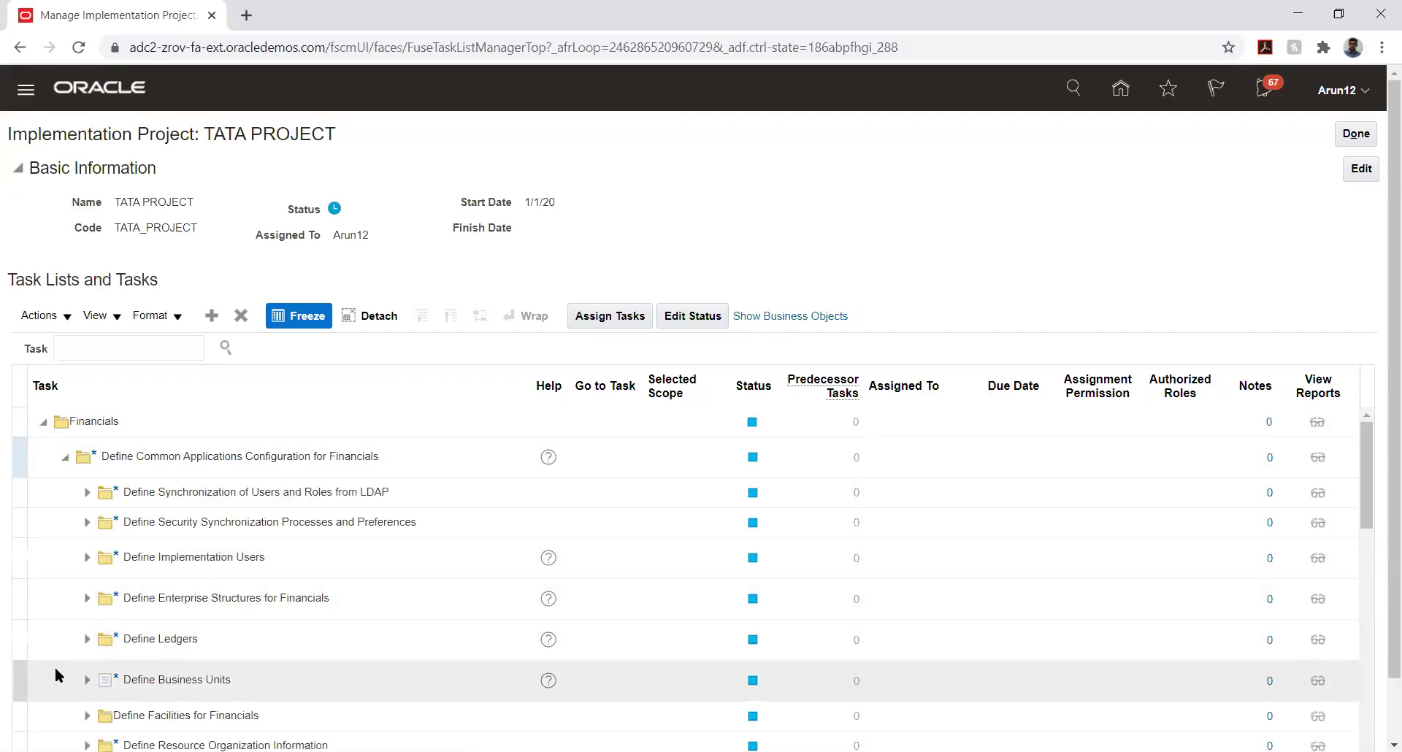
- Expand the Define Ledgers folder and its Define Accounting Configurations list, and review the ledger setup tasks
click(87, 640)
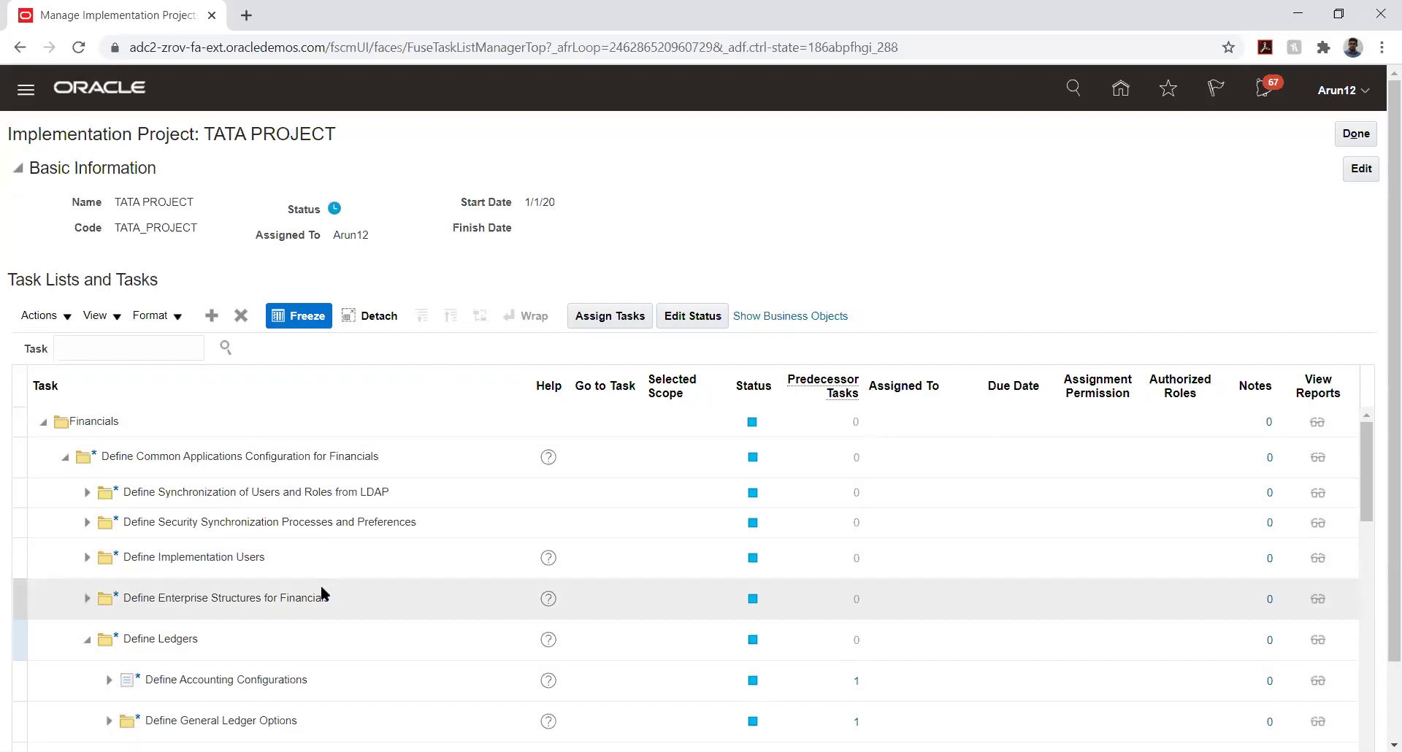
scroll(209, 602, down, 2)
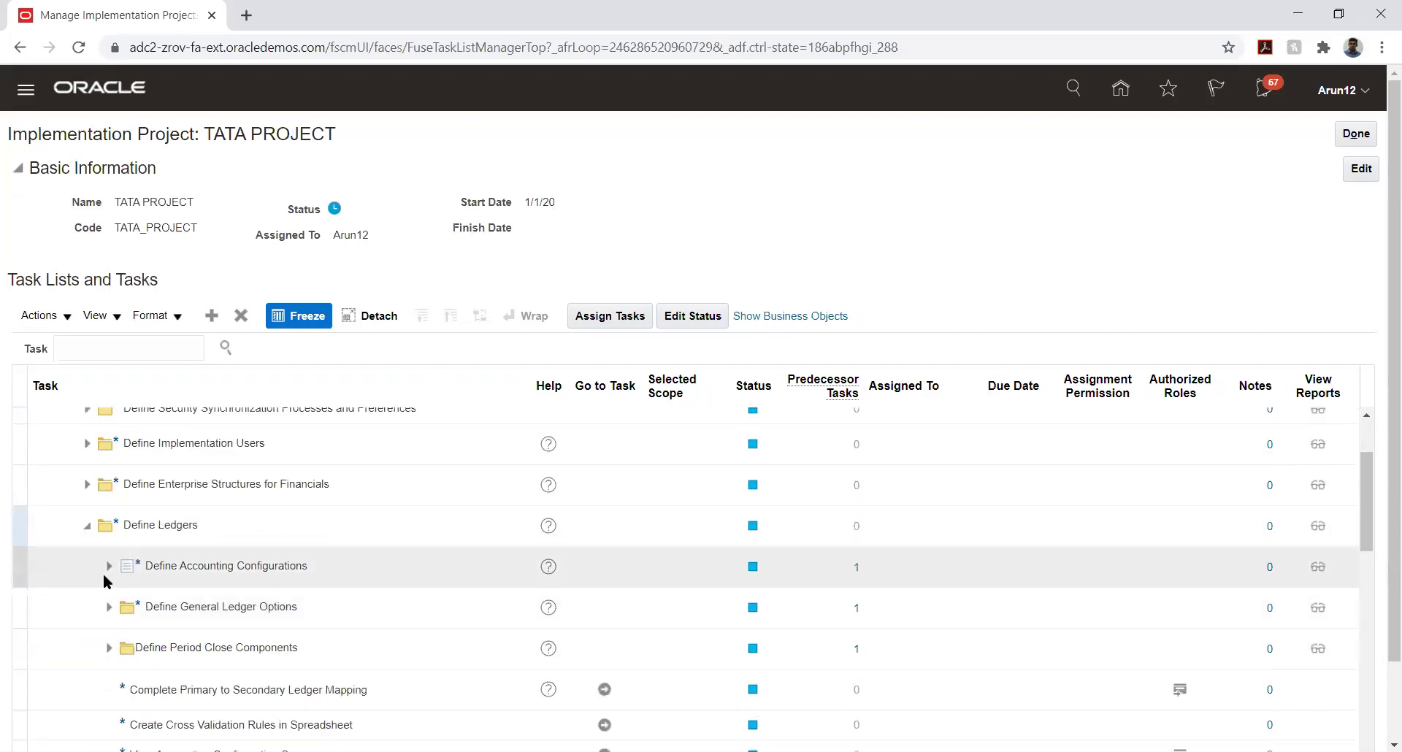
click(108, 567)
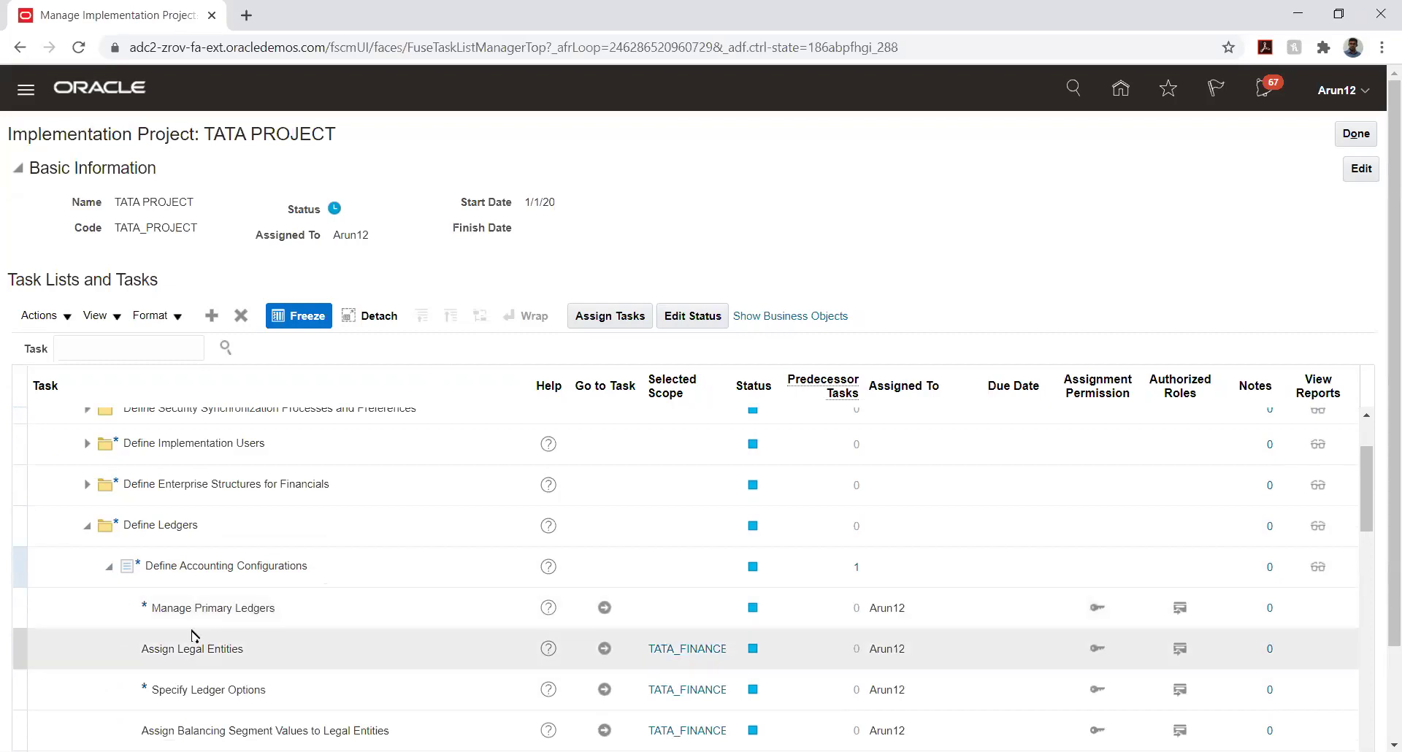
scroll(194, 635, down, 2)
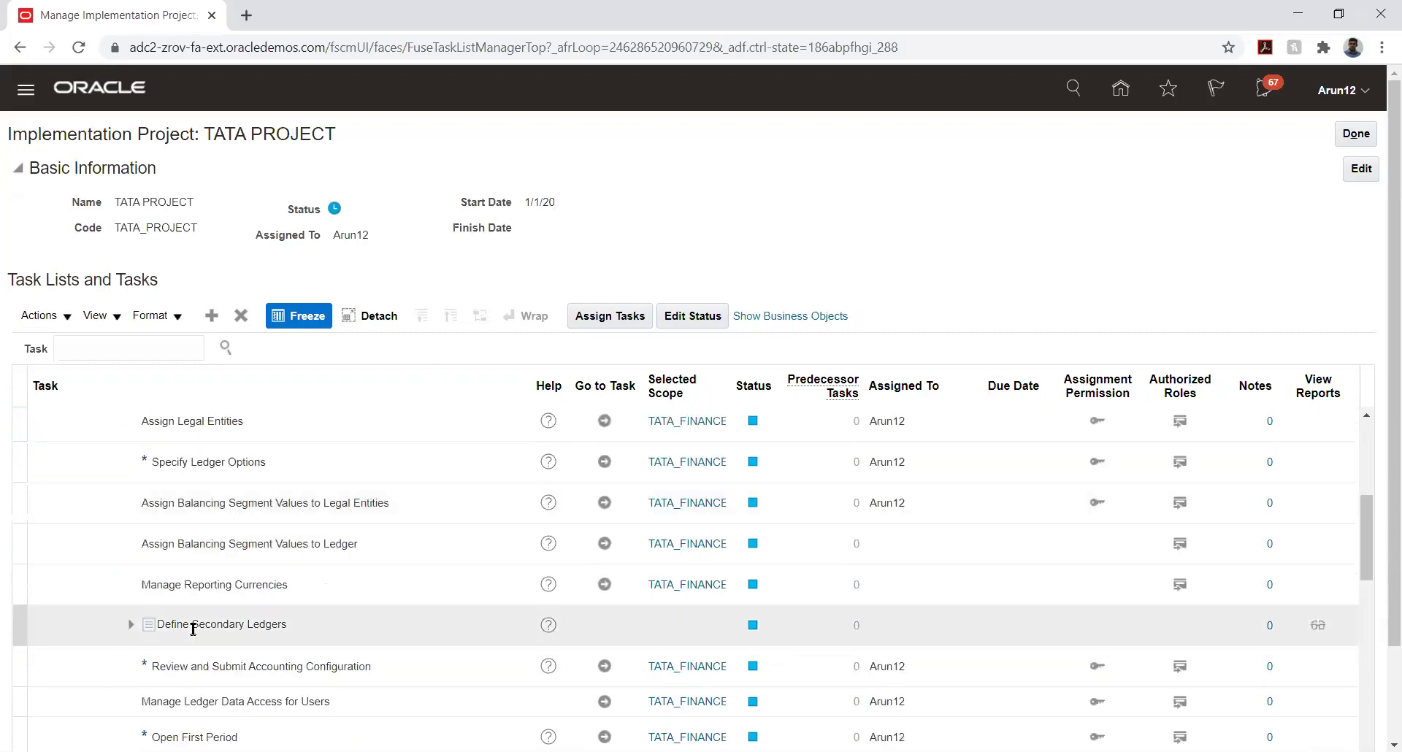
scroll(193, 630, down, 2)
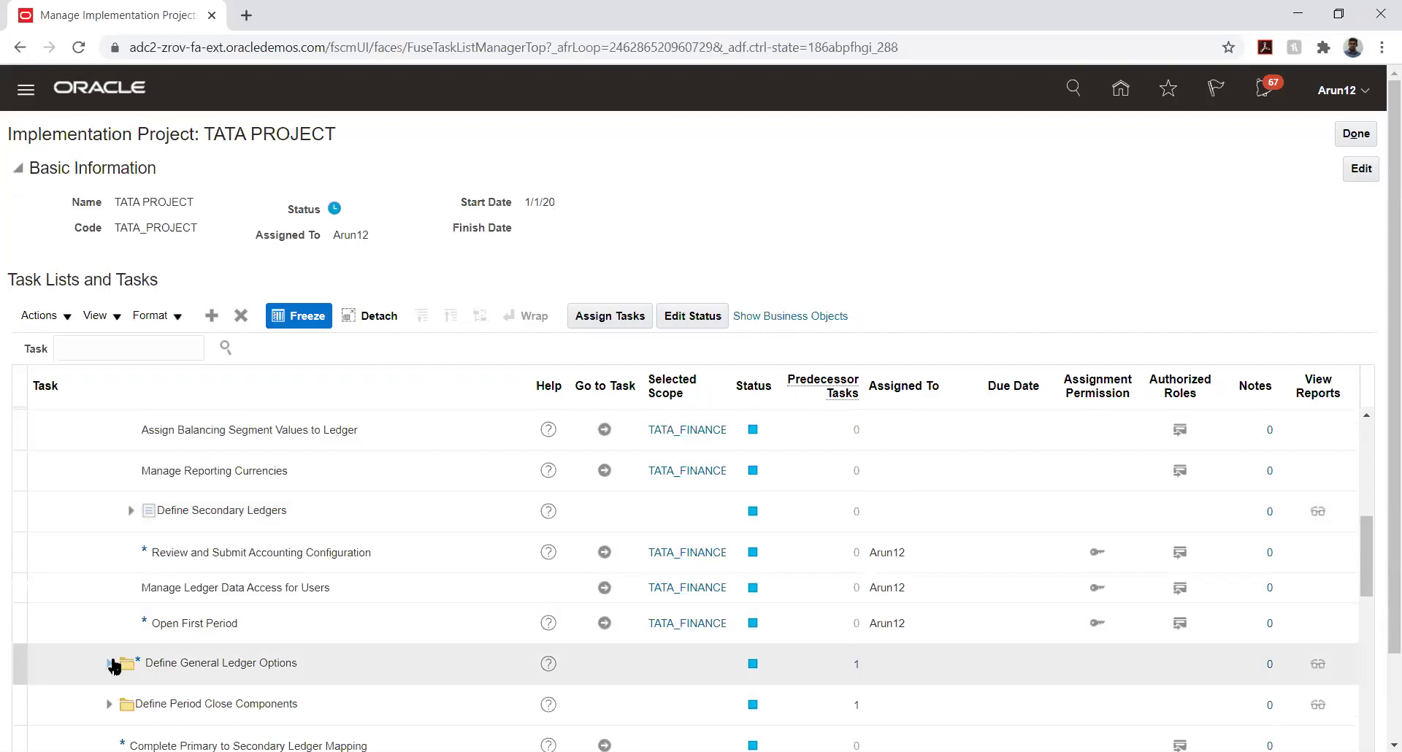
- Expand Define General Ledger Options and look through its tasks and the remaining Financials configuration folders
click(110, 663)
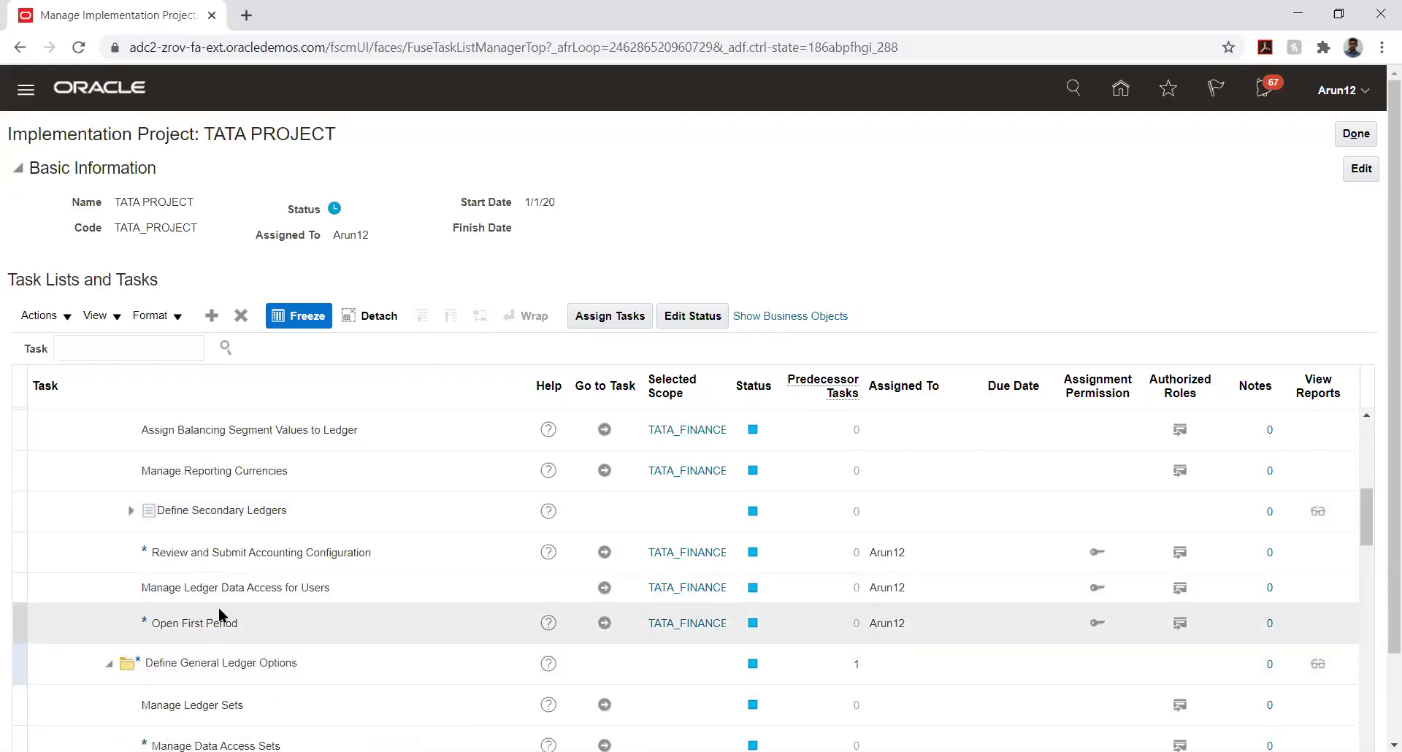
scroll(198, 562, down, 2)
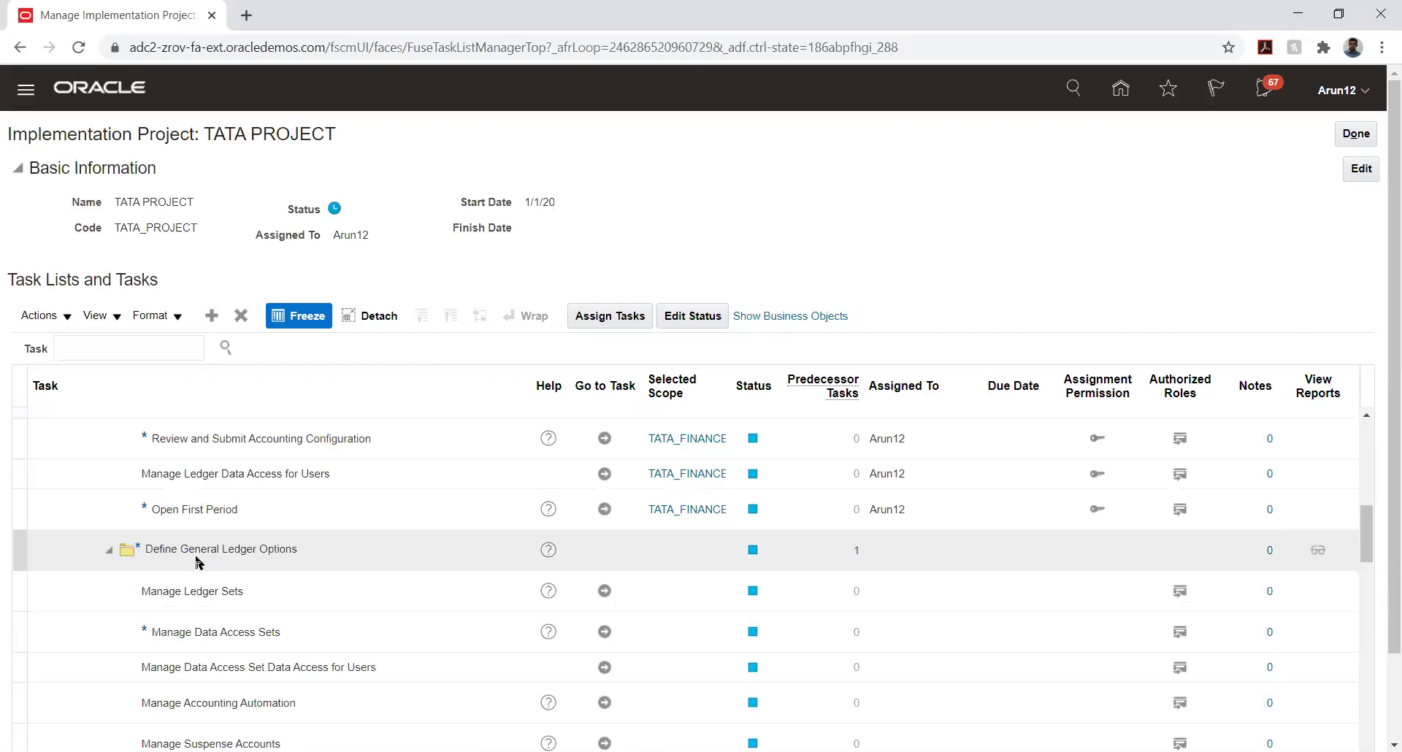
scroll(196, 563, down, 2)
scroll(197, 556, down, 2)
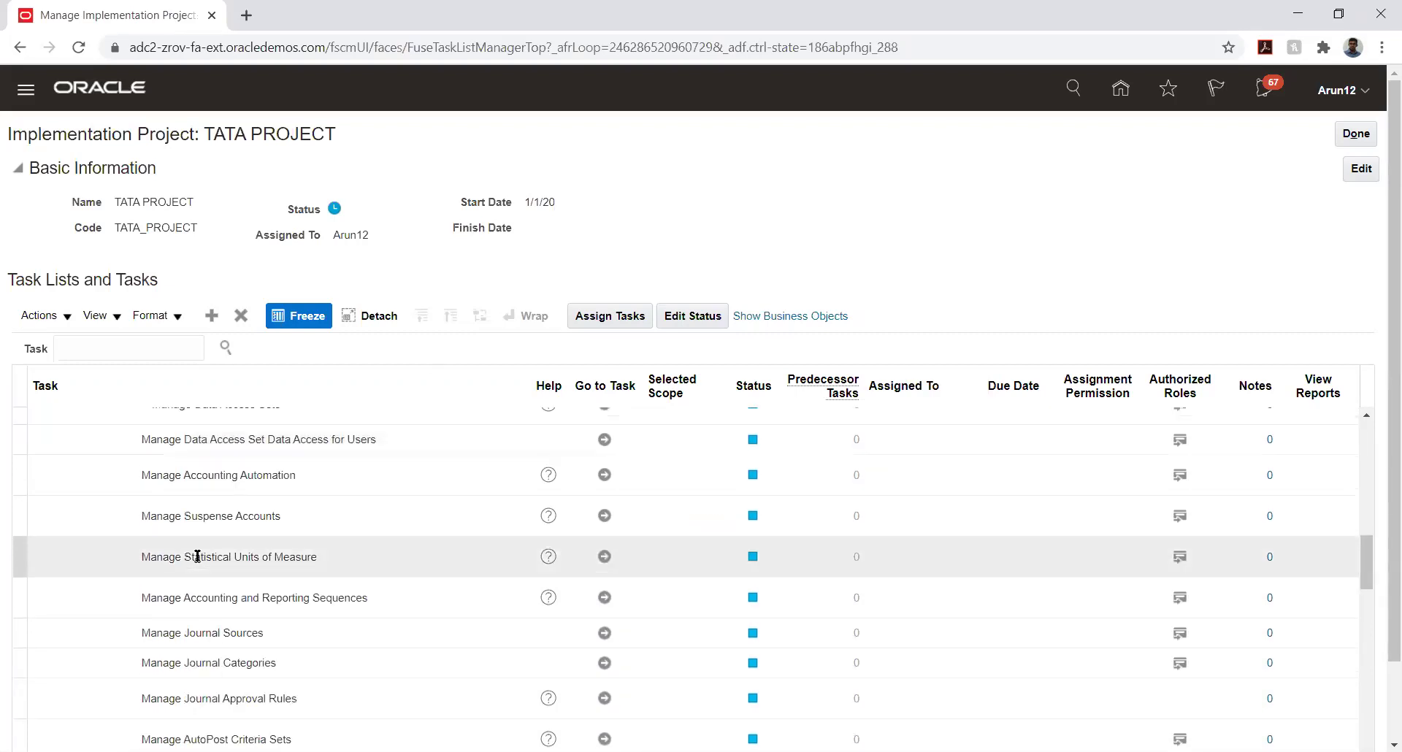
scroll(197, 558, down, 2)
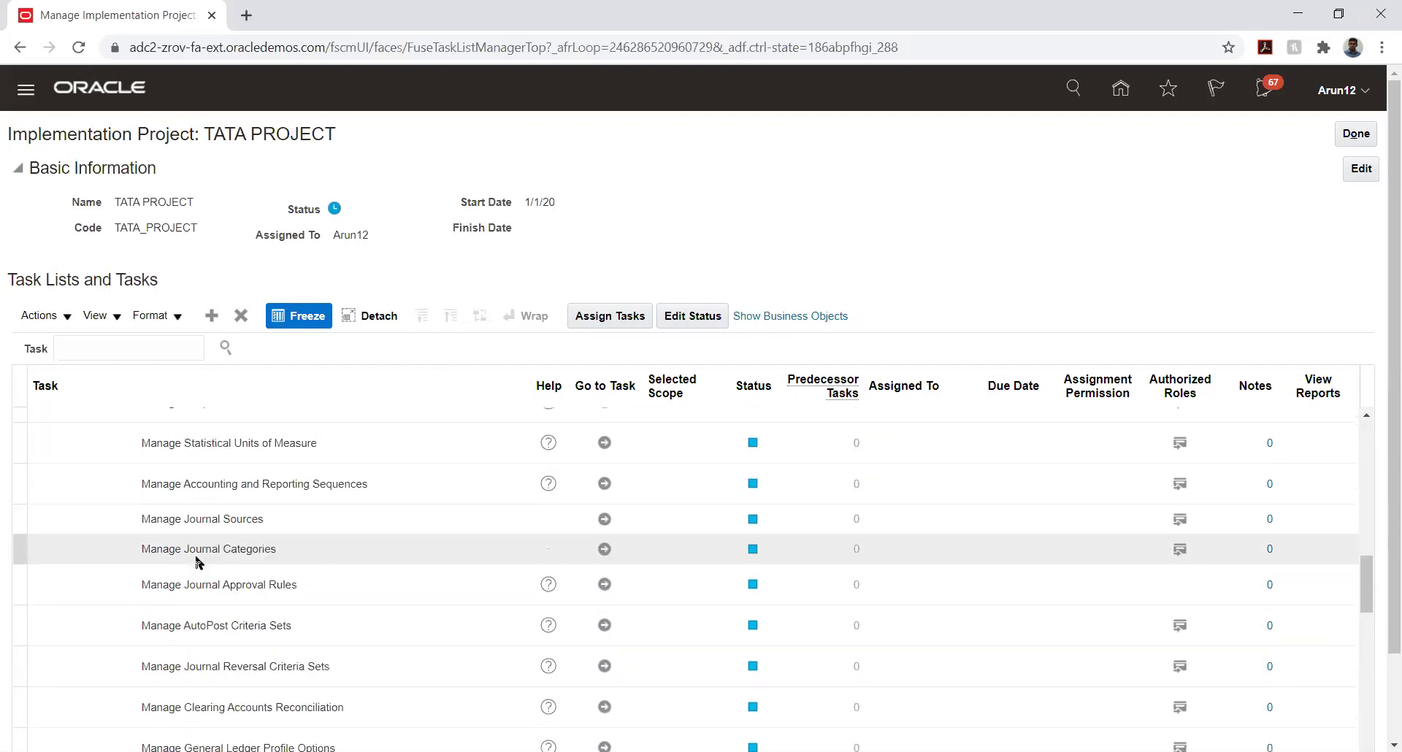
scroll(197, 559, down, 2)
scroll(197, 557, down, 2)
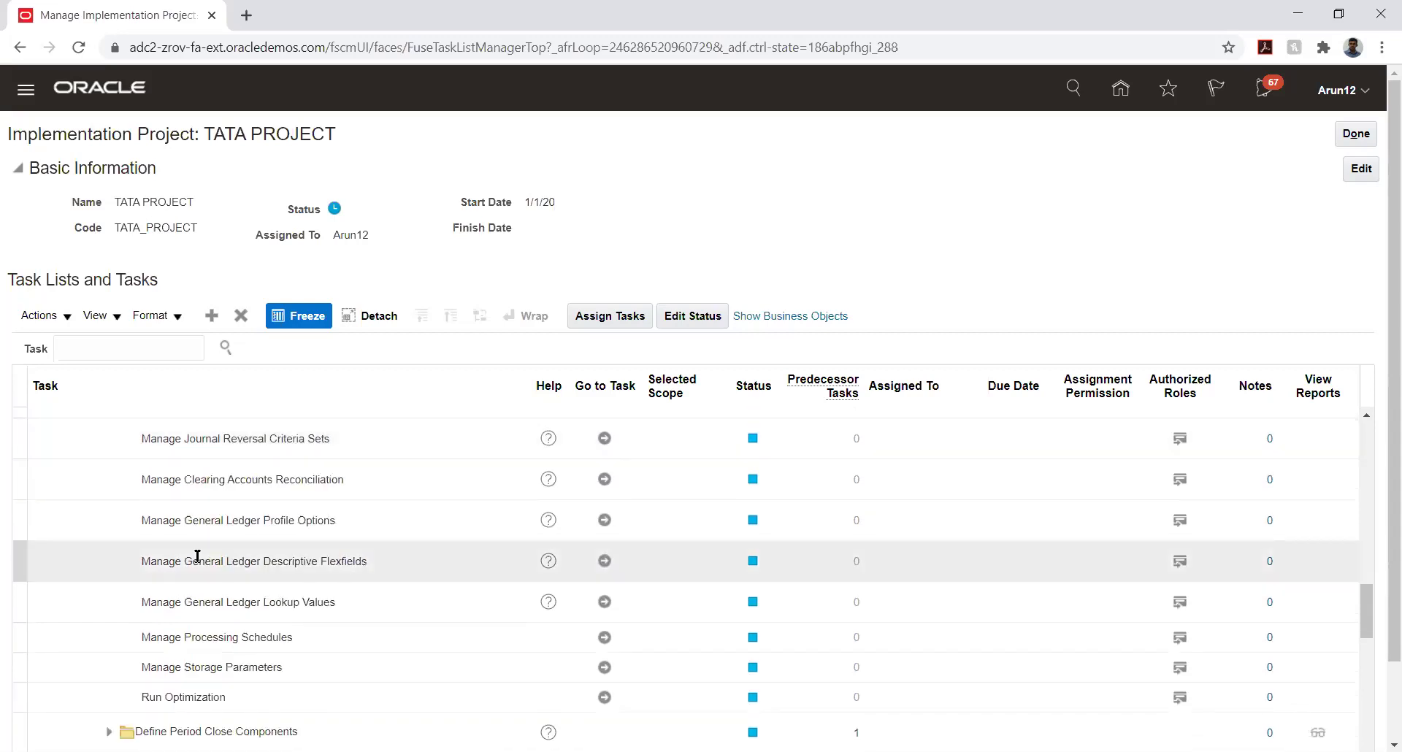
scroll(198, 556, down, 2)
scroll(198, 557, down, 2)
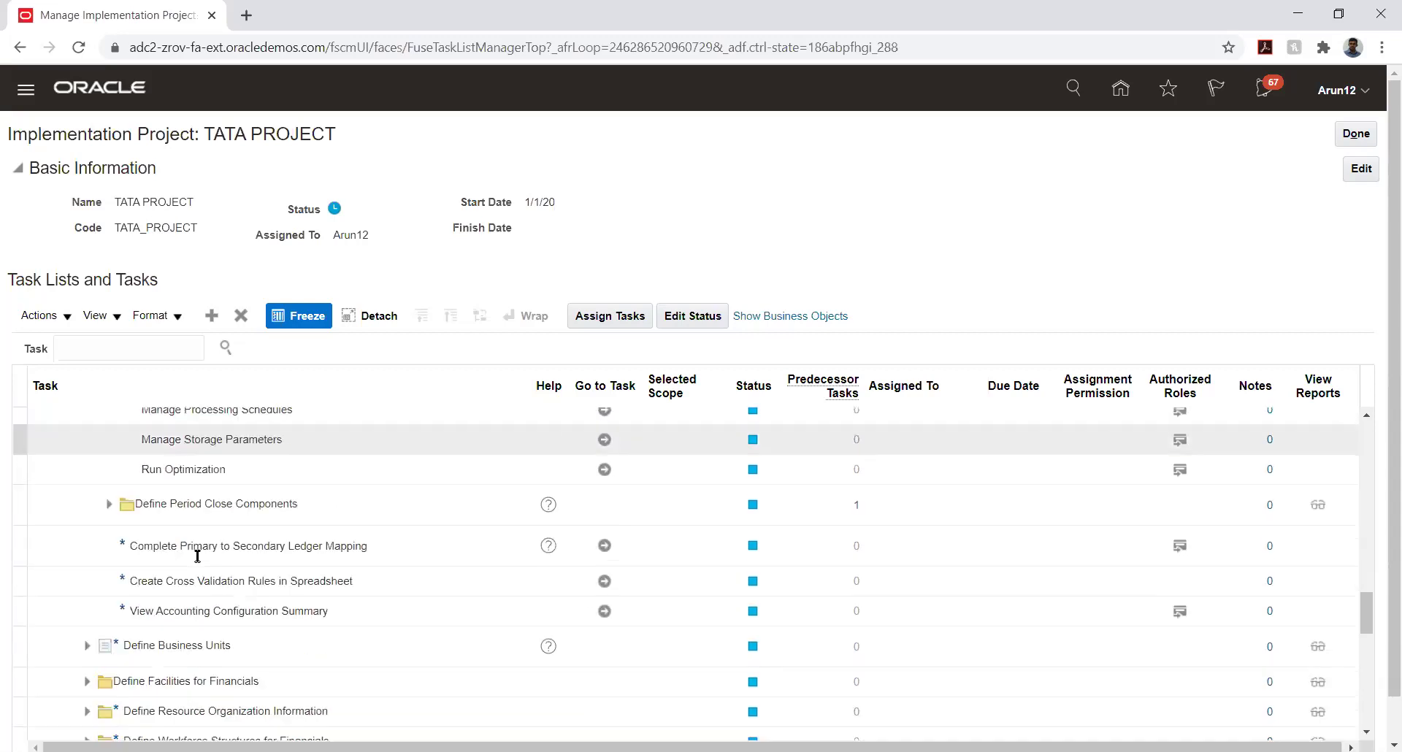
scroll(197, 561, down, 4)
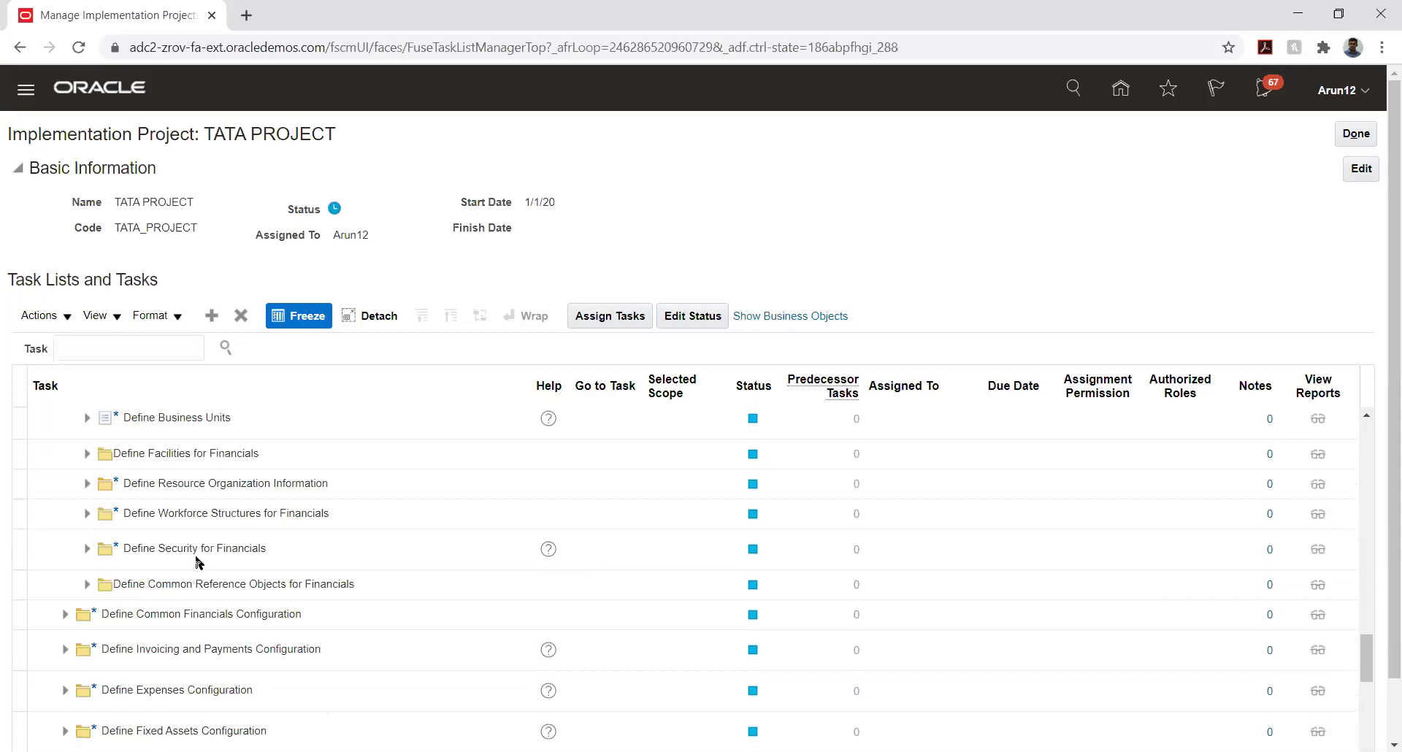
scroll(197, 561, down, 2)
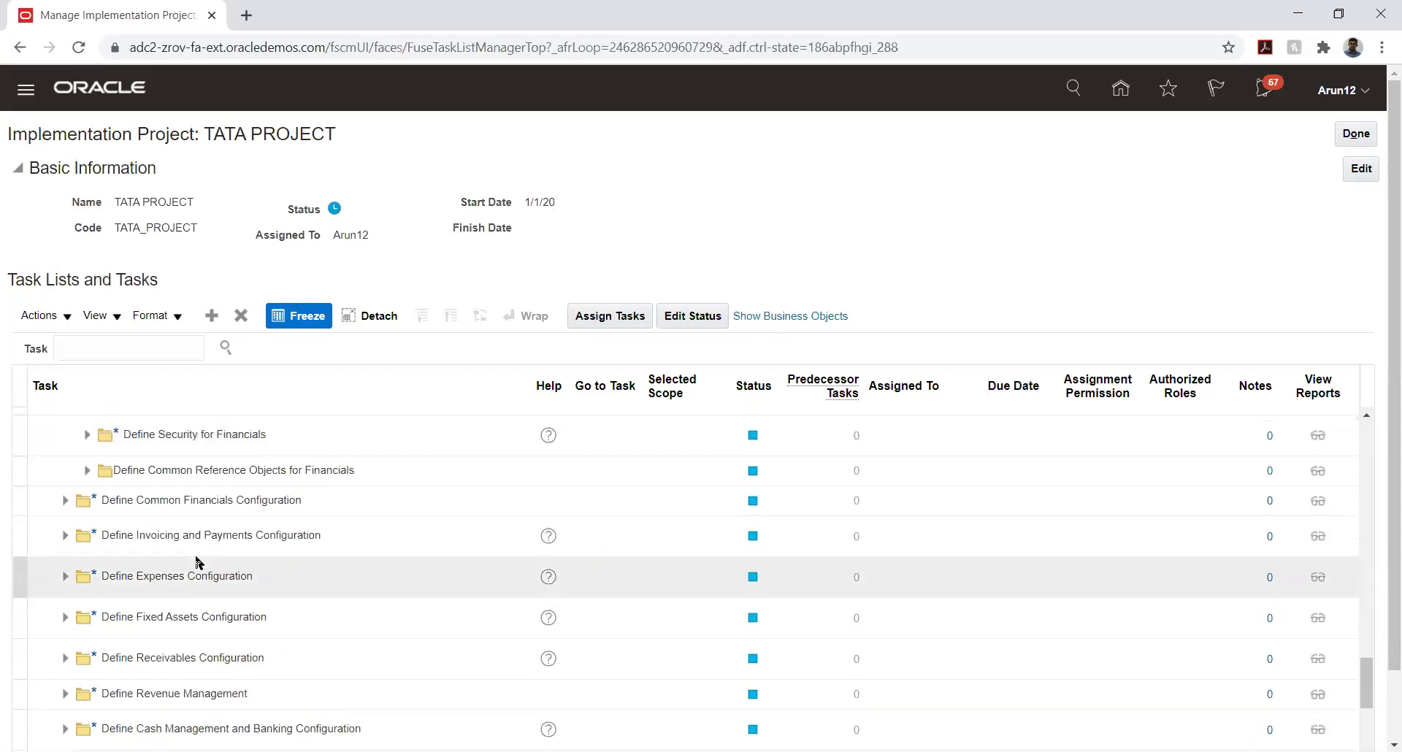
scroll(197, 561, up, 2)
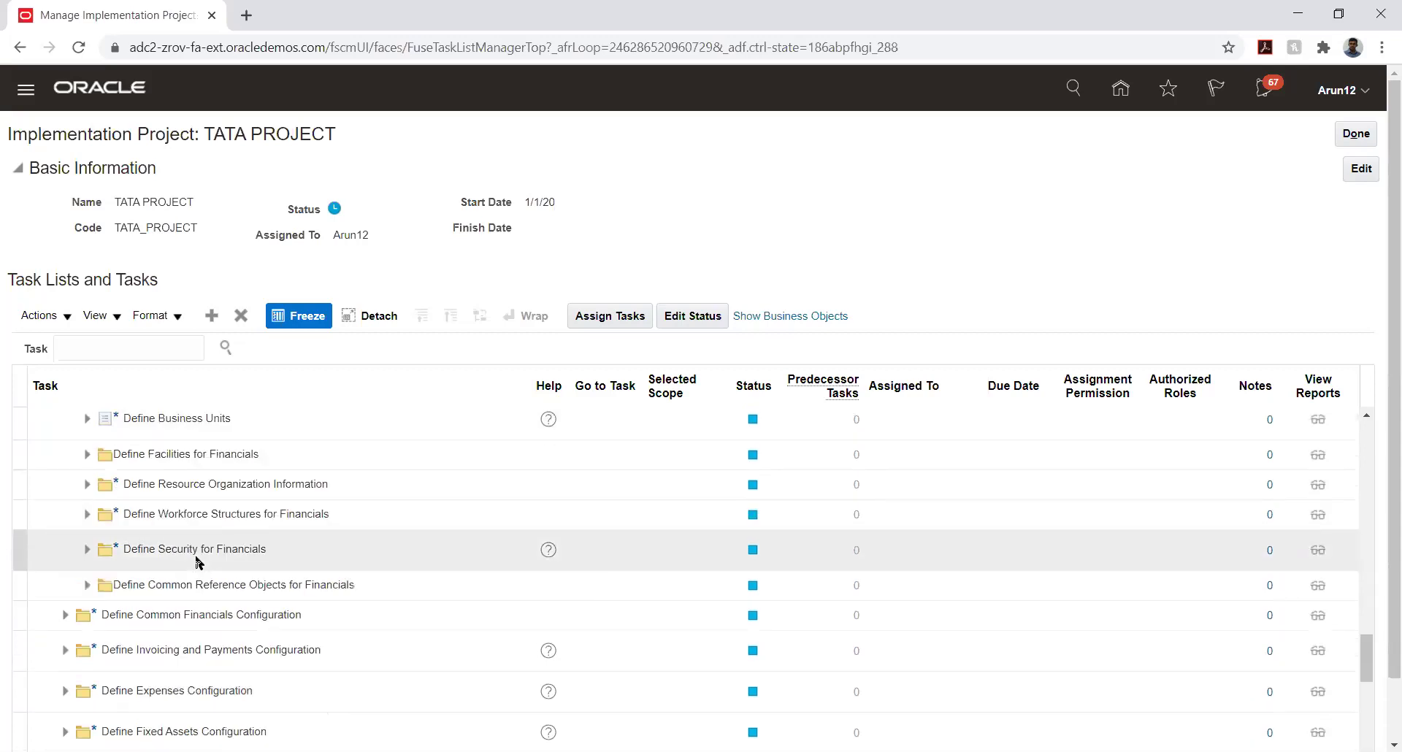
scroll(197, 561, up, 2)
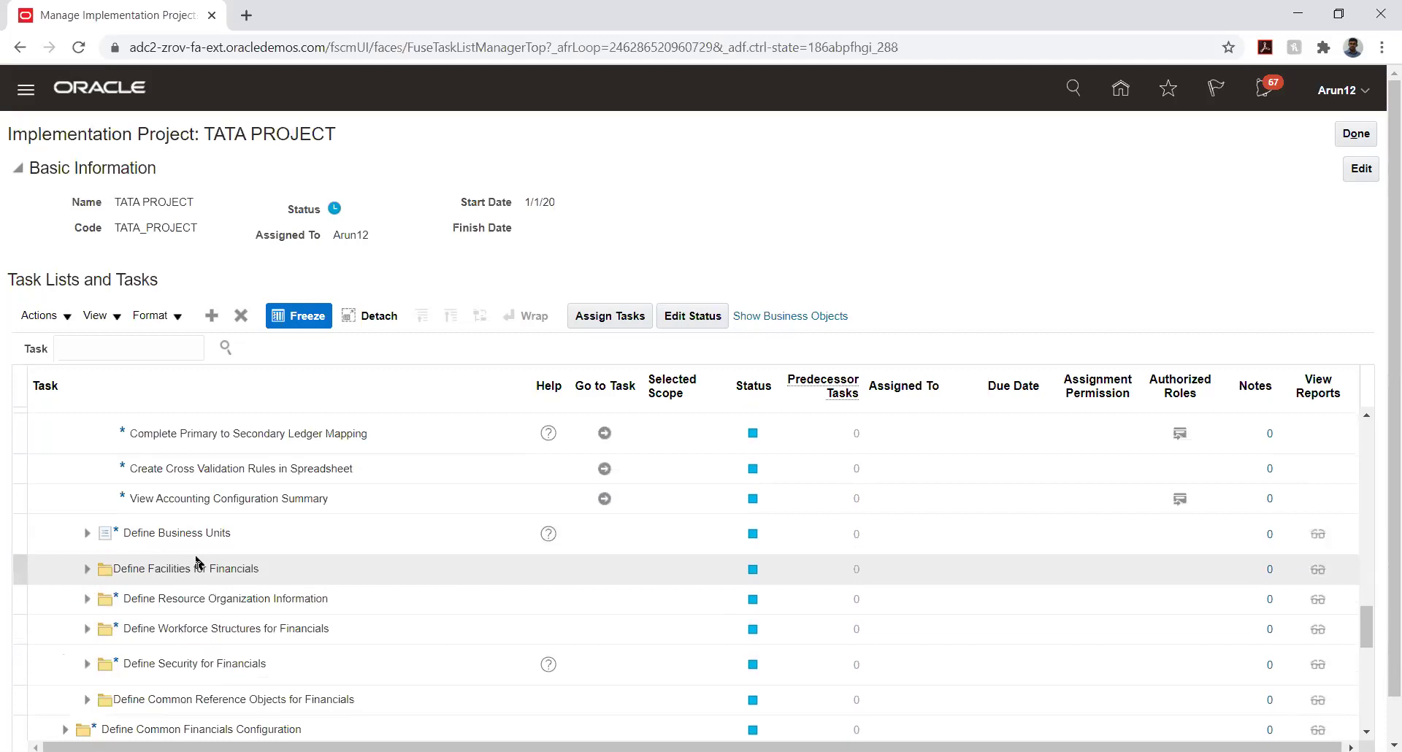
- Search the implementation project's tasks for "%rate%"
click(118, 351)
text(%r)
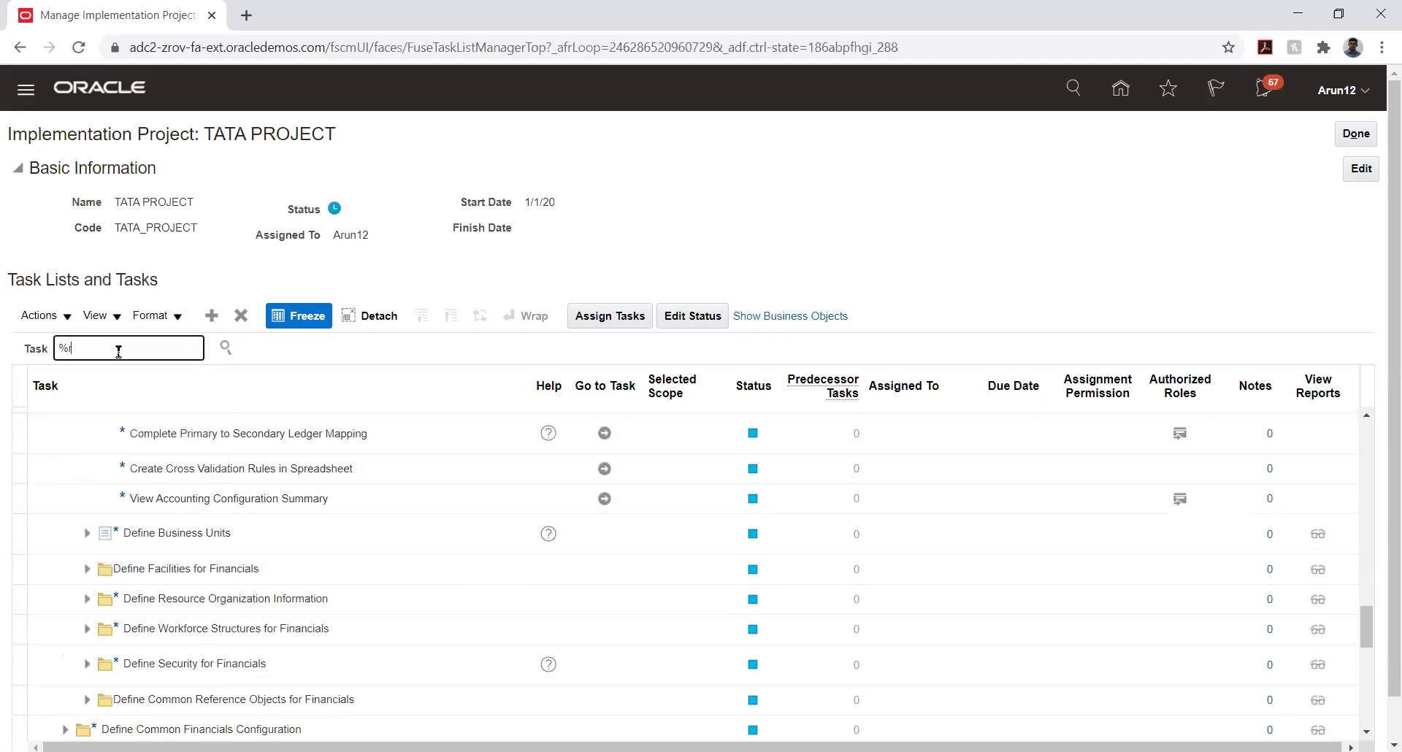
text(ate%)
click(225, 348)
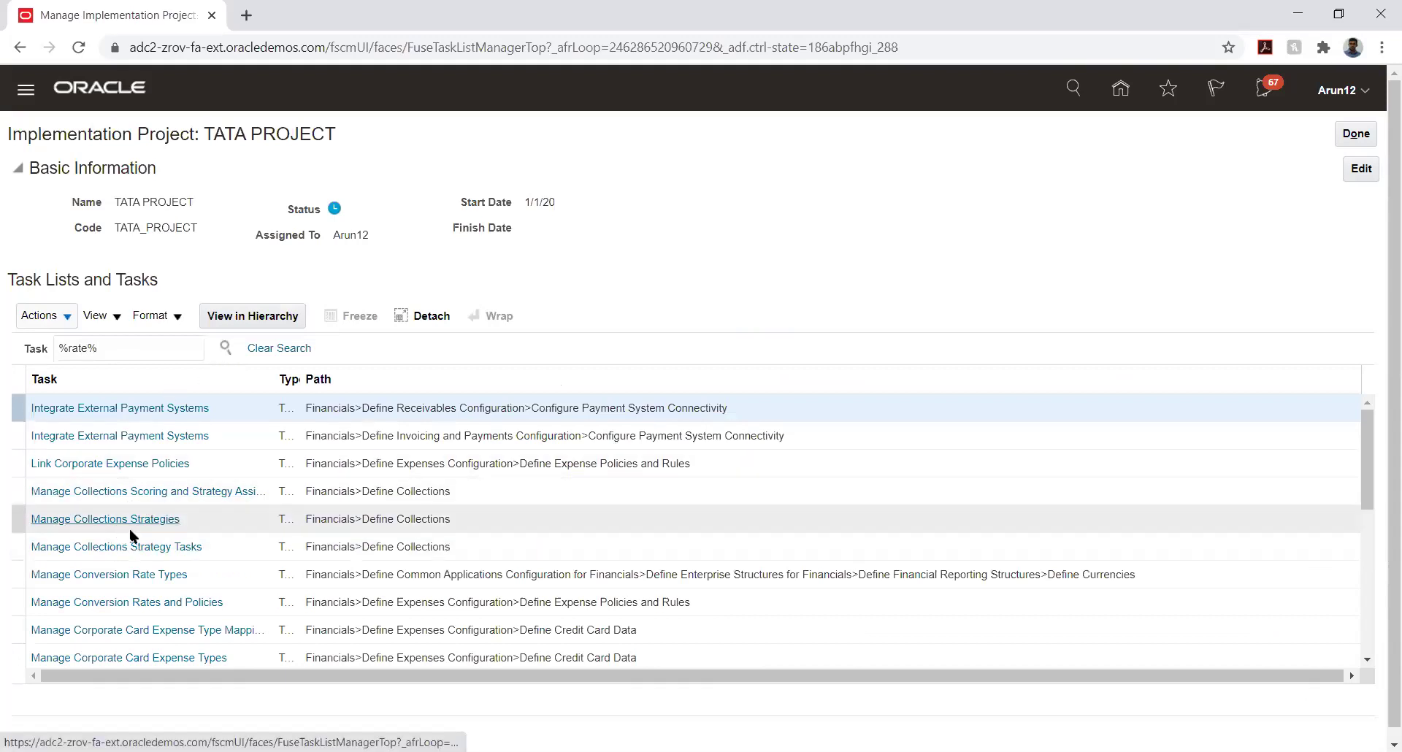
- Locate the Manage Conversion Rate Types task under Define Currencies and go to that task
click(172, 603)
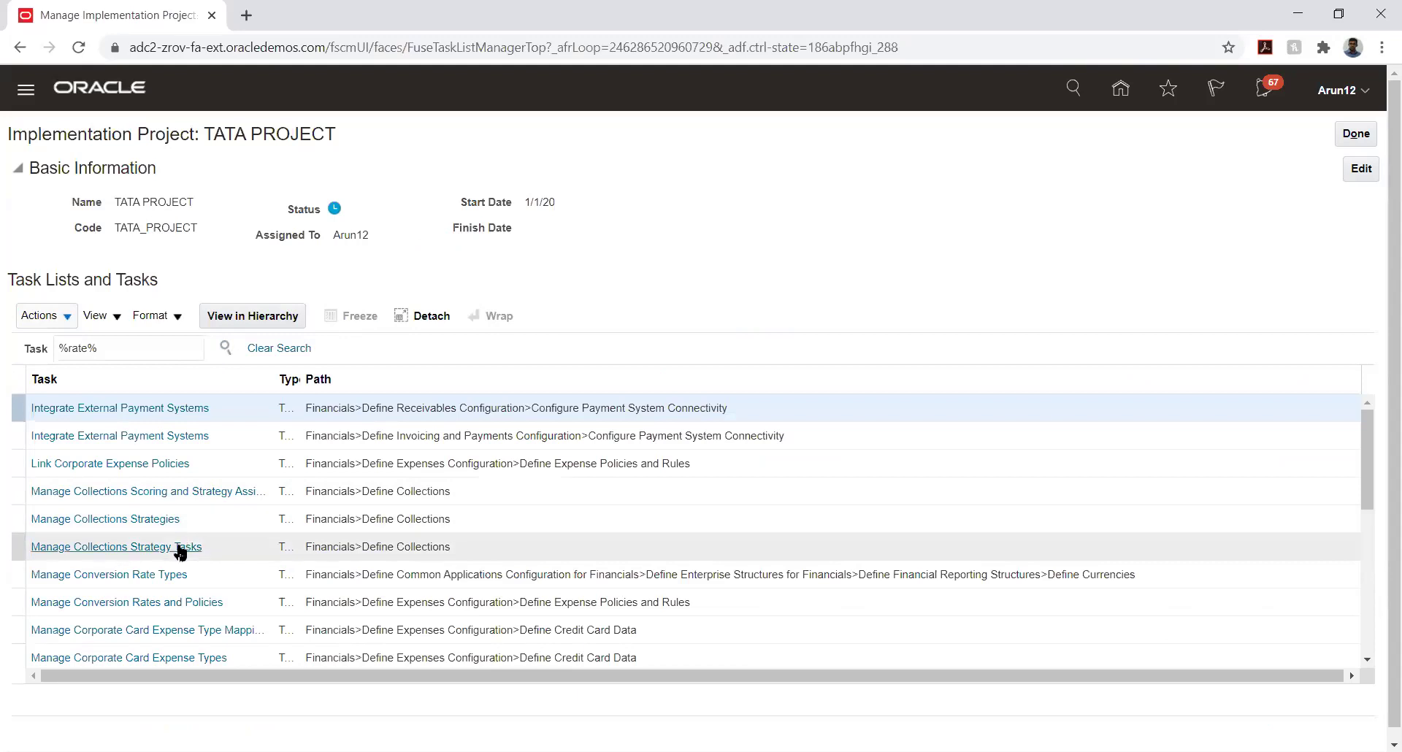
click(147, 577)
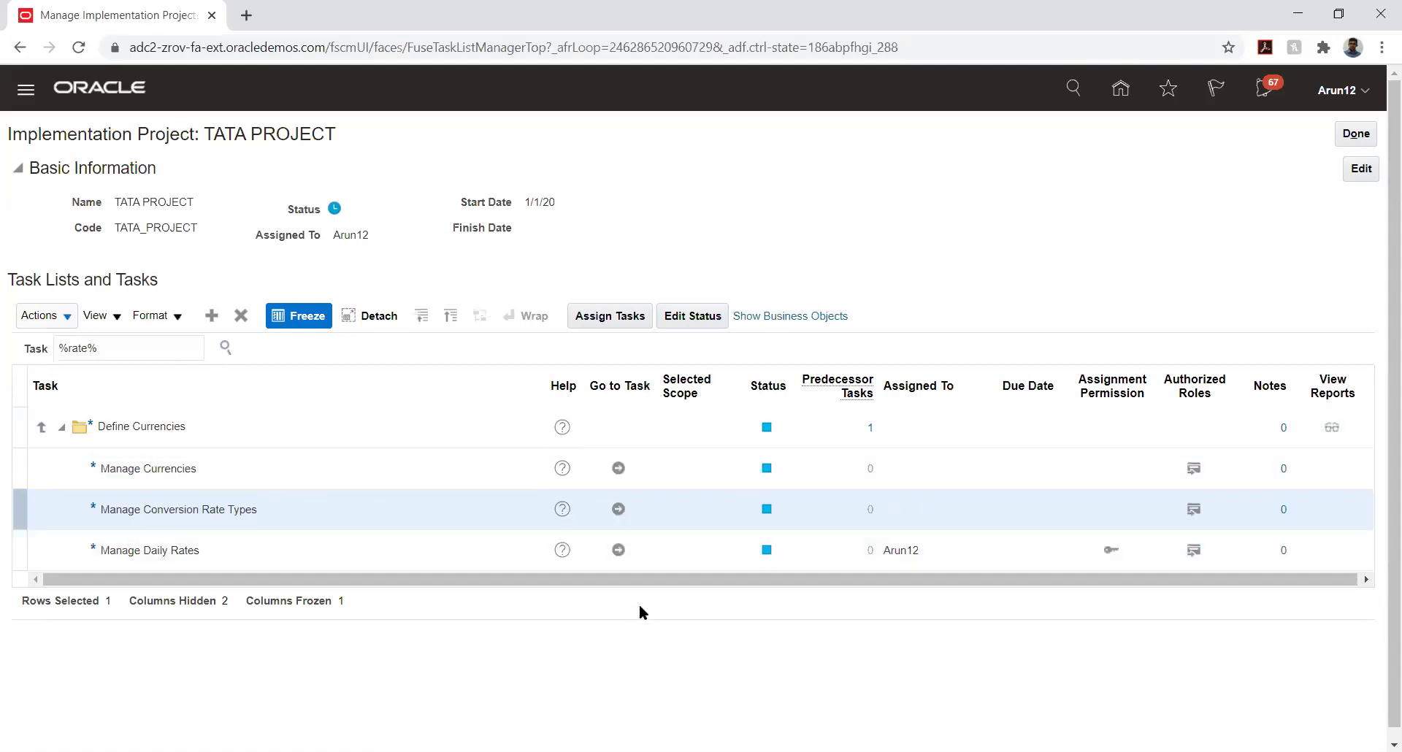
click(619, 509)
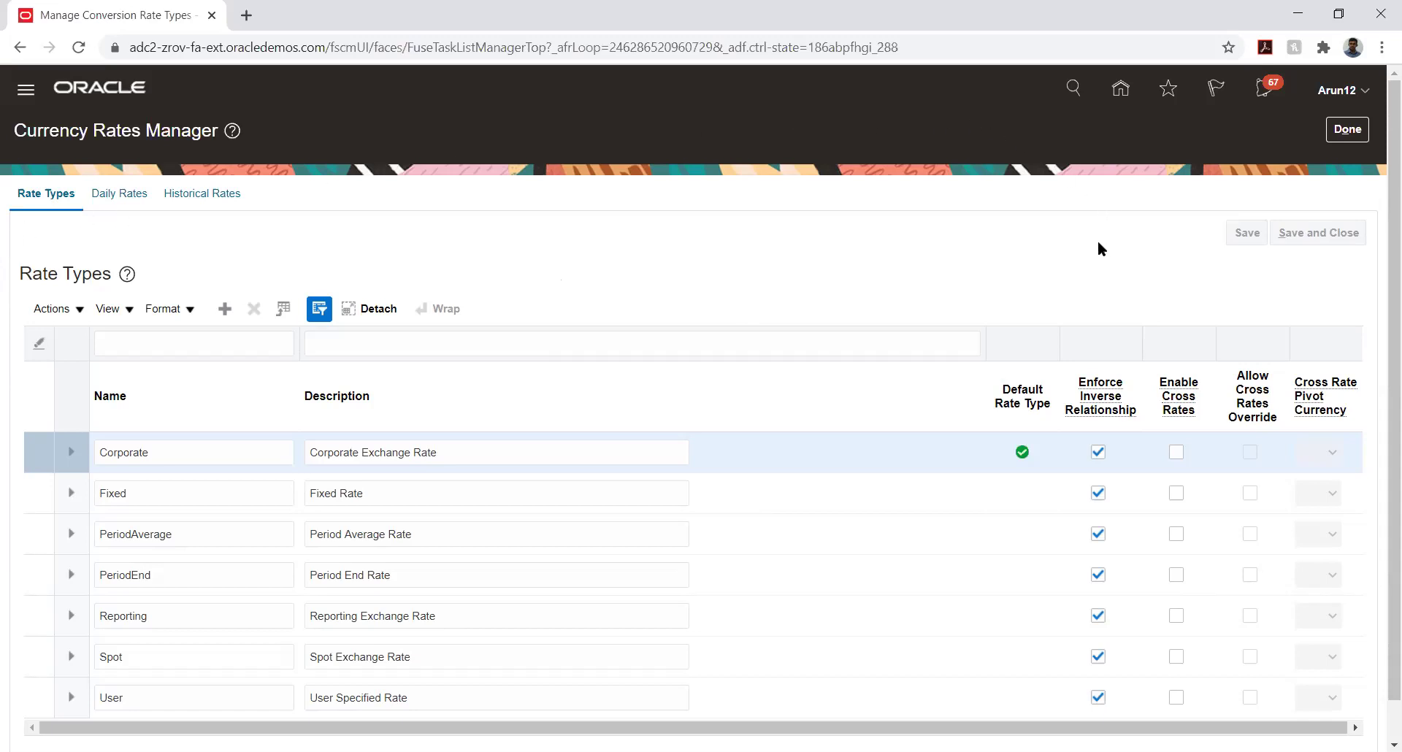
- Examine the list of conversion rate types, including the User, Spot, Fixed and Corporate entries
drag(1380, 209, 1380, 314)
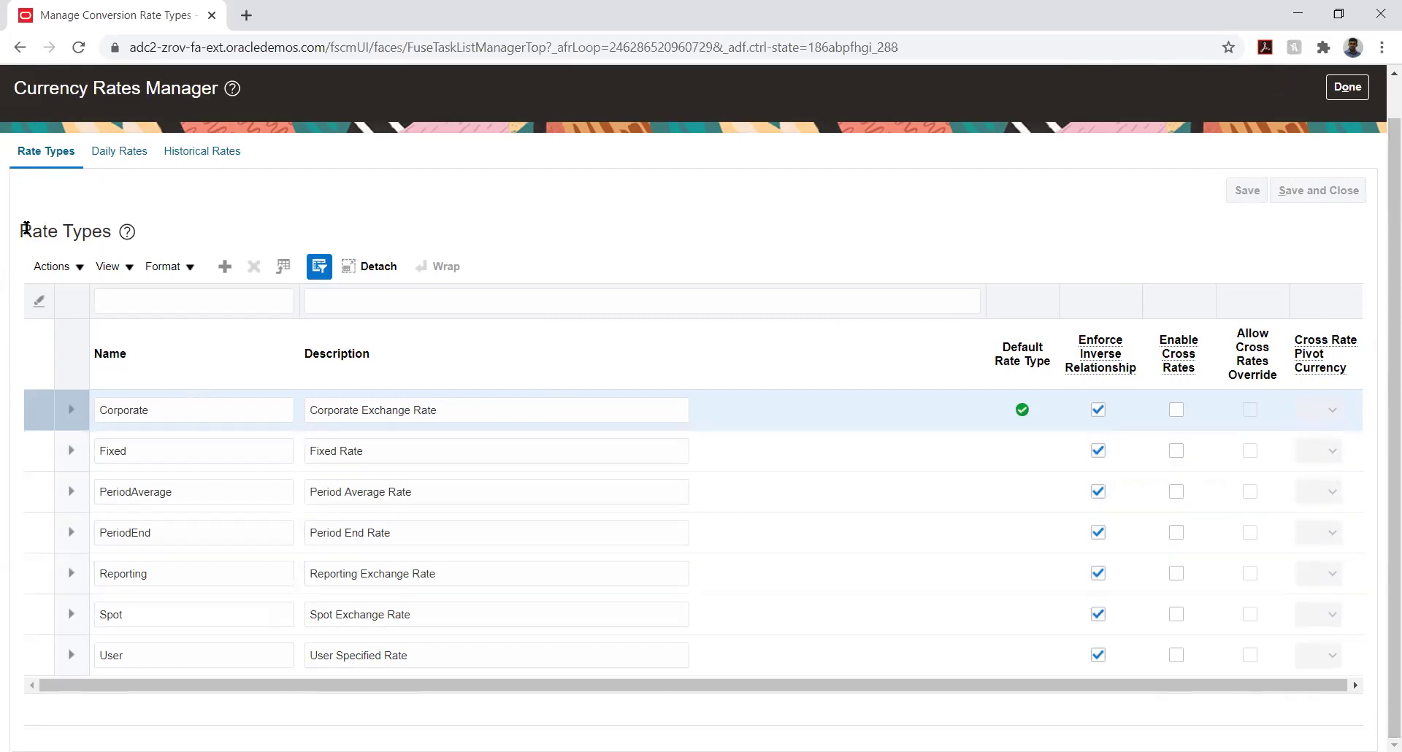
drag(21, 230, 78, 231)
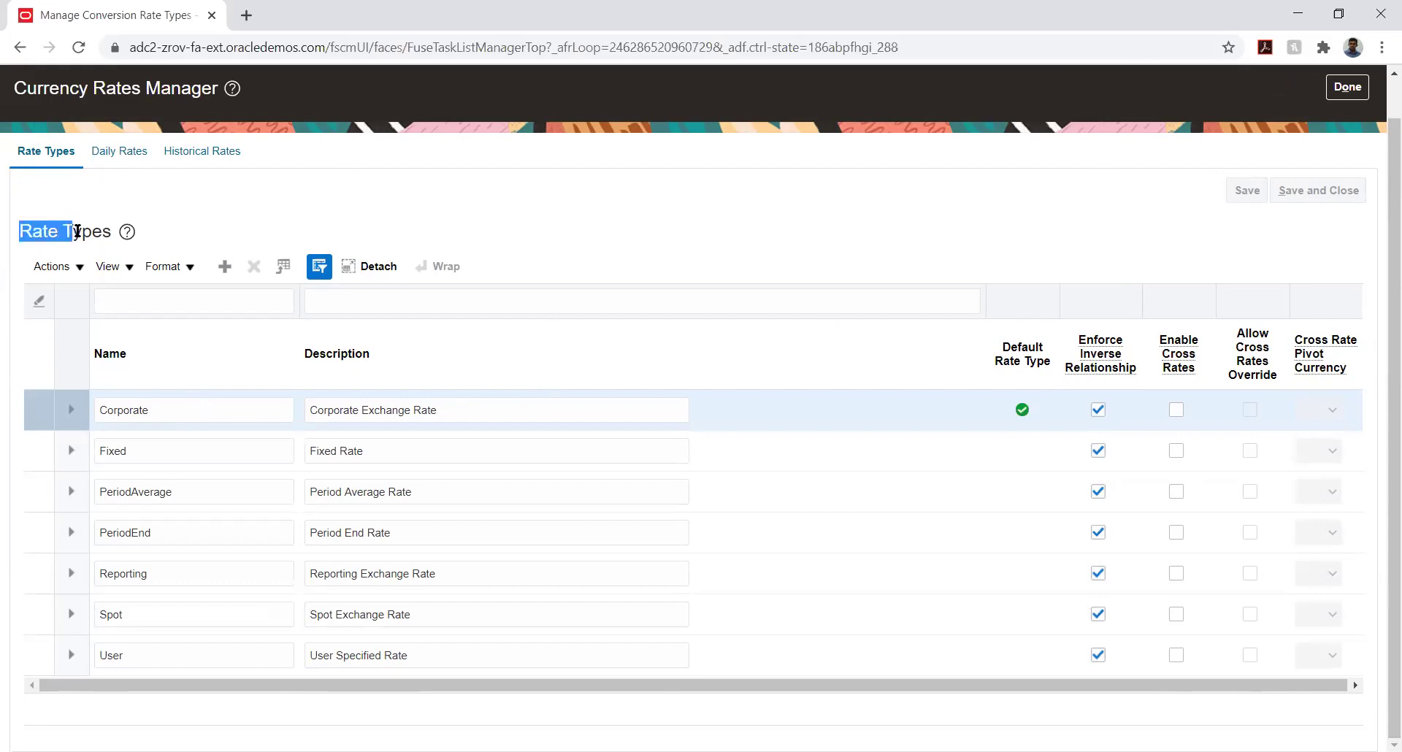
click(85, 232)
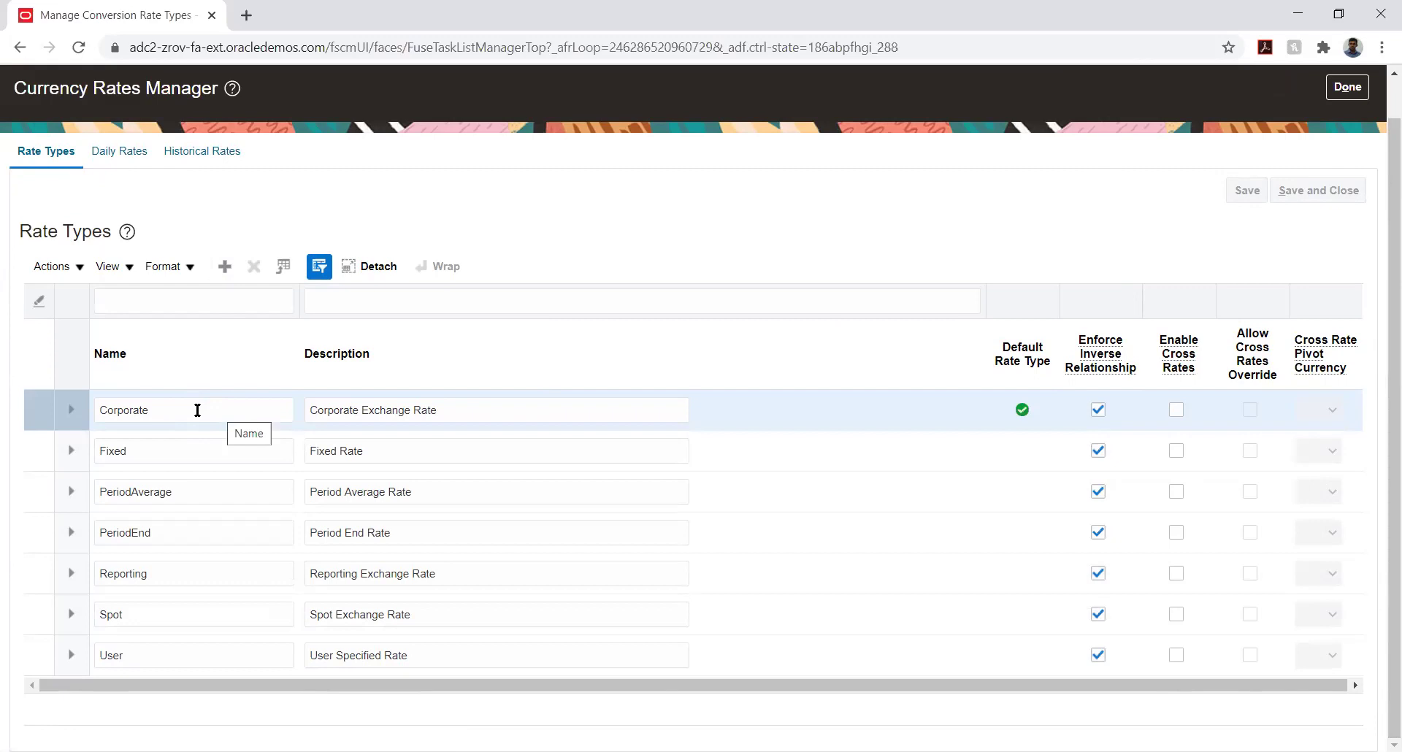
click(175, 614)
click(179, 655)
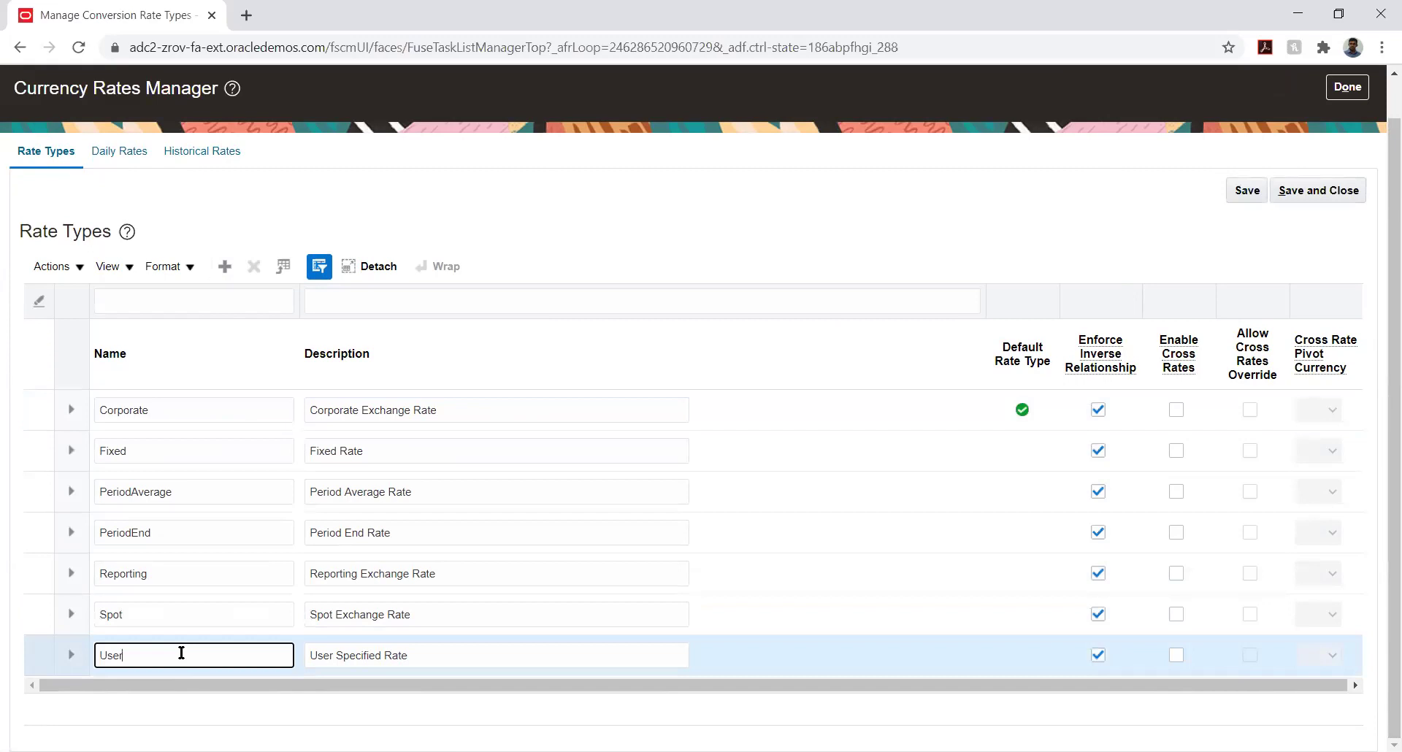
click(175, 614)
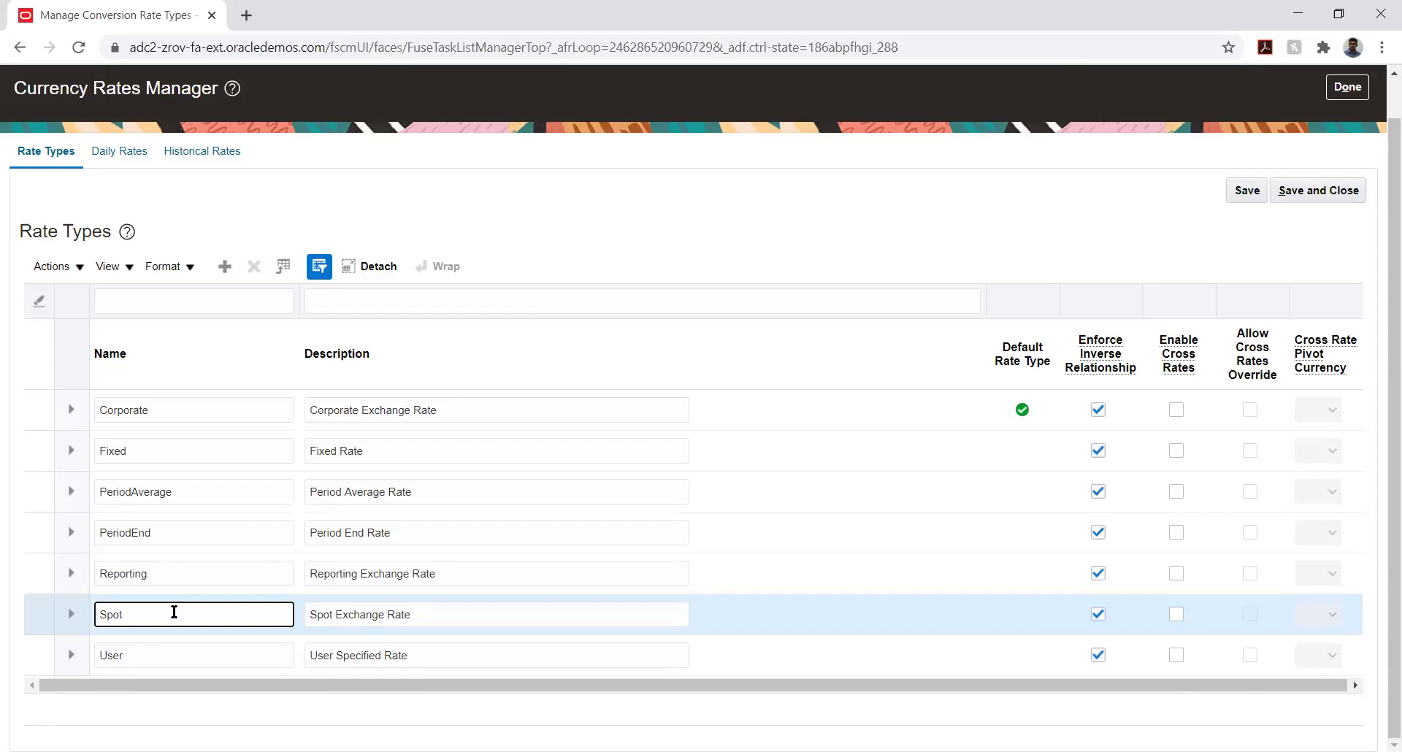
click(163, 449)
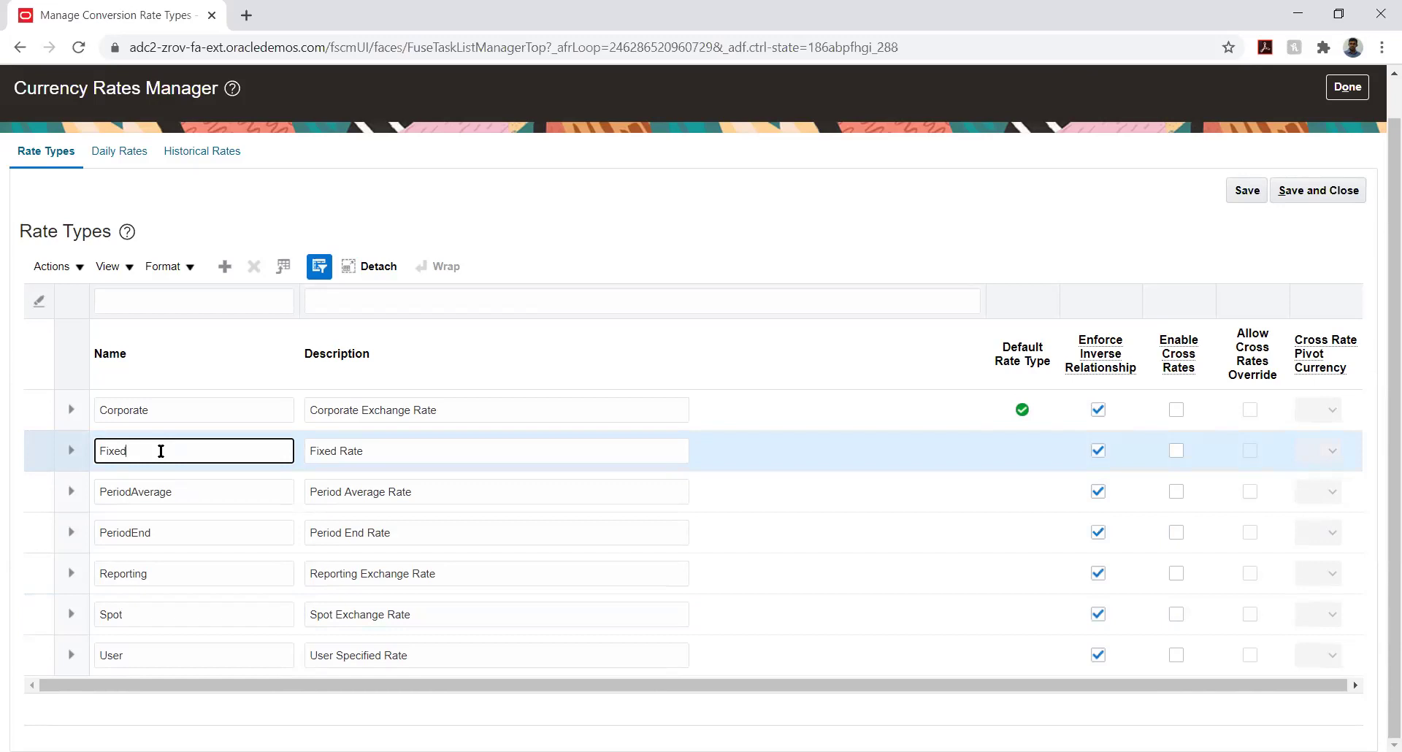
click(168, 409)
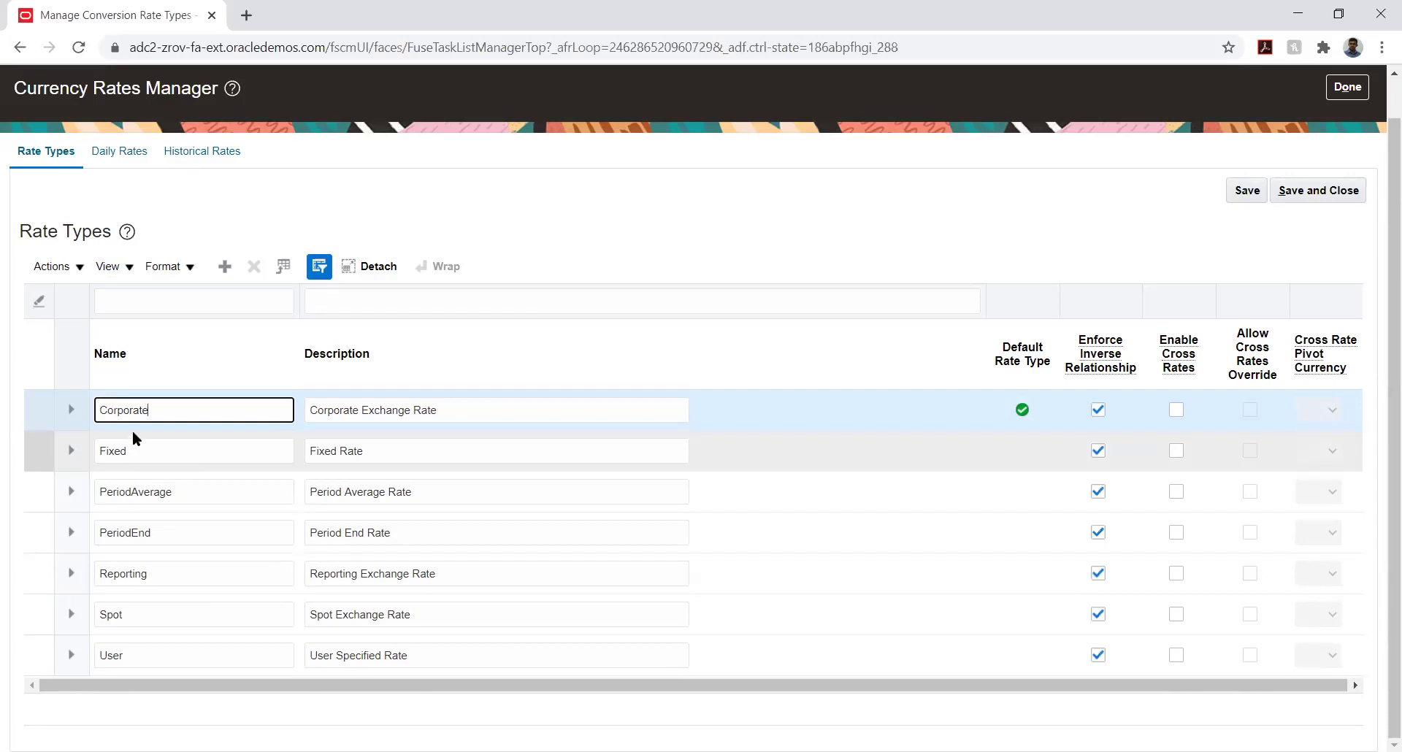
- In the daily rates search, set From Currency to USD - US Dollar and To Currency to EUR - Euro
click(118, 151)
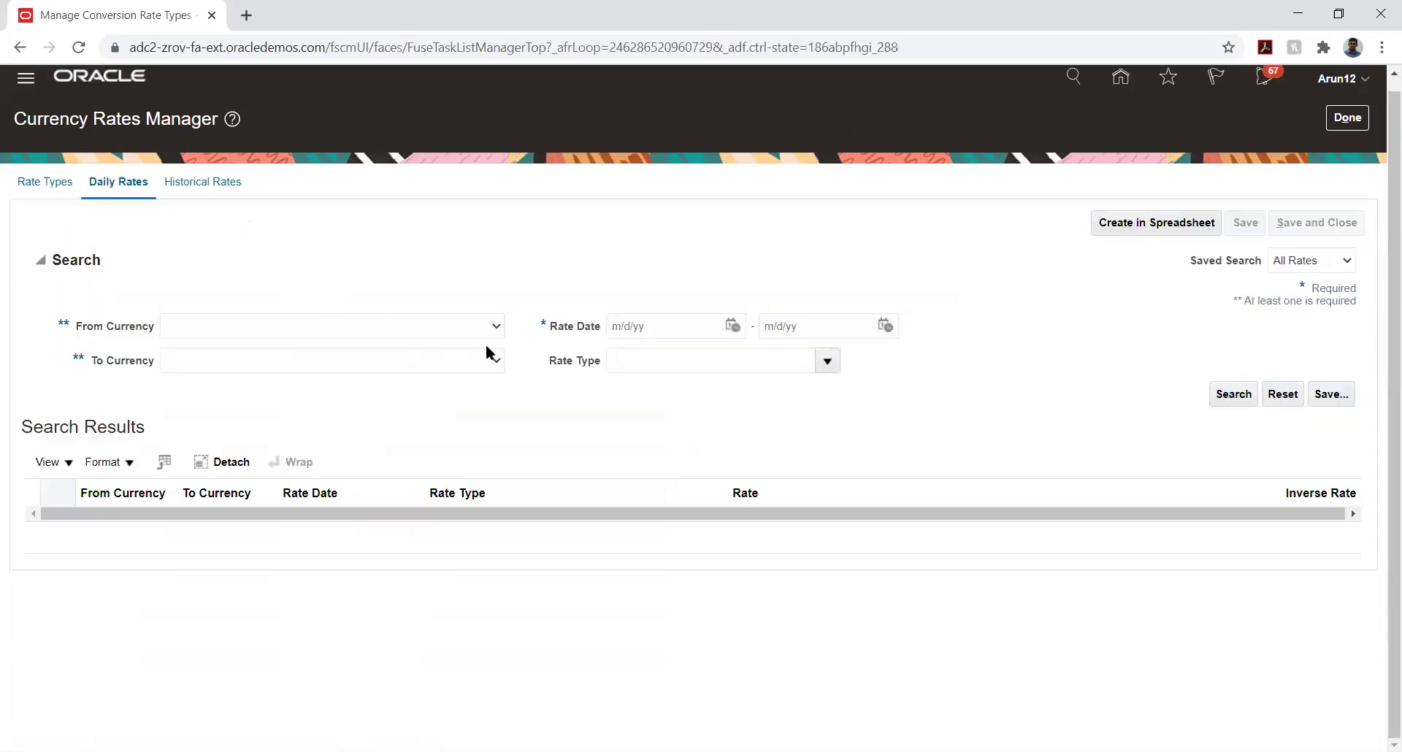
click(453, 327)
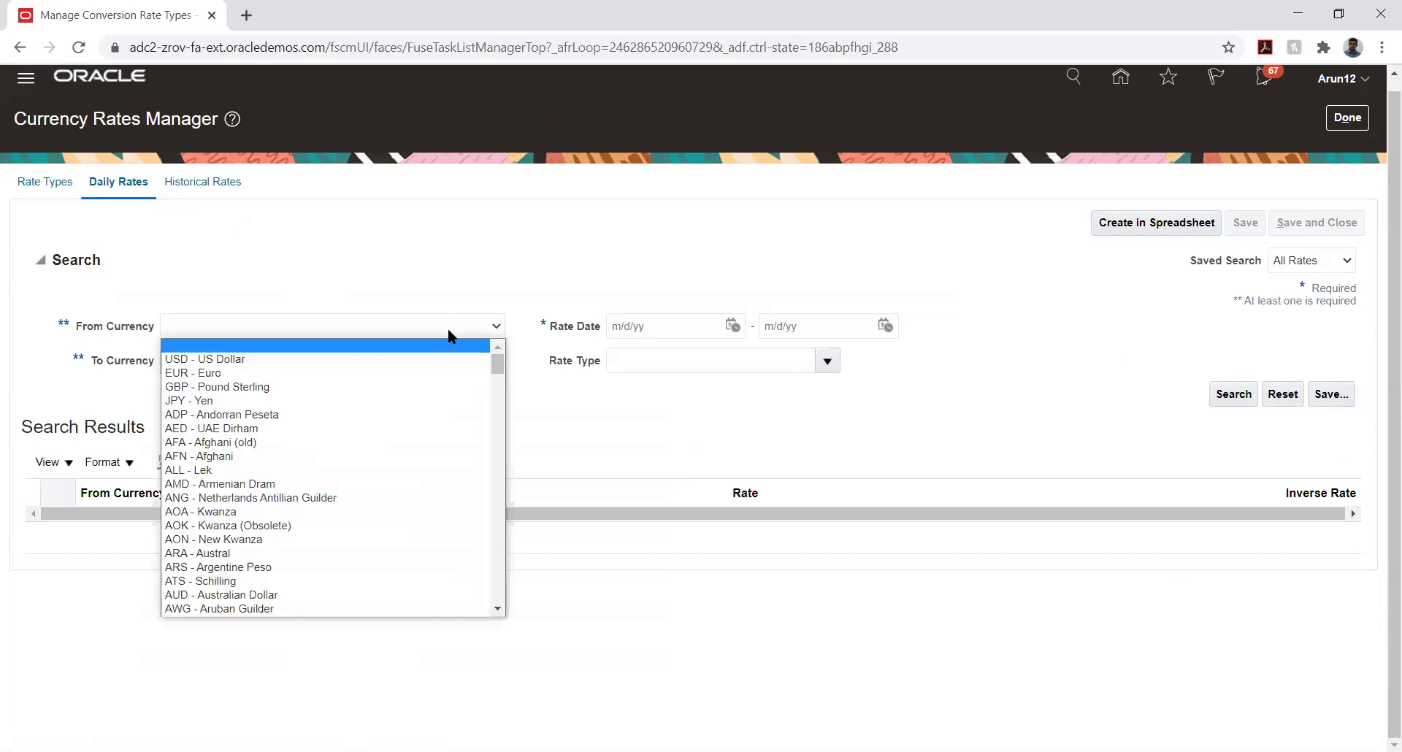
click(417, 357)
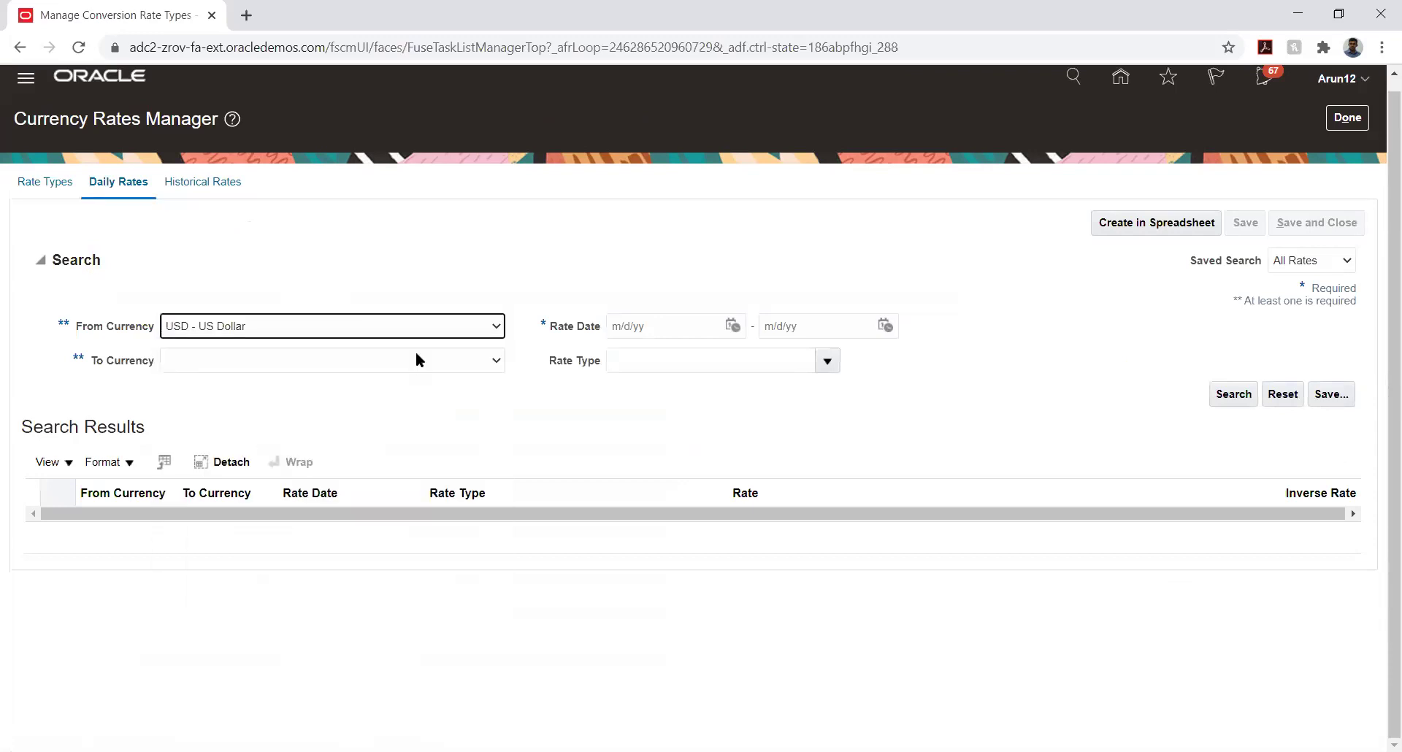
click(450, 362)
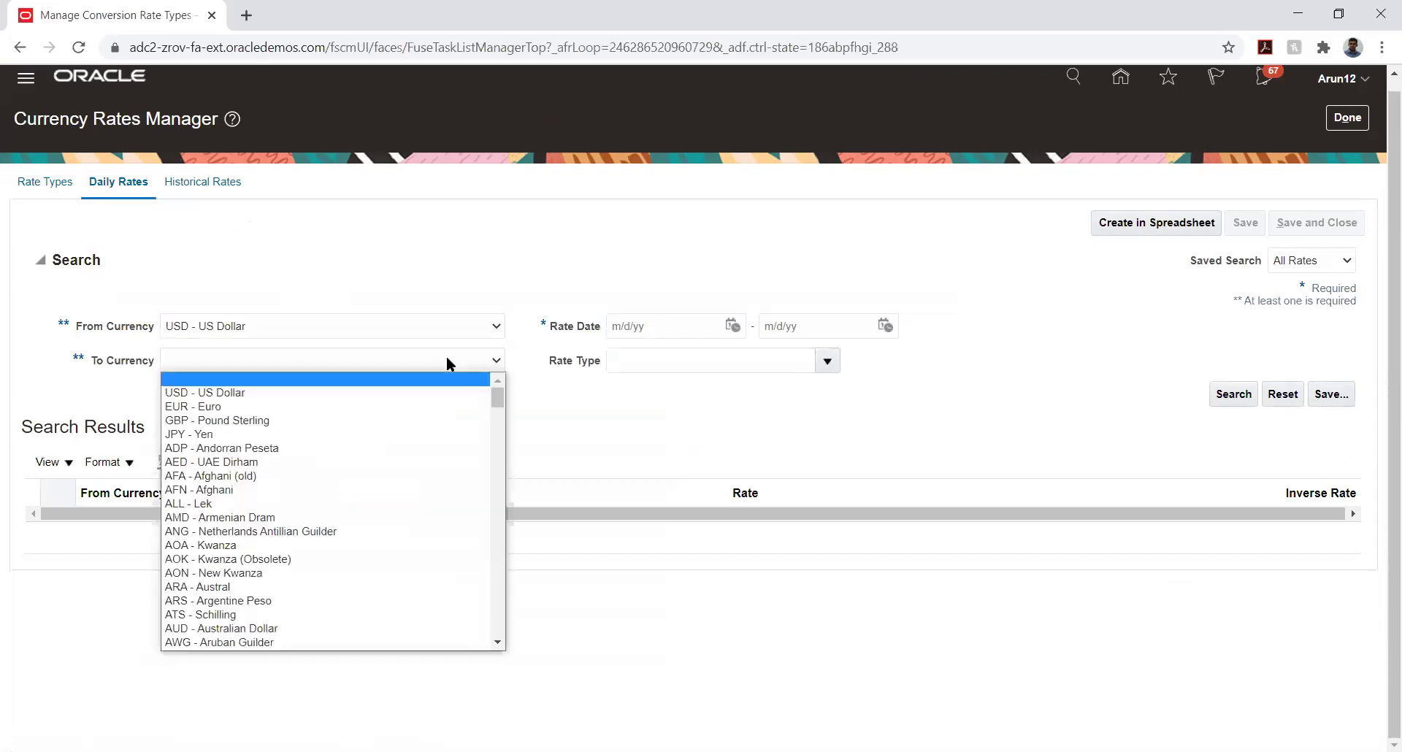
click(390, 407)
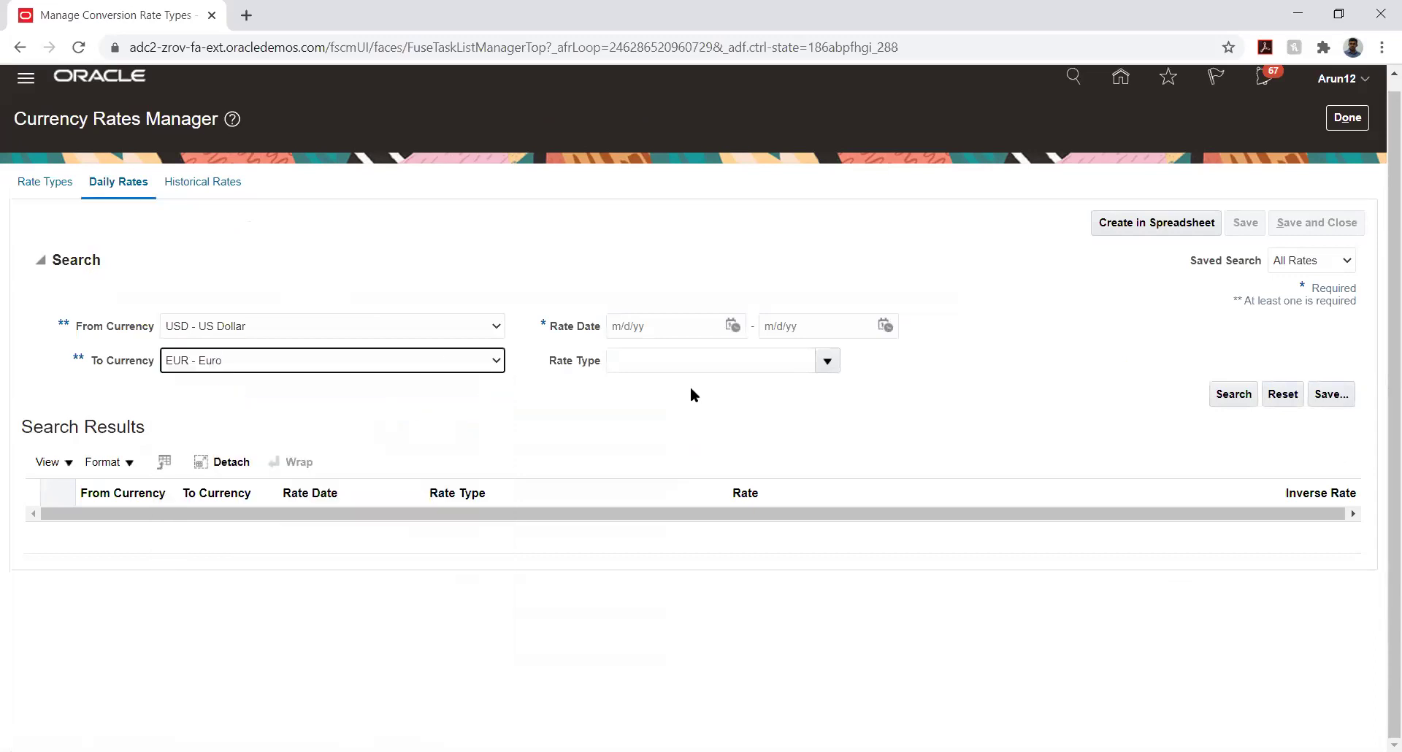
- Set the rate date range of the daily rates search to 12/1/20 through 12/8/20
click(731, 326)
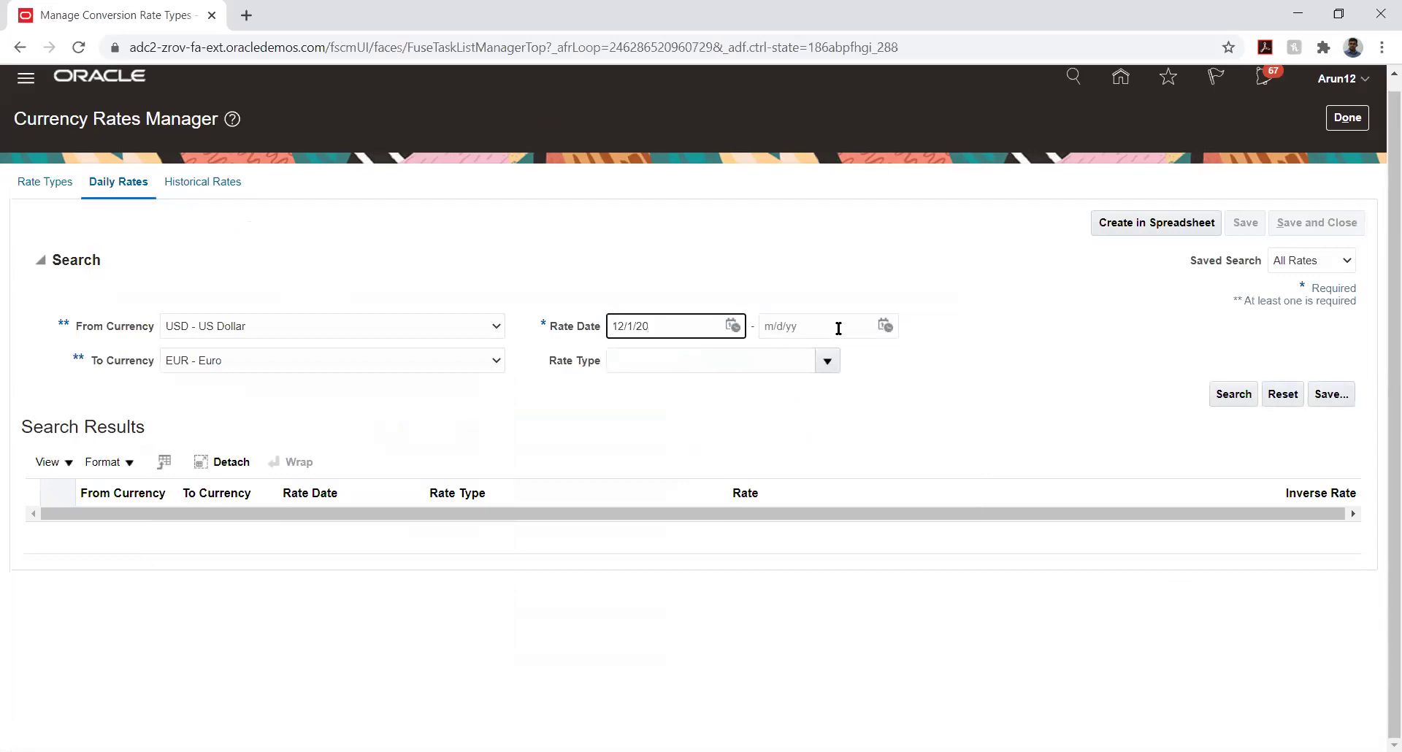
click(885, 325)
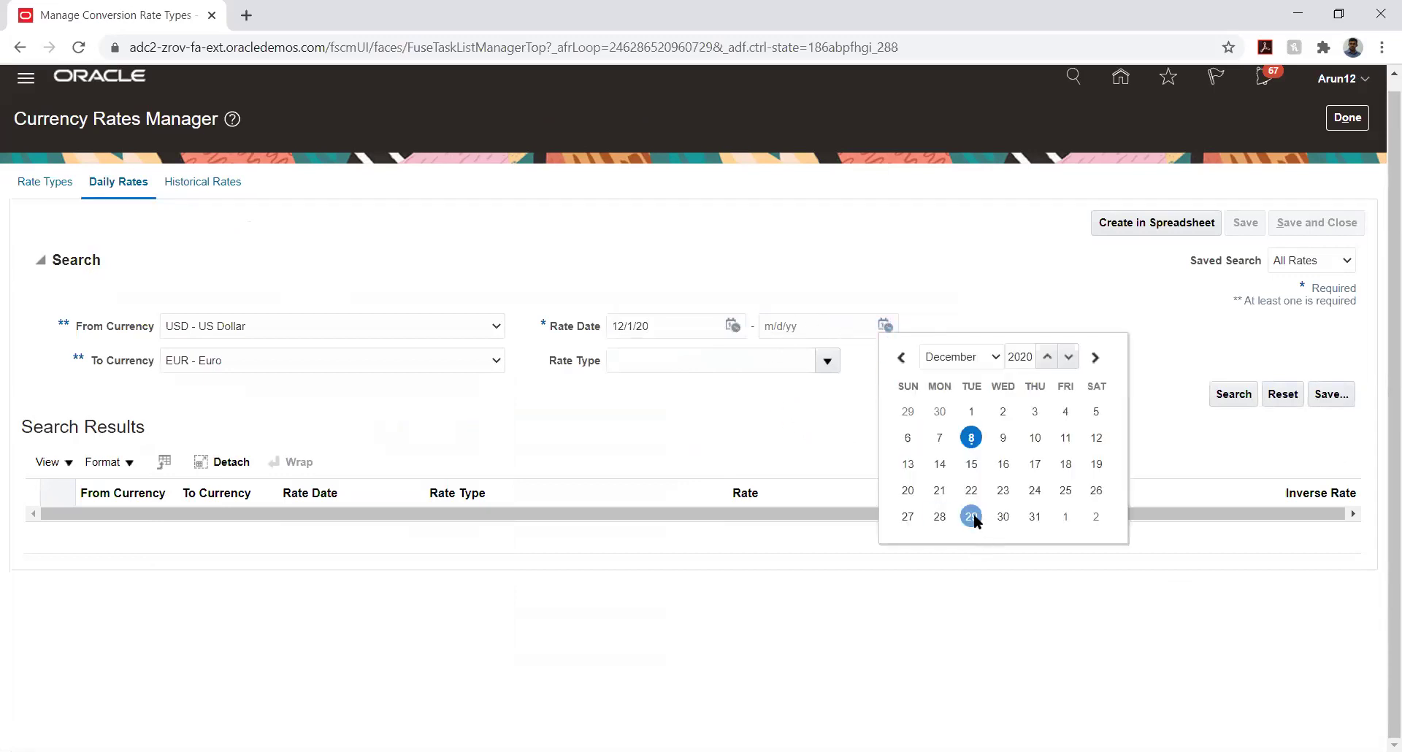
click(972, 438)
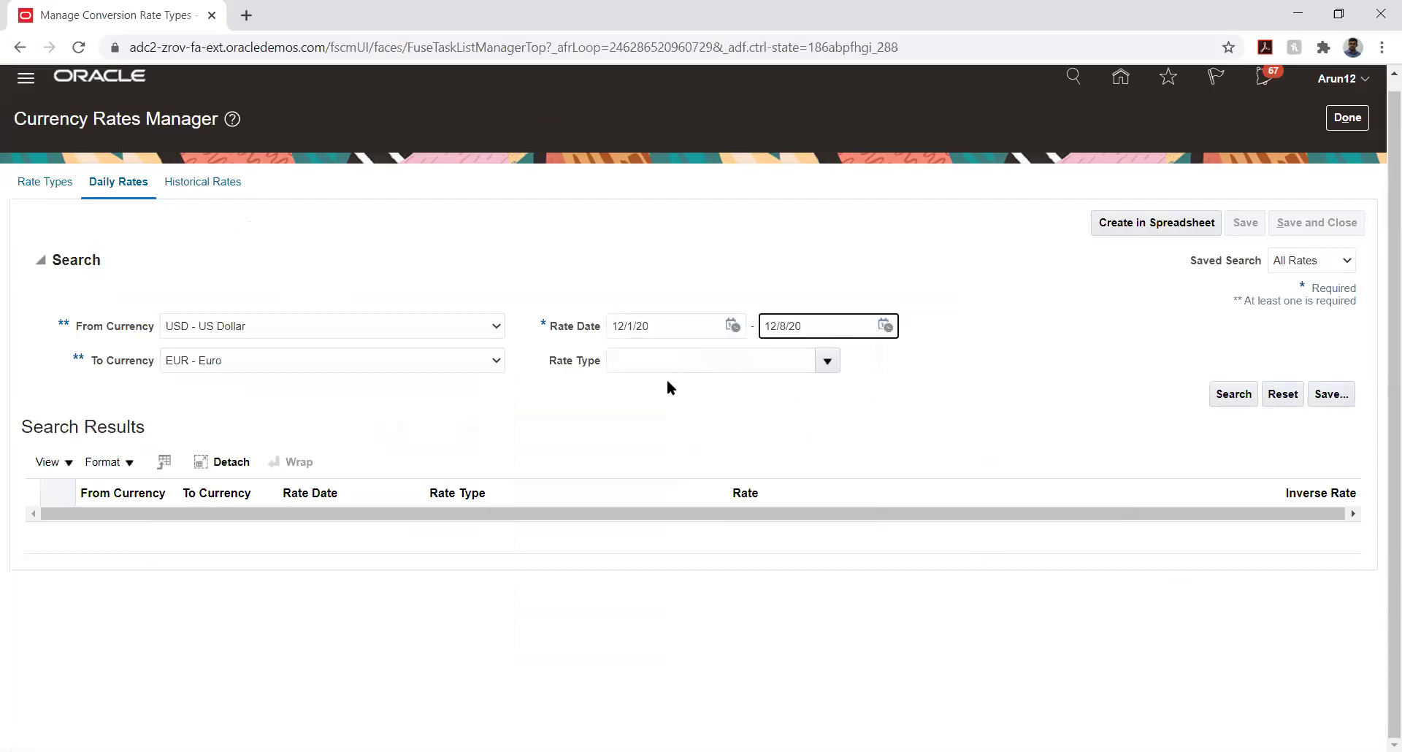
- Search the daily rates using the Corporate rate type and inspect the rate for 12/8/20
click(825, 365)
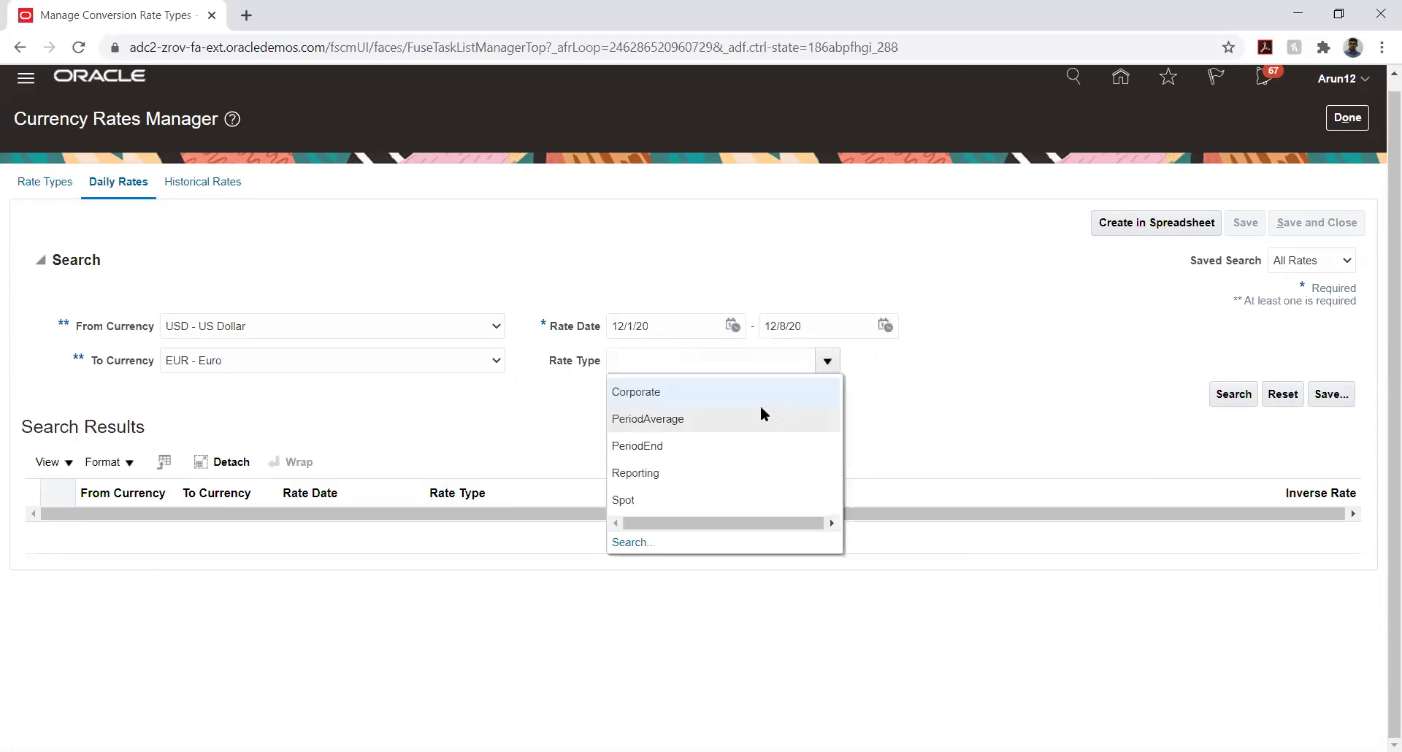
click(694, 391)
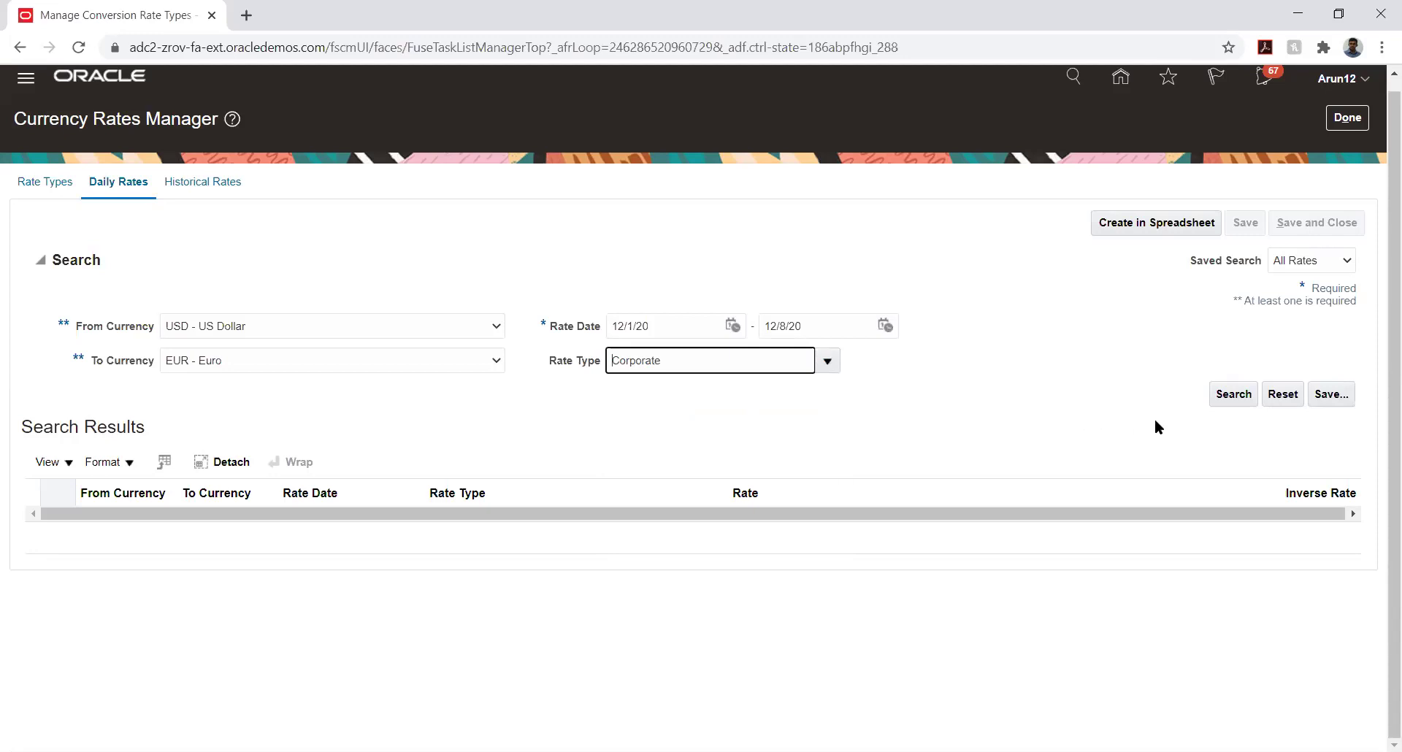
click(1233, 393)
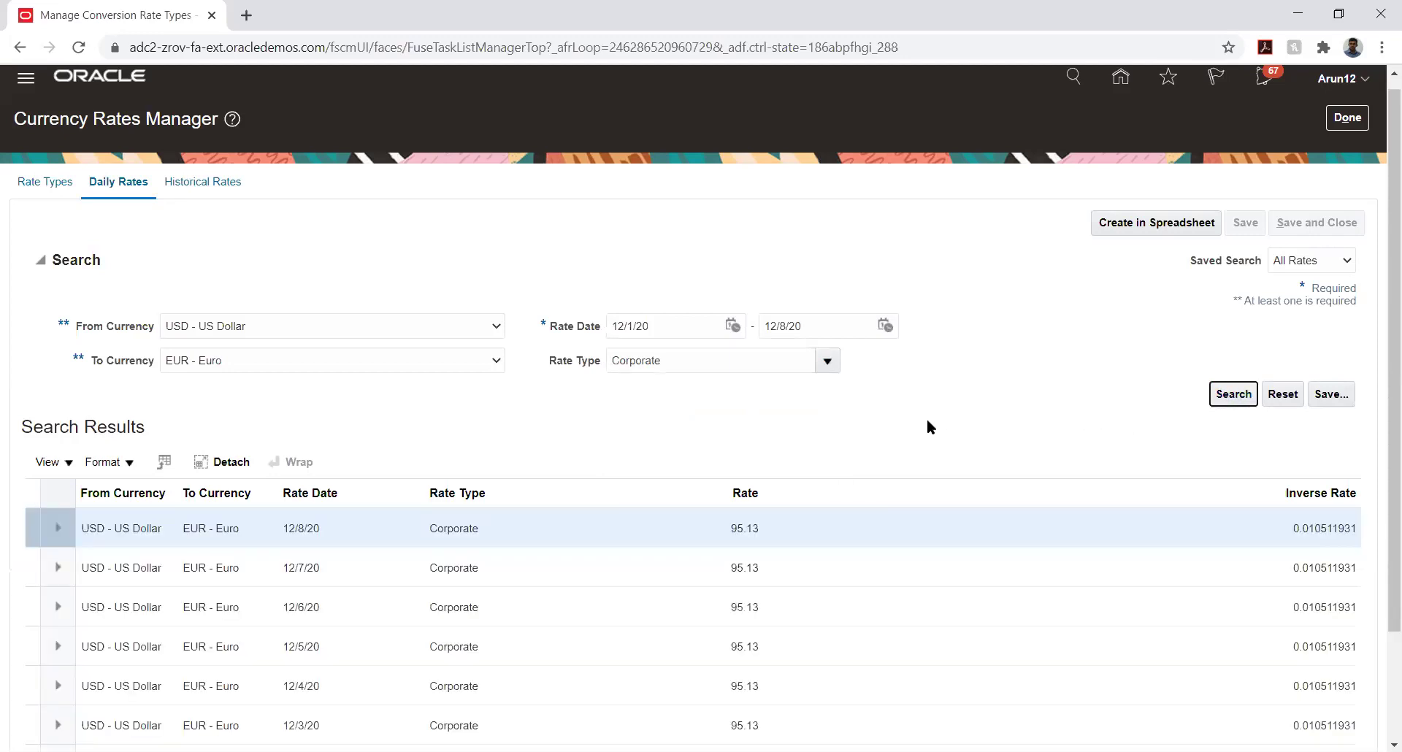
scroll(425, 442, down, 2)
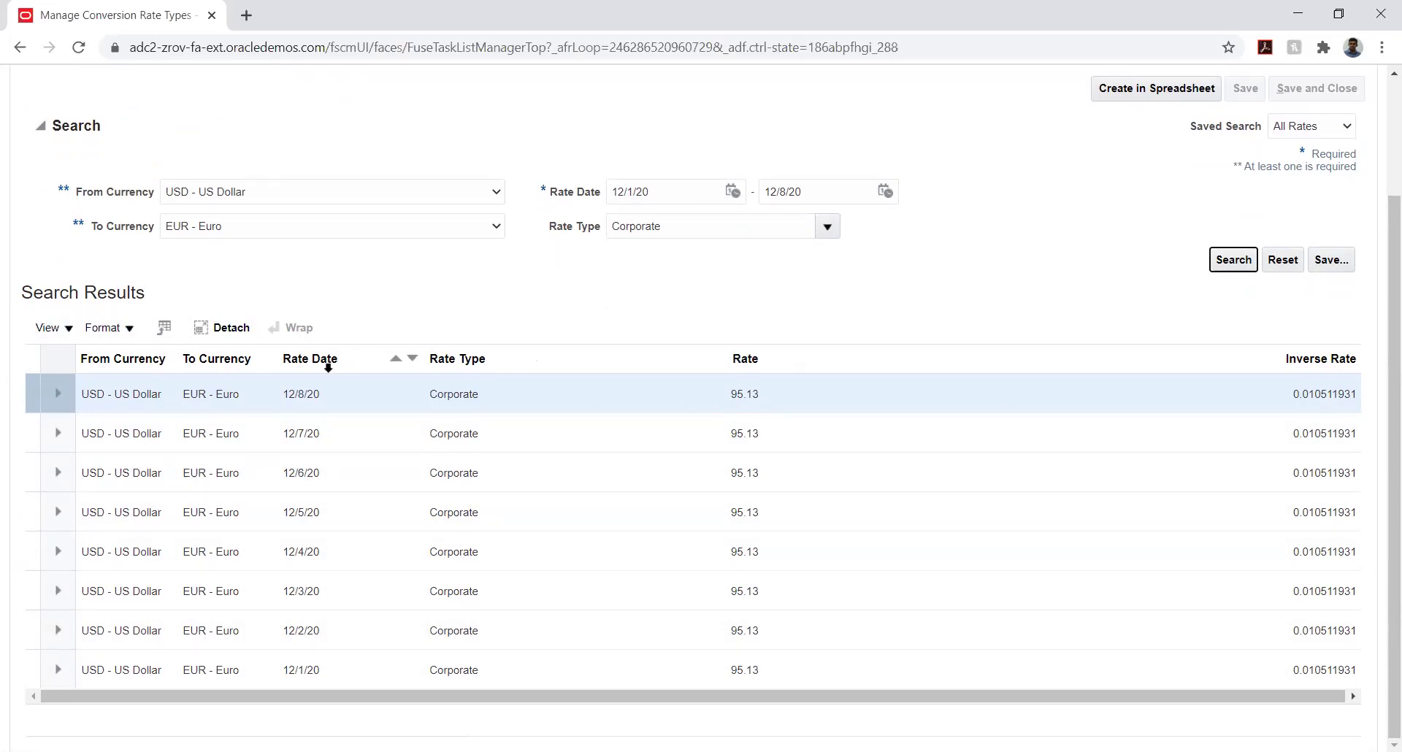
click(745, 395)
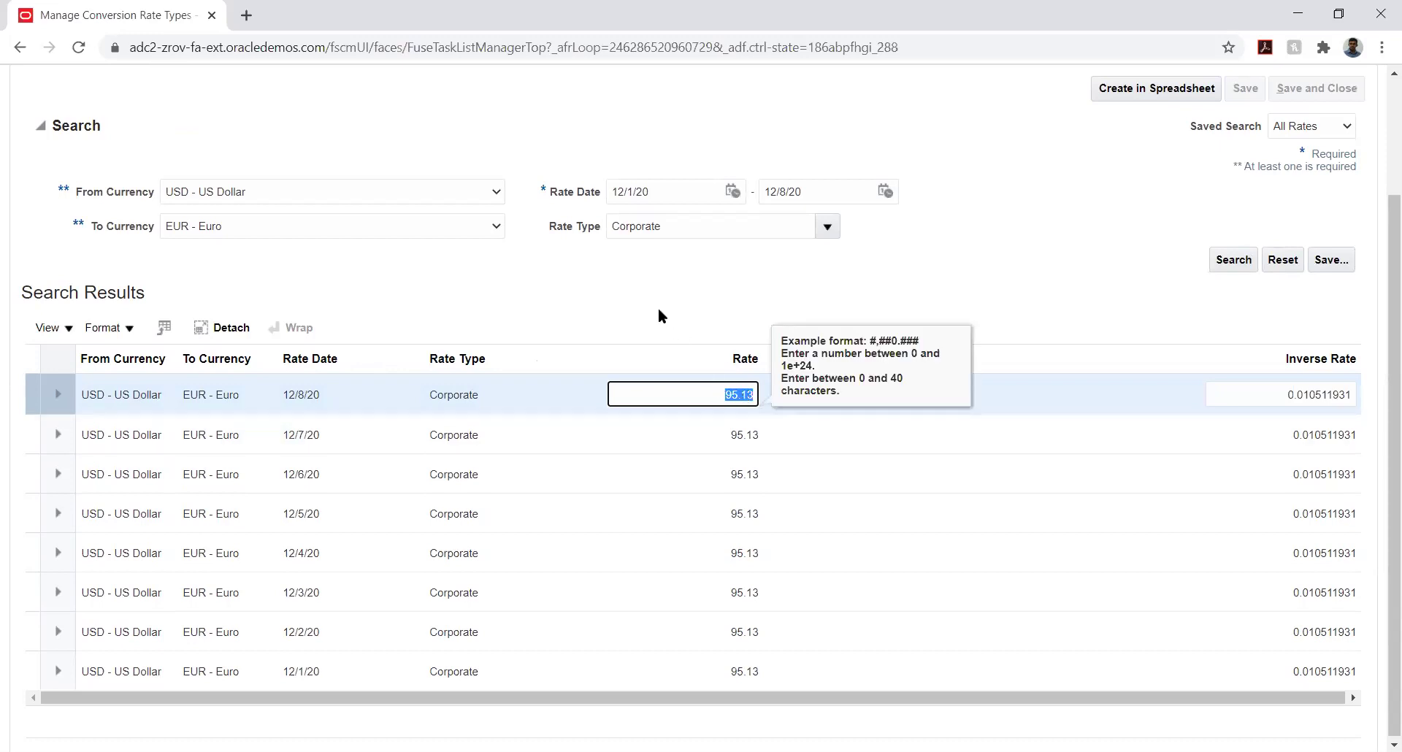
click(633, 296)
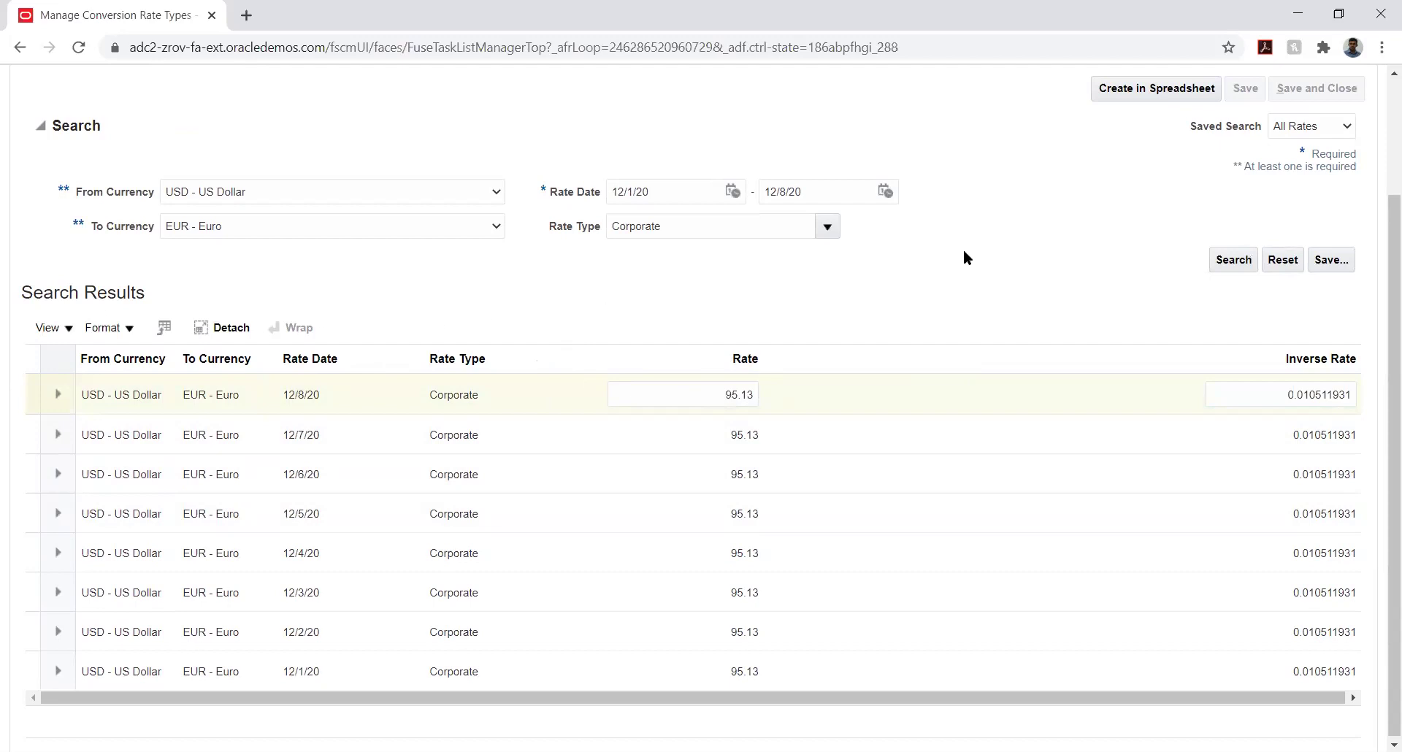
- Generate and download the spreadsheet for creating daily rates
scroll(964, 256, up, 2)
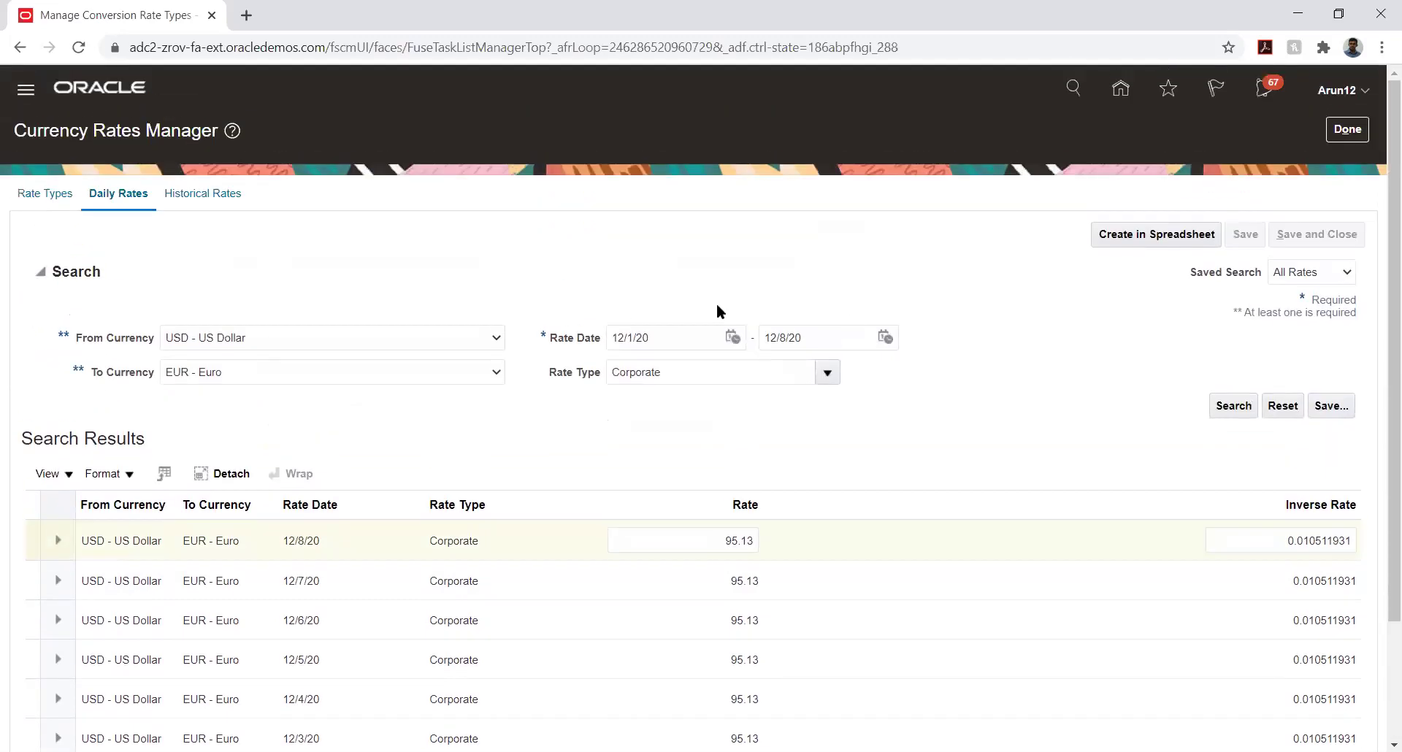
click(1146, 234)
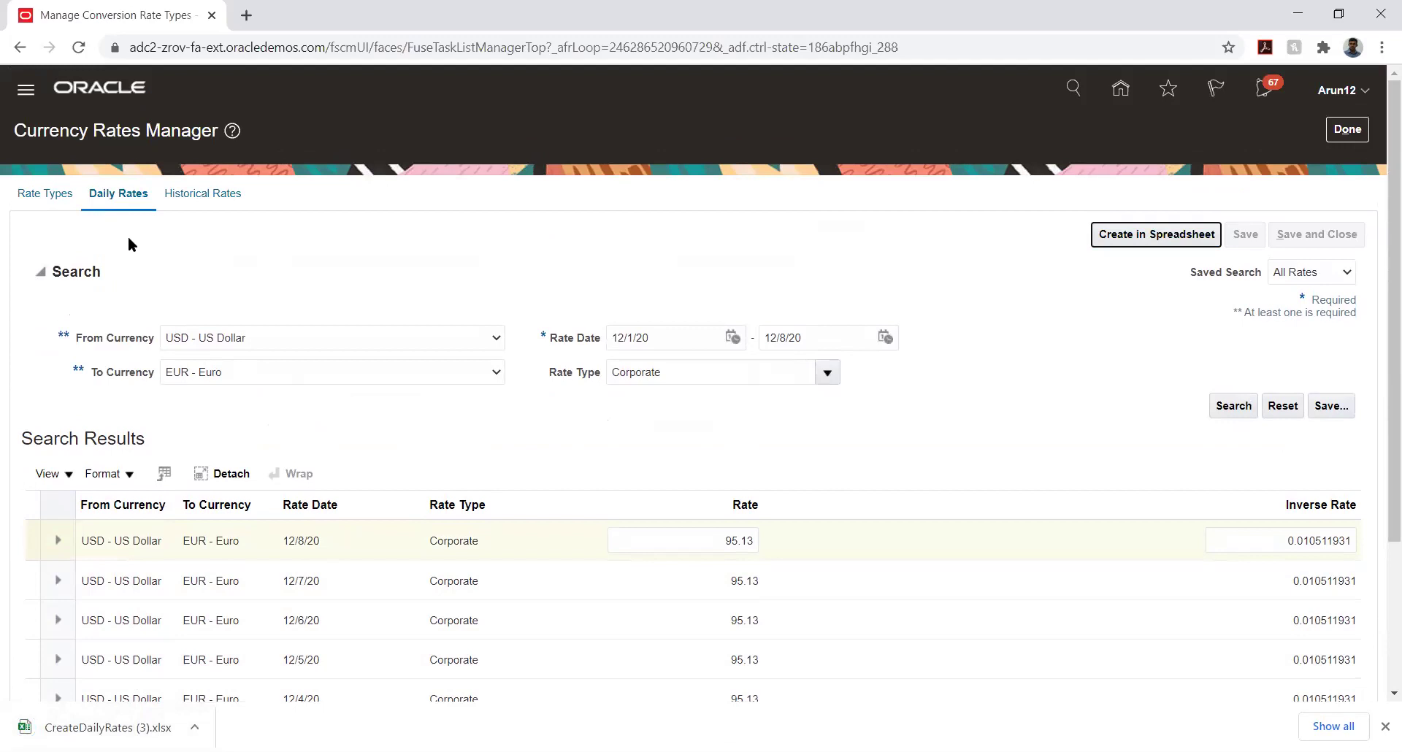
- Add a new conversion rate type with TATA_RATE as both its name and description
click(36, 195)
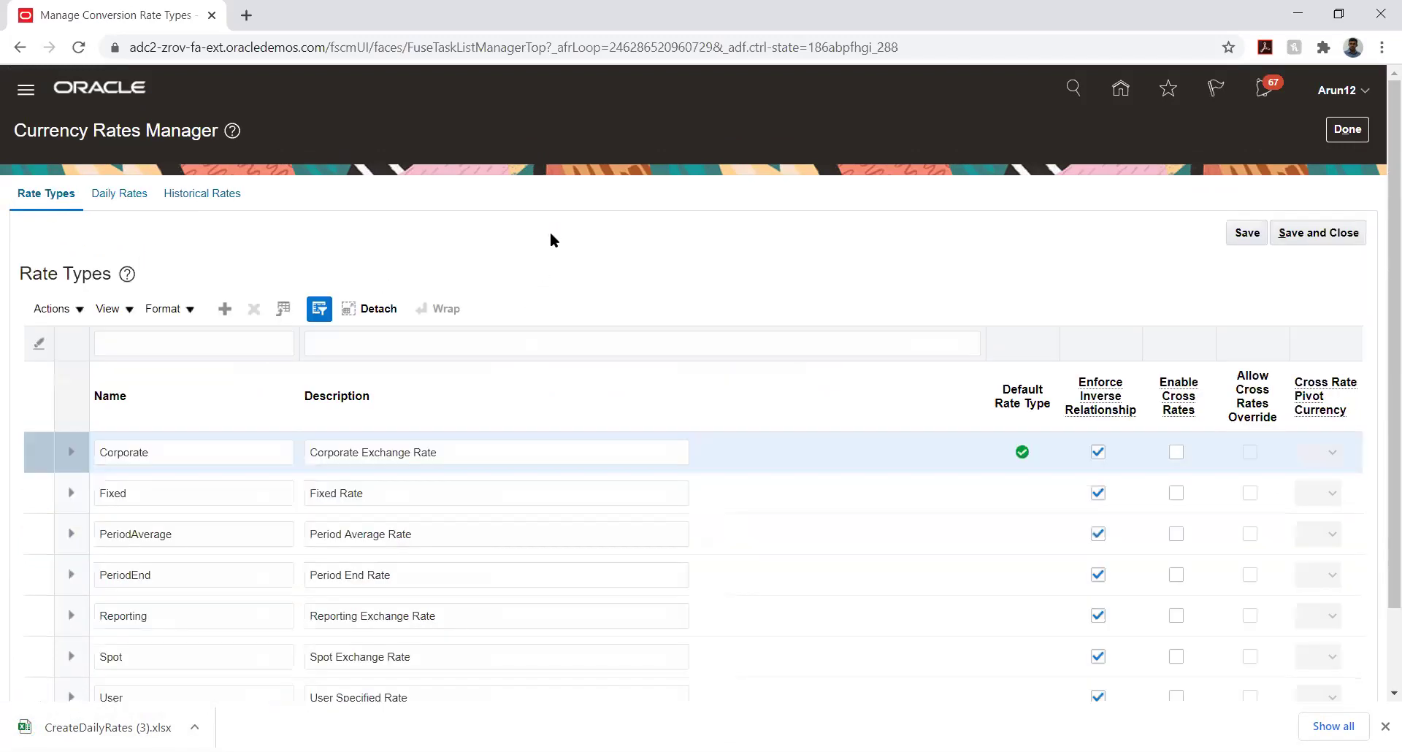
click(225, 310)
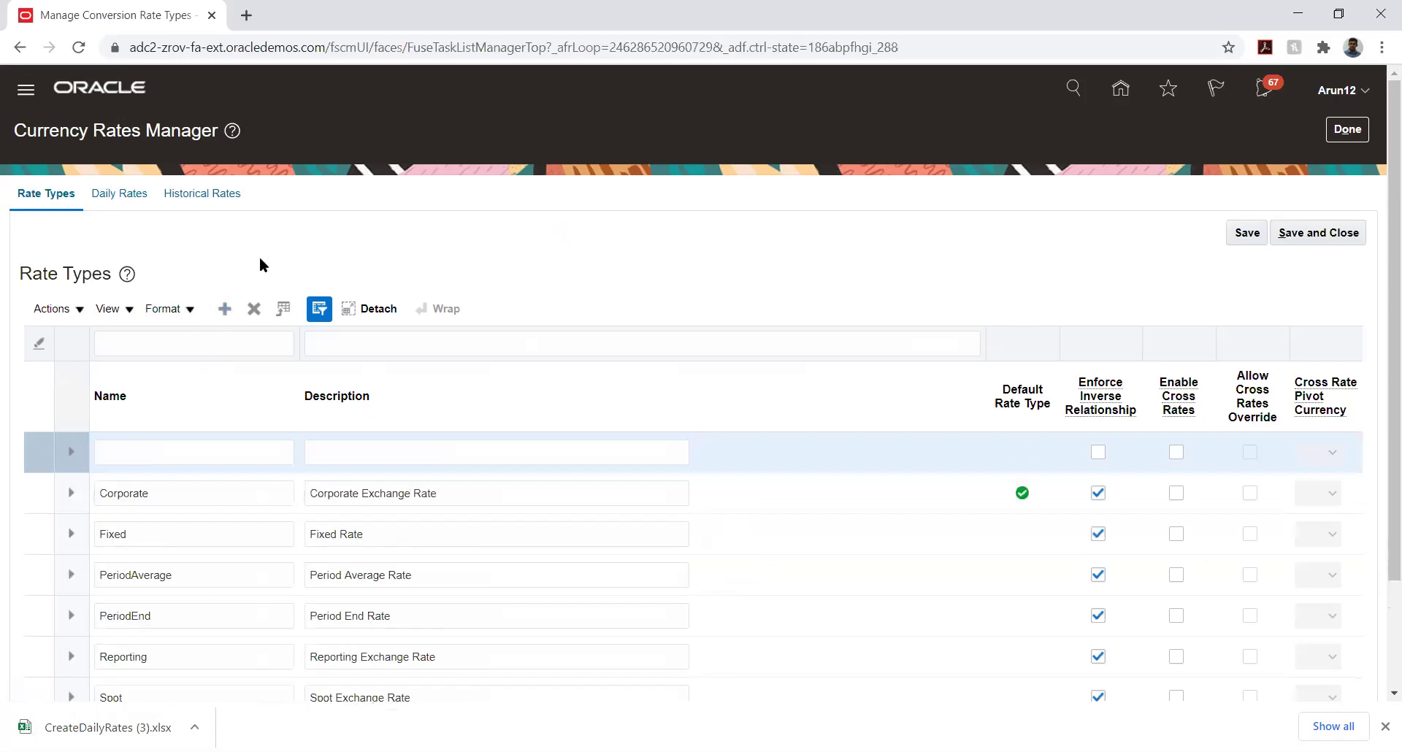
click(158, 451)
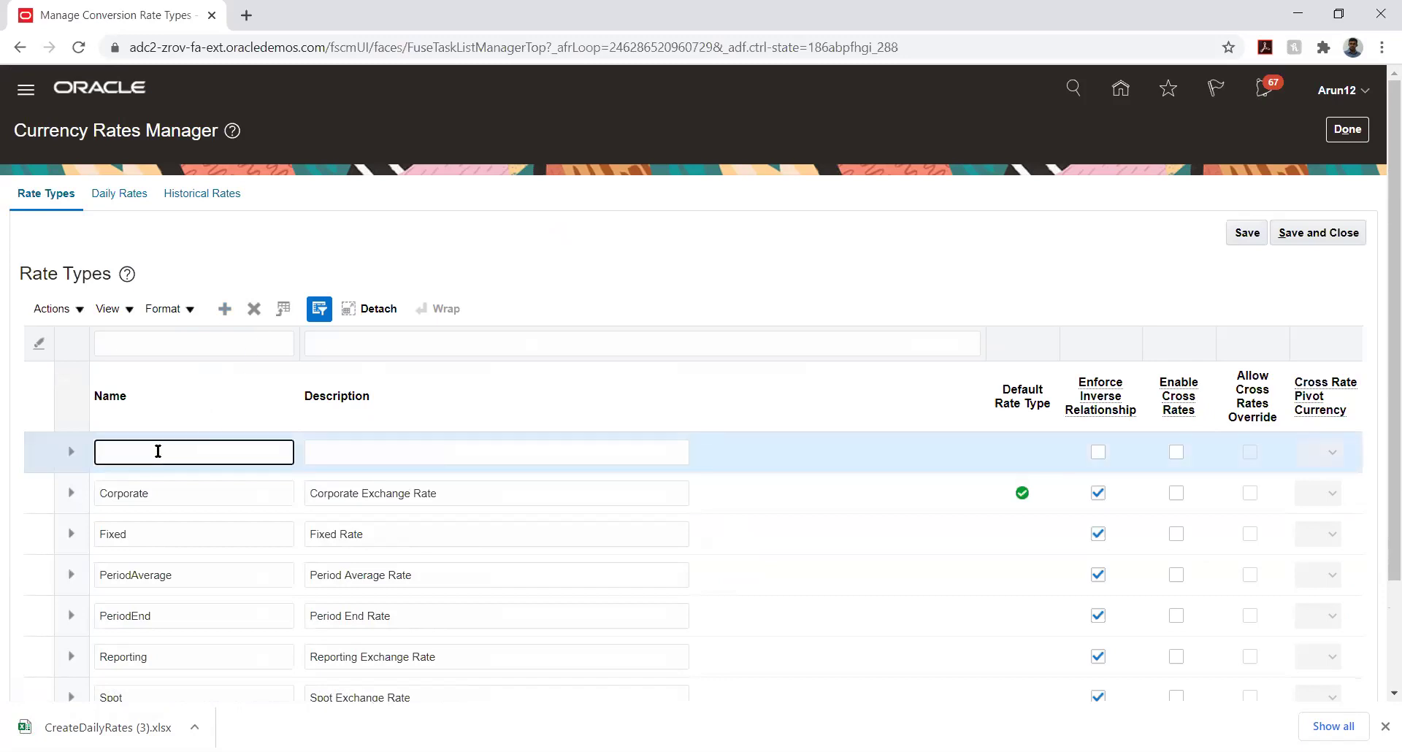
text(f)
key(BackSpace)
text(TATA_RATE)
double_click(157, 450)
key(ctrl+c)
key(Tab)
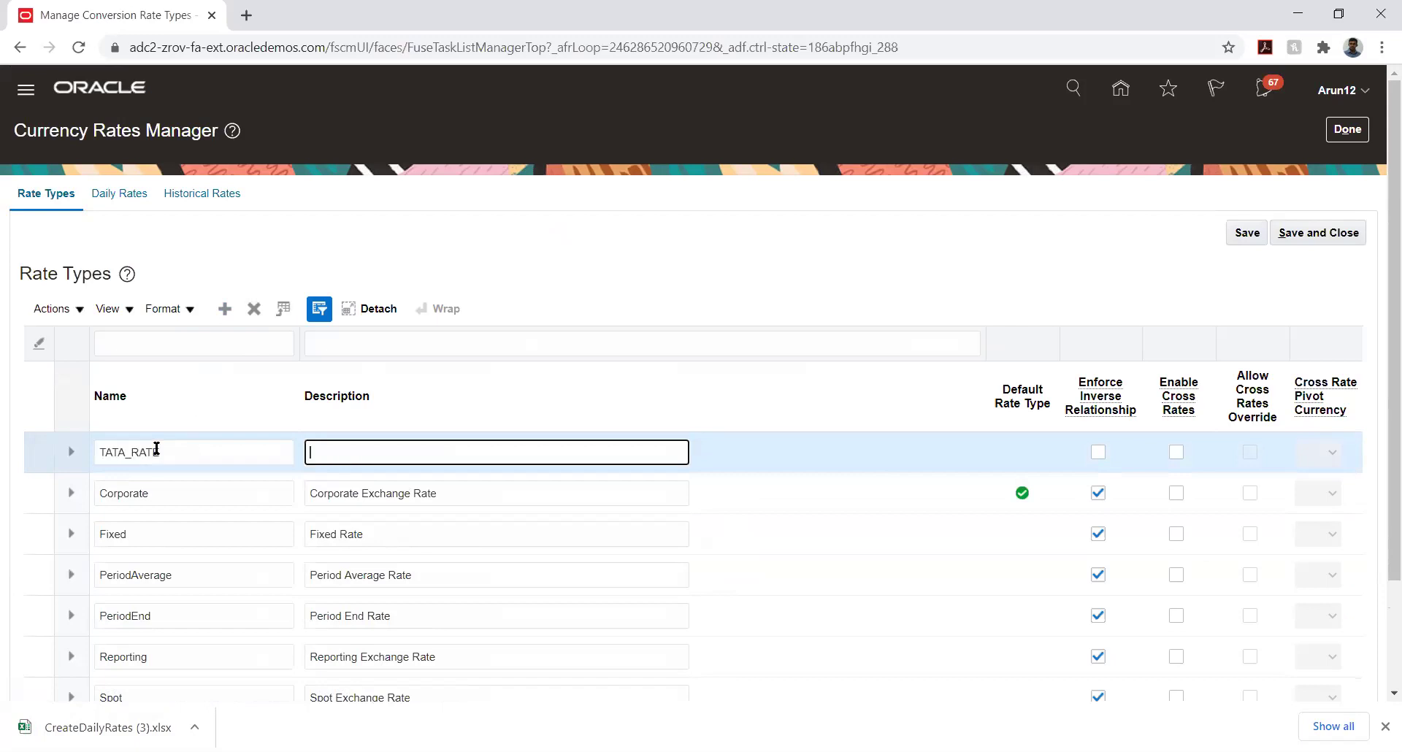
key(ctrl+v)
click(688, 268)
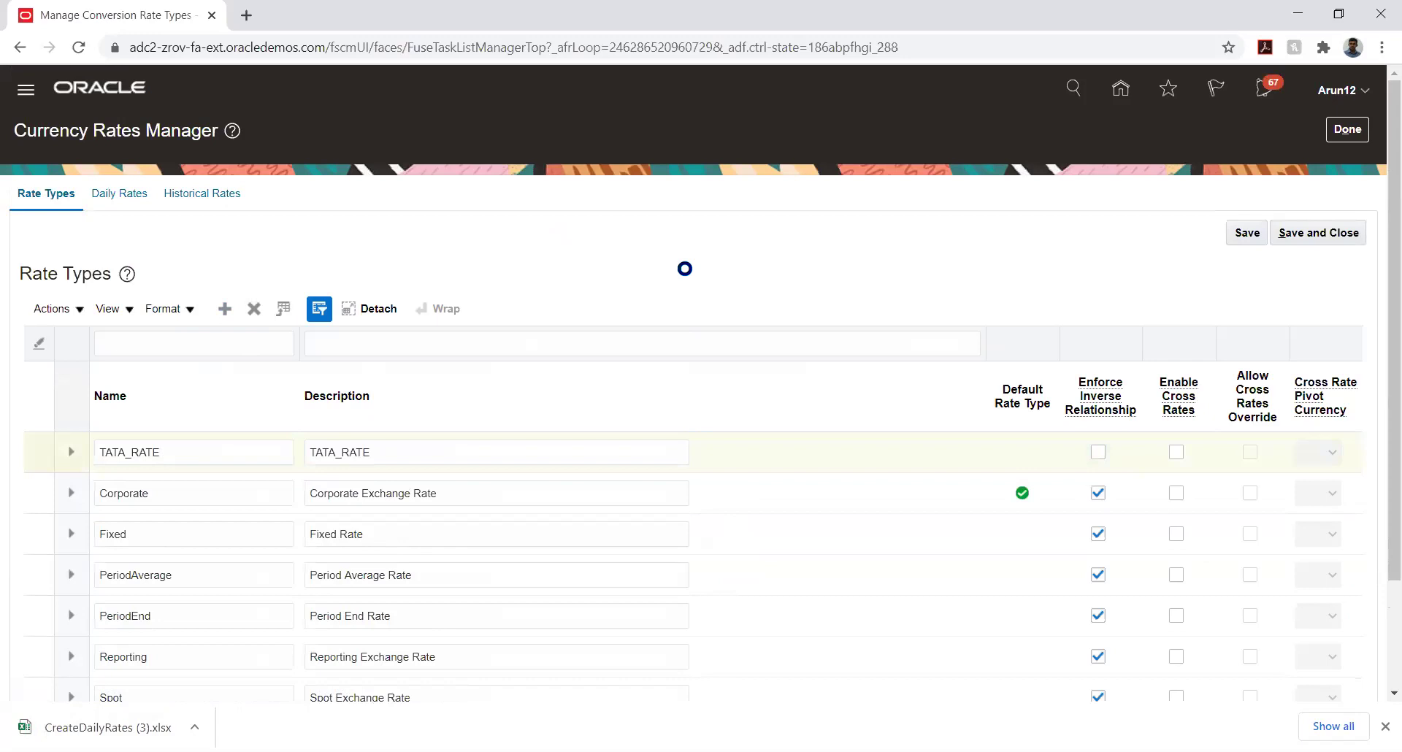
- Enable Enforce Inverse Relationship for the TATA_RATE rate type and save the rate types
click(1098, 452)
click(1098, 454)
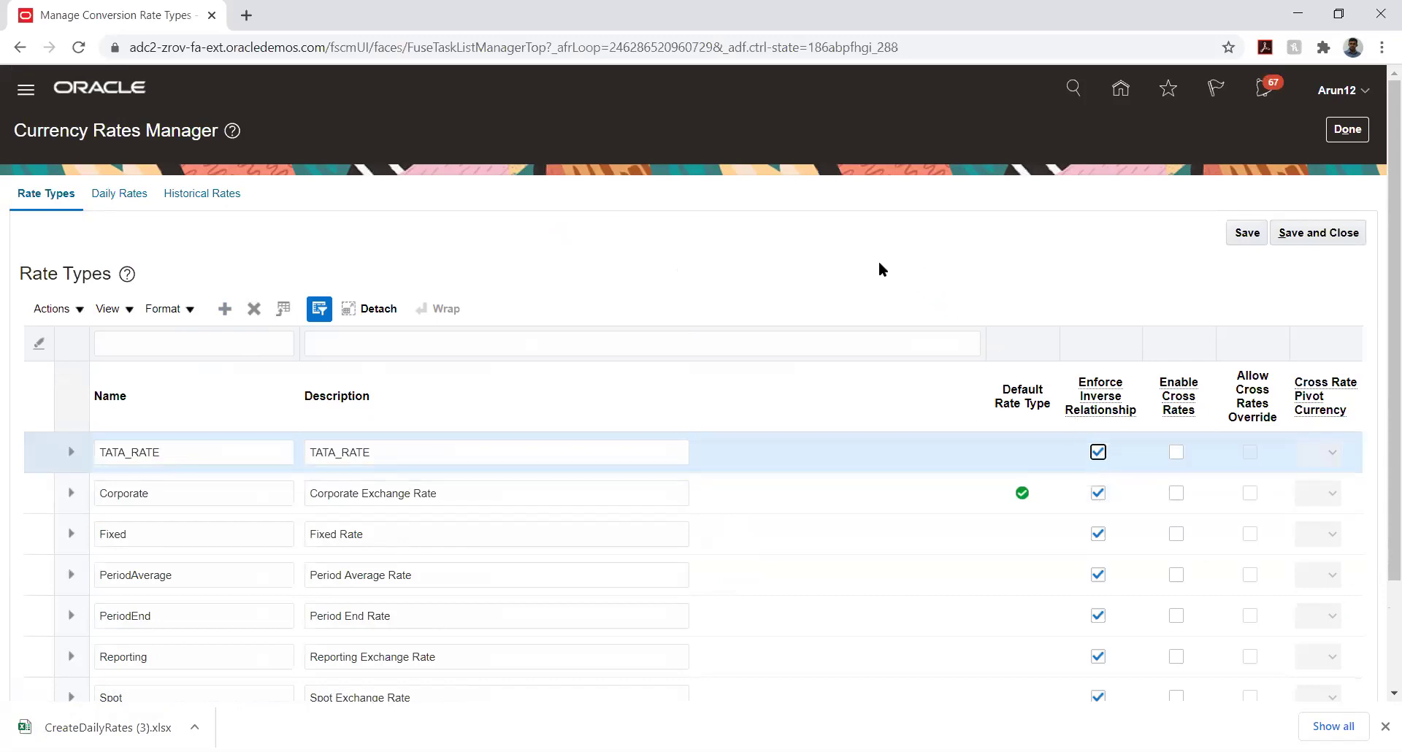
click(767, 261)
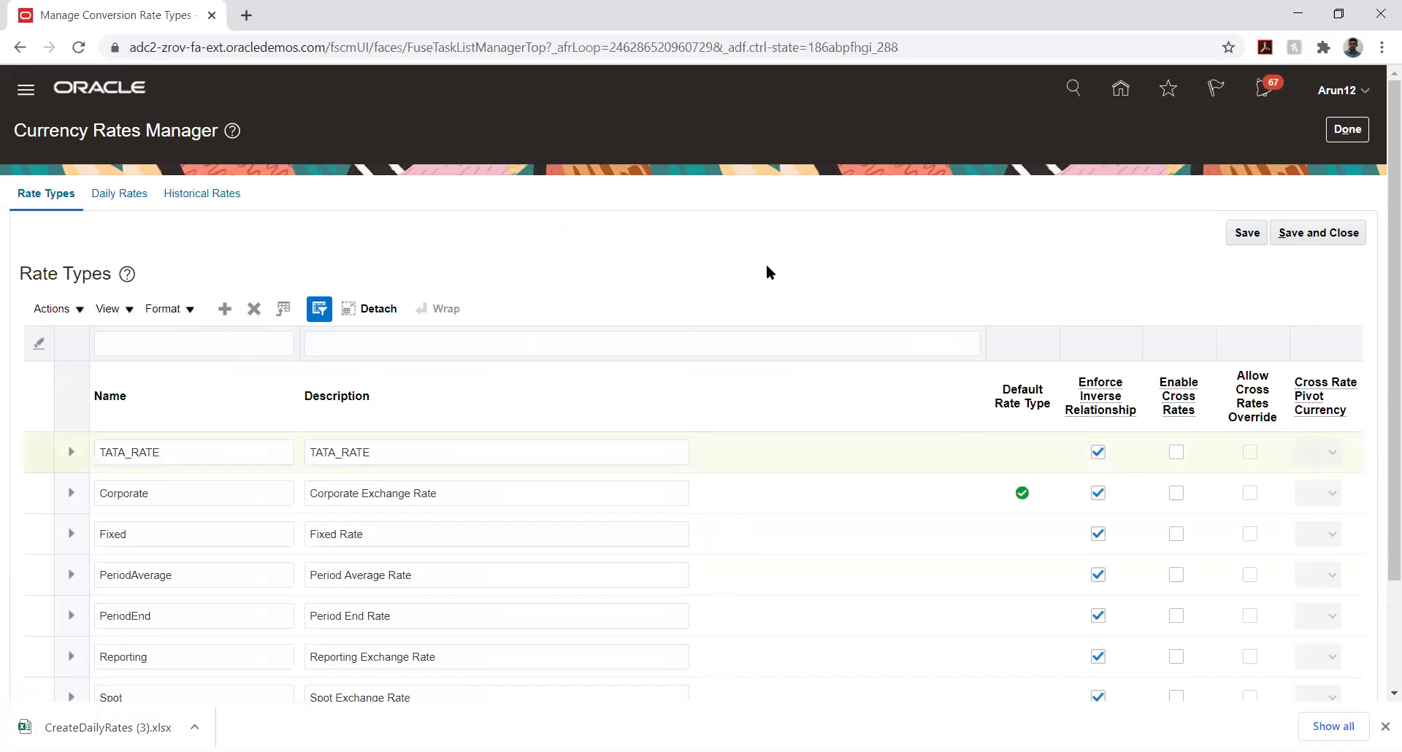
click(1238, 231)
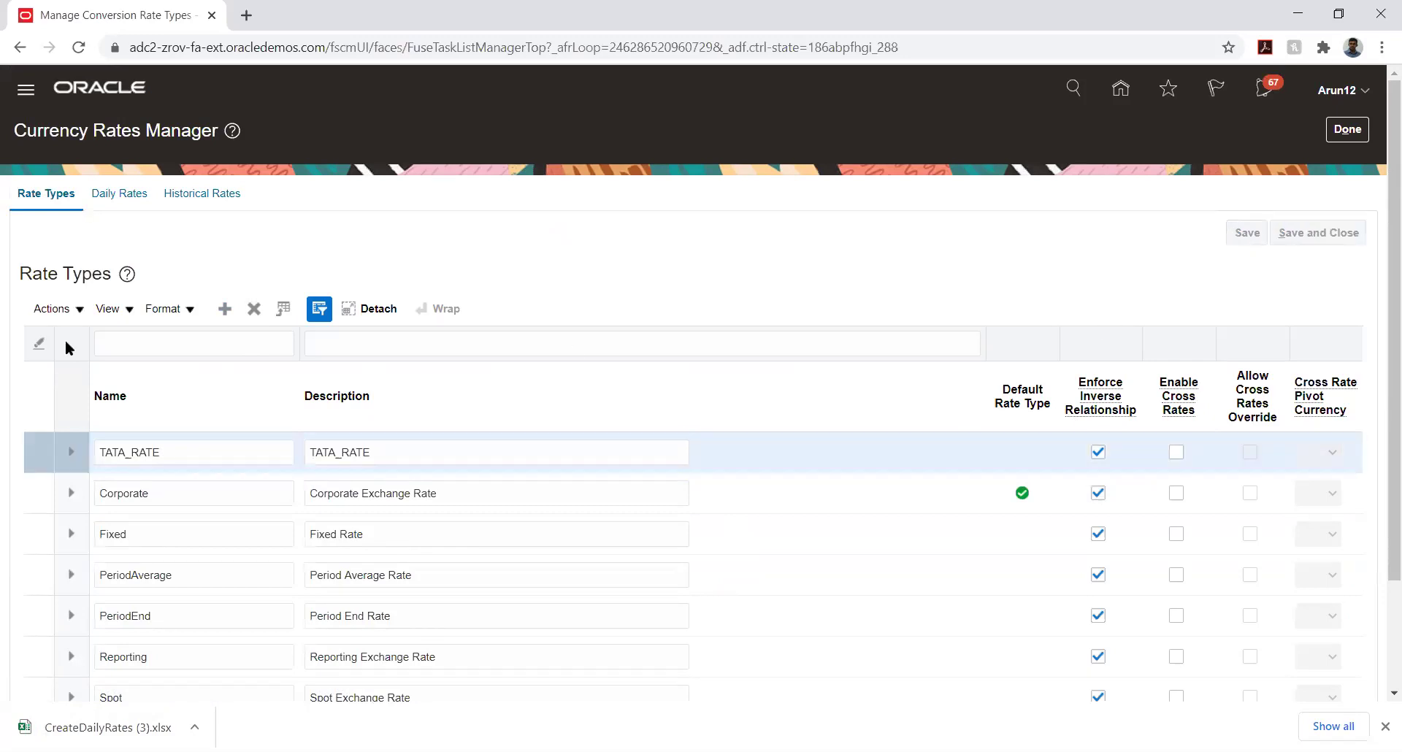
- Return to the daily rates page and open the downloaded CreateDailyRates (3).xlsx workbook in Excel
click(121, 194)
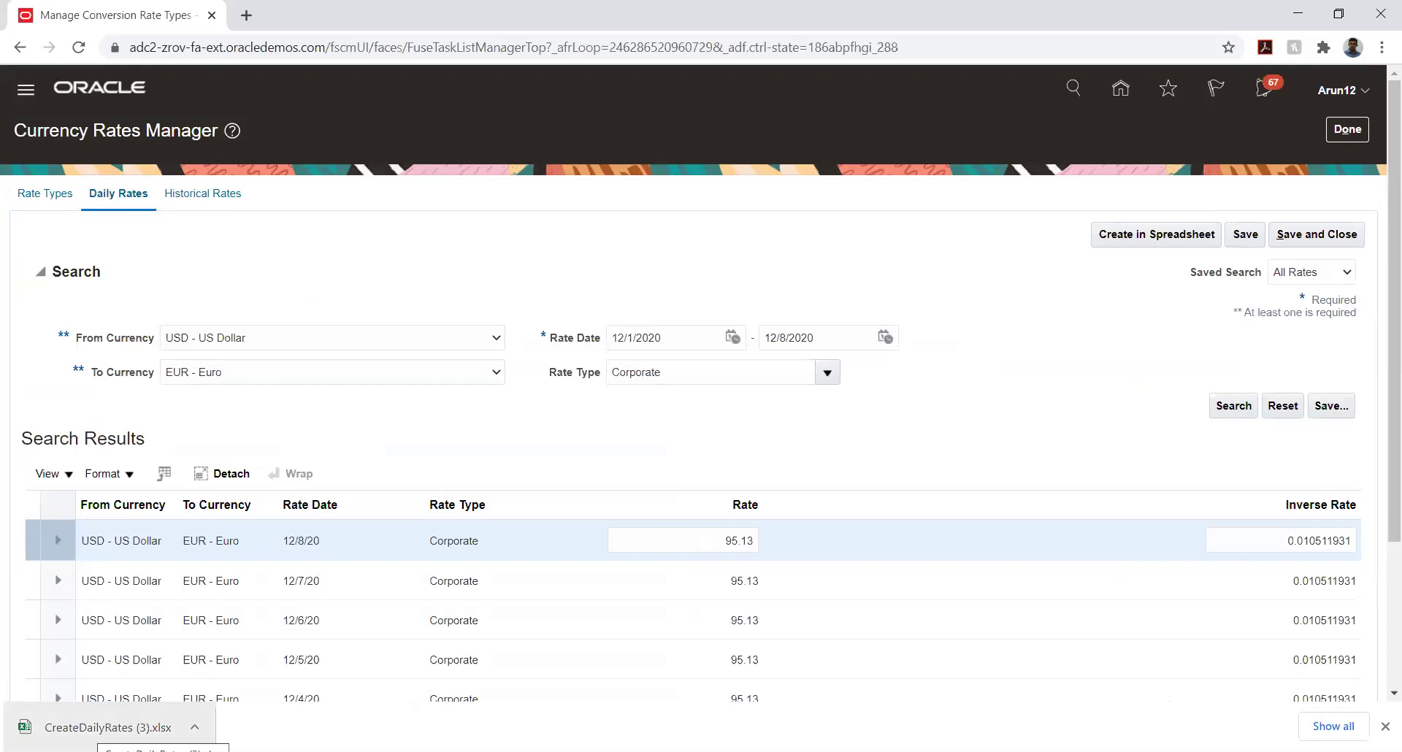
click(108, 727)
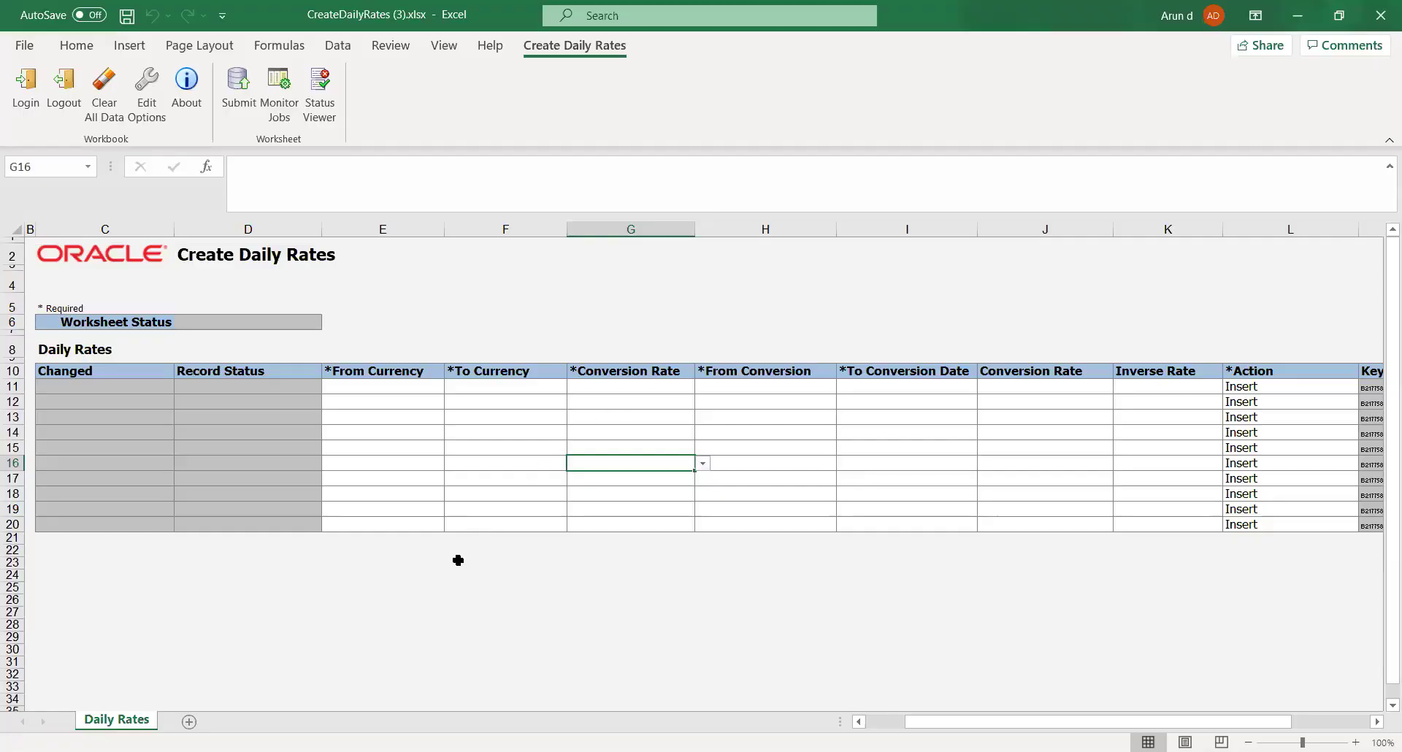
click(460, 577)
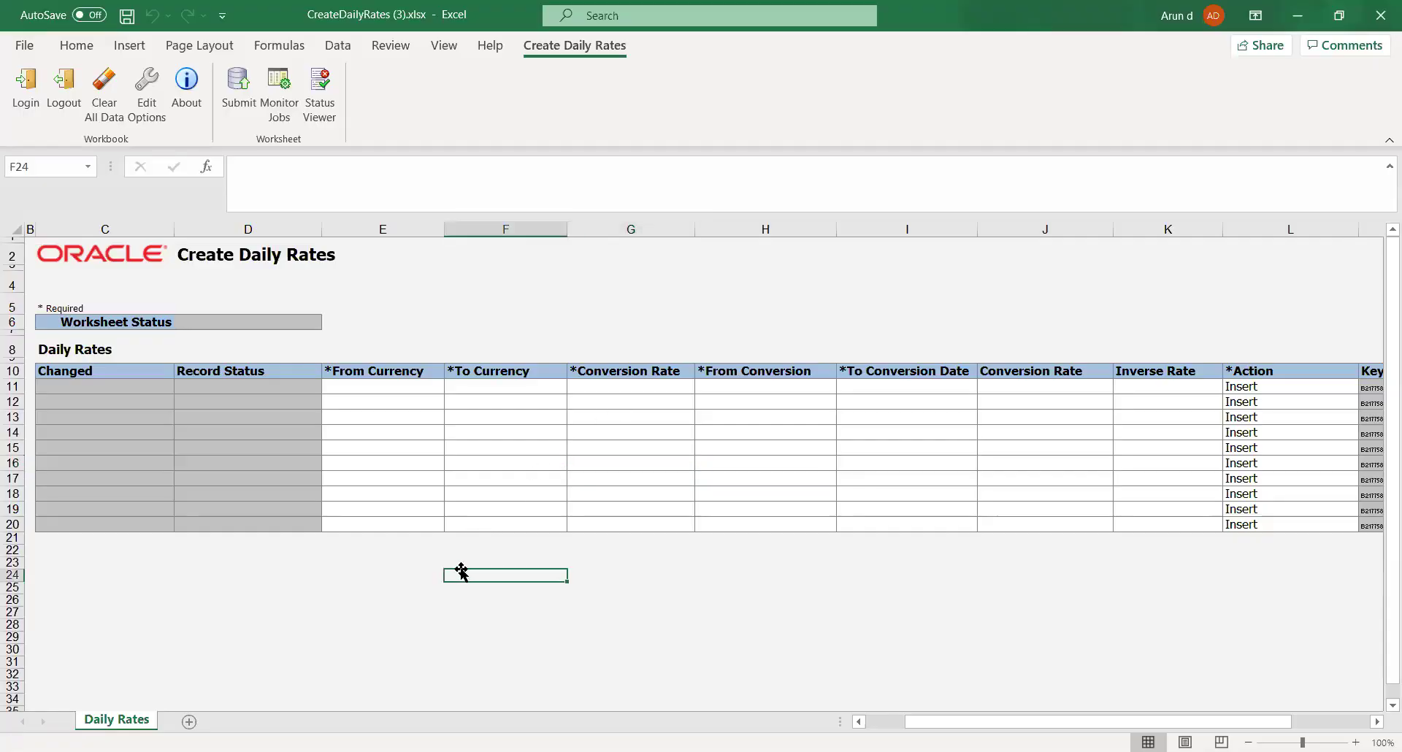
click(575, 311)
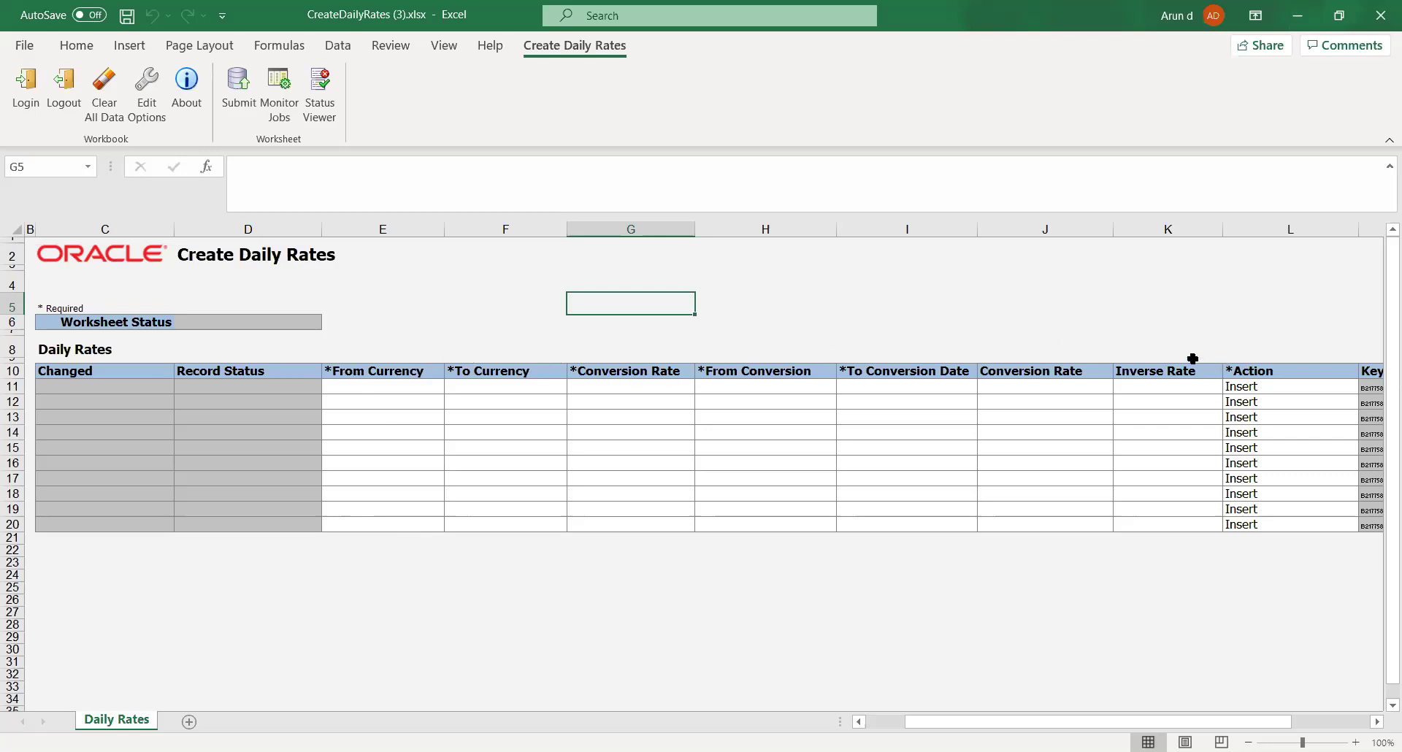
click(363, 402)
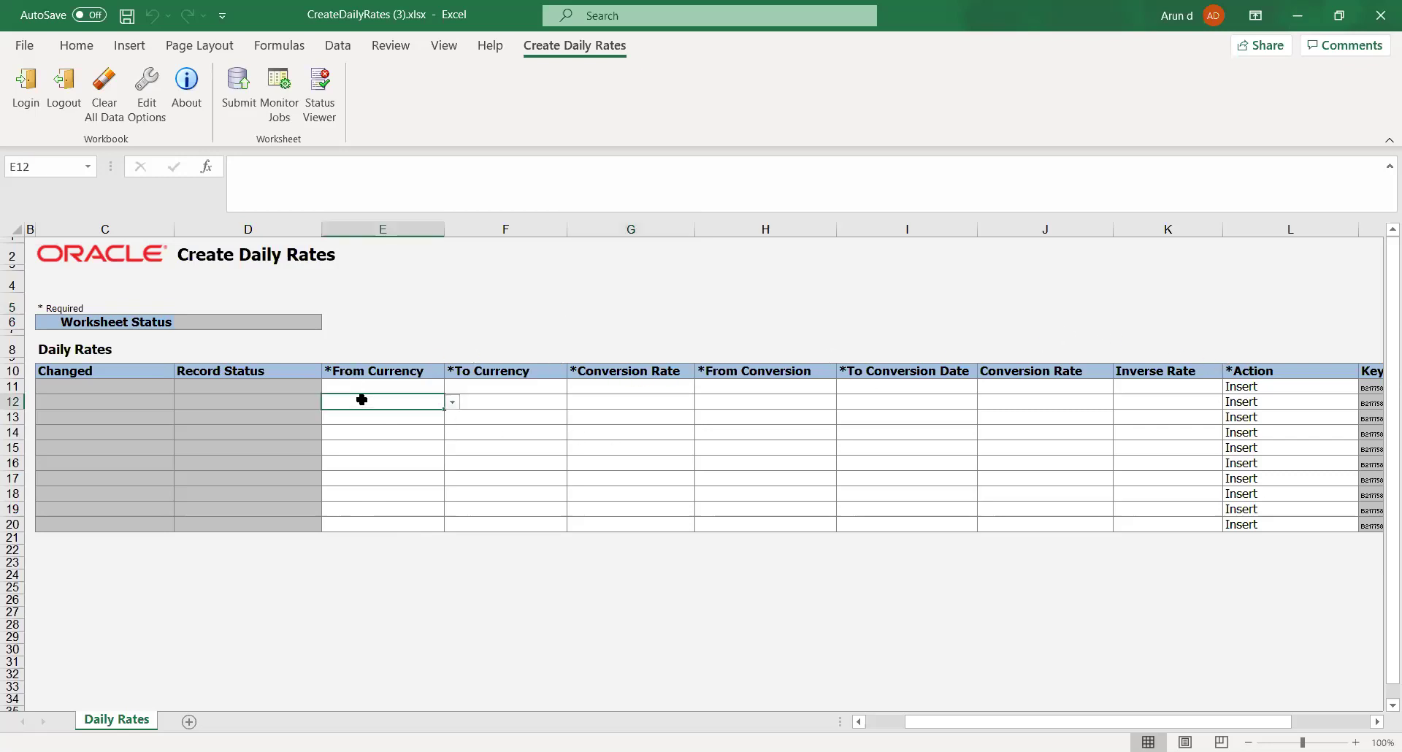
click(517, 453)
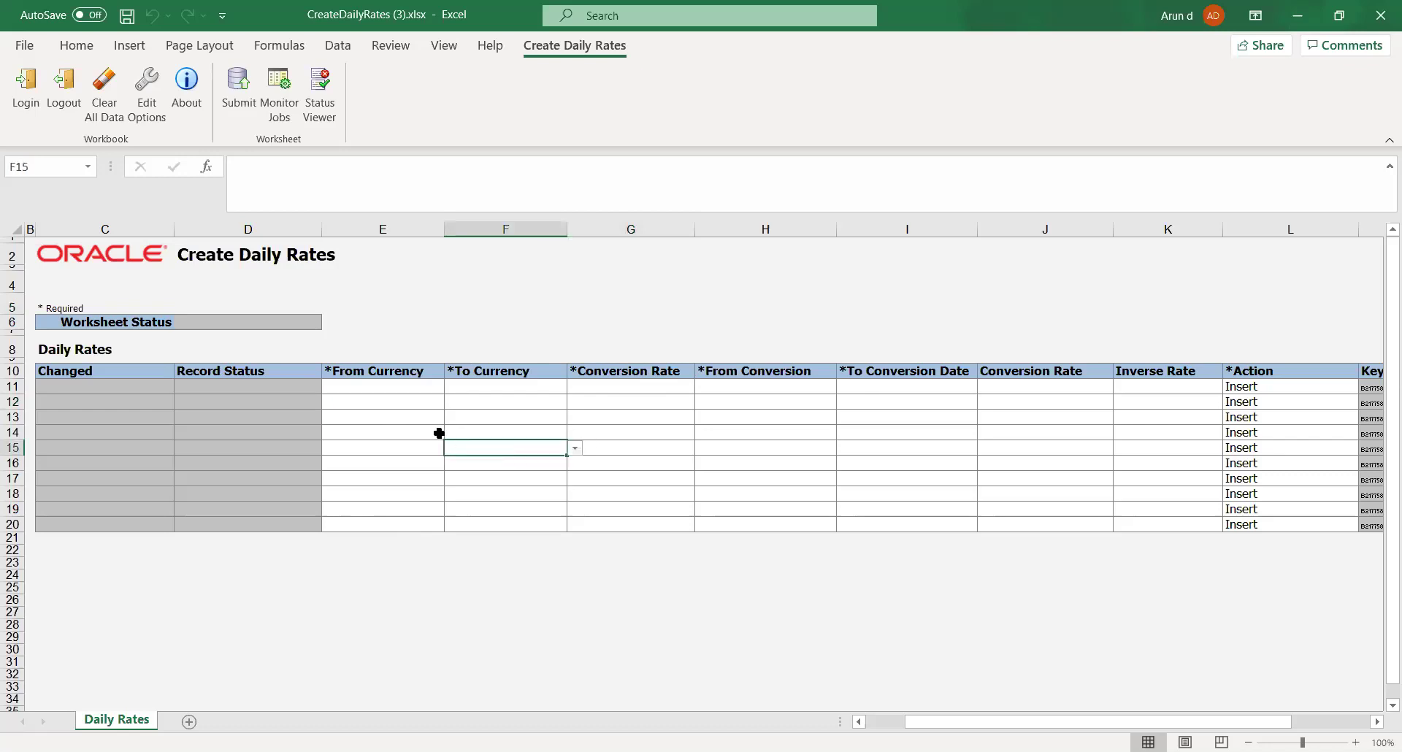
- In the first Daily Rates row, set From Currency to USD and To Currency to EUR
click(357, 387)
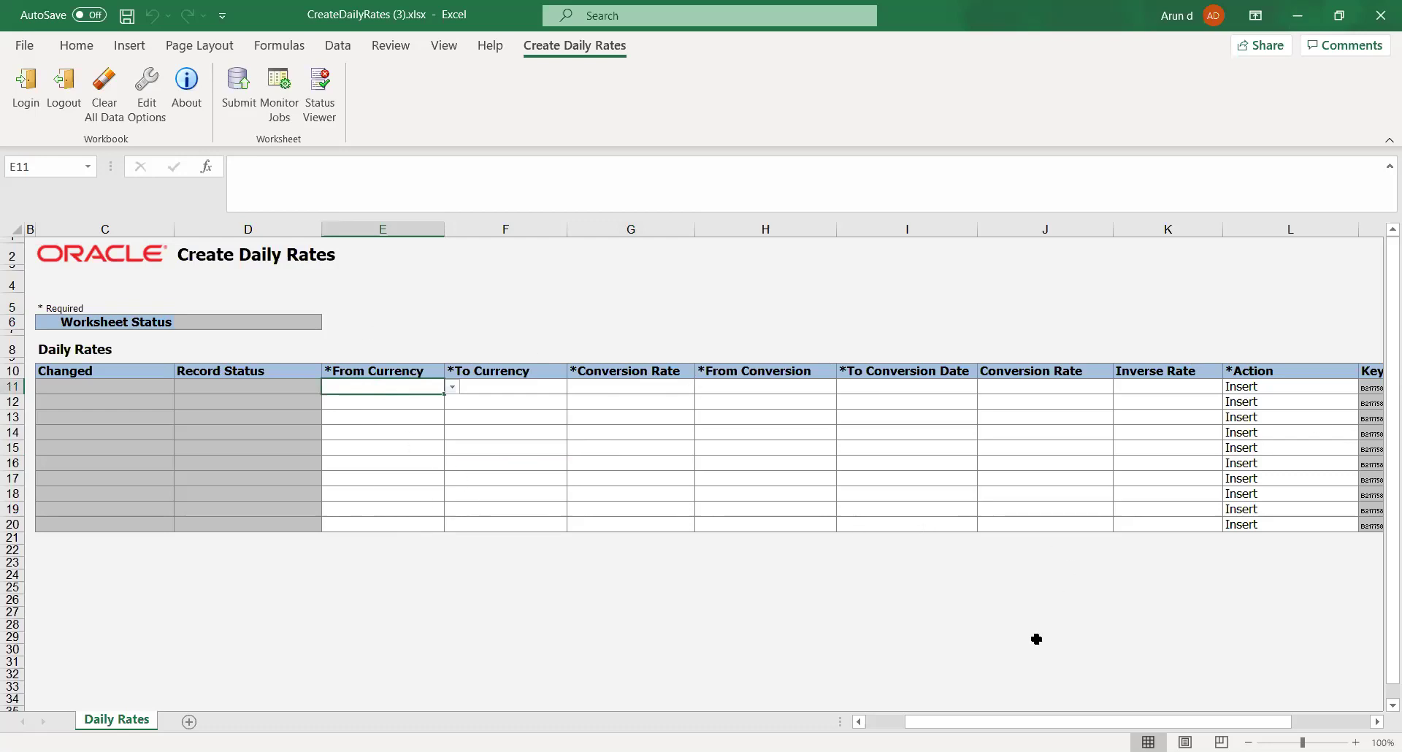
mouse_move(1039, 727)
mouse_down()
mouse_move(1114, 721)
mouse_move(1017, 721)
mouse_up()
click(453, 390)
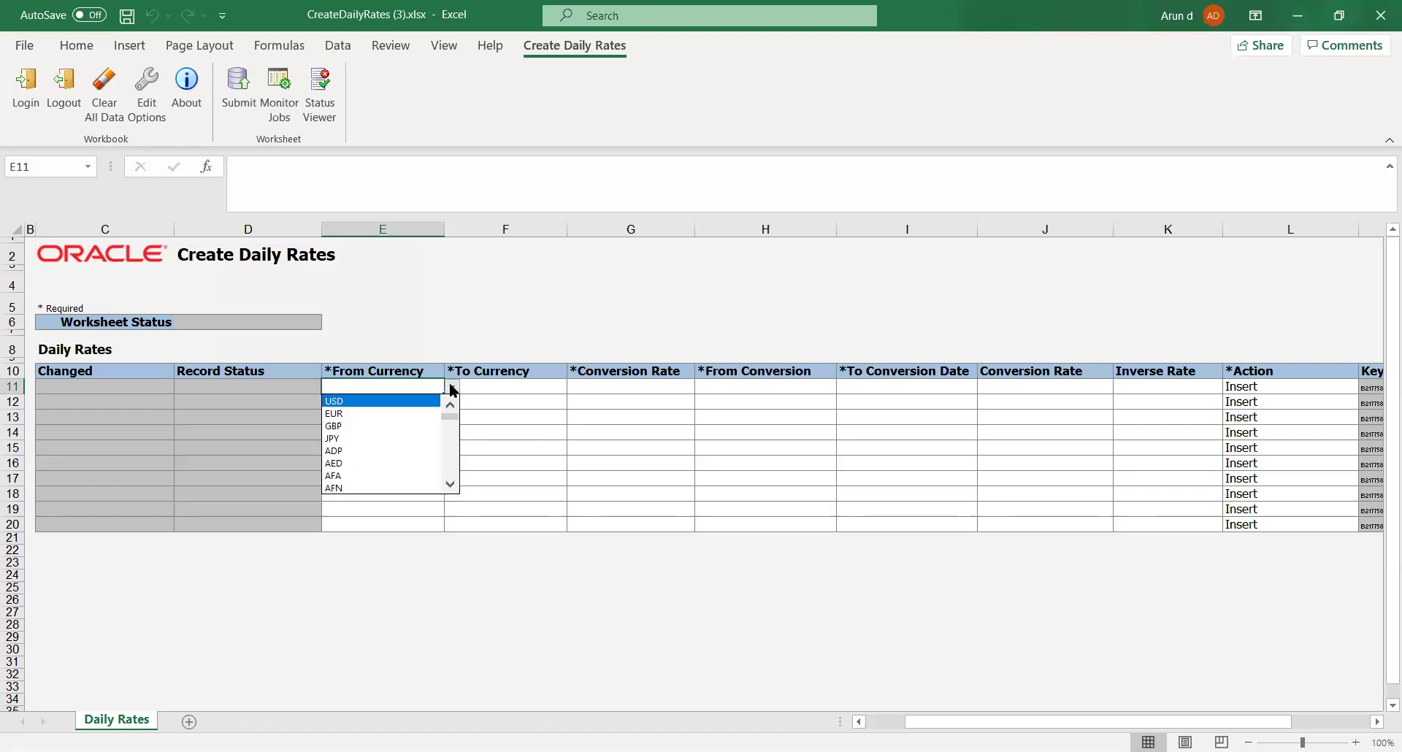
click(412, 400)
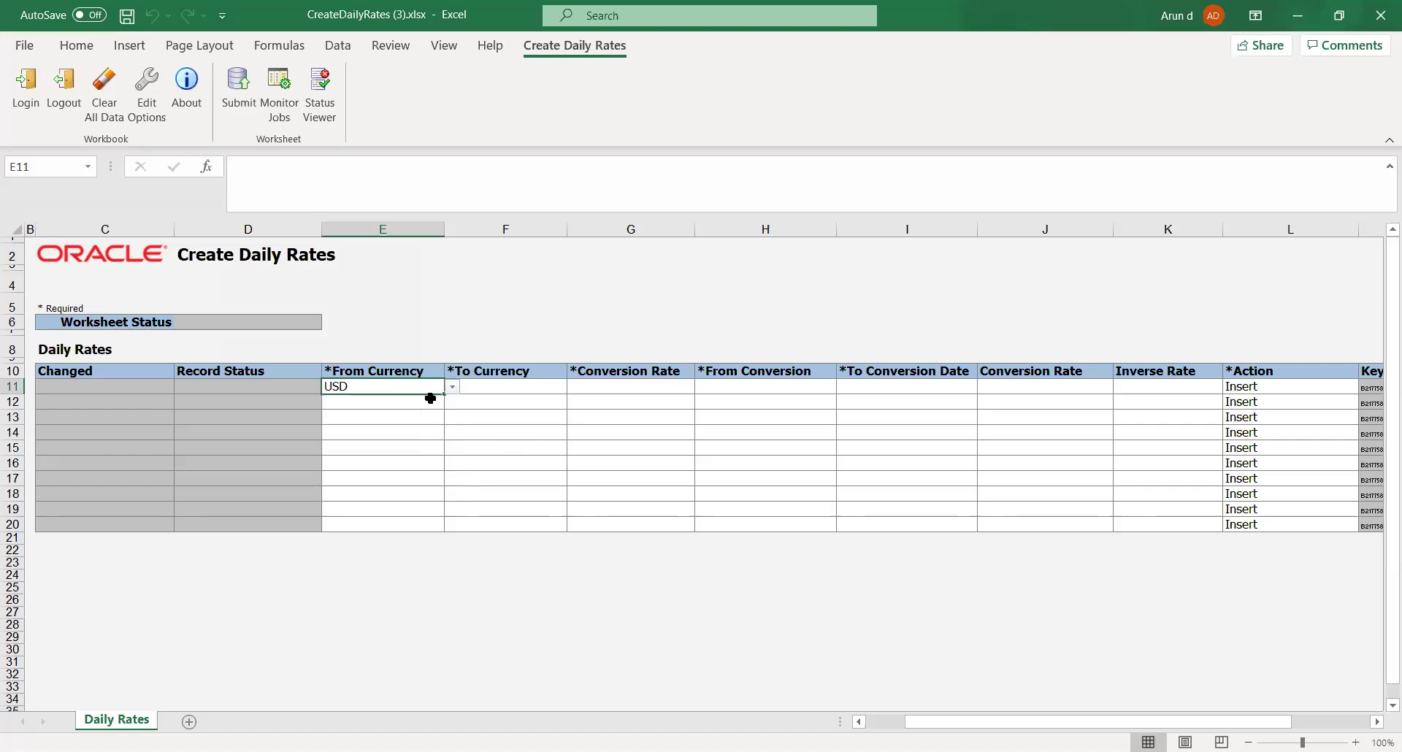
click(491, 388)
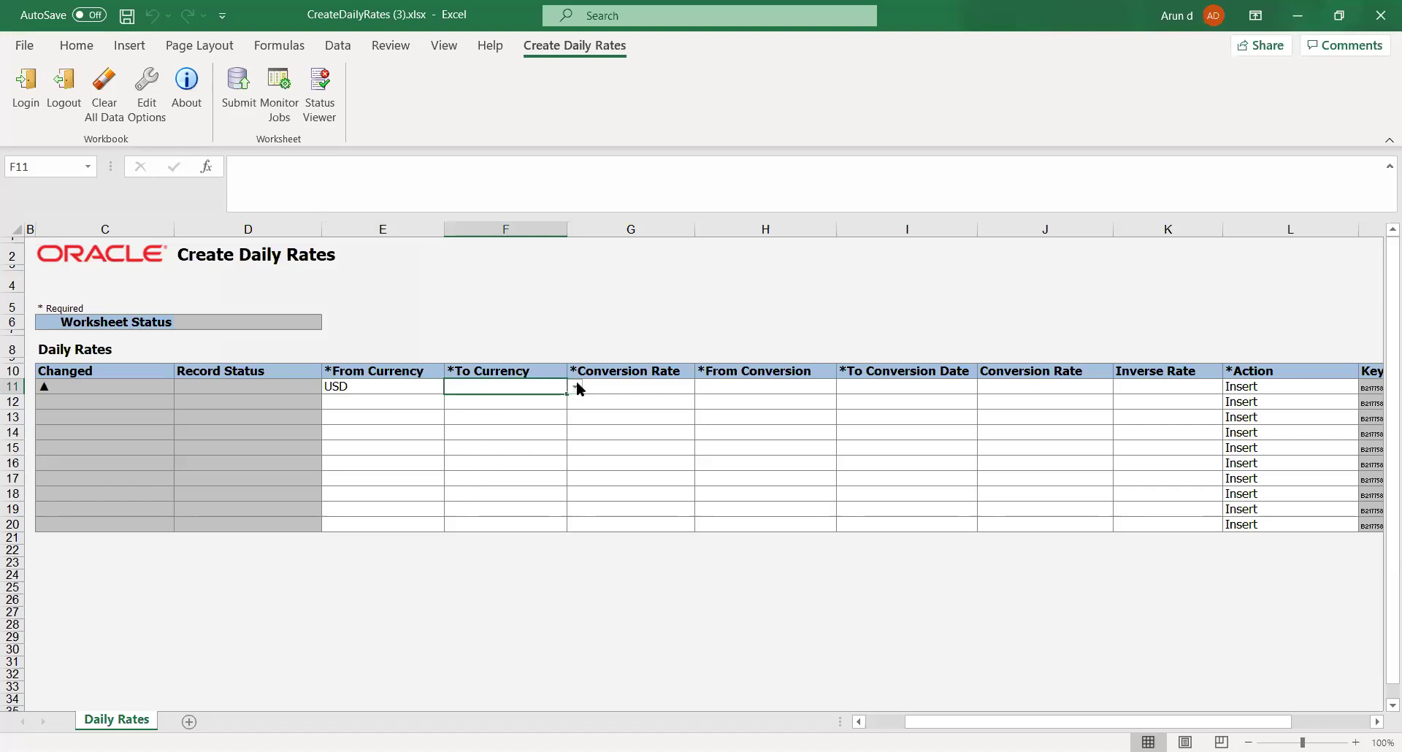
click(574, 387)
click(538, 413)
- Choose TATA_RATE as the conversion rate type for the USD to EUR row
click(631, 384)
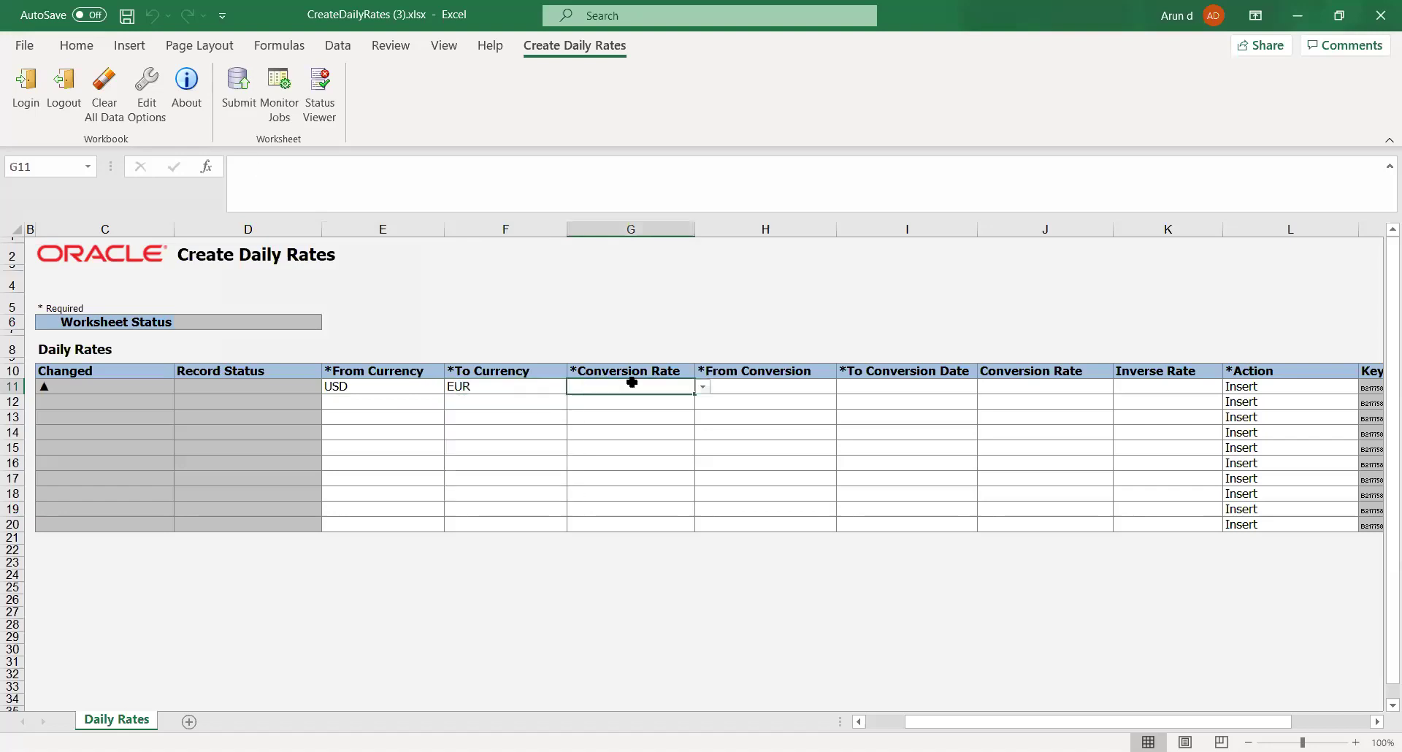
click(703, 387)
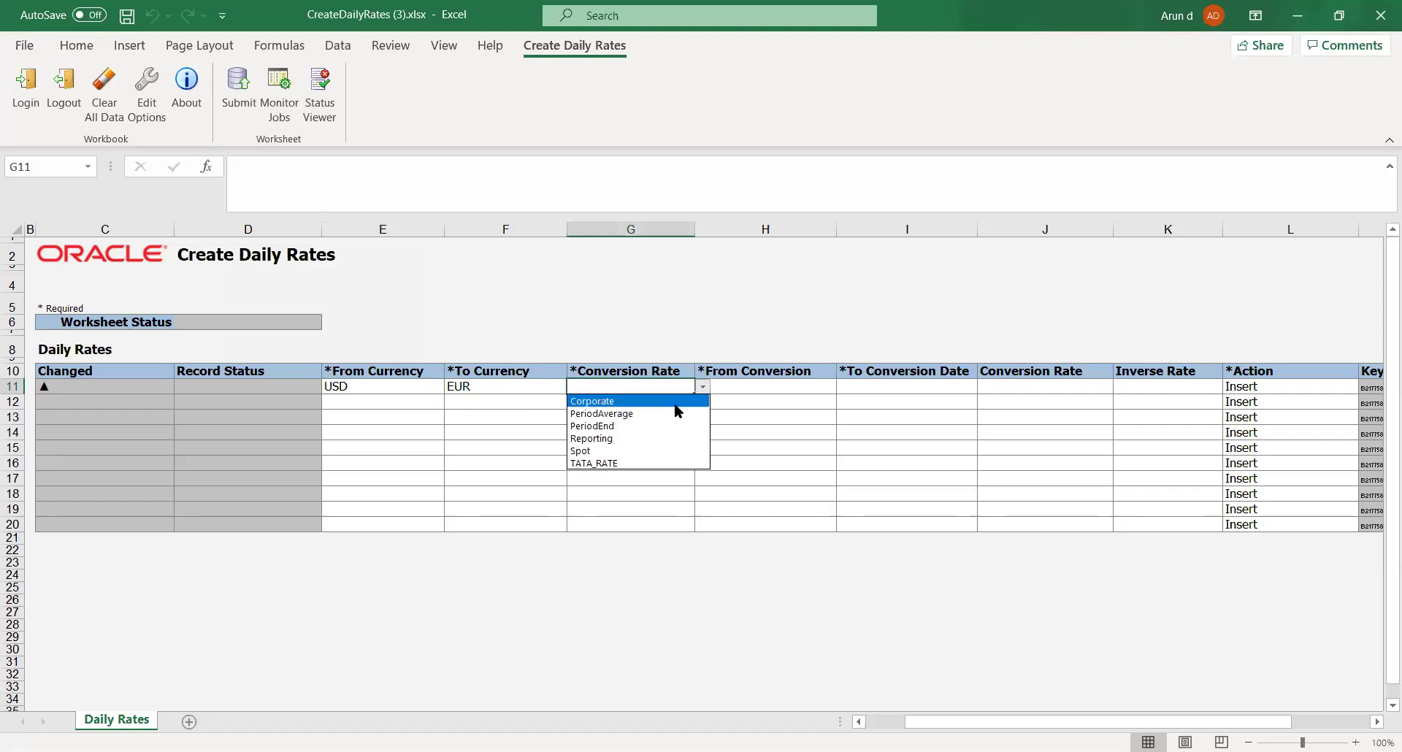
click(606, 463)
- Enter 01-12-2020 as the from conversion date and 10-12-2020 as the to conversion date in the TATA_RATE row
click(754, 387)
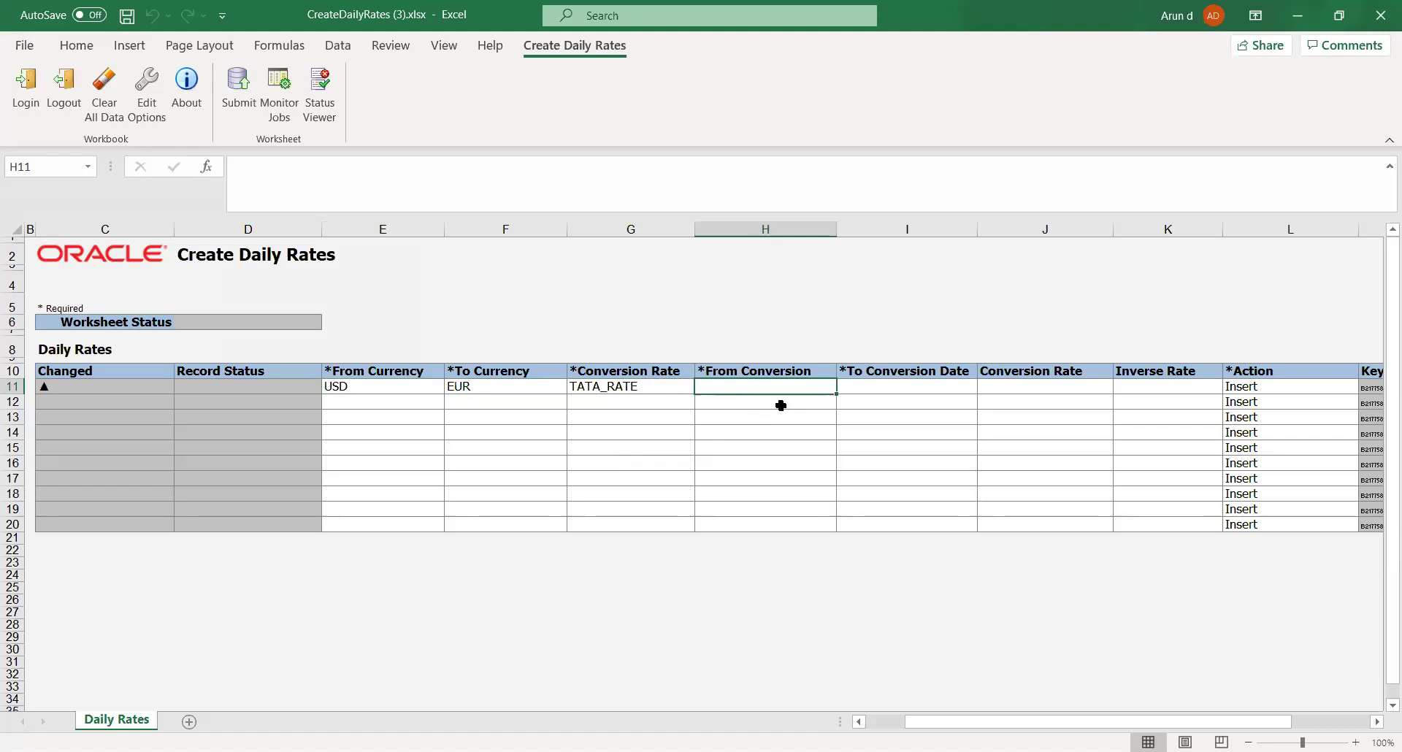
key(Up)
key(Down)
text(1)
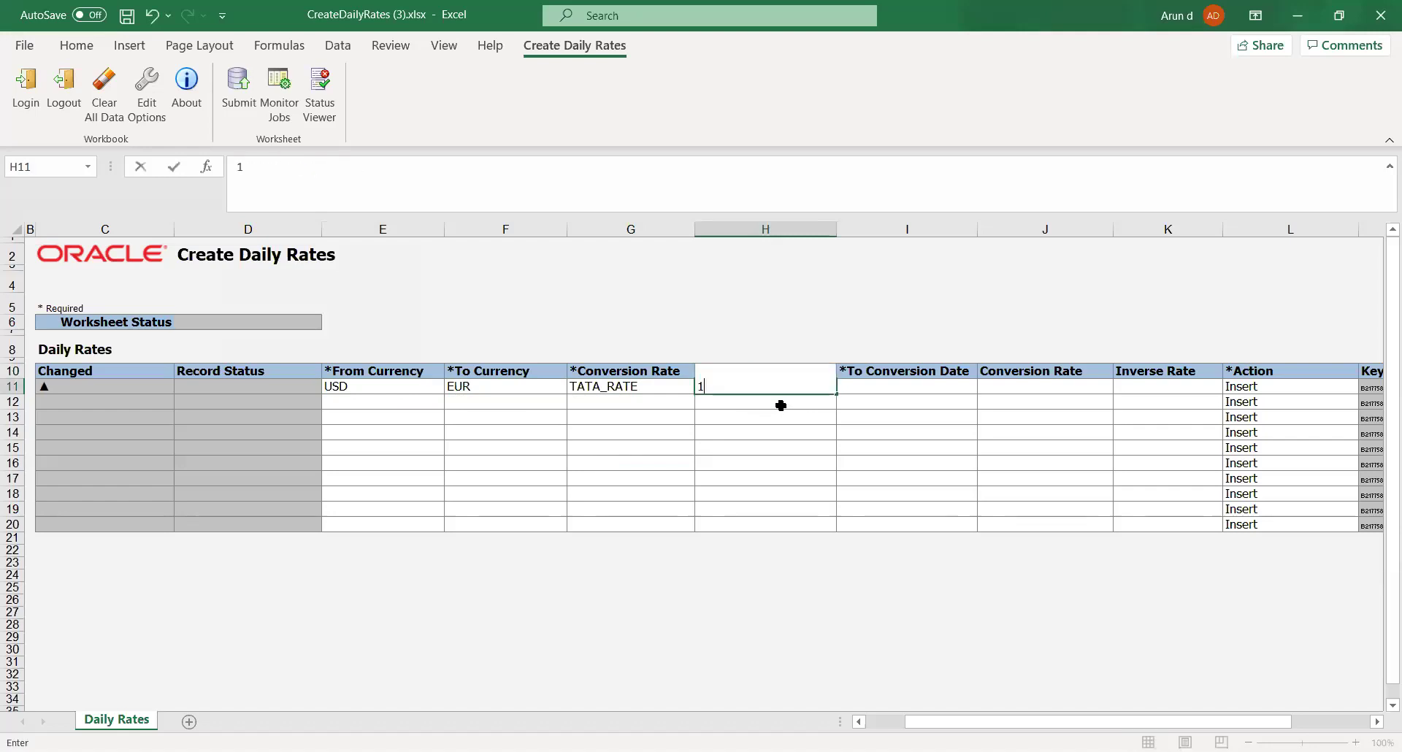
text(Dec2020)
key(Tab)
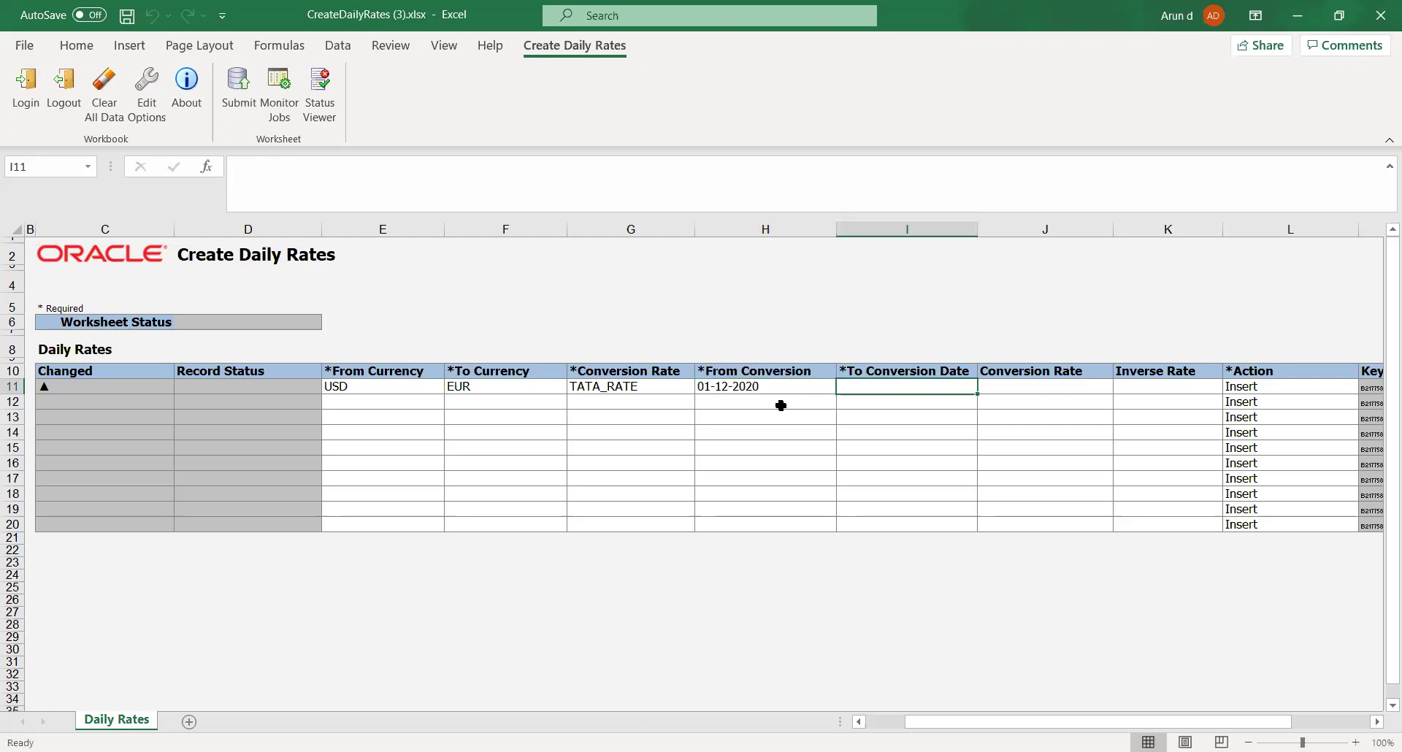
text(10)
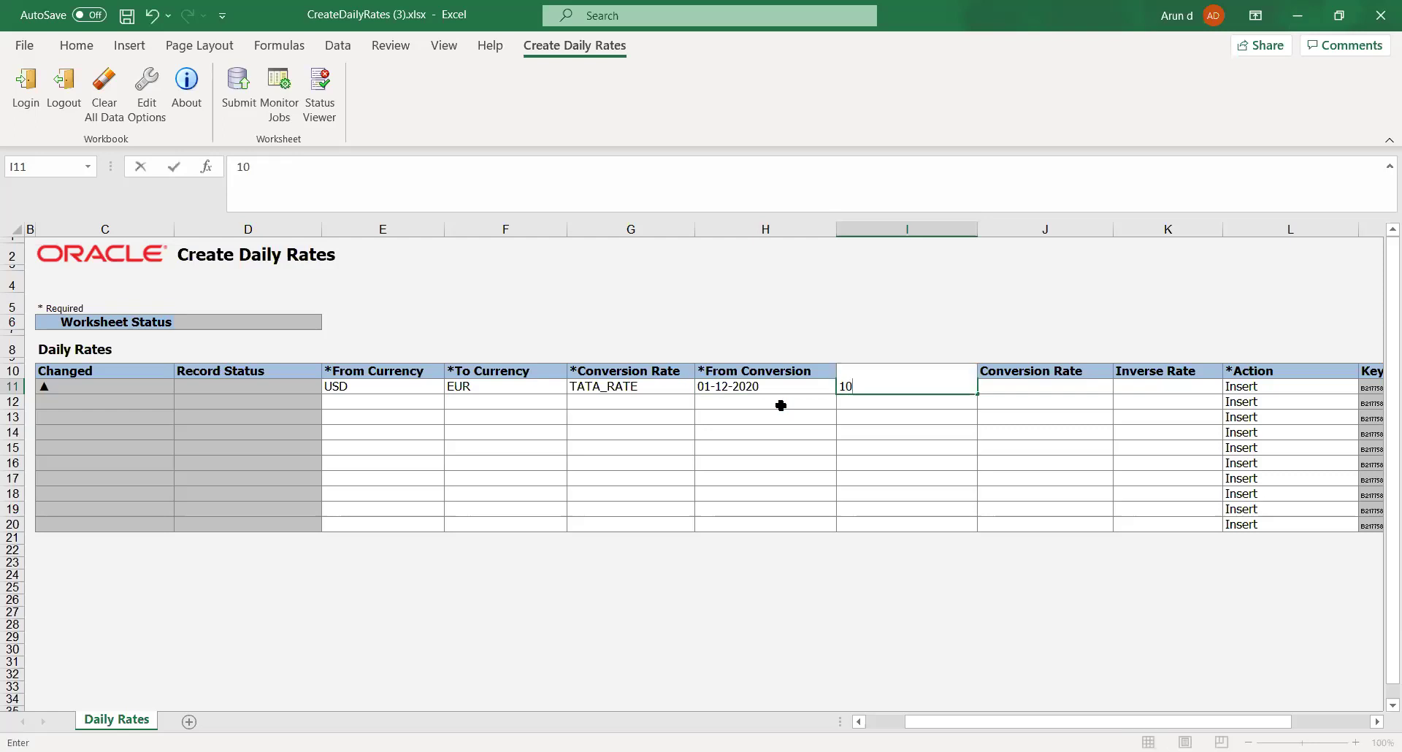
text(Dec2020)
key(Tab)
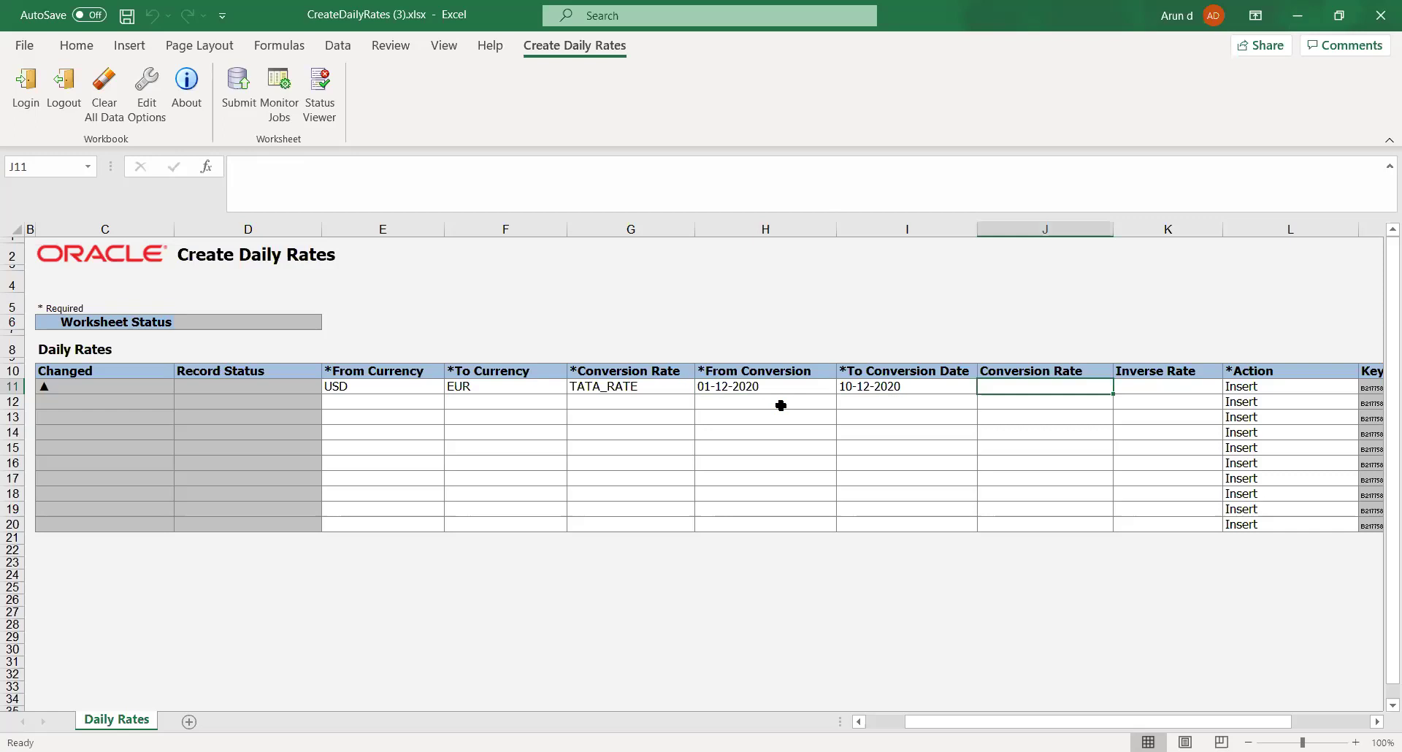
- Set the numeric conversion rate of the USD to EUR row to 95
text(7)
key(BackSpace)
text(95)
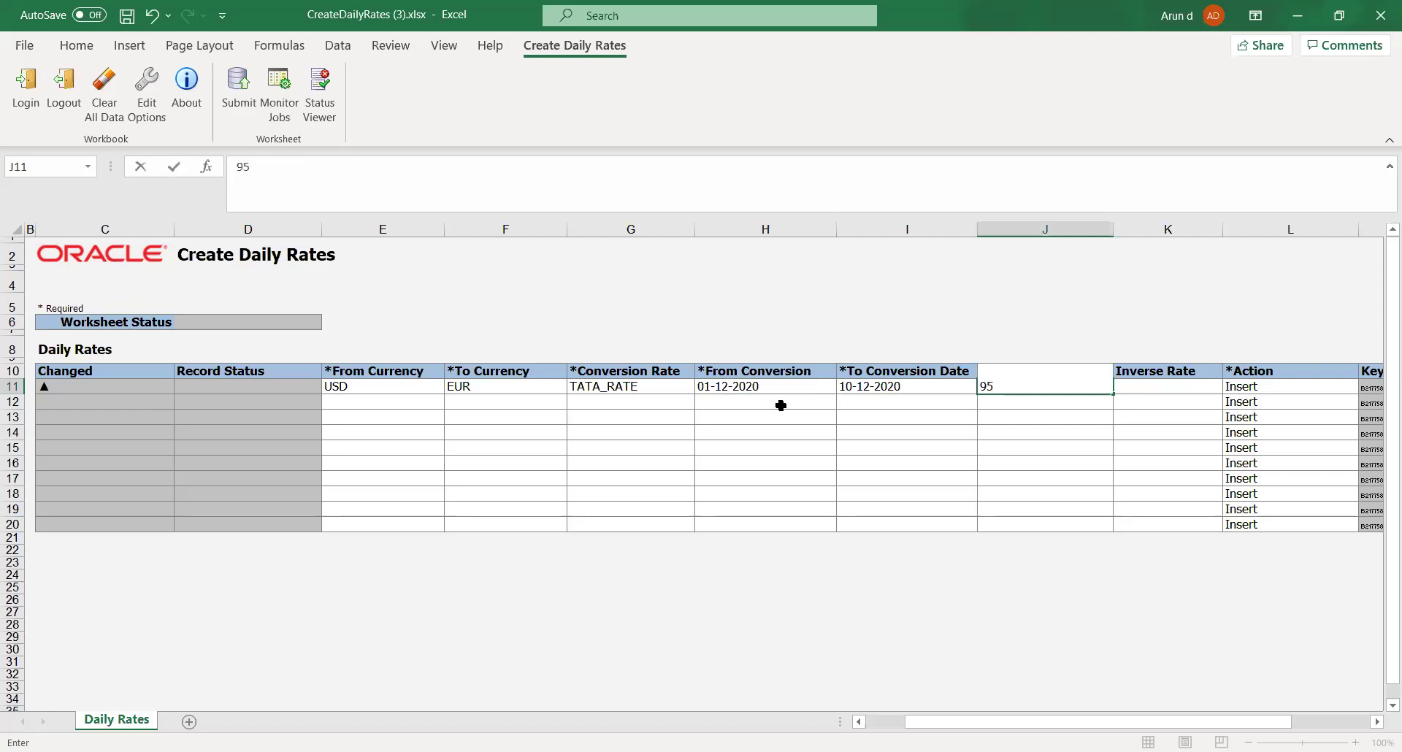
key(Tab)
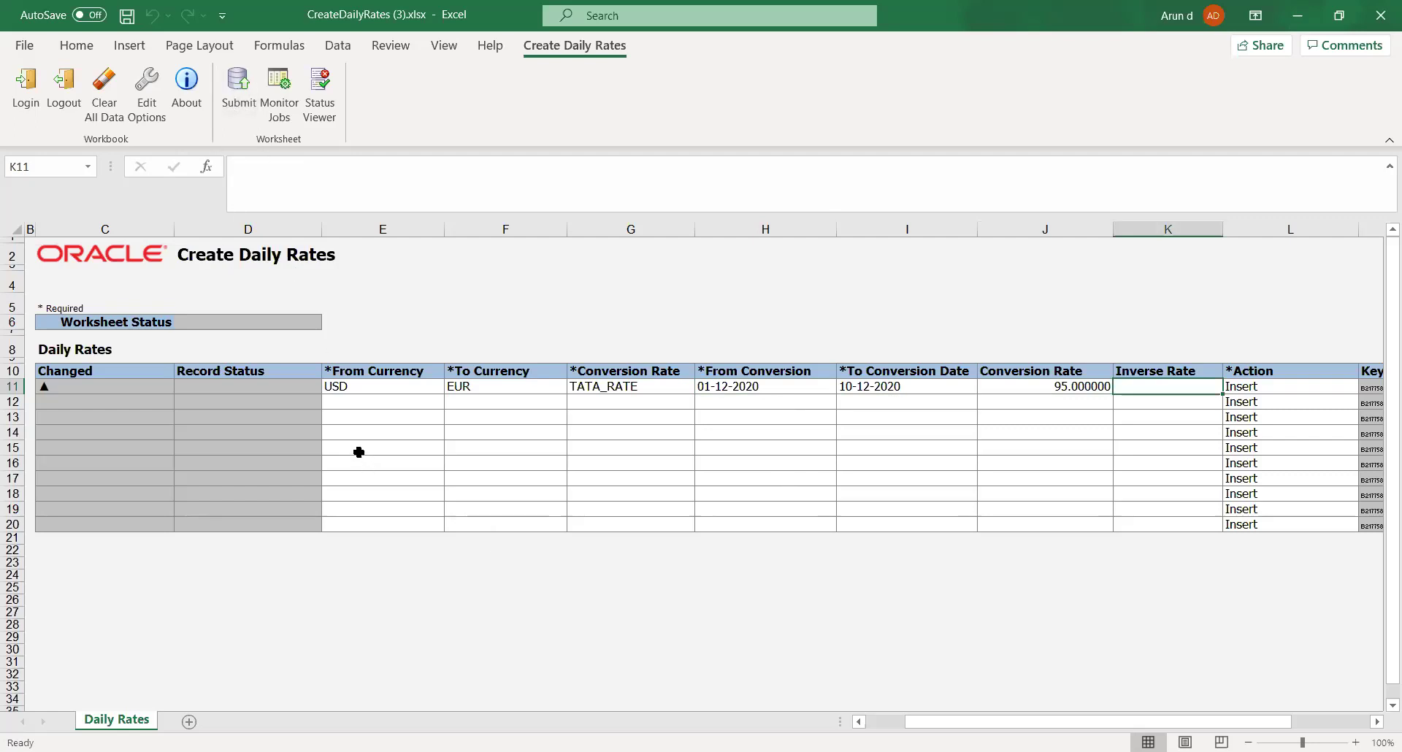
- Submit the Daily Rates worksheet with the option to automatically submit the daily rates import program
click(234, 97)
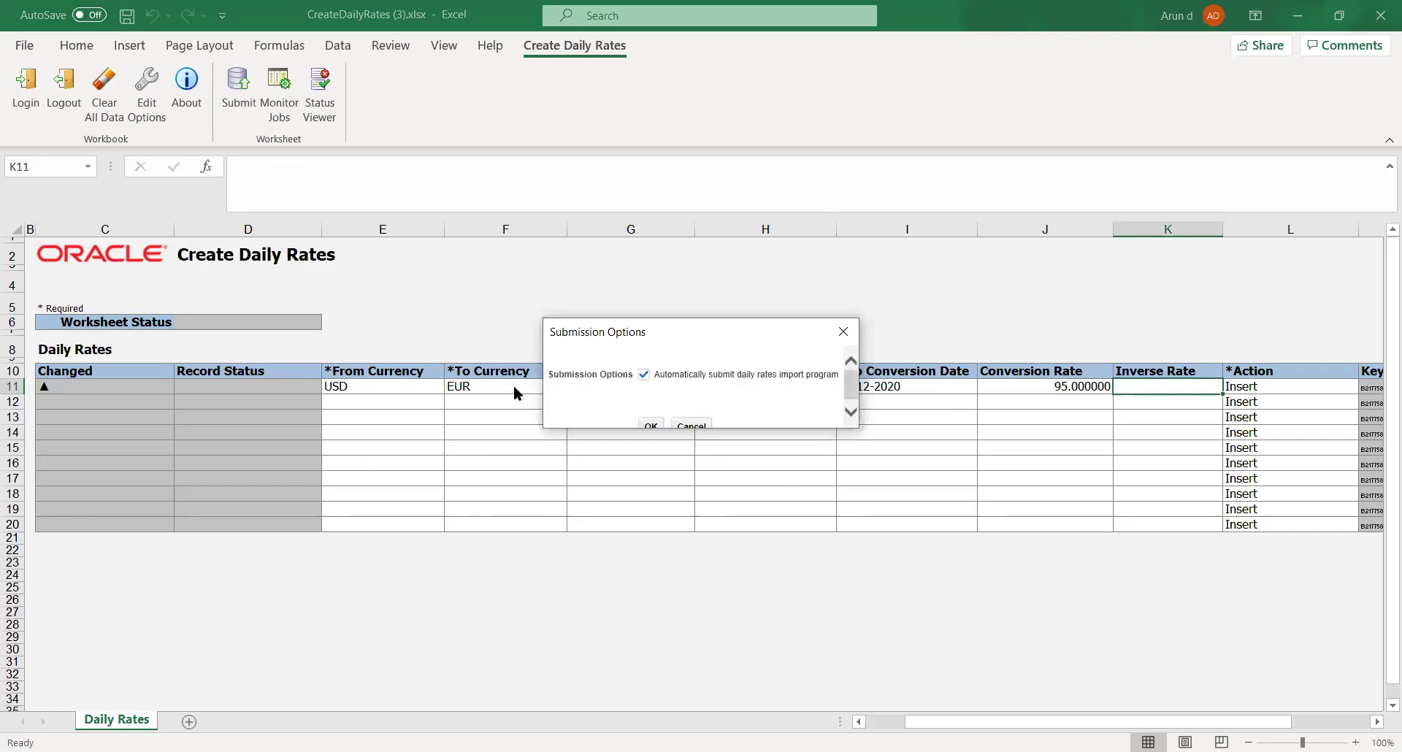
scroll(847, 374, down, 1)
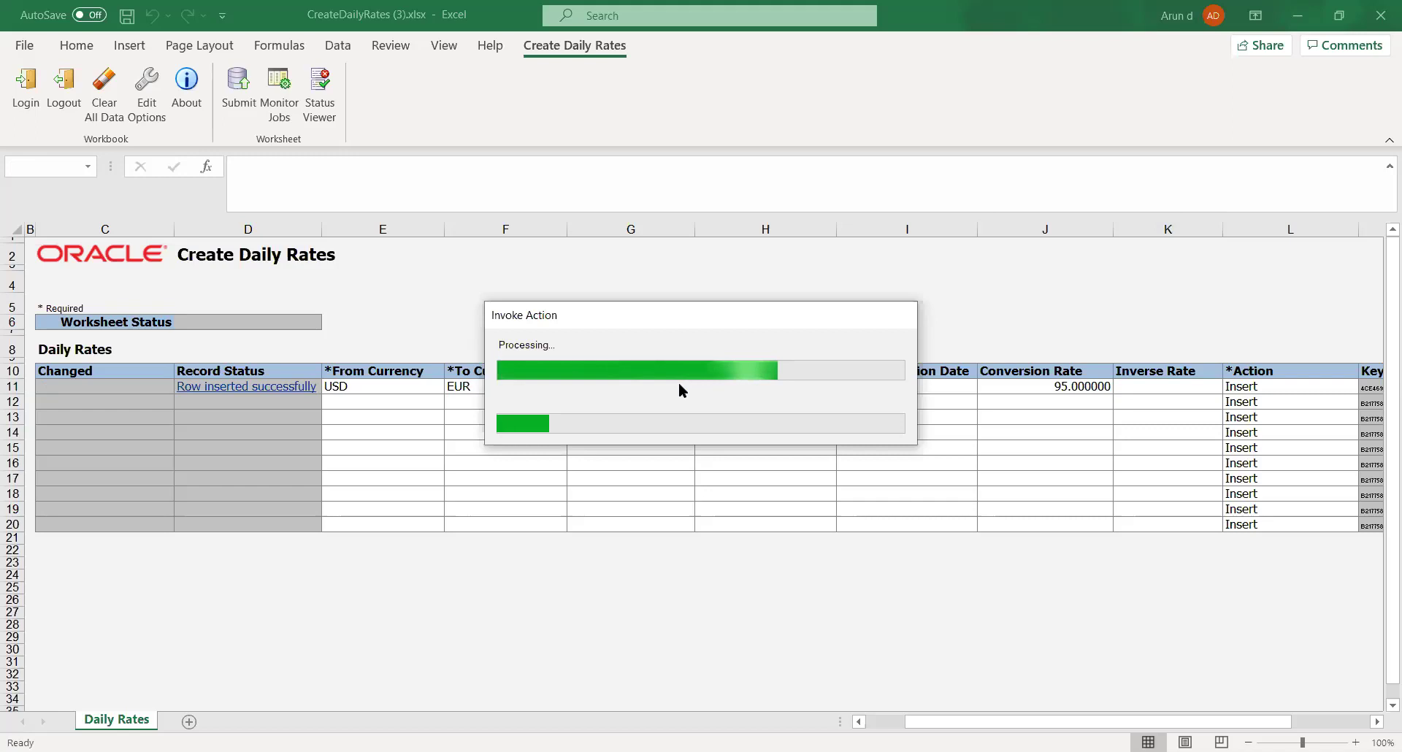
click(562, 436)
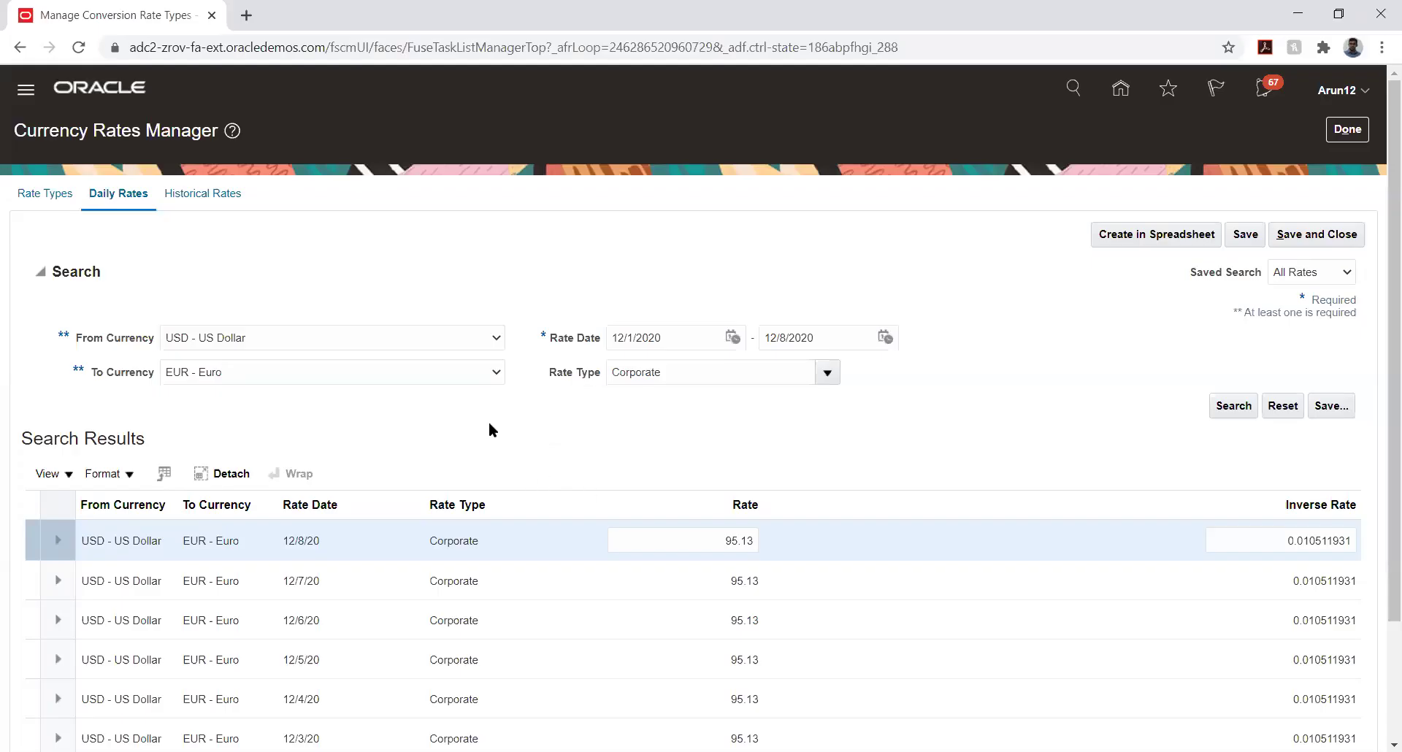
- In the Currency Rates Manager in the browser, find TATA_RATE and set it as the daily rates search's Rate Type
click(825, 375)
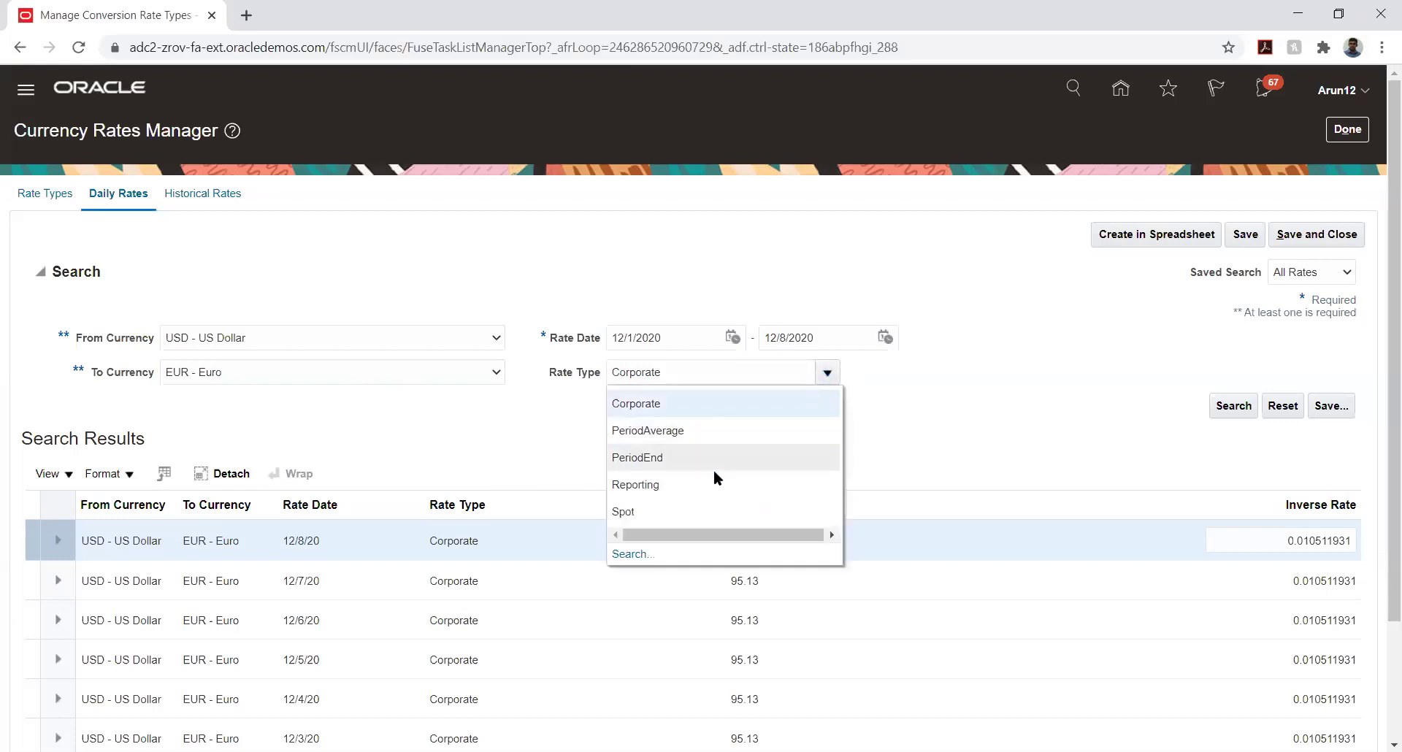
click(632, 555)
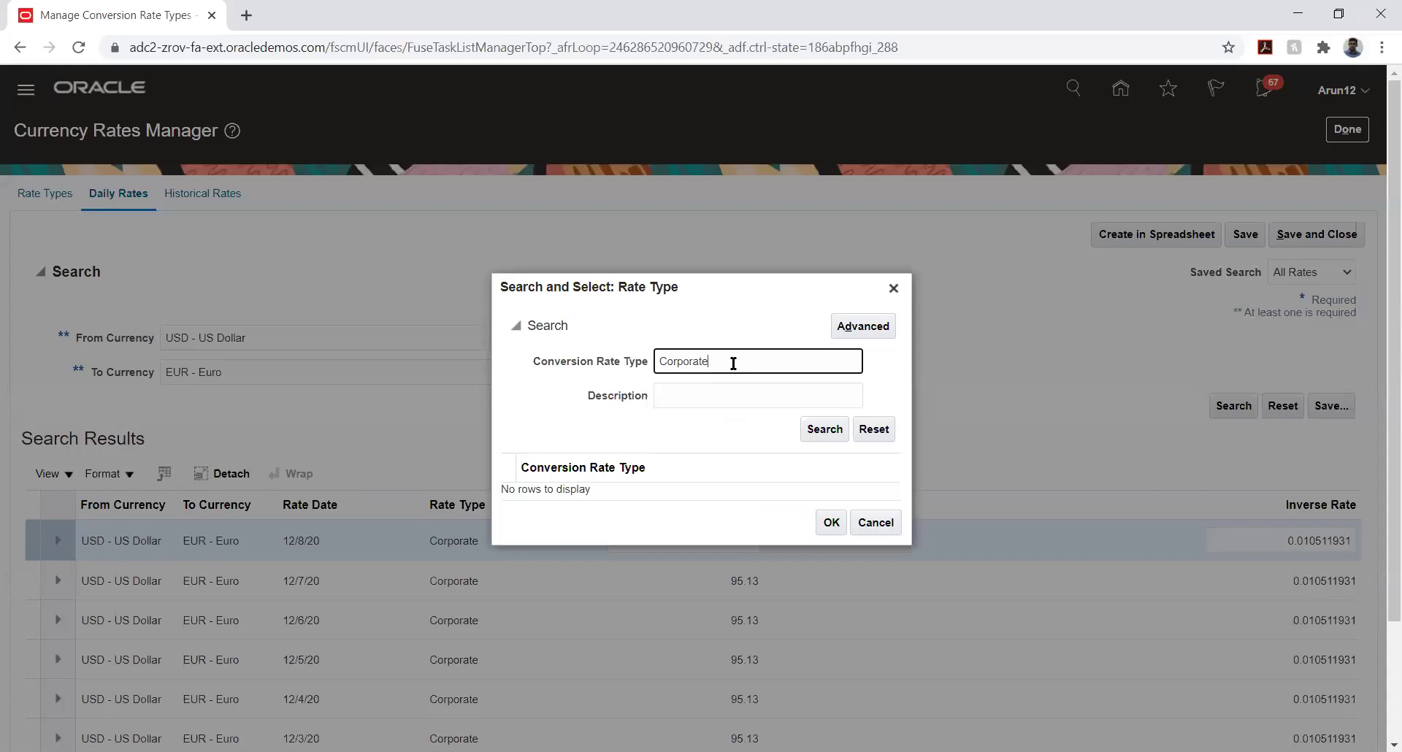
double_click(732, 360)
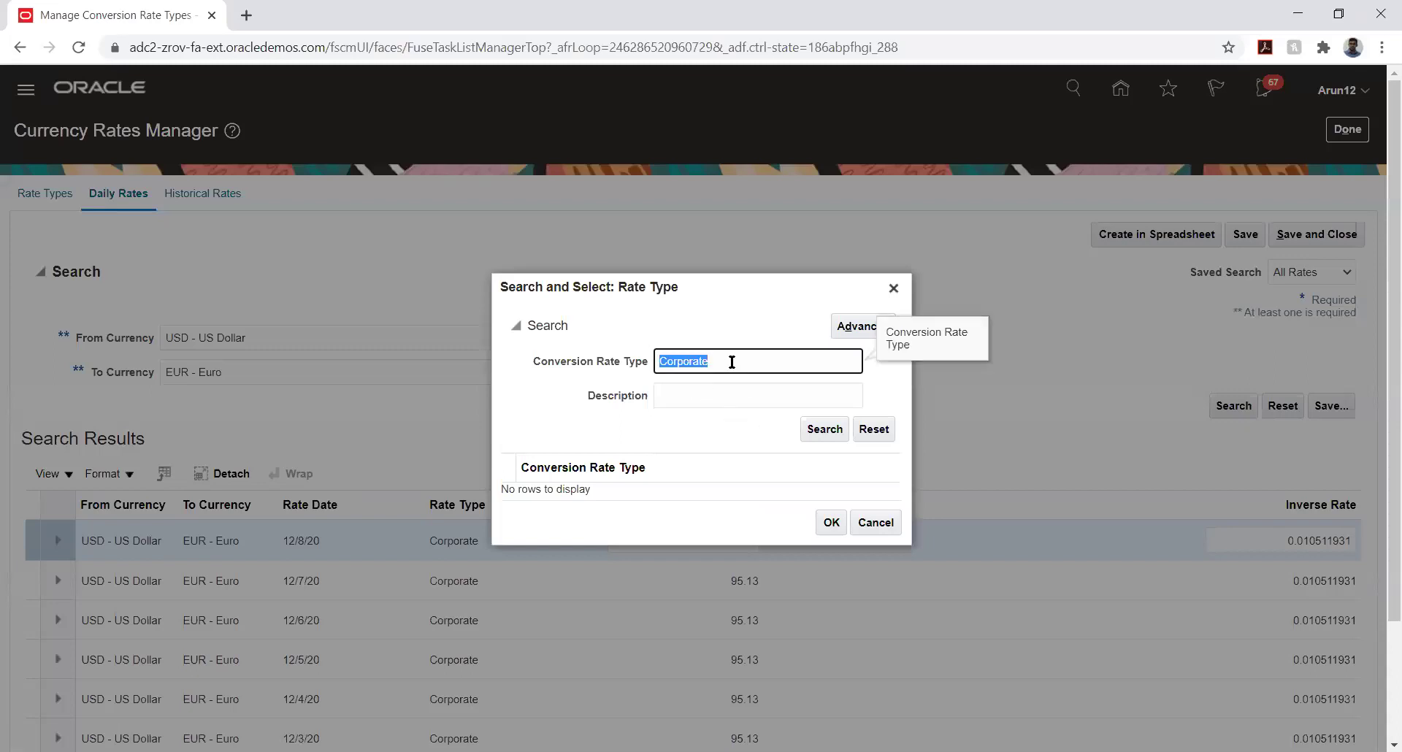
text(tata)
key(Return)
click(643, 491)
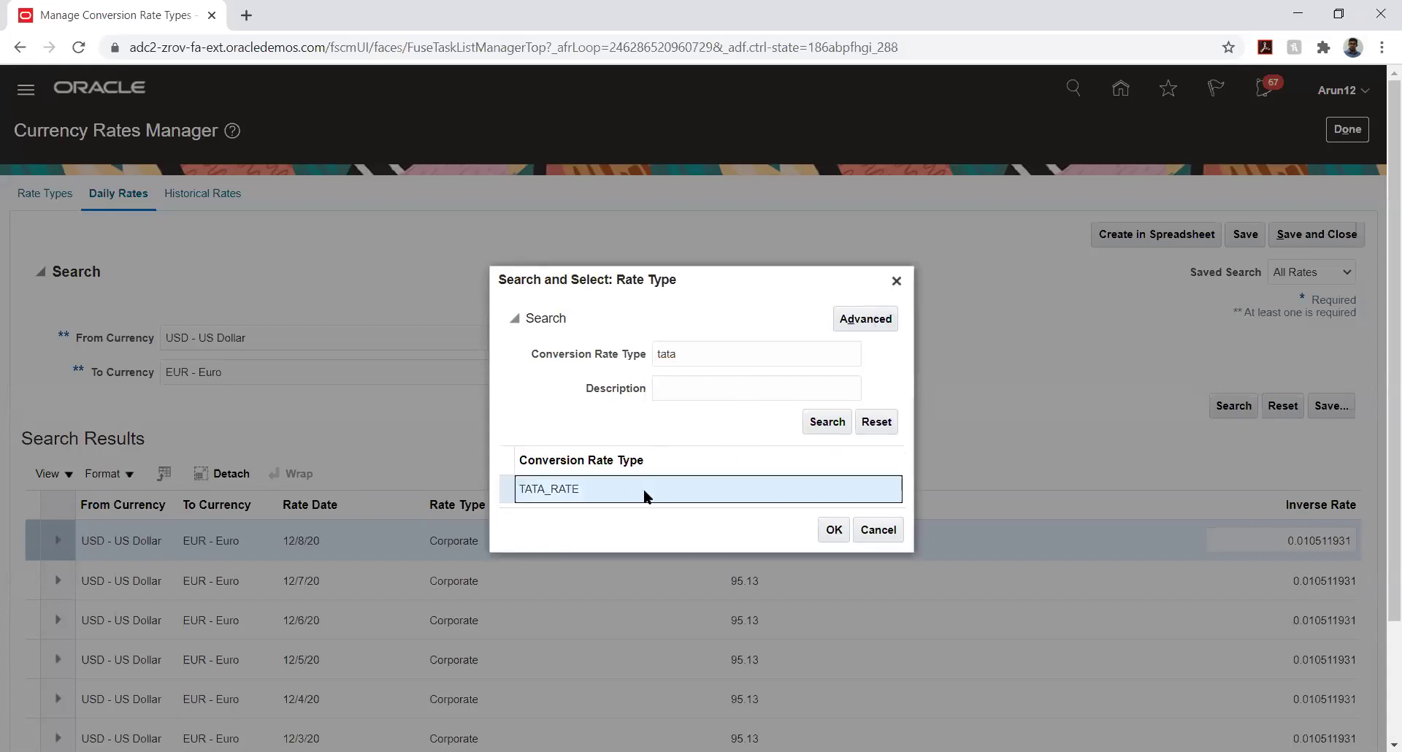
click(840, 532)
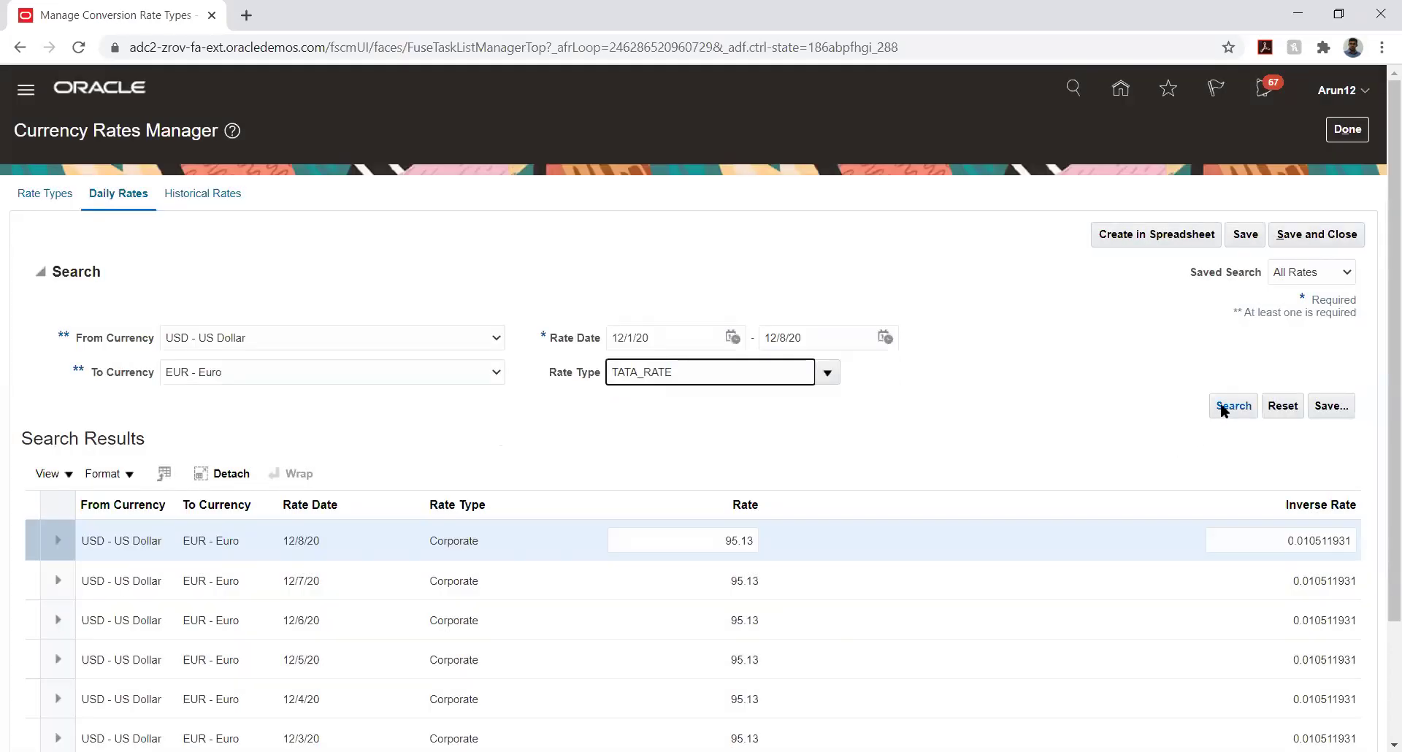
- Run the daily rates search and review the USD to EUR rates listed for TATA_RATE
click(1224, 410)
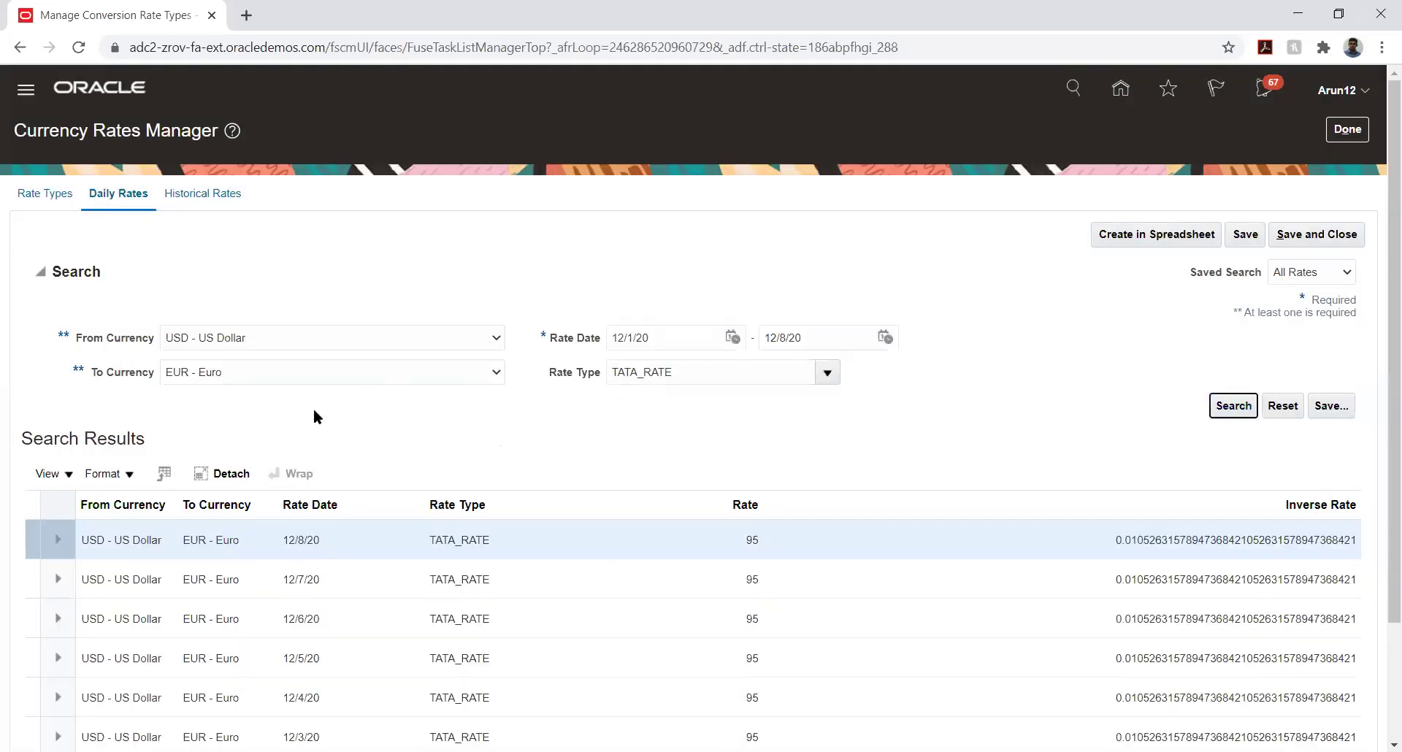
scroll(256, 404, down, 2)
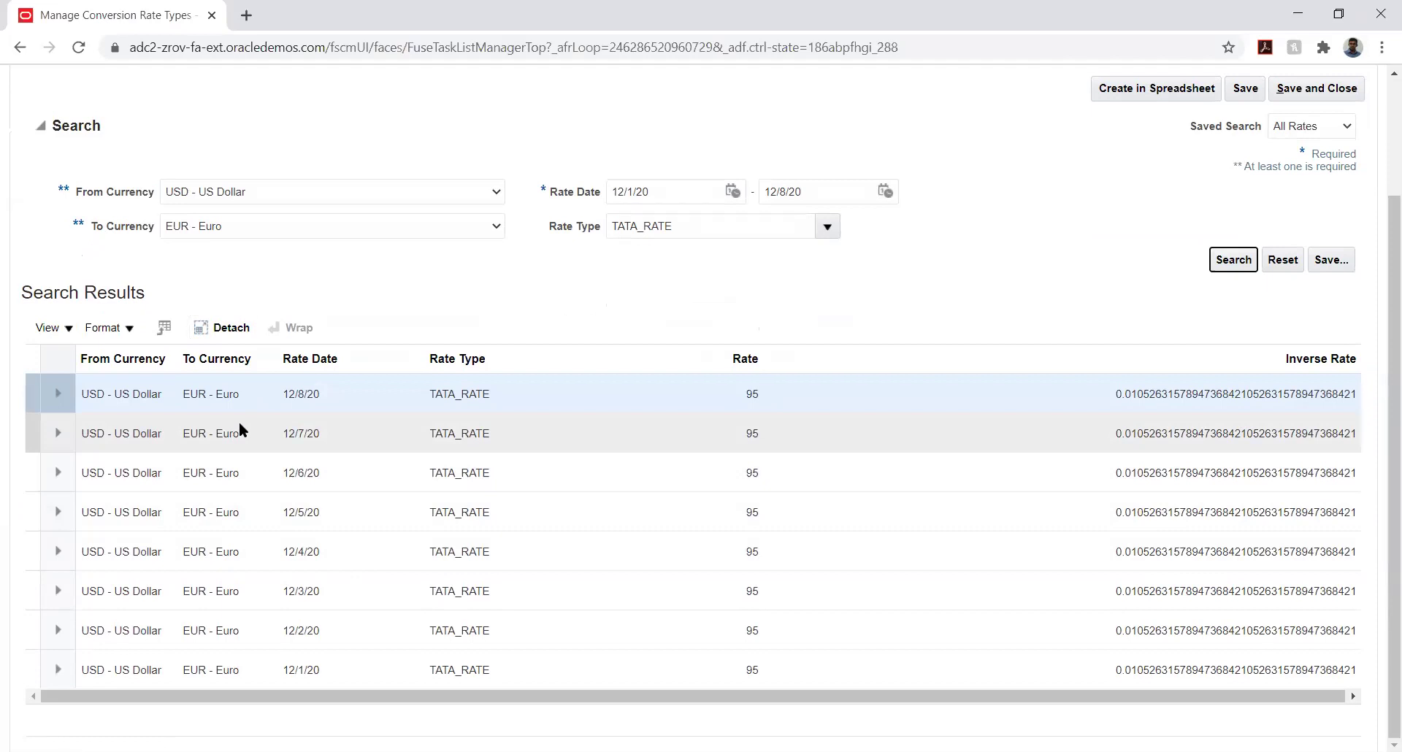
click(751, 394)
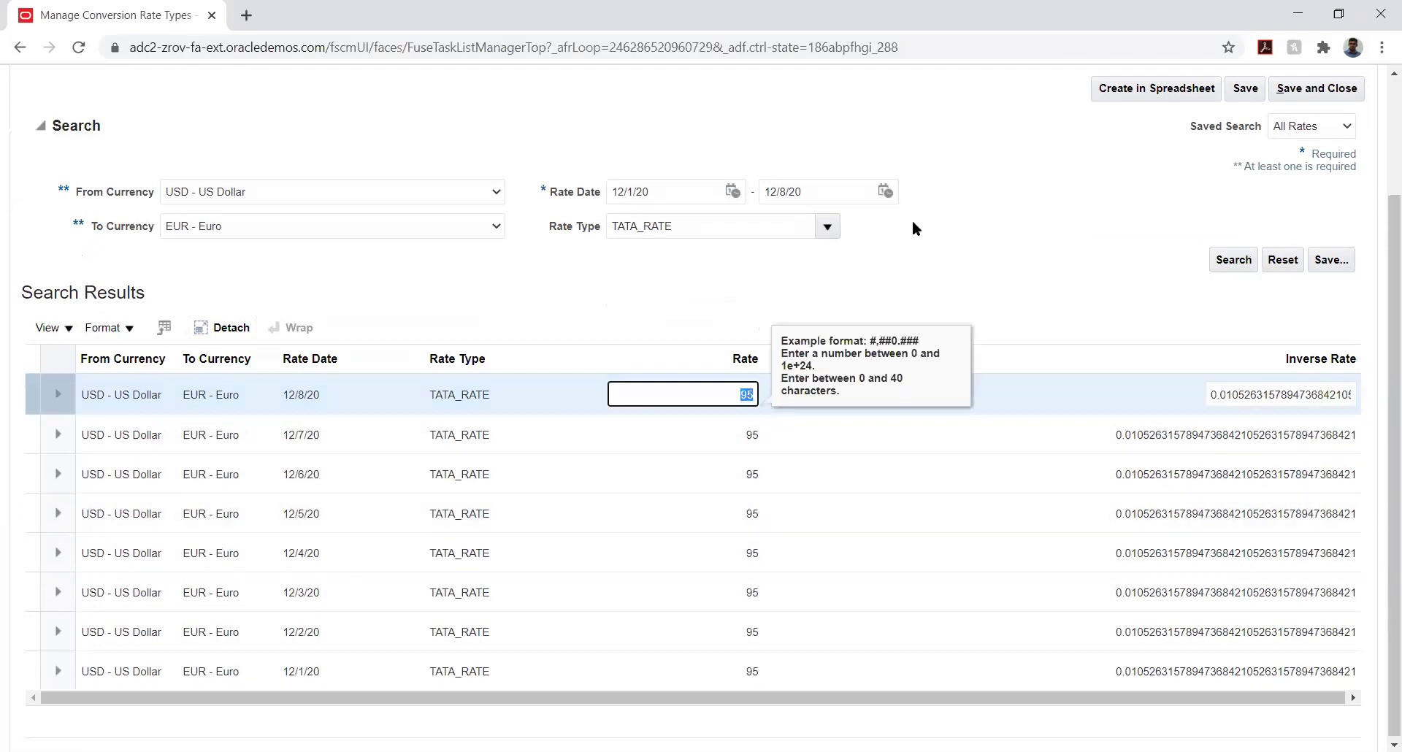
click(443, 394)
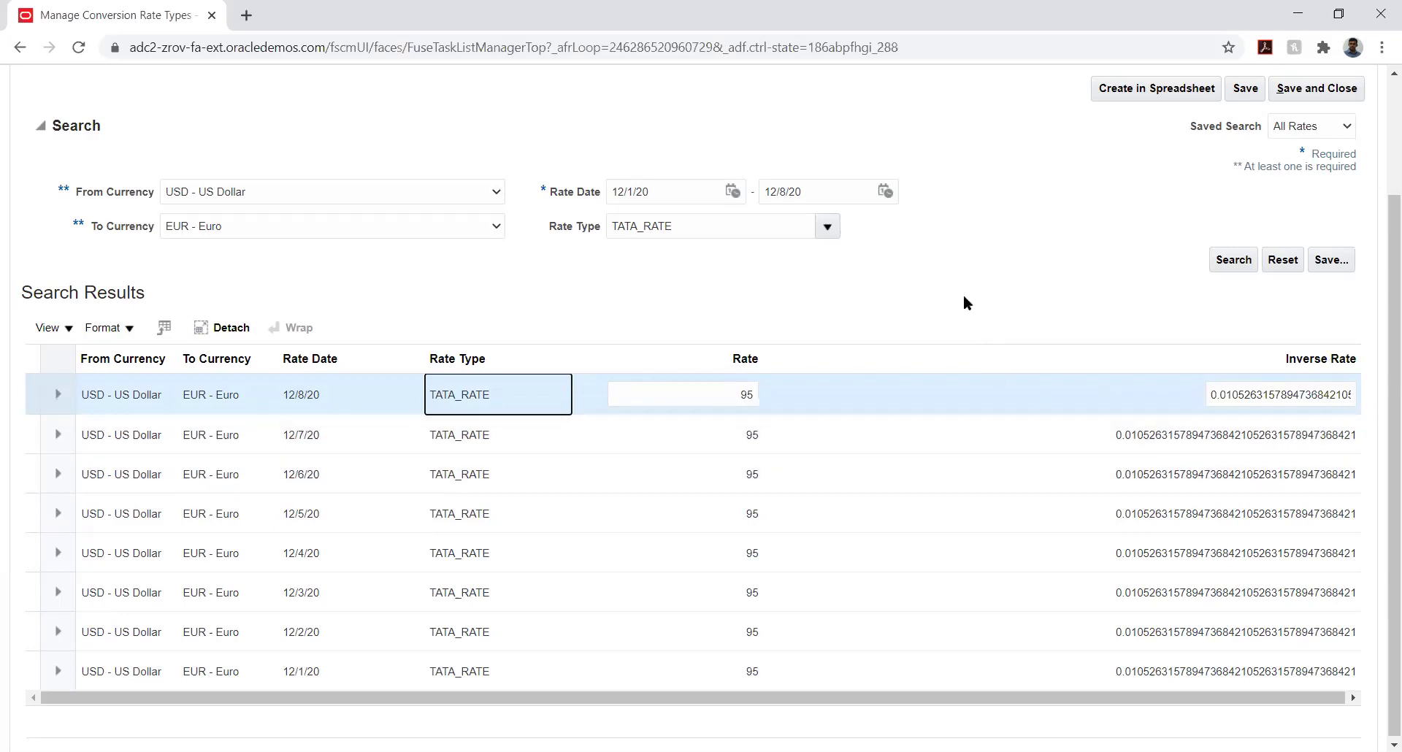
click(964, 290)
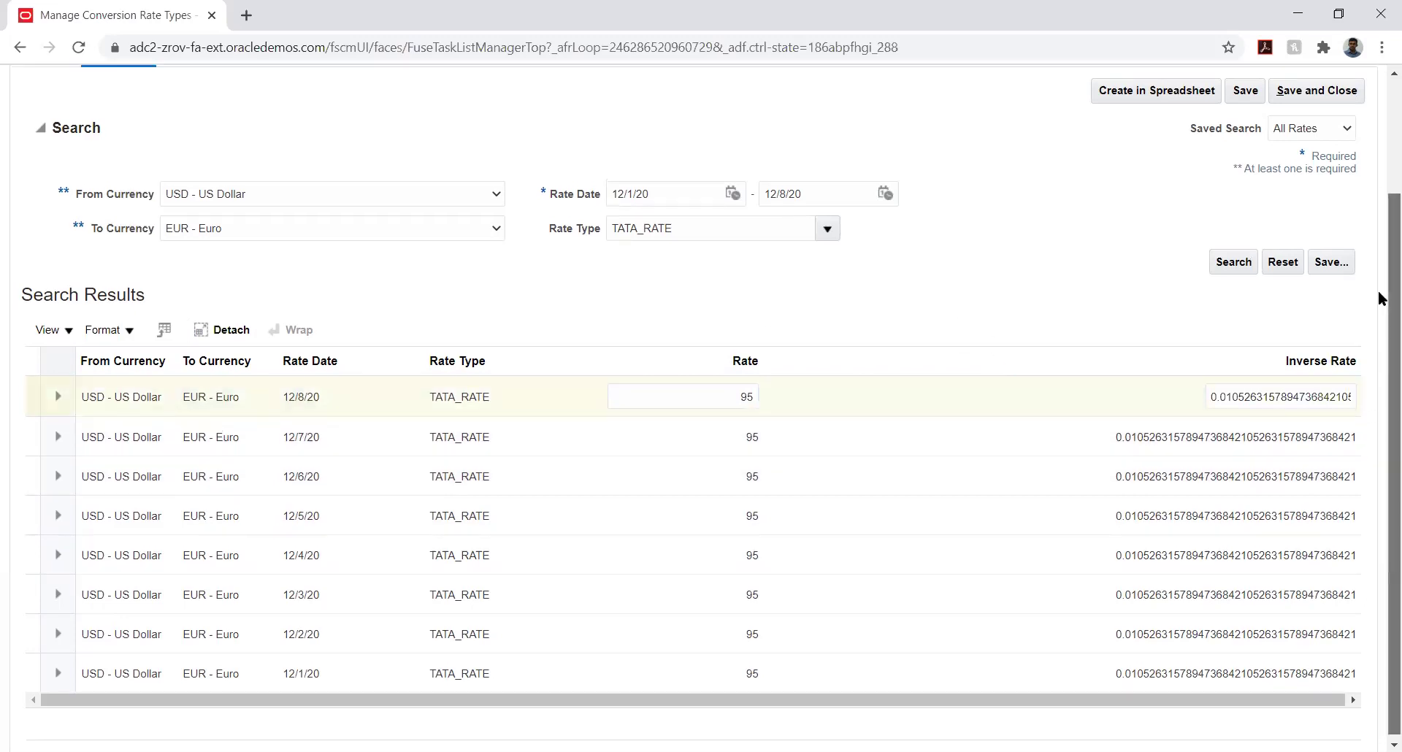
scroll(1381, 300, up, 2)
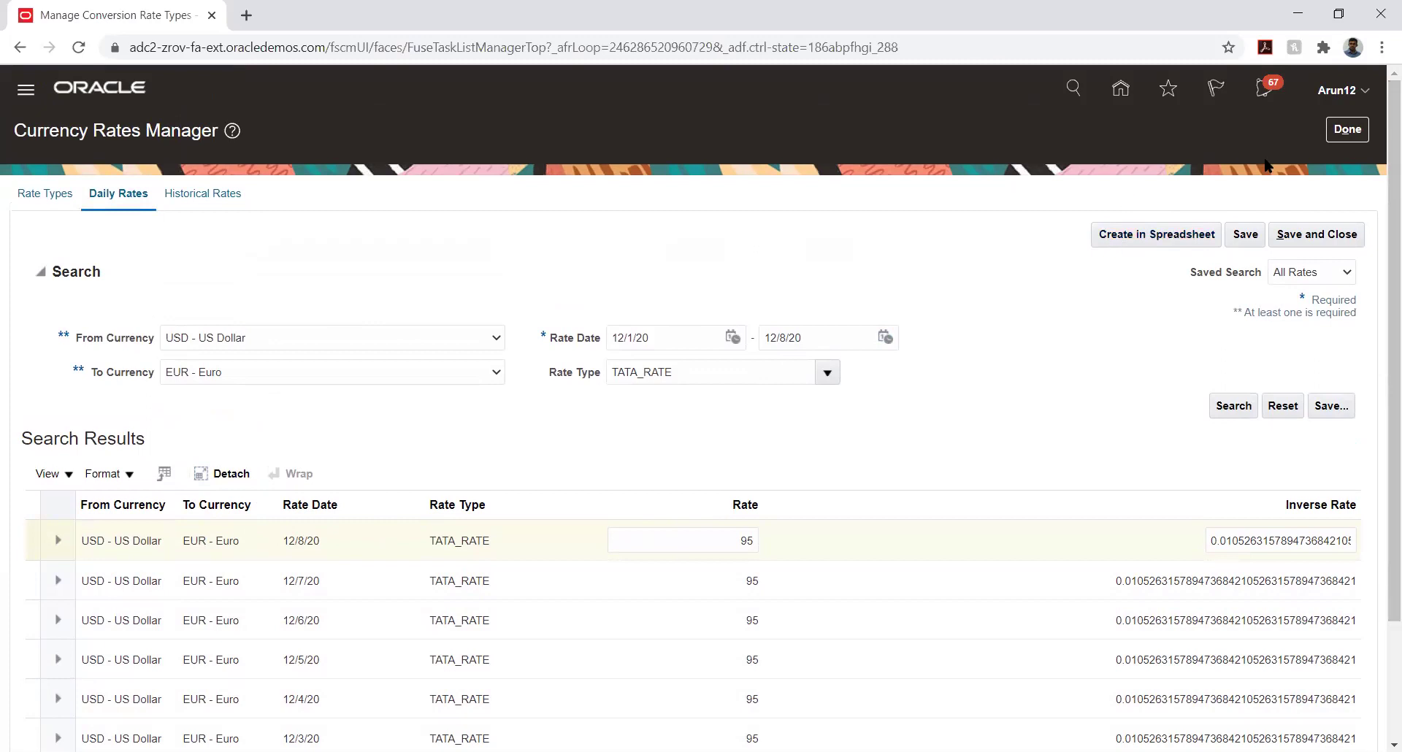
- Leave the Currency Rates Manager and start a new journal from the Journals work area under General Accounting
click(1347, 133)
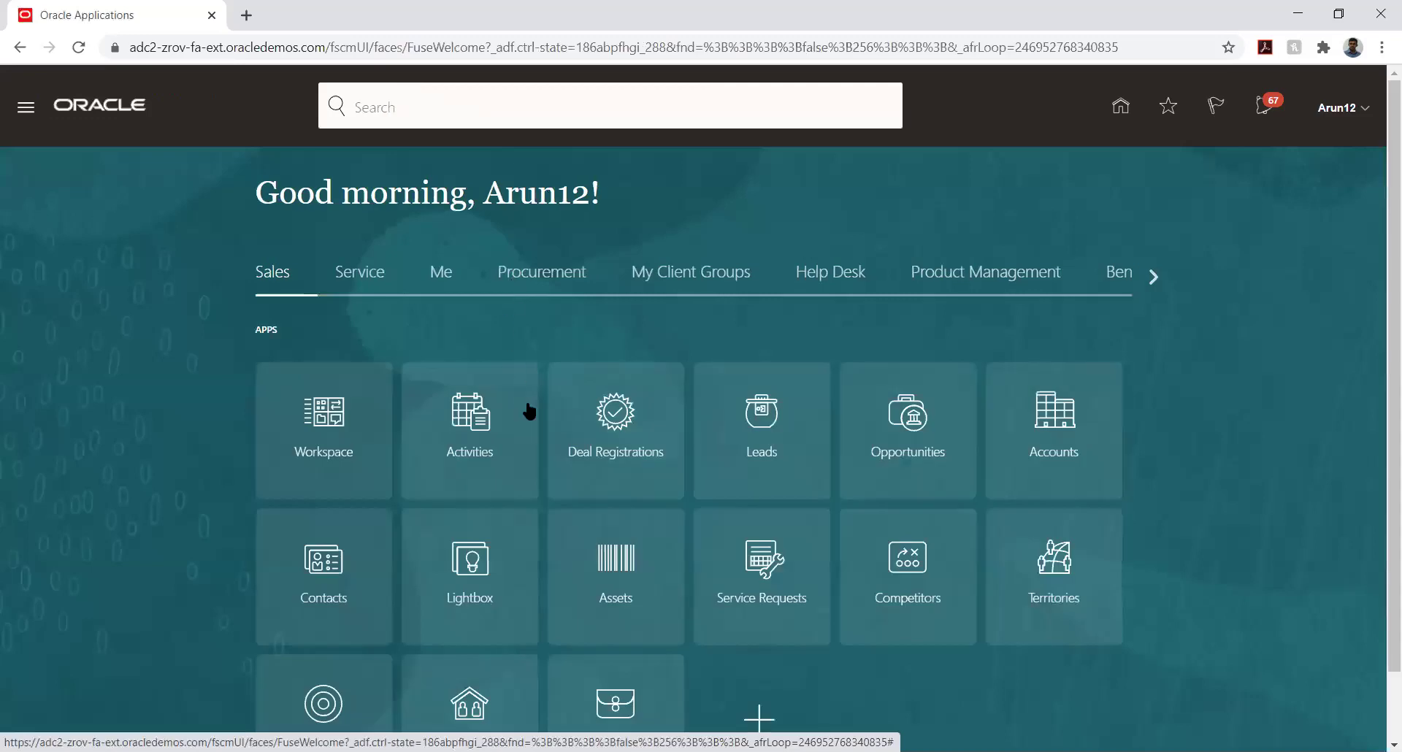
click(1151, 281)
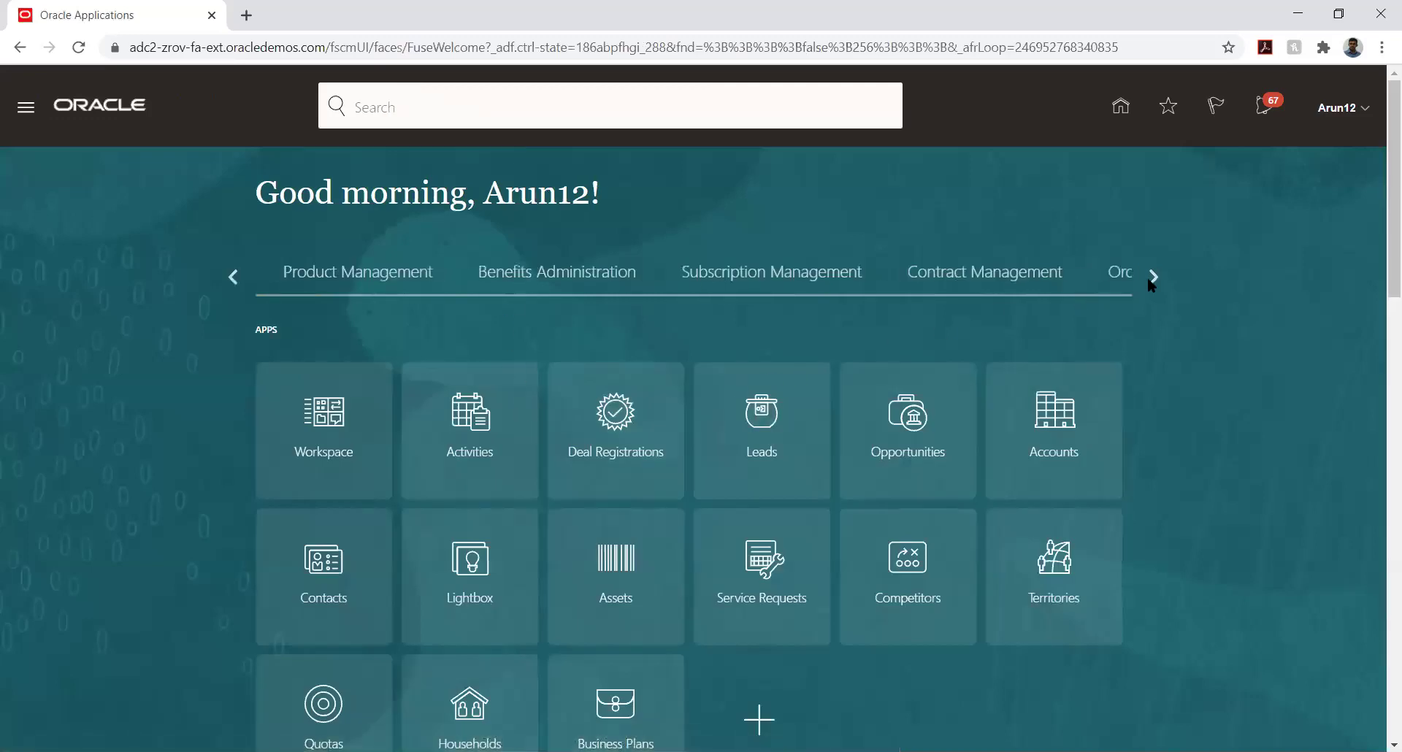
click(1152, 279)
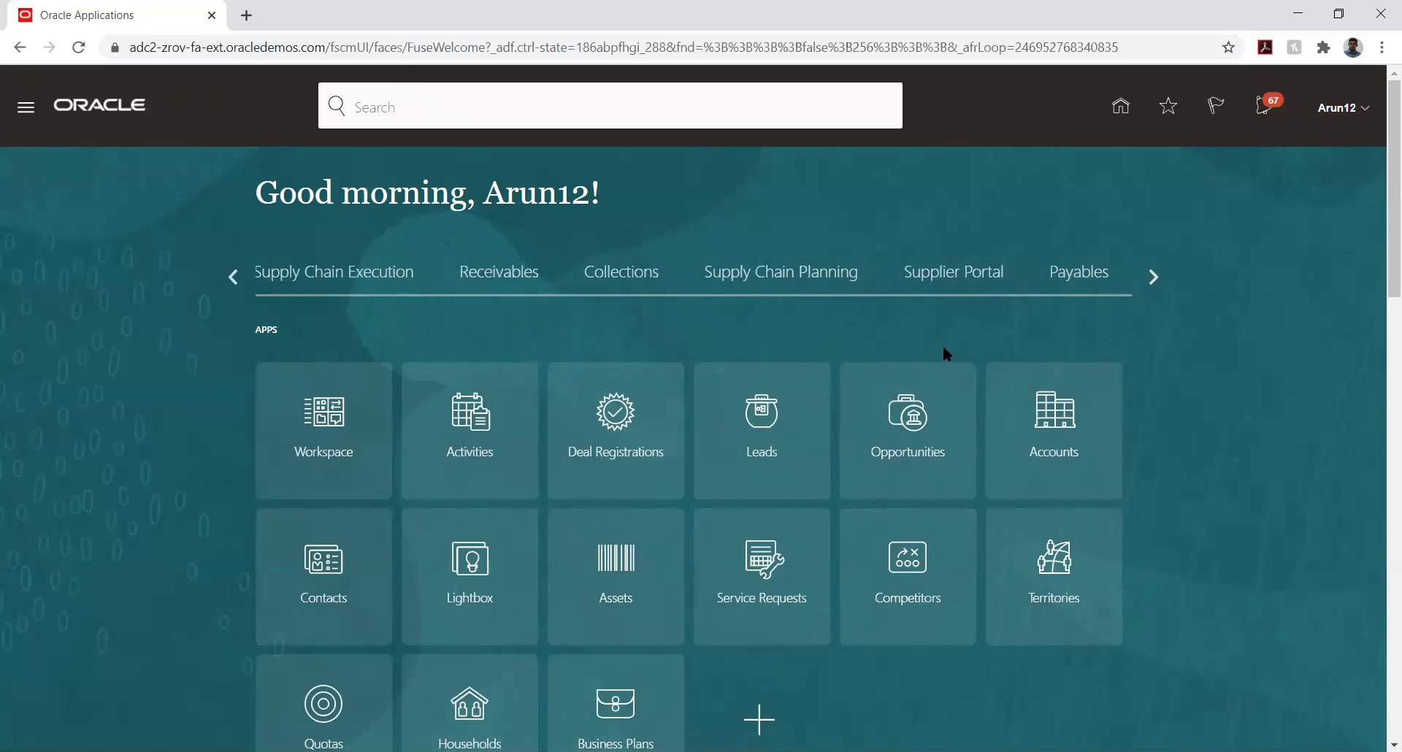
click(1151, 281)
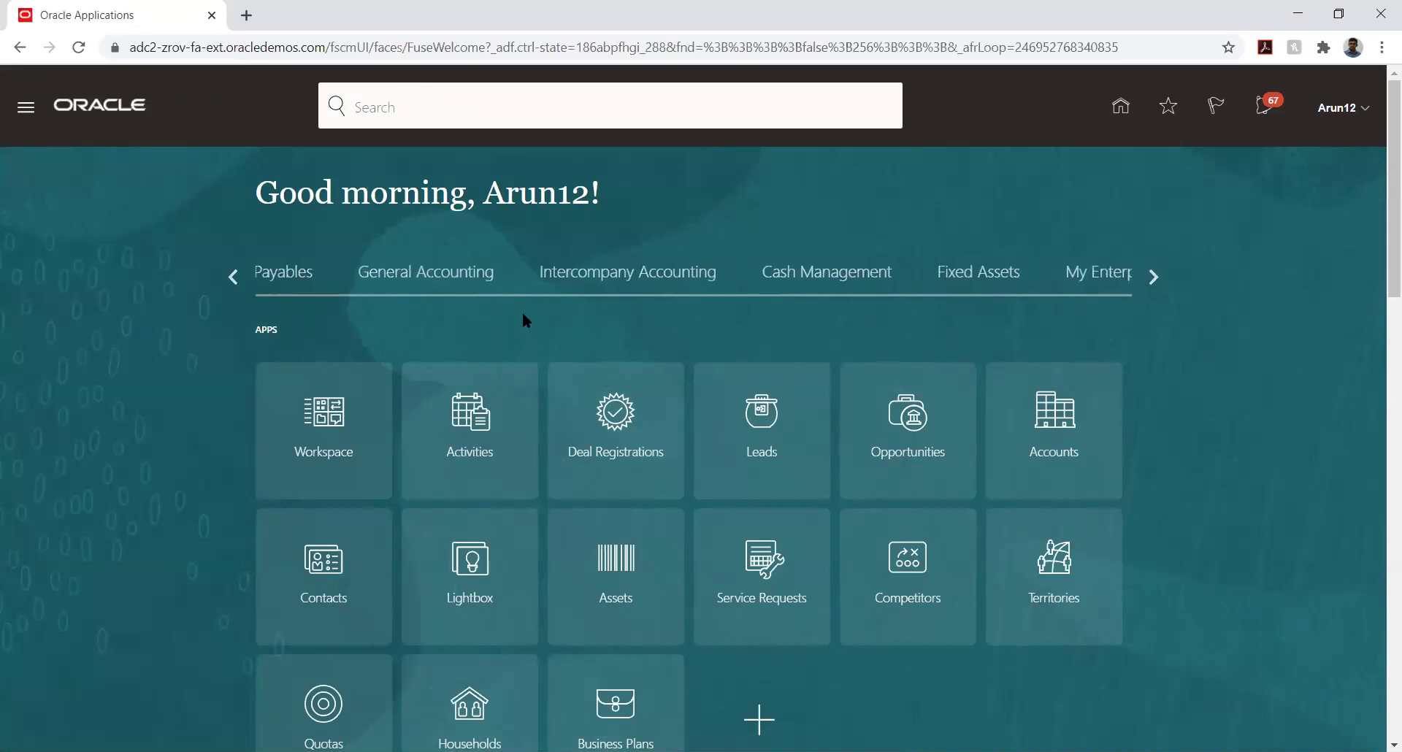
click(436, 278)
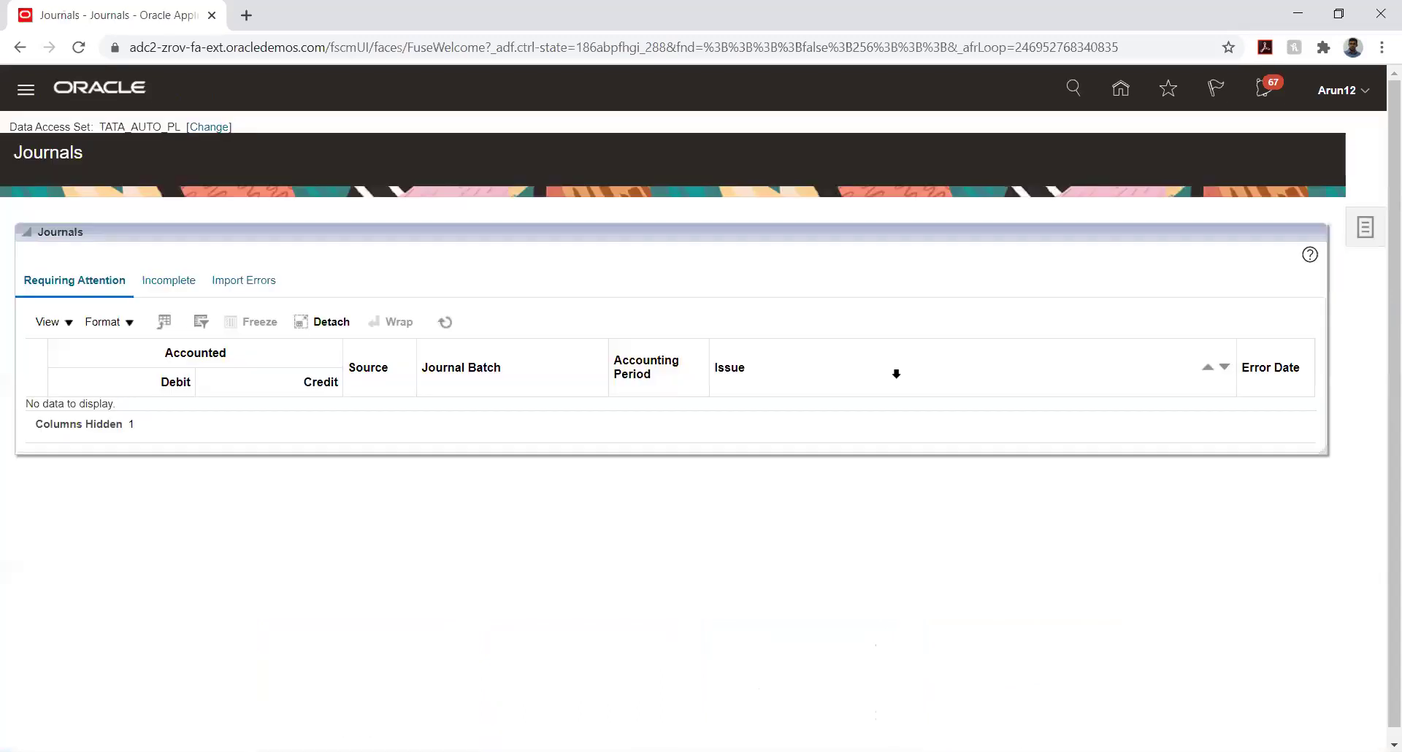
click(1365, 227)
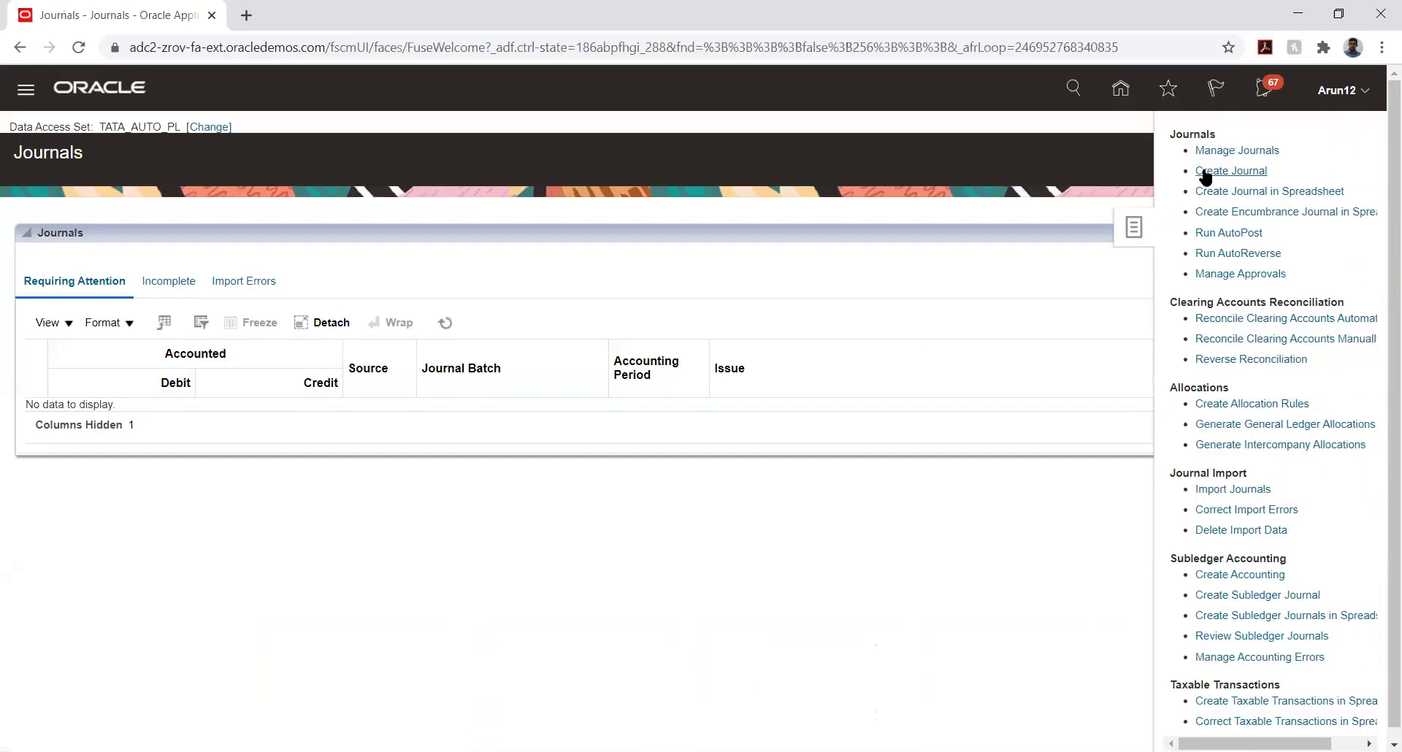
click(1240, 172)
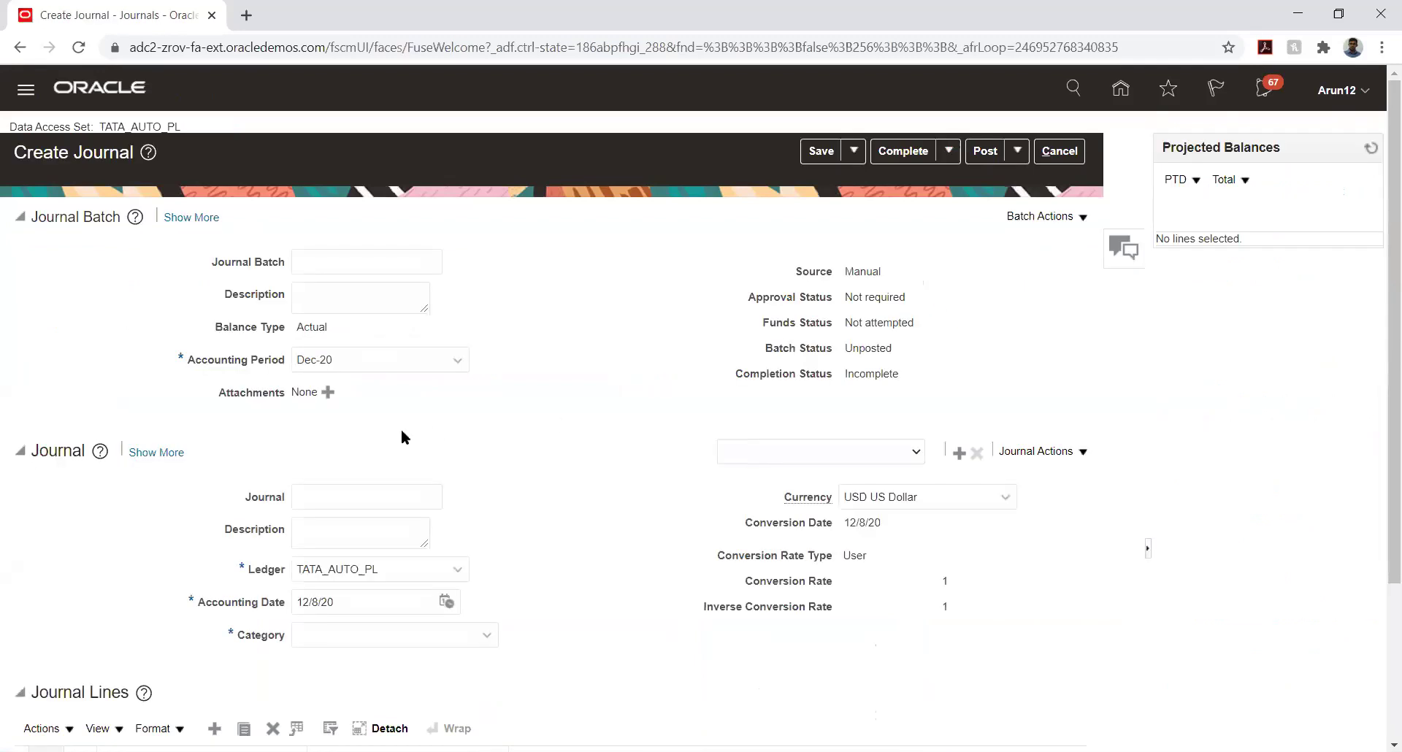
- Name both the journal batch and the journal "JV - Foreign Currency"
click(333, 260)
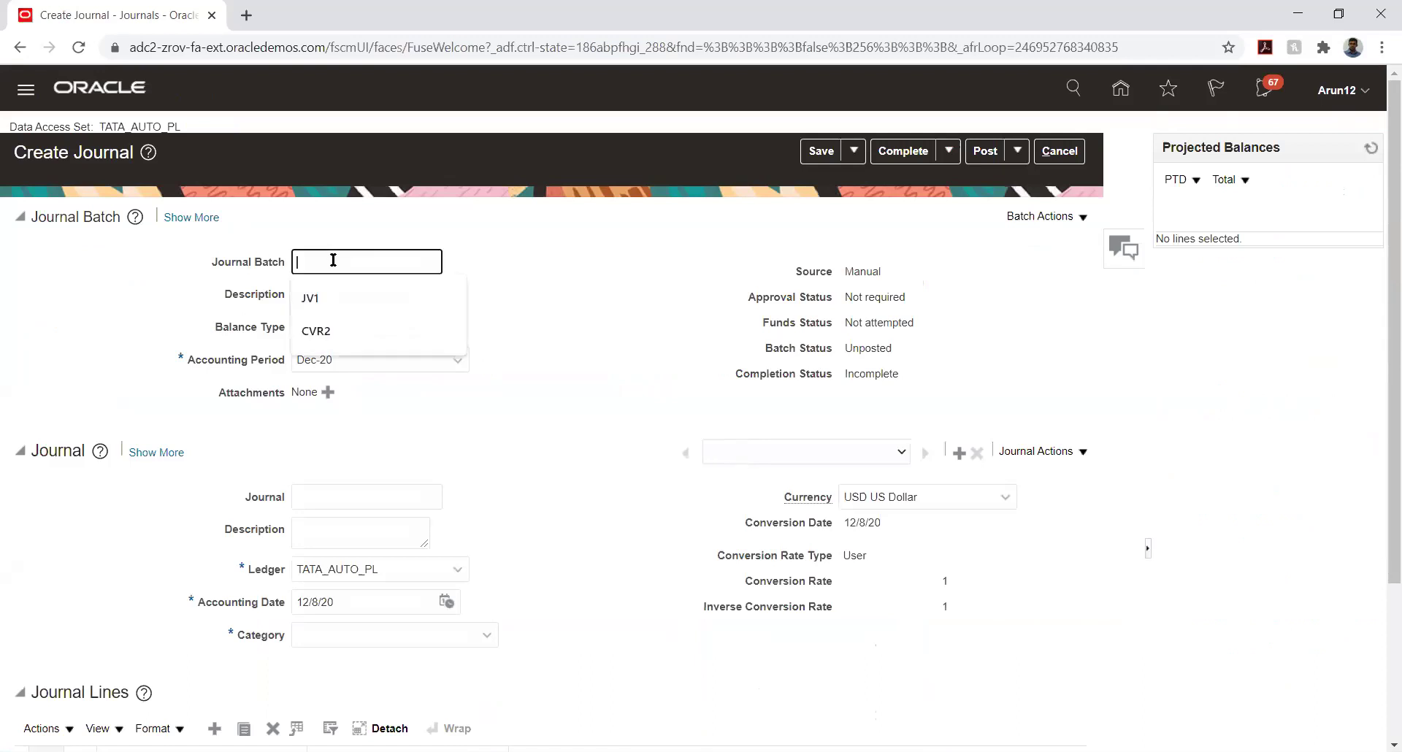
text(JV)
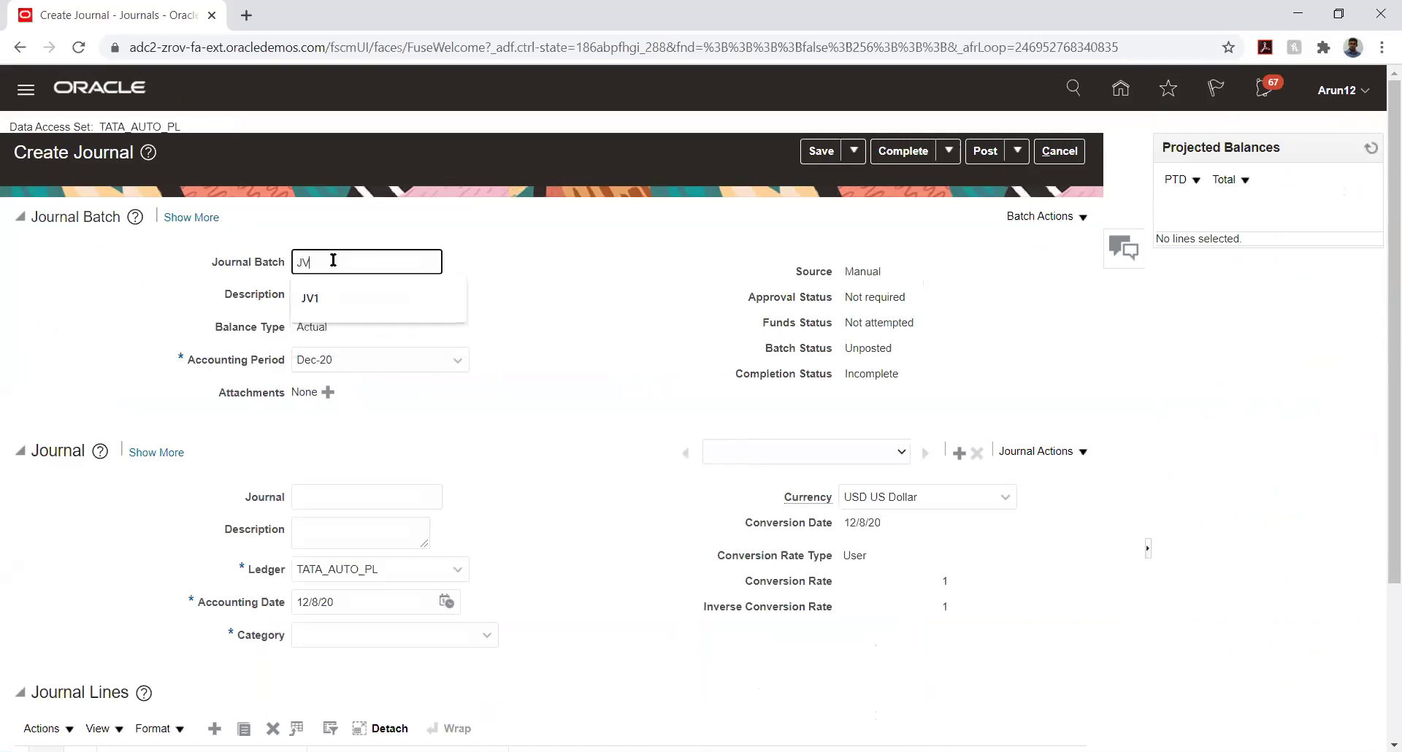
text( -)
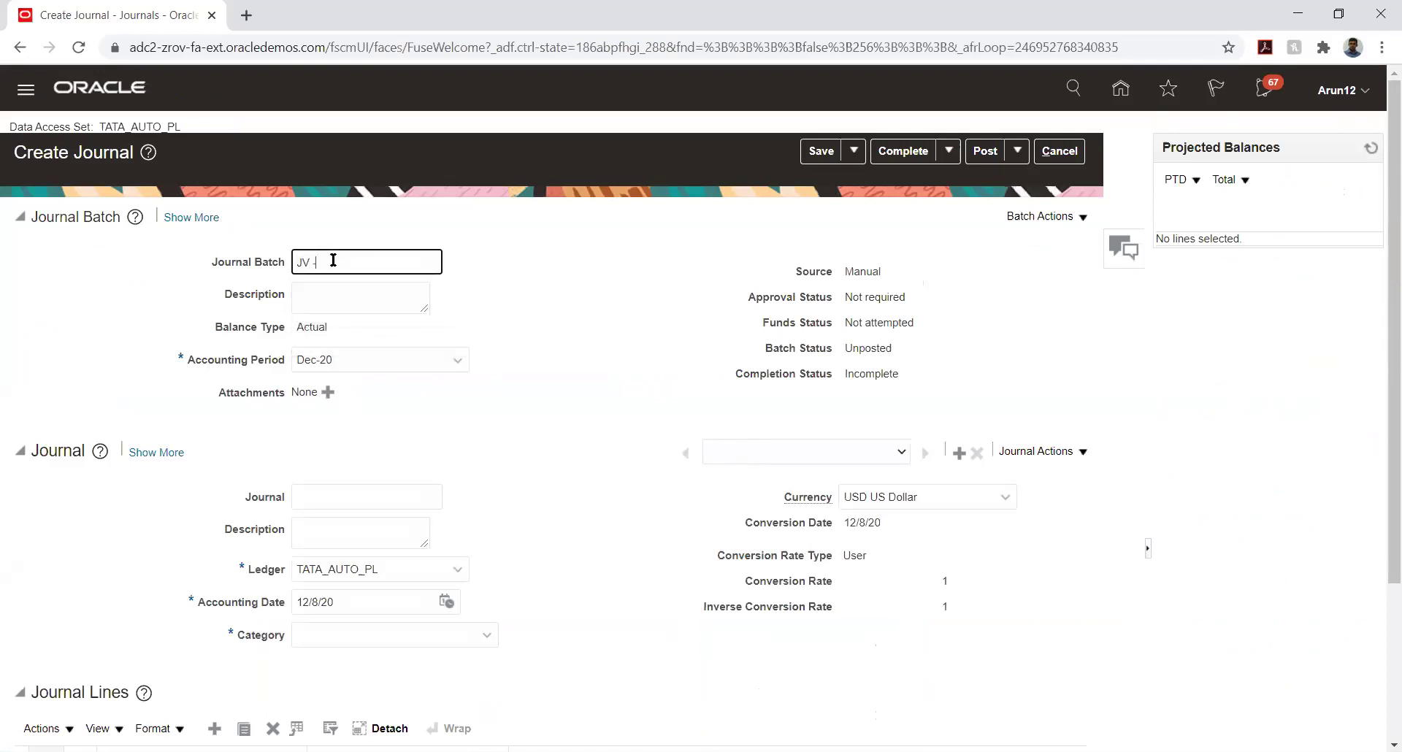
text( Foreign Currency)
triple_click(331, 259)
key(ctrl+c)
click(314, 499)
key(ctrl+v)
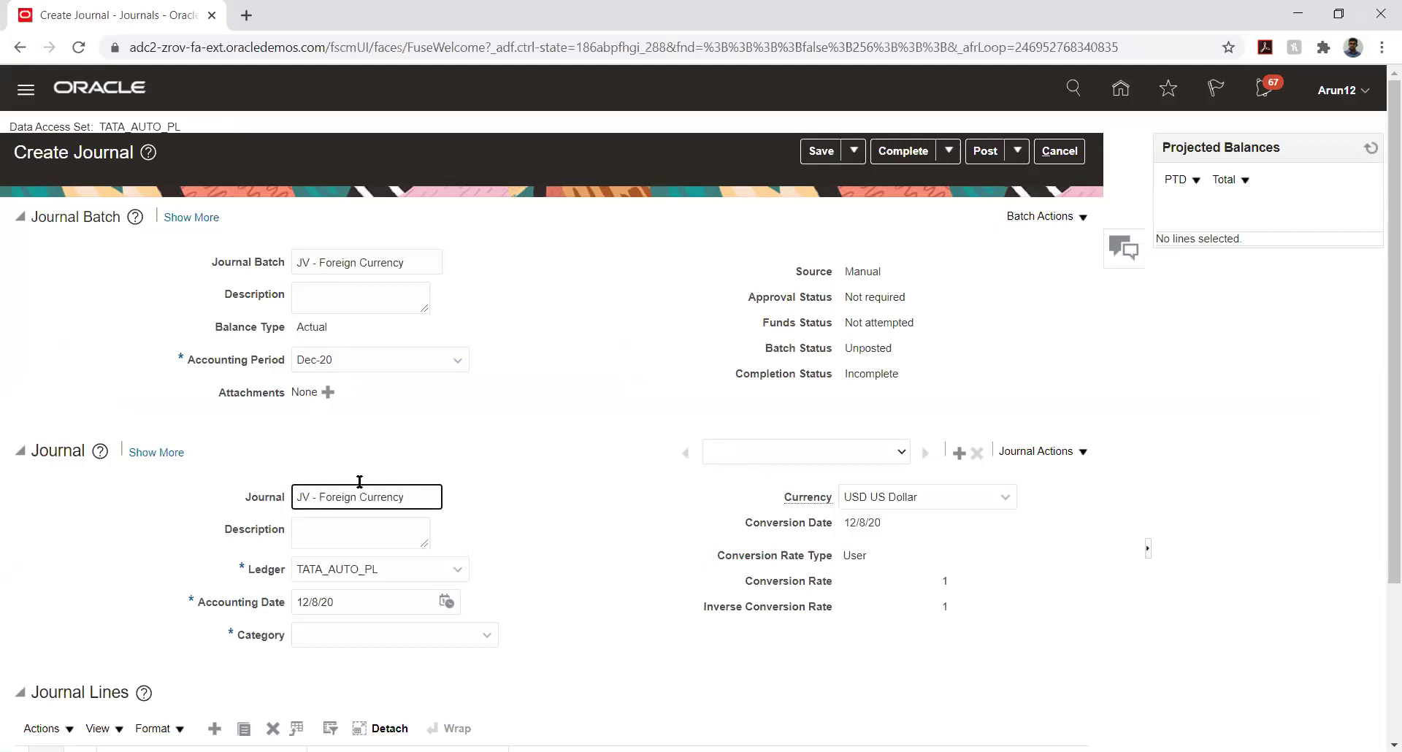
click(524, 471)
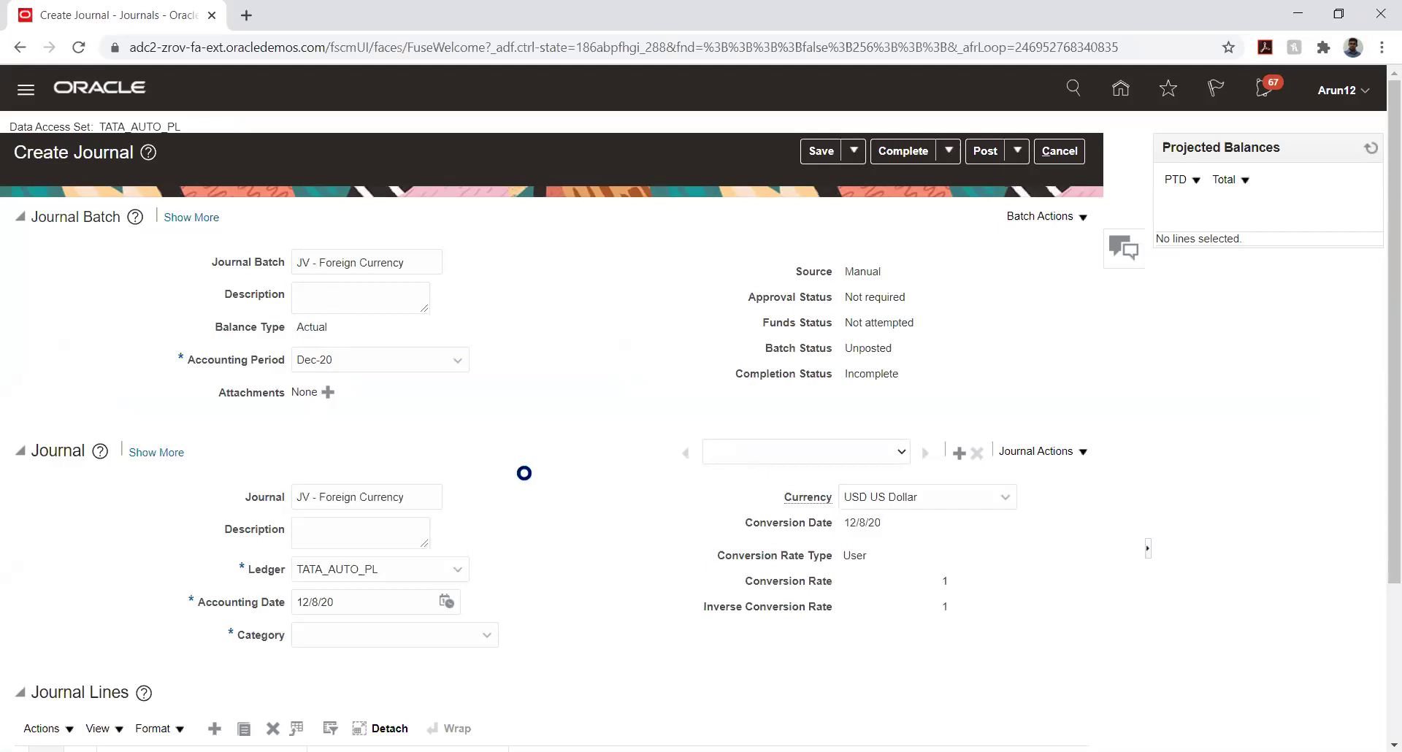
- Set the journal's category to Adjustment
scroll(538, 391, down, 3)
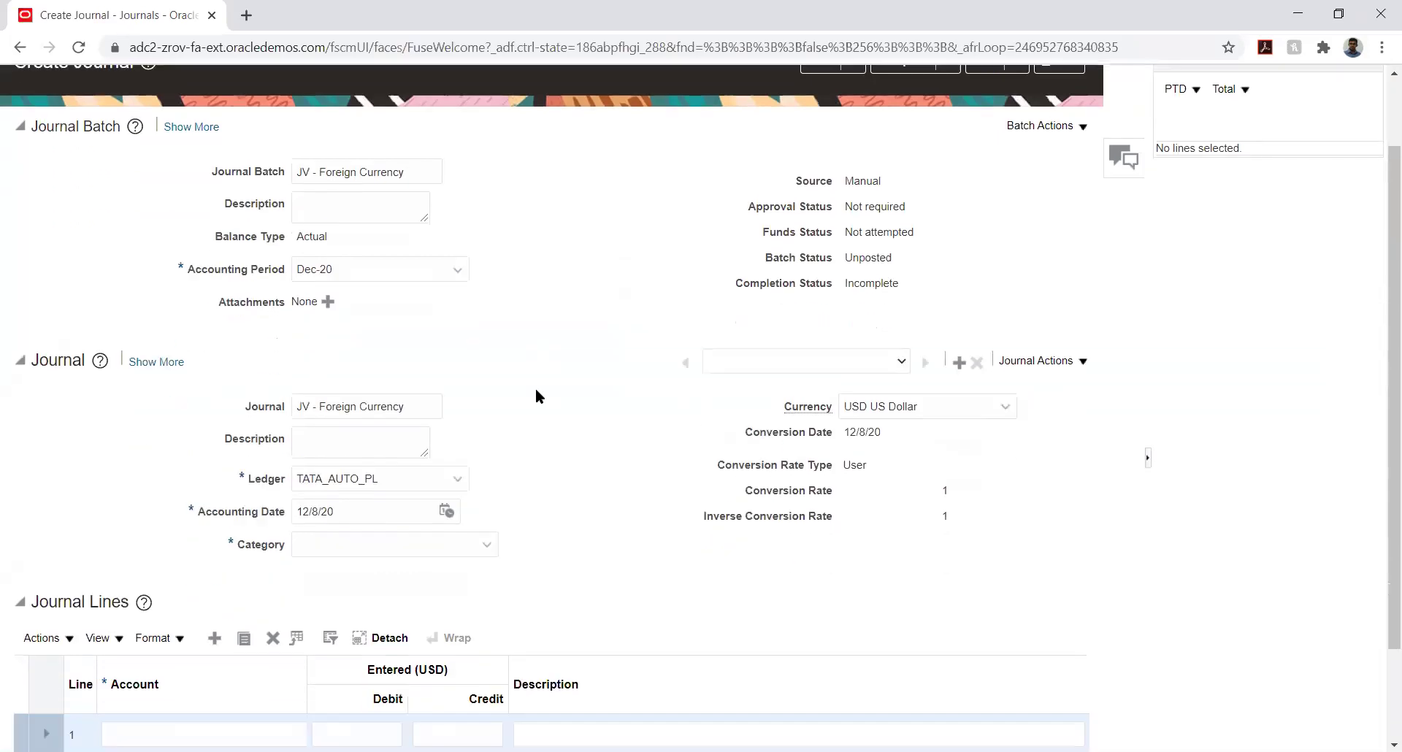
click(444, 451)
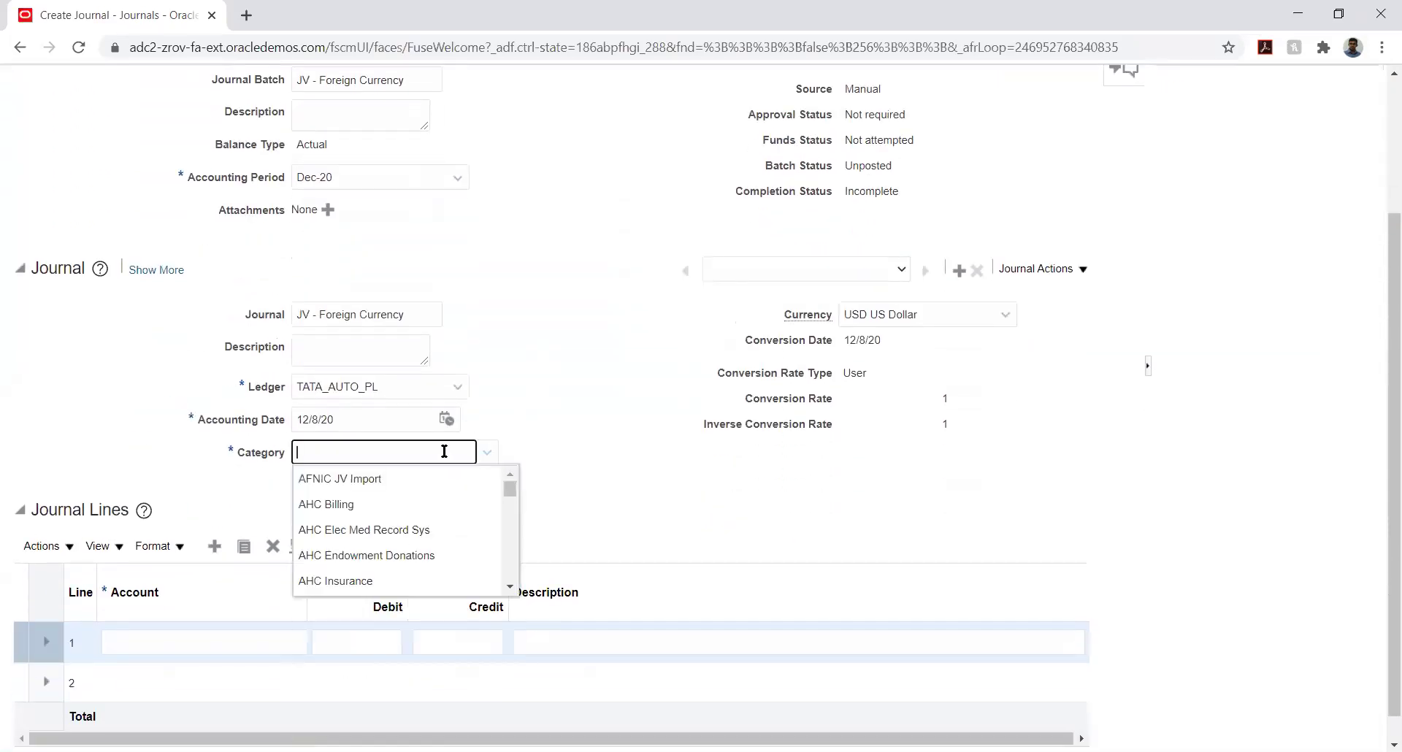
text(adj)
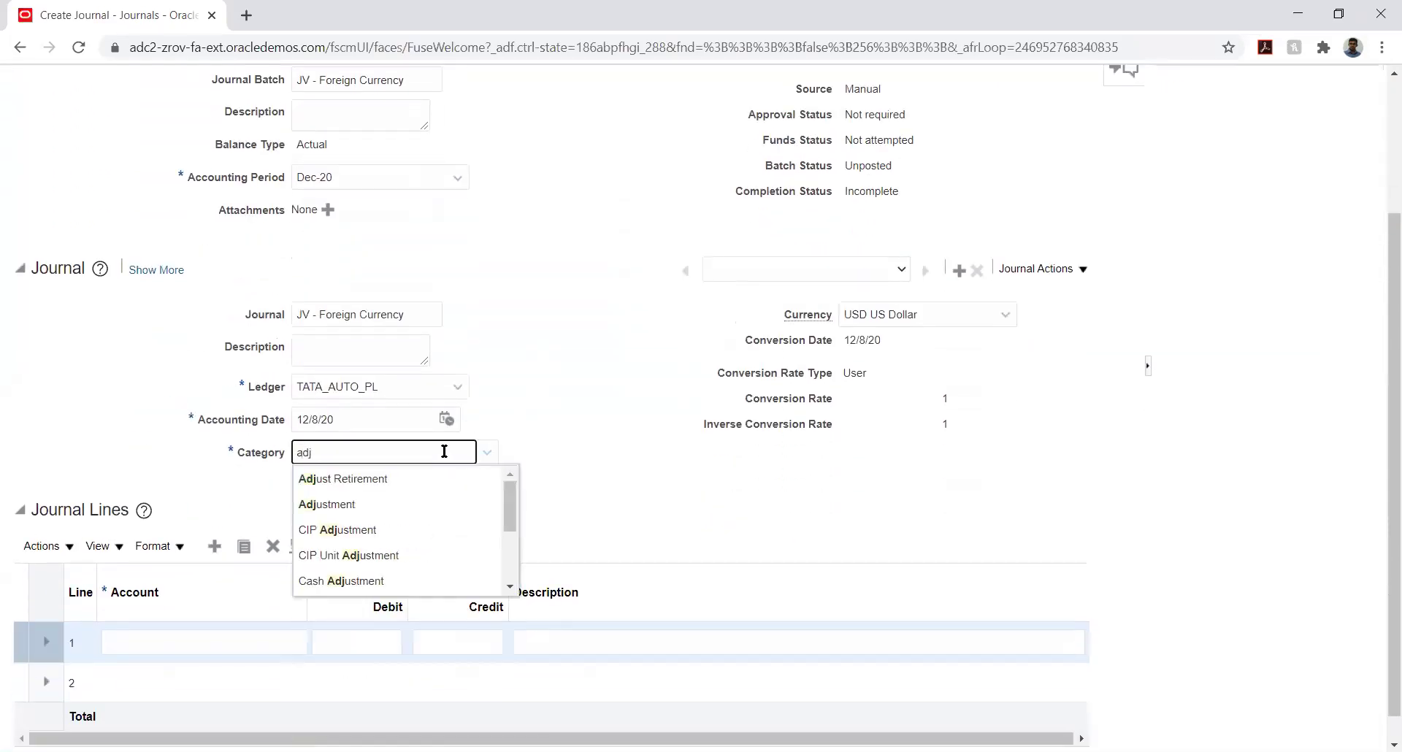
click(358, 504)
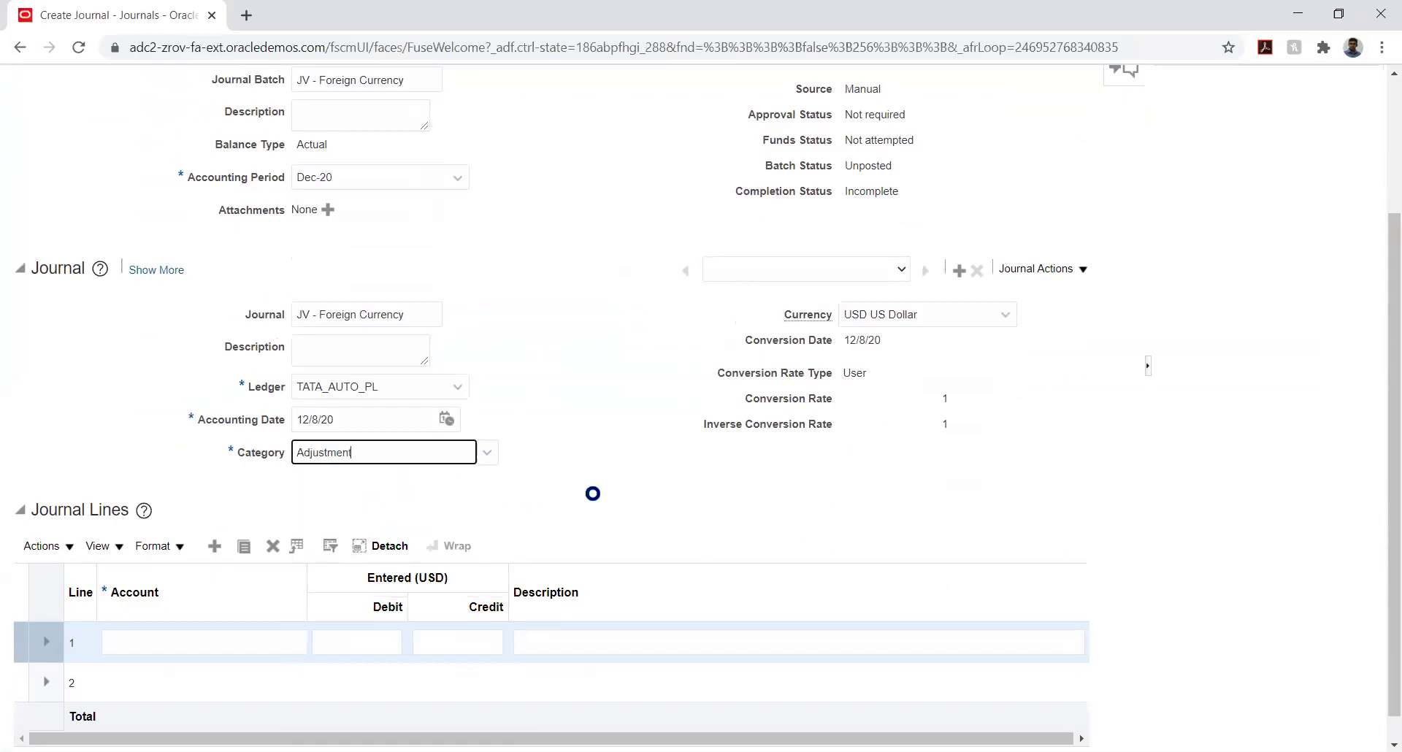
click(590, 456)
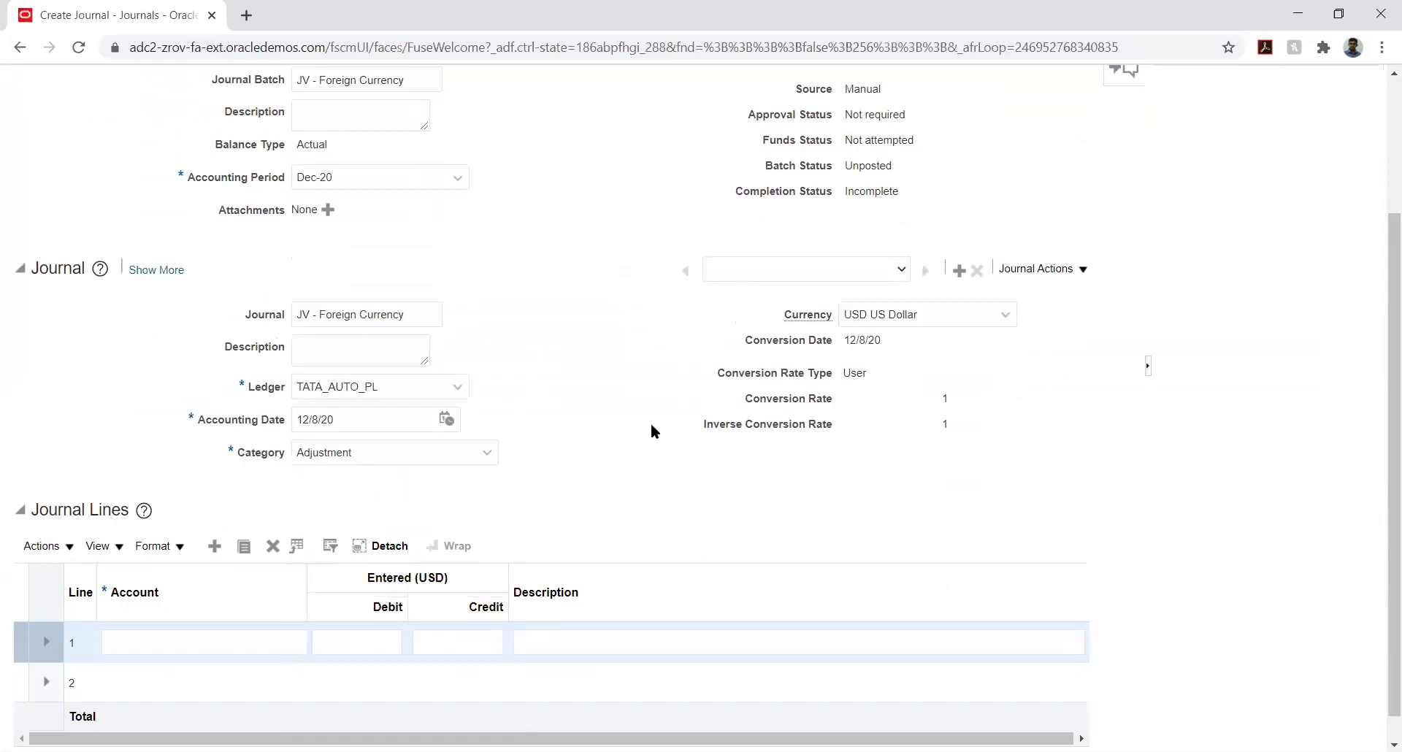
- Change the journal's currency to EUR Euro
scroll(642, 426, up, 3)
click(960, 495)
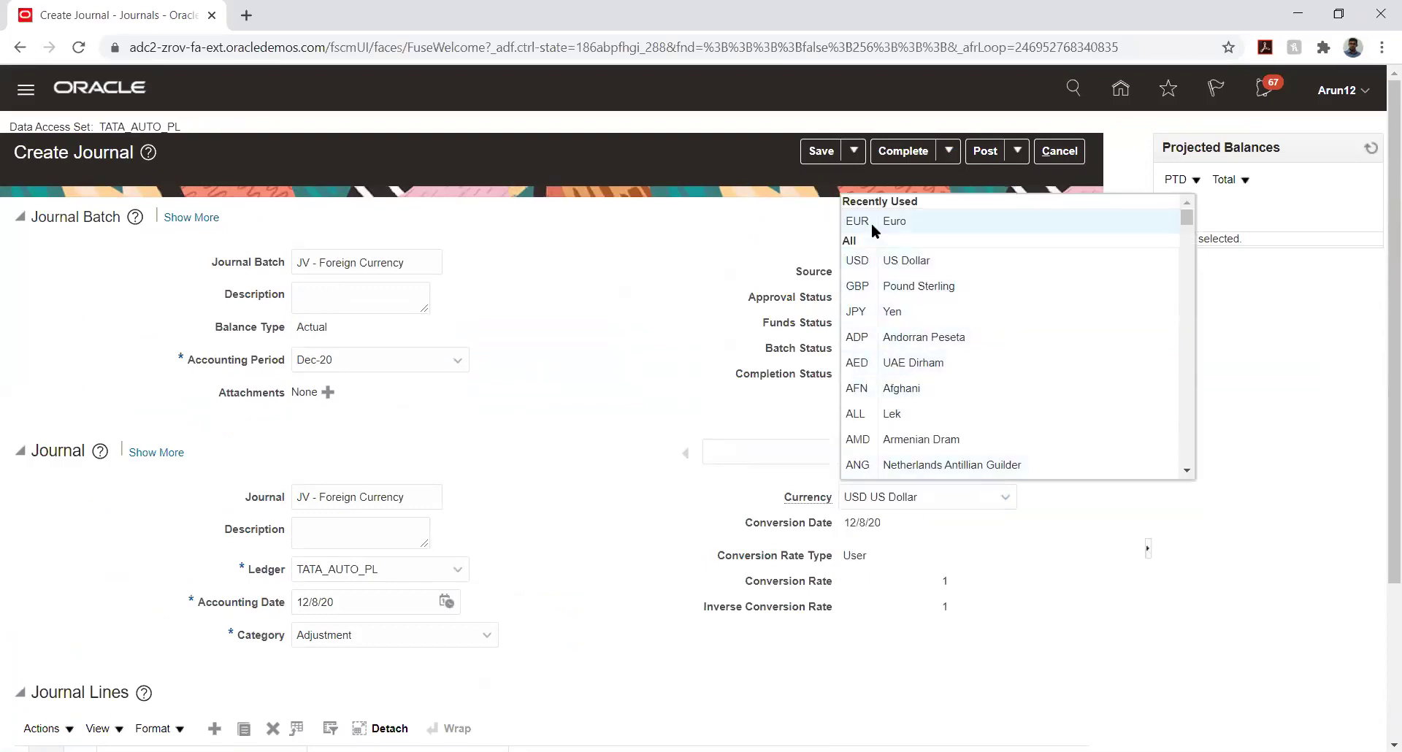
click(871, 222)
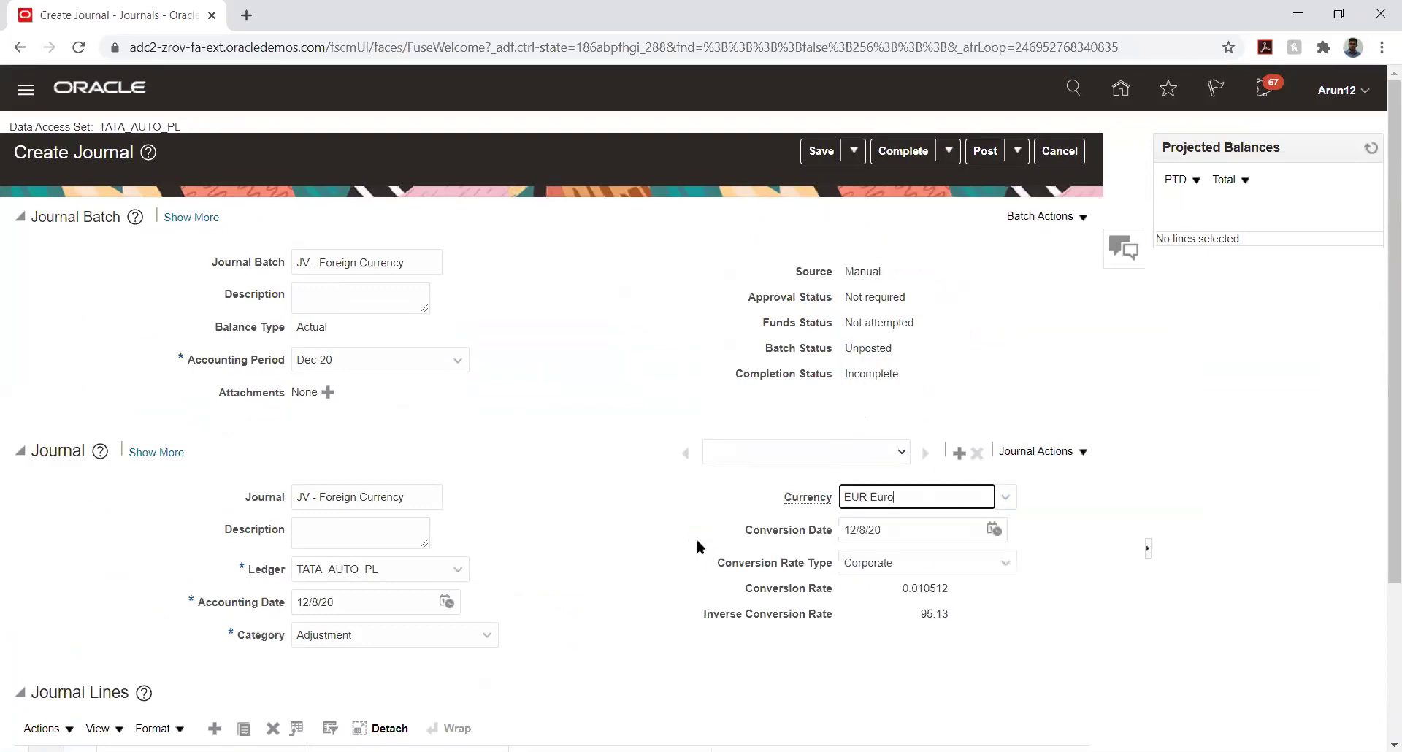
click(563, 520)
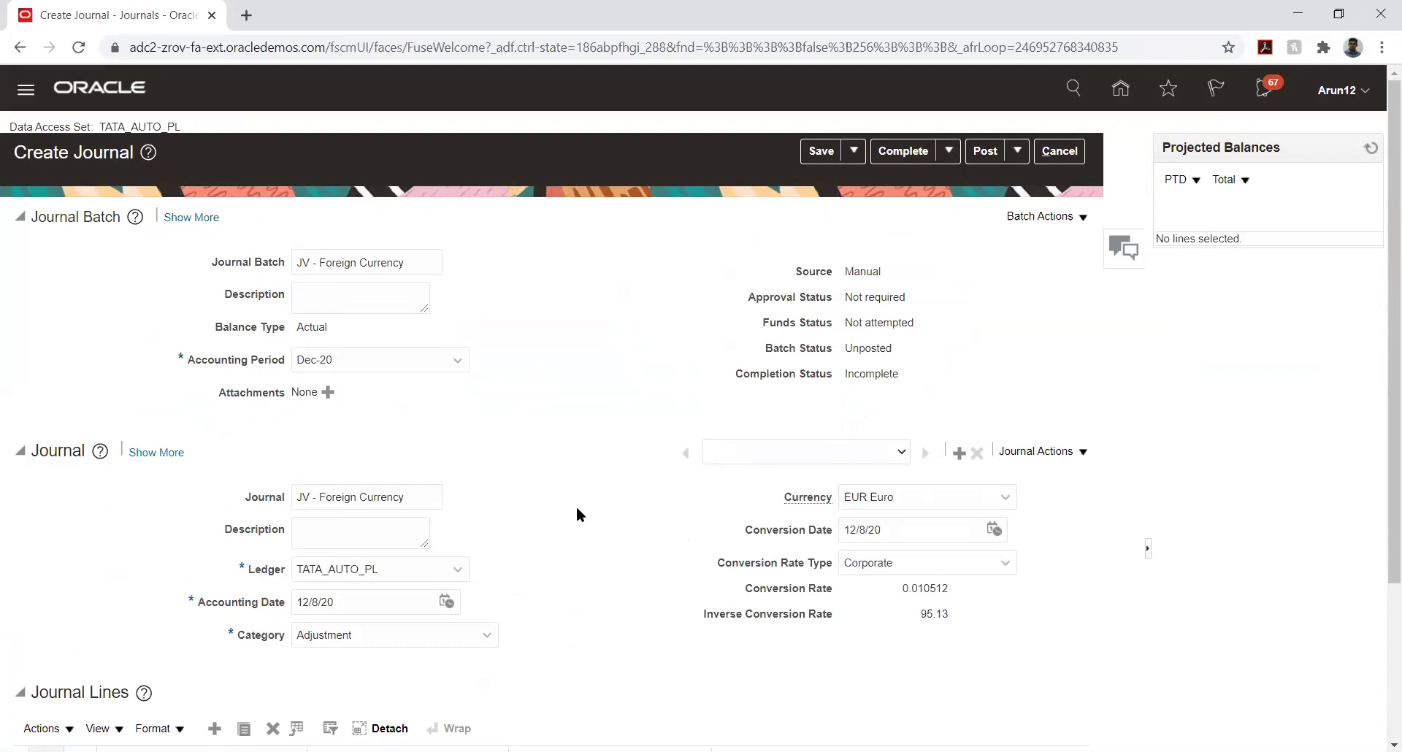
scroll(576, 471, down, 1)
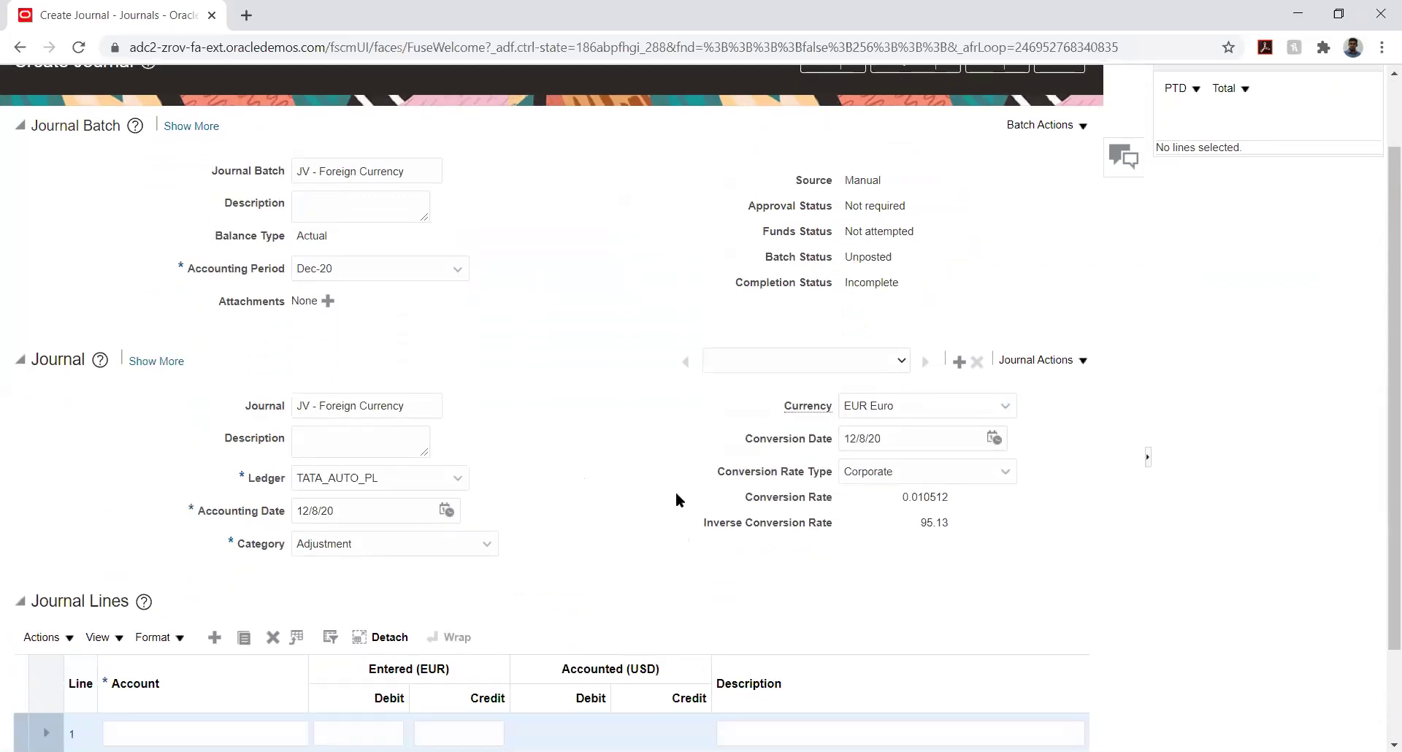
click(991, 471)
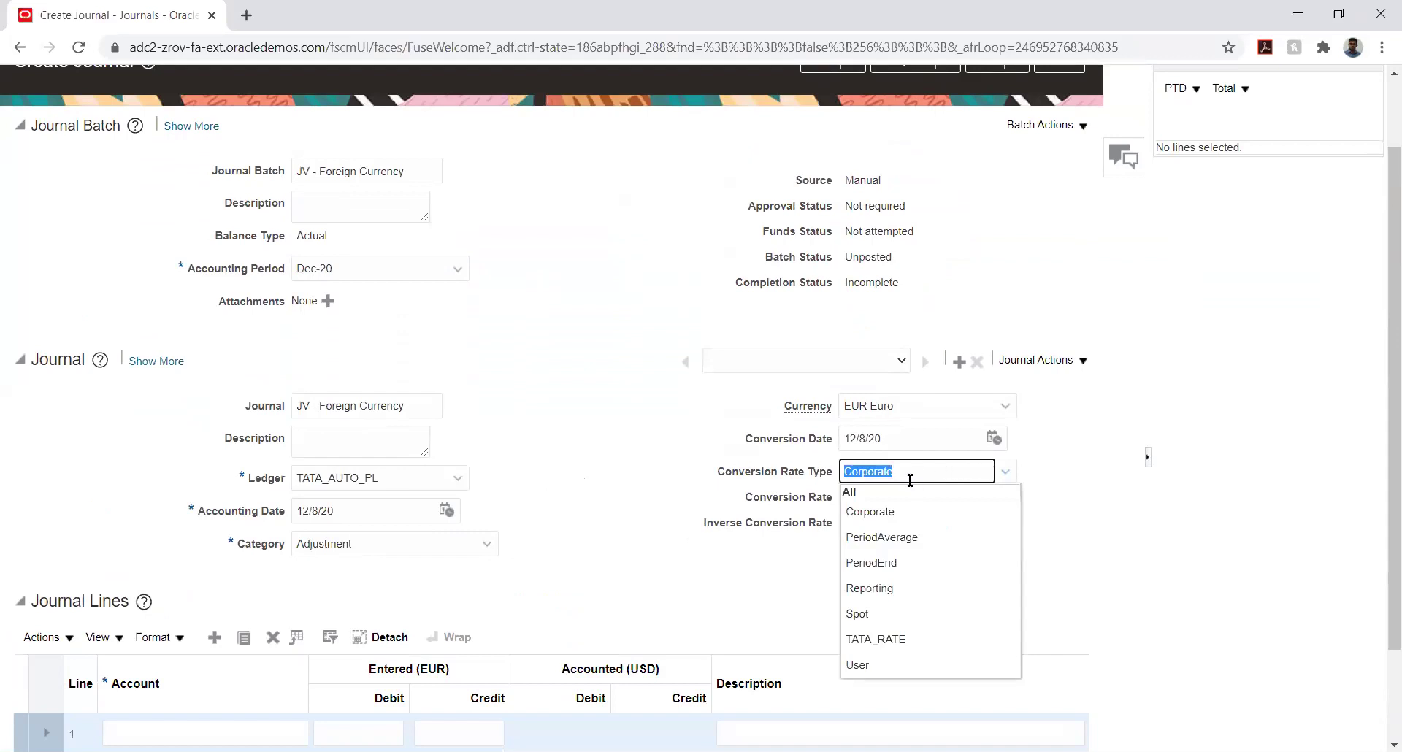
click(1215, 458)
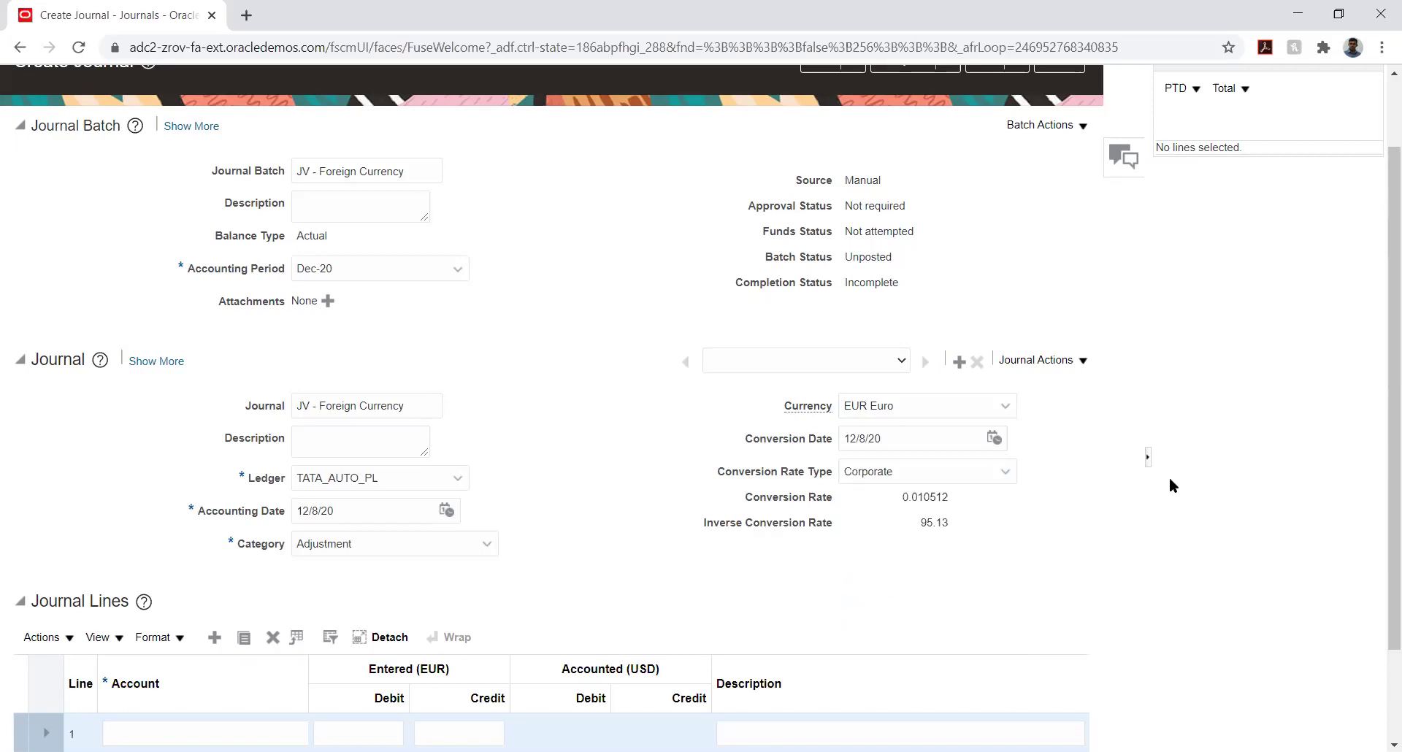
click(980, 471)
click(1257, 423)
- Begin the account for journal line 1 by setting TATA_COMP to 03 (AUTOMOBILE ENTITY 03) and TATA_LOC to 10 (Default Location)
scroll(492, 423, down, 2)
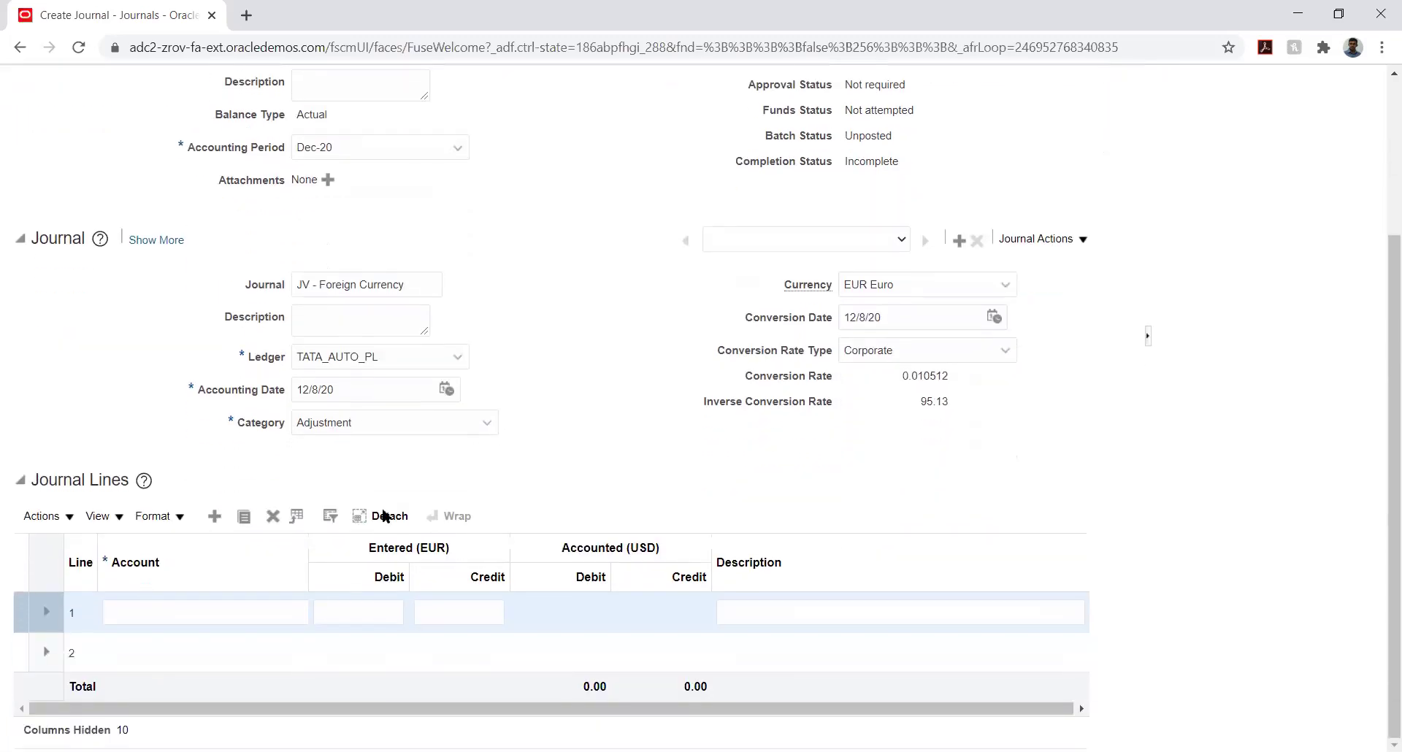
click(175, 612)
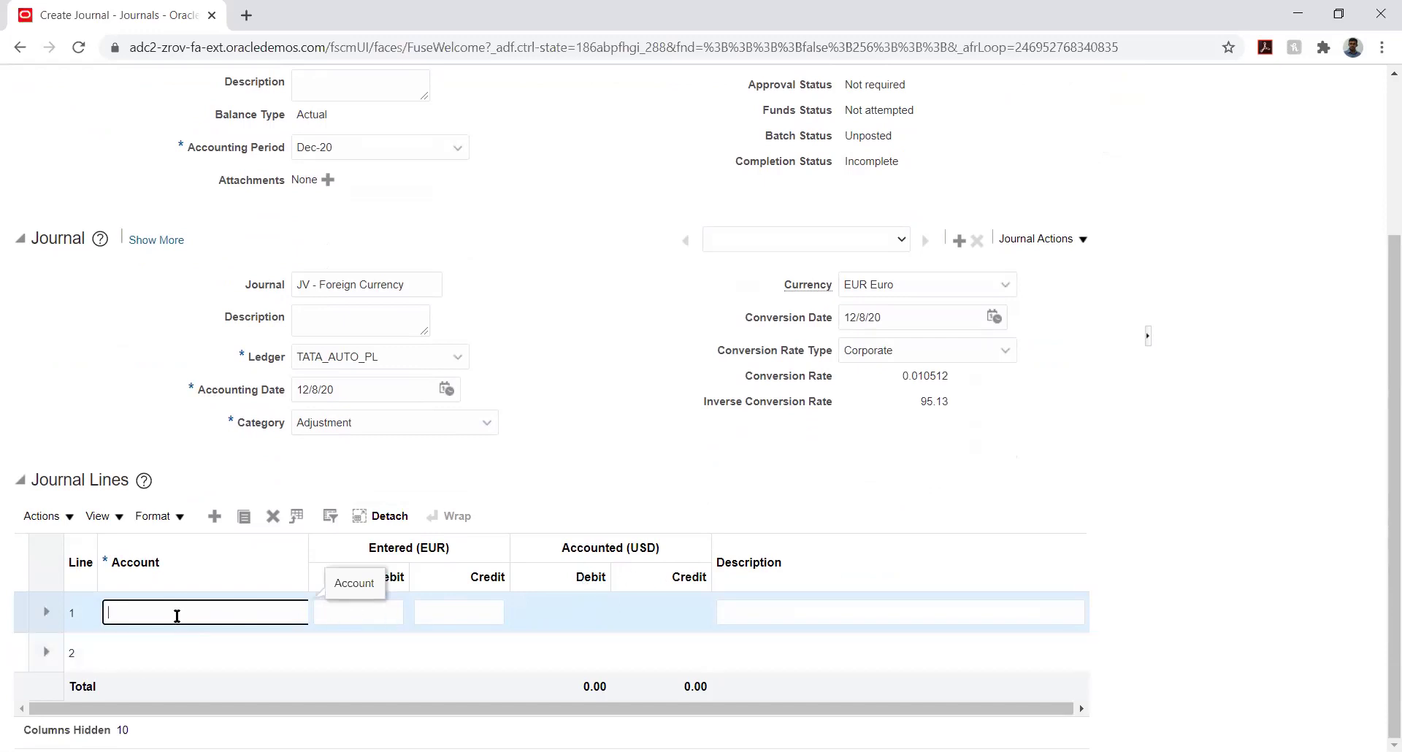
click(298, 612)
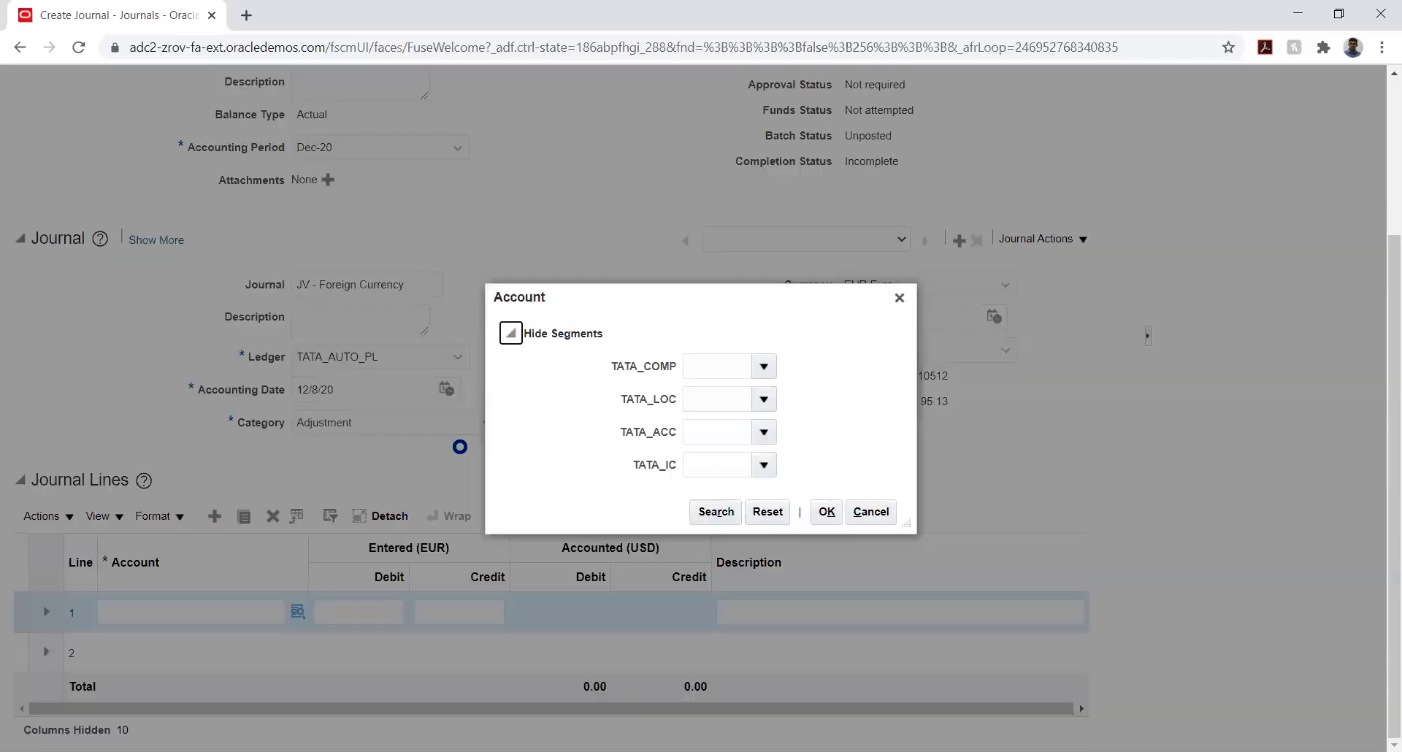
click(763, 368)
click(764, 397)
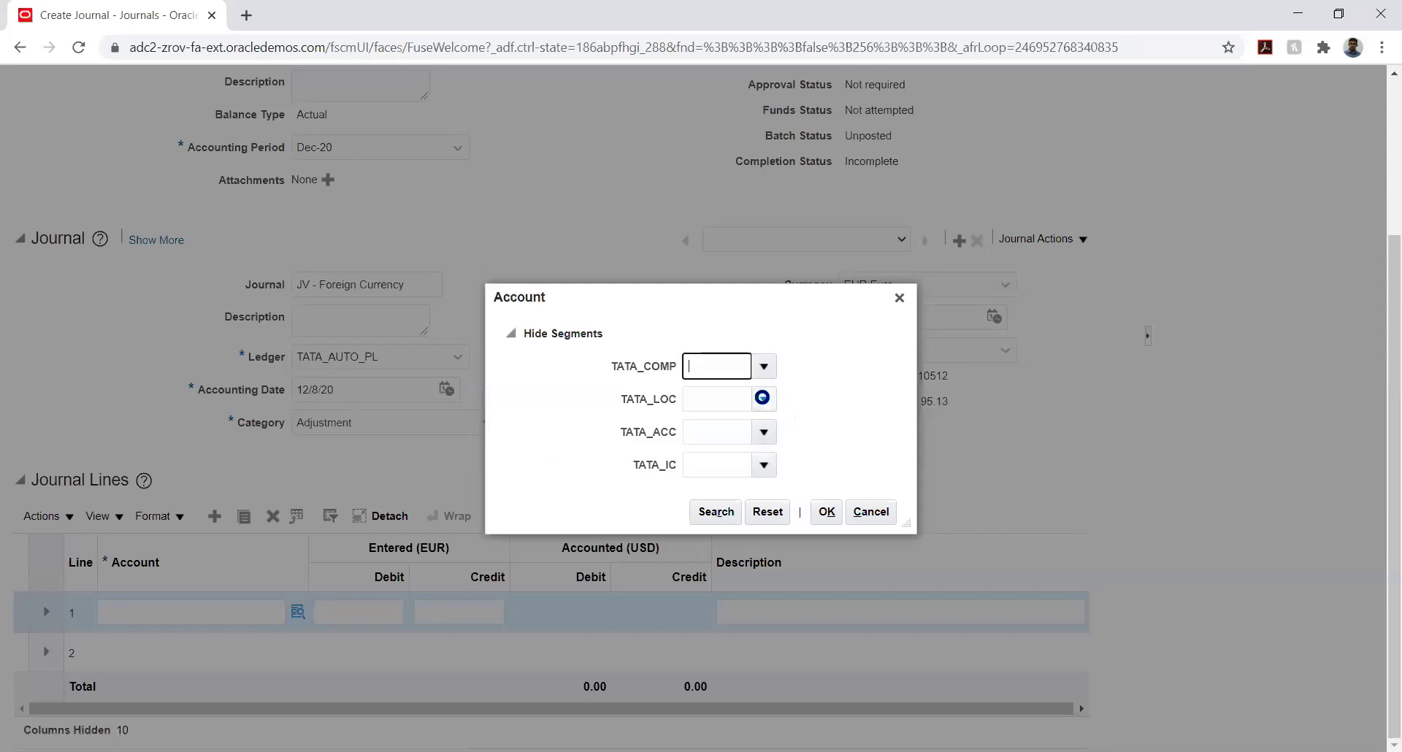
click(765, 400)
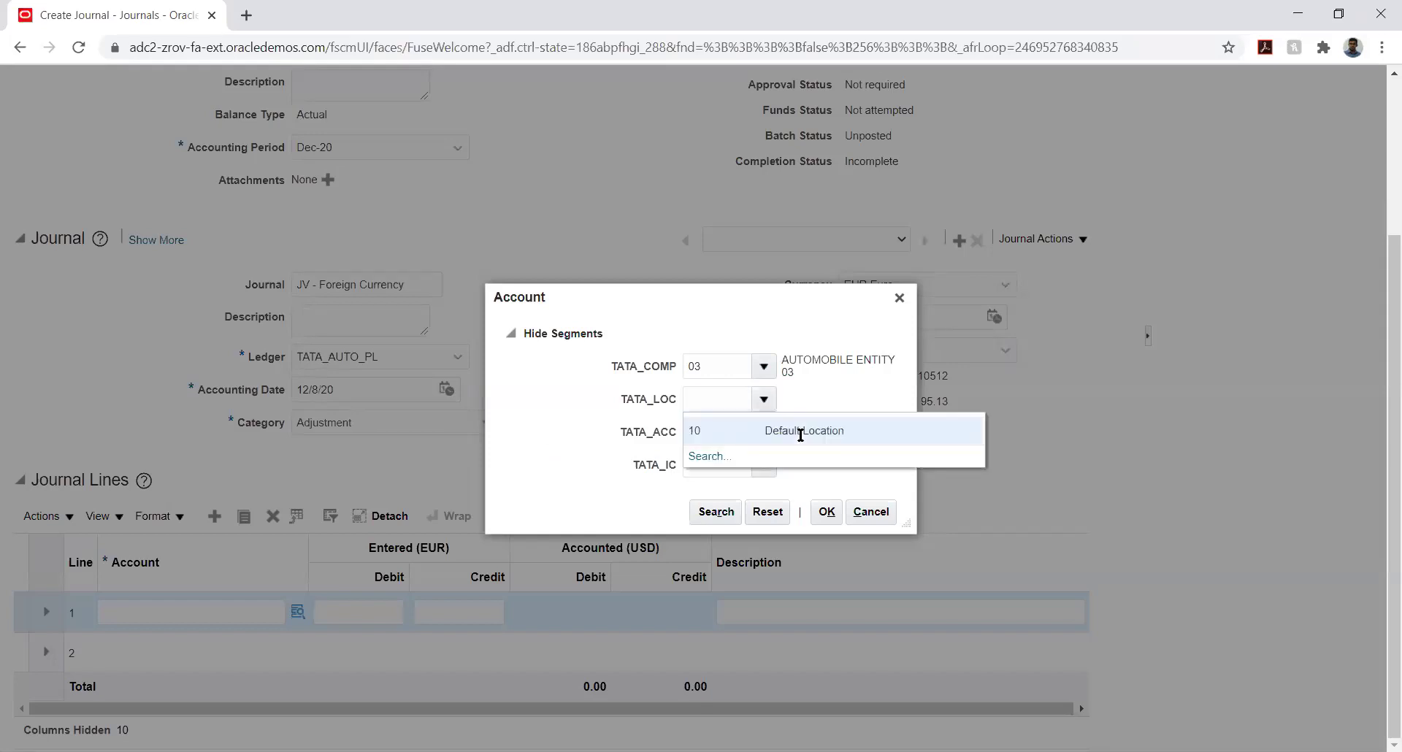
click(801, 435)
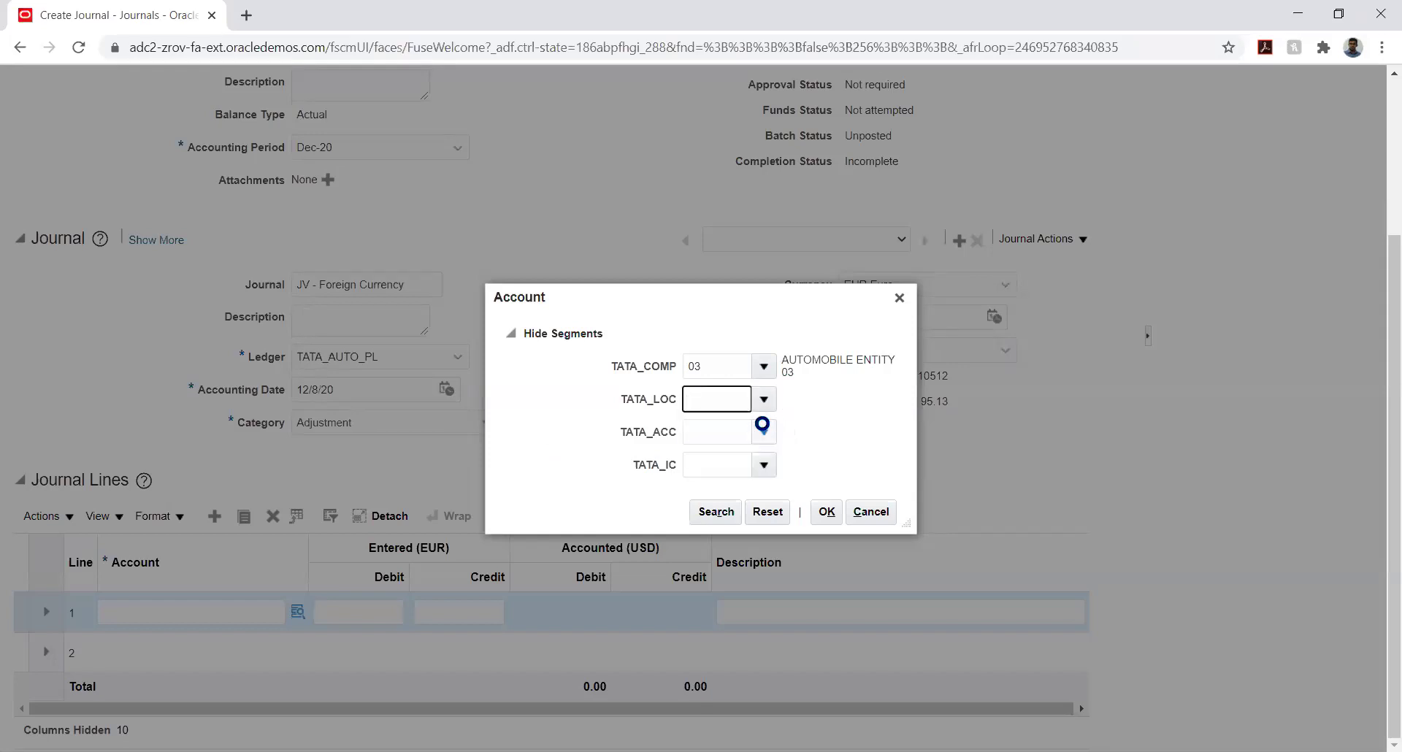
- Search the TATA_ACC values by description for %rent% and choose 4130 Rent in Advance for line 1
click(764, 431)
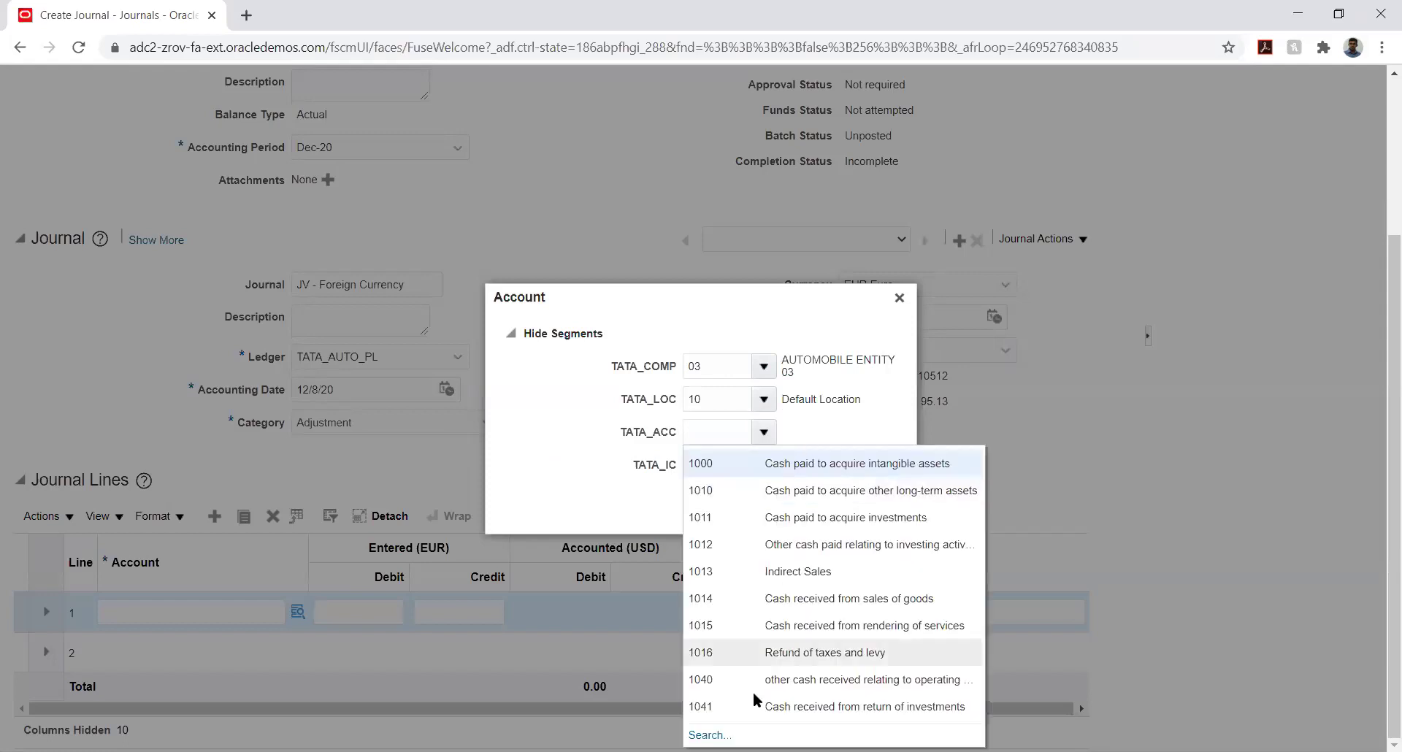
click(710, 734)
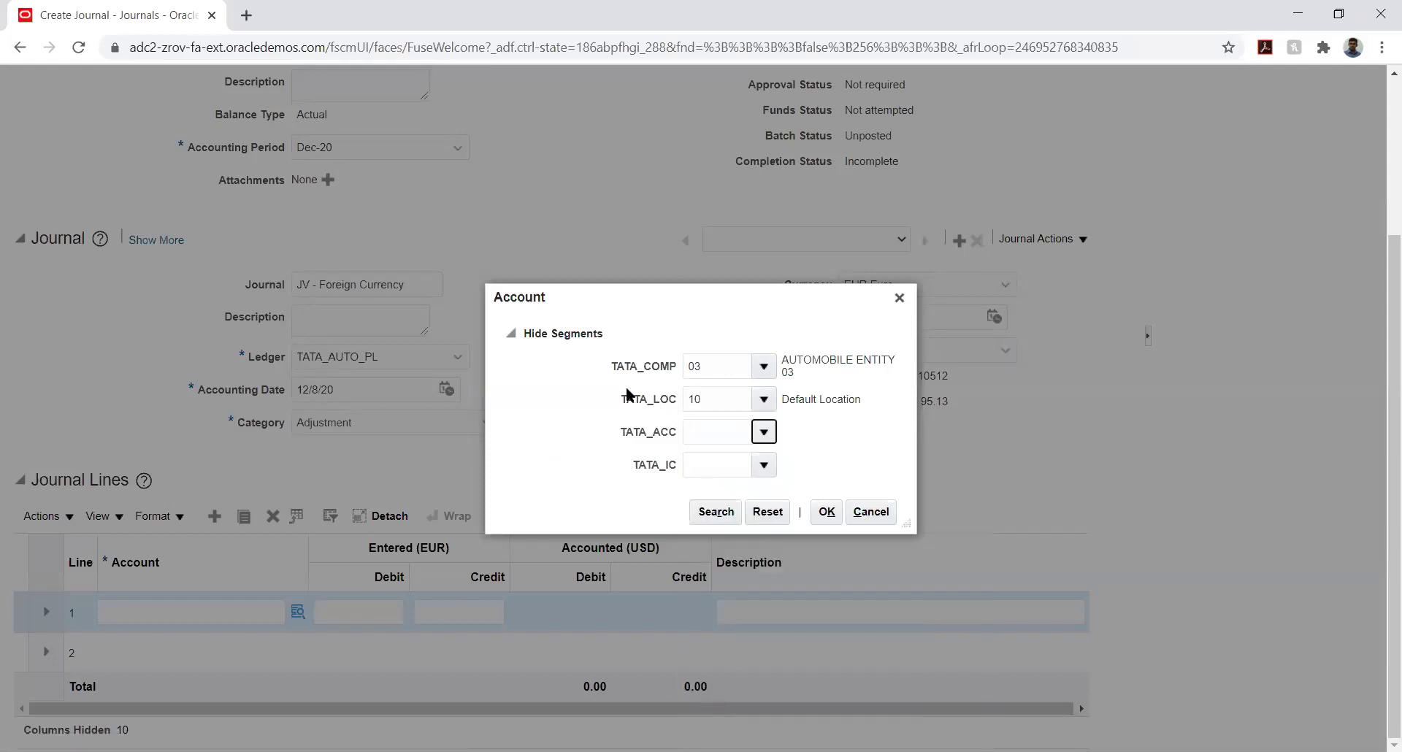
click(643, 411)
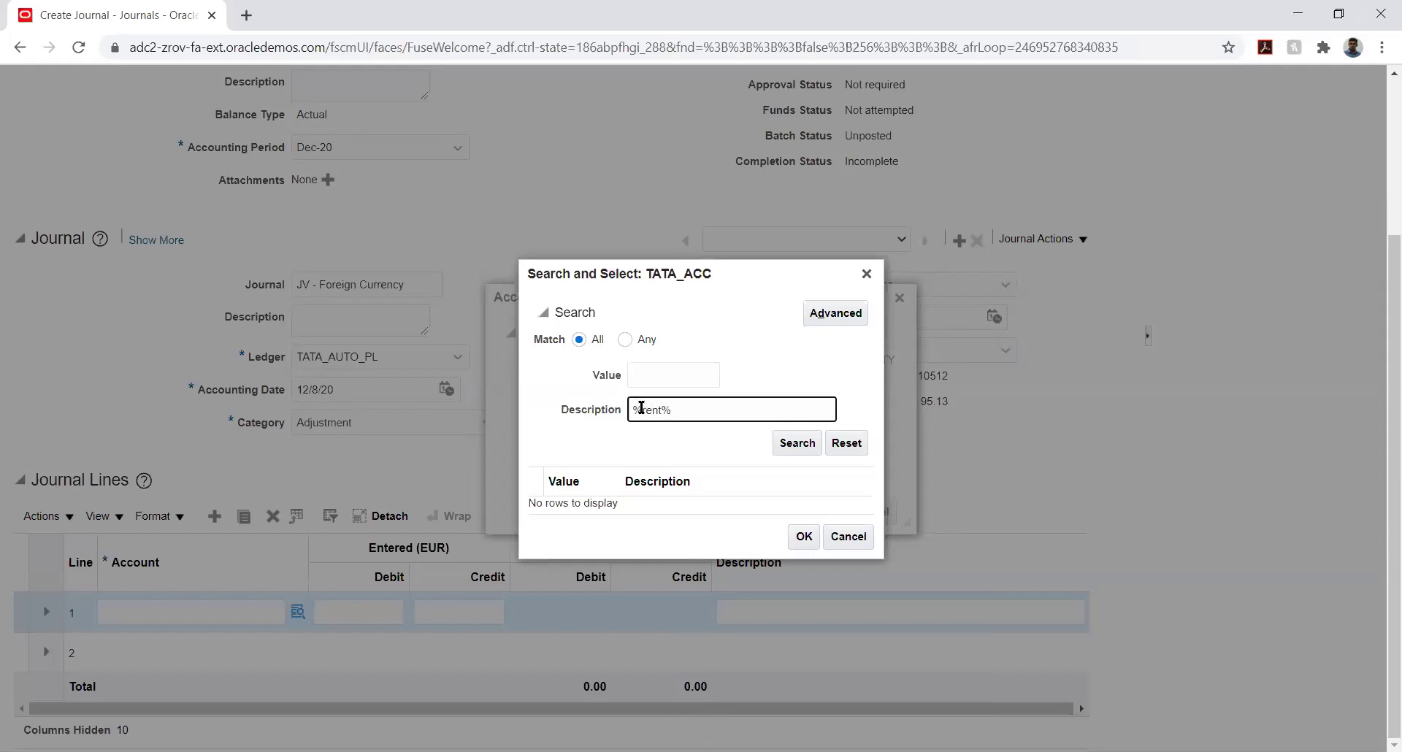
text(%rent%)
key(Return)
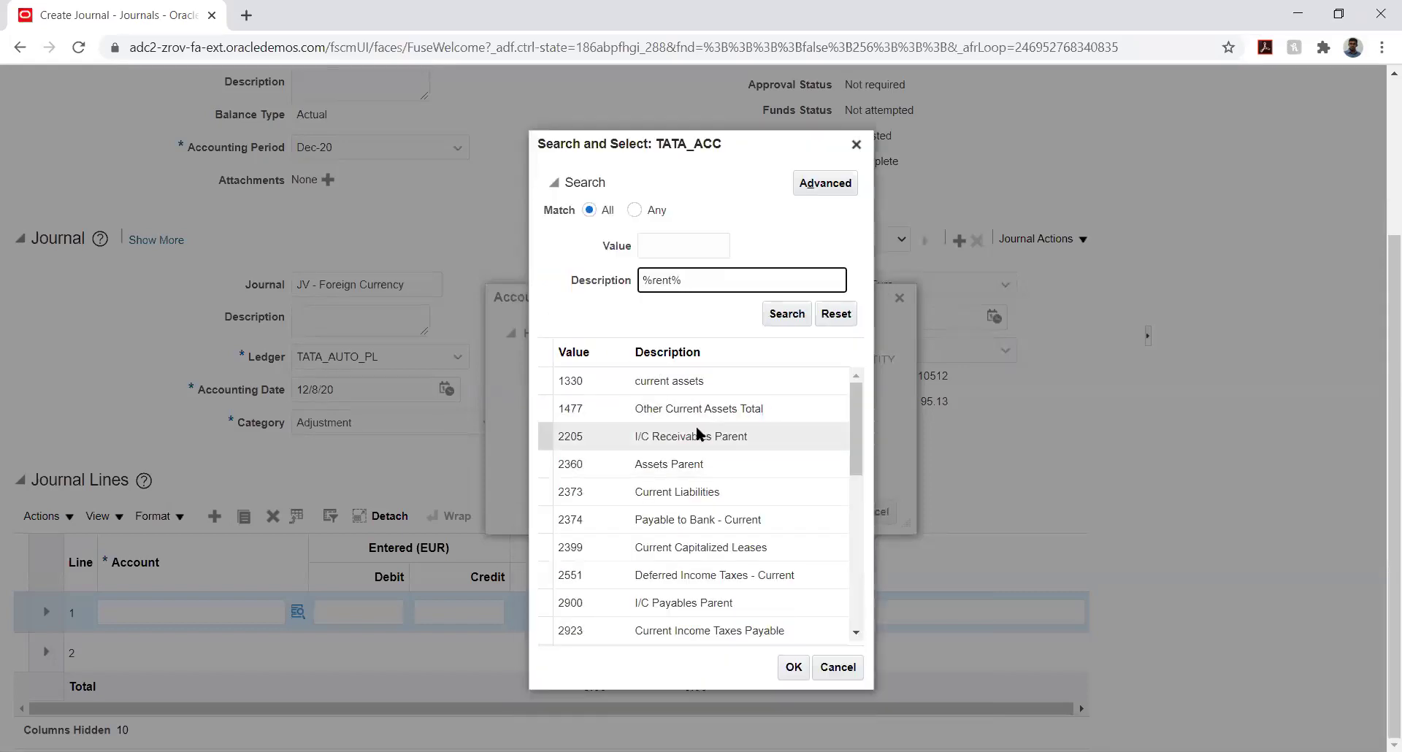
scroll(737, 466, down, 2)
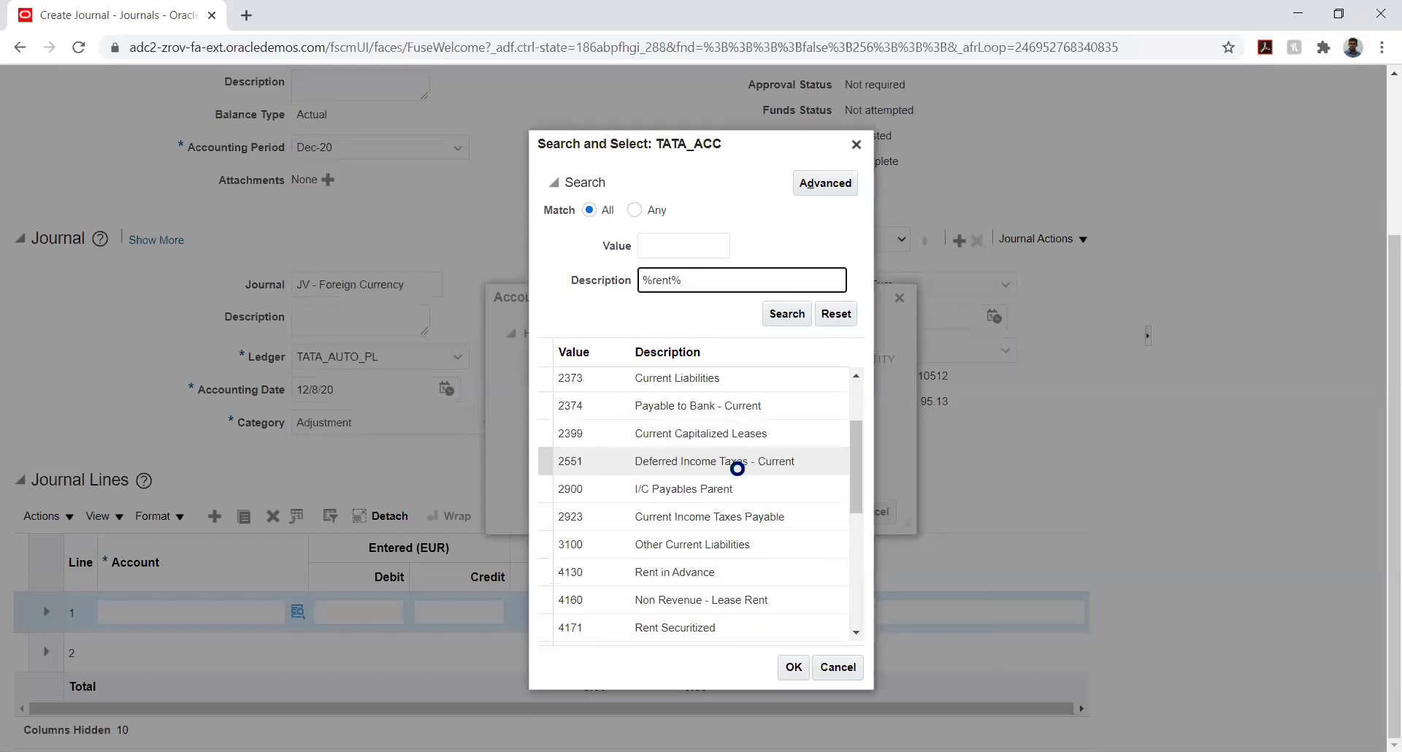
click(682, 571)
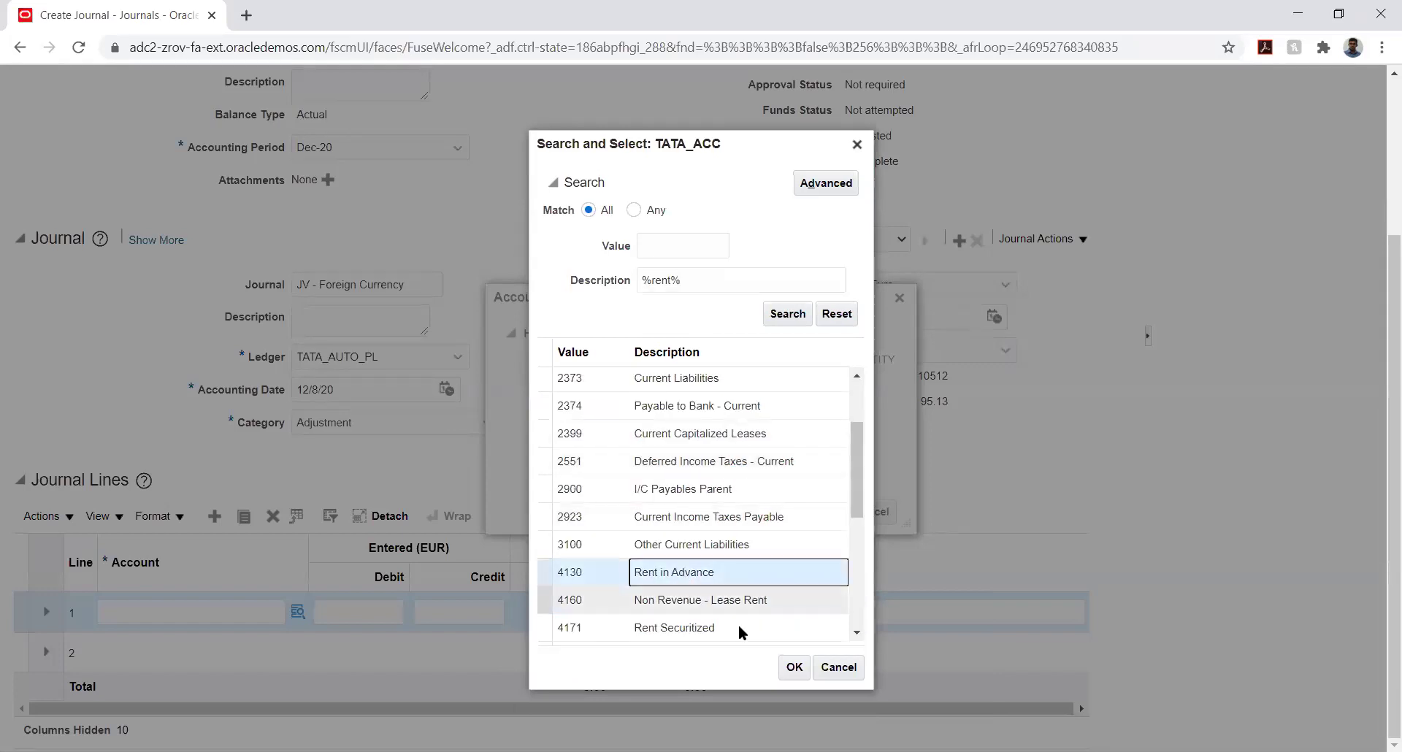
click(793, 668)
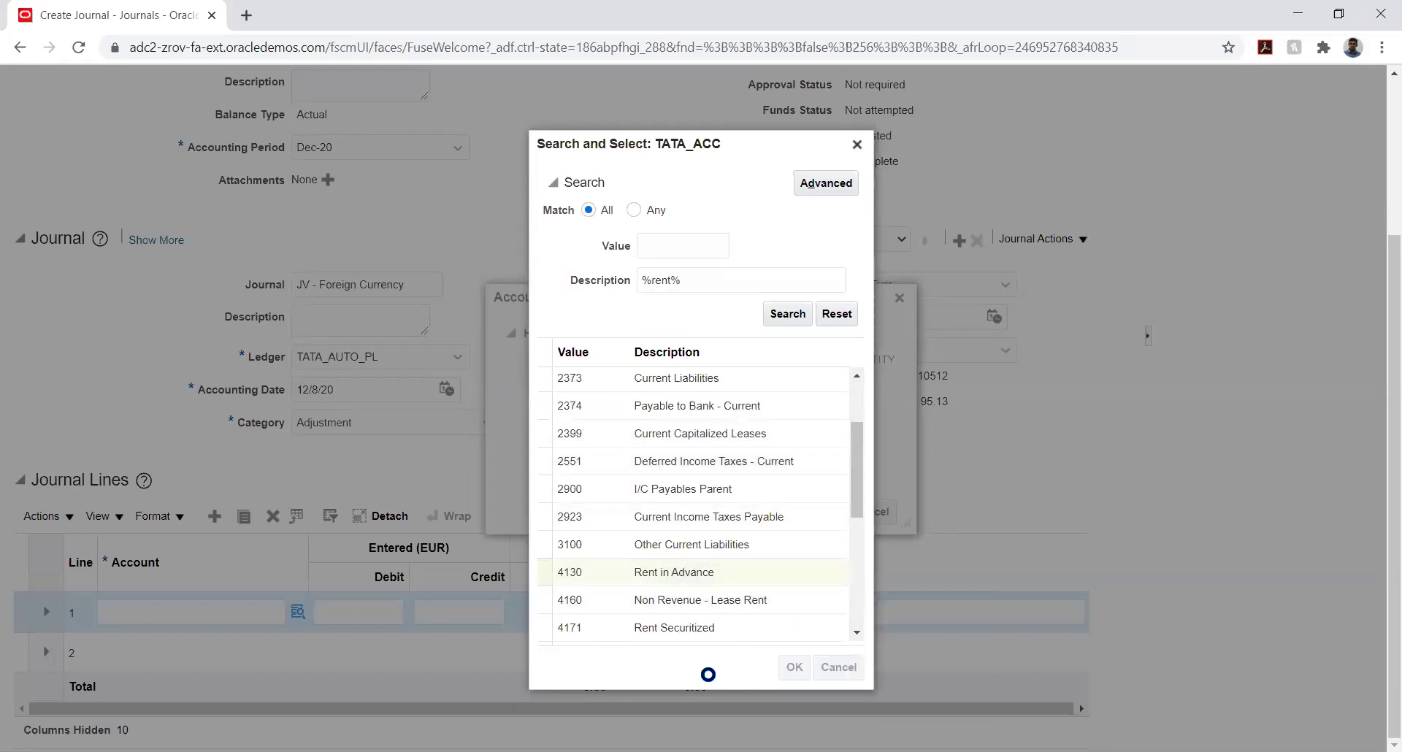
- Set line 1's TATA_IC segment to 03 (AUTOMOBILE ENTITY 03) and accept the account combination
click(763, 464)
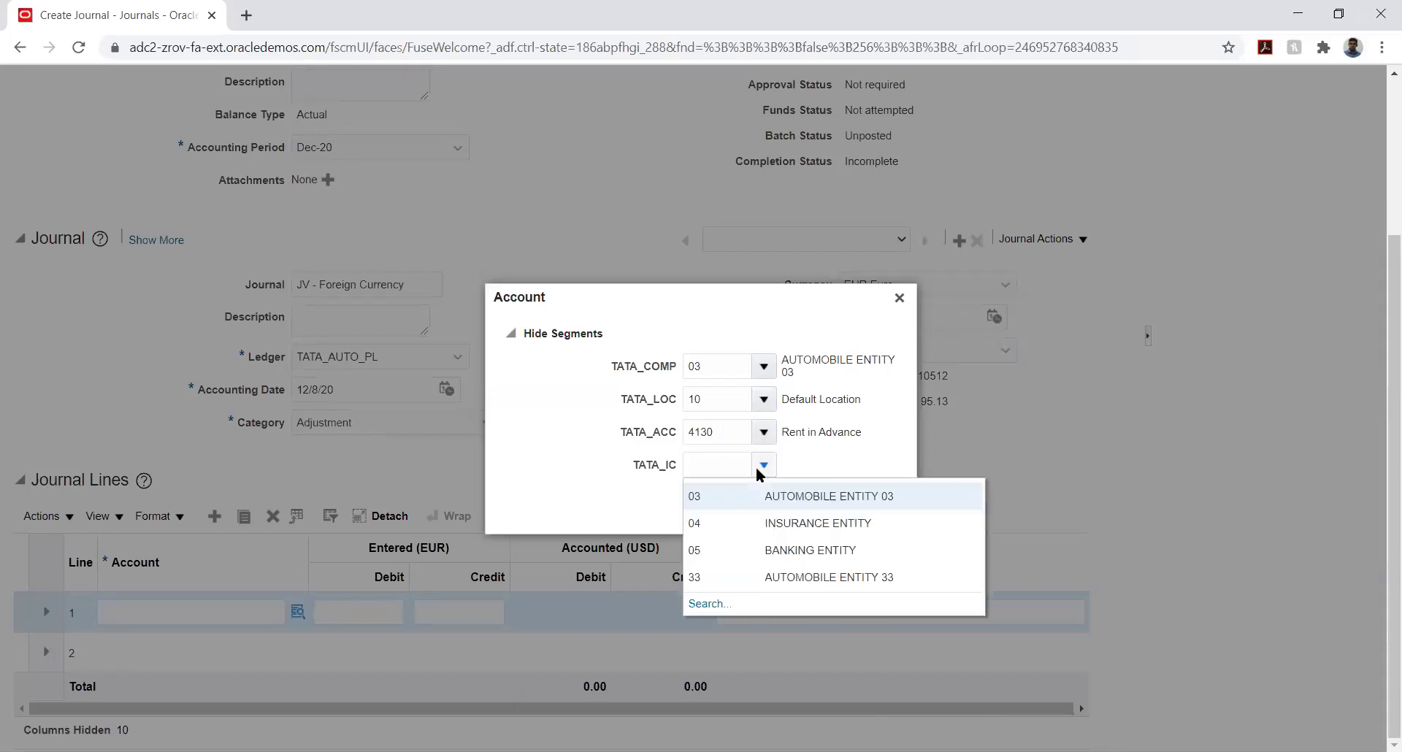
click(727, 495)
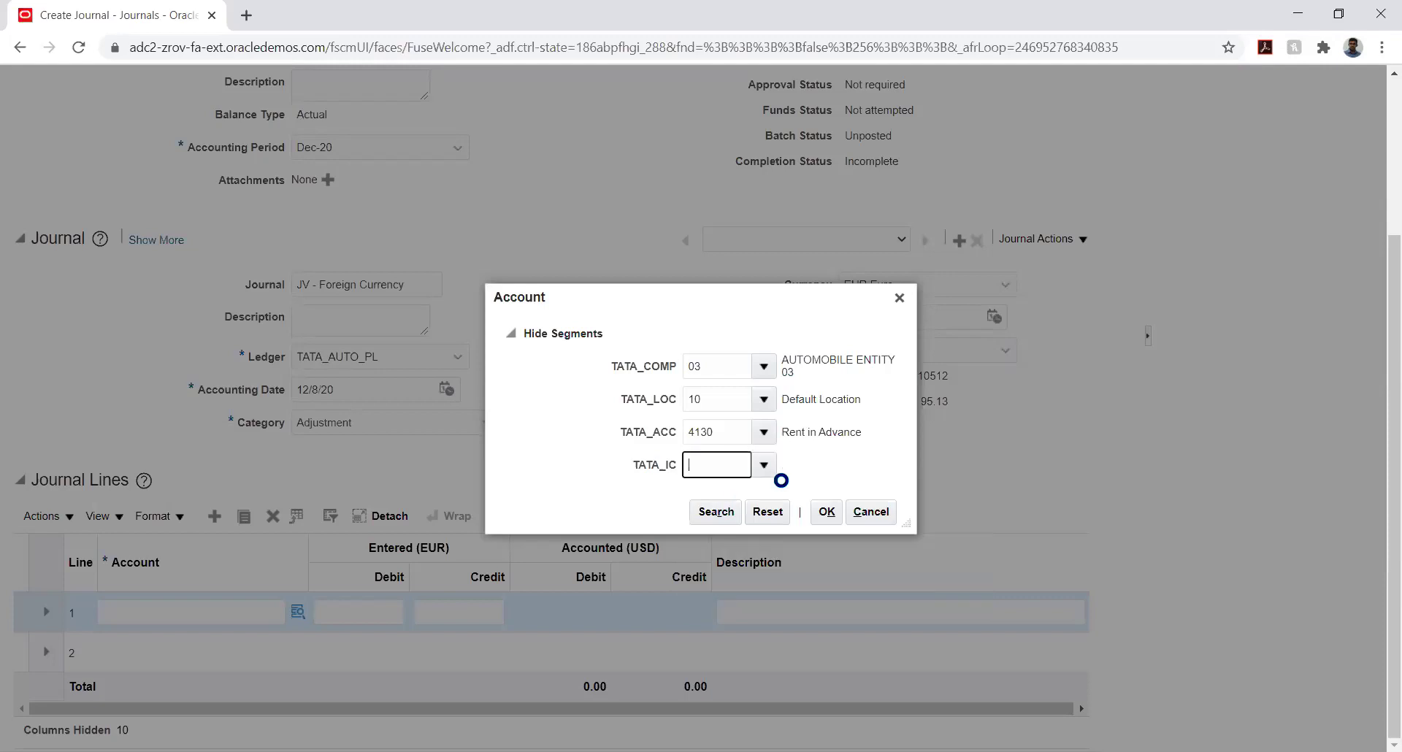
click(826, 511)
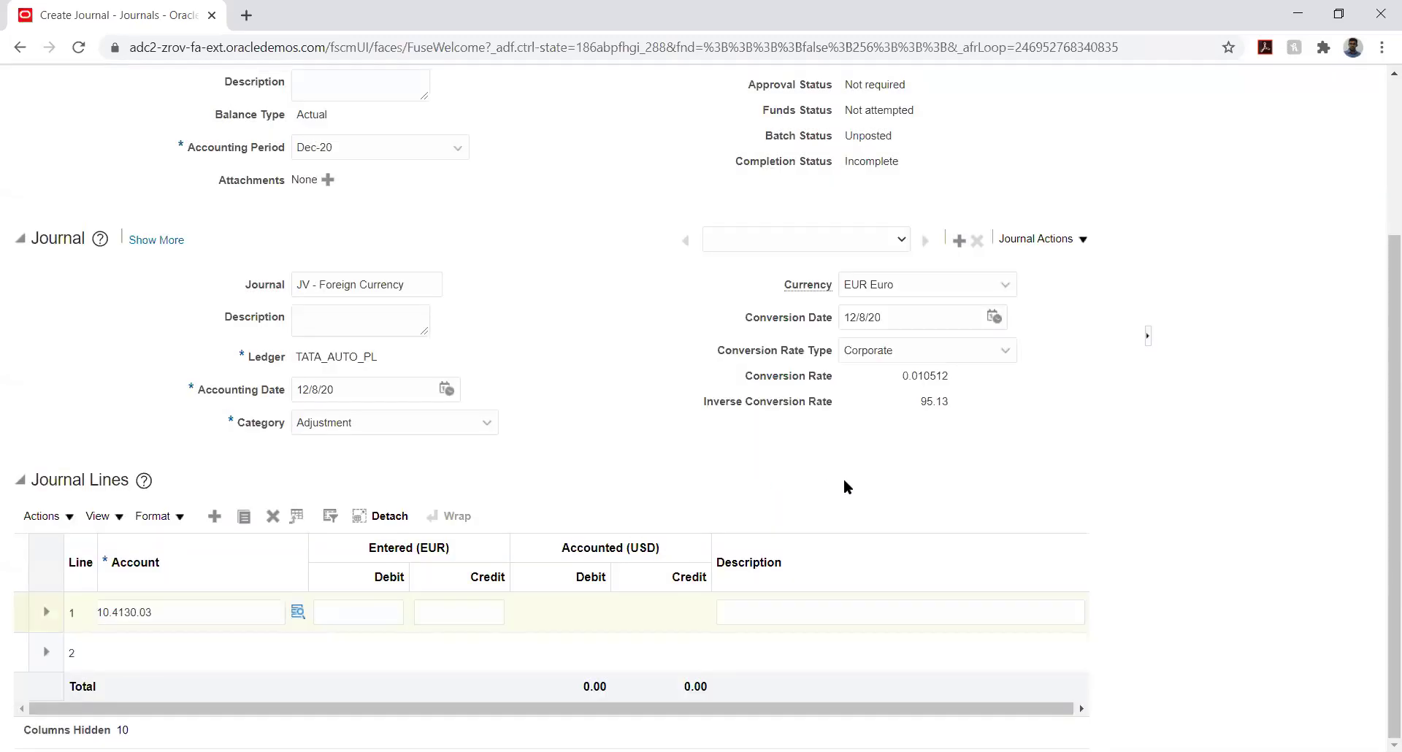
- Enter a debit of 10,000.00 EUR on journal line 1
click(367, 612)
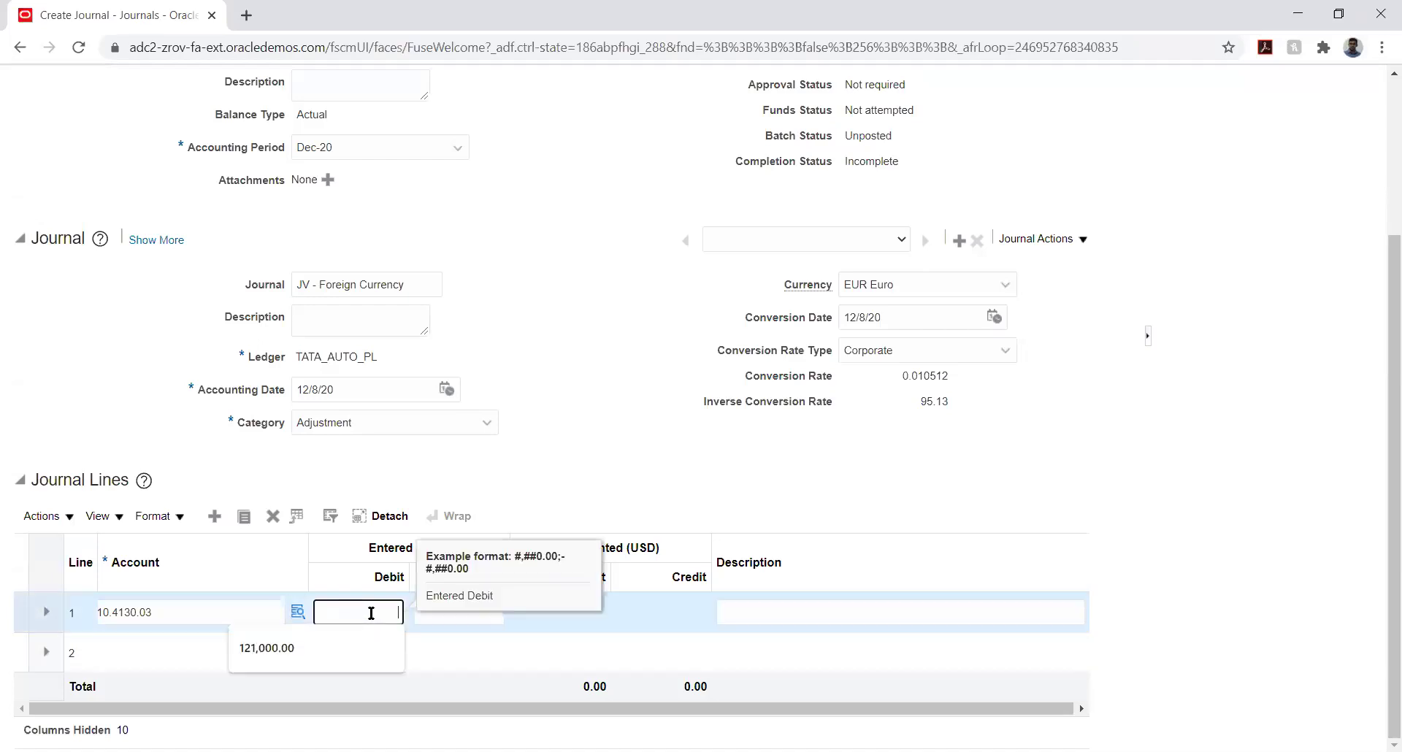
text(1000)
key(Tab)
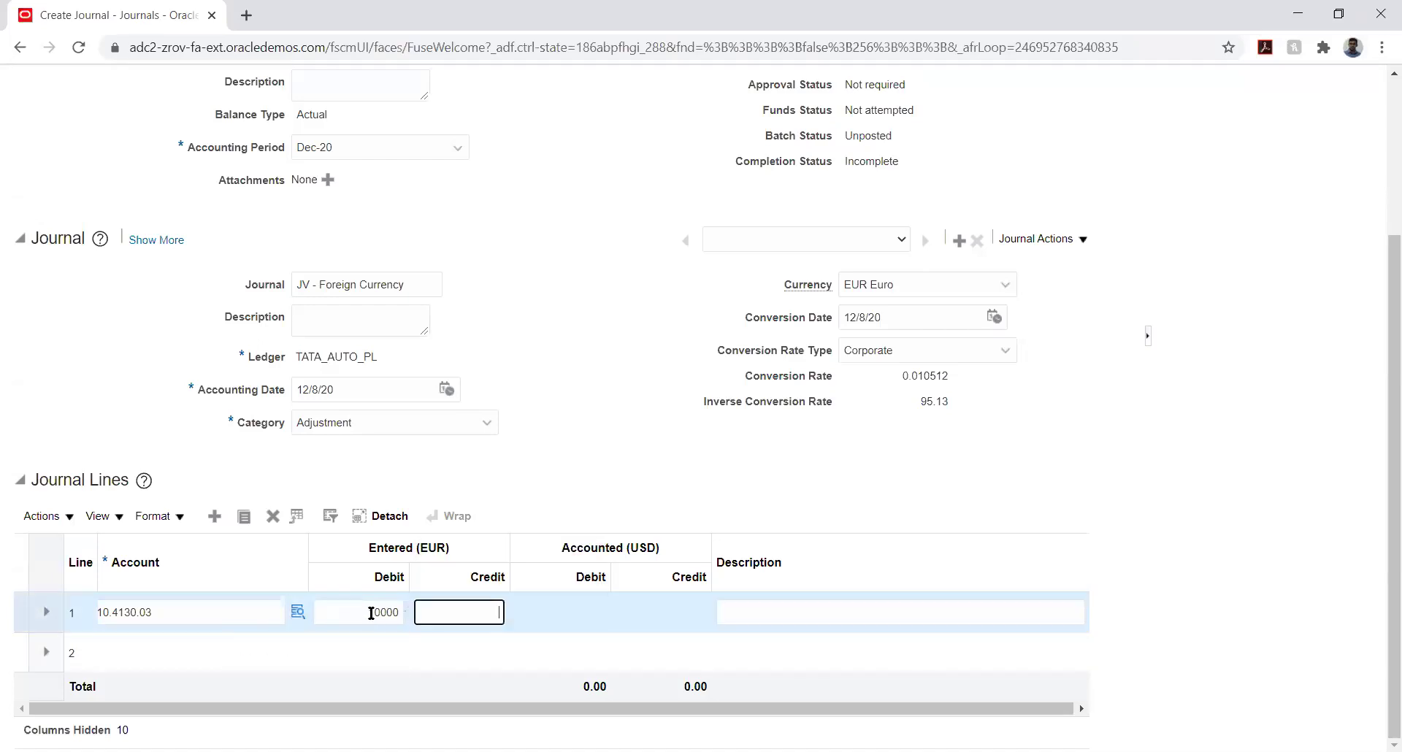
key(Tab)
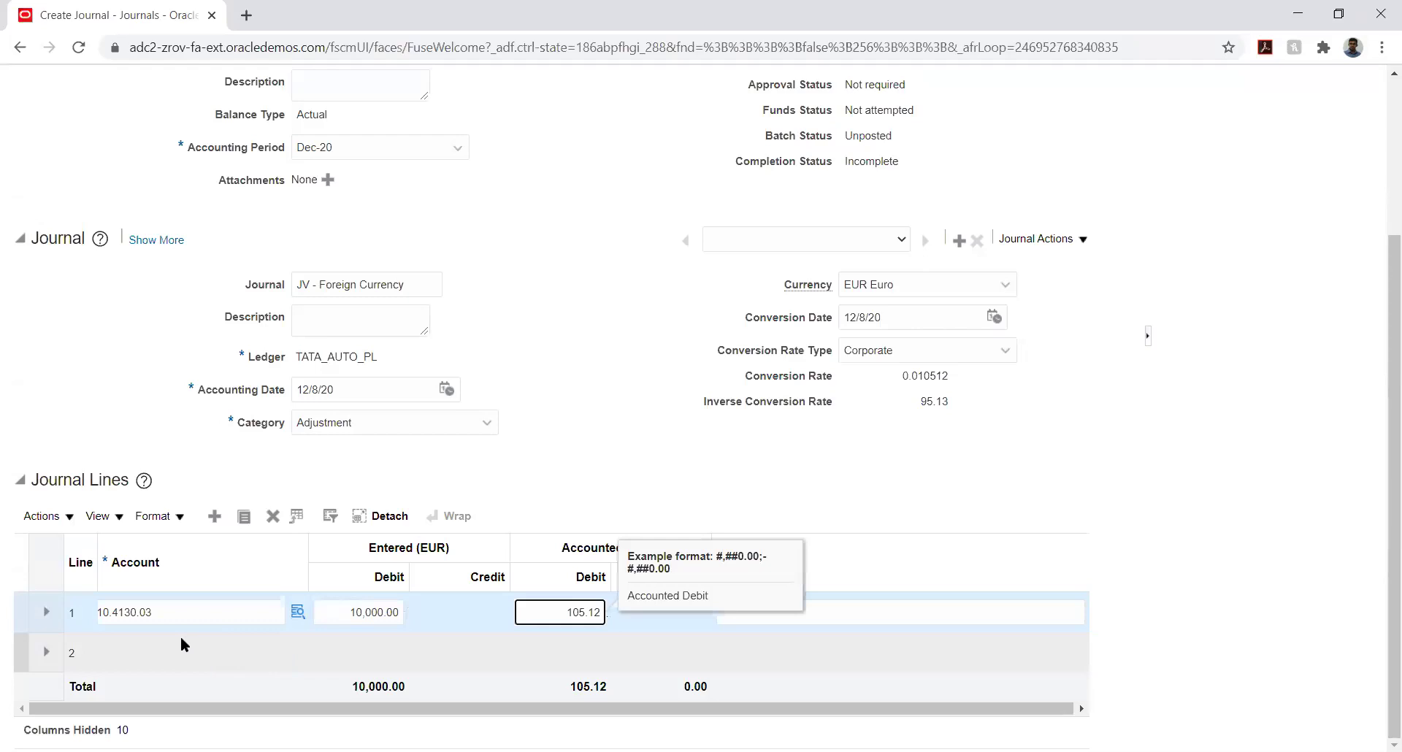
- Begin the account for journal line 2 with TATA_COMP 03 (AUTOMOBILE ENTITY 03) and TATA_LOC 10 (Default Location)
click(183, 643)
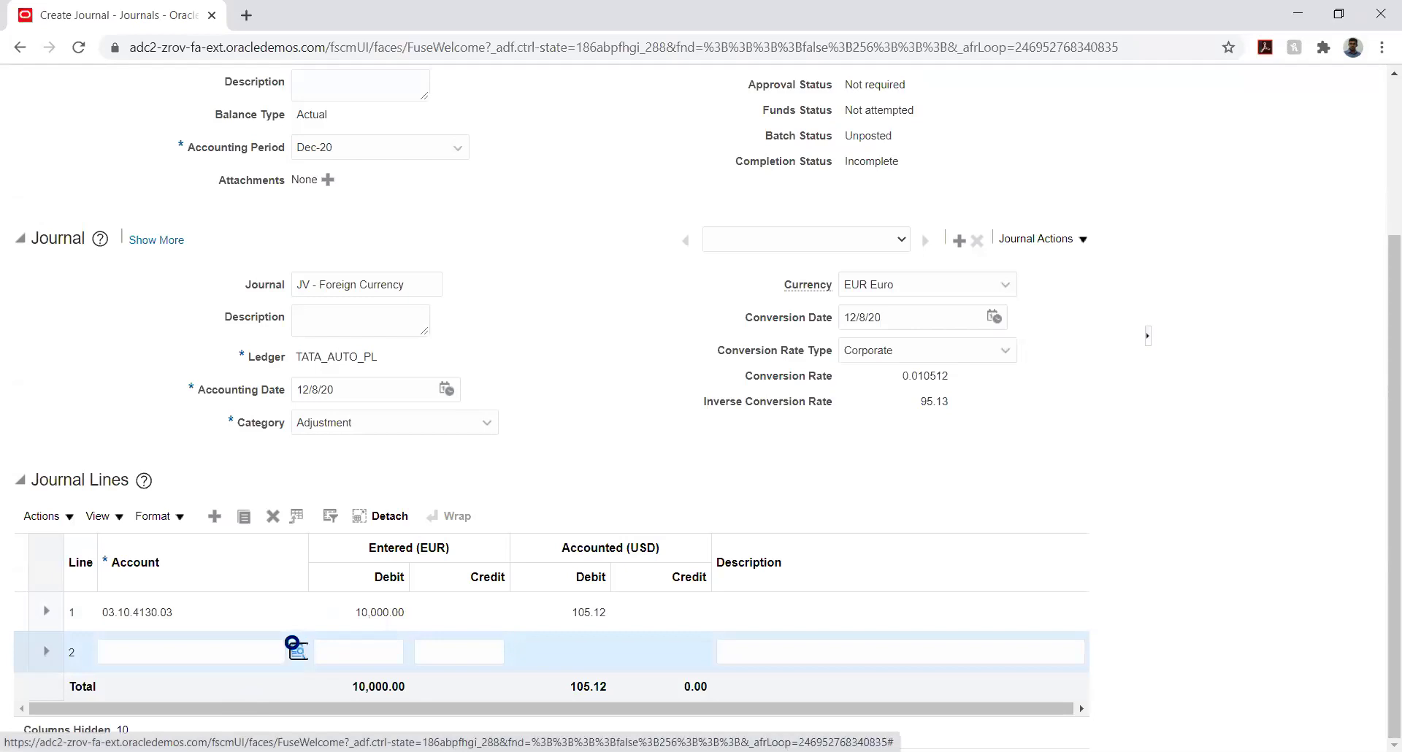
click(295, 648)
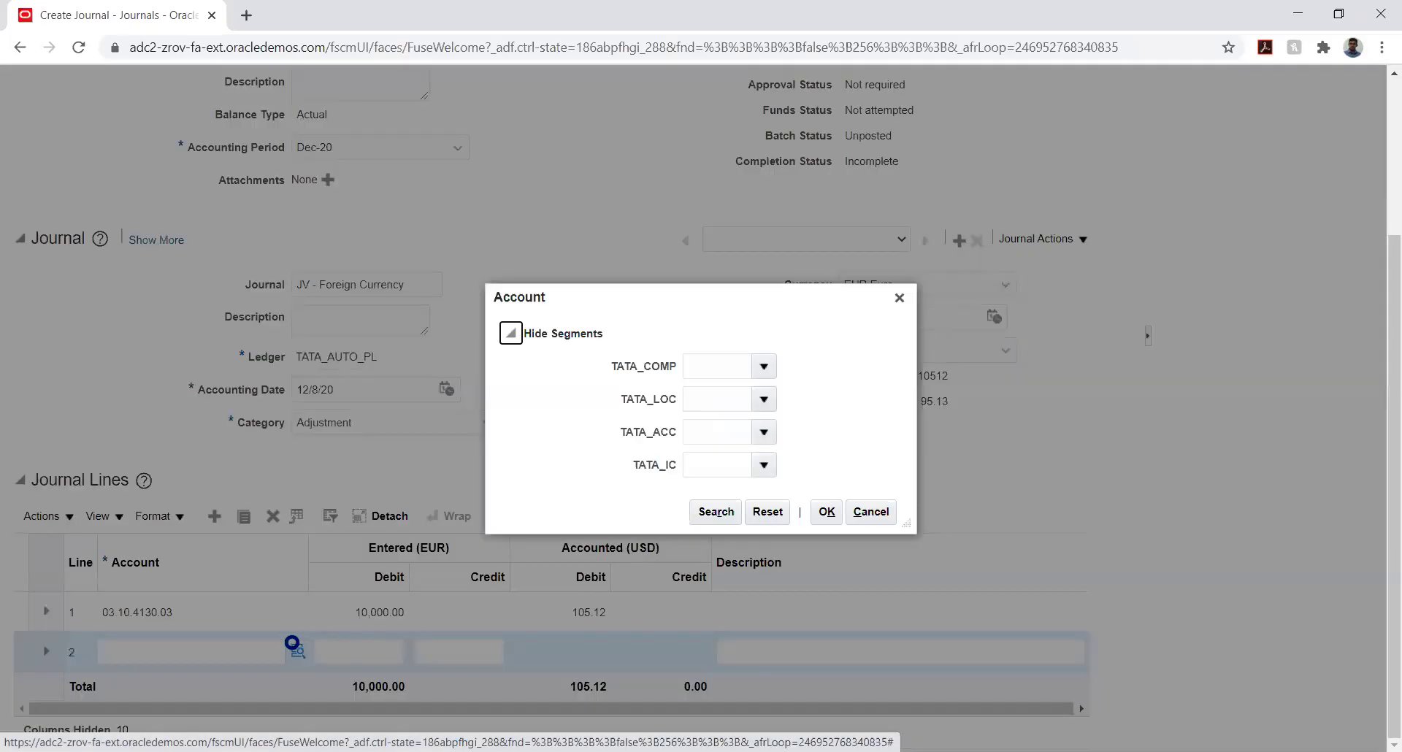
click(761, 367)
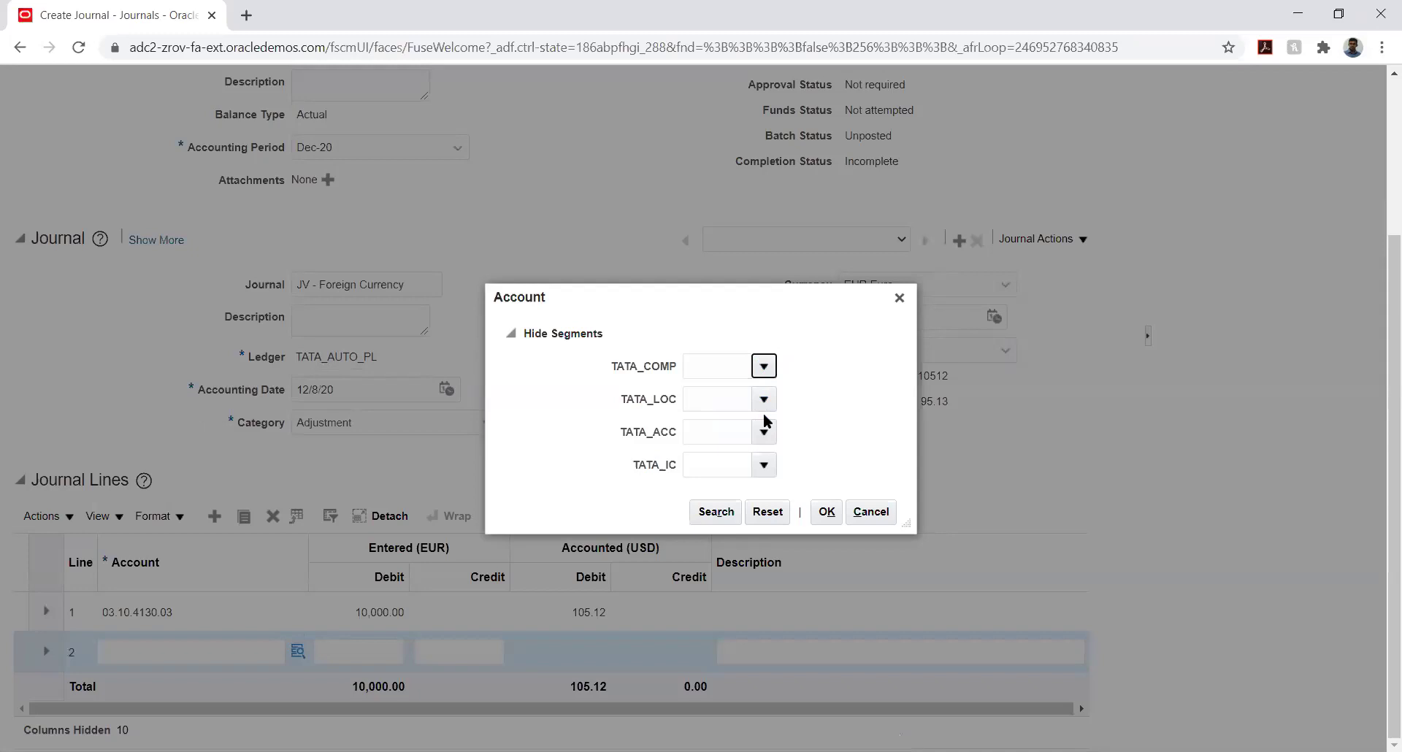
click(709, 397)
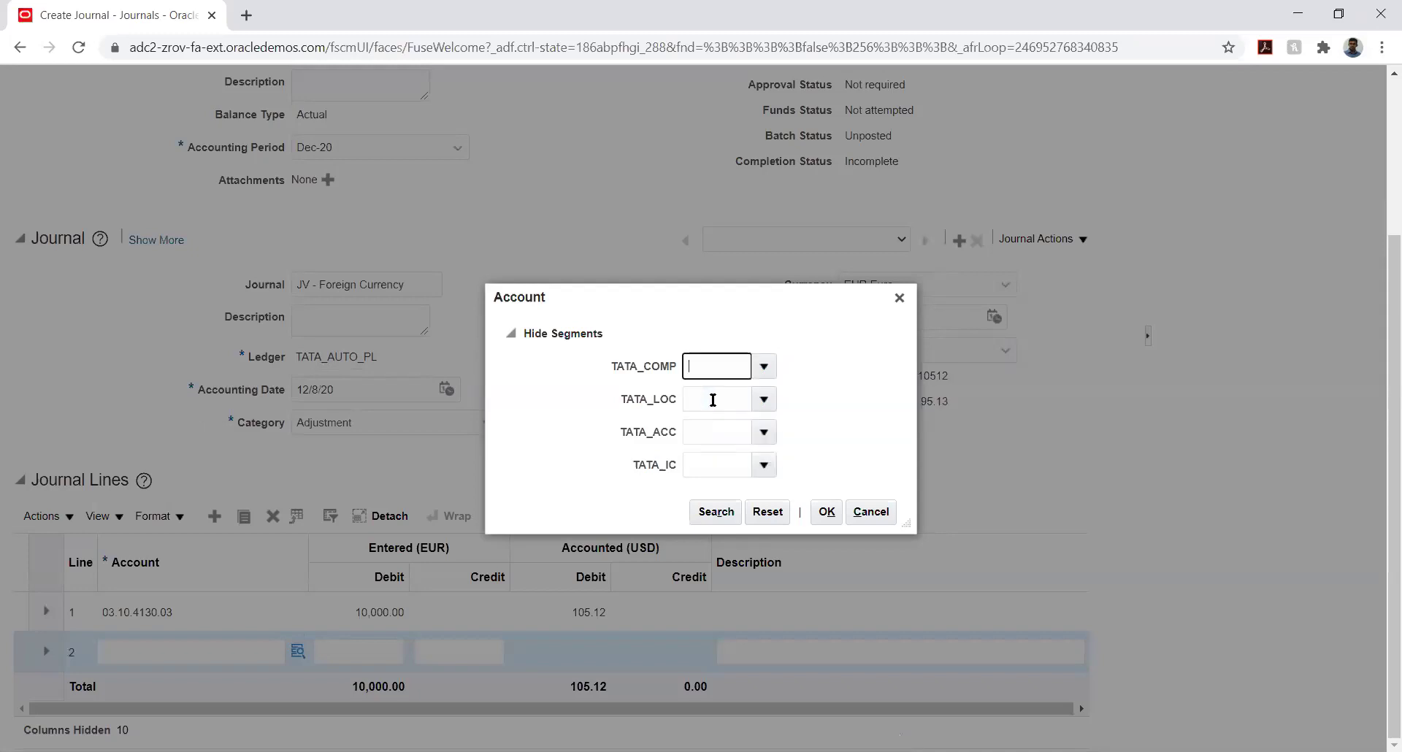
click(763, 400)
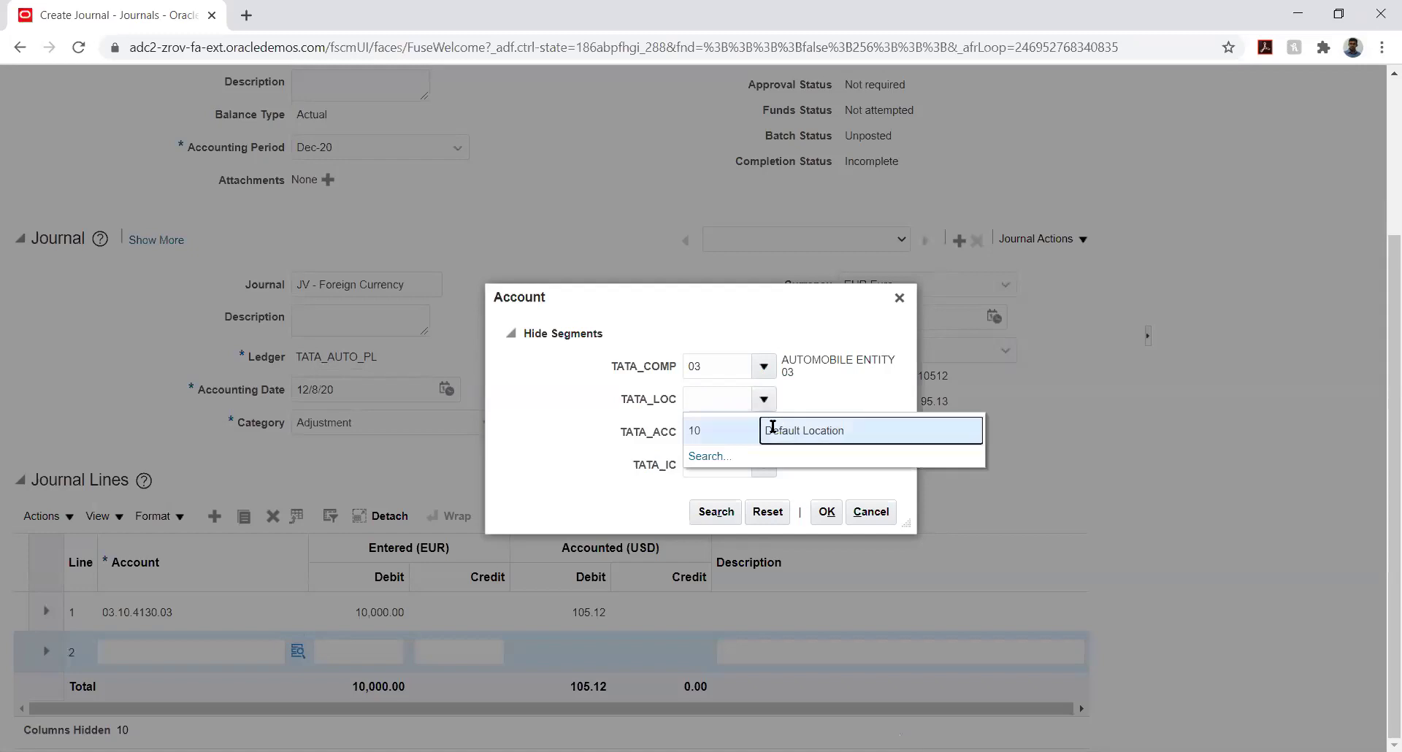
click(767, 430)
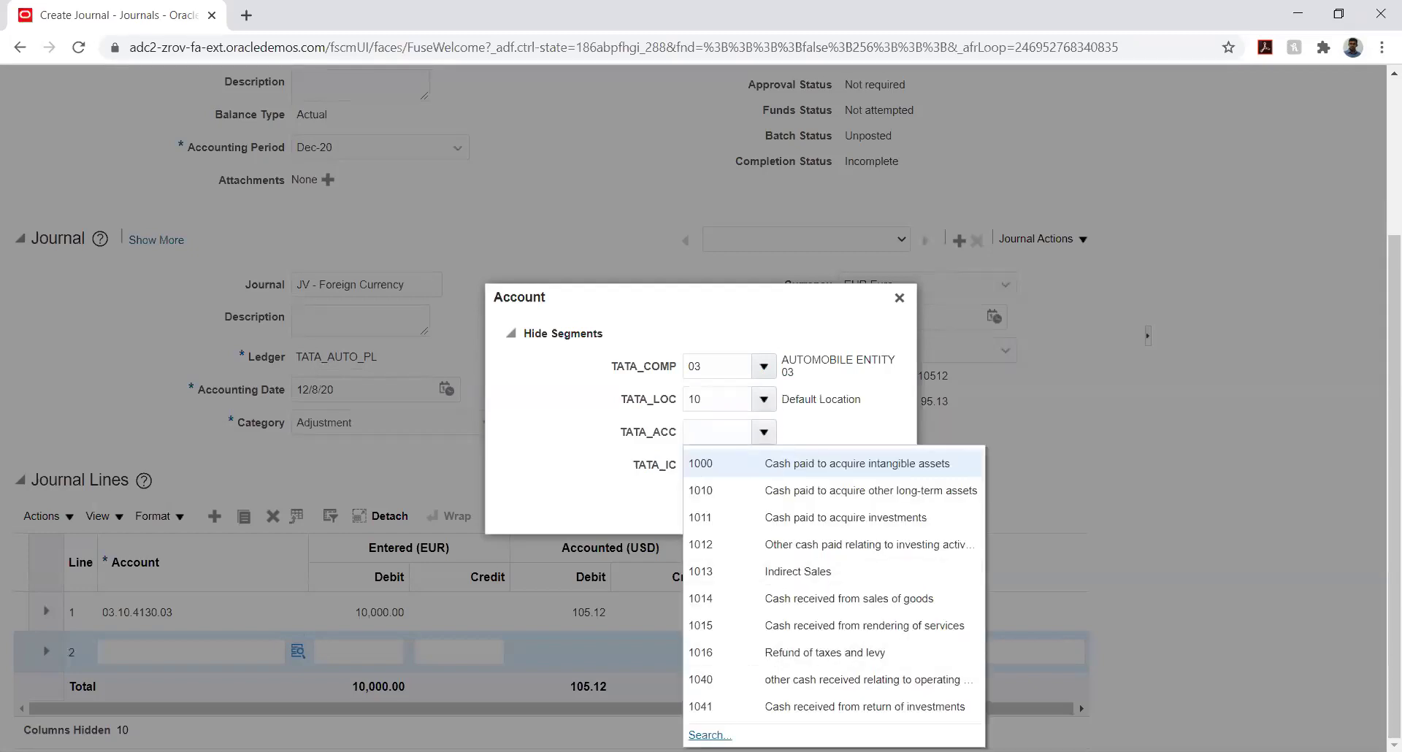
- Search the TATA_ACC values by description for %cash% and choose 1223 Cash for line 2
click(710, 735)
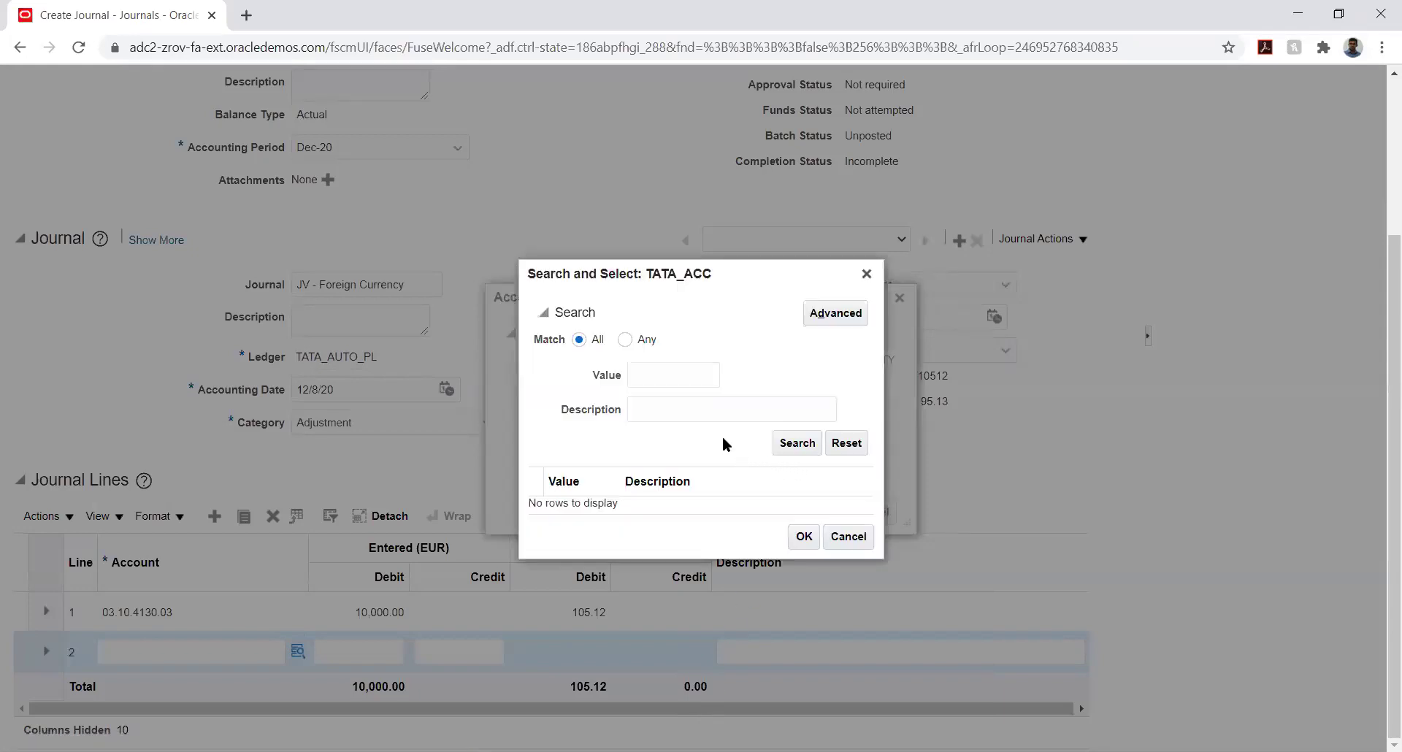
click(708, 408)
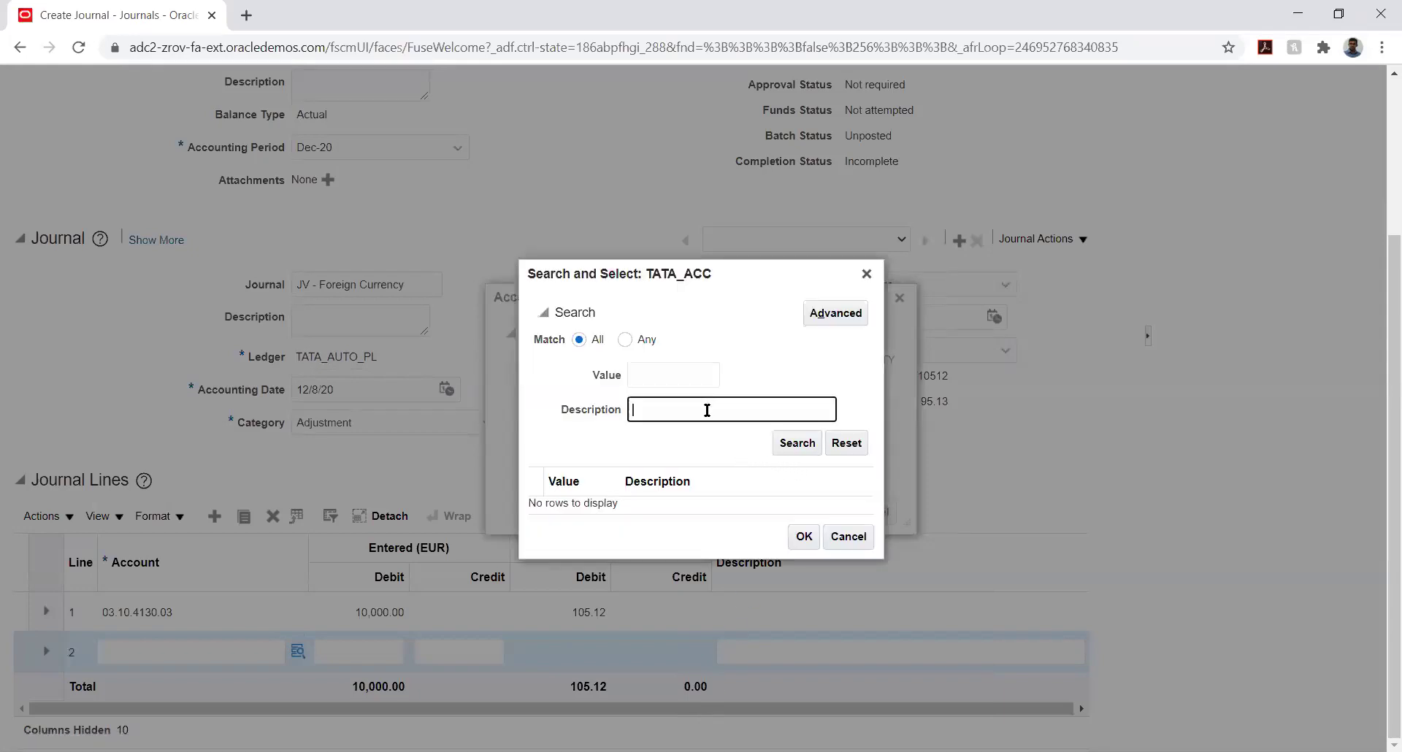
text(%cash%)
key(Return)
scroll(715, 475, down, 3)
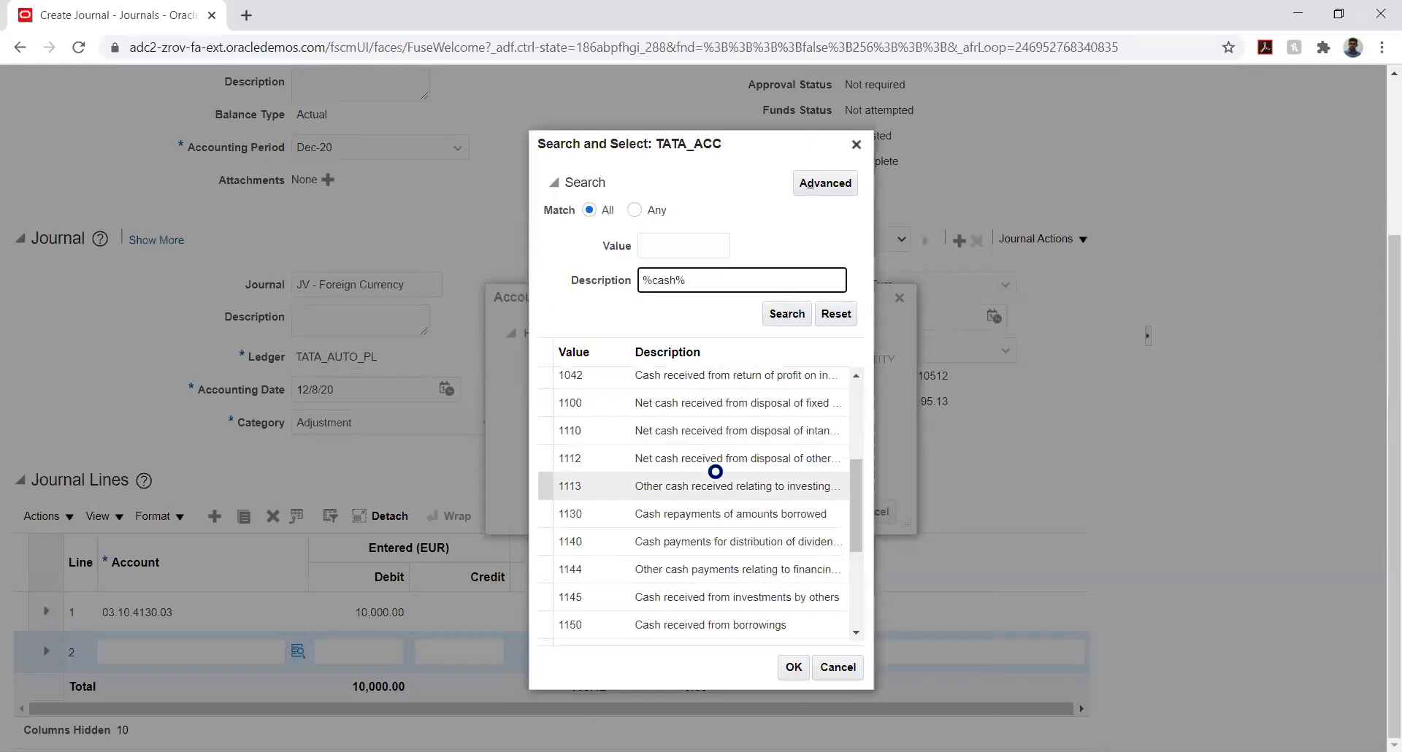
scroll(715, 474, down, 3)
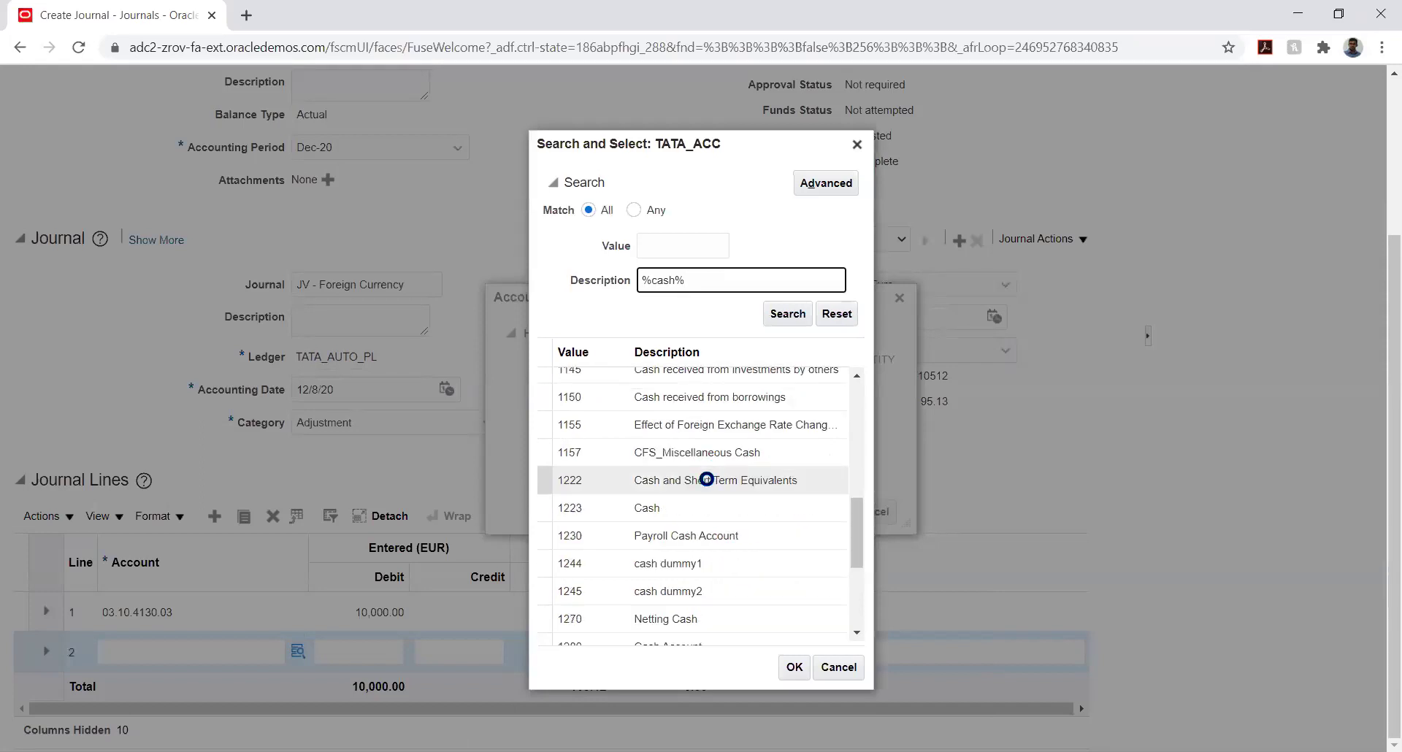
click(660, 502)
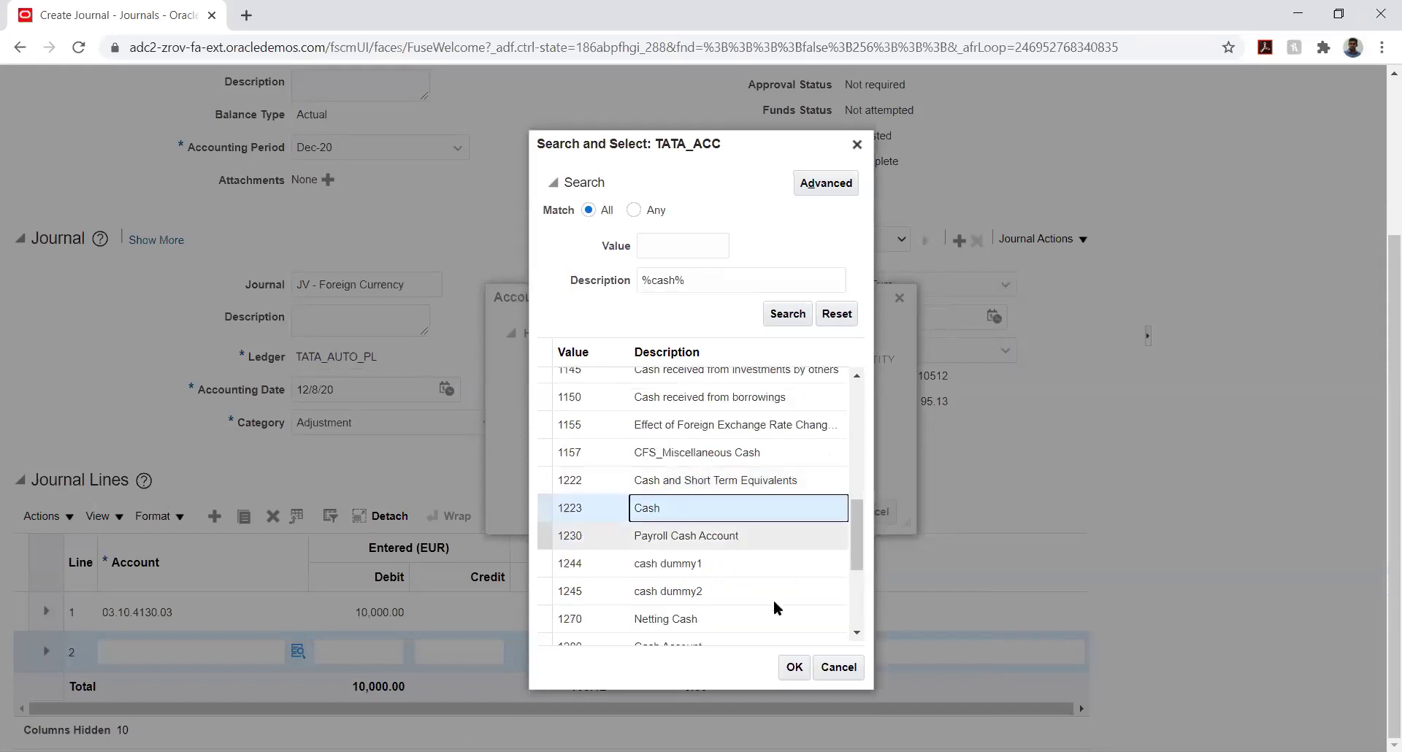
click(784, 667)
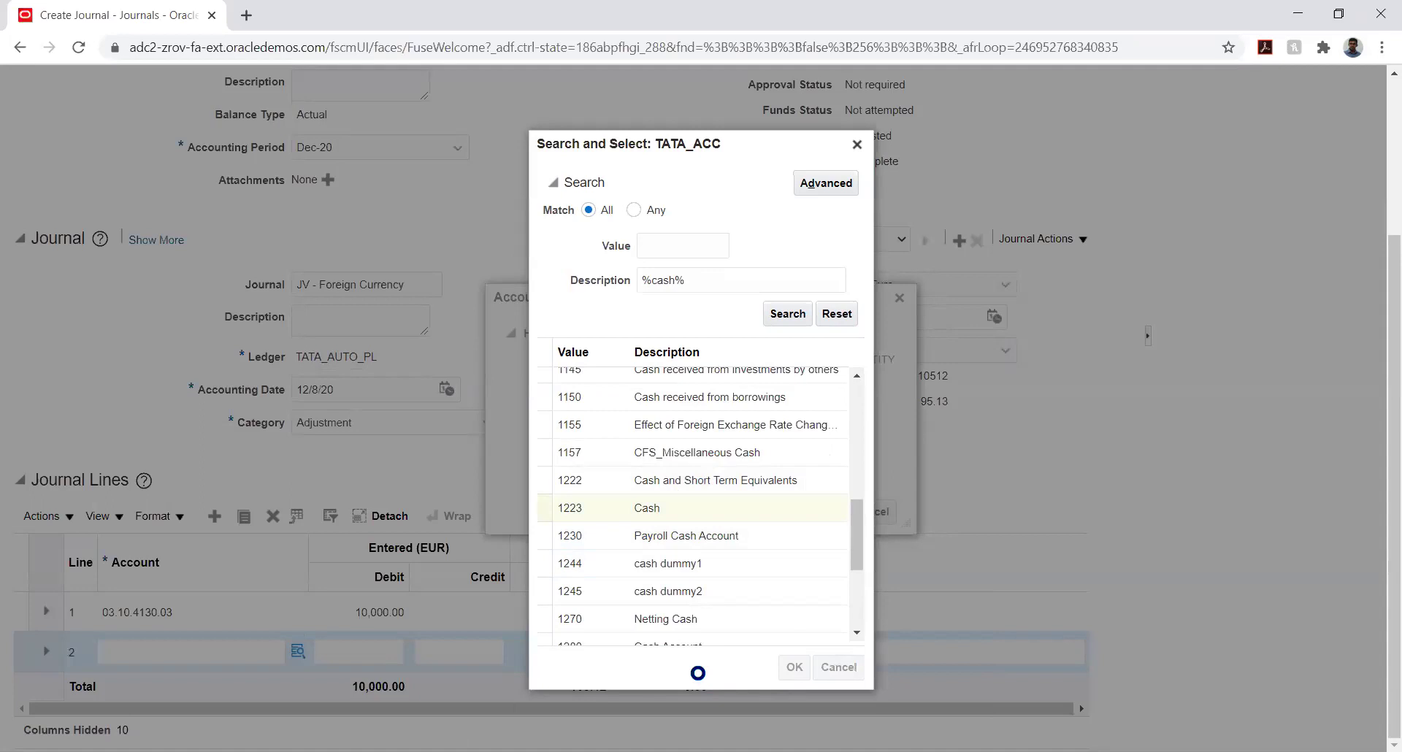
- Set journal line 2's TATA_IC segment to 03 and accept the account combination
click(762, 465)
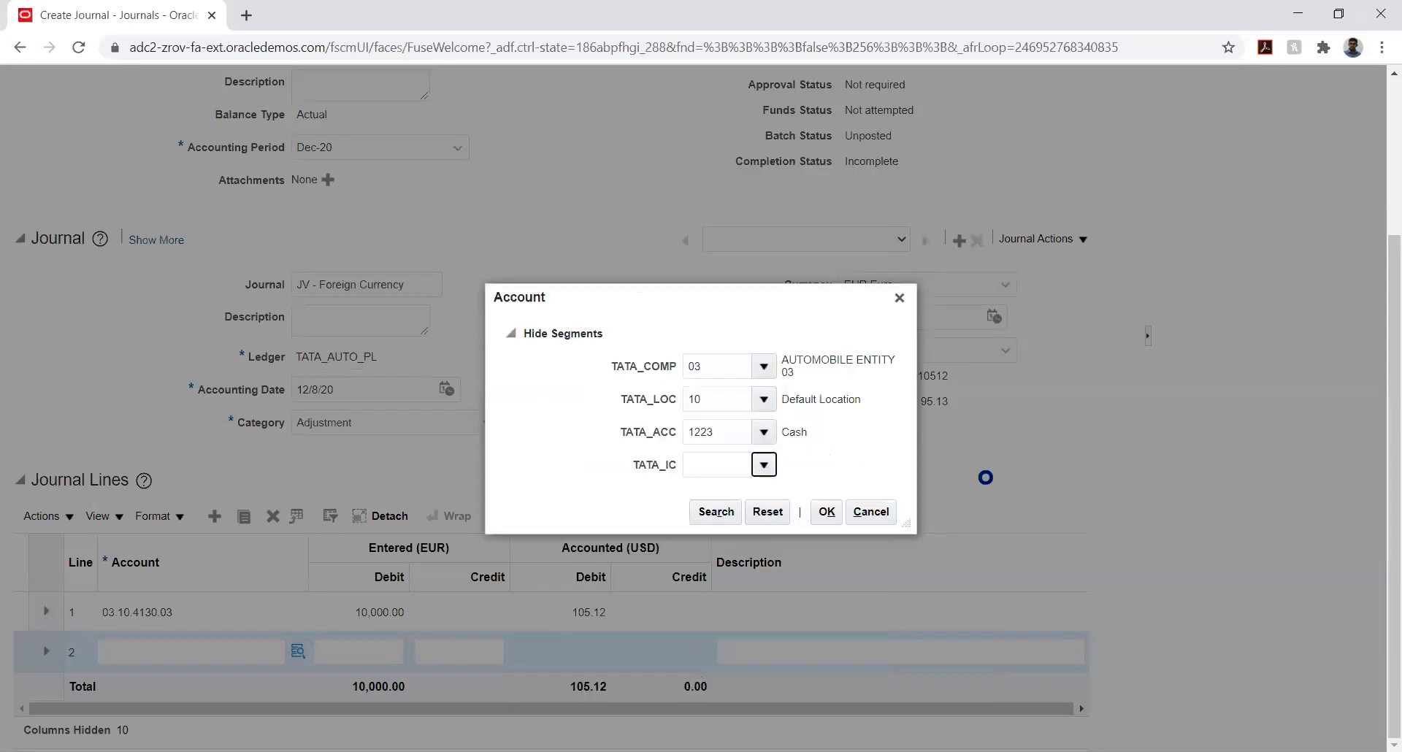
click(817, 497)
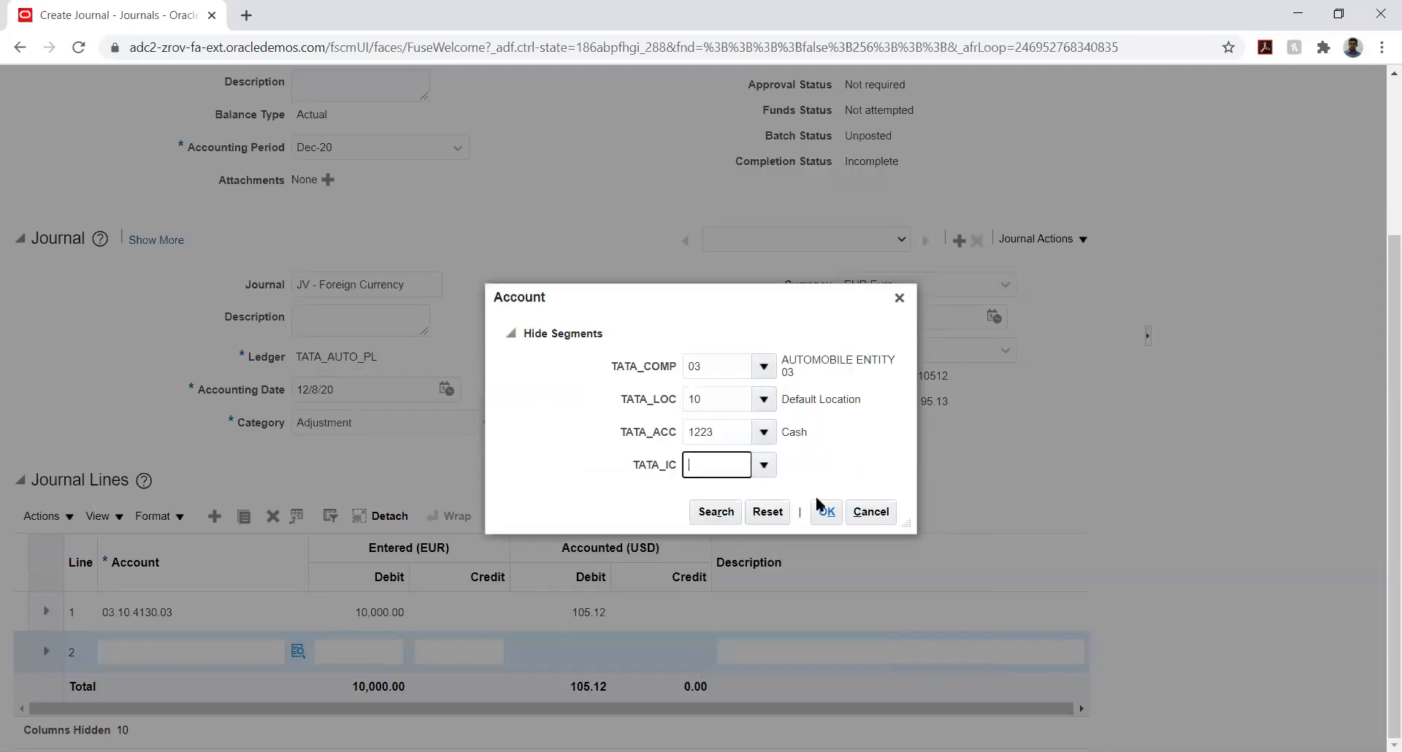
click(826, 511)
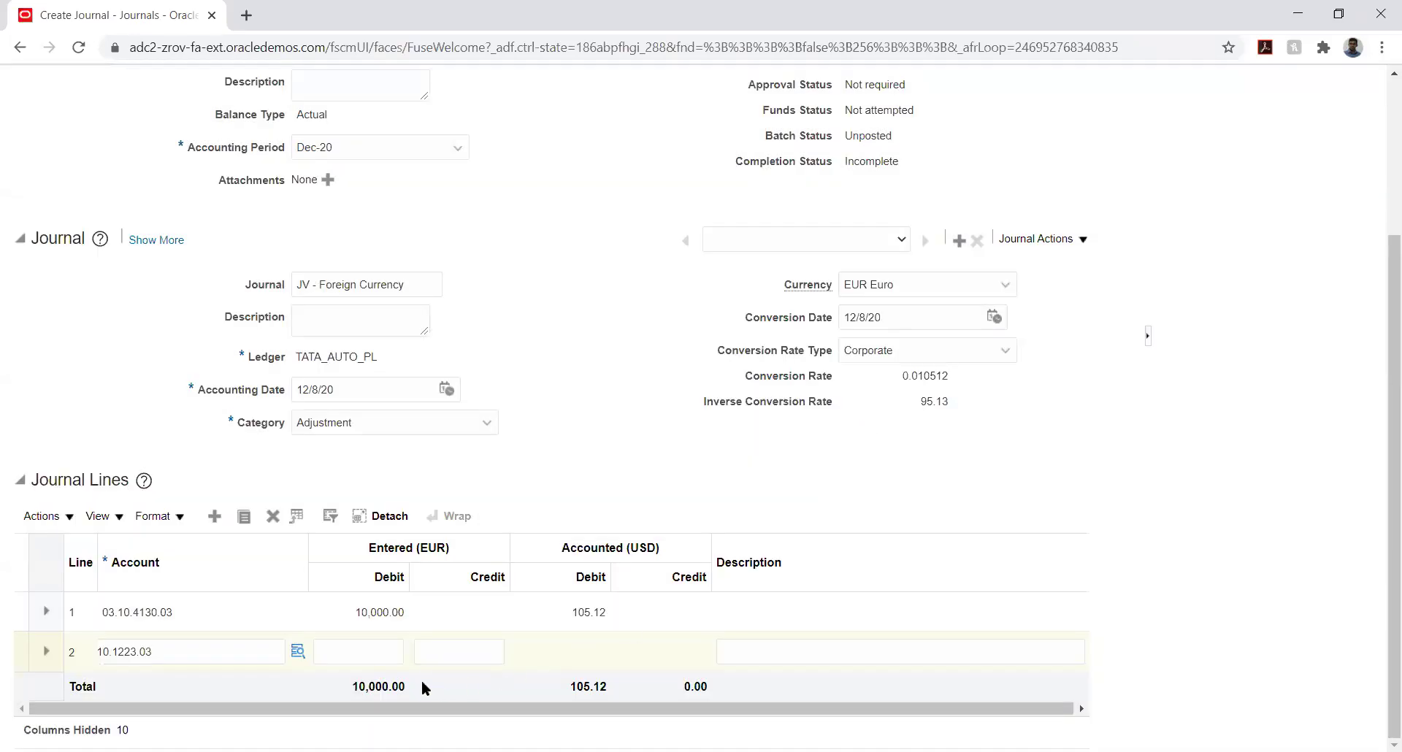
- Enter a credit of 10,000.00 EUR on journal line 2
click(455, 644)
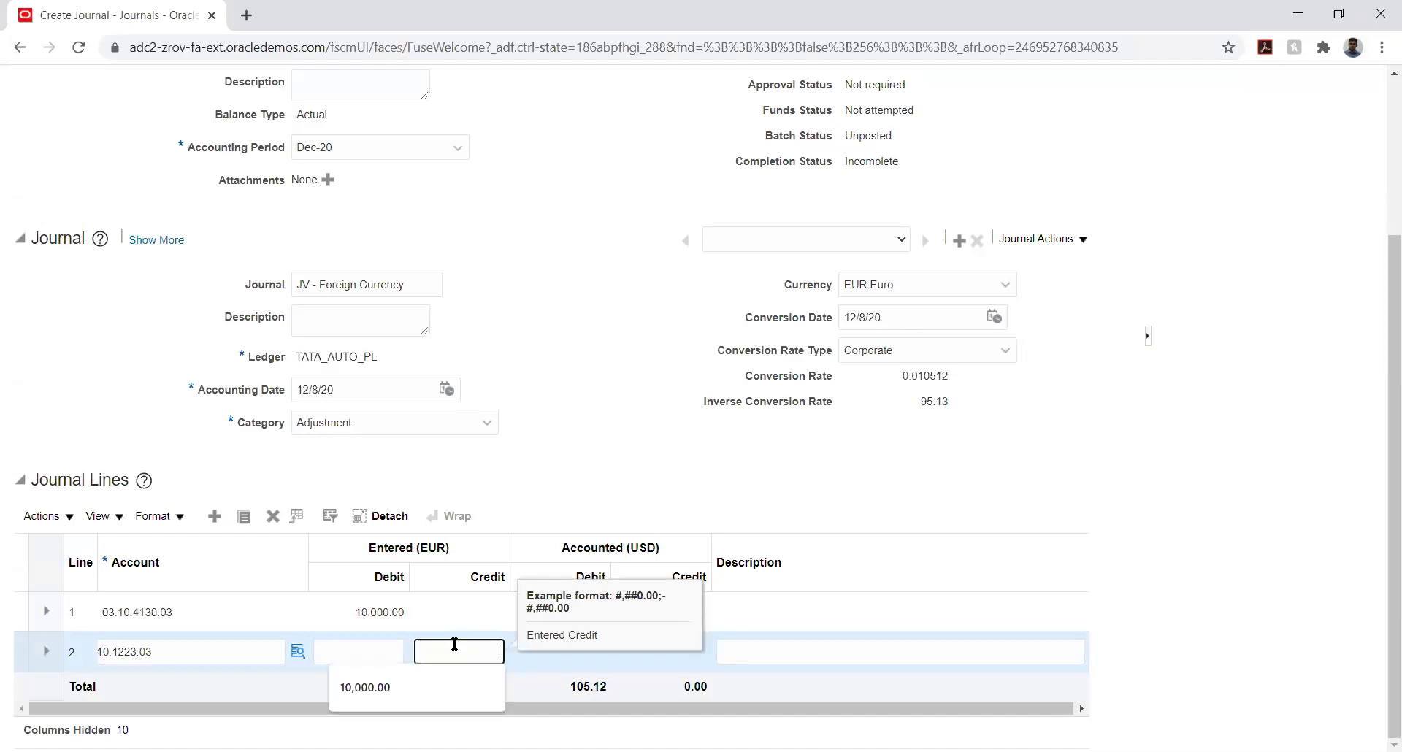
text(10000)
key(Tab)
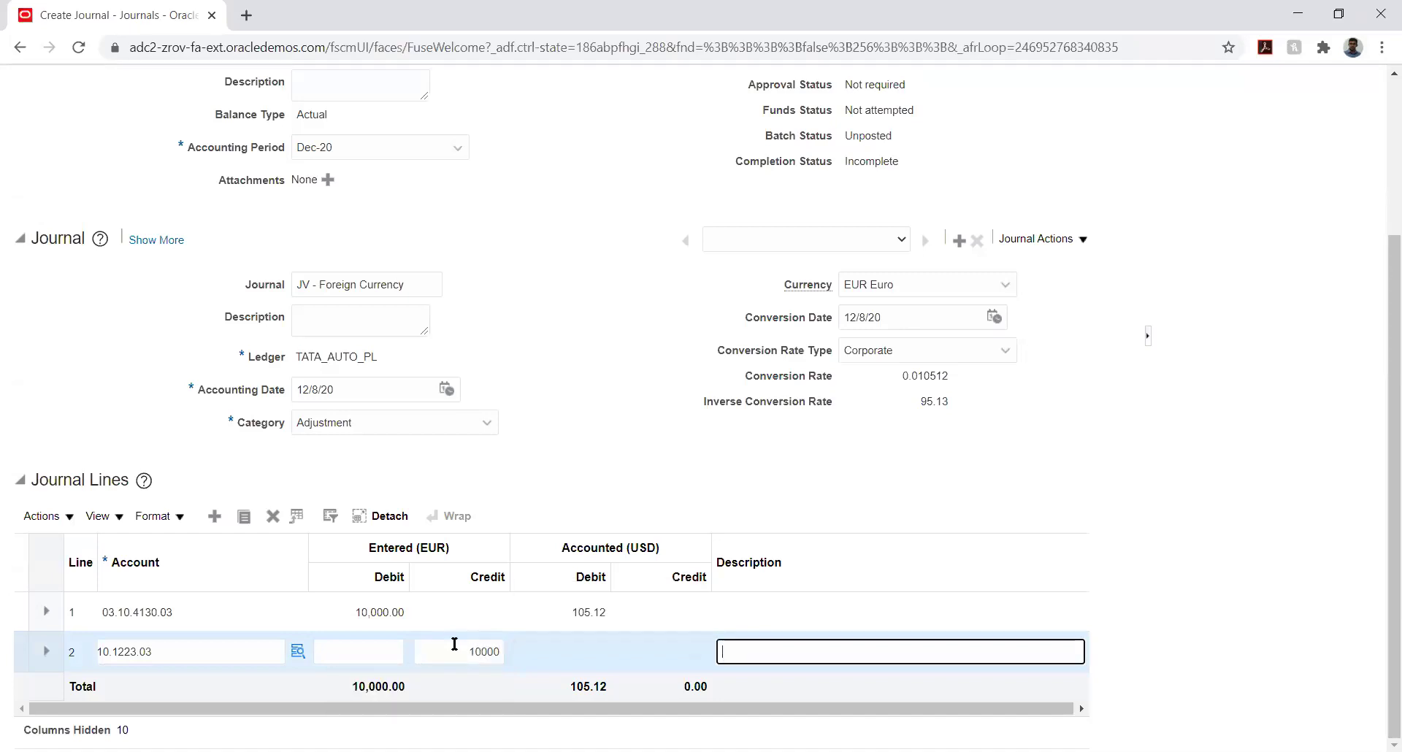
click(681, 479)
scroll(1381, 458, up, 1)
scroll(1381, 458, down, 1)
scroll(1377, 409, up, 3)
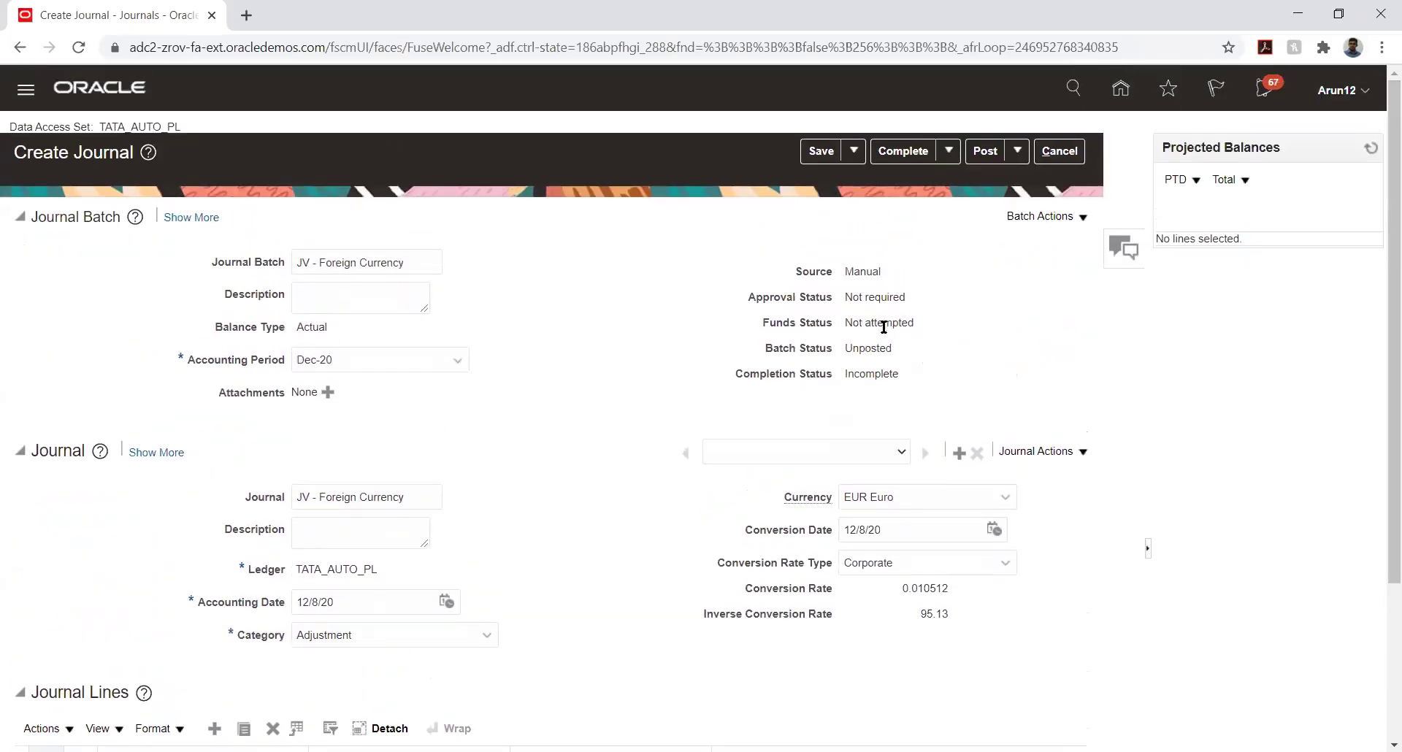
scroll(993, 375, down, 3)
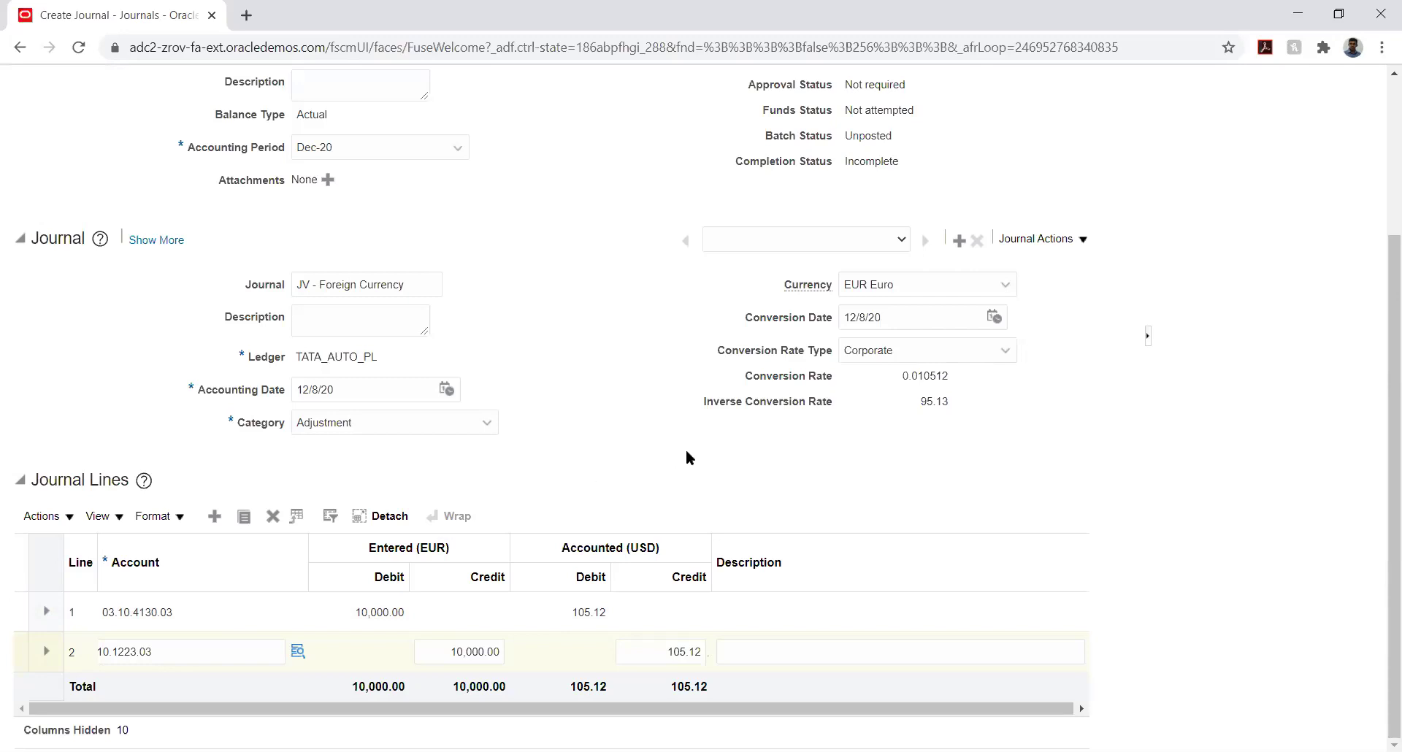
- Try TATA_RATE as the journal's conversion rate type and set it back to Corporate
click(949, 353)
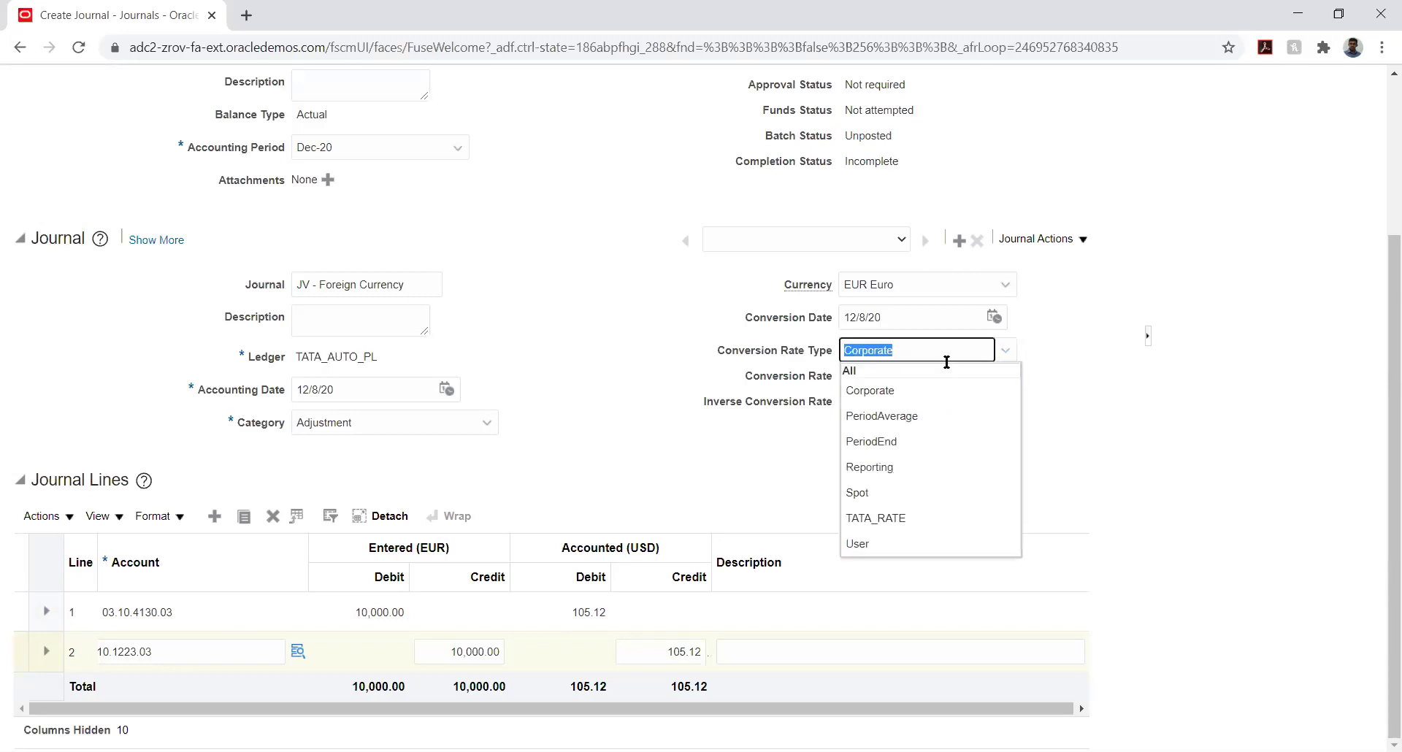
click(914, 510)
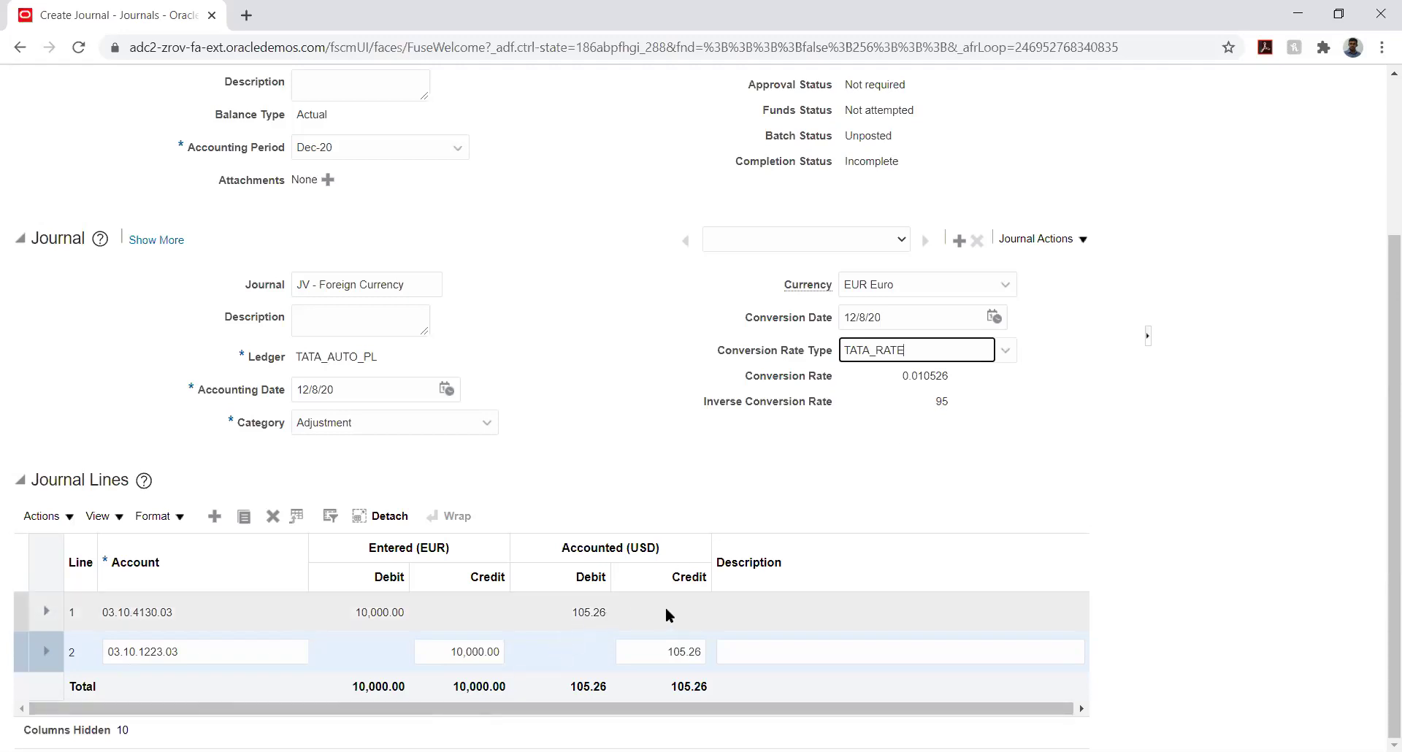
click(1000, 351)
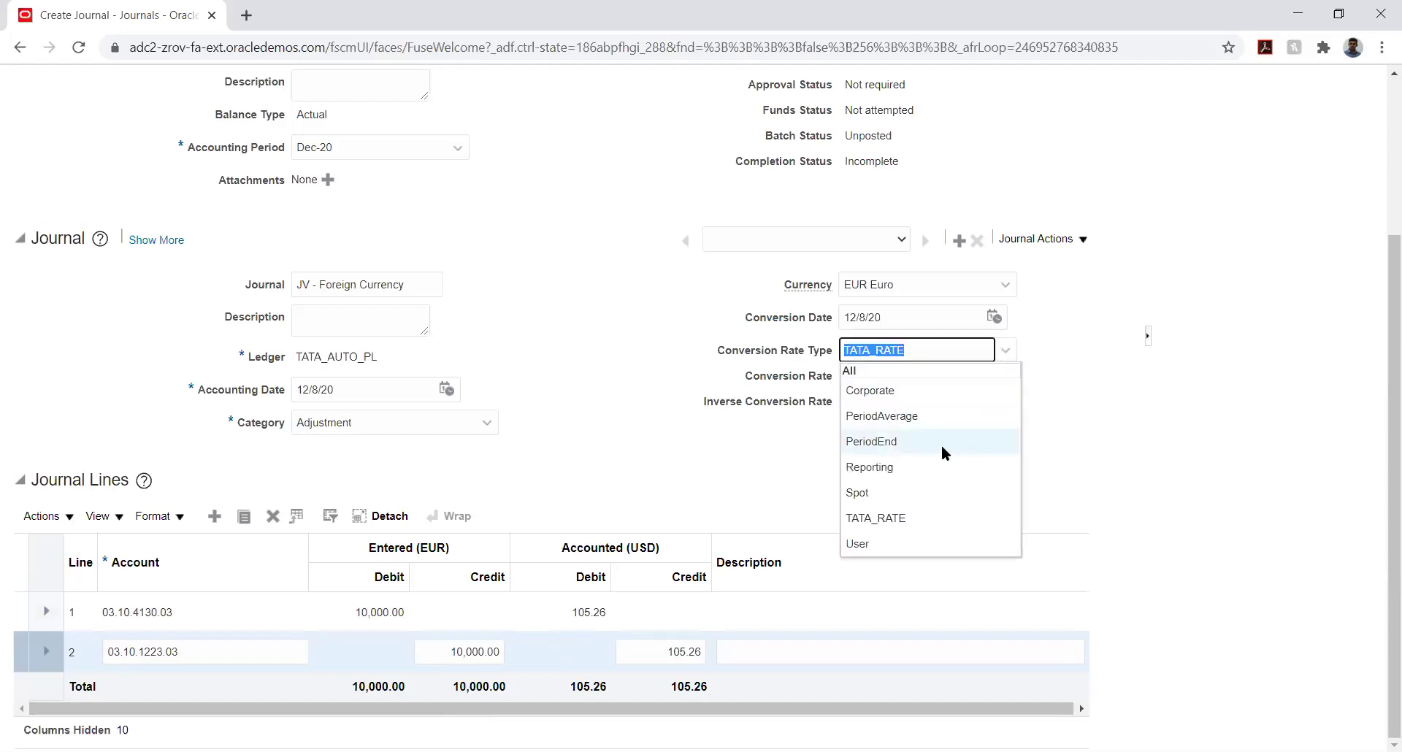
click(887, 391)
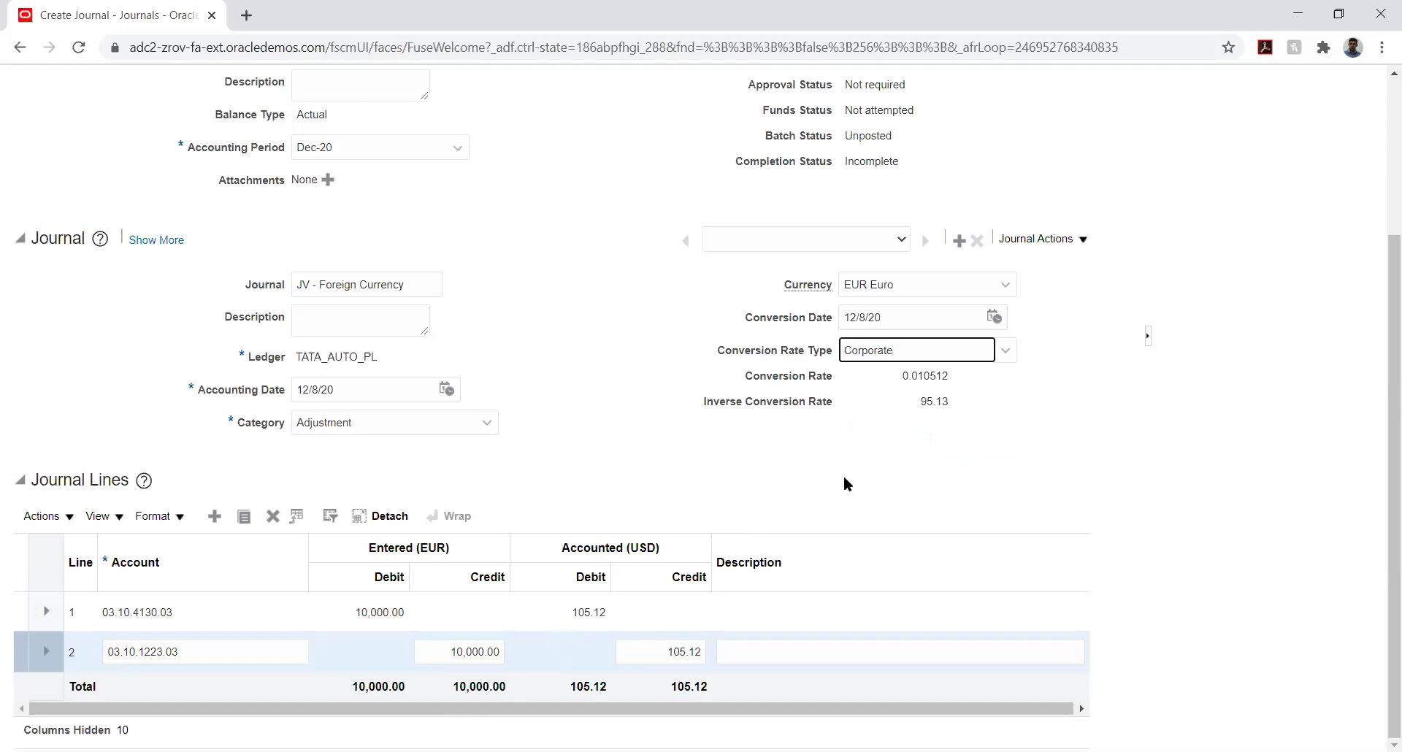
click(592, 398)
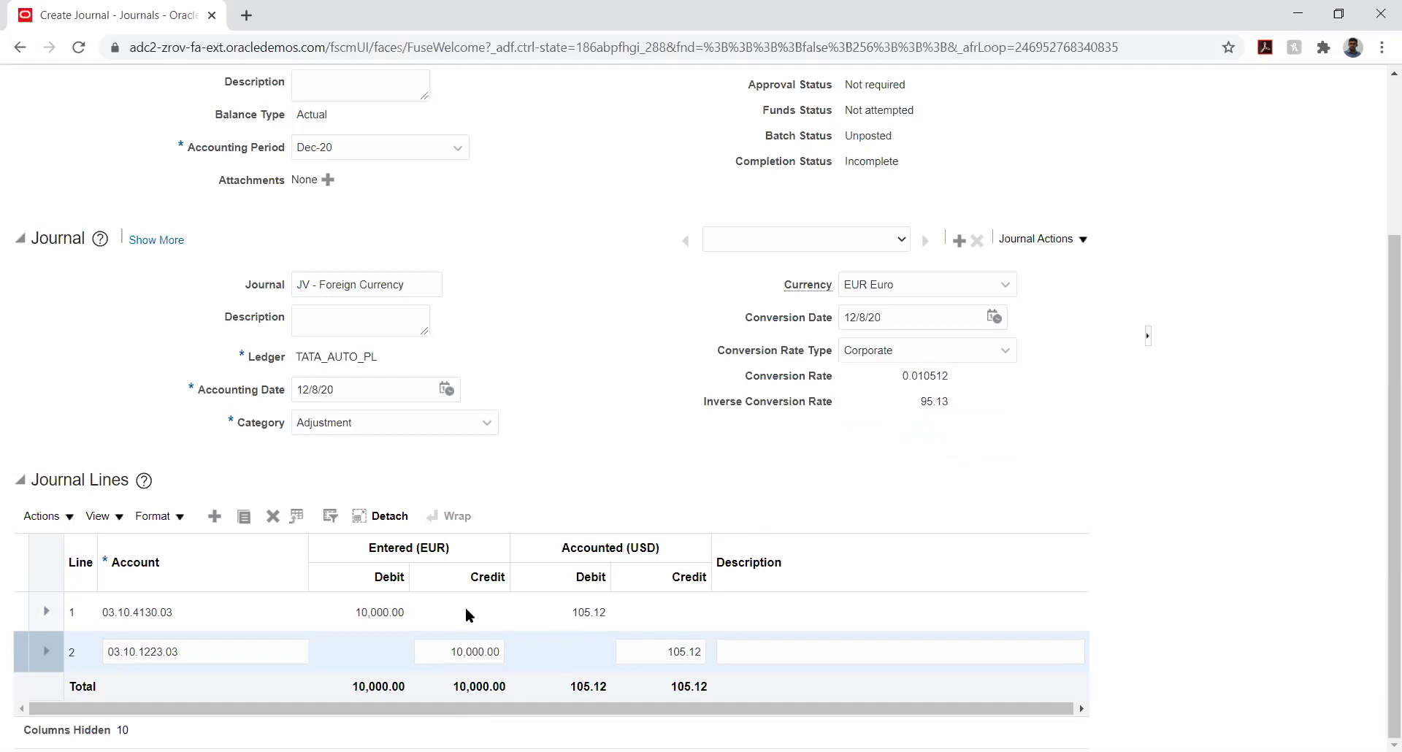
- Post the JV - Foreign Currency journal and acknowledge the submission confirmation
scroll(1167, 356, up, 3)
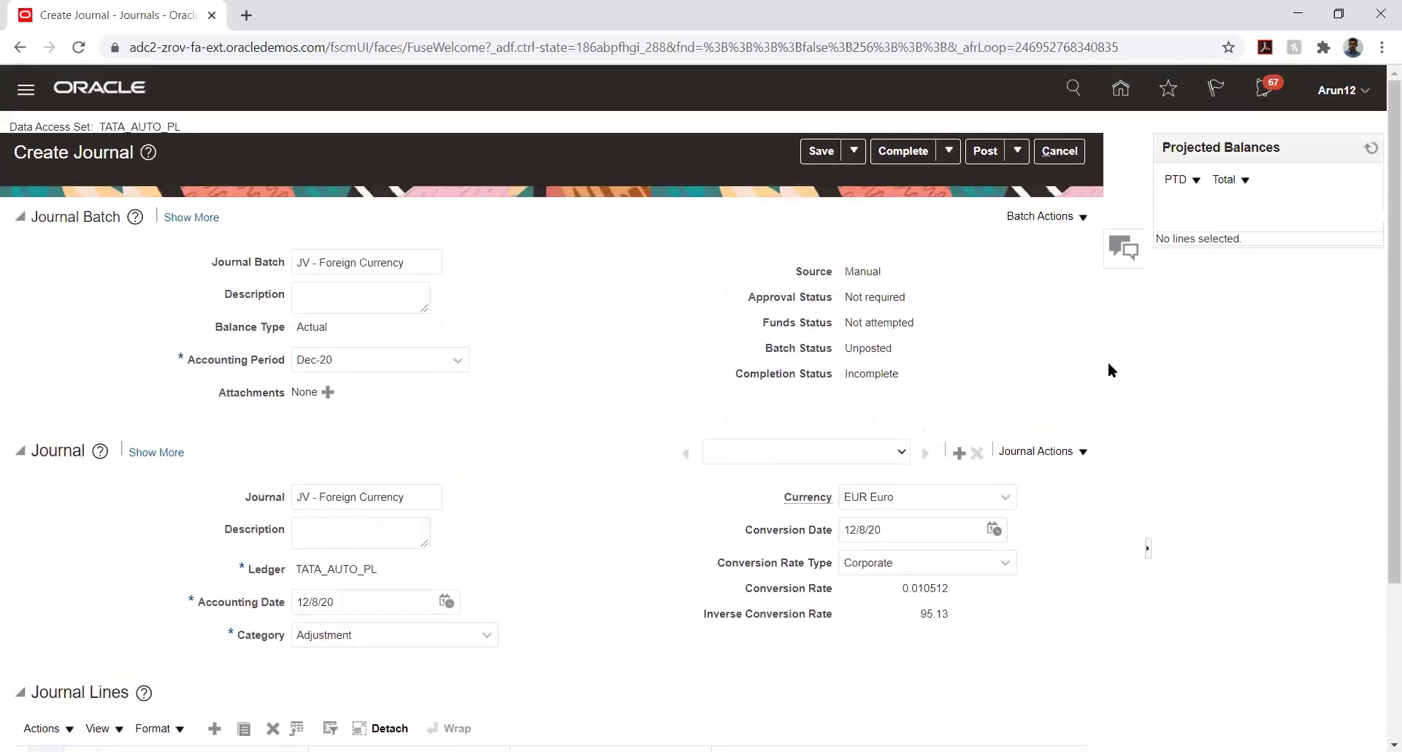
click(985, 150)
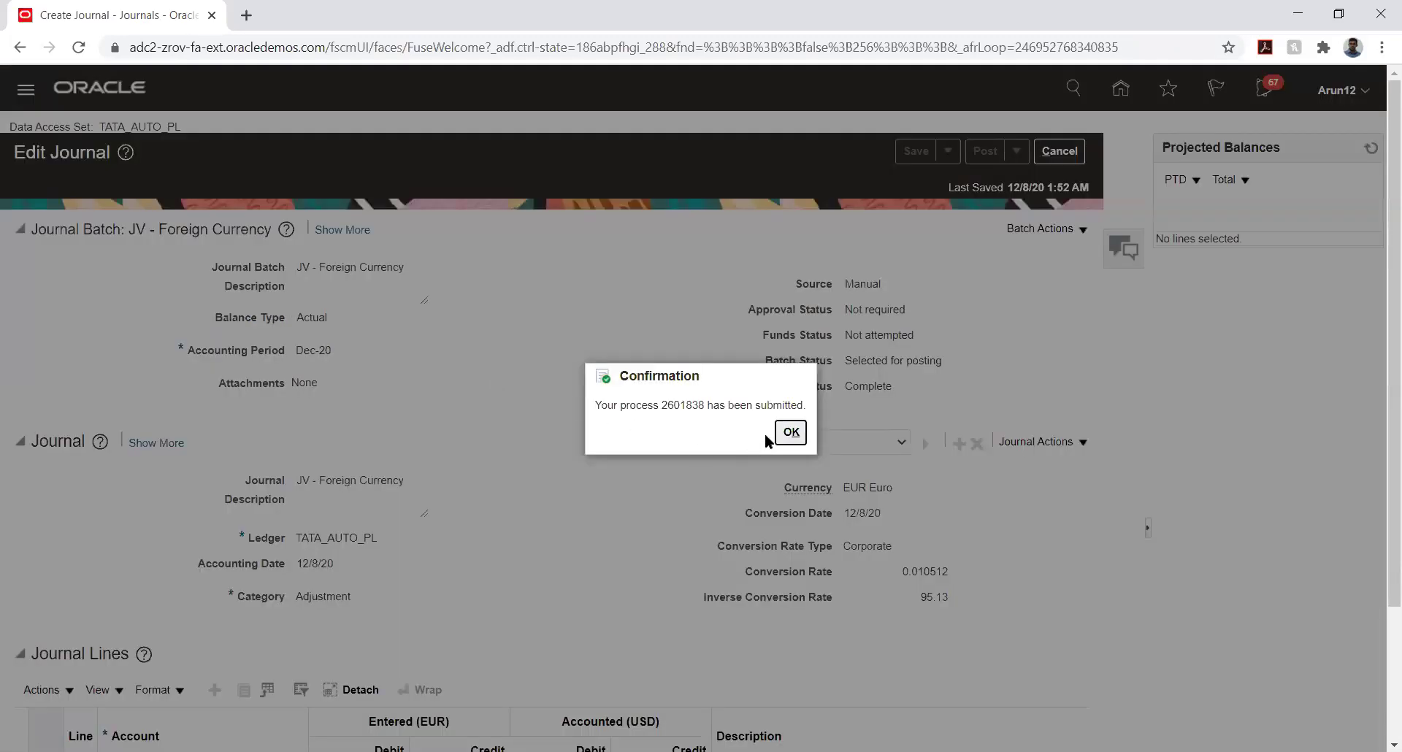
click(791, 431)
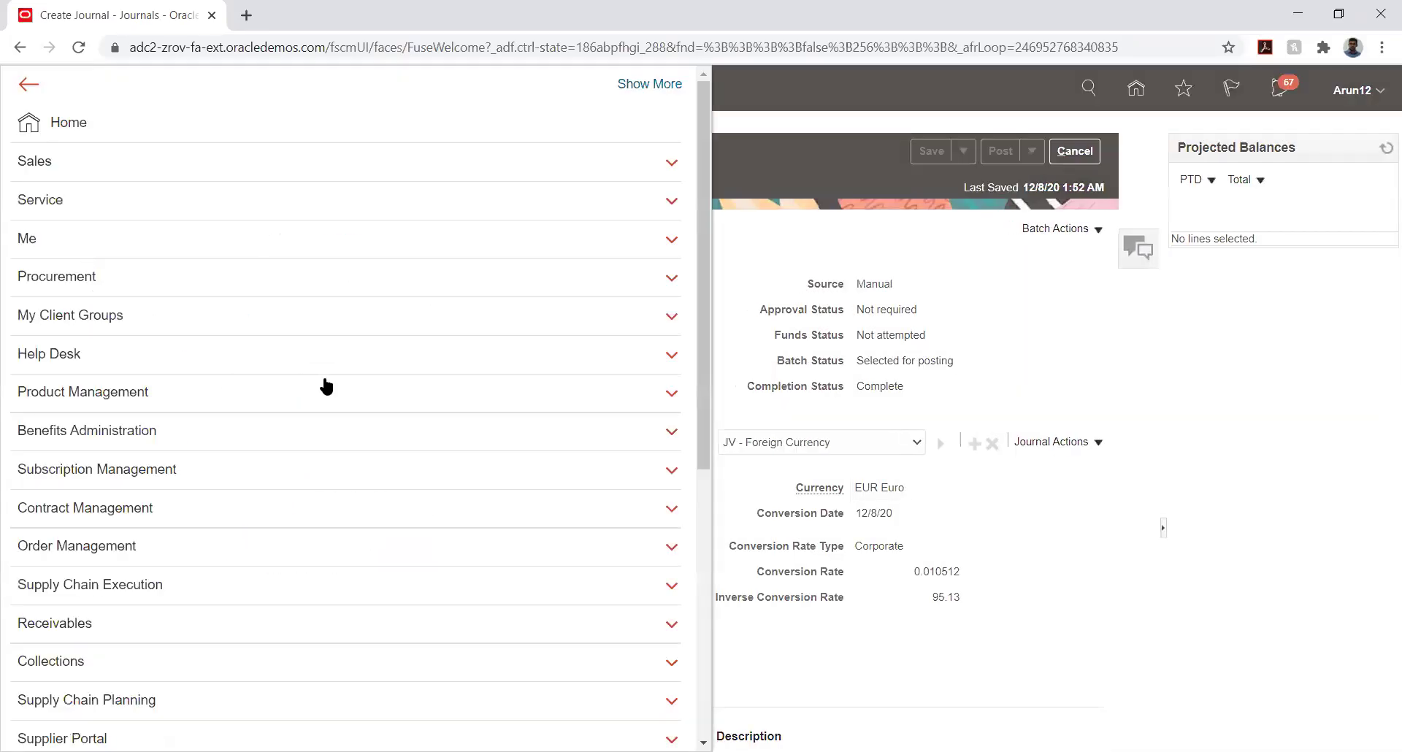
- Open Scheduled Processes to check the status of the Post Journals process
scroll(322, 385, down, 6)
click(109, 616)
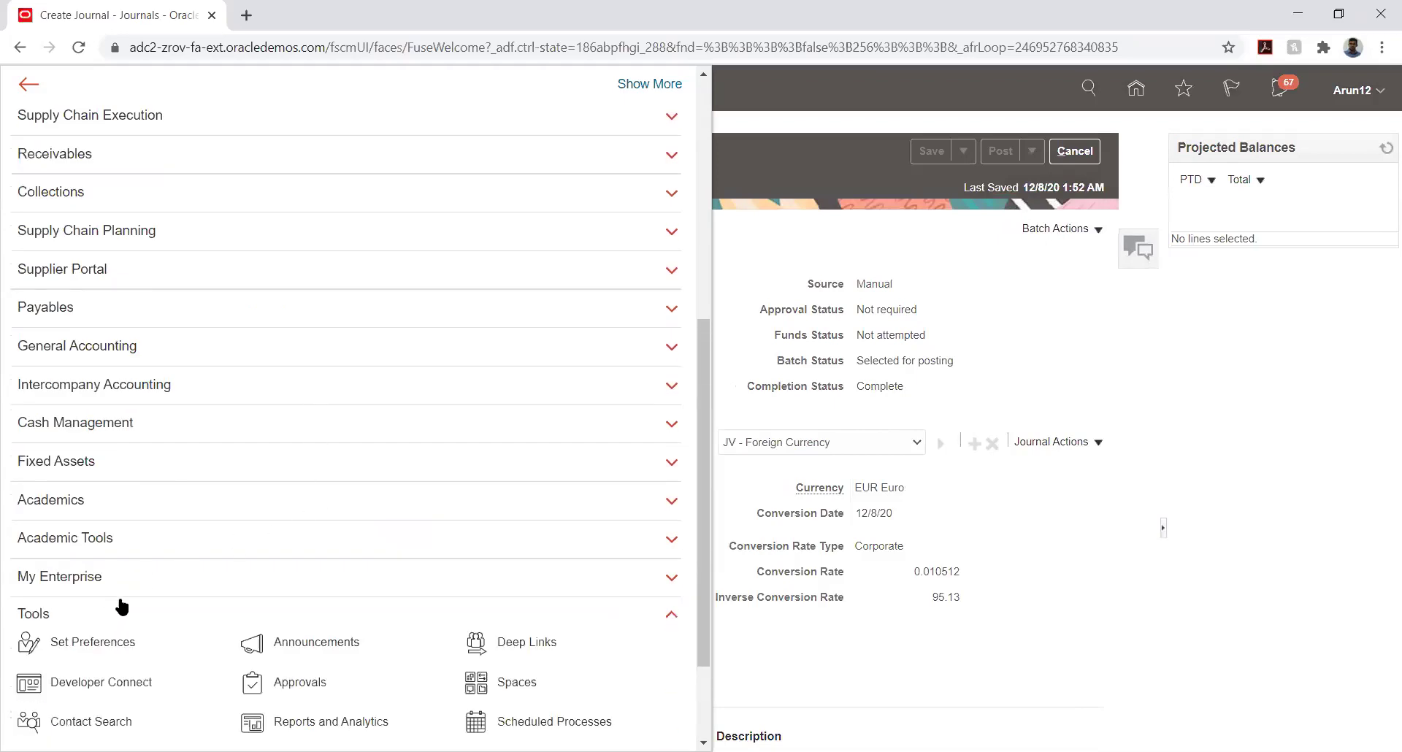
click(531, 609)
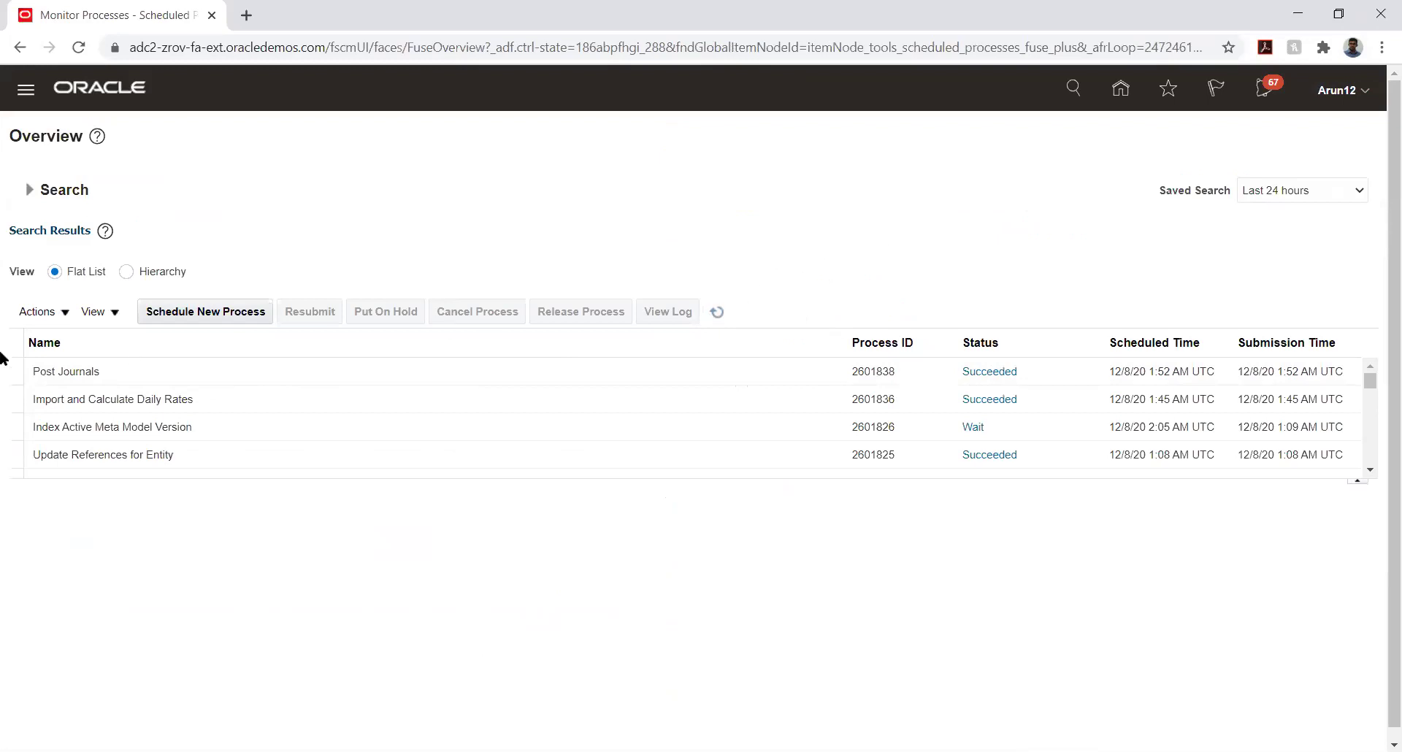
- Go to Manage Journals and search the Dec-20 period for journals whose name starts with "JV - Foreign"
click(1110, 87)
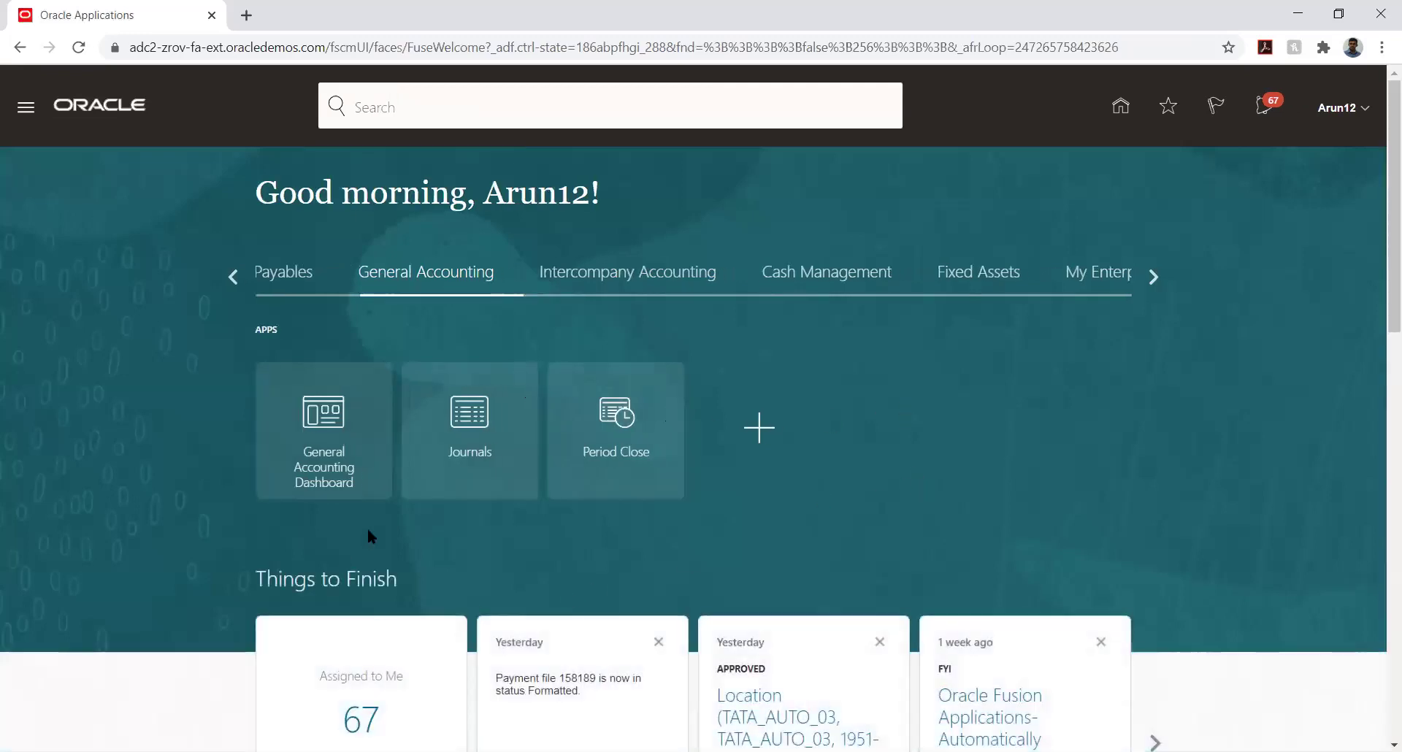
click(471, 415)
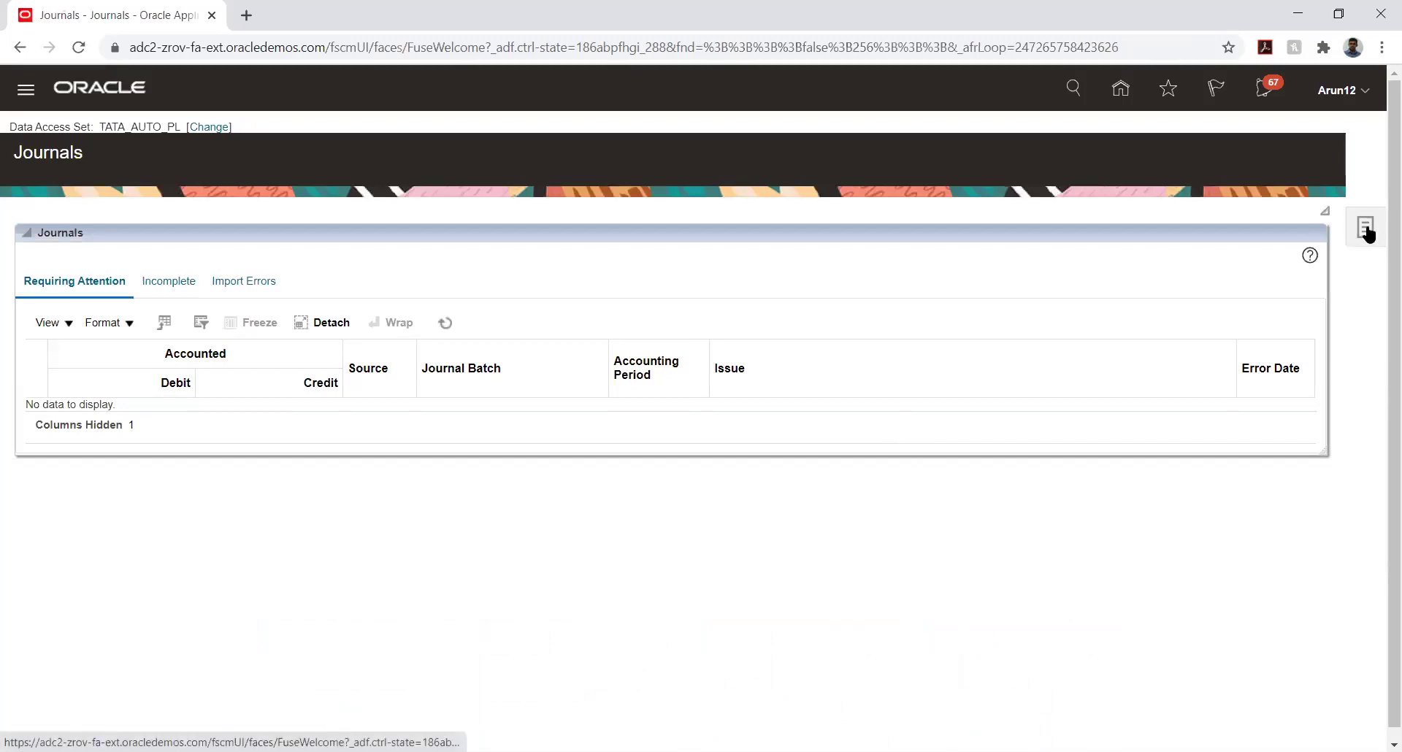
click(1365, 228)
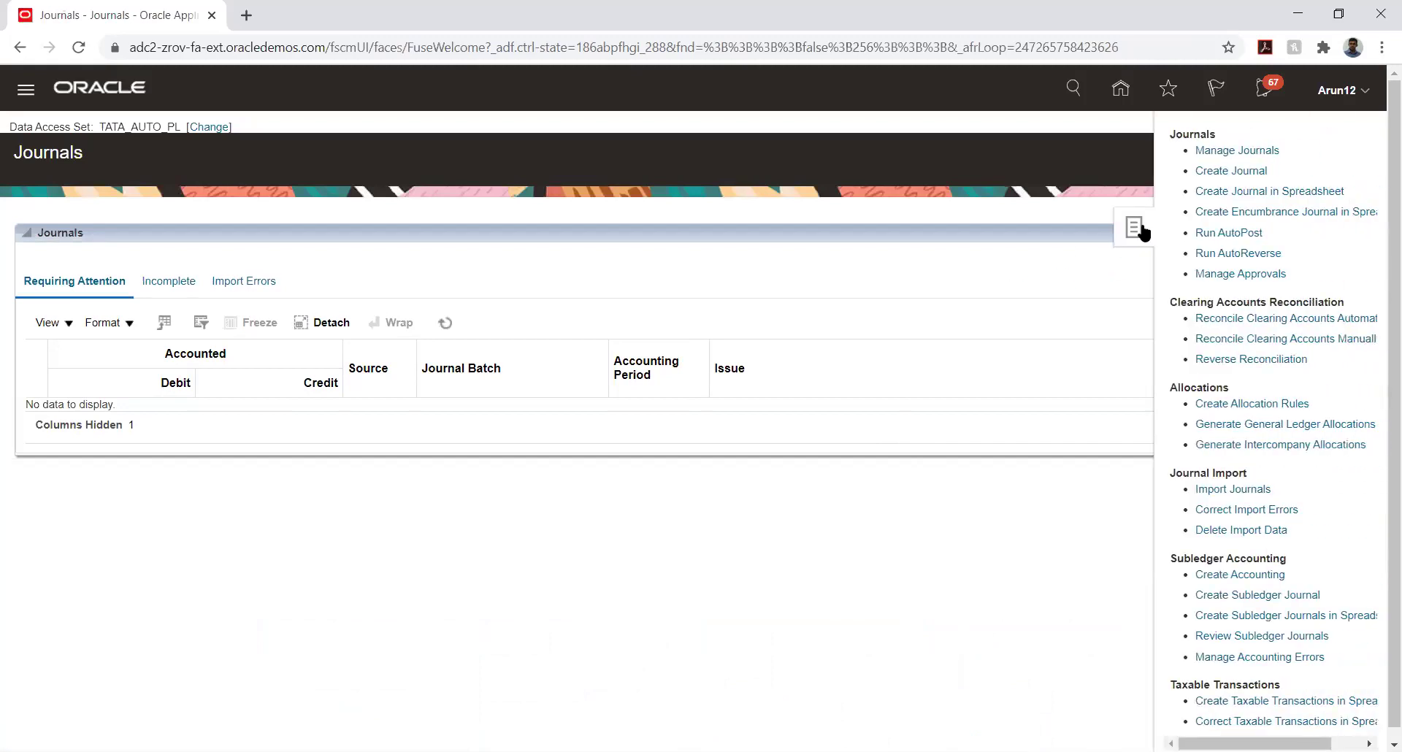
click(1240, 152)
click(600, 270)
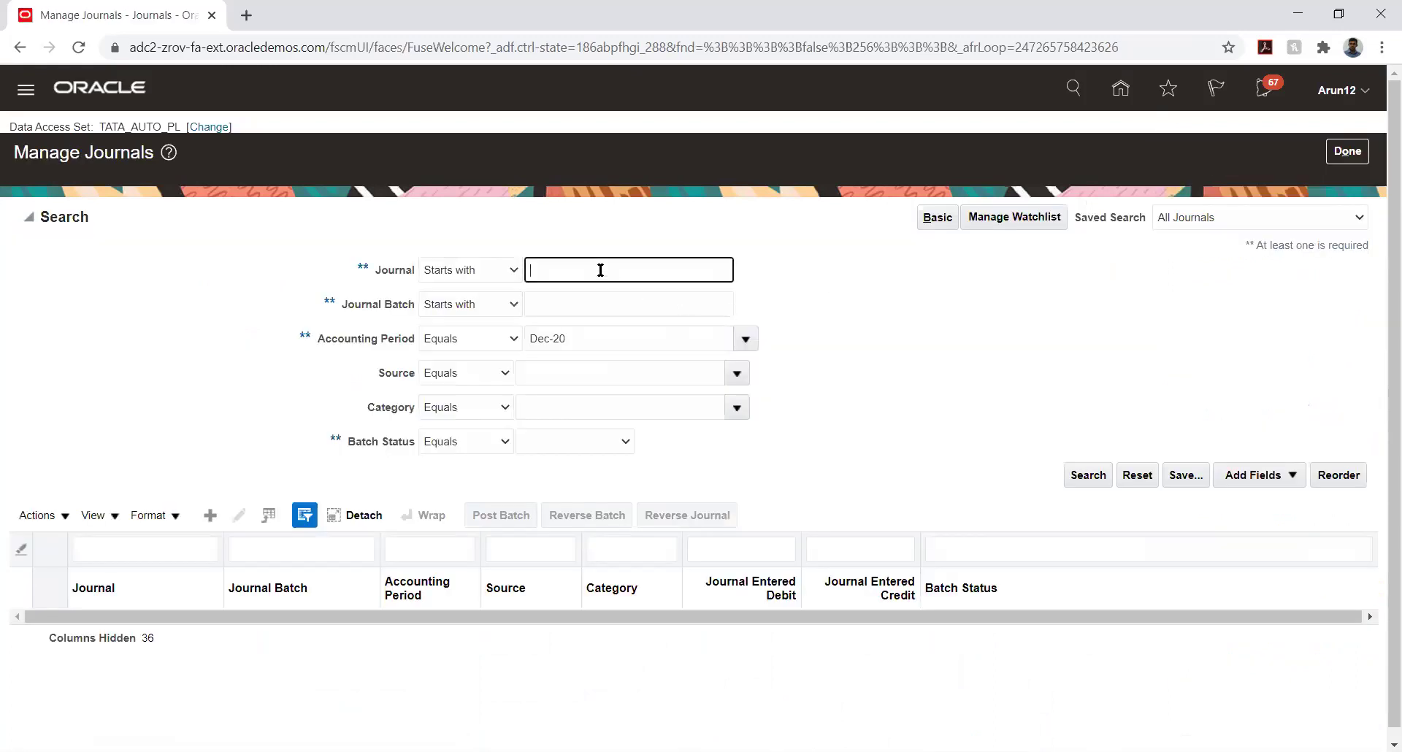
text(JV)
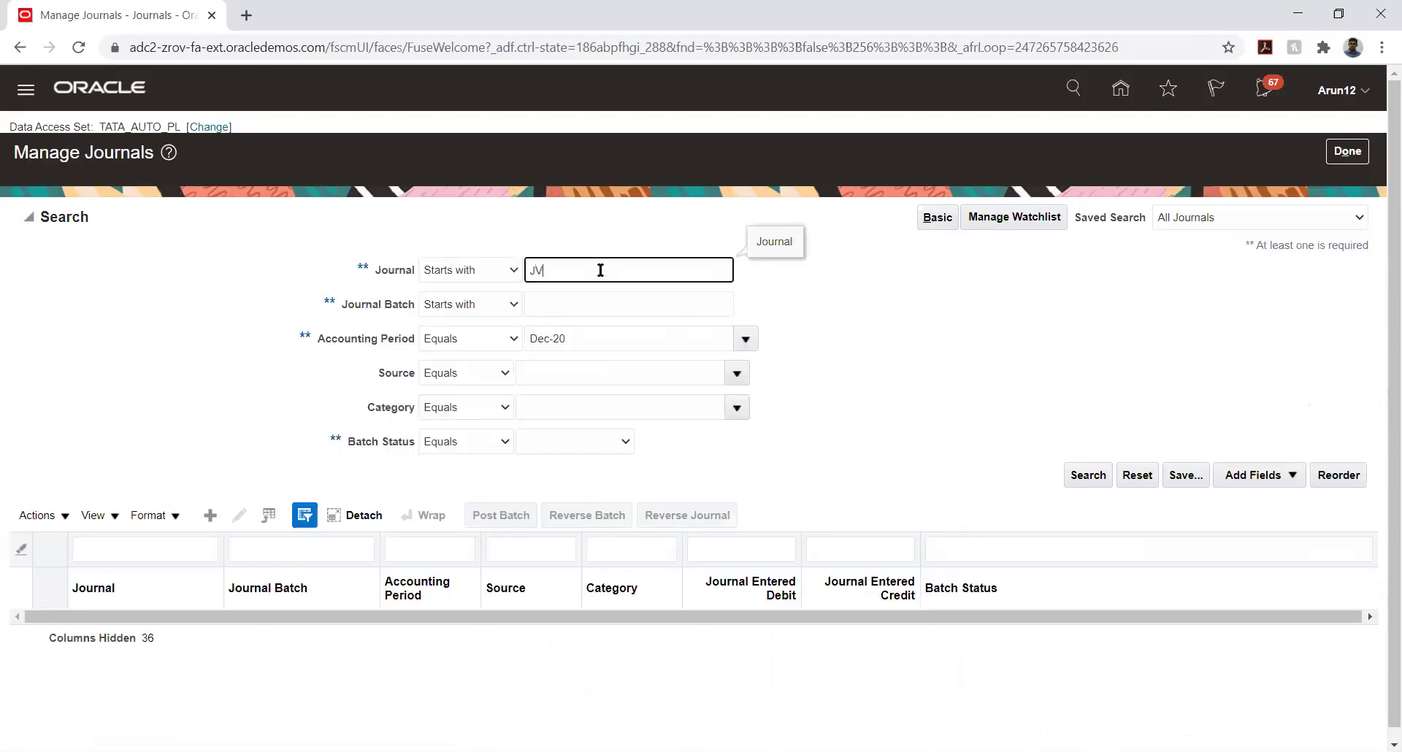
text( - Foreign)
key(Return)
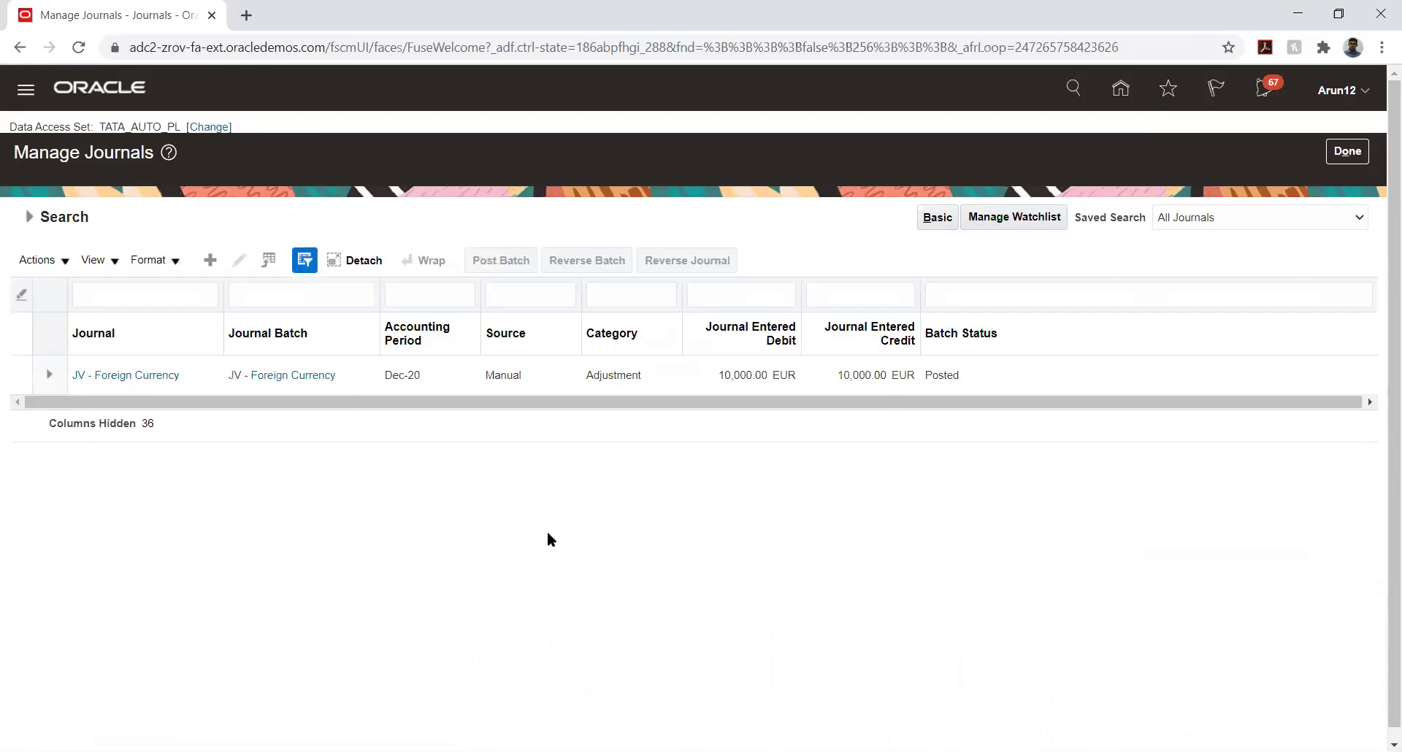
- Open the JV - Foreign Currency journal to review its batch status, close it, and return to the Journals page
click(111, 376)
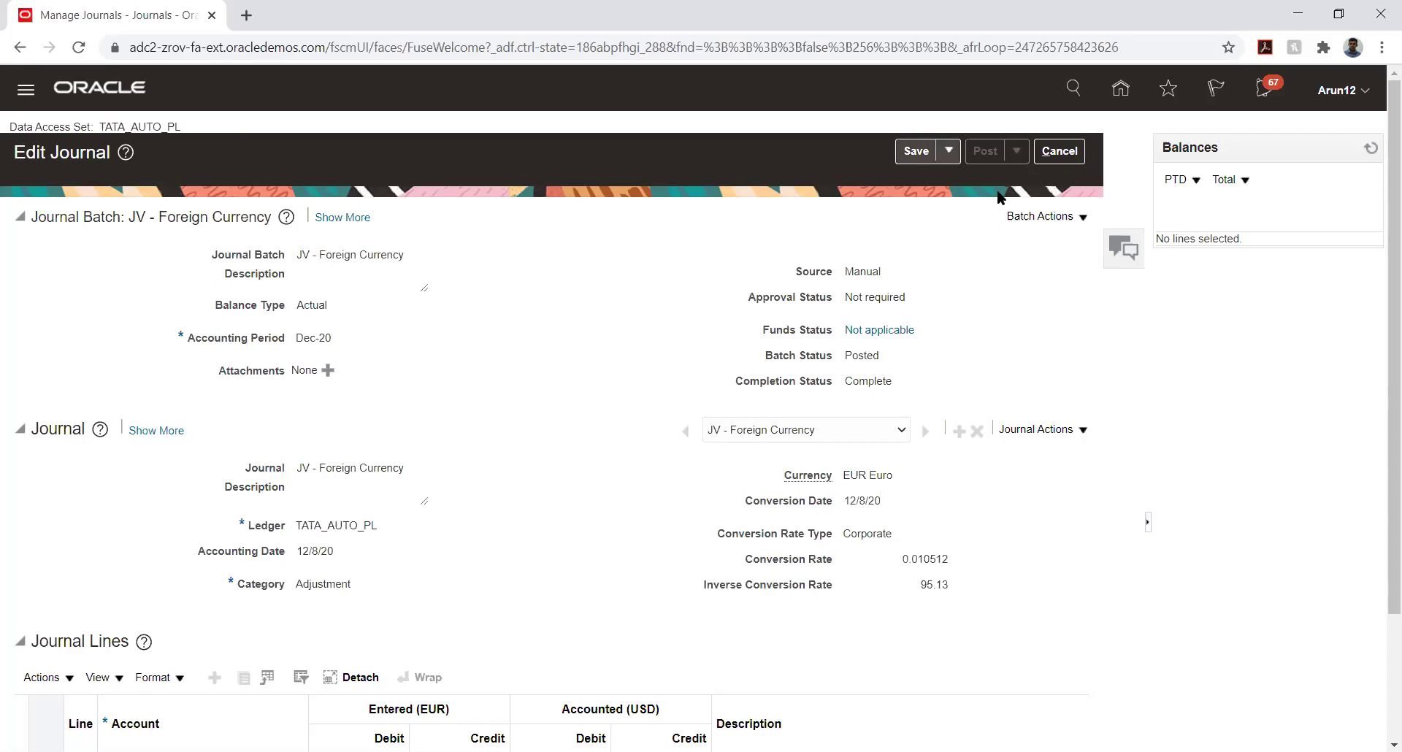
key(Down)
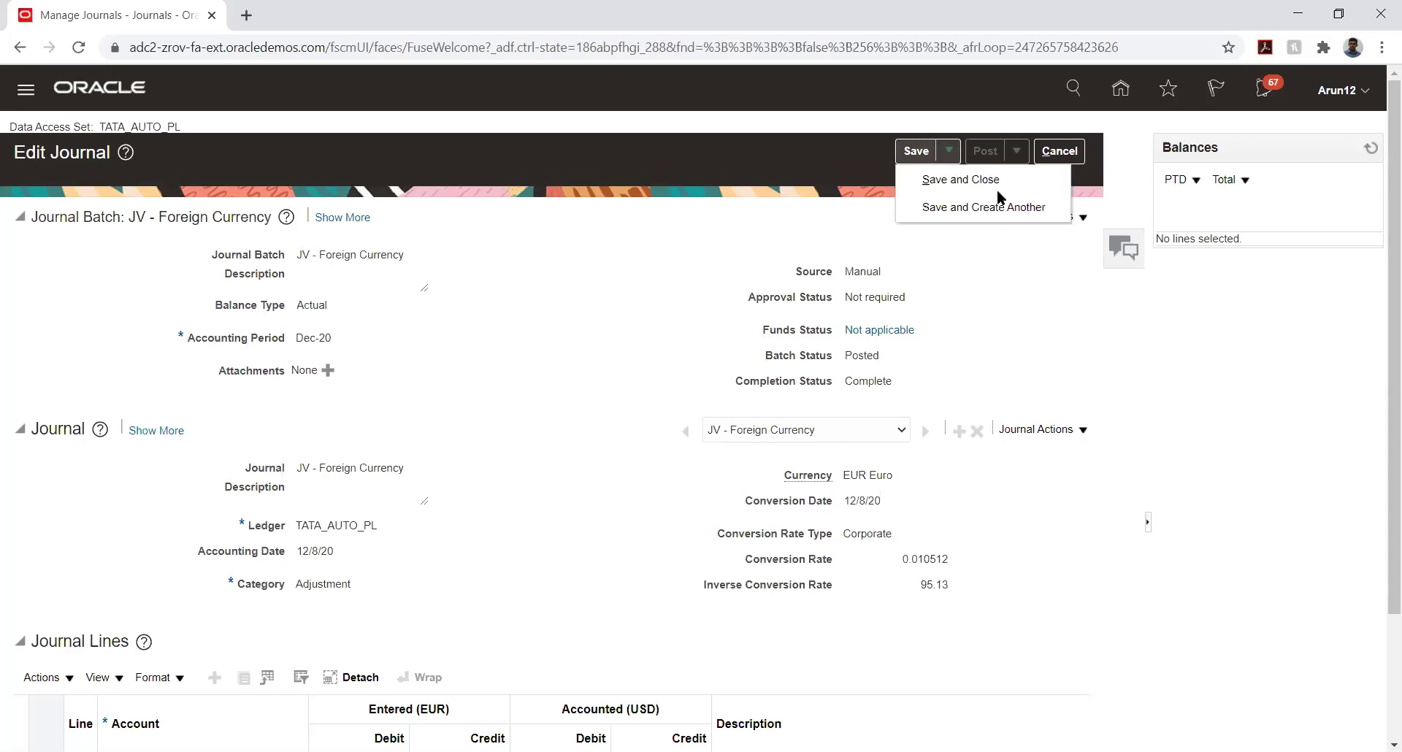
click(997, 190)
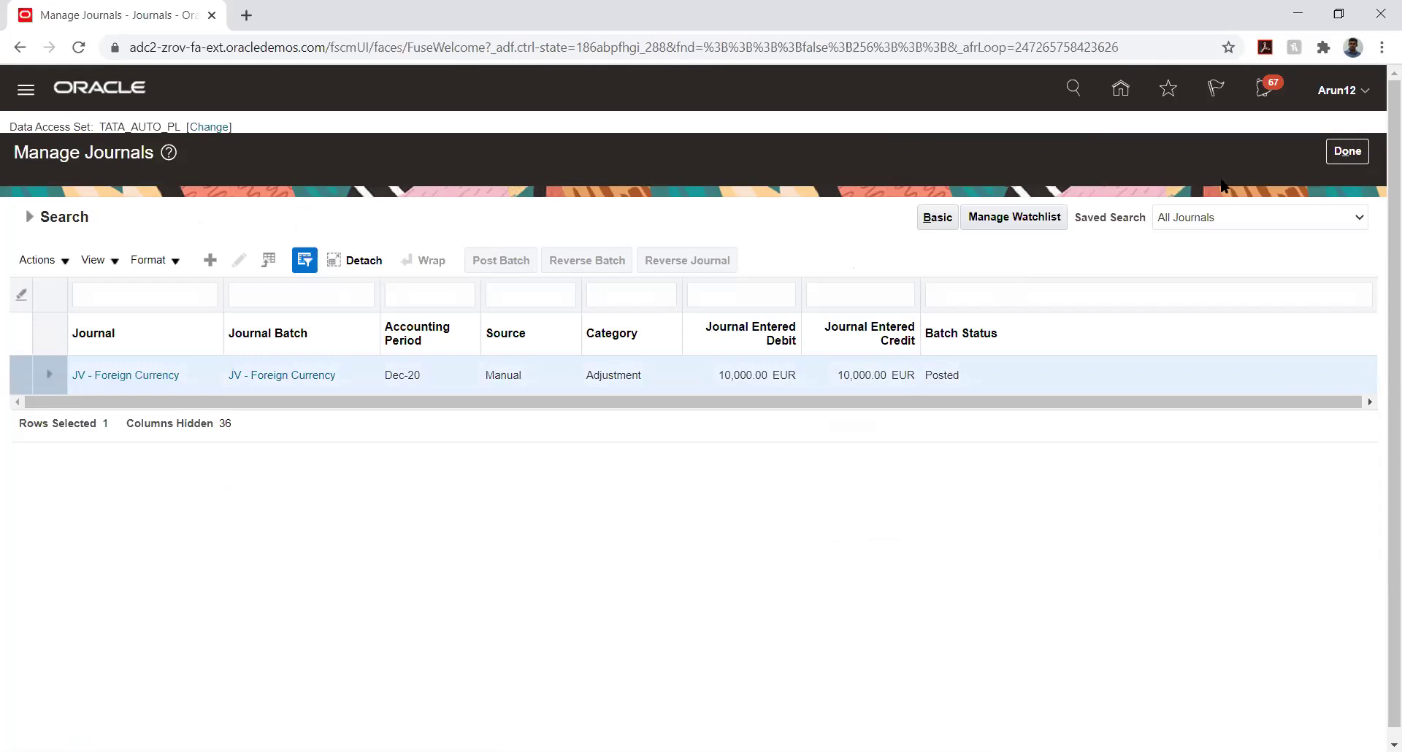
click(1346, 151)
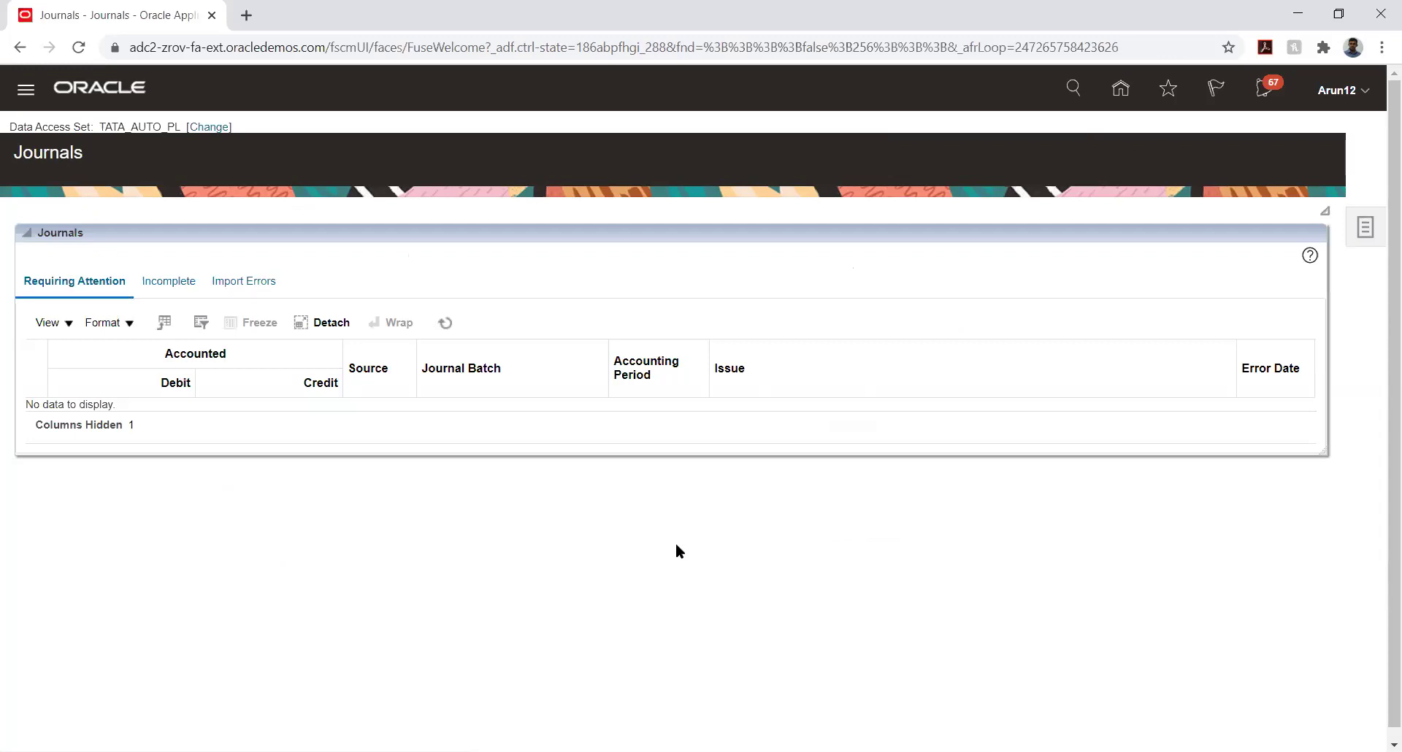
- Download the Create Journal in Spreadsheet template and open JournalEntry (5).xlsx in Excel
click(1364, 232)
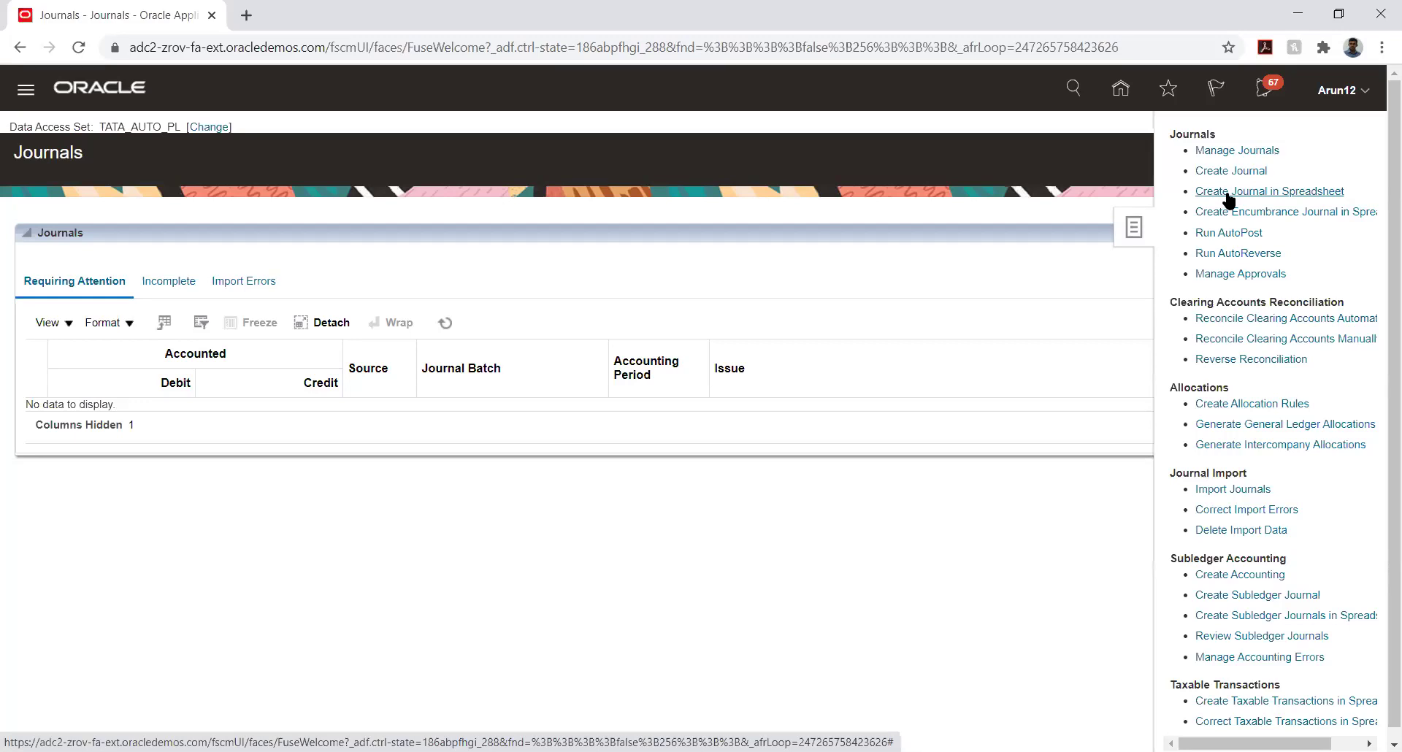
click(1210, 196)
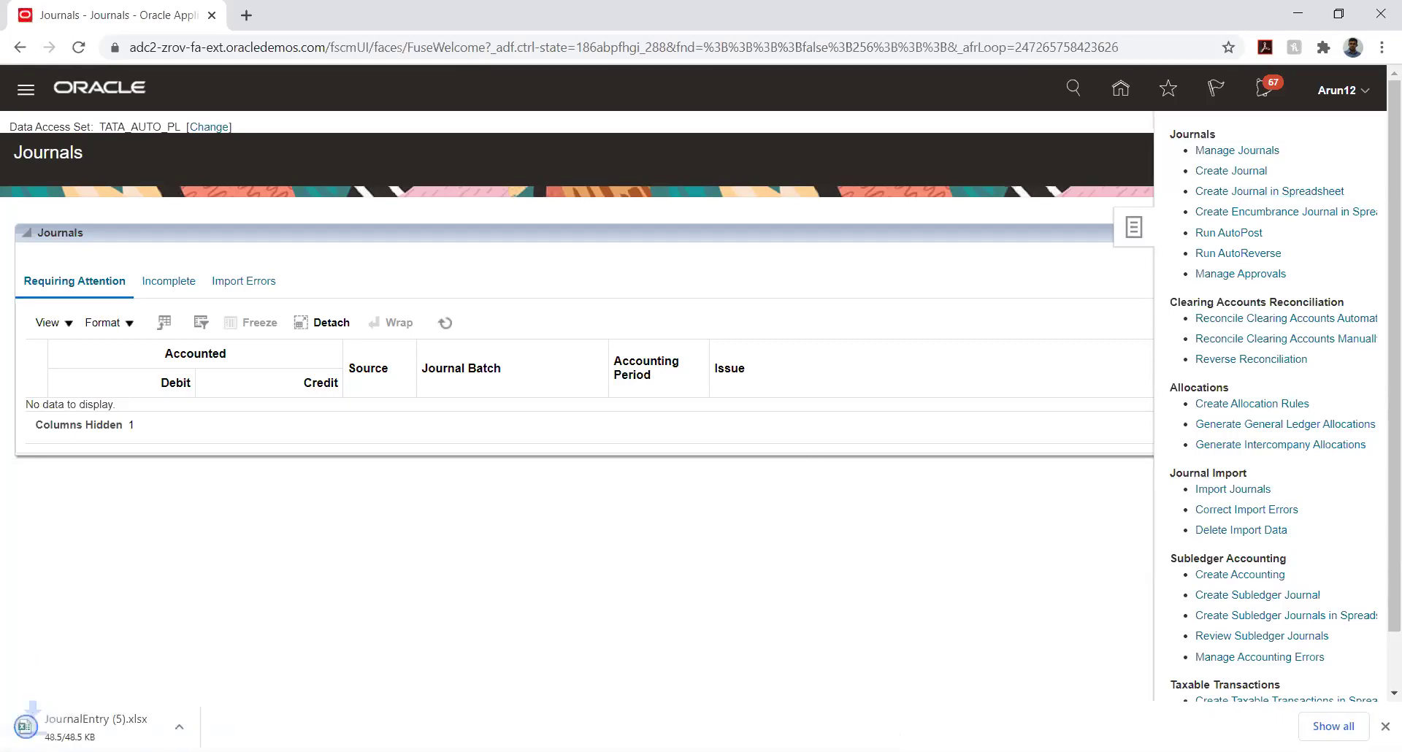
click(86, 729)
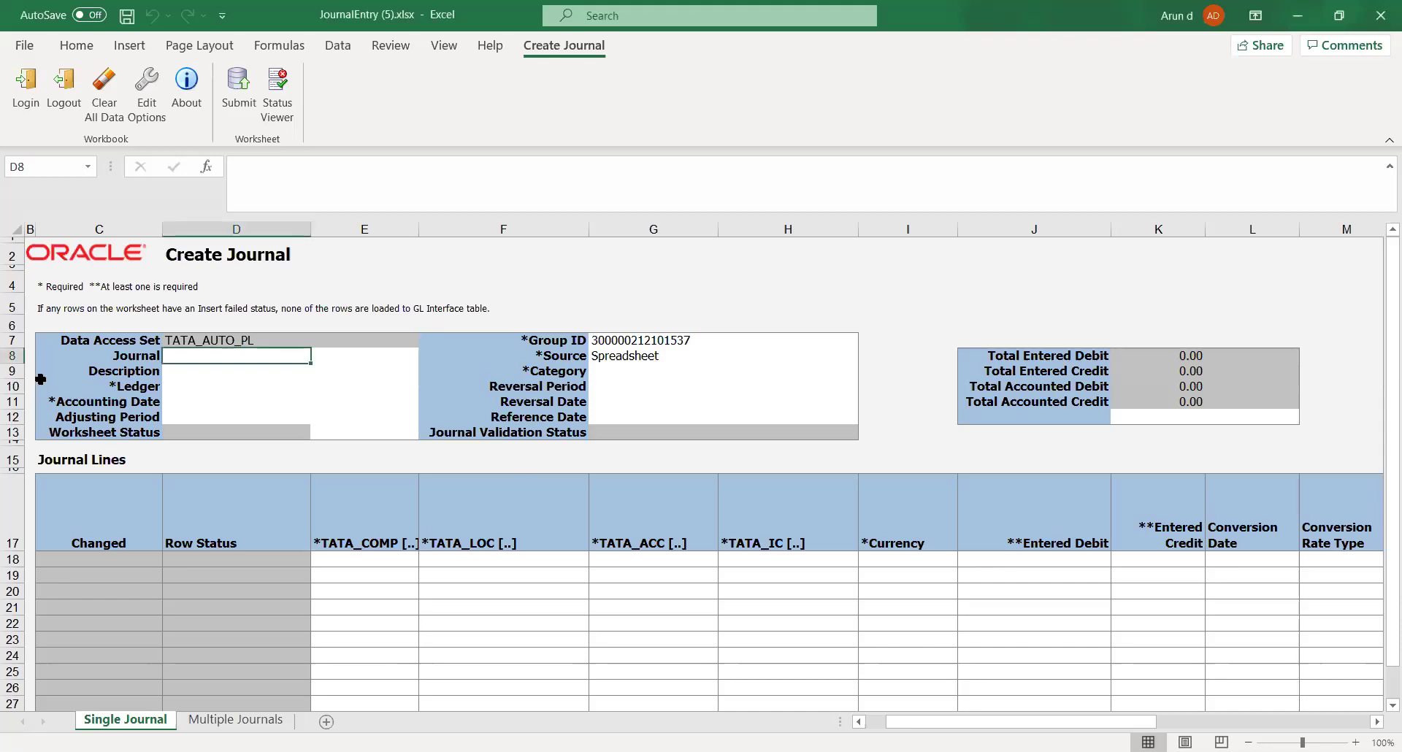
- Enter JV AFBDI as the journal name in the spreadsheet's header
click(173, 383)
click(176, 357)
text(JV)
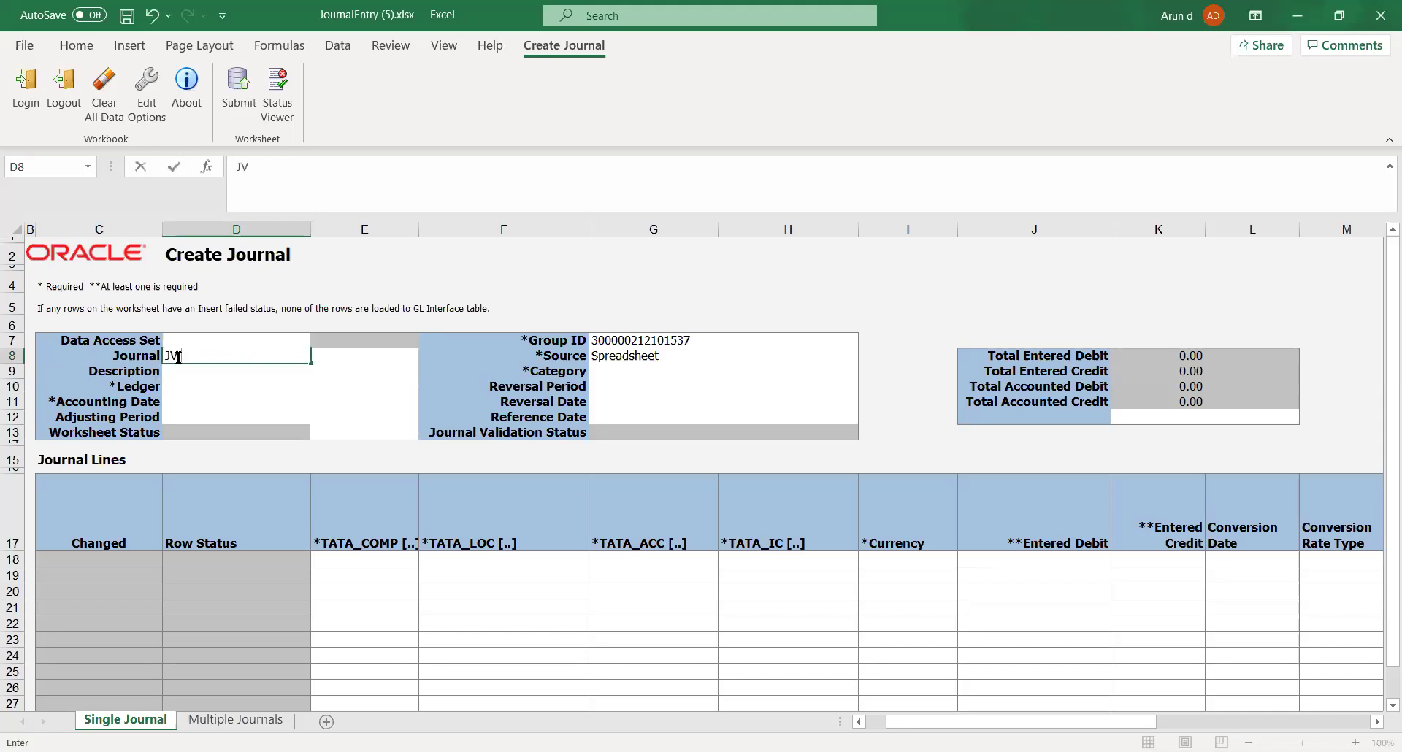
text( AFBDI)
key(Return)
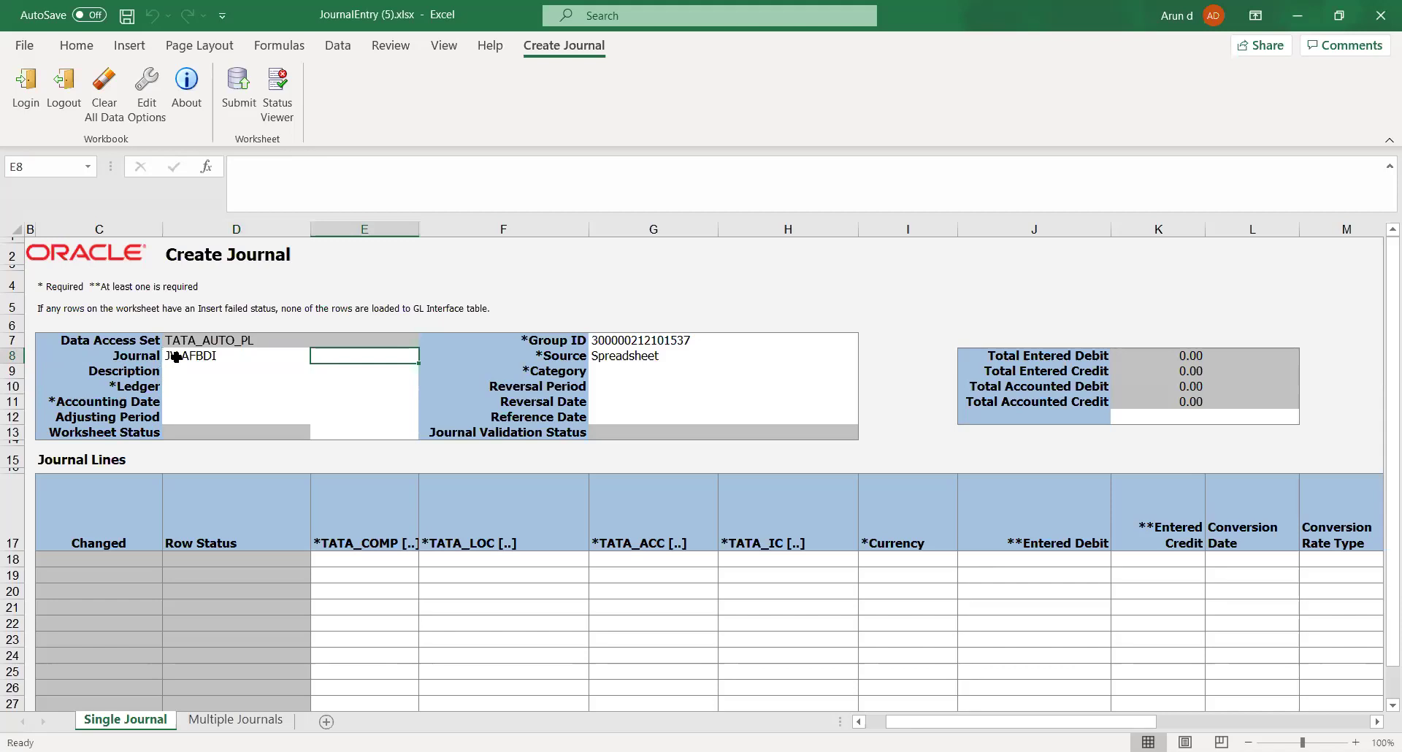
- Set the spreadsheet journal's ledger to TATA_AUTO_PL
click(187, 373)
click(184, 386)
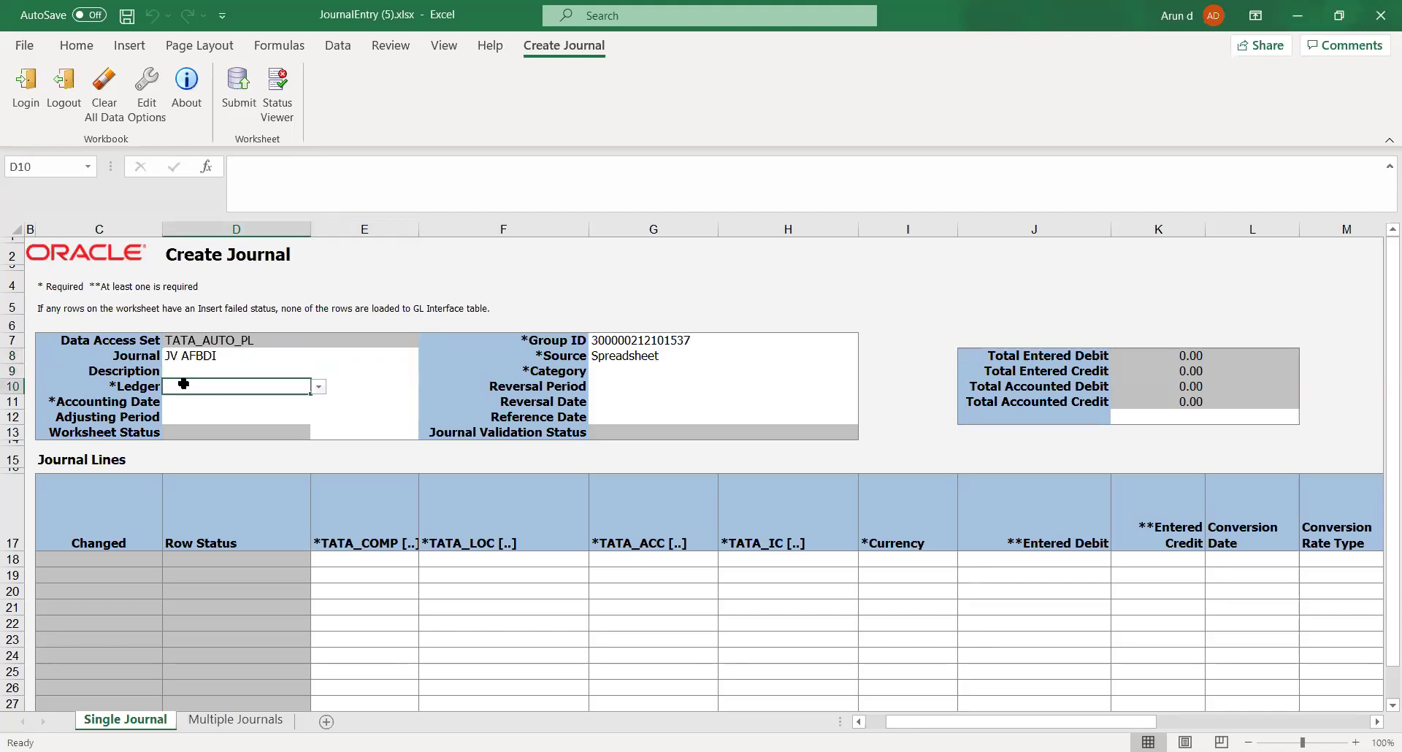
click(319, 386)
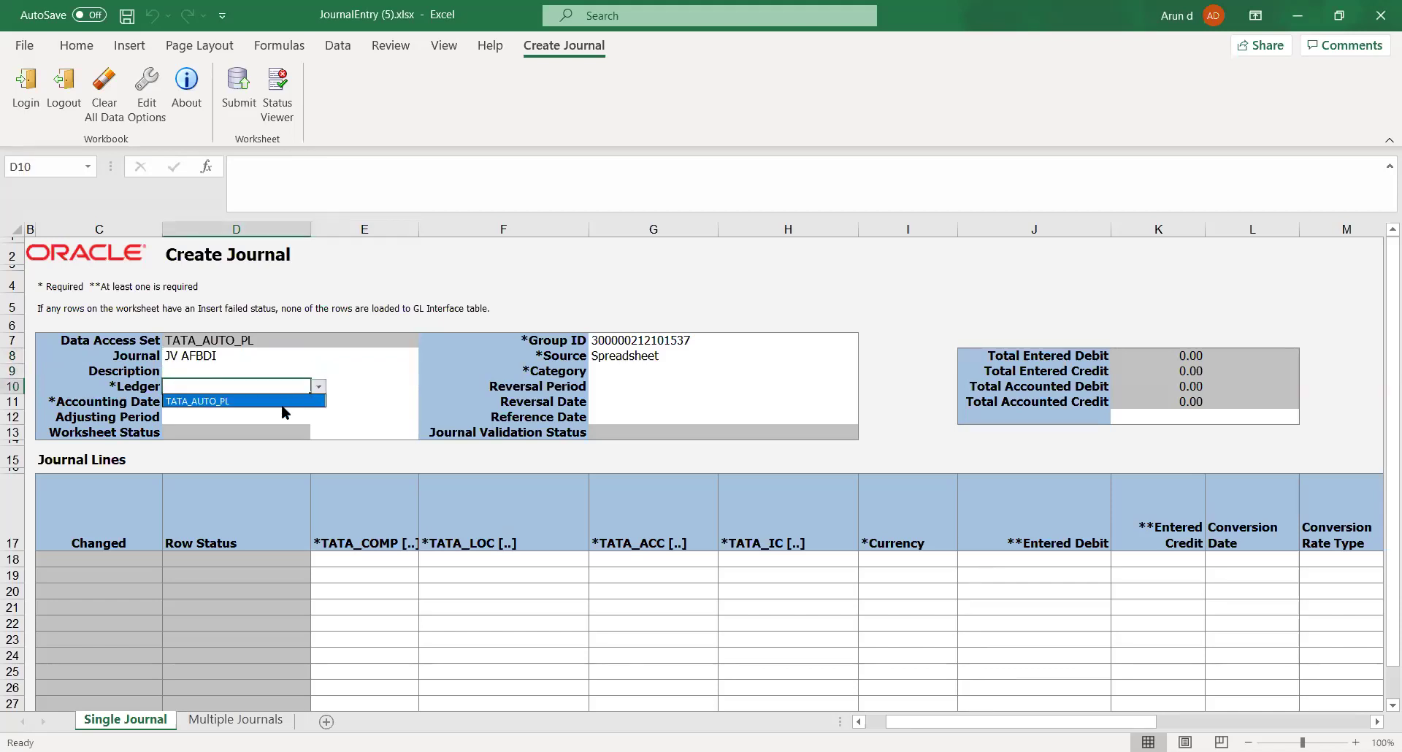
click(278, 401)
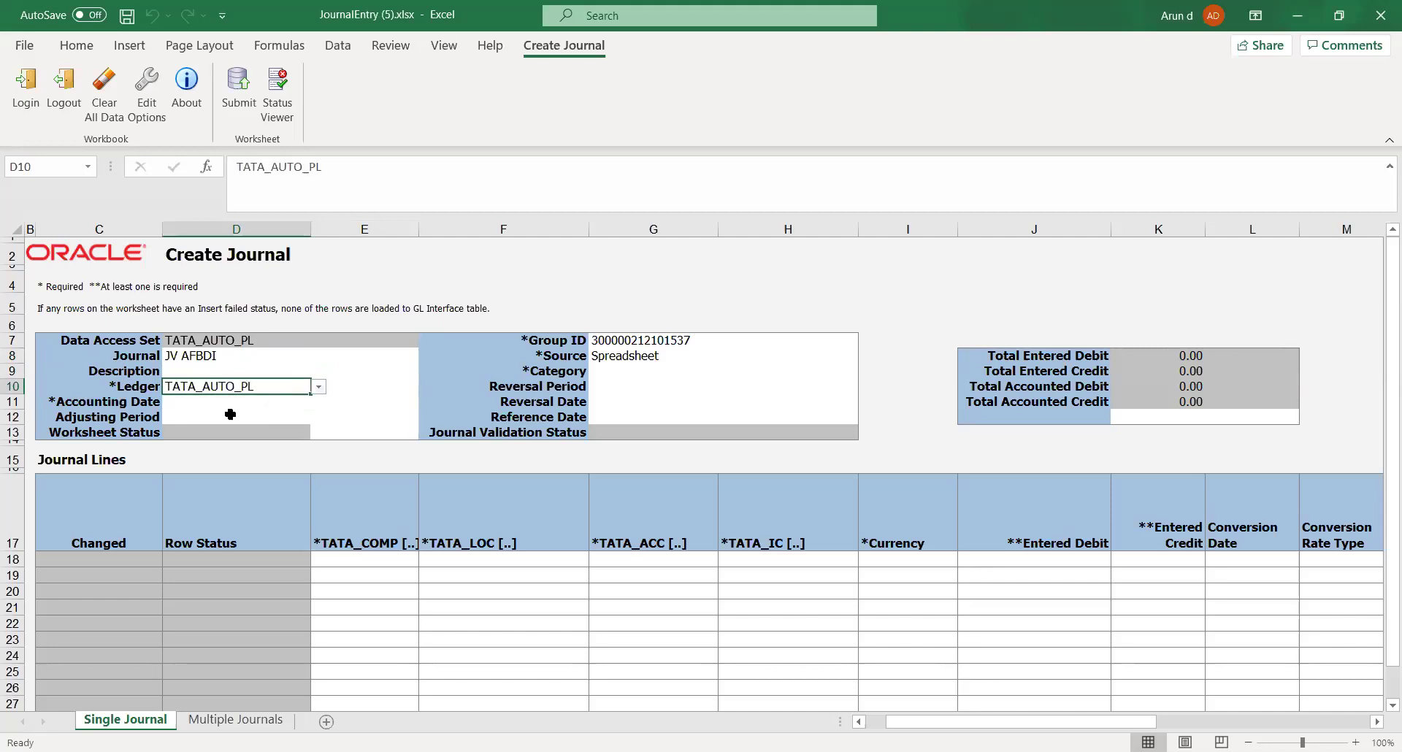
- Set the journal header's accounting date to 08-12-2020 and its adjusting period to 13_Dec-20
click(208, 407)
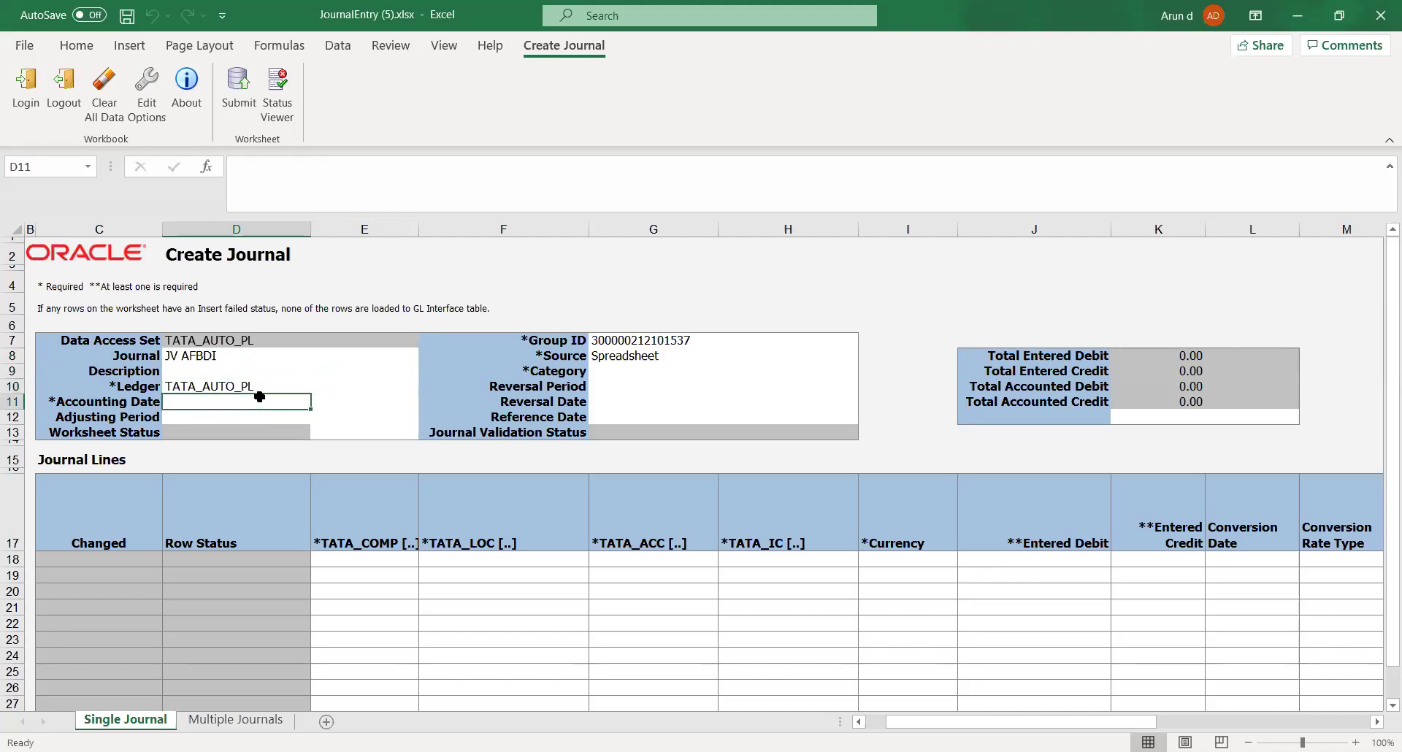
text(08)
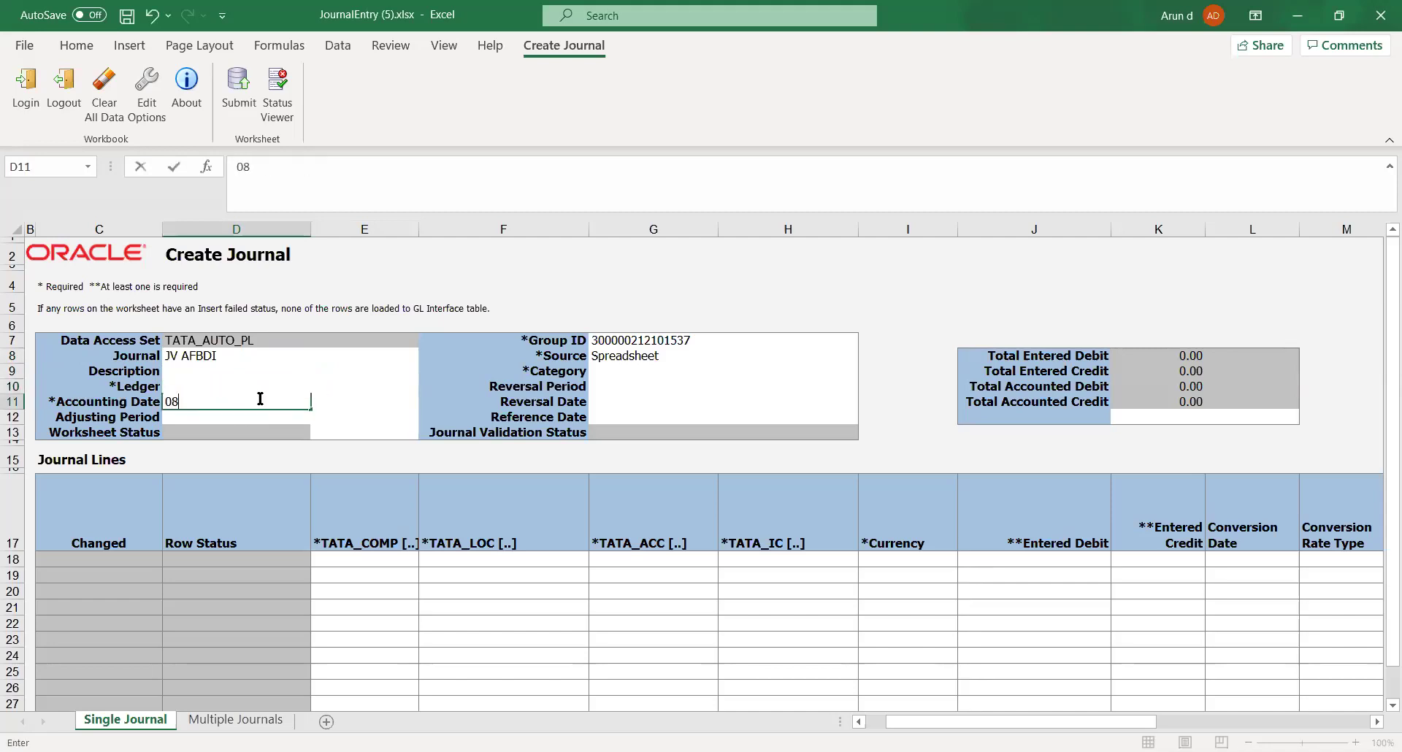
text(DEC20)
key(Tab)
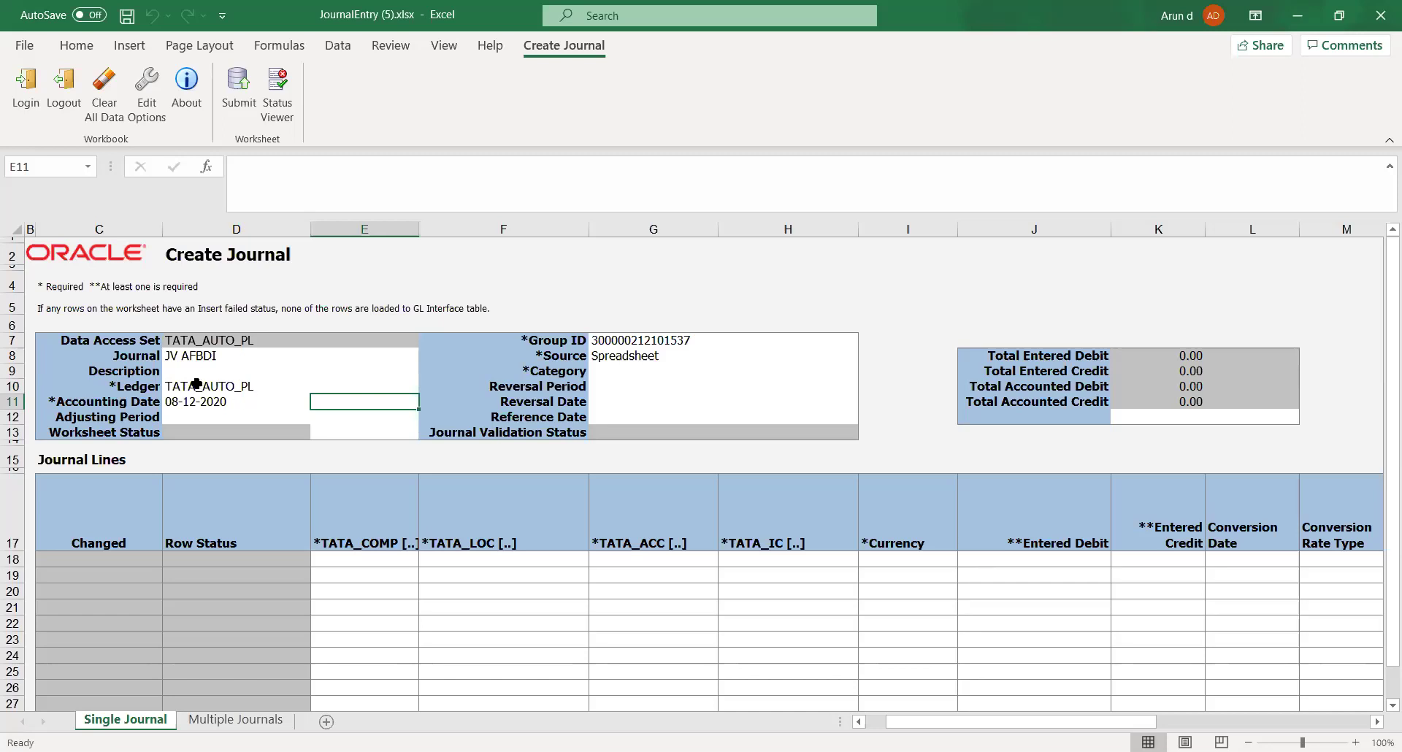
click(182, 415)
click(320, 414)
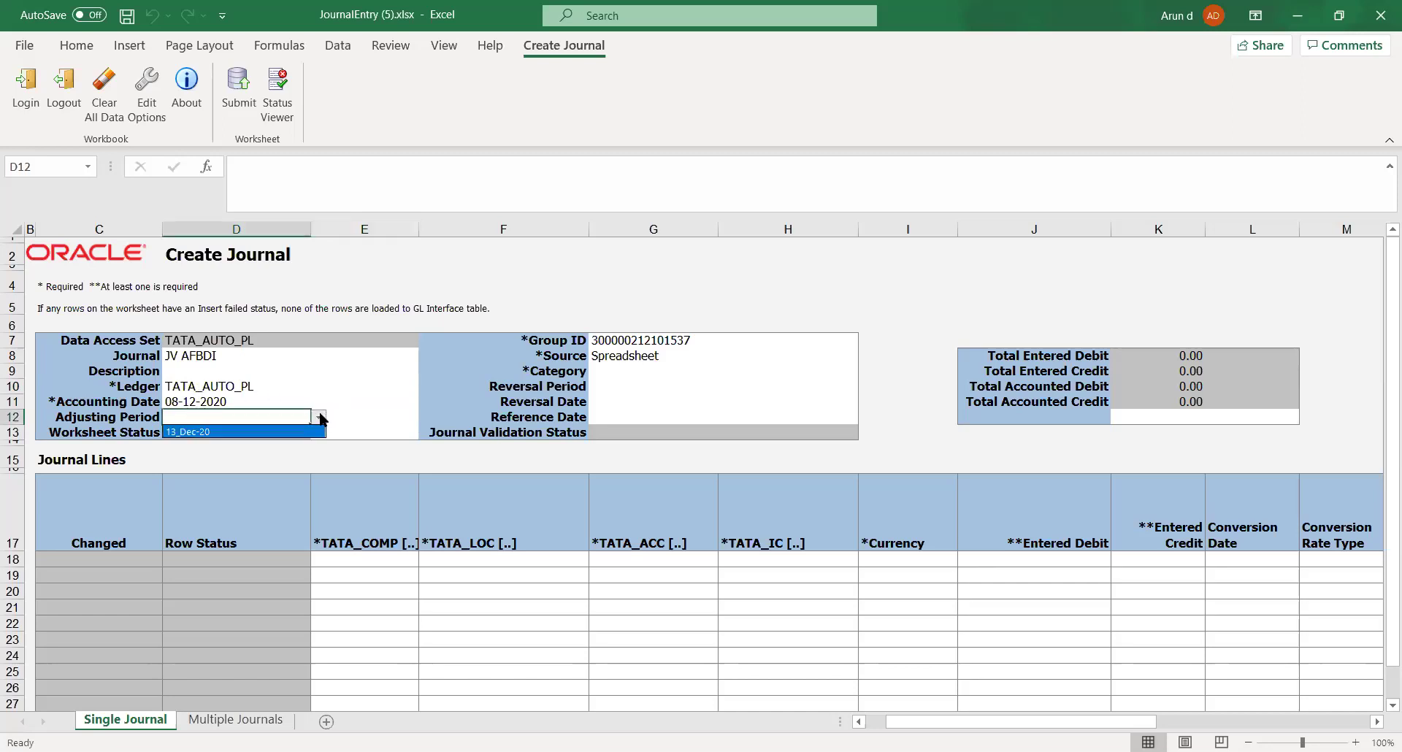
click(299, 432)
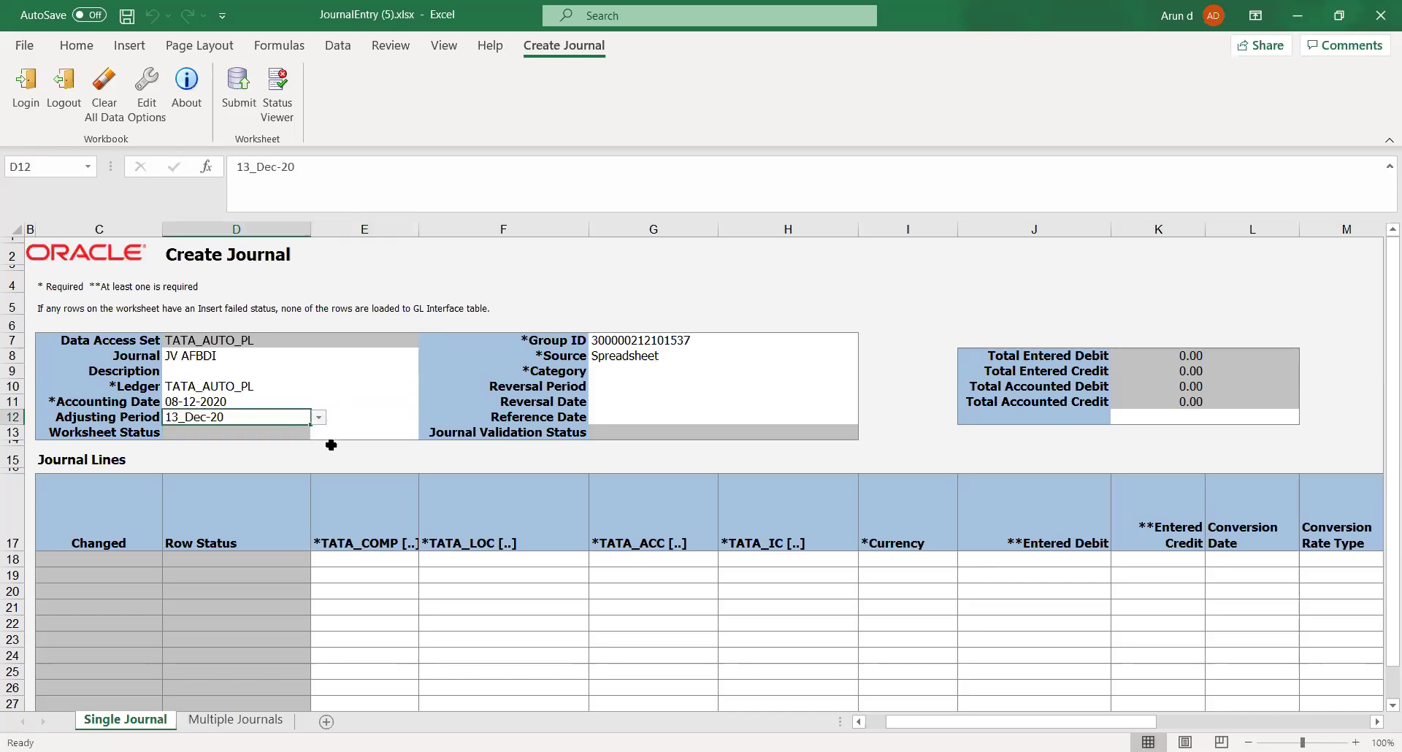
- Enter Adjustment as the journal category in the spreadsheet's header
click(618, 372)
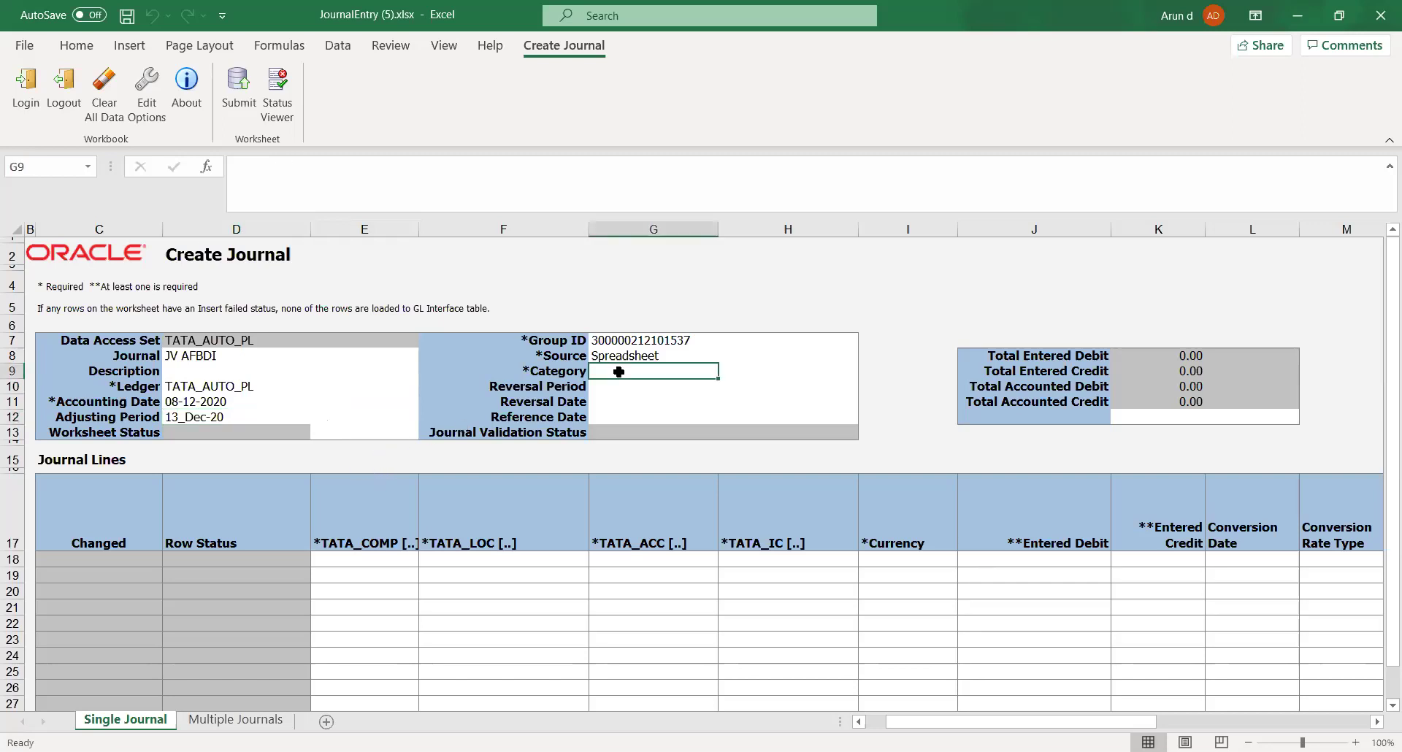
double_click(670, 380)
text(Adjustment)
key(Tab)
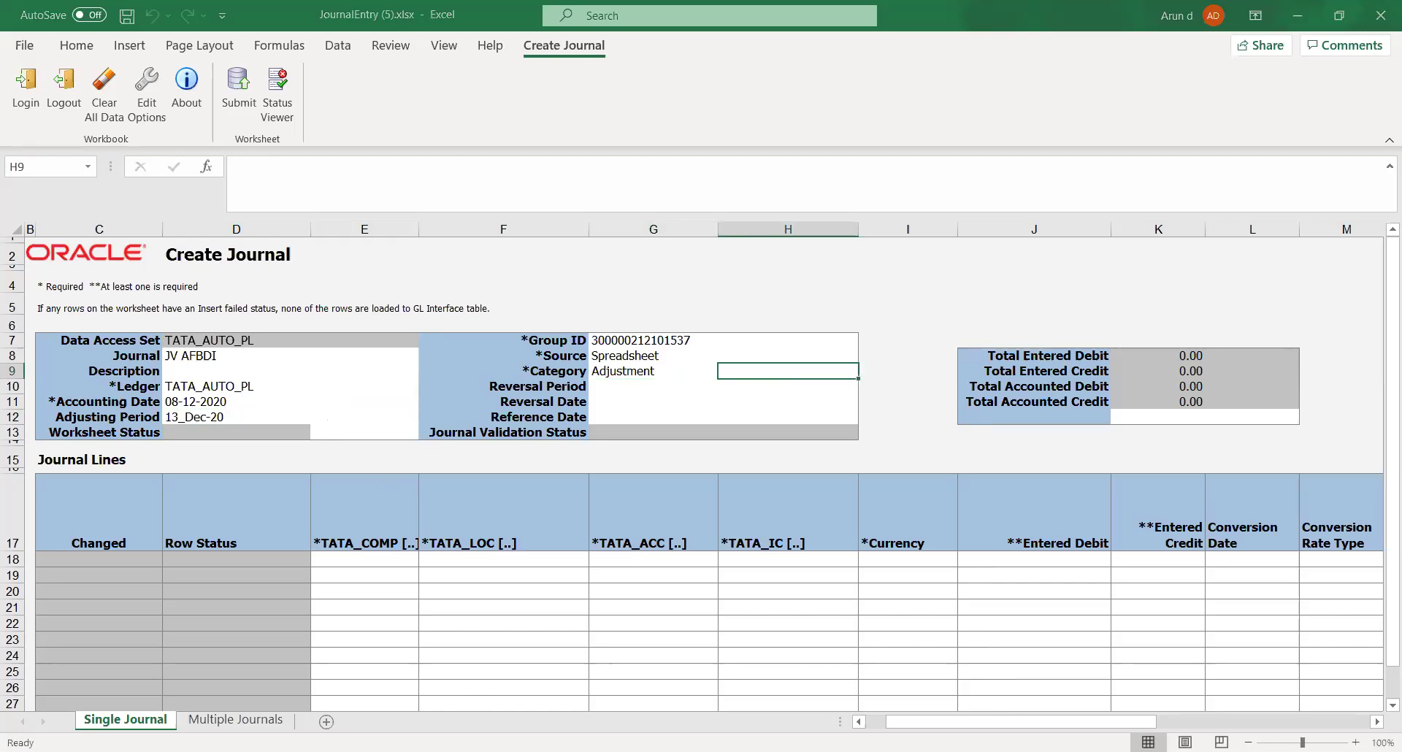
key(alt+Tab)
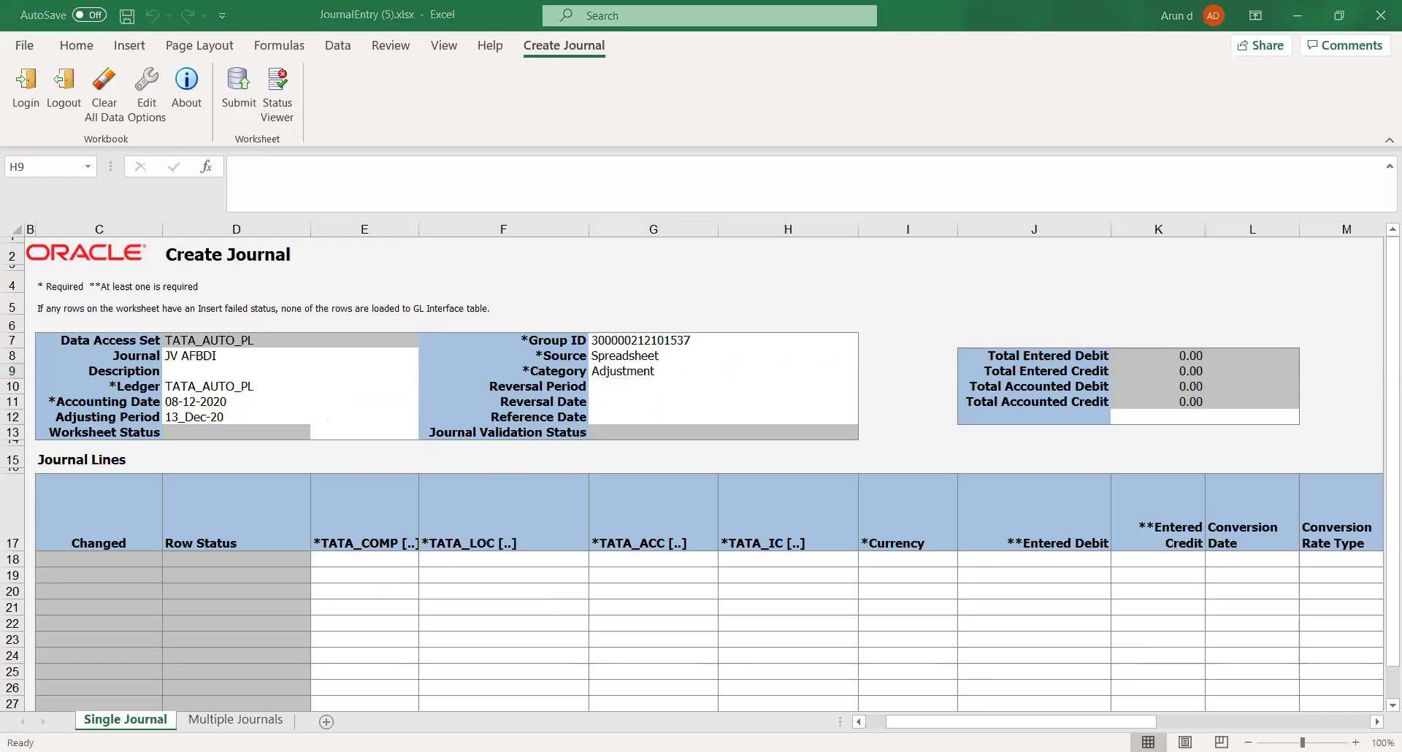
- Fill the first journal line's segments with company 03, location 10, account 4130 and intercompany 03
click(364, 561)
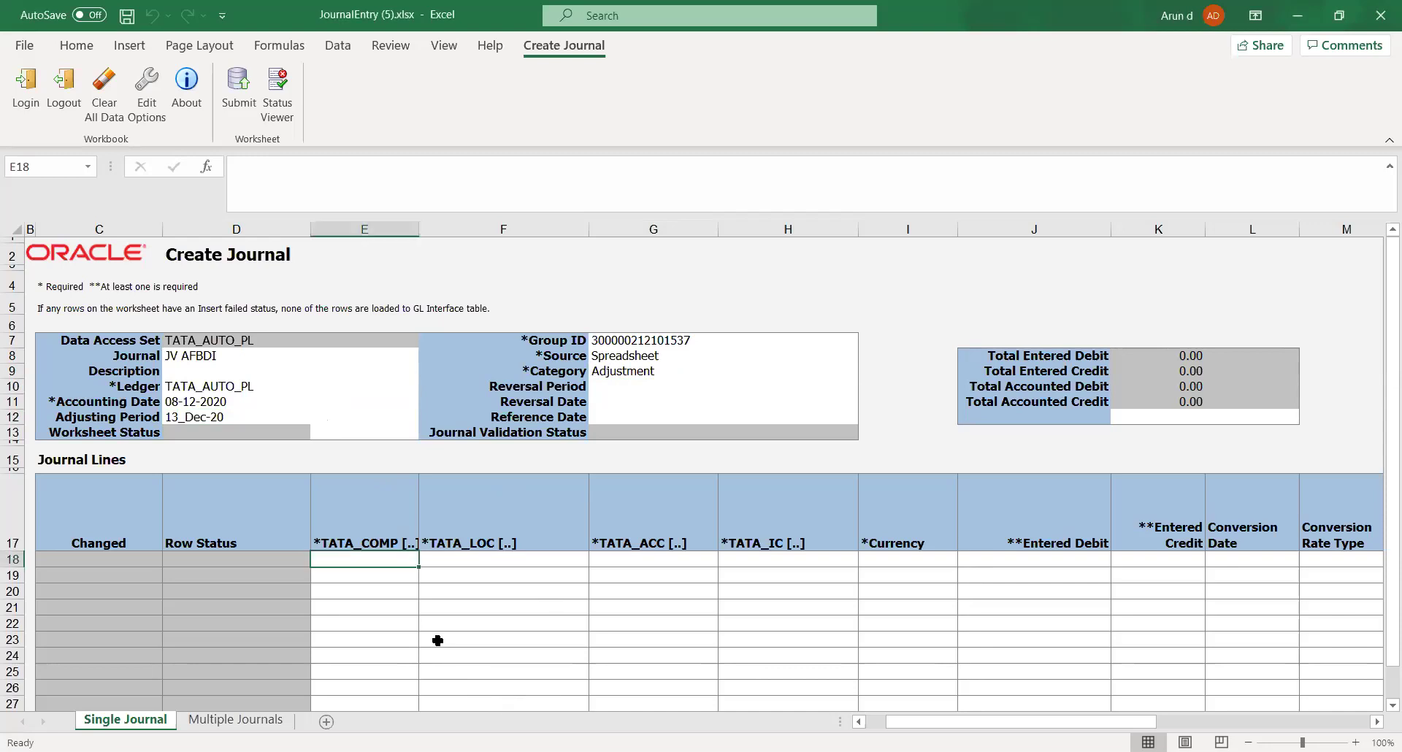
text(03)
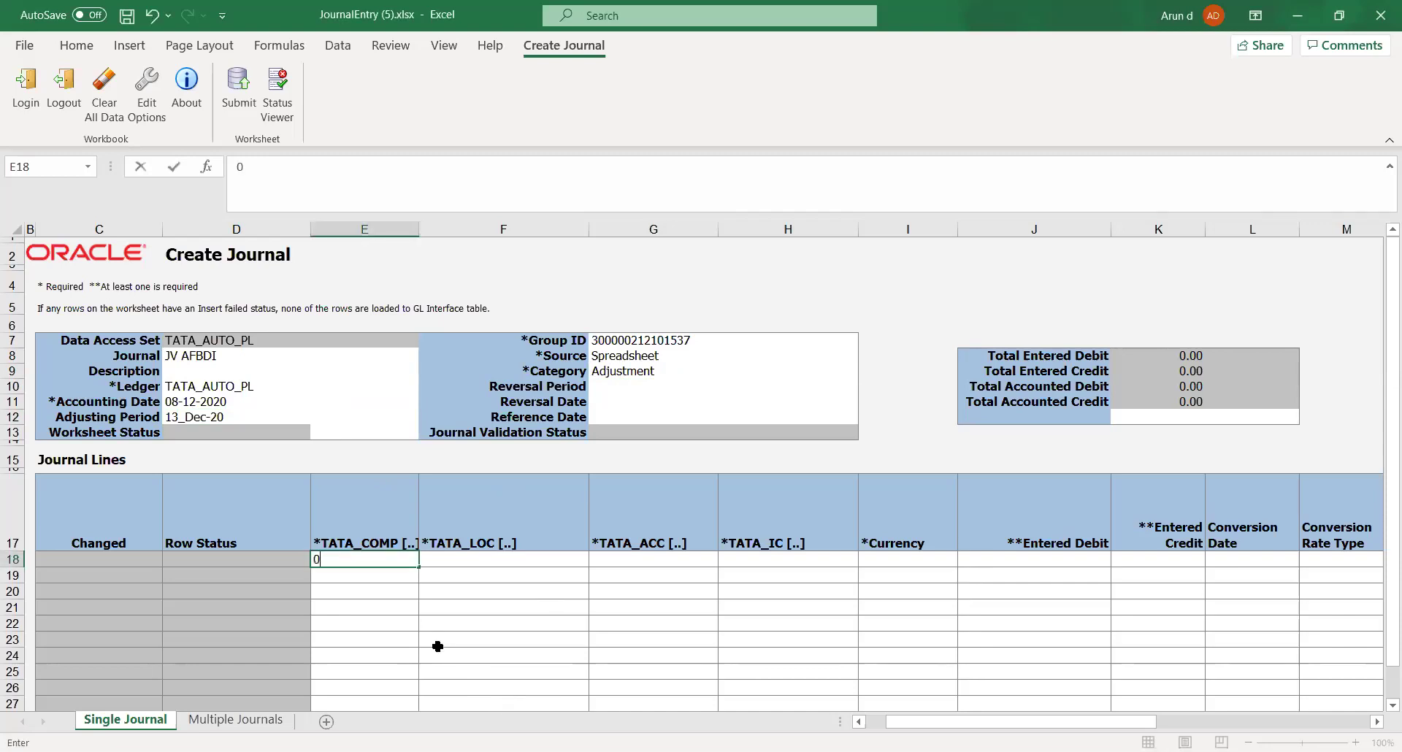
key(Tab)
text(10)
key(Tab)
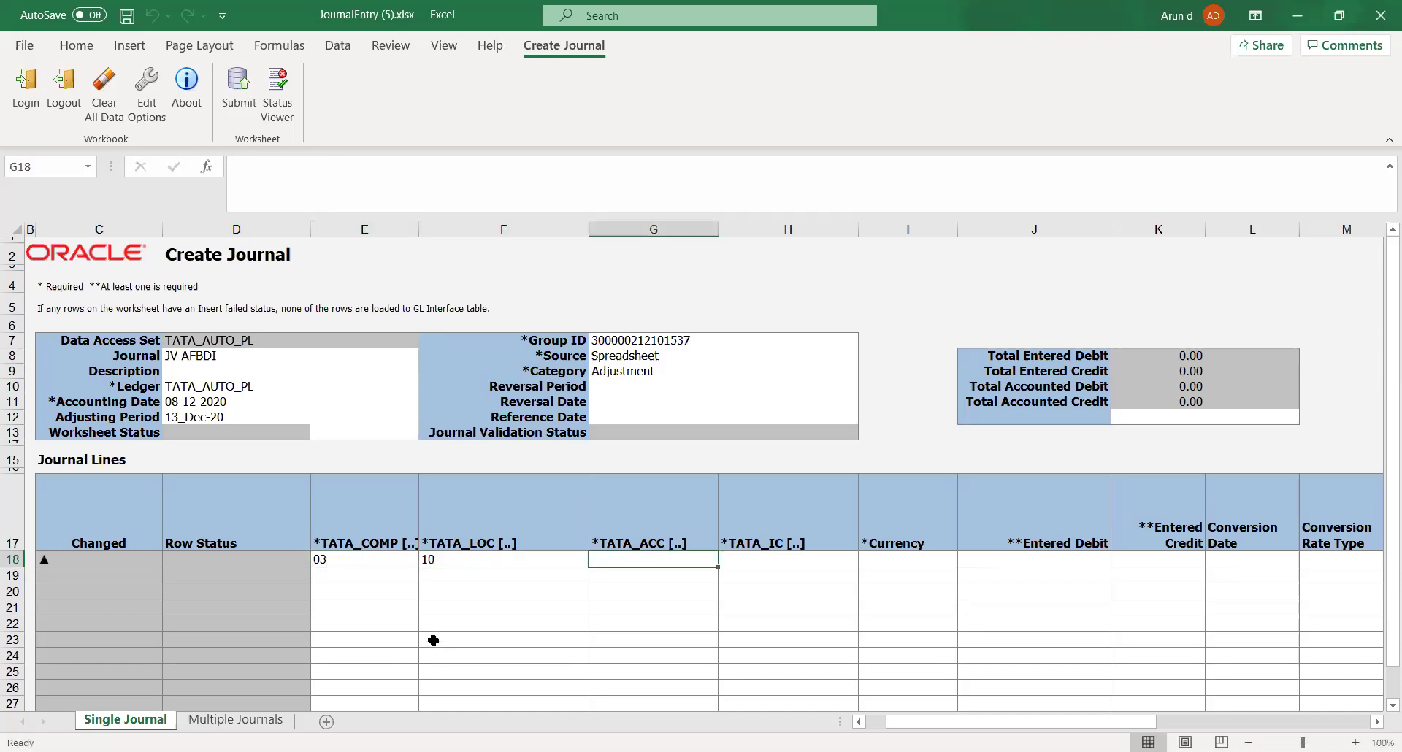
click(434, 641)
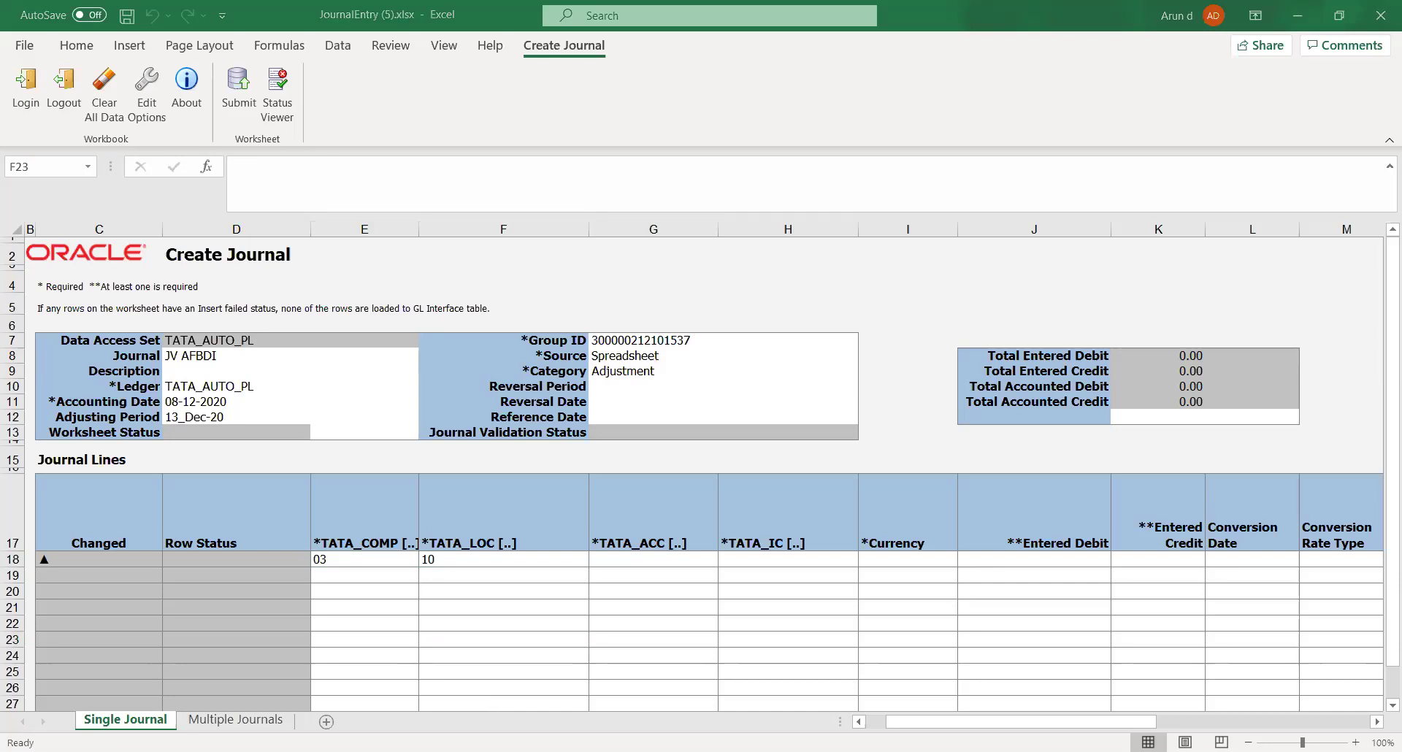
click(611, 560)
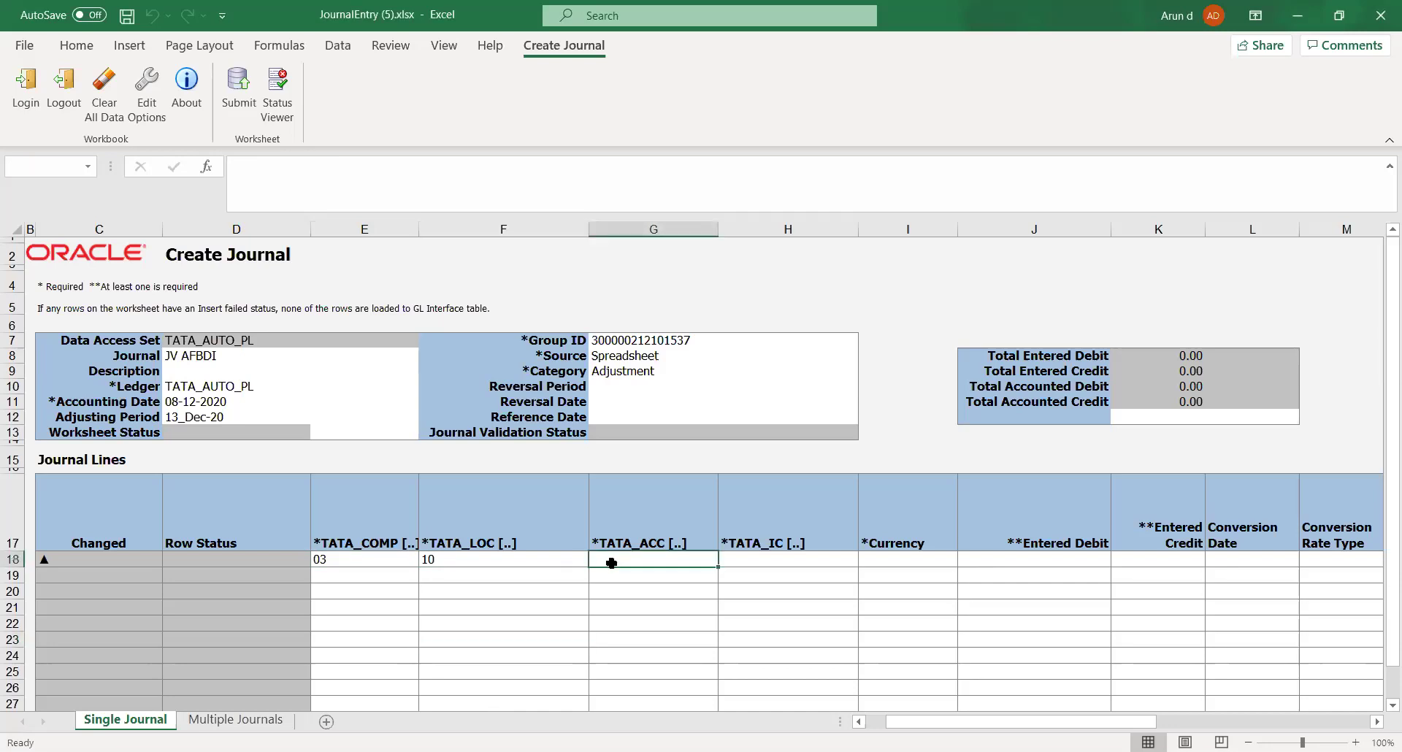
text(4130)
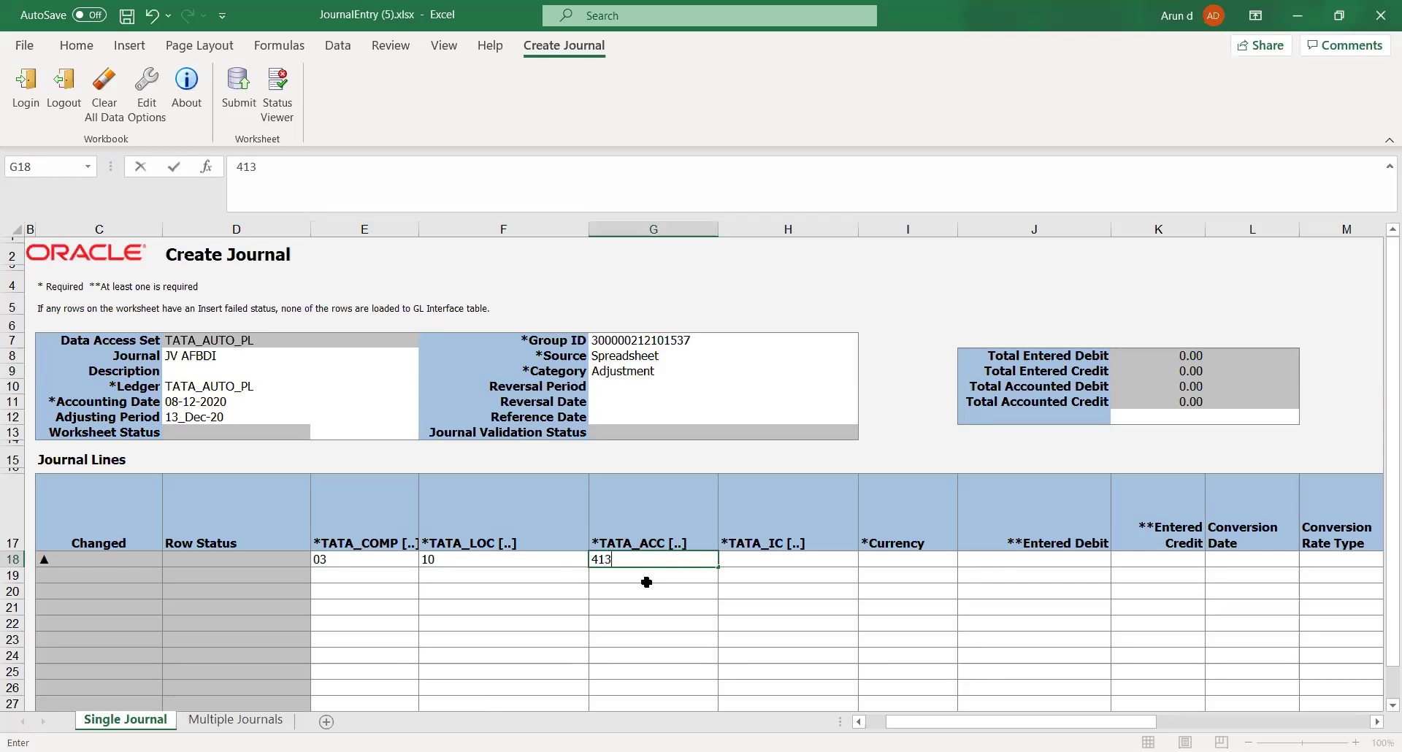
key(Tab)
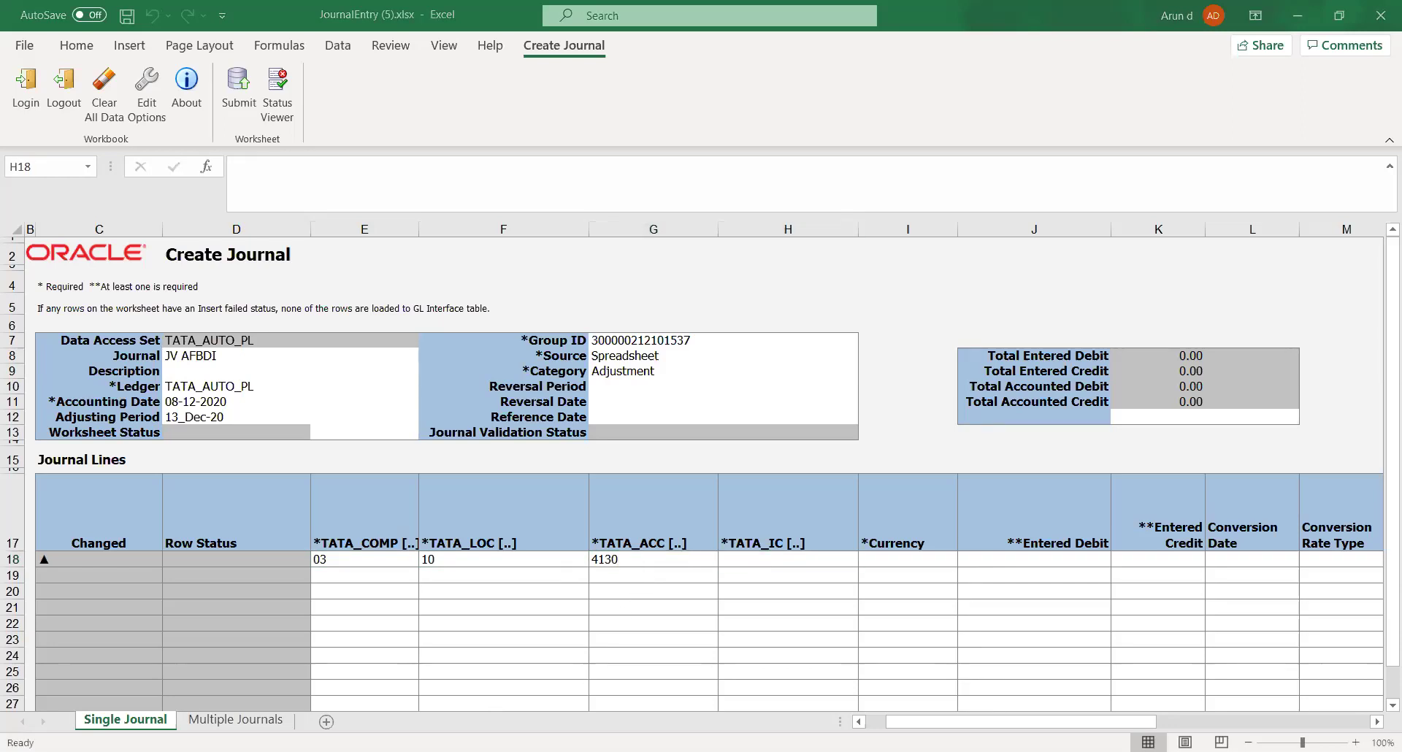
text(03)
key(Tab)
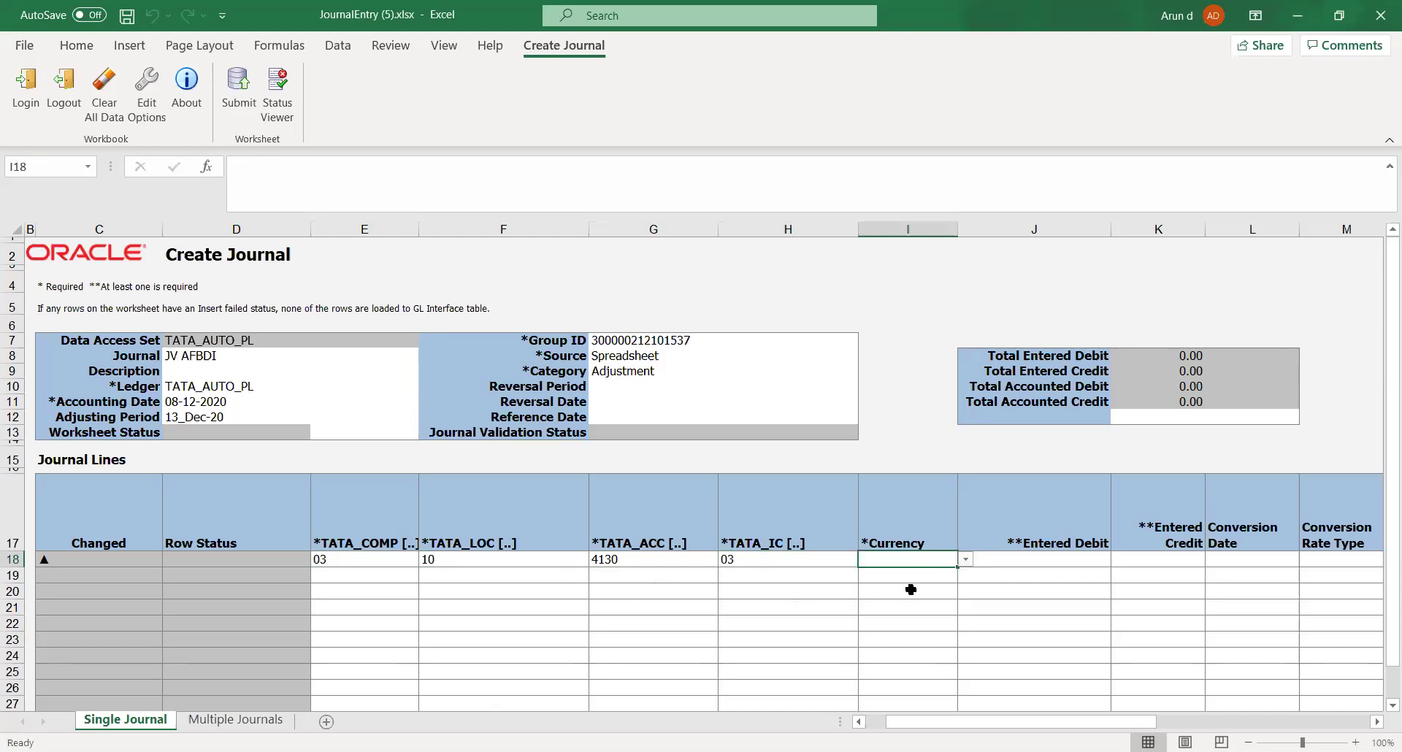
- Set the first journal line's currency to USD and its entered debit to 10000
click(965, 560)
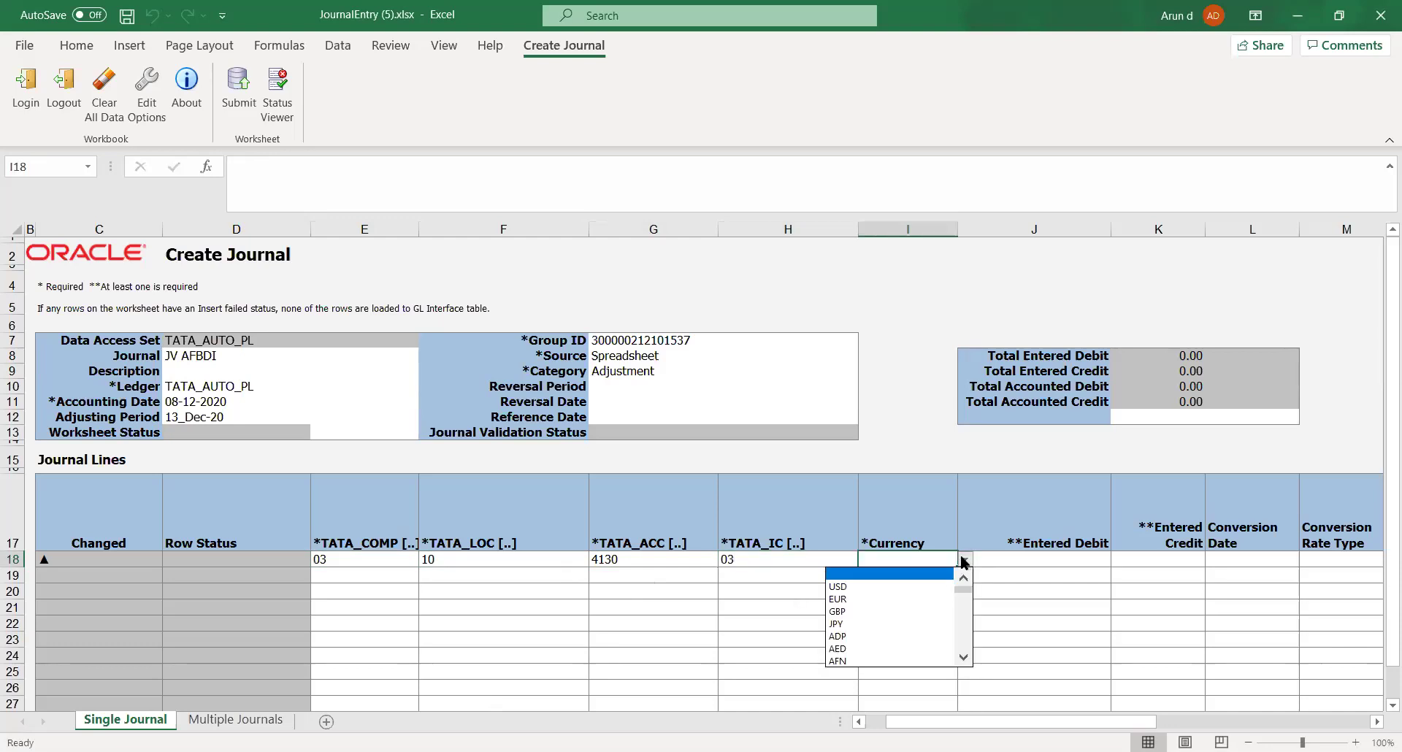
click(931, 586)
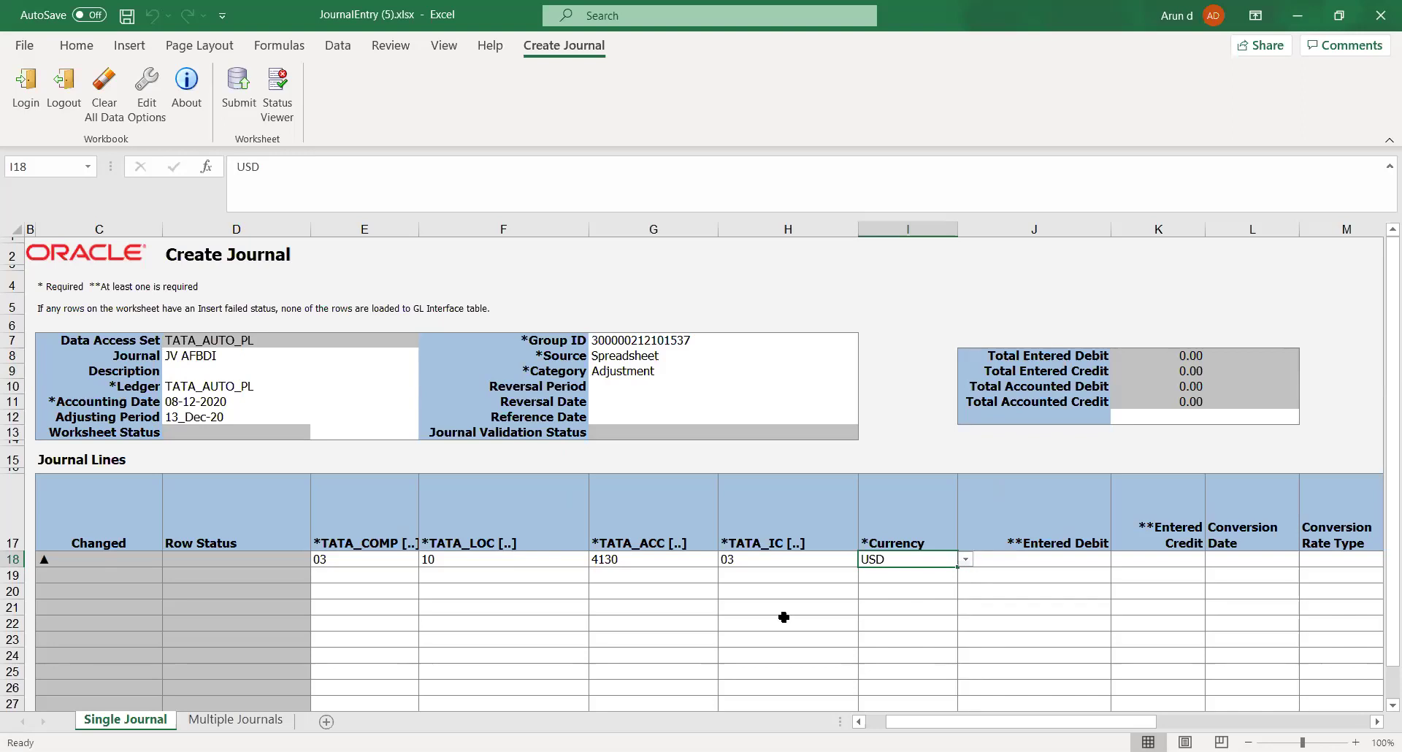
mouse_move(944, 713)
mouse_down()
mouse_move(1018, 702)
mouse_move(941, 701)
mouse_up()
key(Tab)
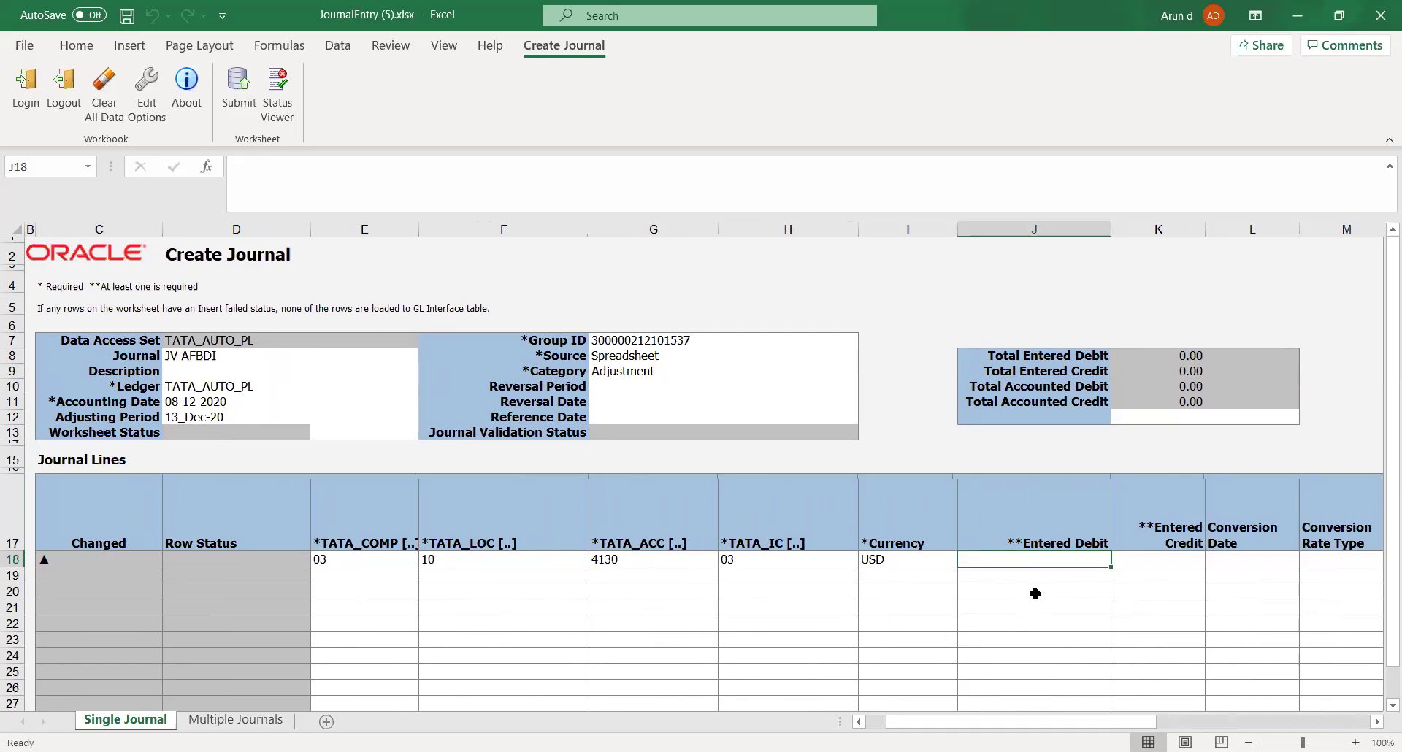
text(10000)
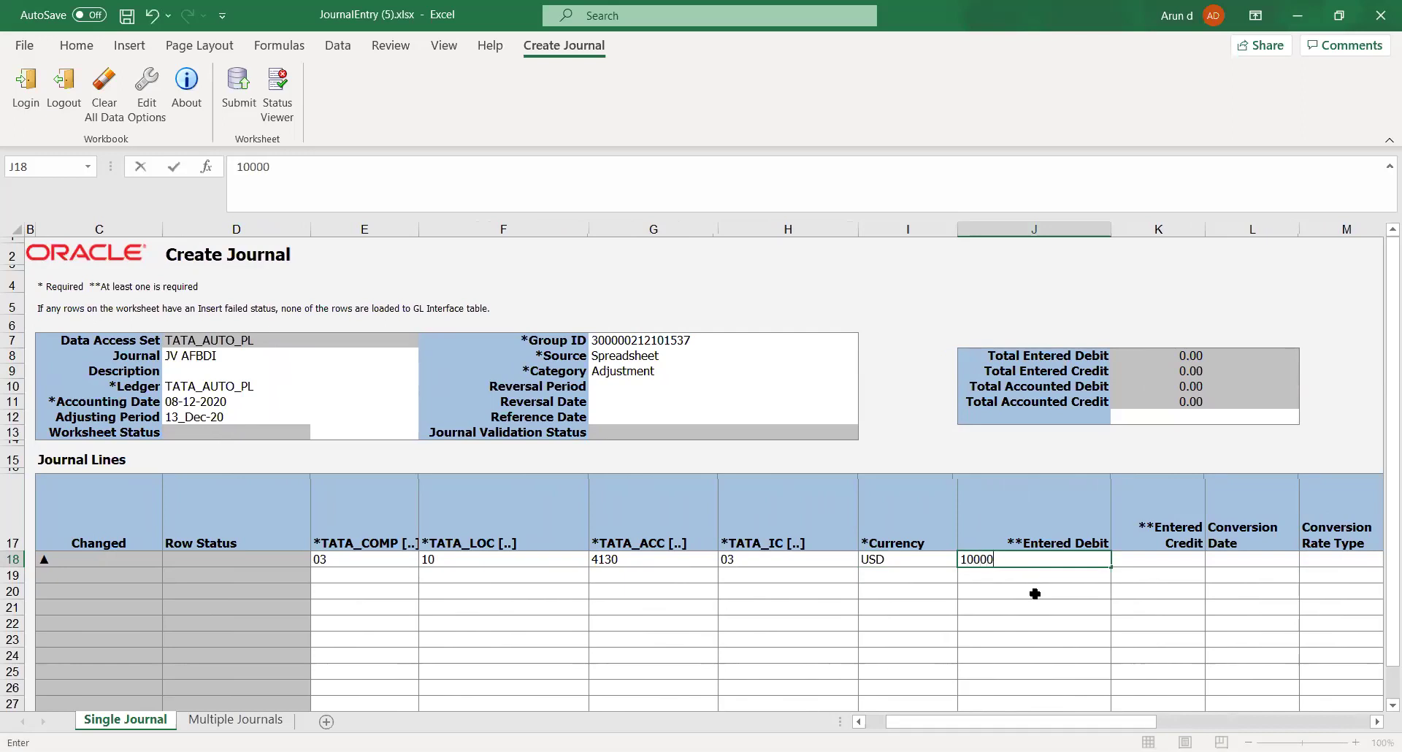
key(Tab)
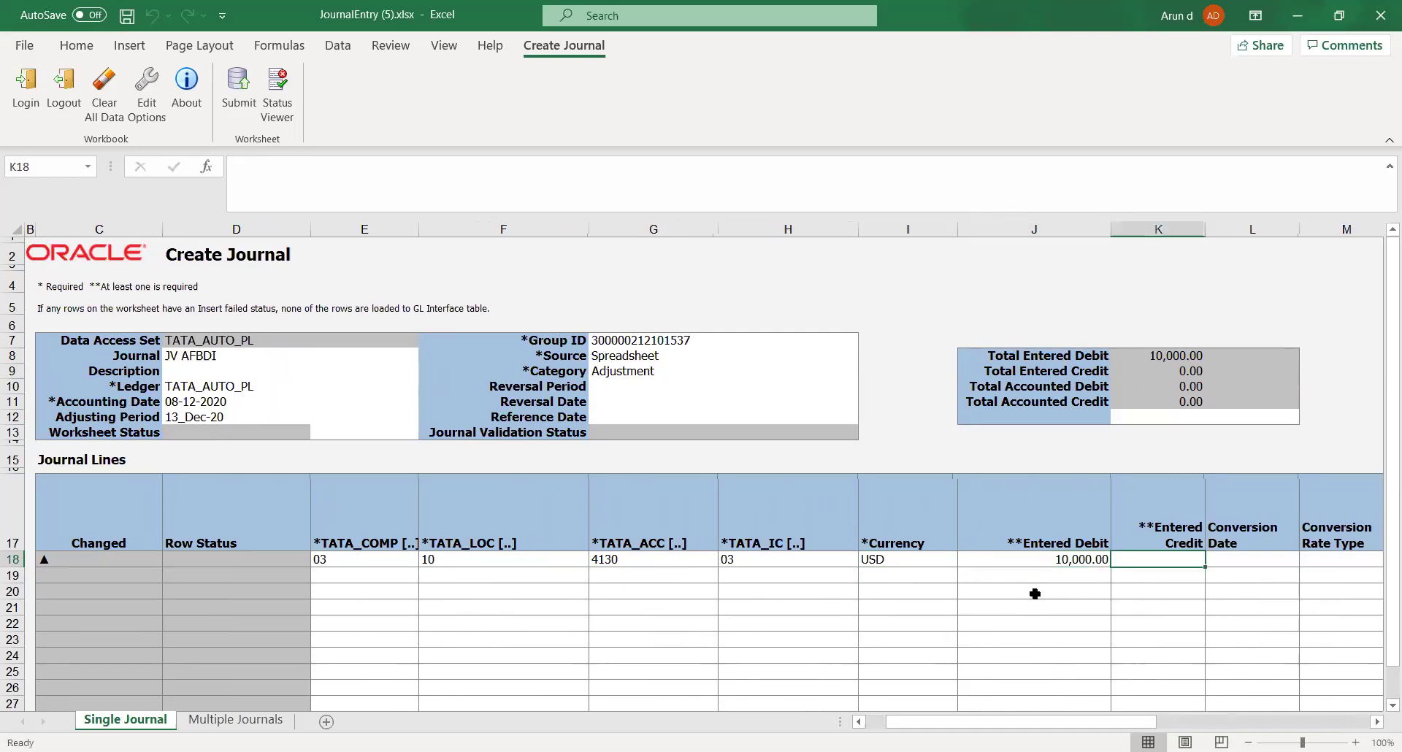
- Enter a credit of 10000 on the second journal line in row 19
key(Down)
key(Left)
key(Left)
key(Left)
key(Left)
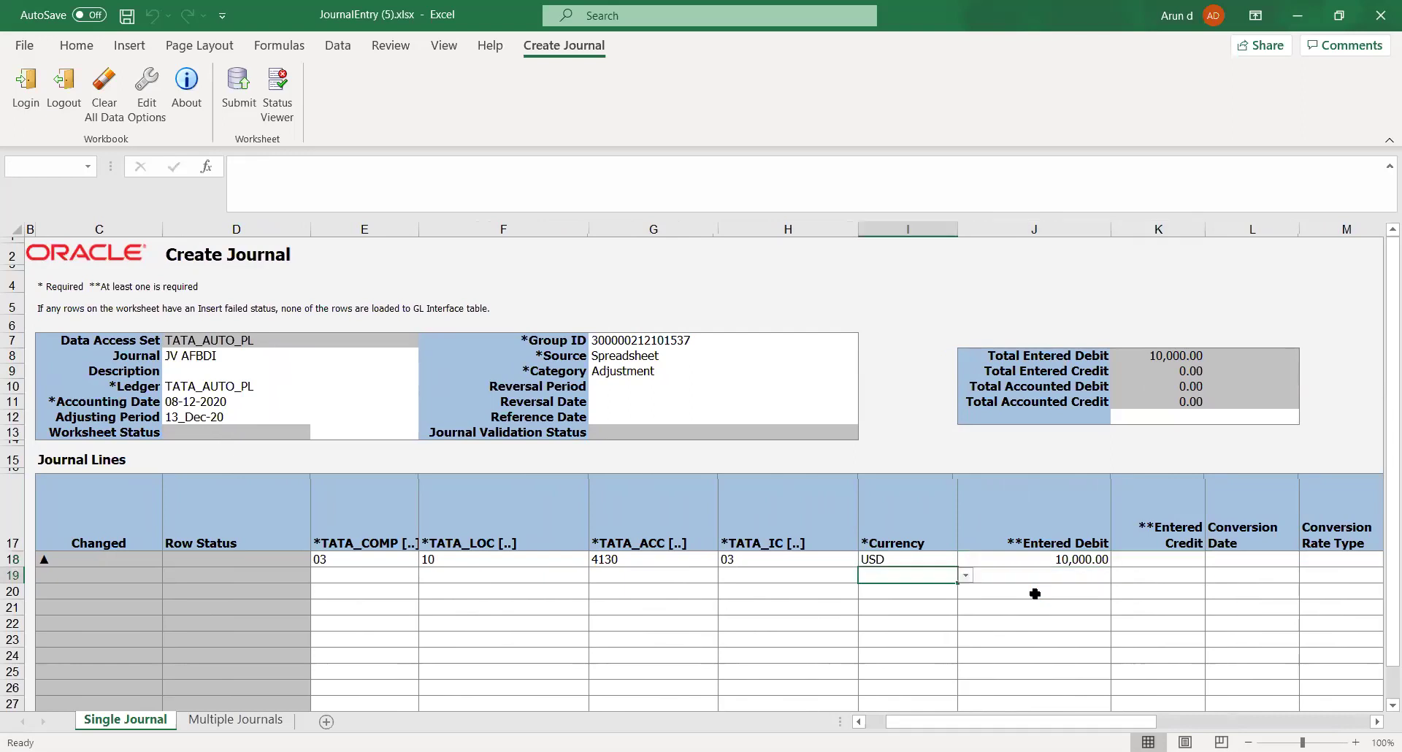
key(Right)
key(Right)
key(Right)
key(Right)
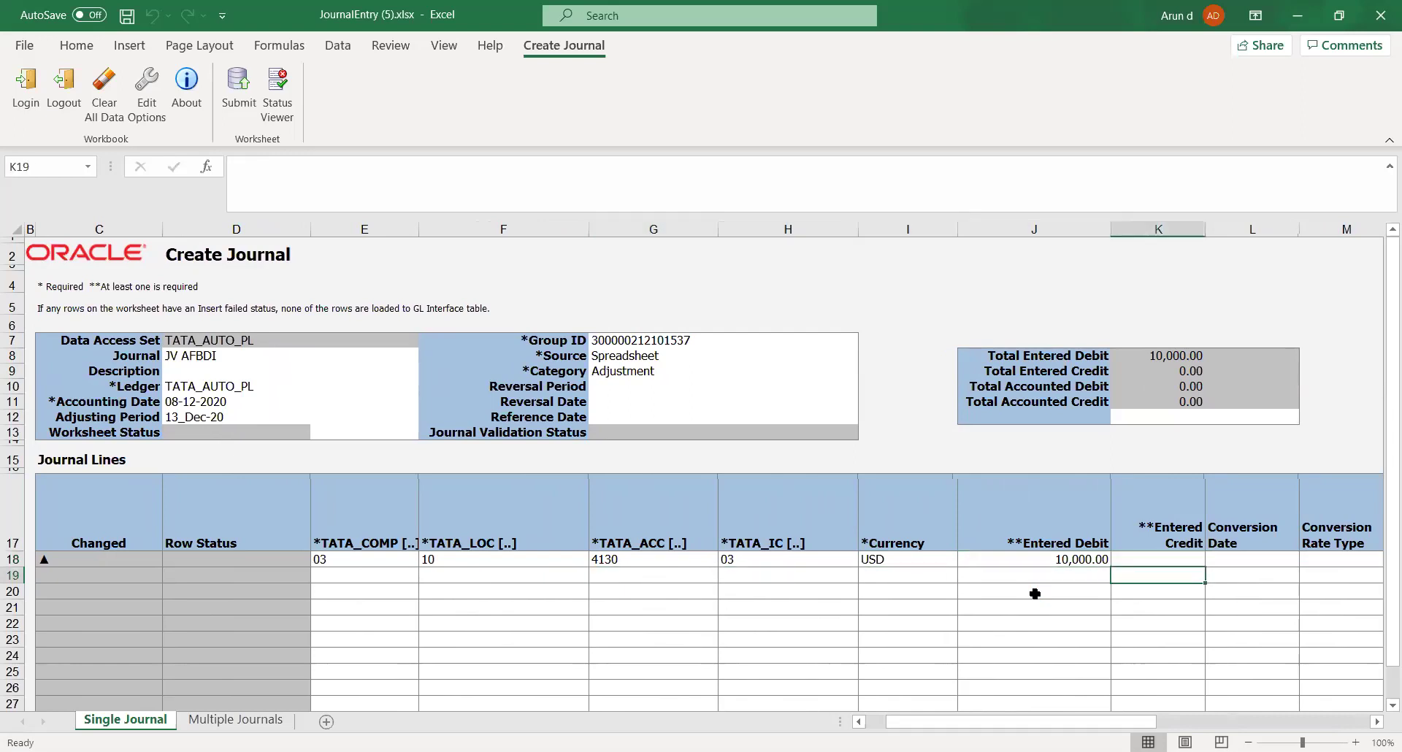
text(10000)
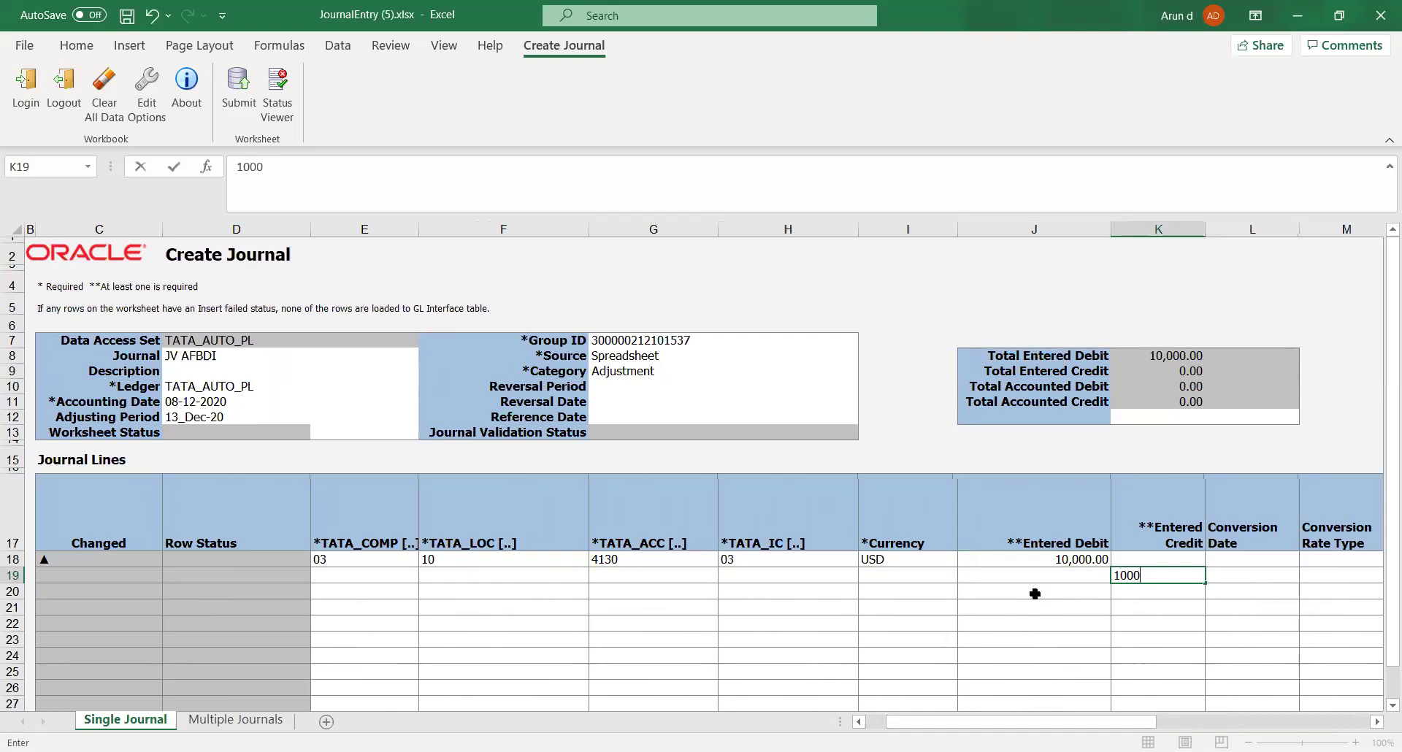
key(Tab)
- Fill the second journal line's segments with company 03, location 10, account 1223 and intercompany 03
key(Left)
key(Left)
key(Left)
key(Left)
key(Left)
key(Left)
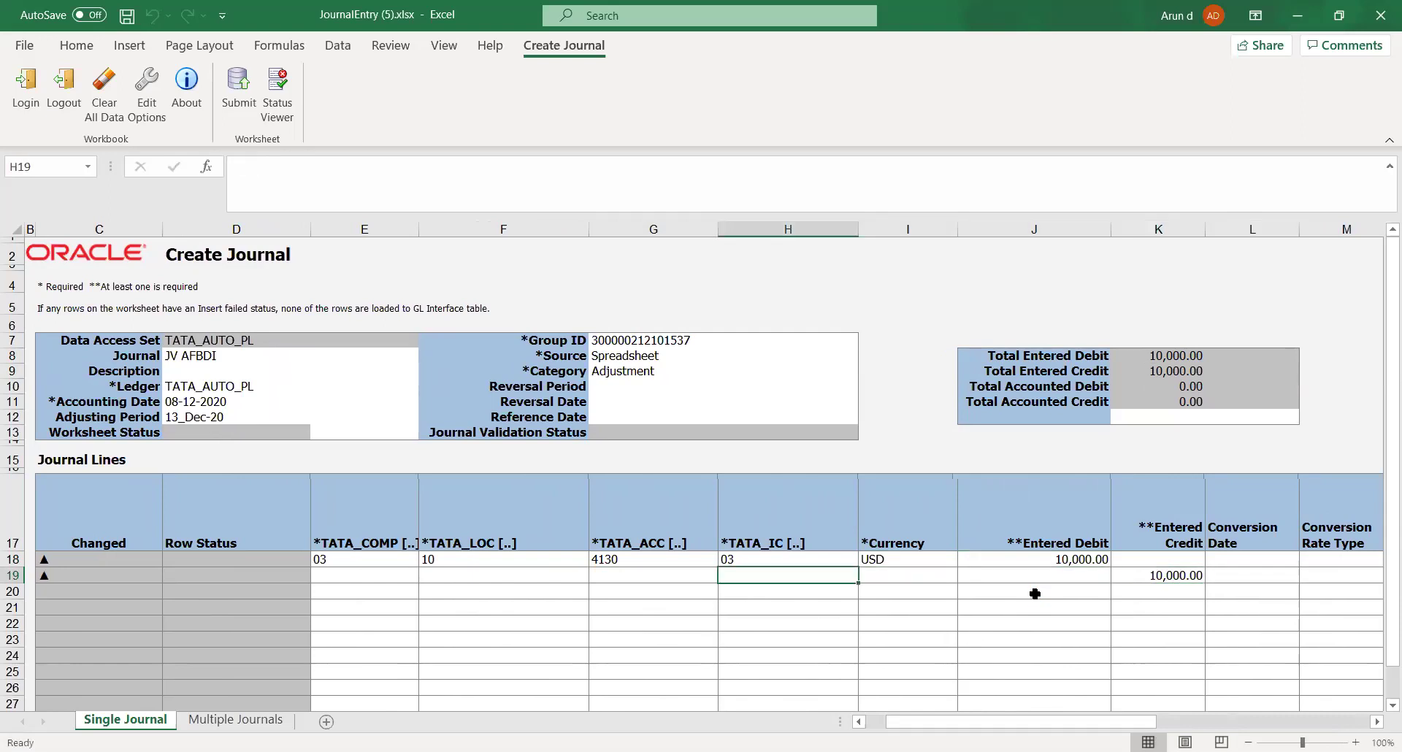
text(03)
key(Tab)
text(10)
key(Tab)
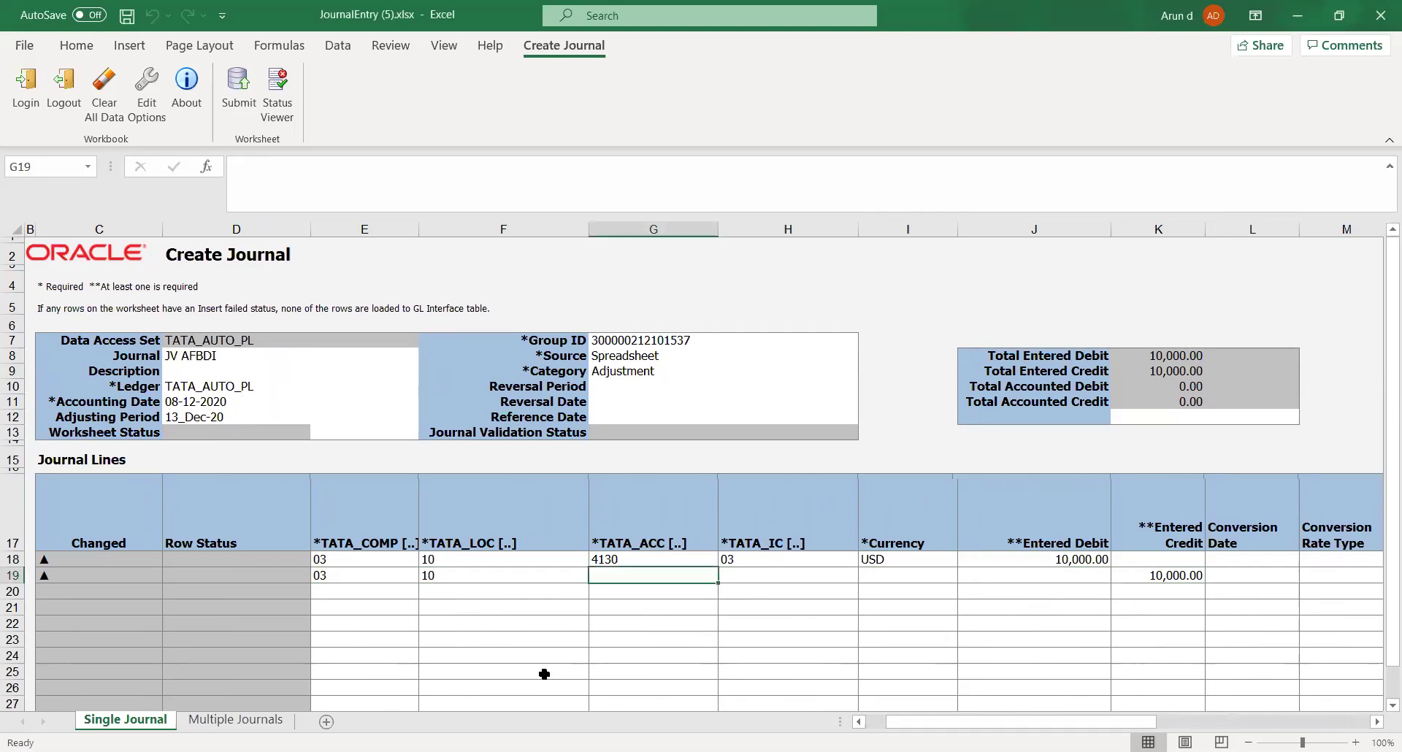
text(1223)
key(Tab)
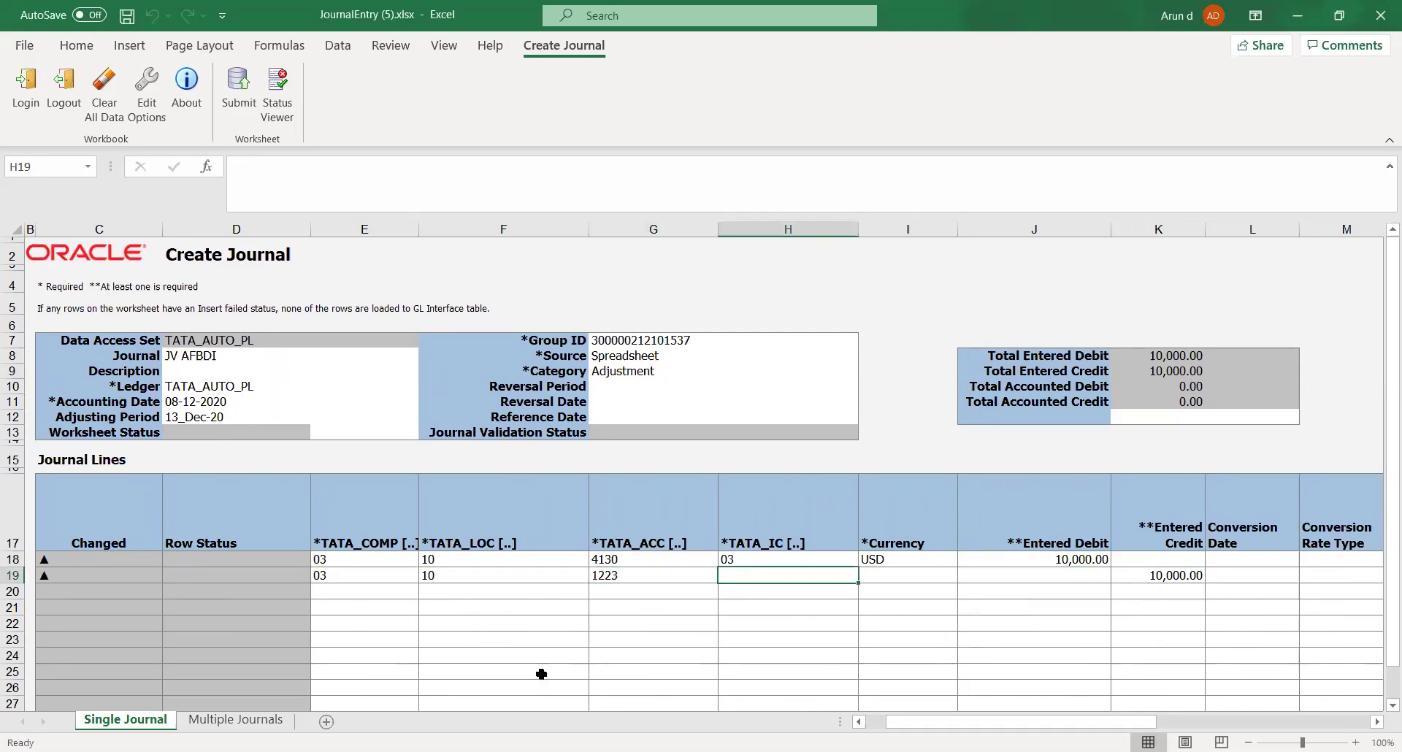
text(03)
key(Tab)
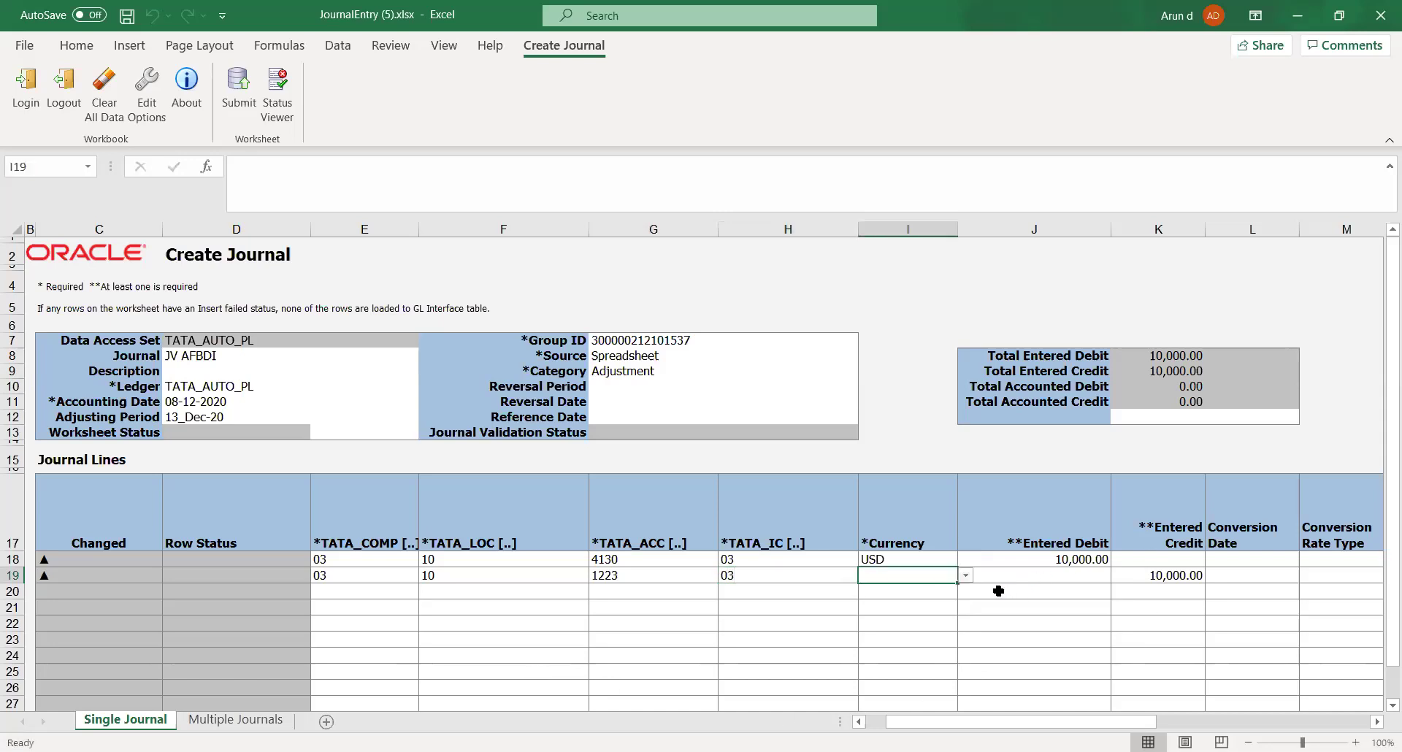
- Set the second journal line's currency to USD
click(966, 578)
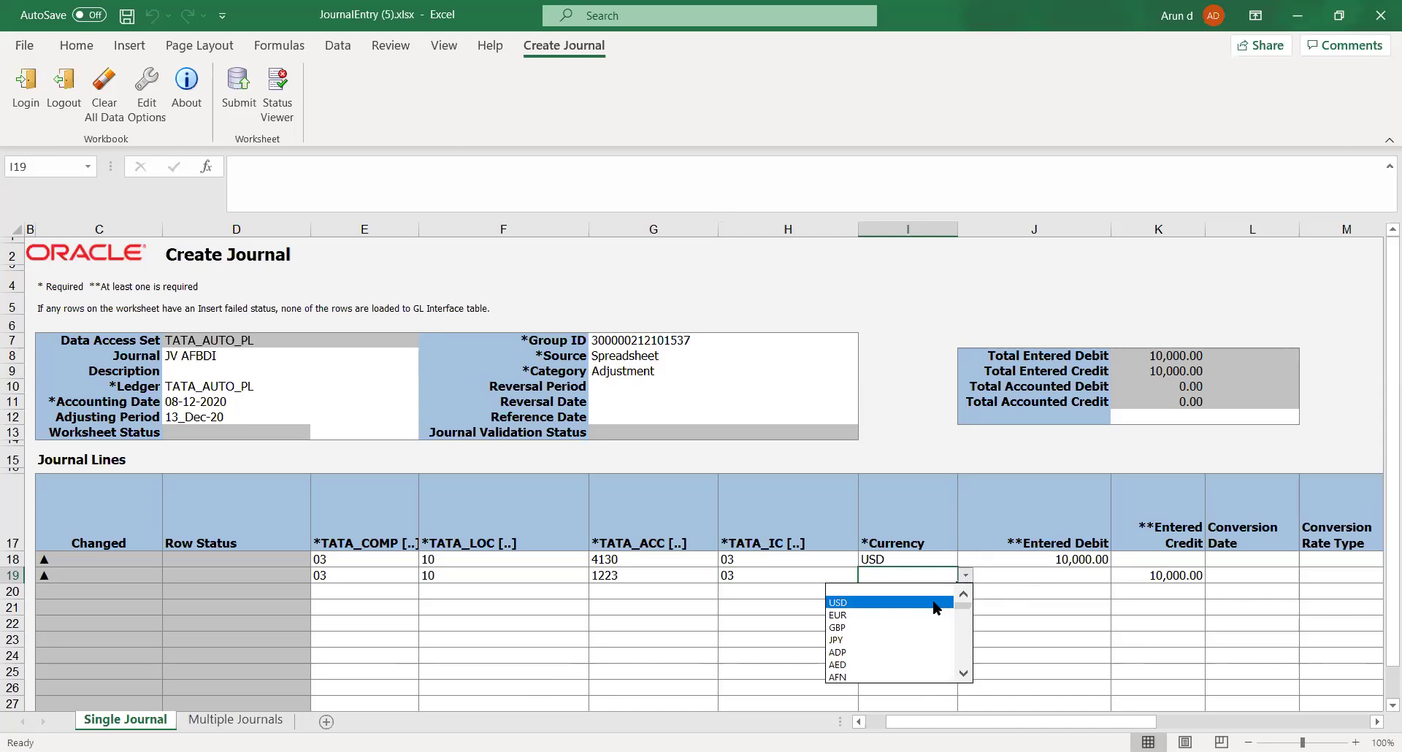
click(945, 599)
click(1004, 579)
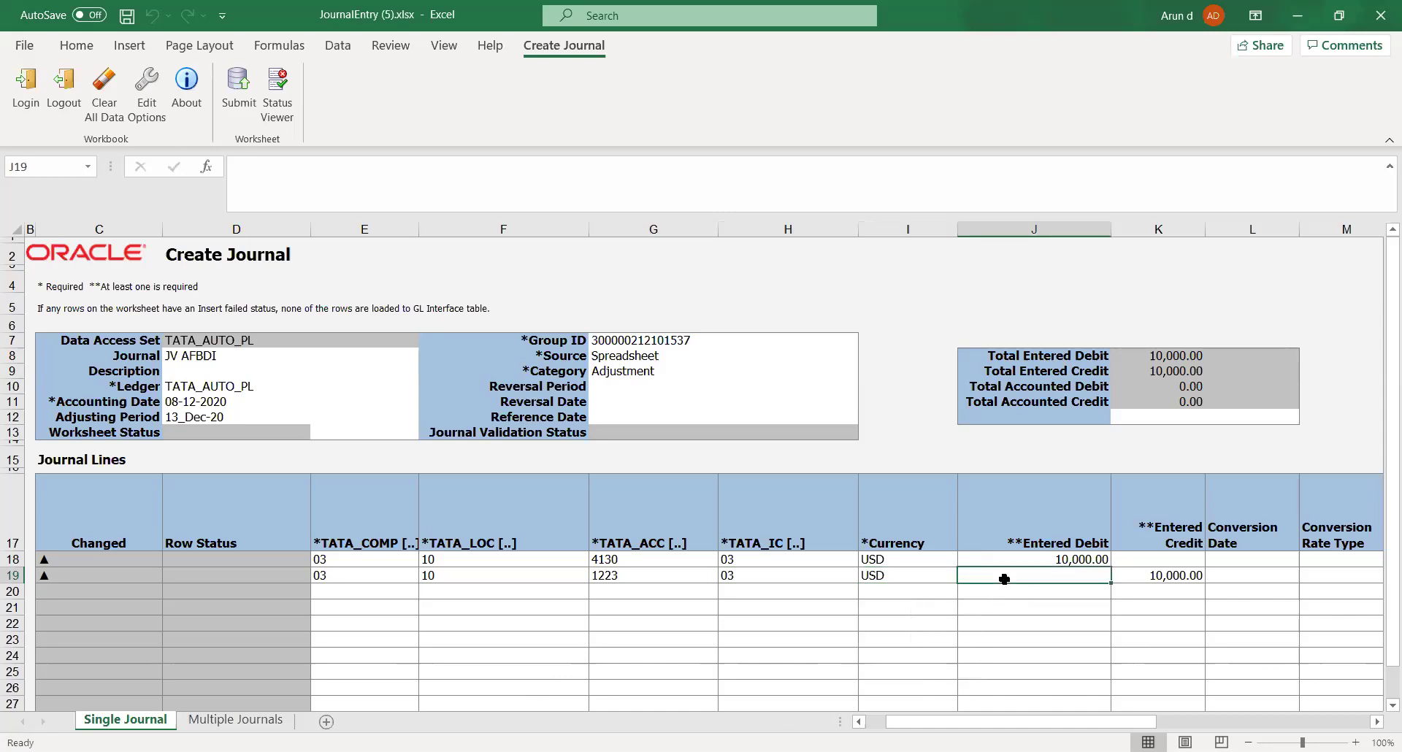
- Review the remaining journal line columns, from the conversion fields through the descriptive flexfield and reconciliation reference to the key
key(Right)
key(Right)
key(Right)
key(Right)
key(Right)
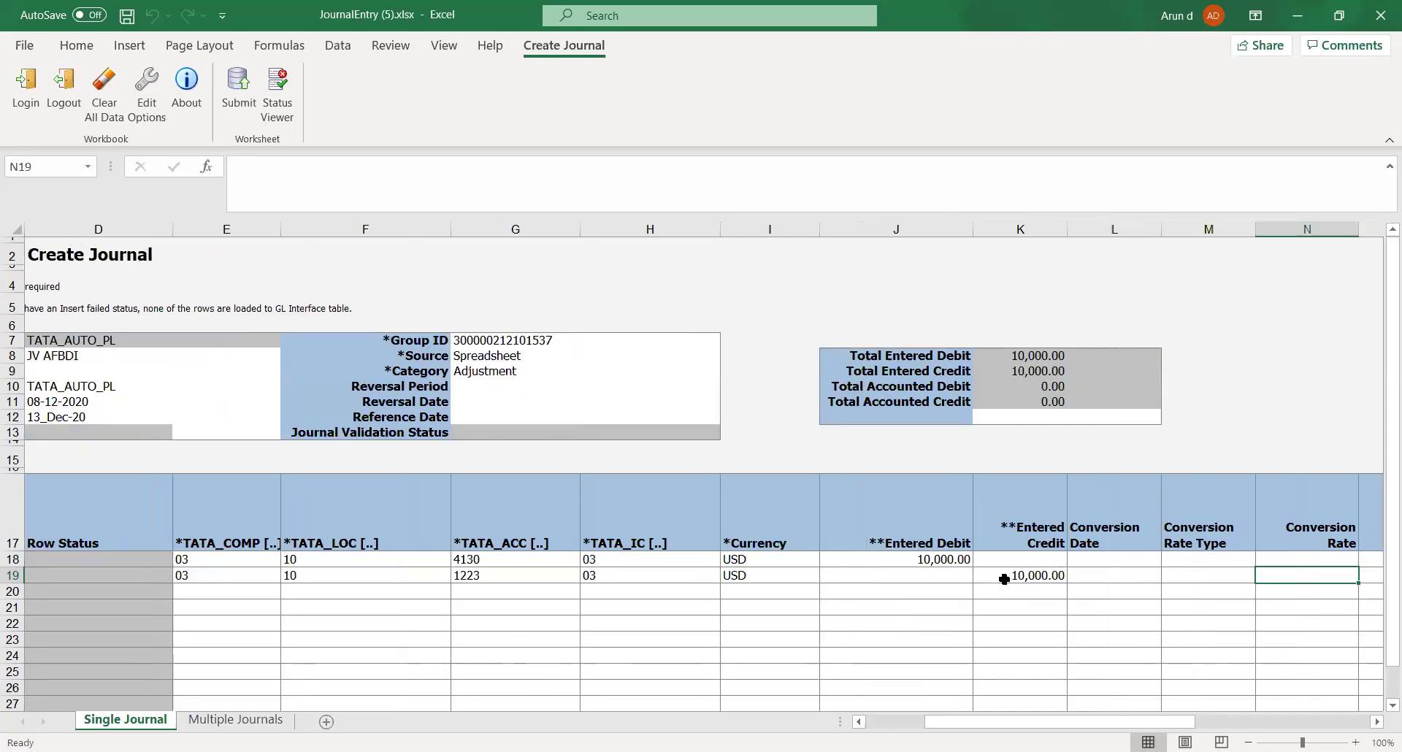
key(Right)
key(Right)
key(Right)
key(Right)
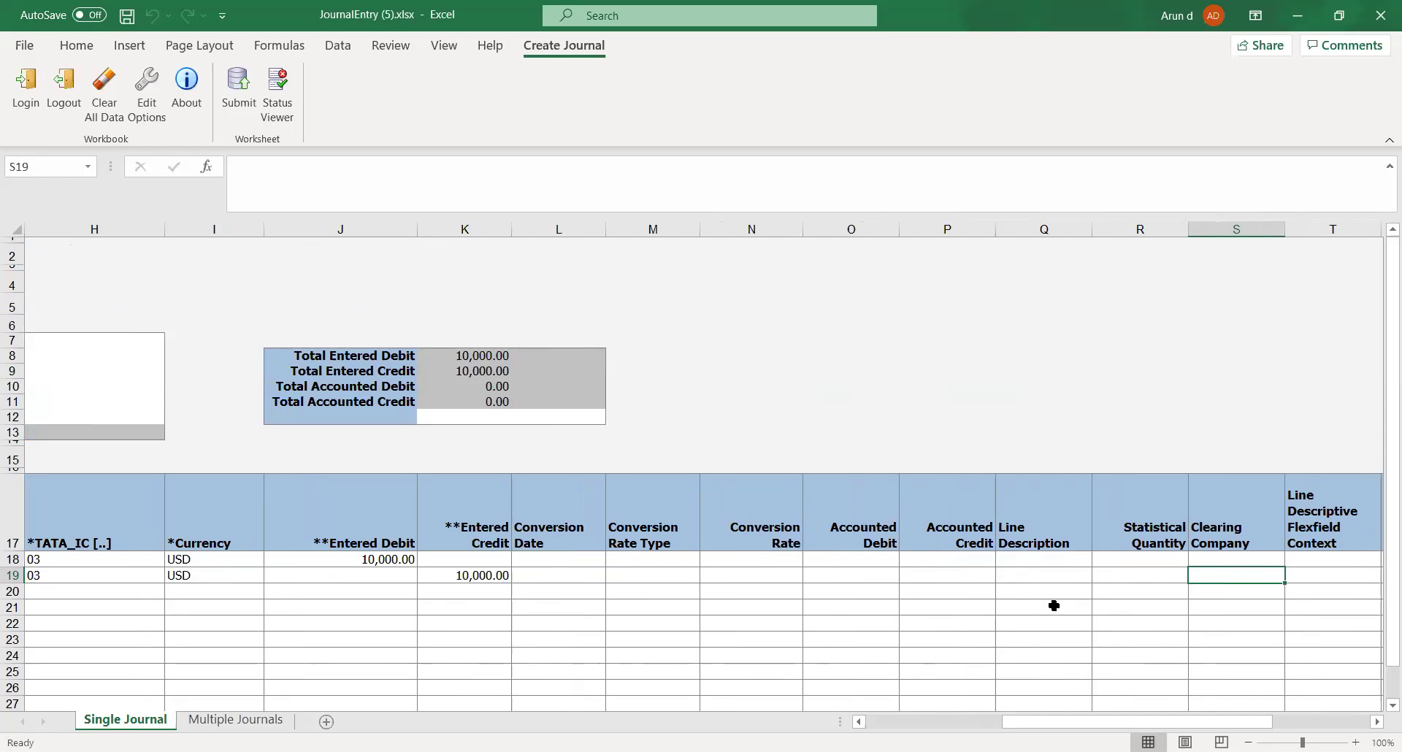
scroll(1107, 726, left, 1)
drag(1107, 725, 1204, 725)
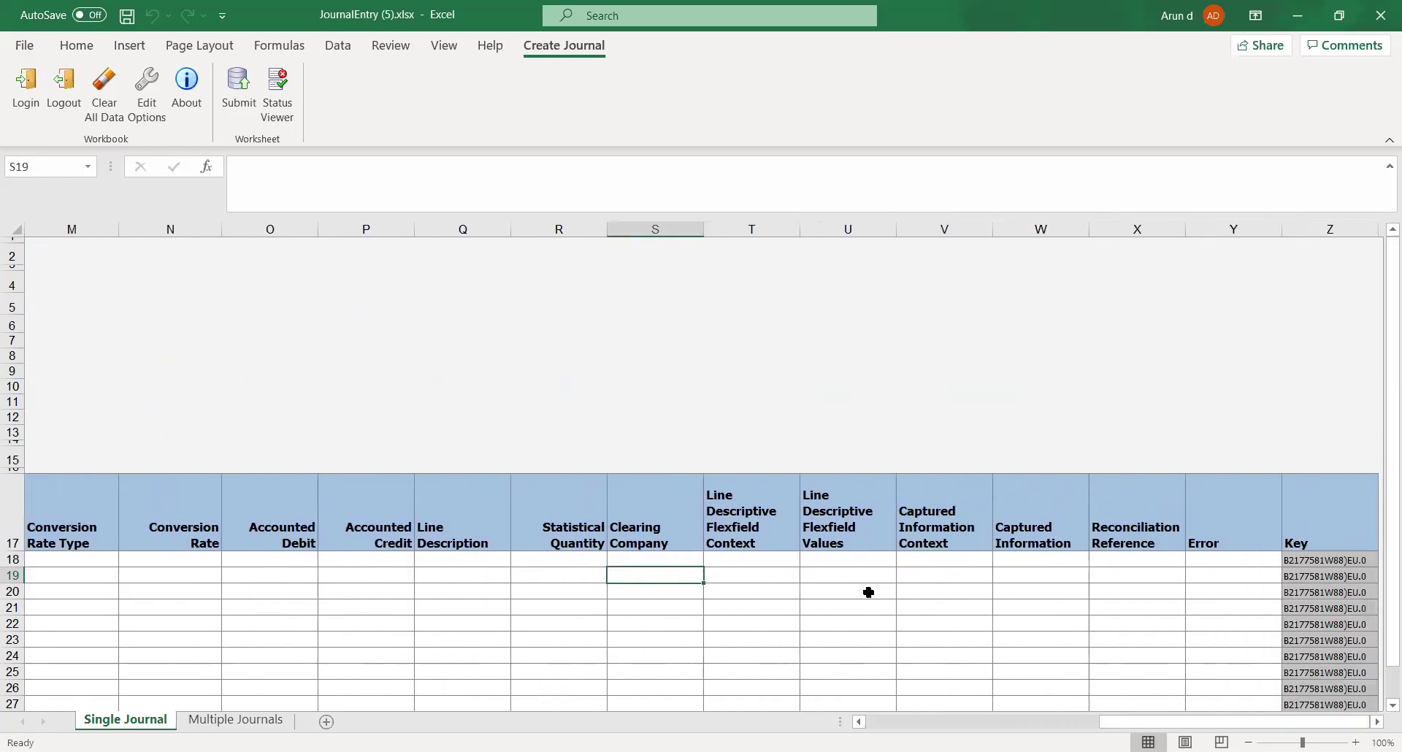
click(725, 557)
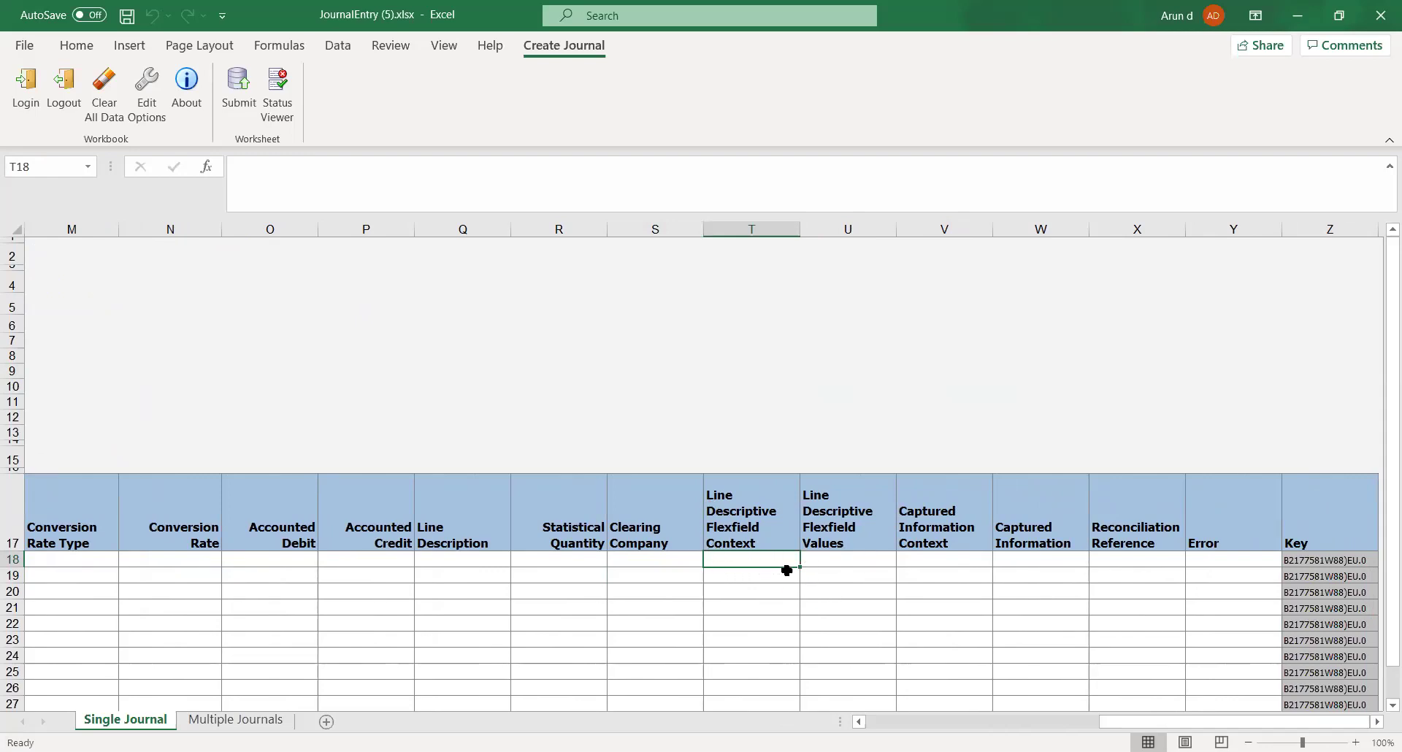
drag(1129, 716, 869, 701)
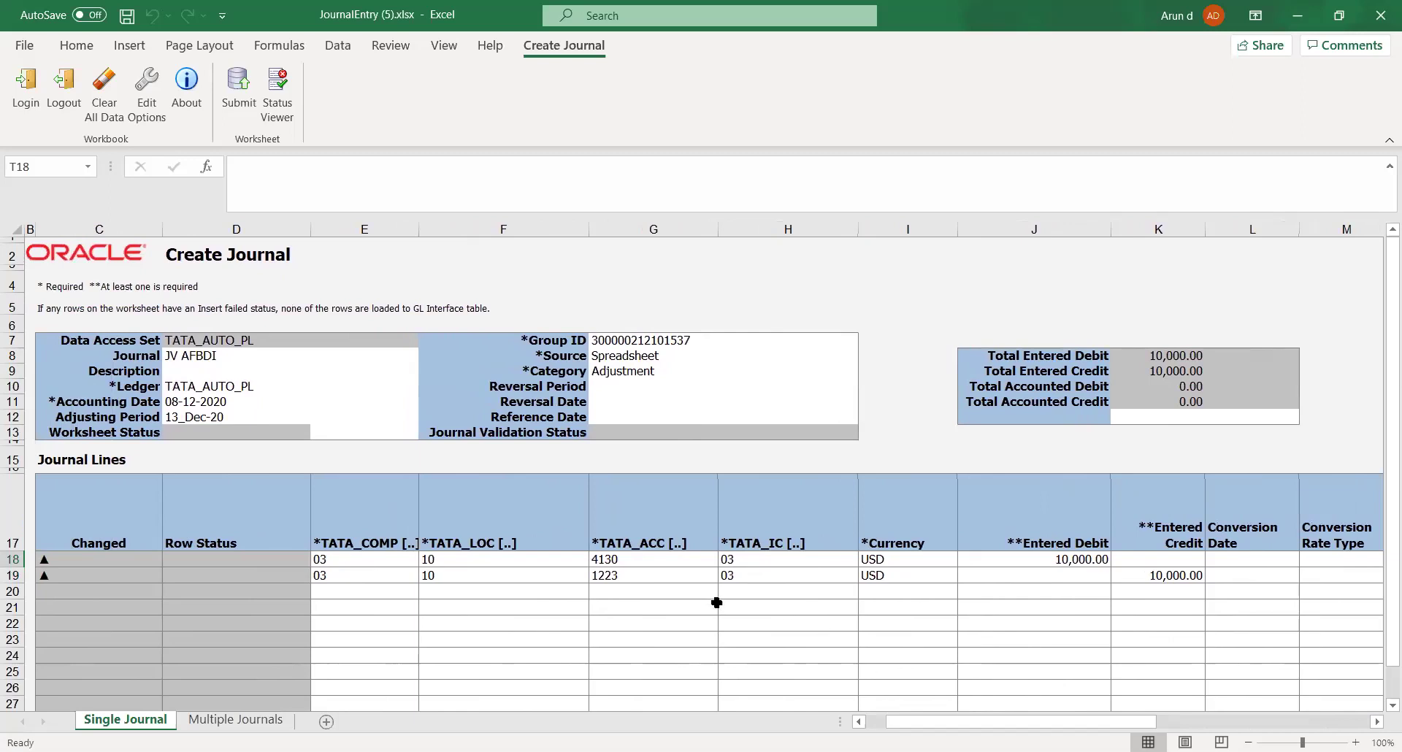
- Try to submit the JV AFBDI journal with the accounting date 08-12-2020
click(630, 642)
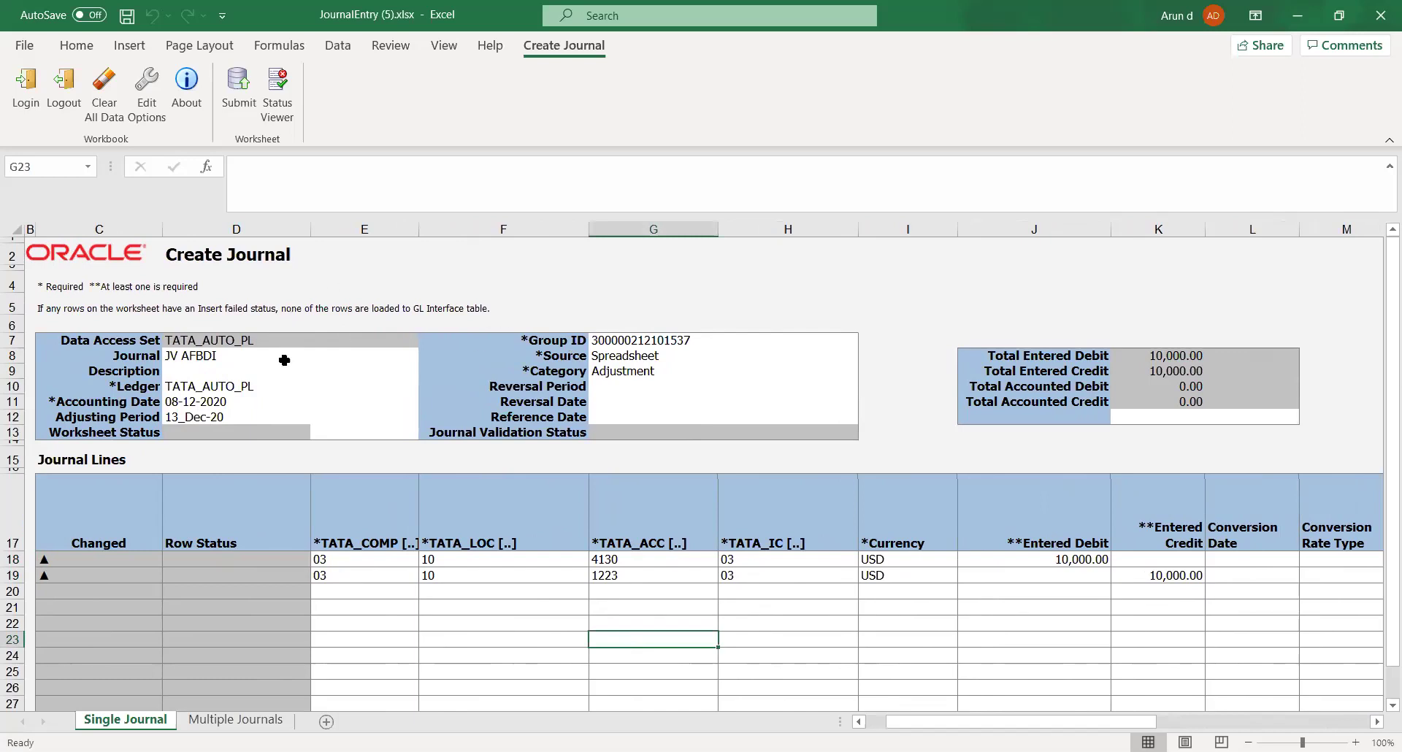
click(471, 621)
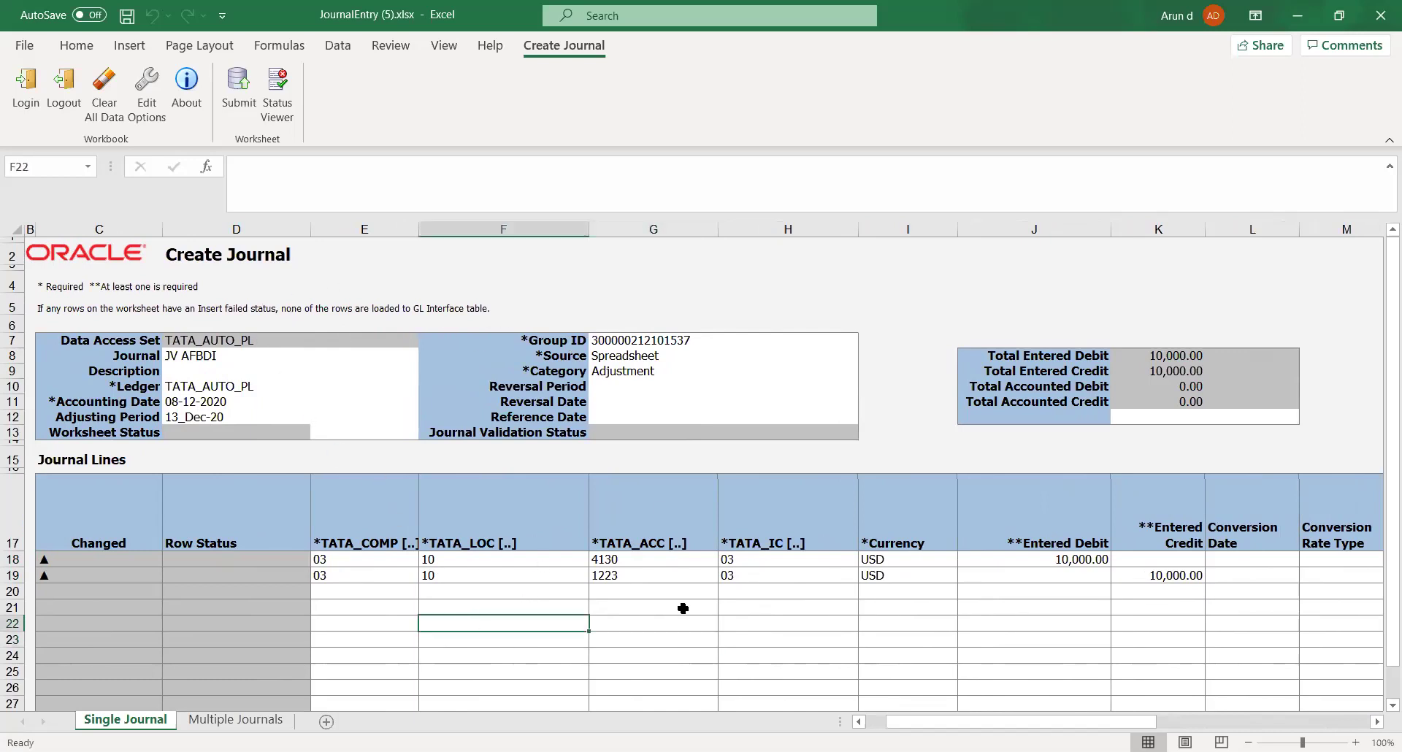
click(232, 86)
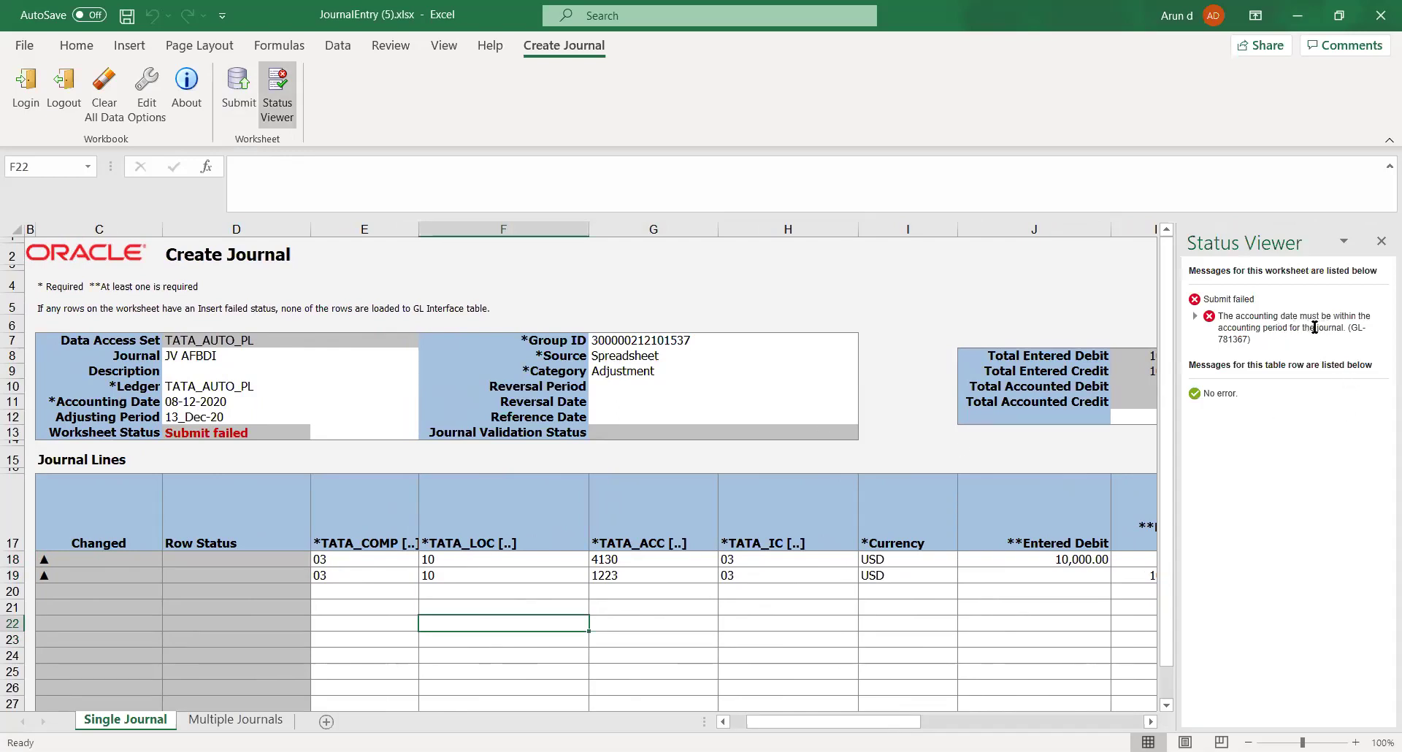
- Check the available adjusting periods, set the journal's accounting date to 31-12-2020, and submit the journal again
click(190, 417)
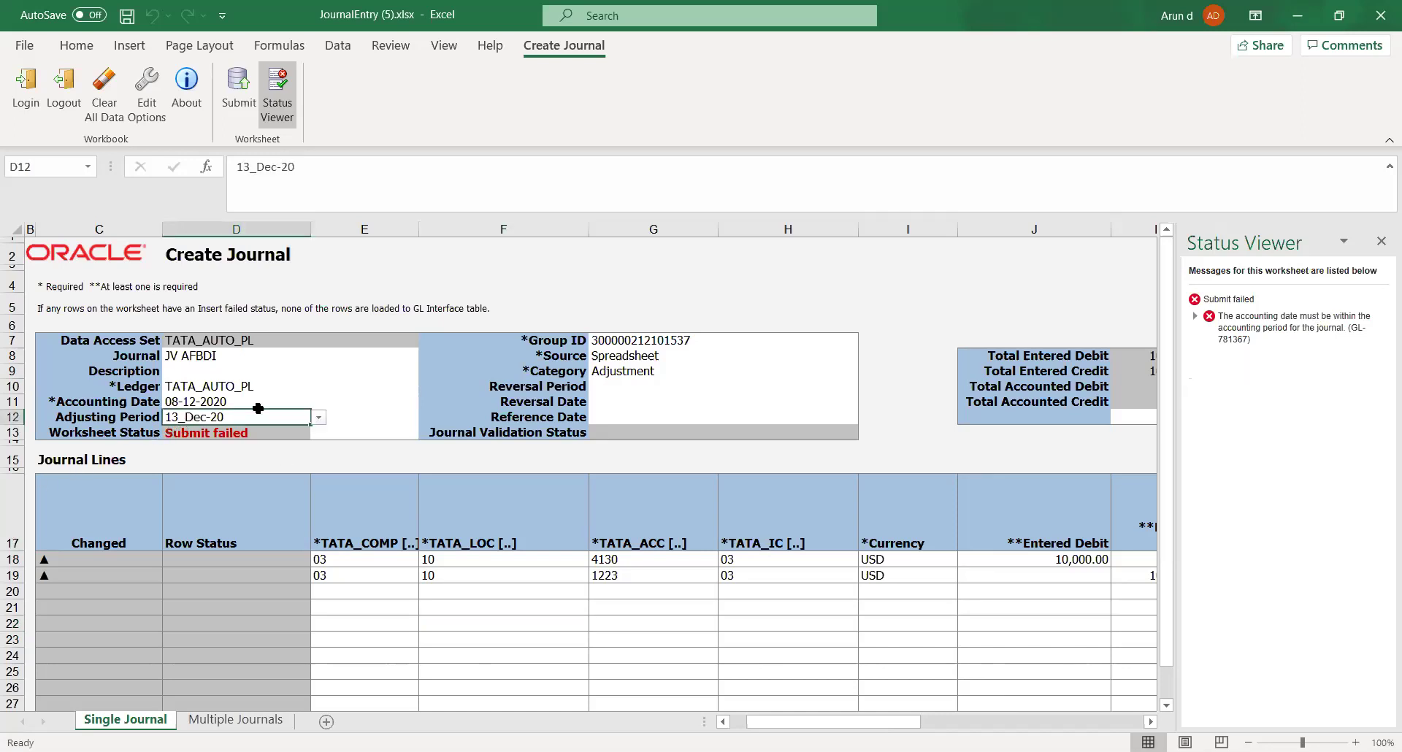
click(319, 419)
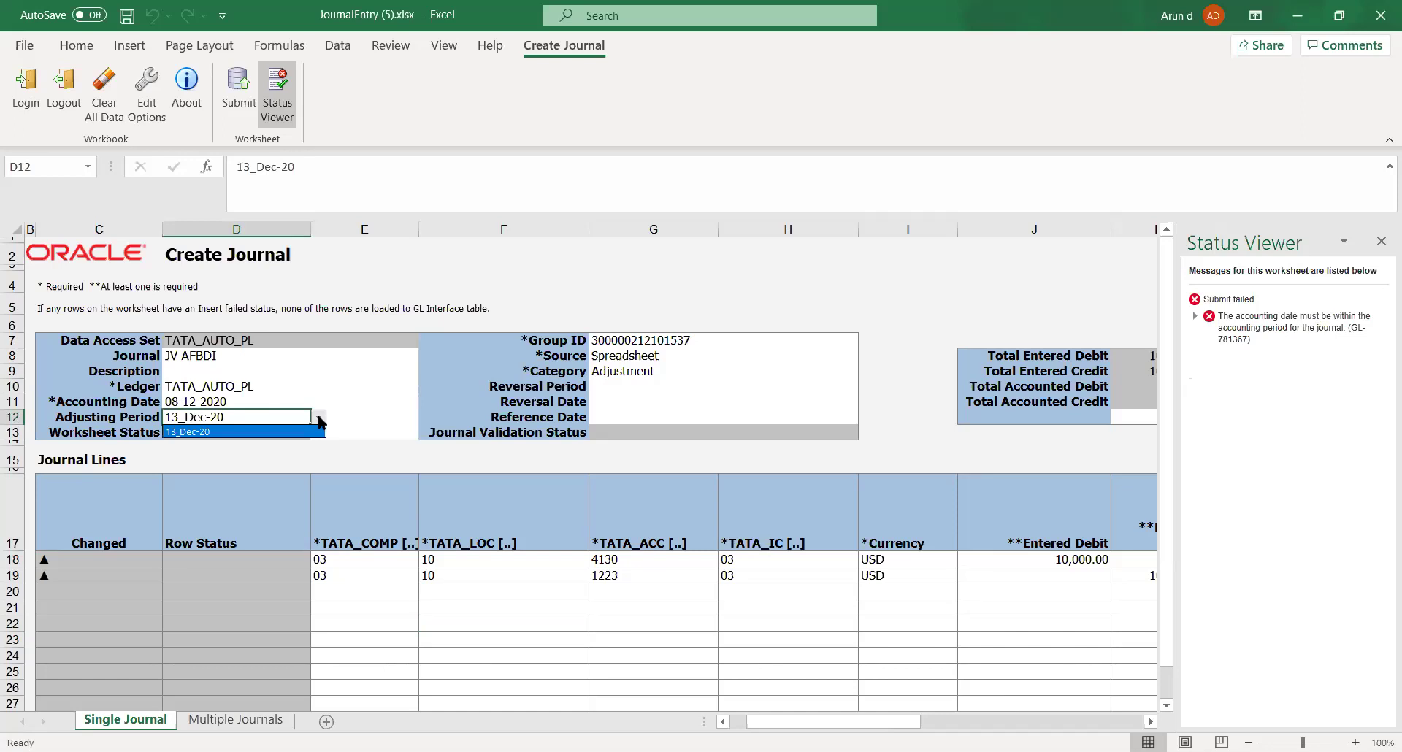
click(319, 421)
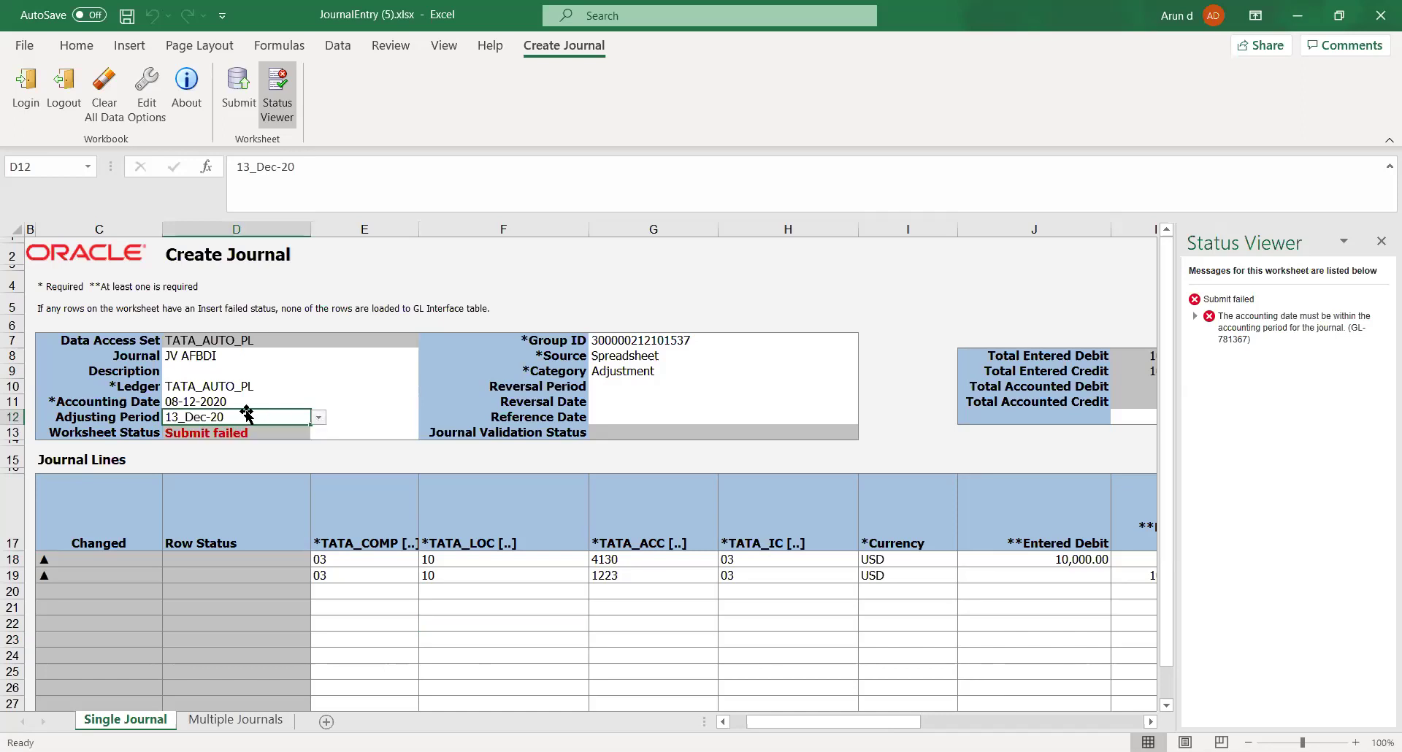
click(216, 401)
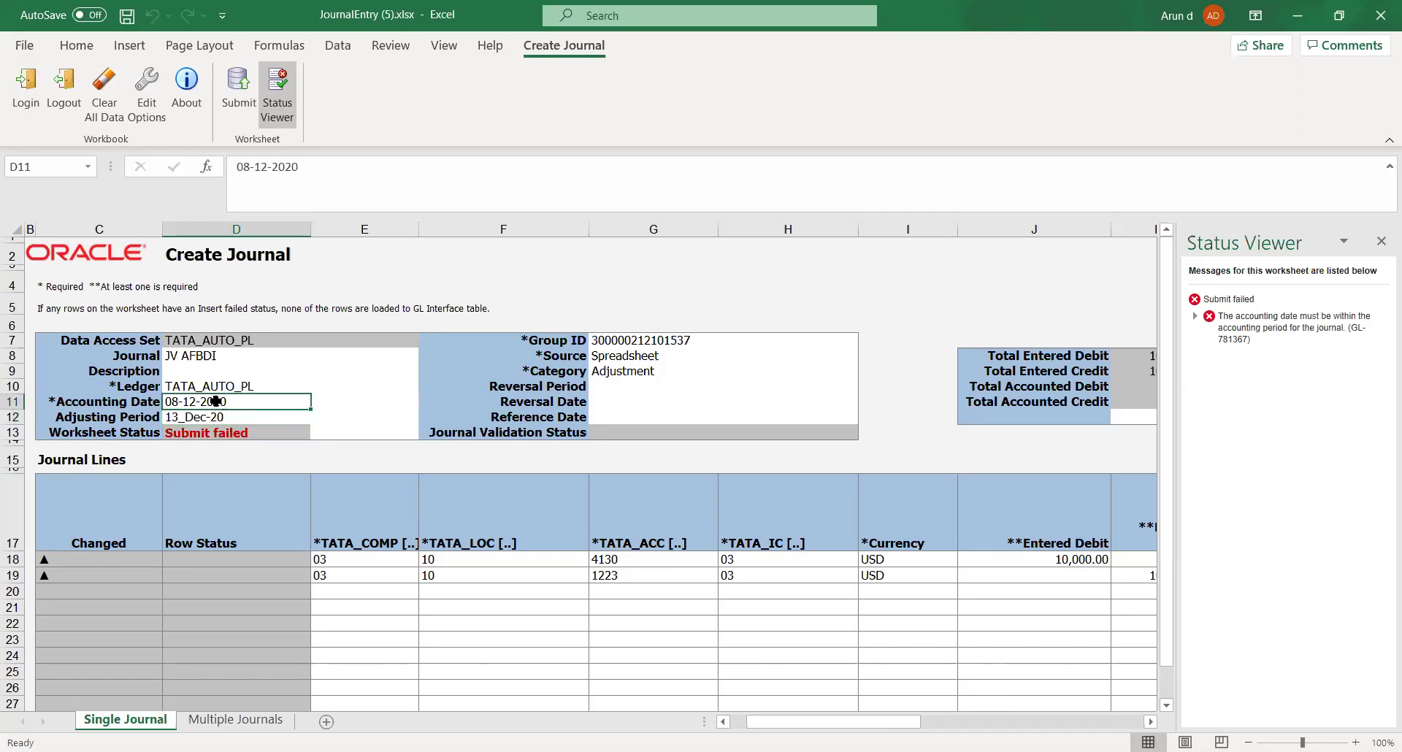
text(31DEC)
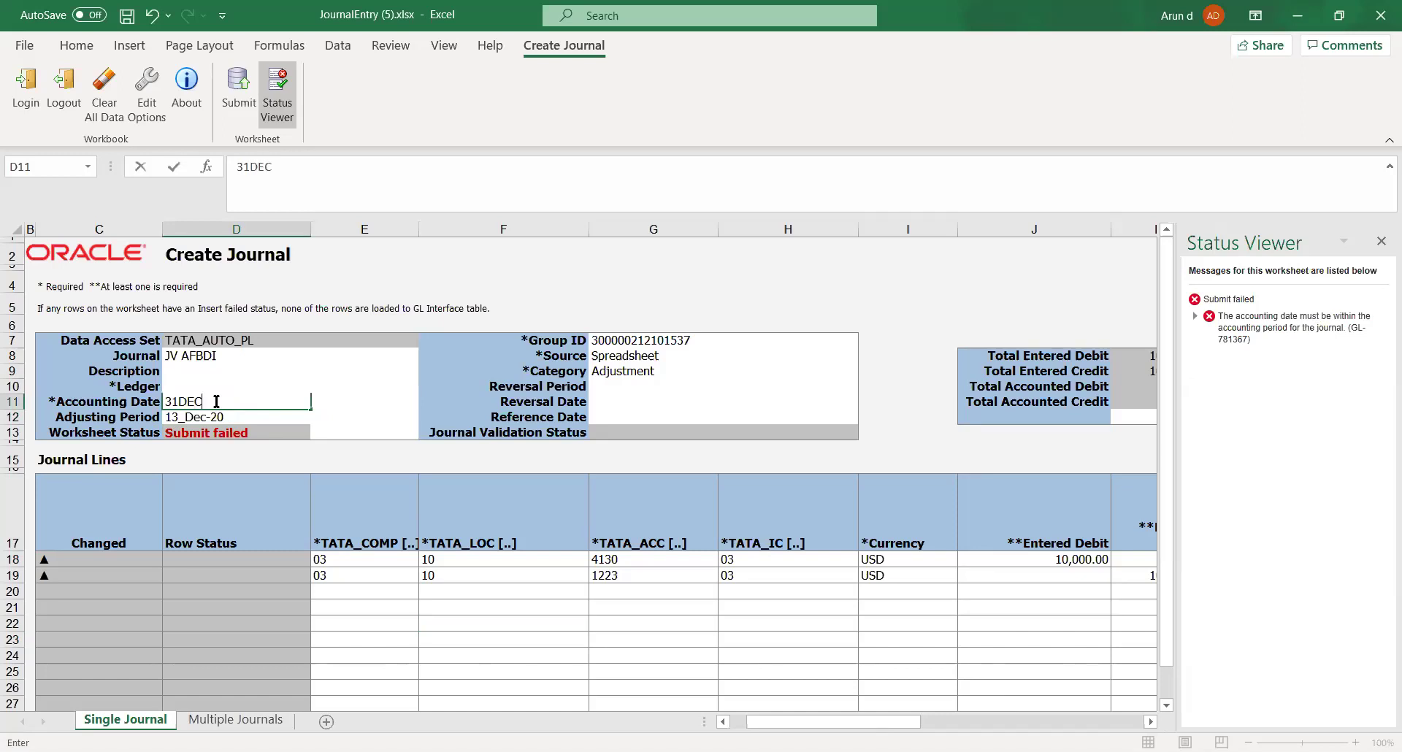
text(2020)
key(Tab)
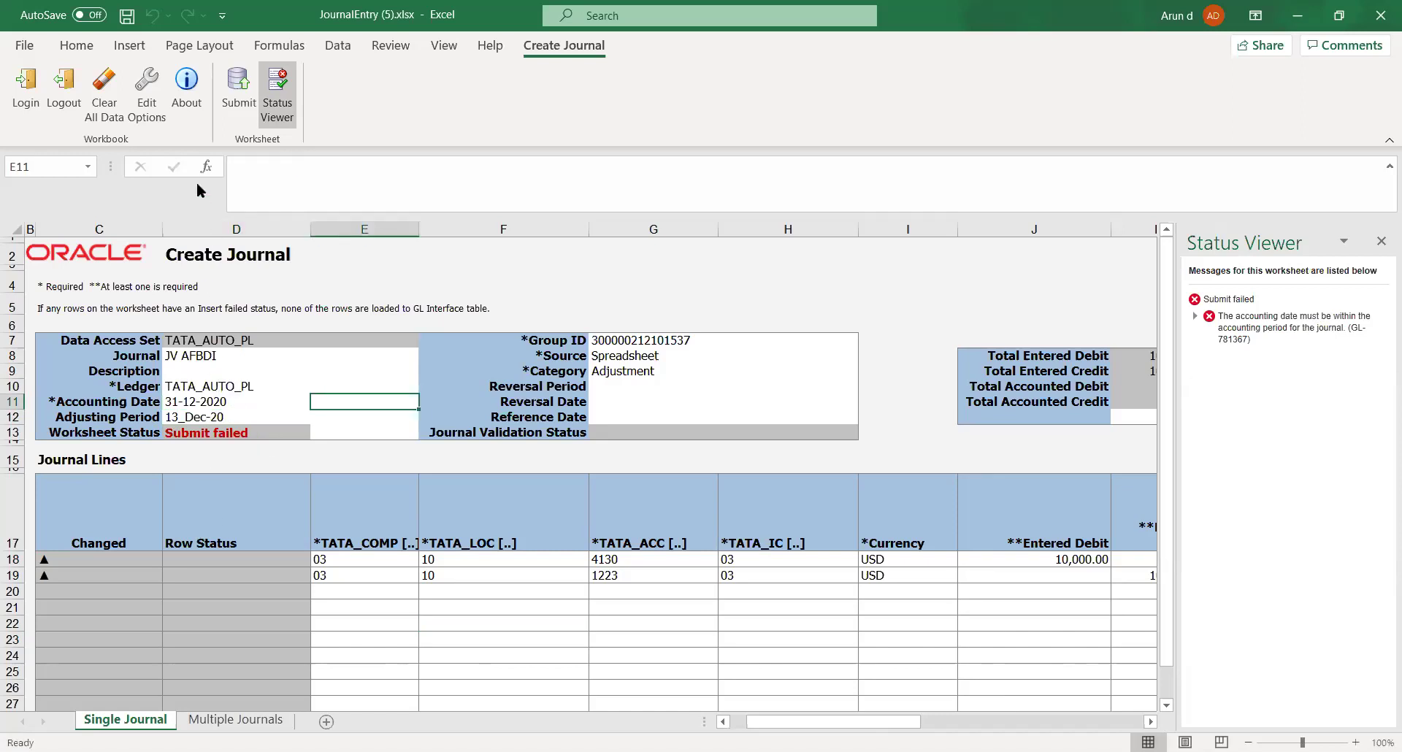
click(231, 86)
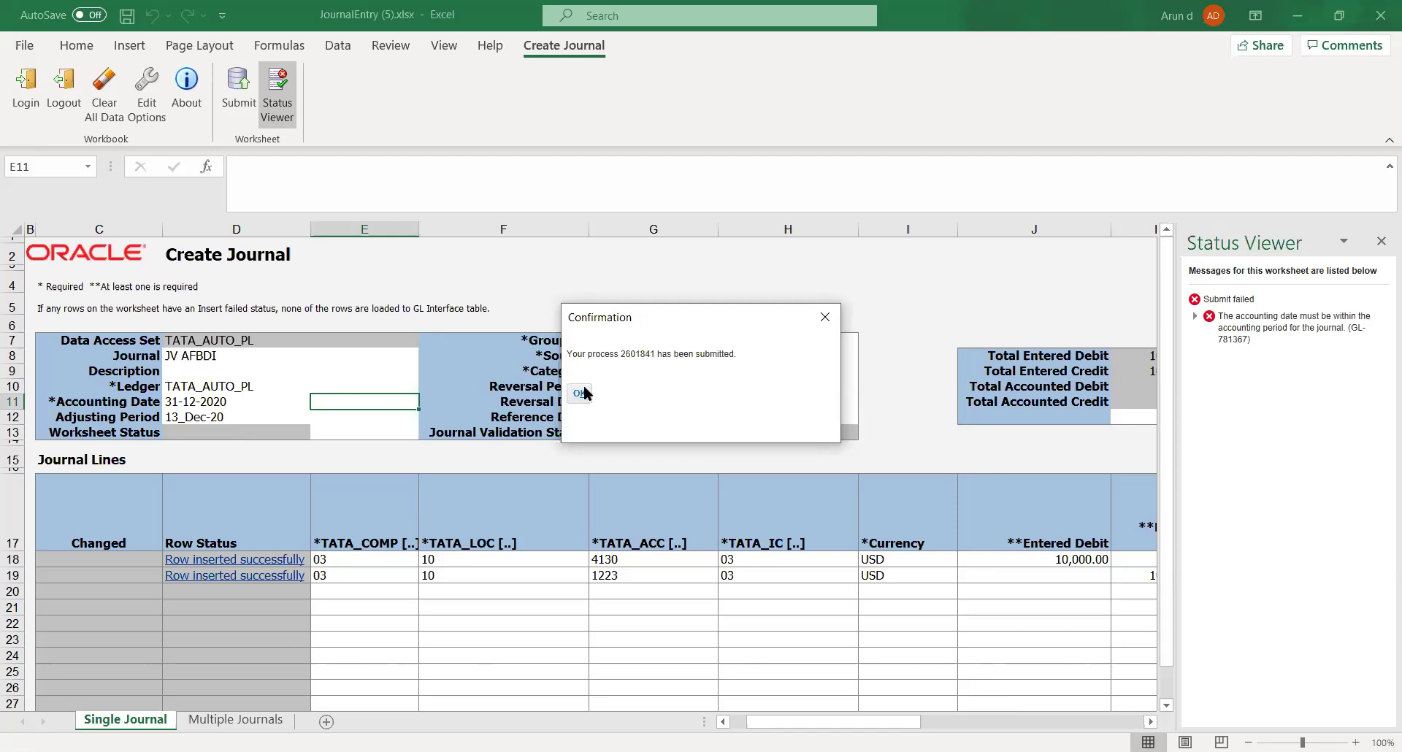
- Dismiss the submission confirmation and copy the journal name JV AFBDI from the worksheet header
click(581, 393)
click(826, 296)
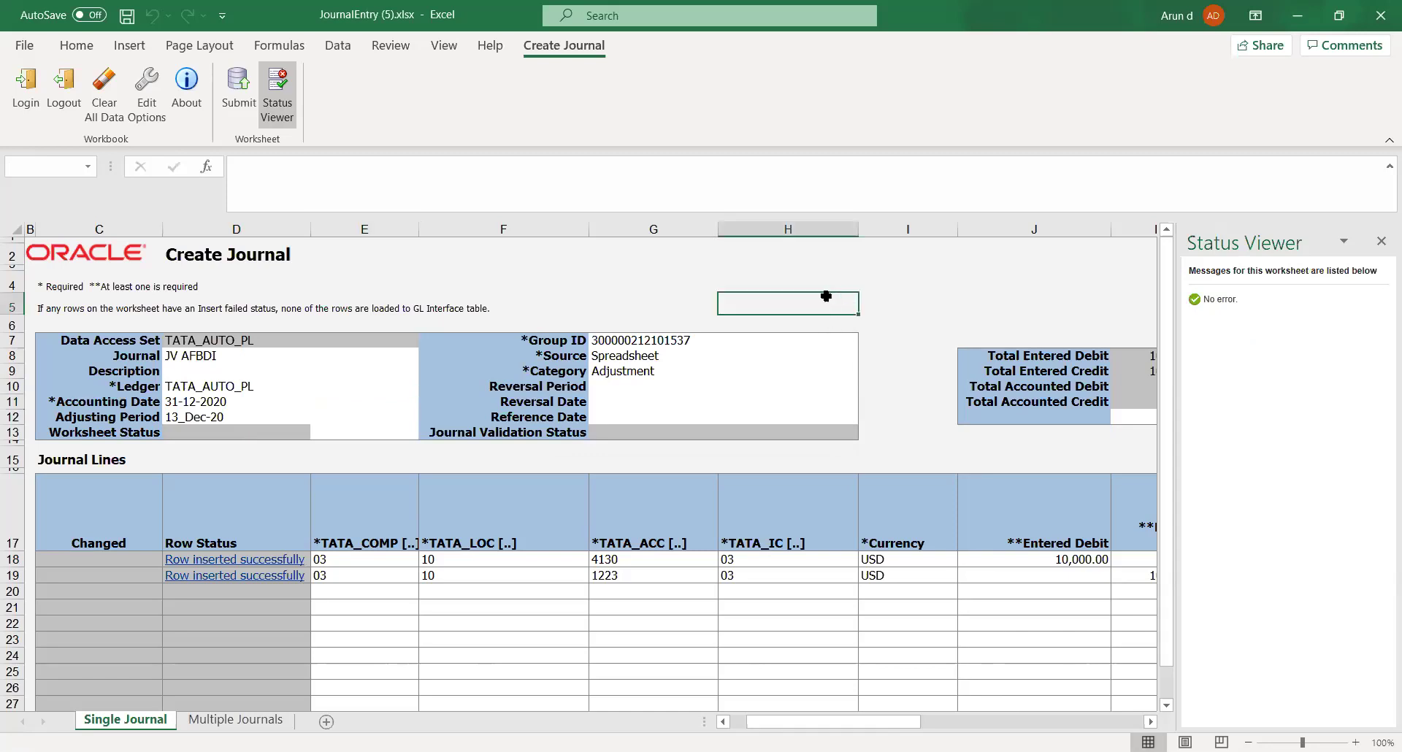
click(376, 594)
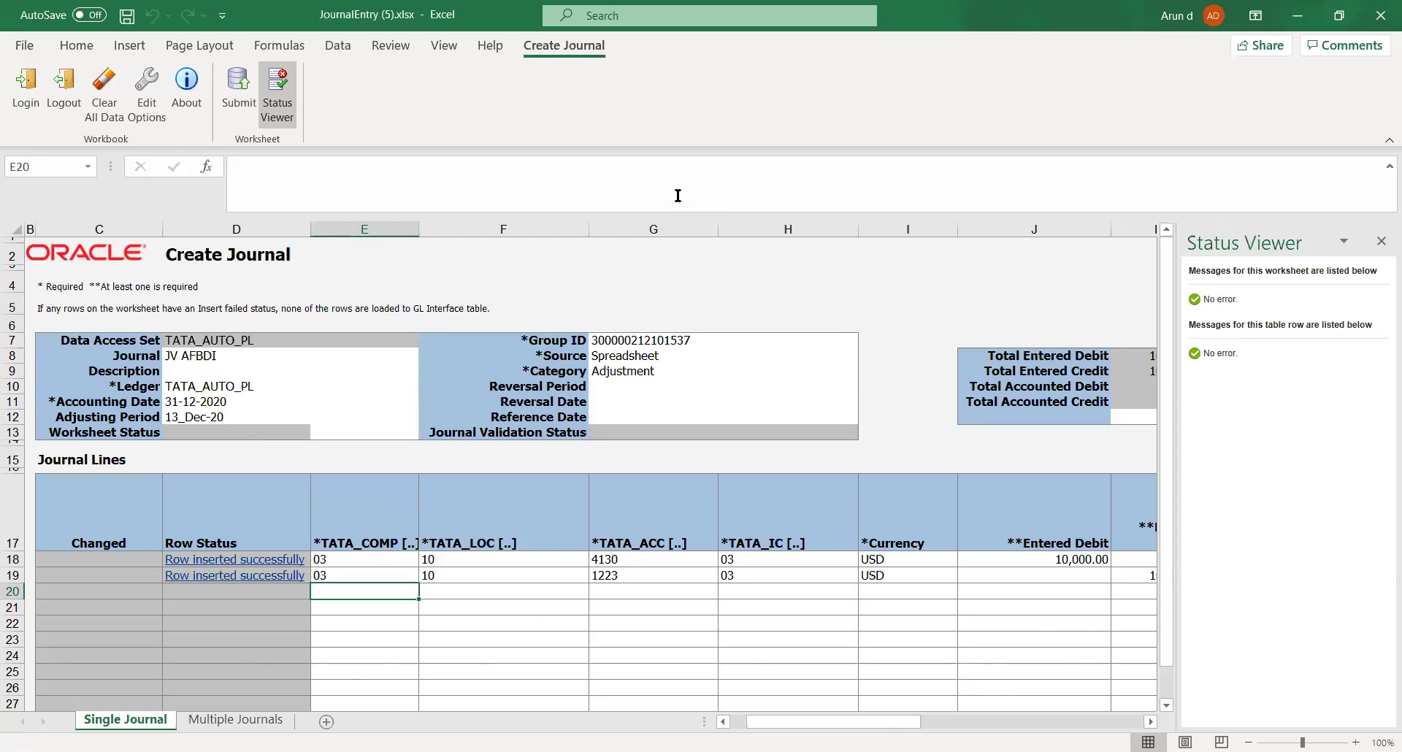
click(199, 358)
key(ctrl+c)
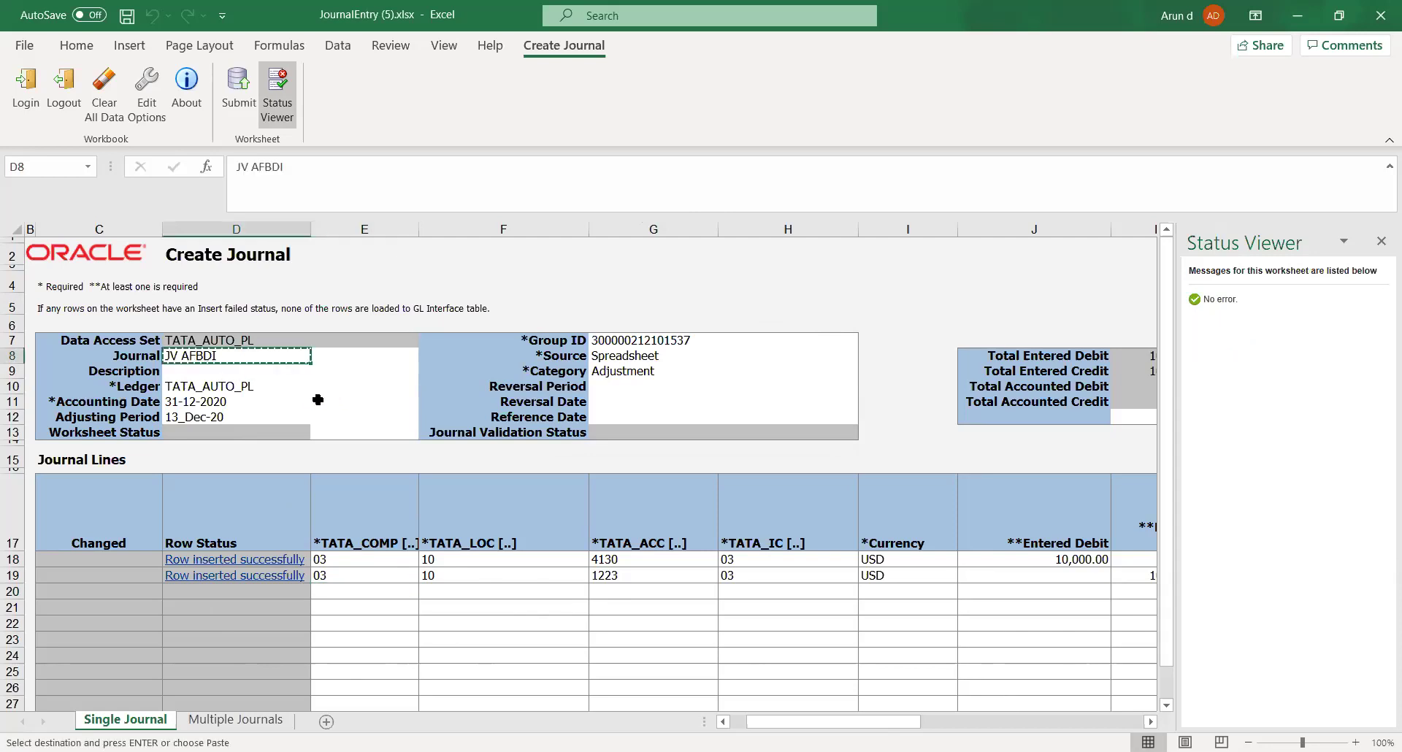
- Switch to Oracle Journals in the browser, open the JV AFBDI Spreadsheet batch and review its accounting period, journal lines and batch status
click(636, 212)
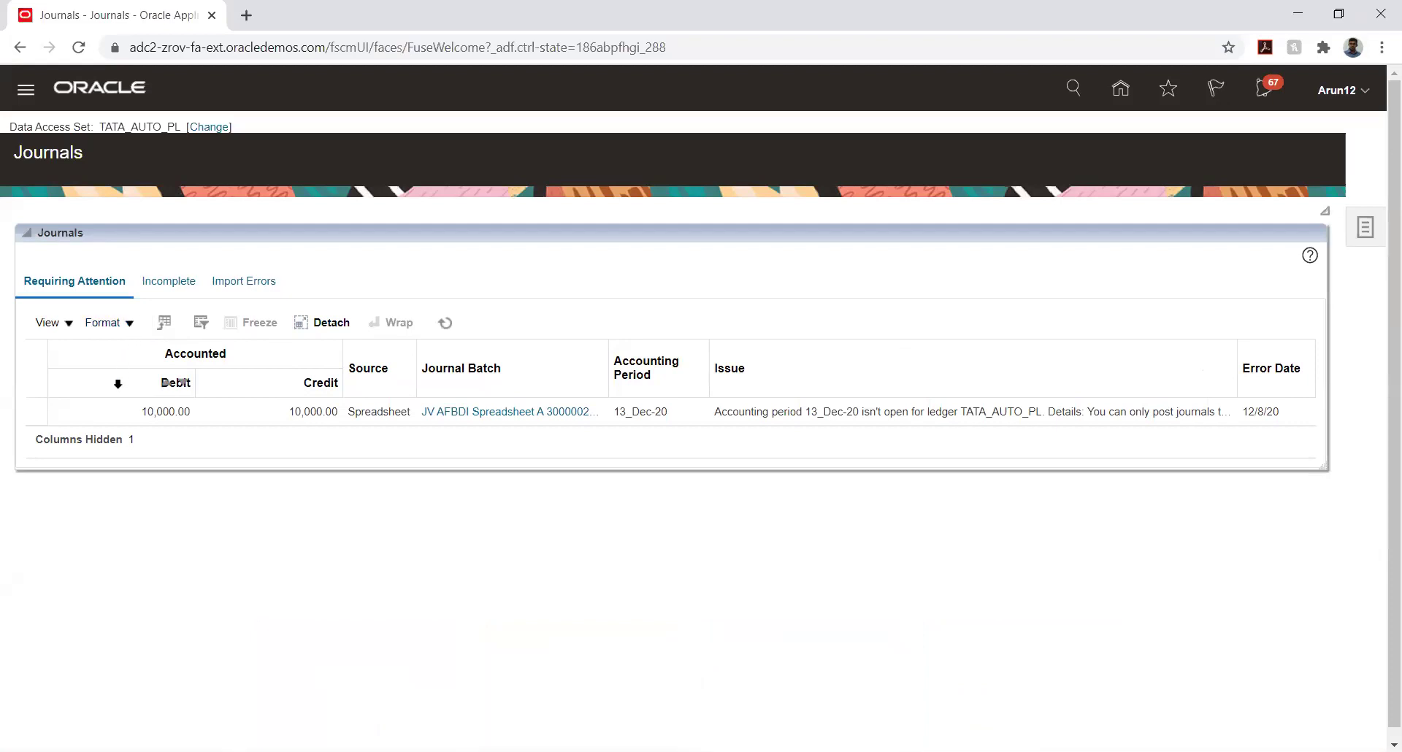
click(501, 412)
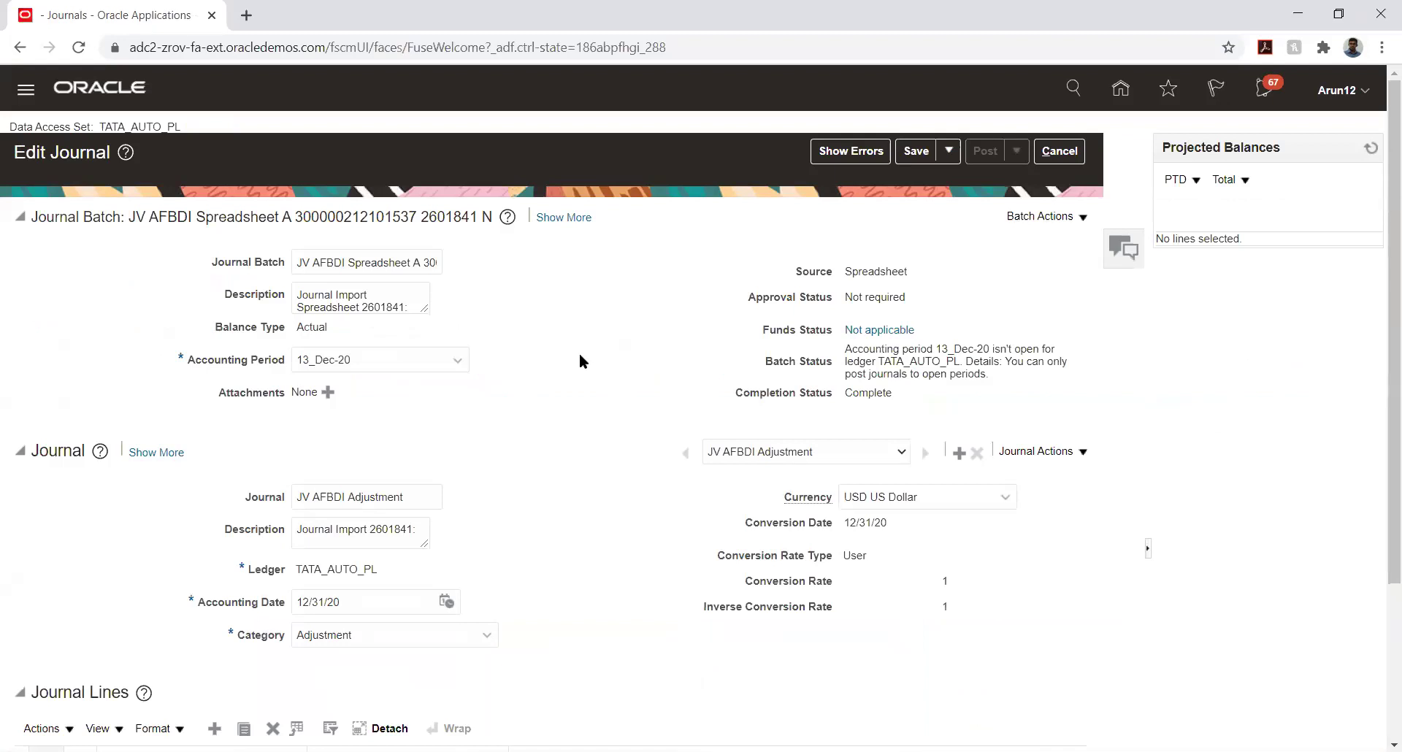
click(381, 362)
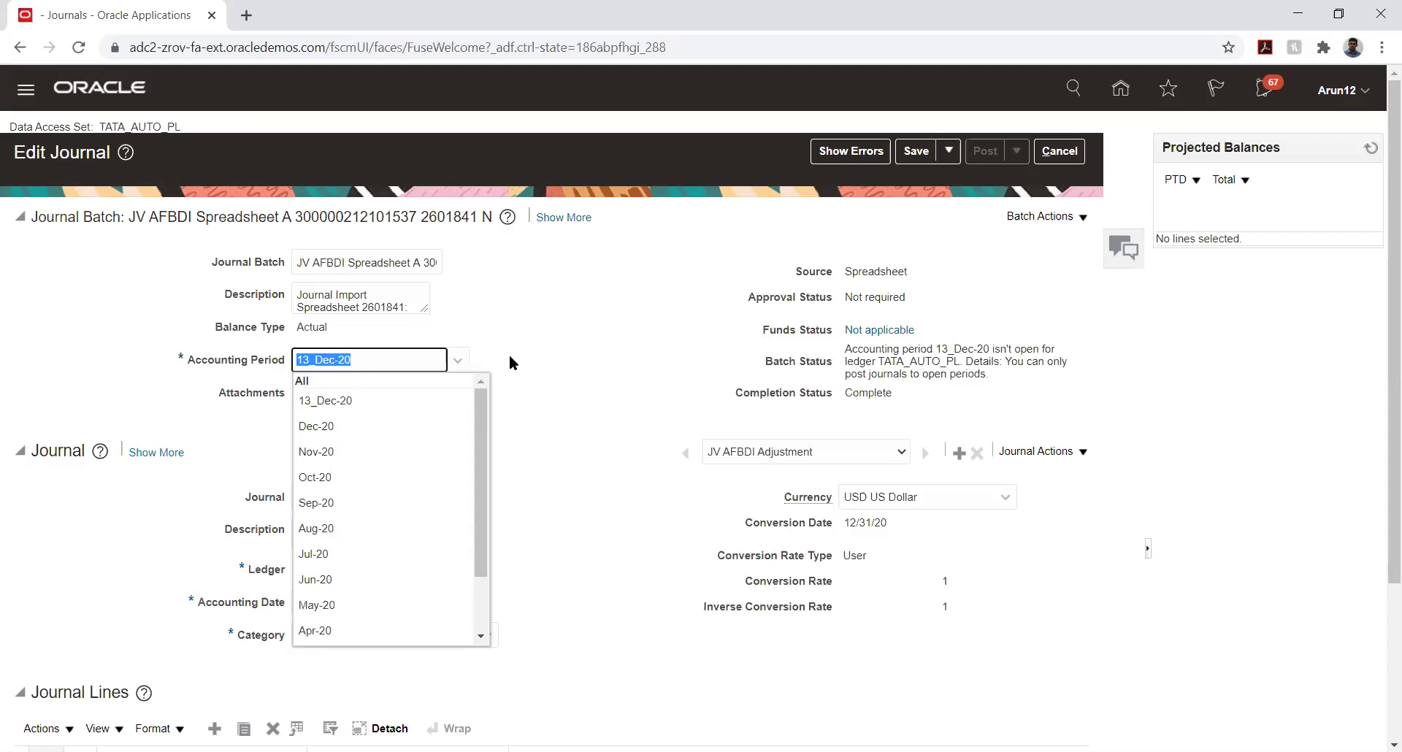
click(561, 354)
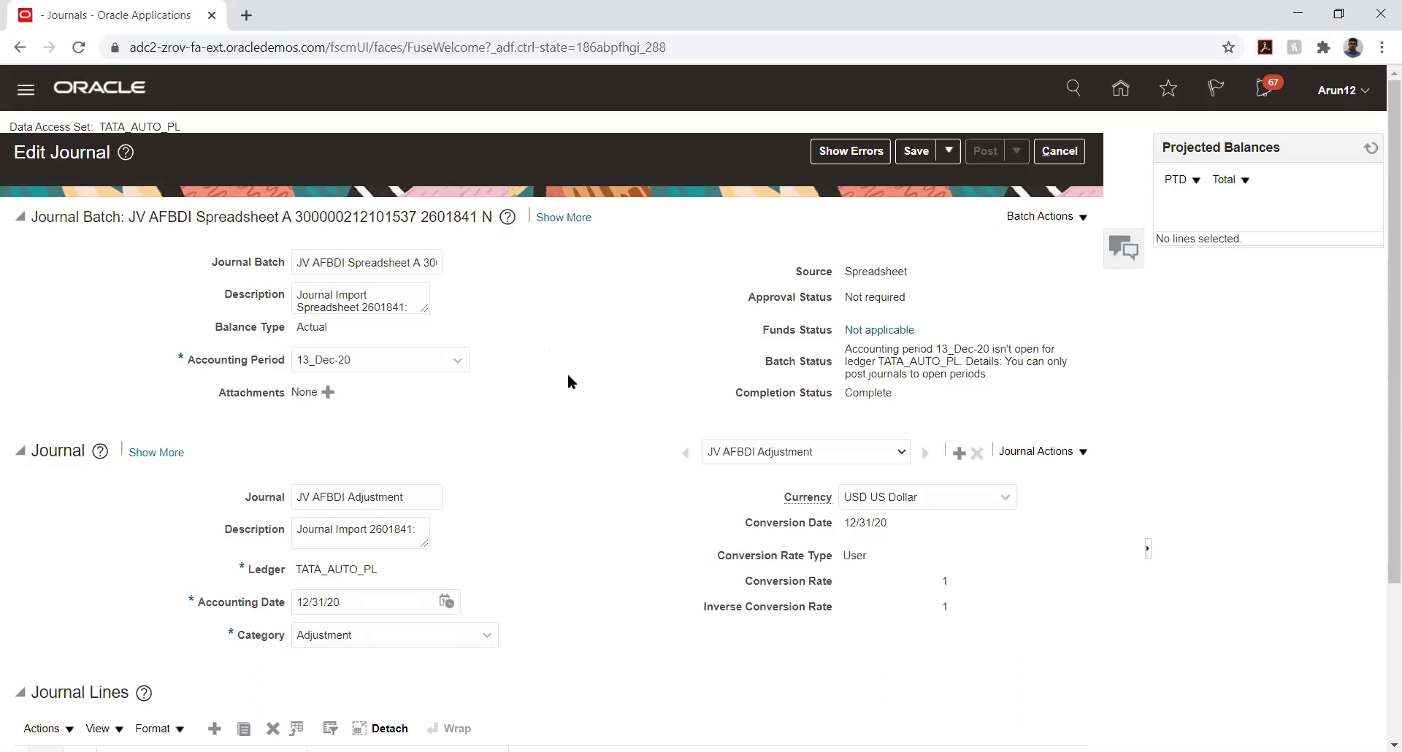
click(803, 449)
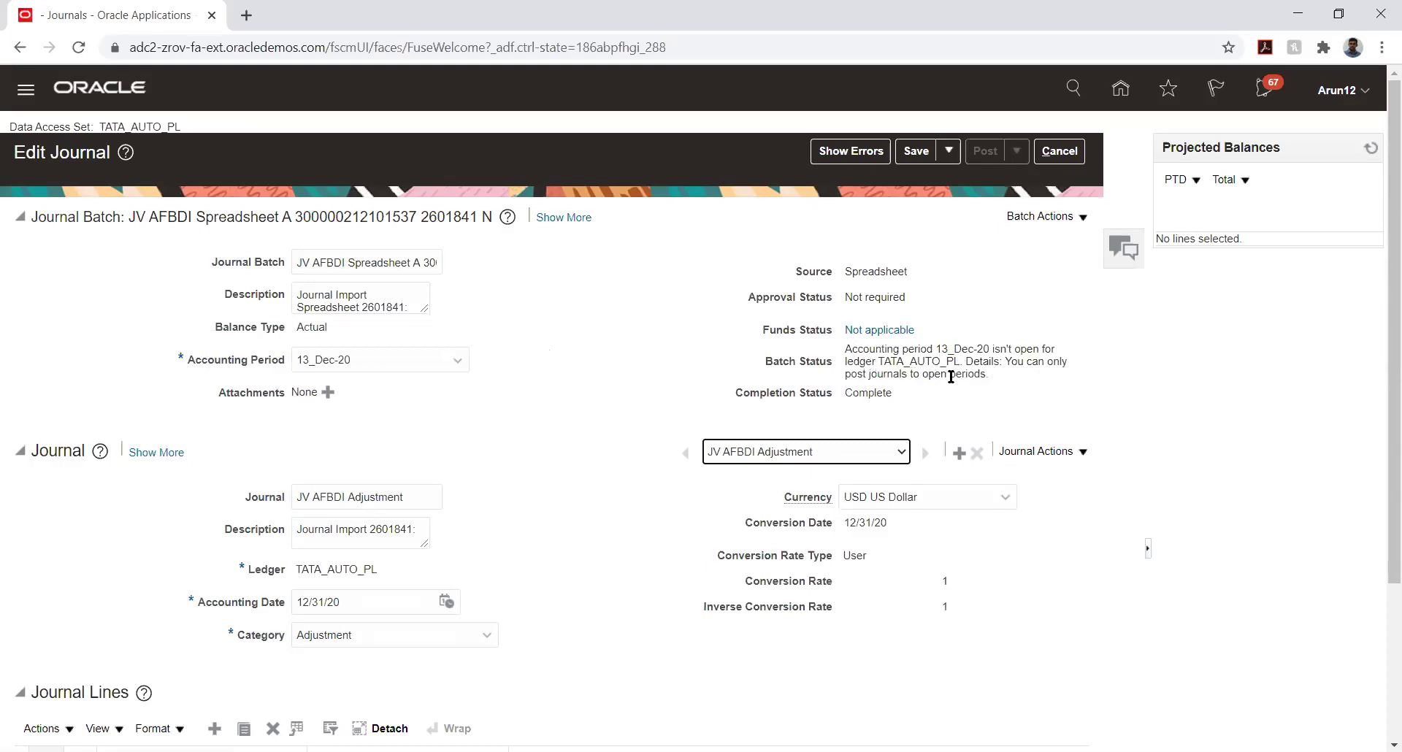
click(576, 345)
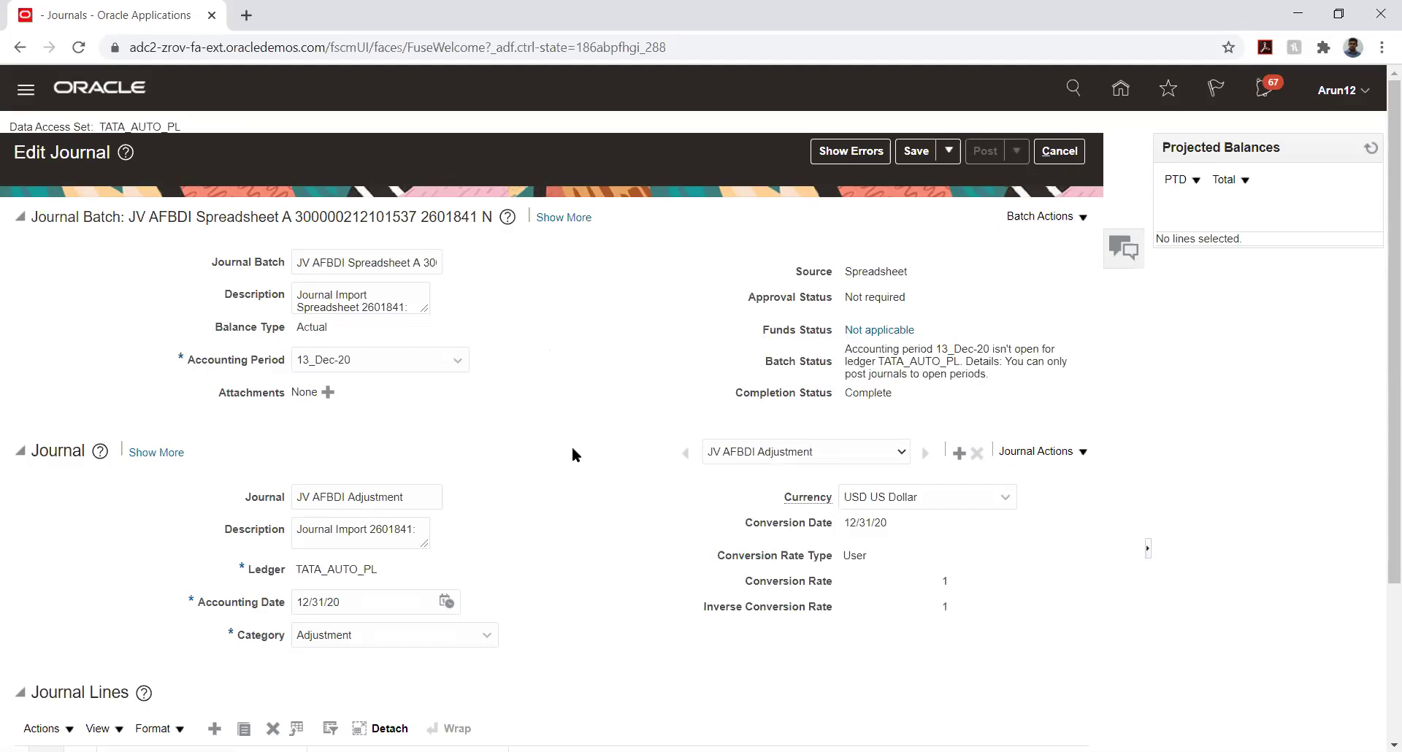
scroll(582, 351, down, 3)
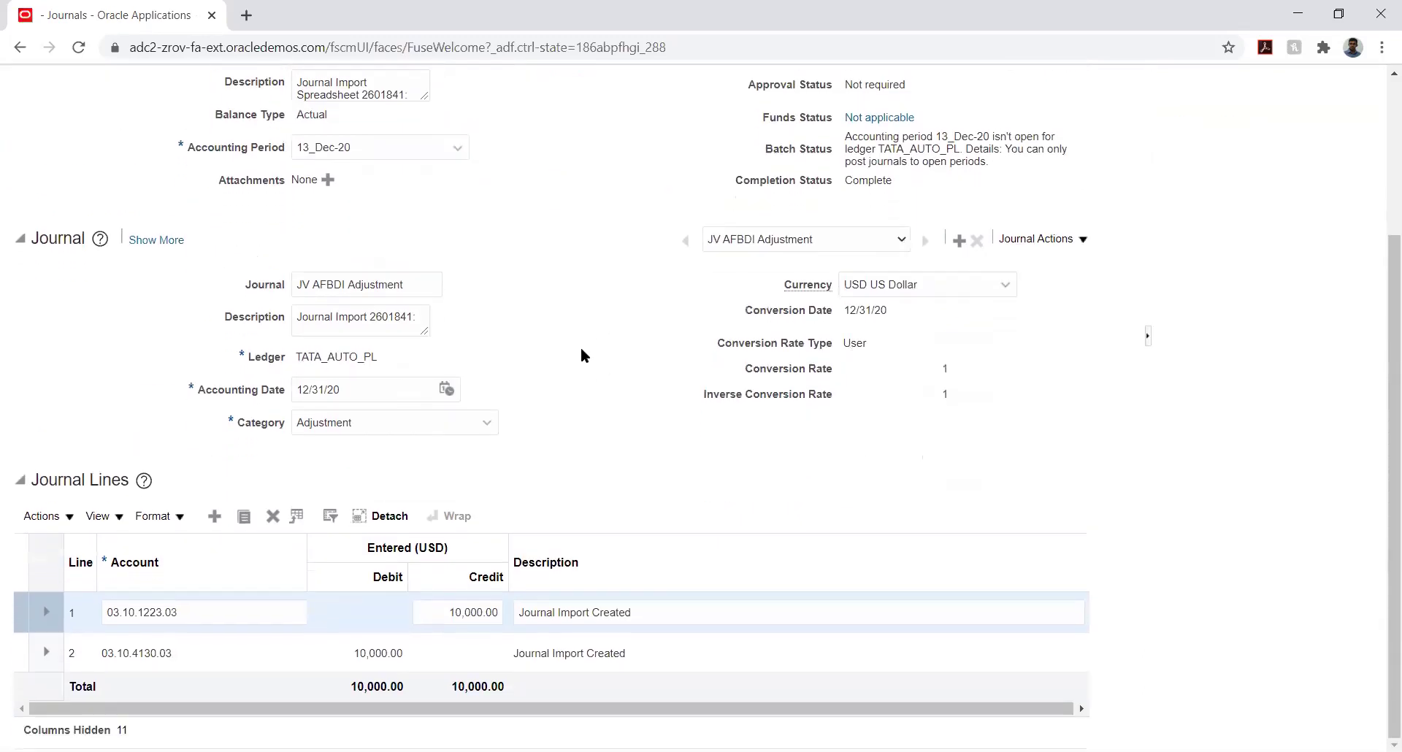
scroll(581, 344, up, 3)
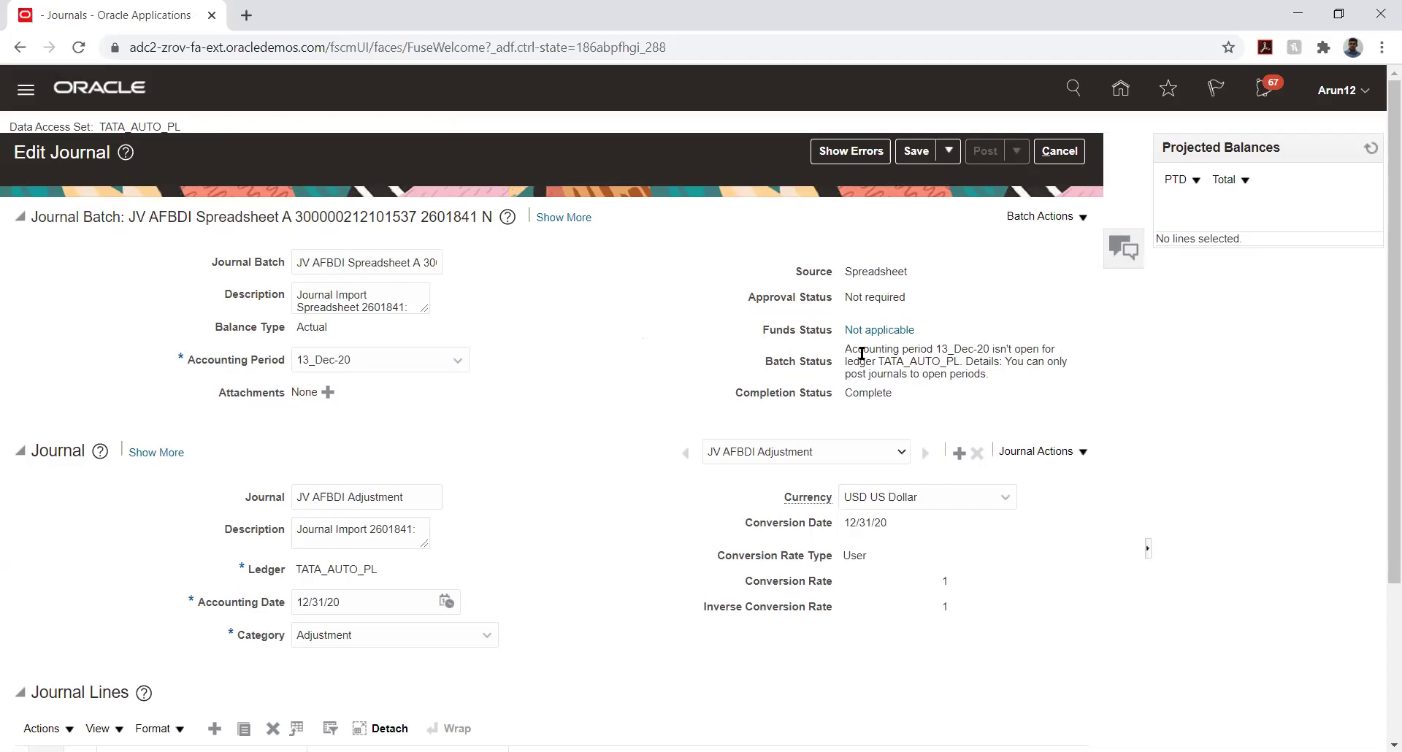
drag(847, 349, 1018, 384)
click(1017, 381)
- Submit the opening of the 13_Dec-20 General Ledger period for TATA_AUTO_PL in Period Close and finish editing the period statuses
click(1121, 89)
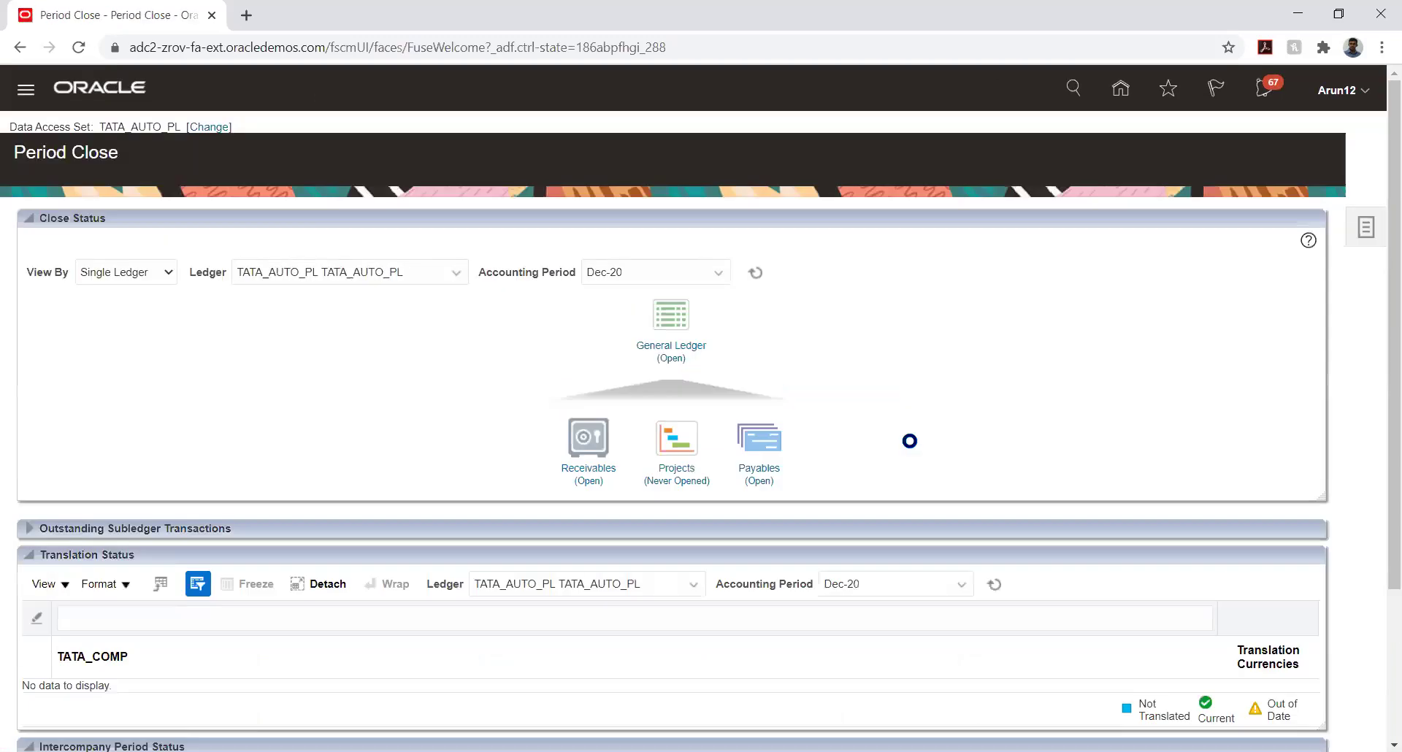
click(668, 314)
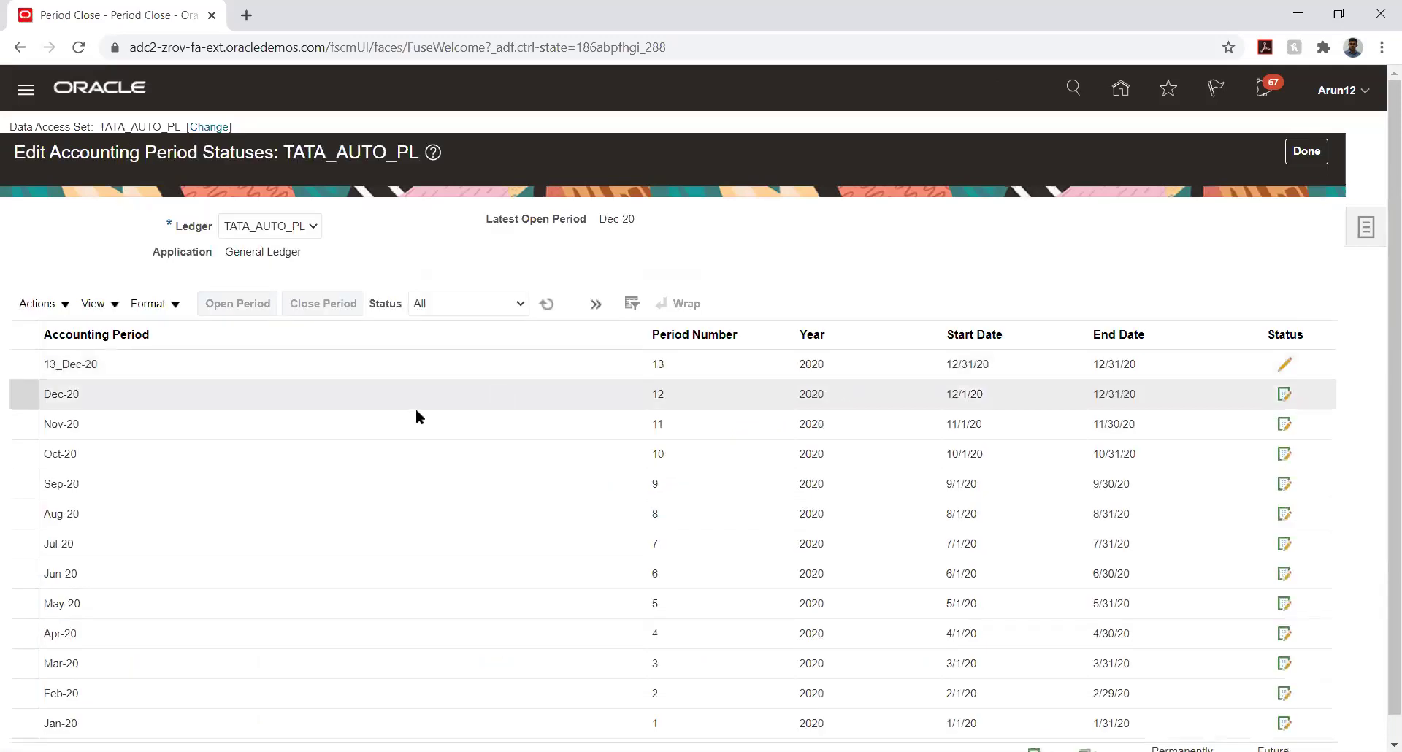
click(223, 361)
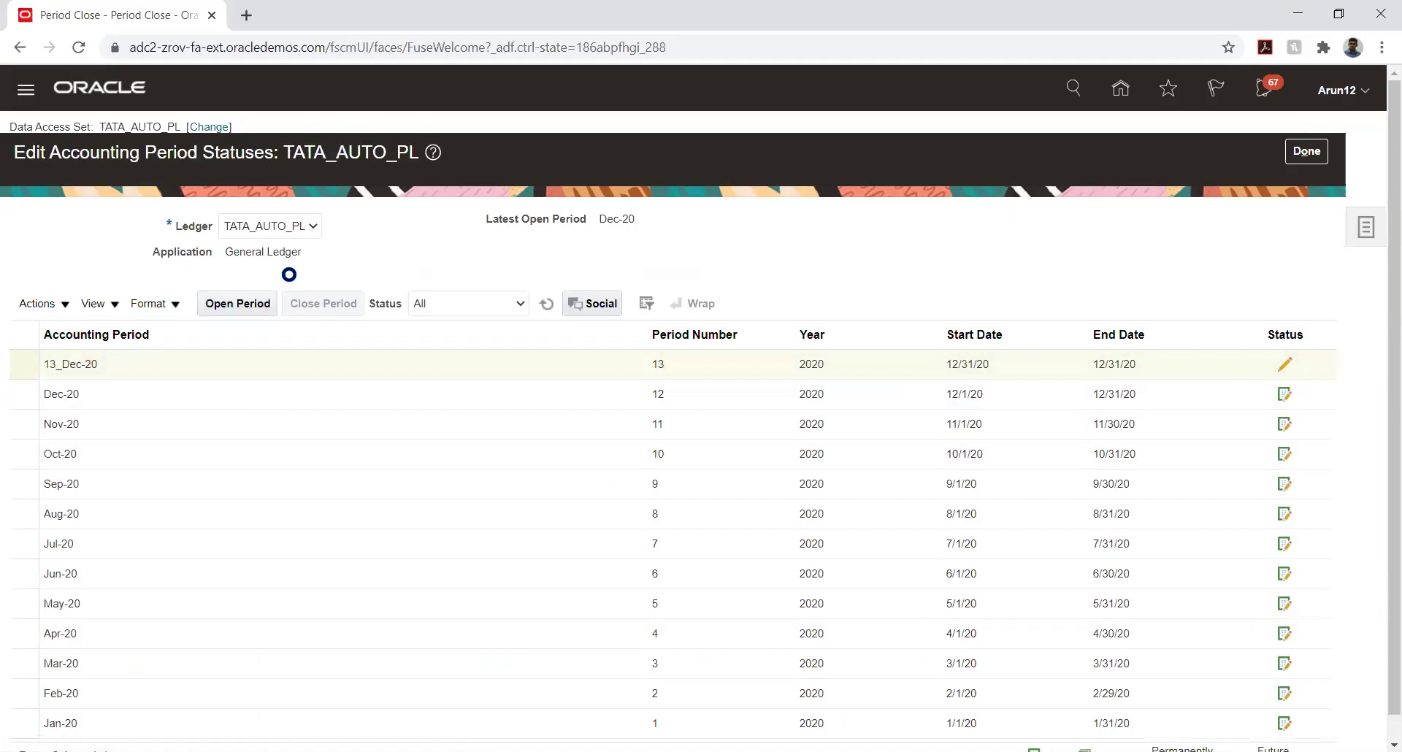
click(1192, 131)
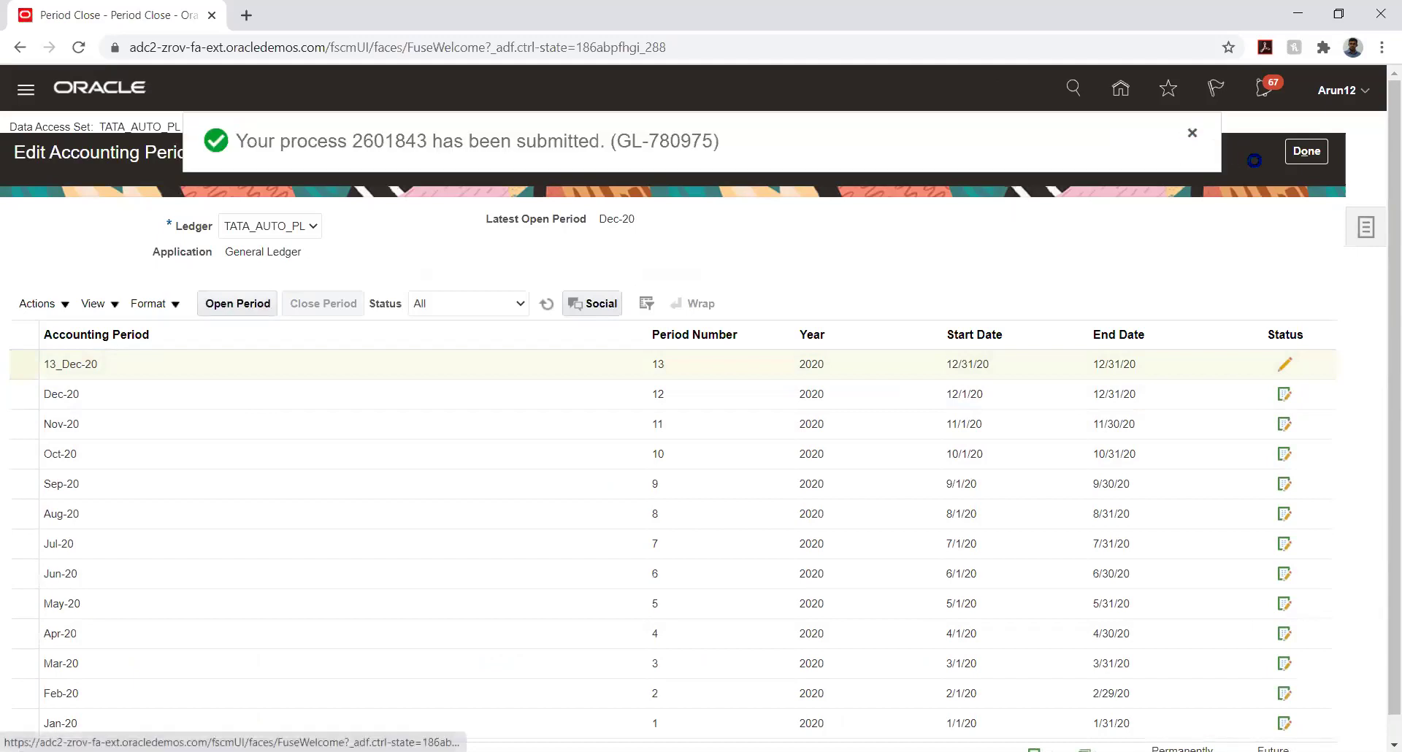
click(1294, 154)
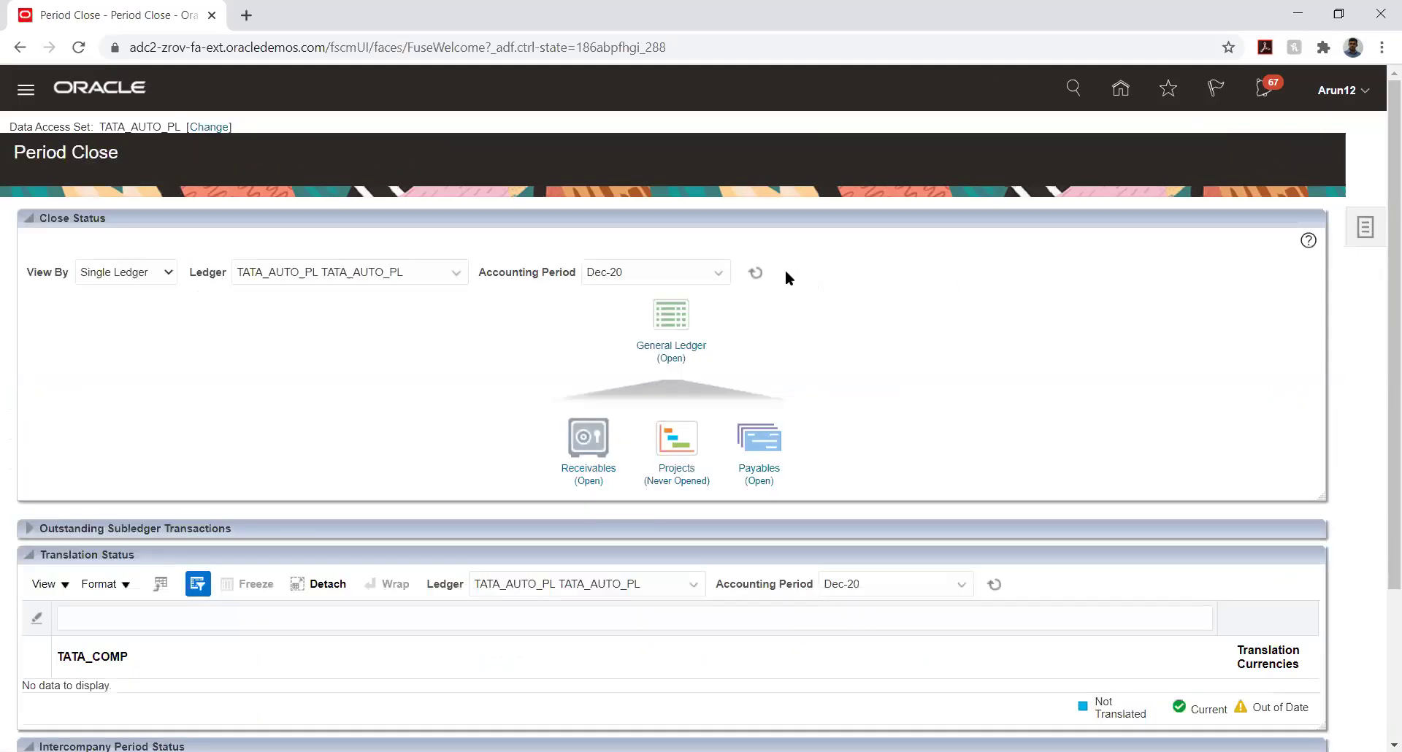
- Return to Journals, reopen the JV AFBDI Spreadsheet batch to check its batch status, and leave without editing
click(1120, 88)
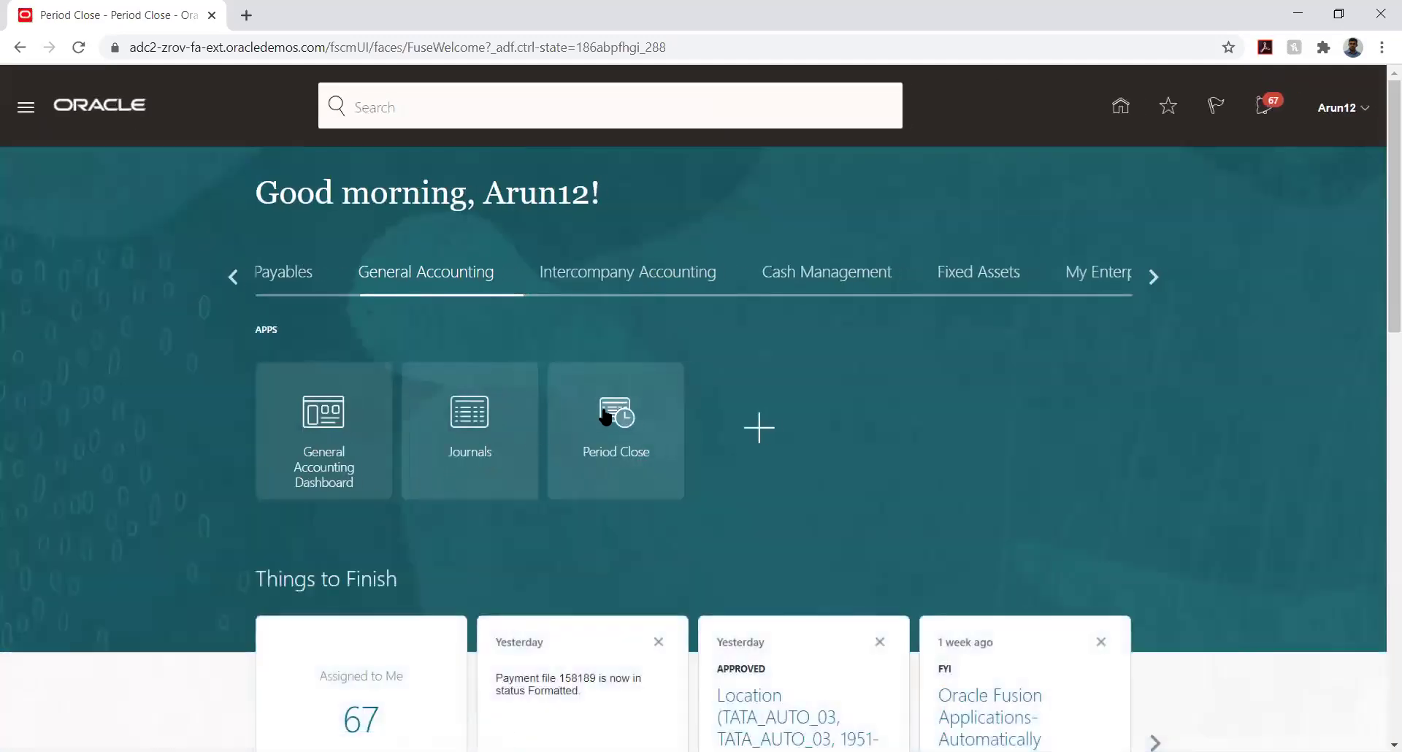
click(469, 406)
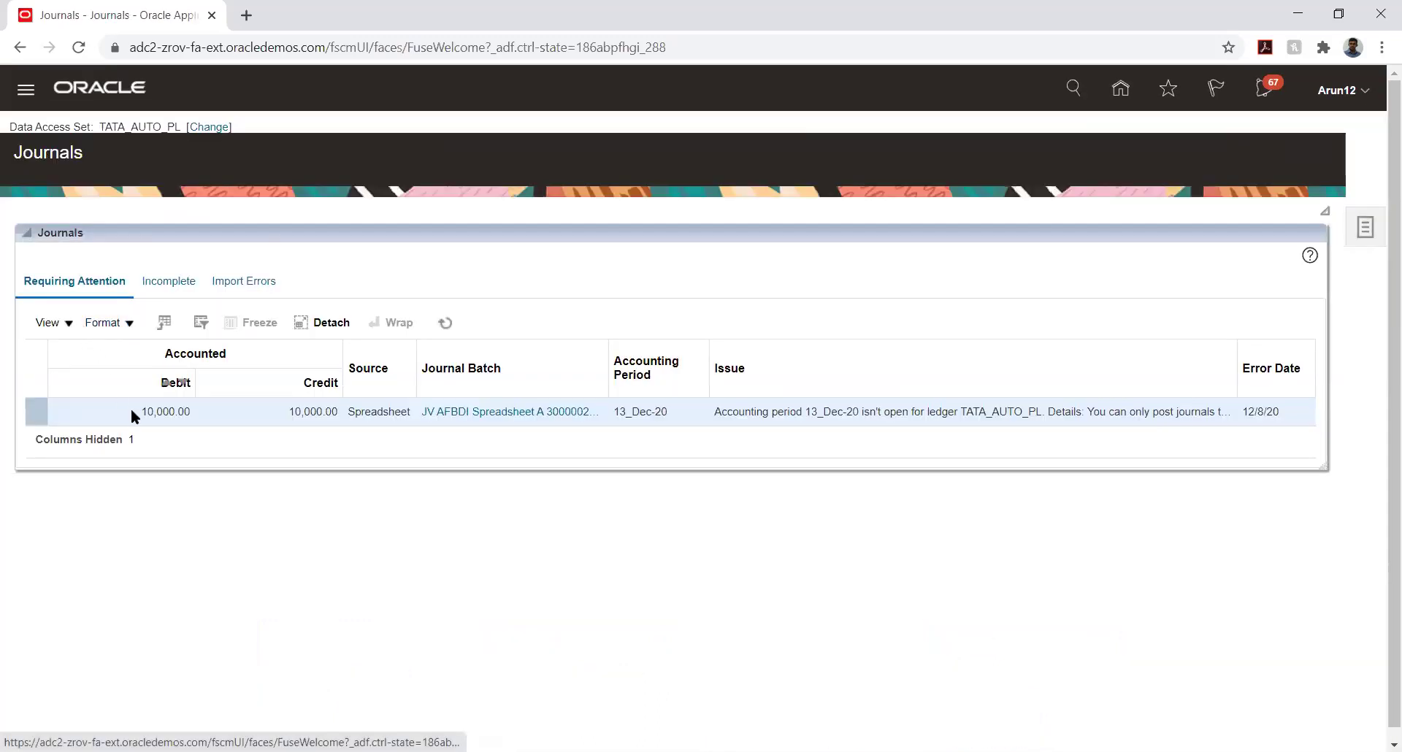
click(466, 410)
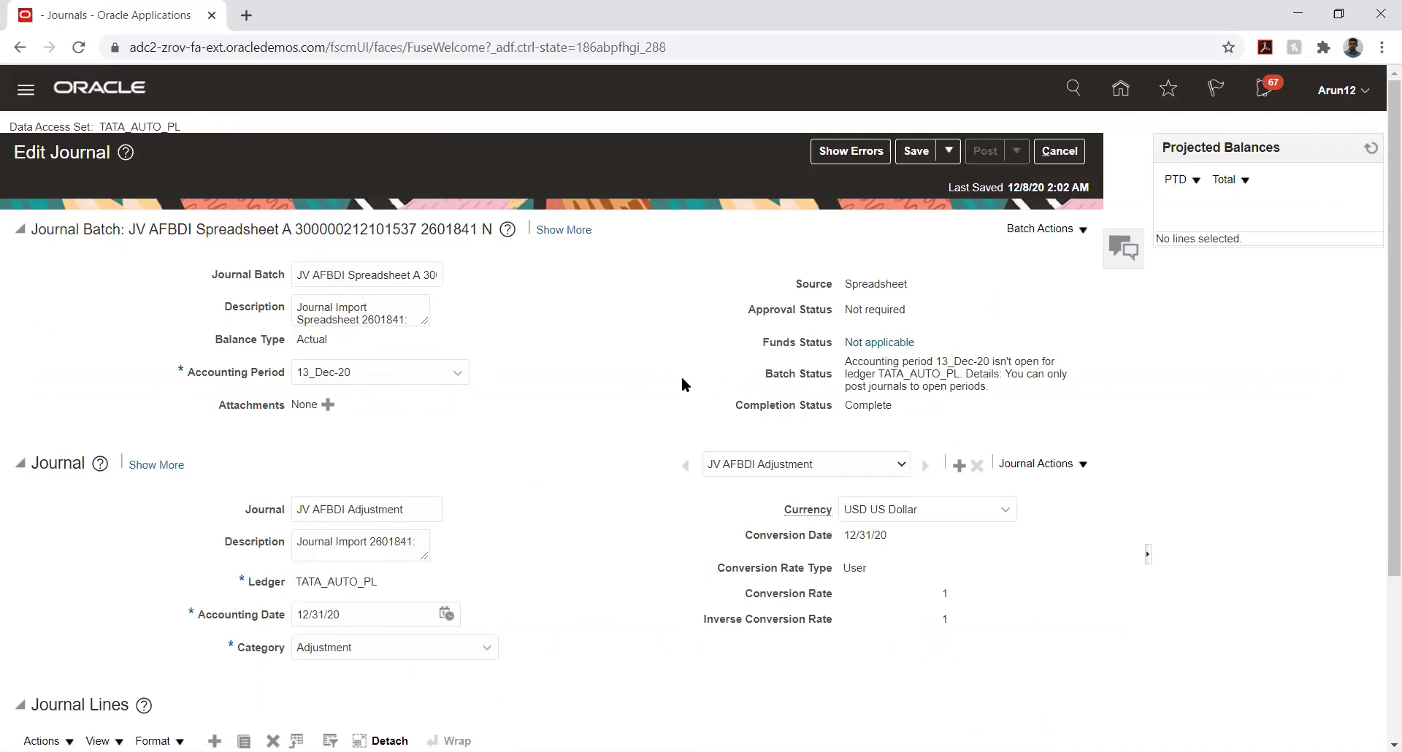
click(1059, 150)
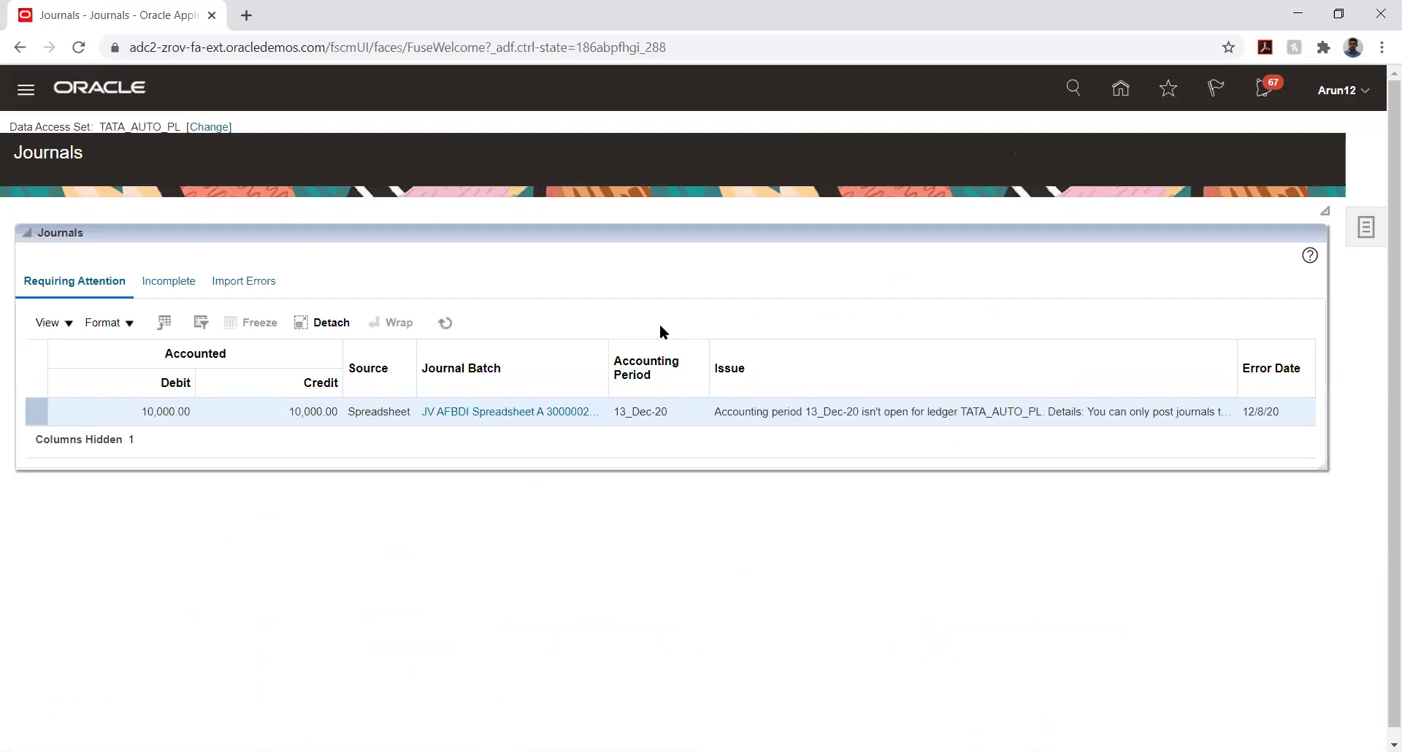
- Search Manage Journals for journals starting with JV AFBDI in accounting period Dec-20
click(1369, 237)
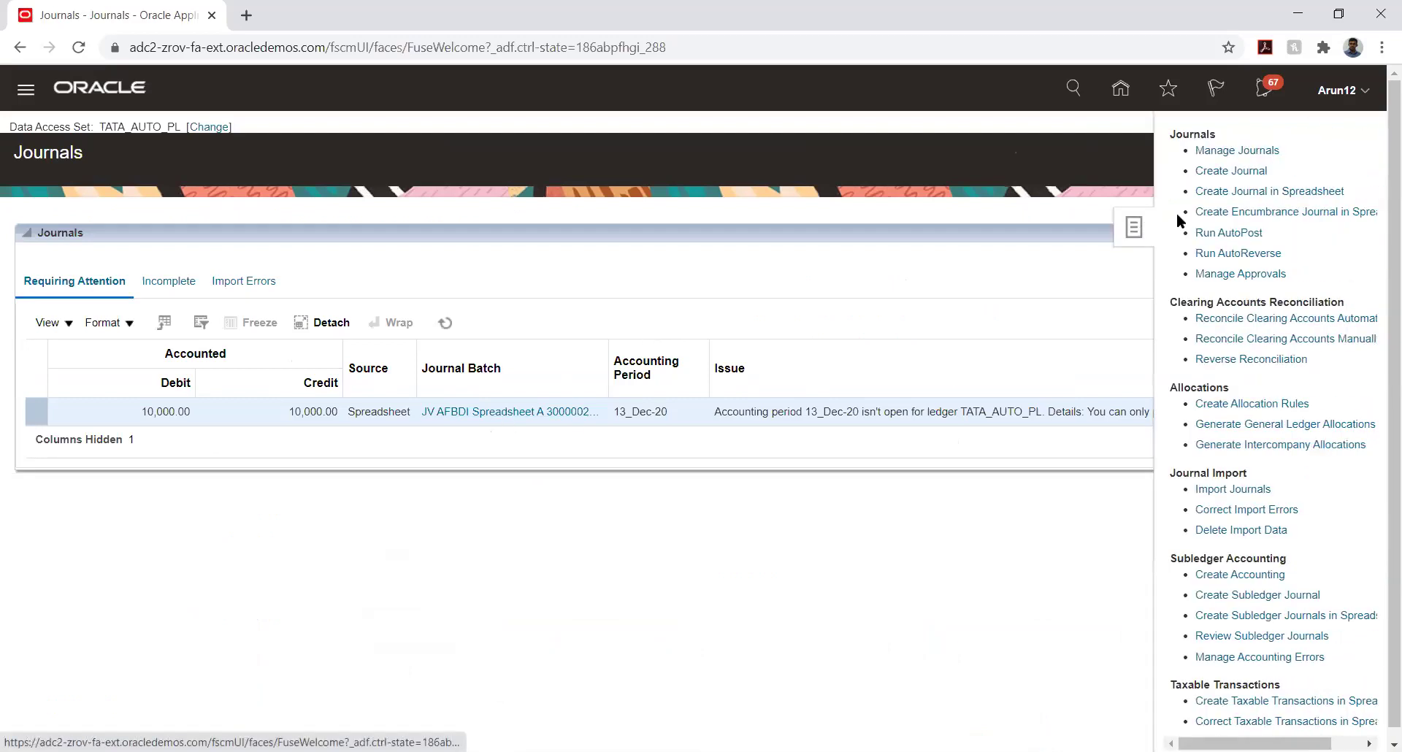
click(1225, 151)
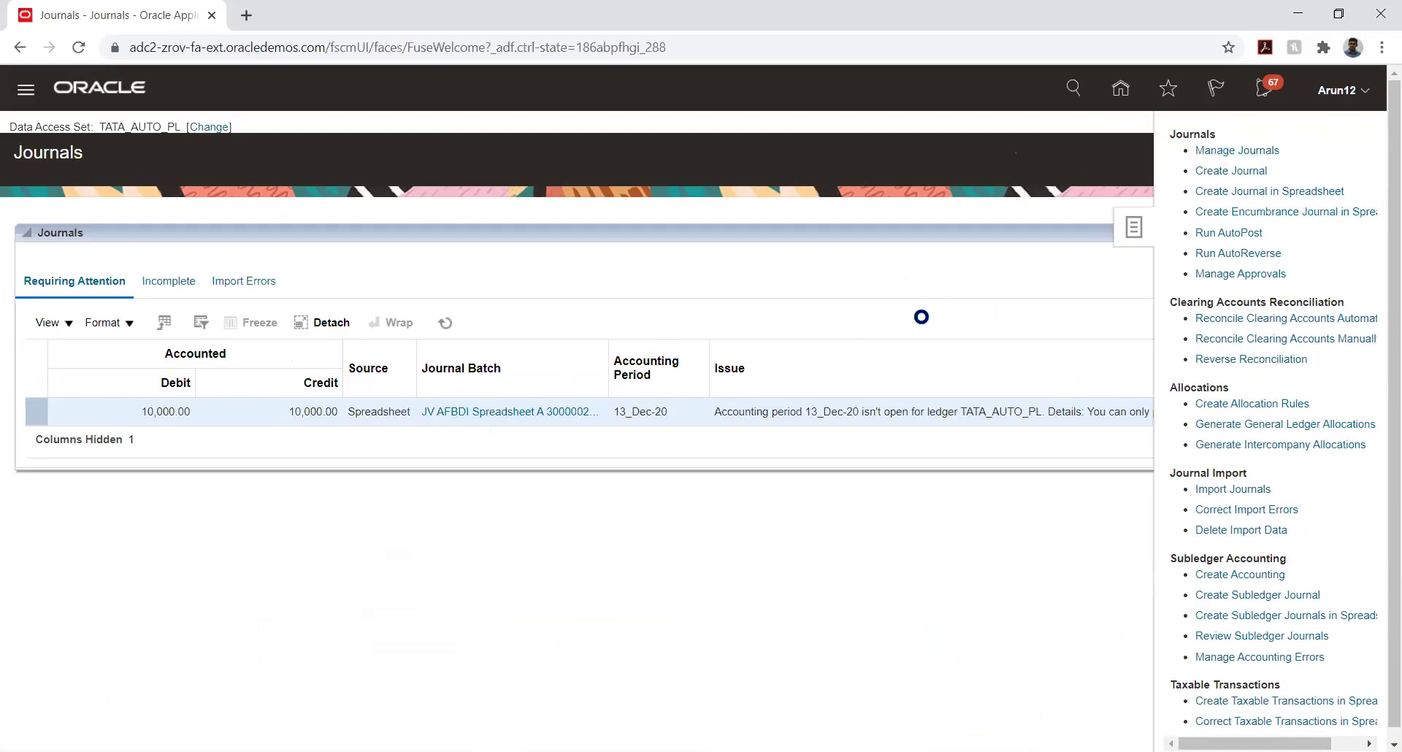
click(567, 271)
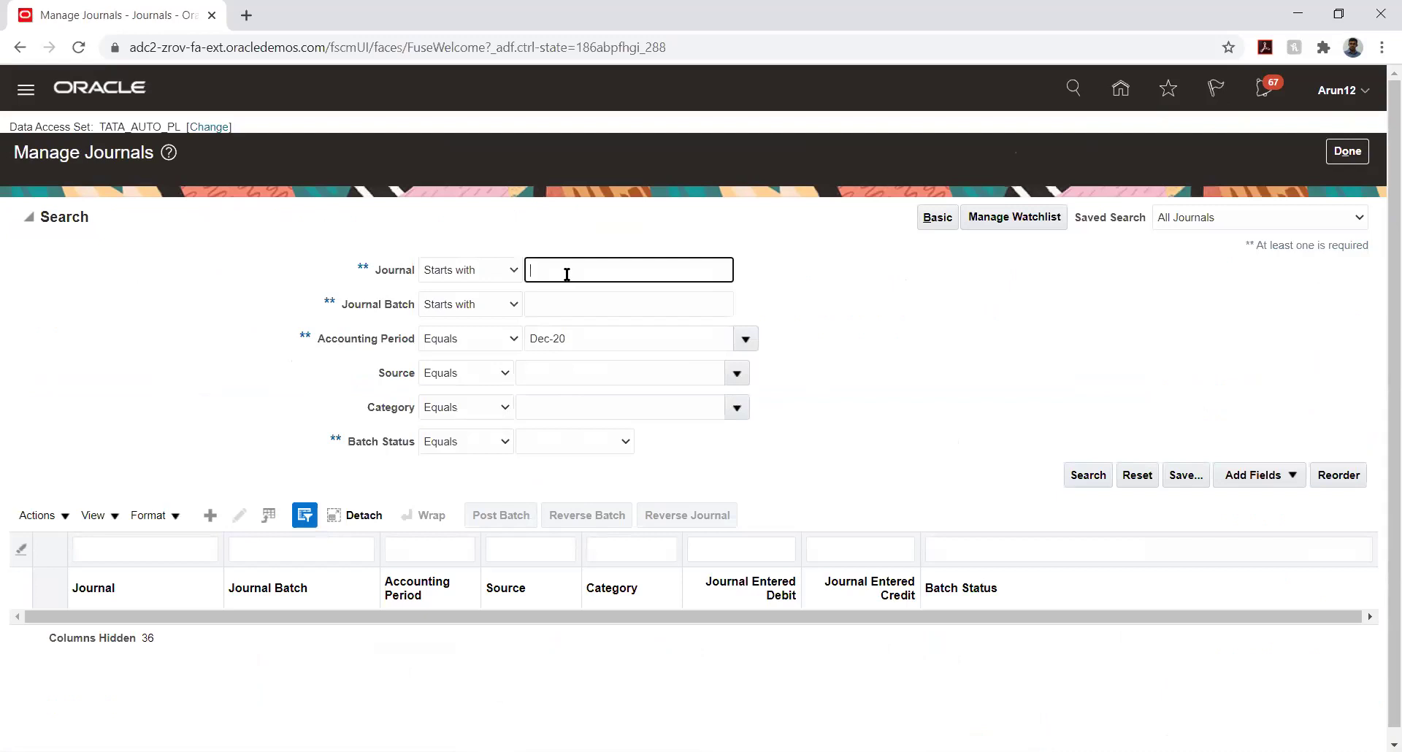
key(ctrl+v)
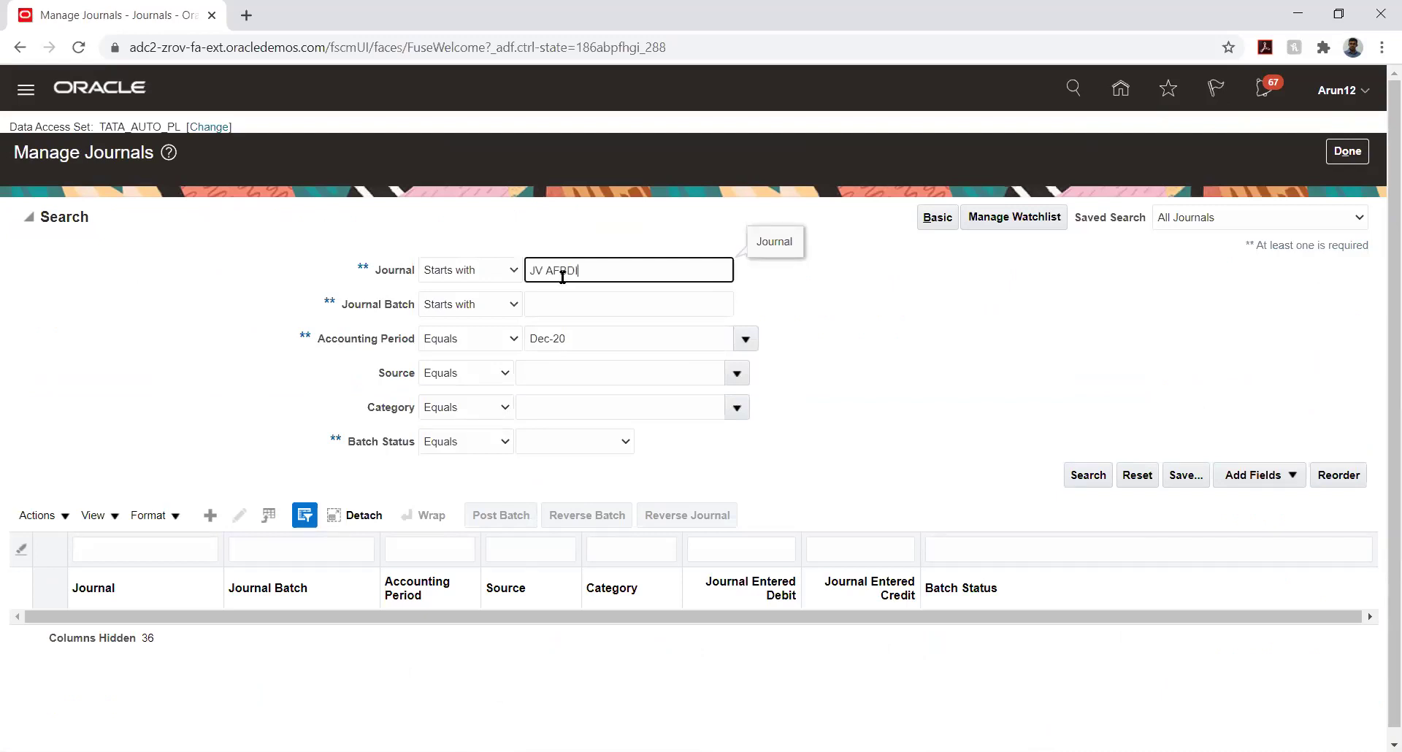
click(1086, 474)
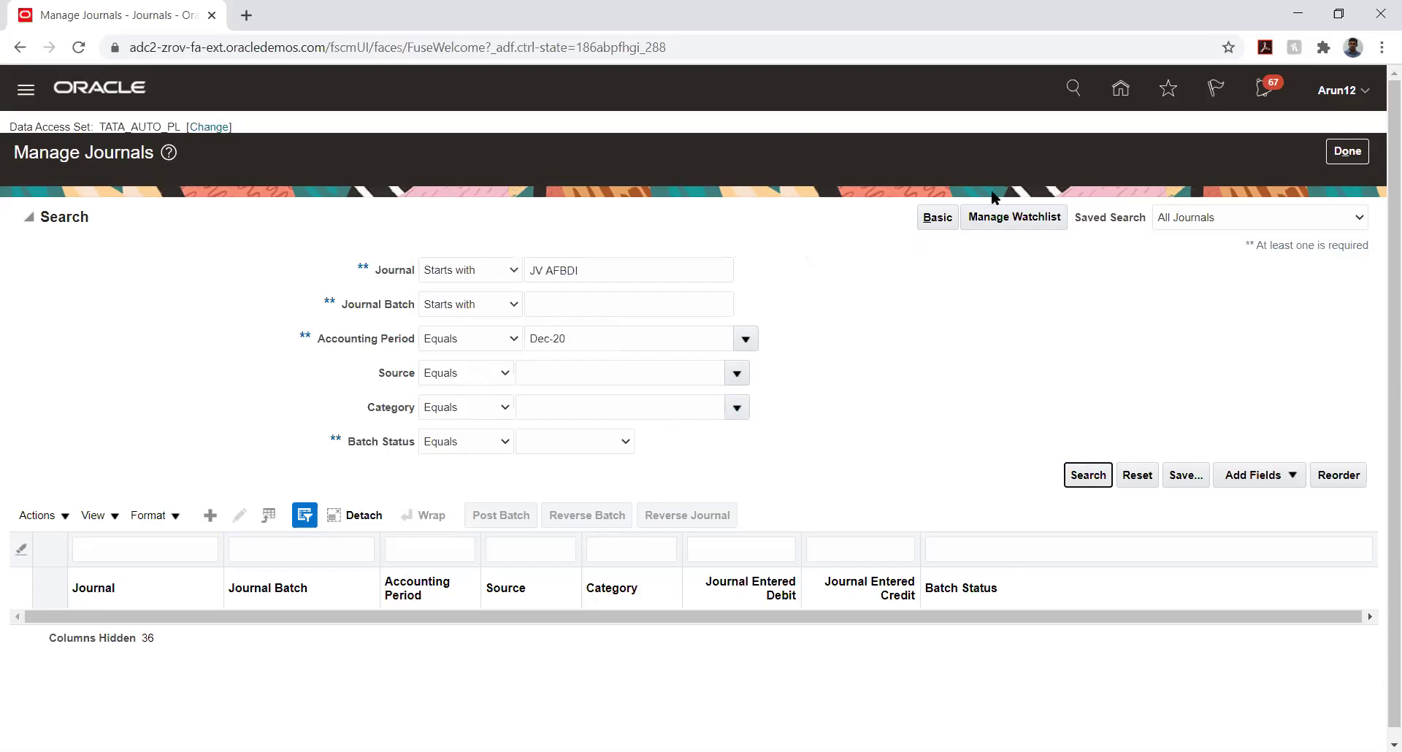
- Reopen the JV AFBDI Spreadsheet batch from Journals, set its accounting period to Dec-20 and accounting date to 12/30/20, and save it
click(1120, 88)
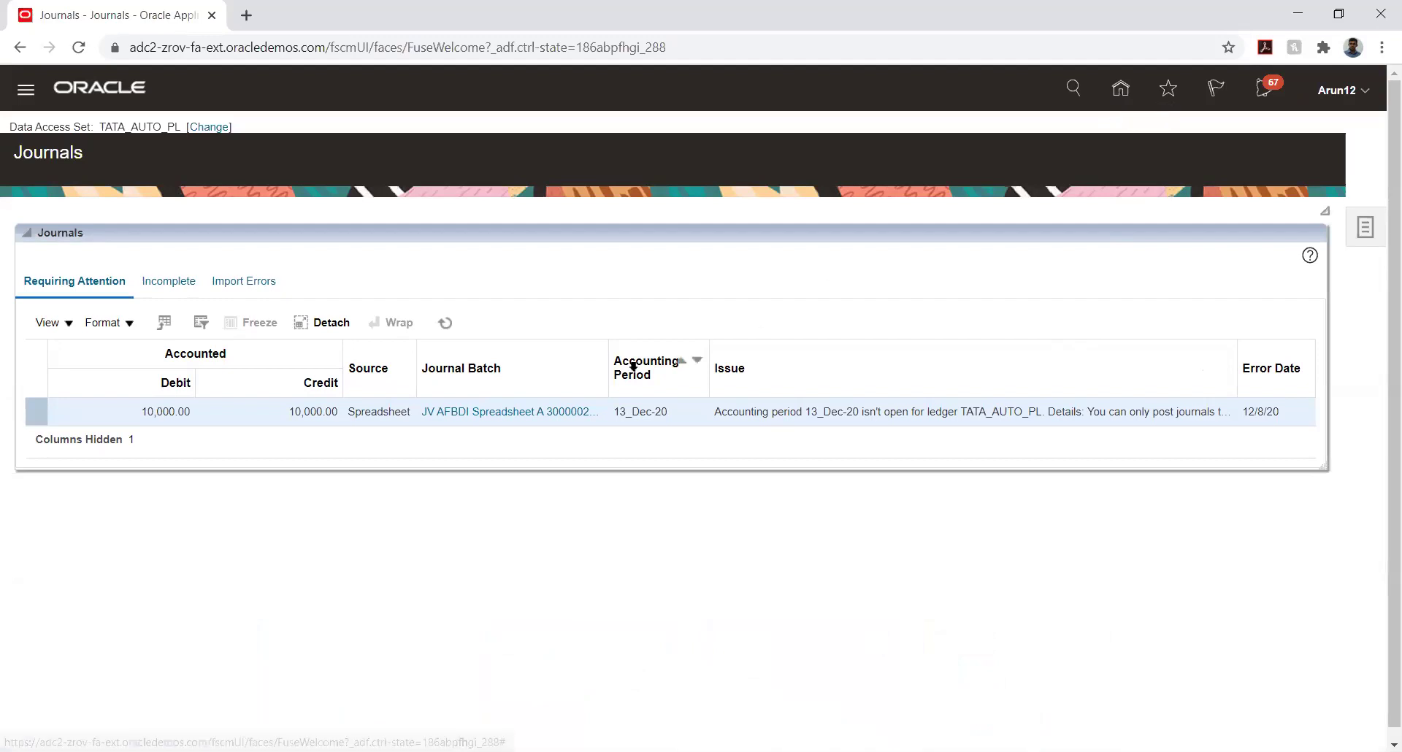
click(552, 413)
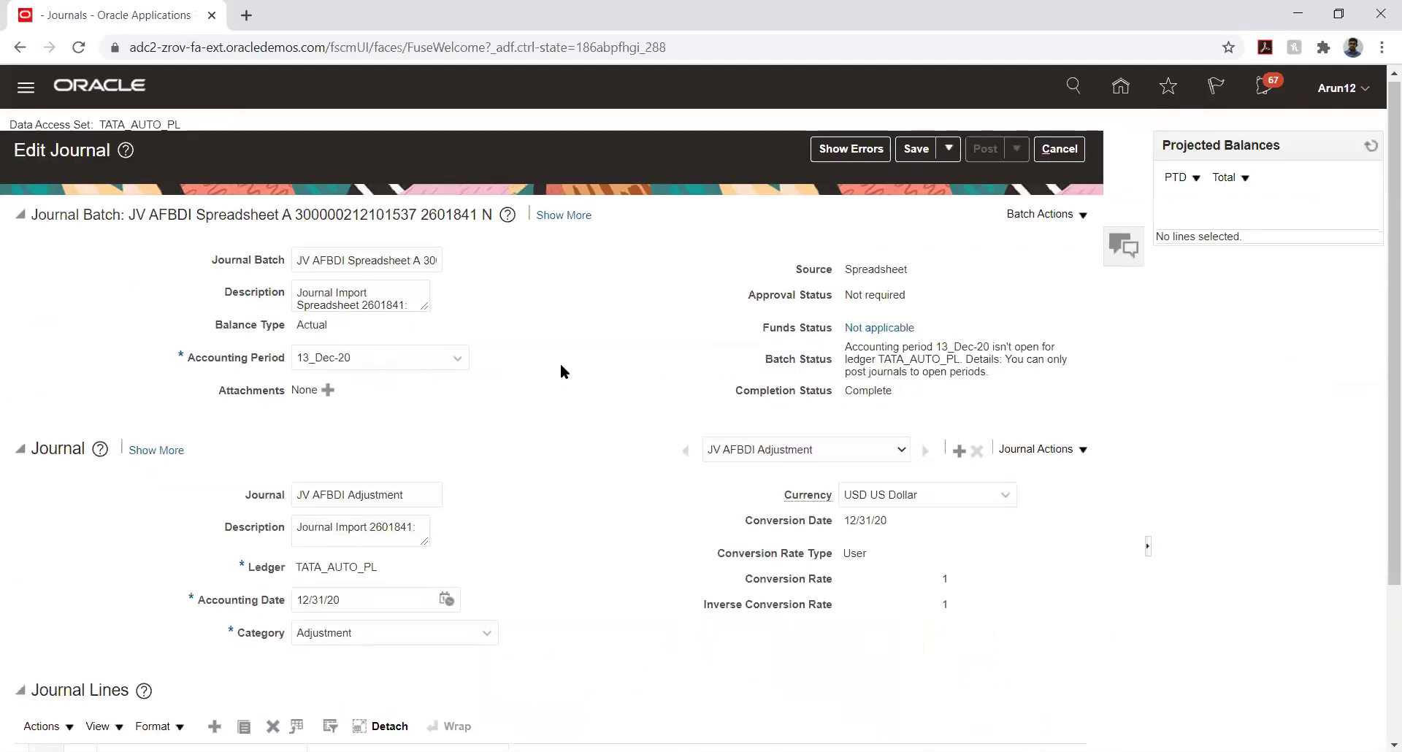
scroll(561, 371, down, 1)
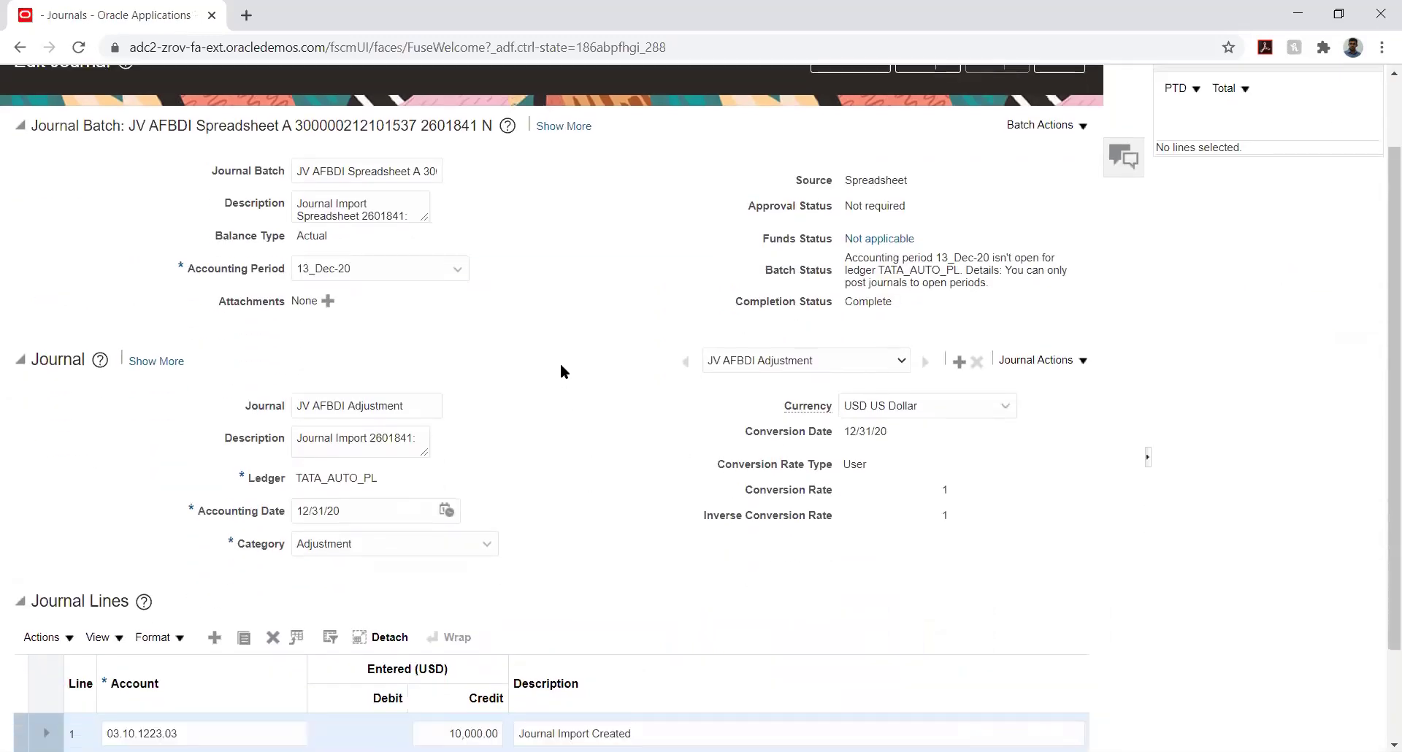
click(406, 271)
click(366, 334)
click(444, 509)
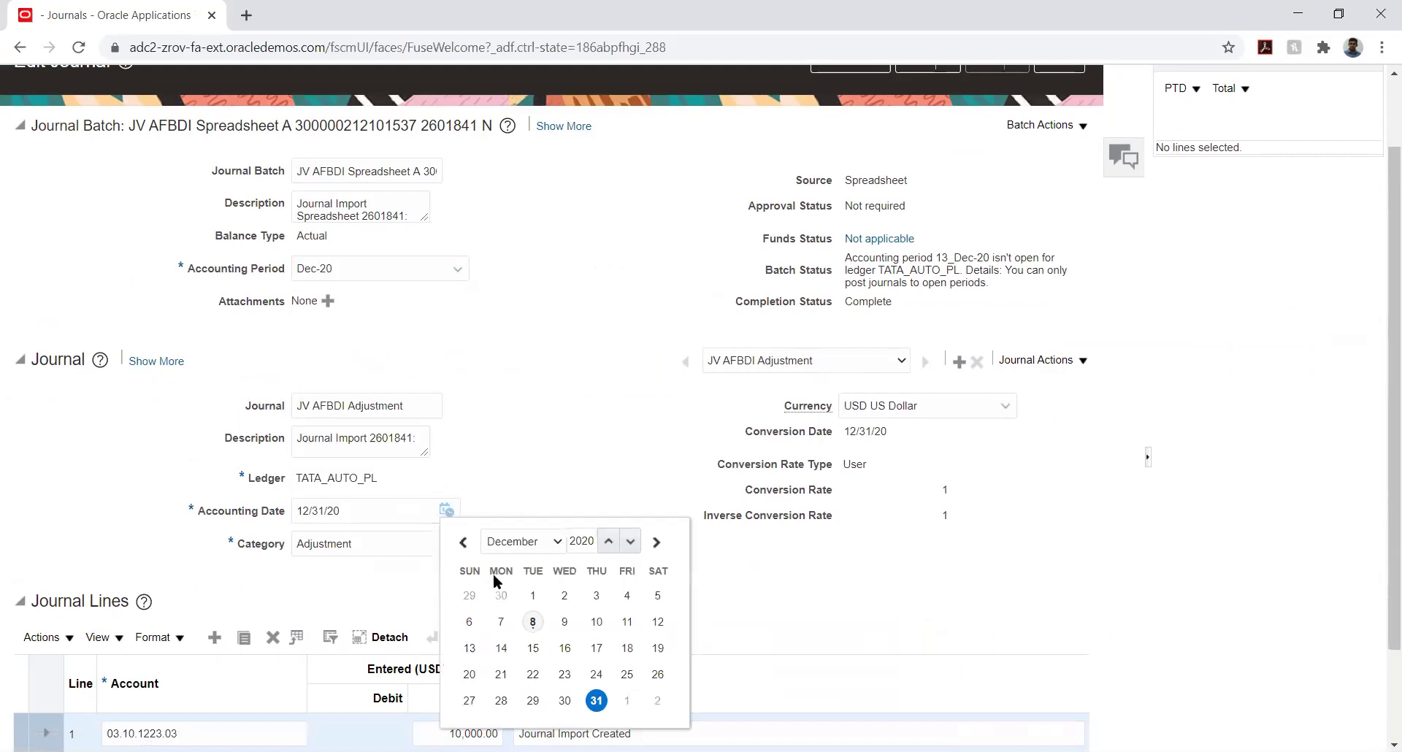
click(564, 701)
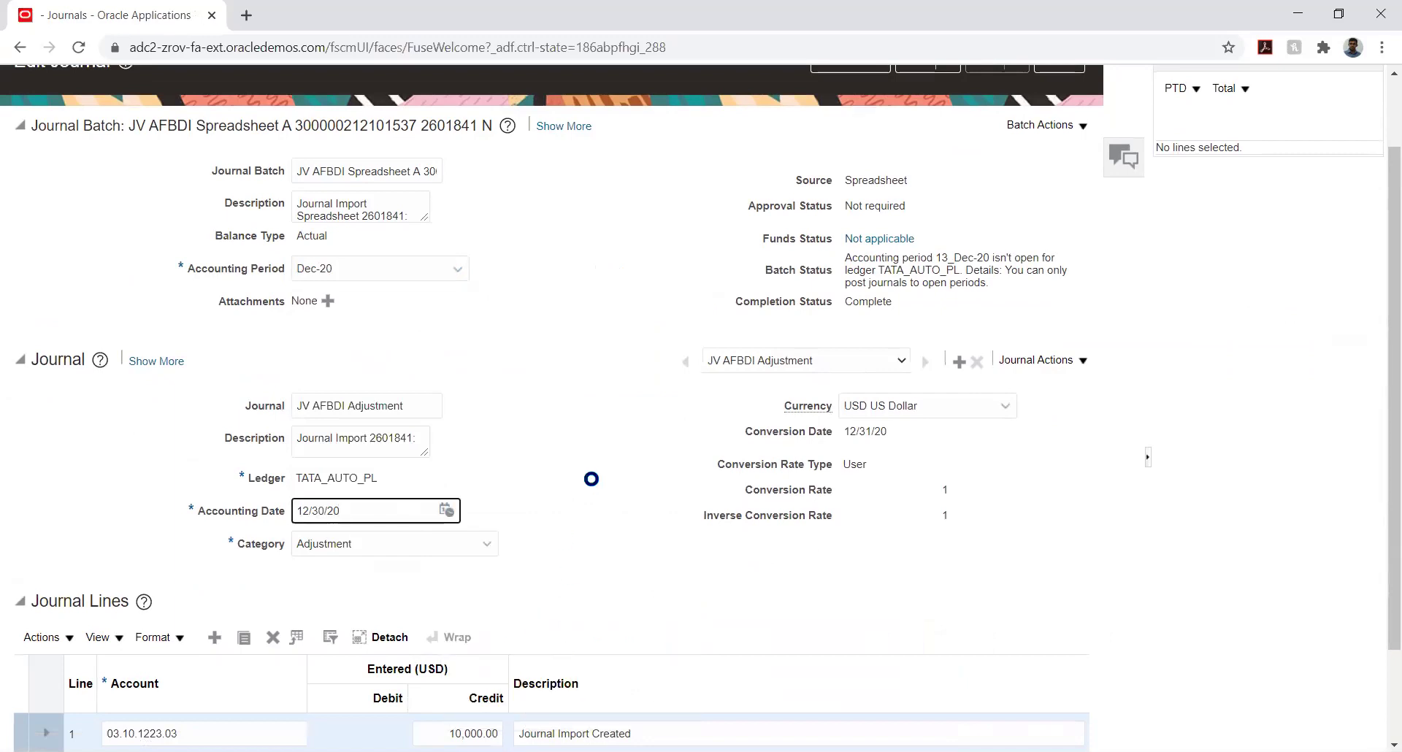
click(639, 536)
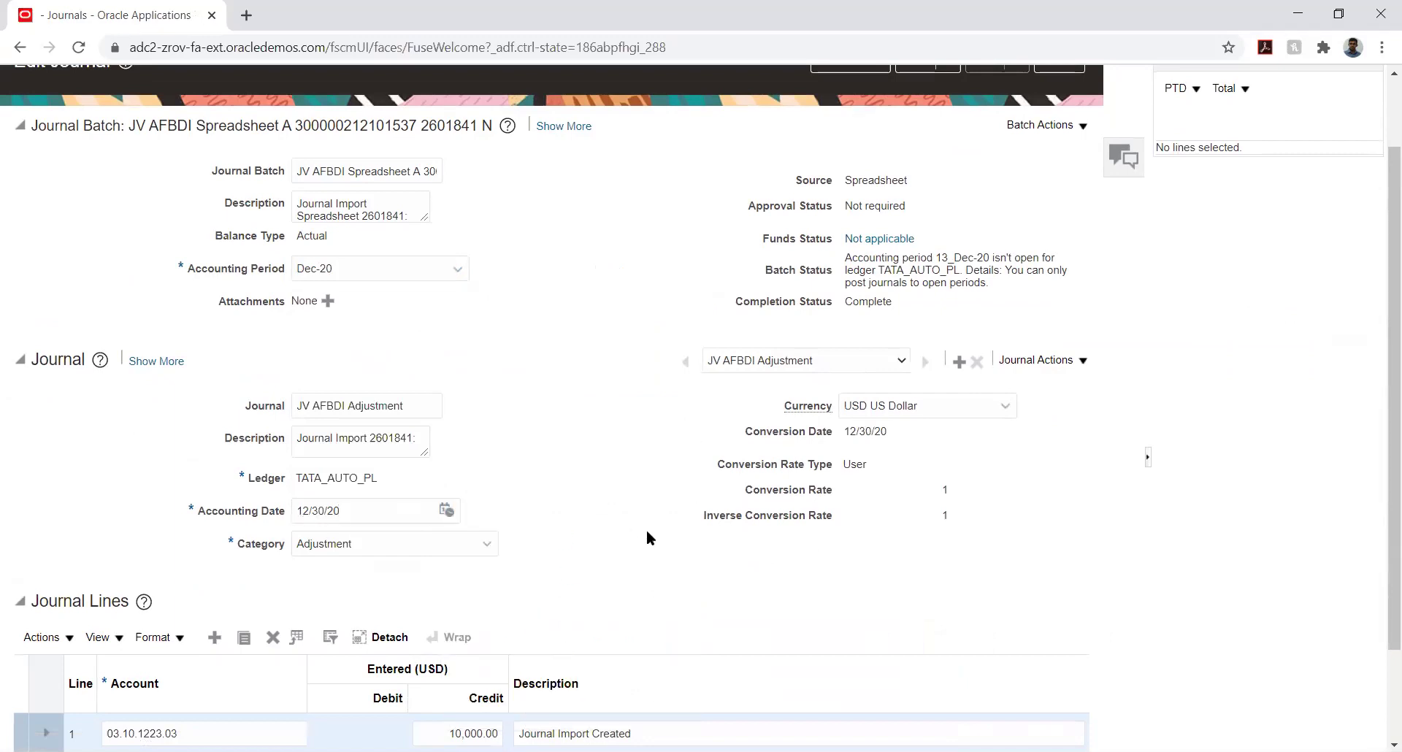
scroll(1002, 473, up, 2)
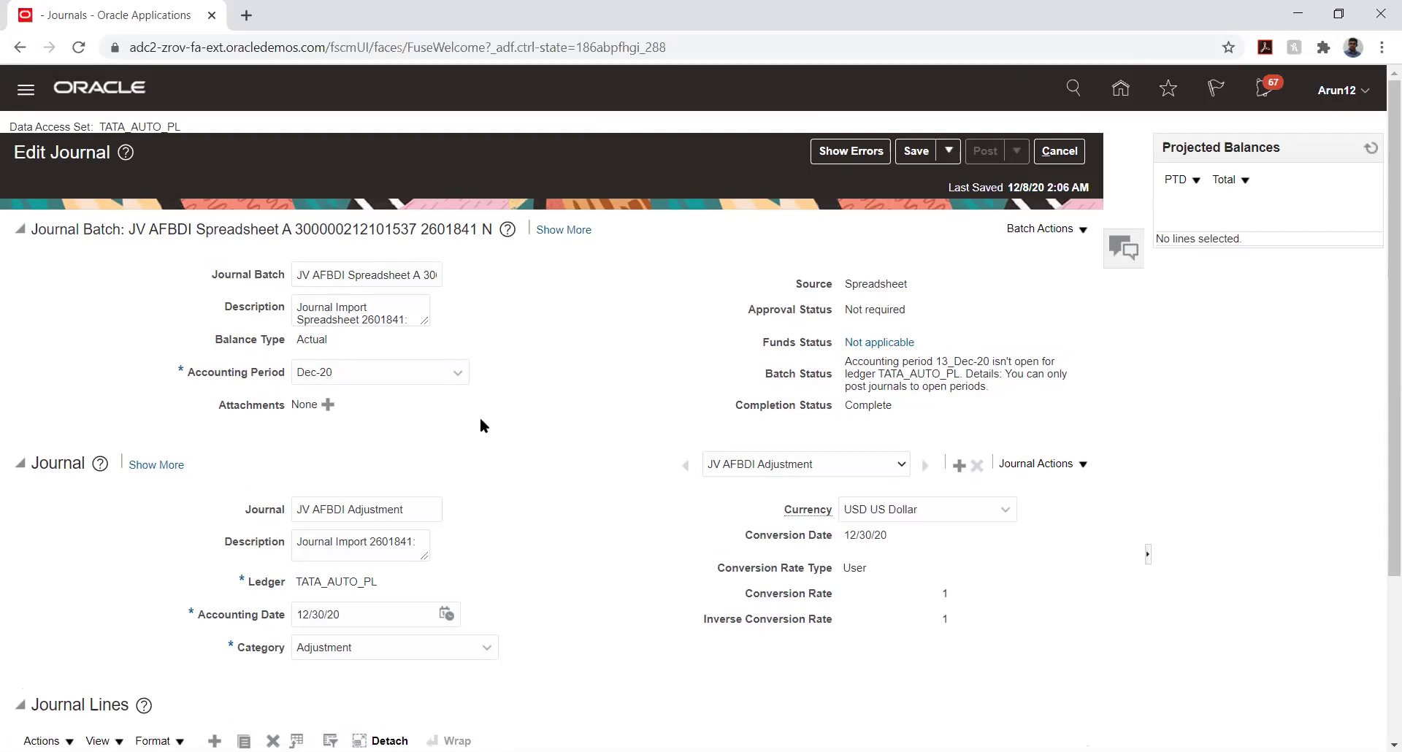
- Copy the journal name JV AFBDI Adjustment from the open journal, and save and close the journal
triple_click(299, 273)
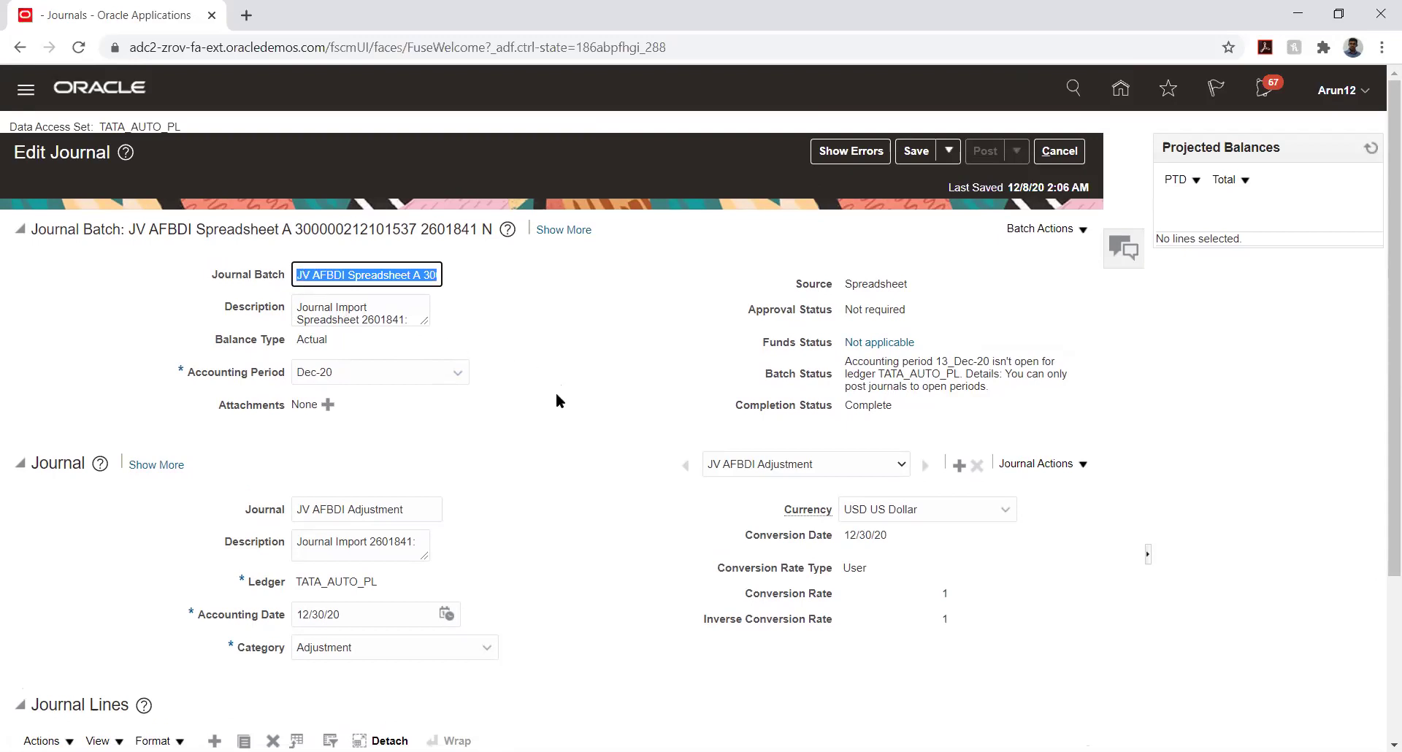
triple_click(302, 511)
key(ctrl+c)
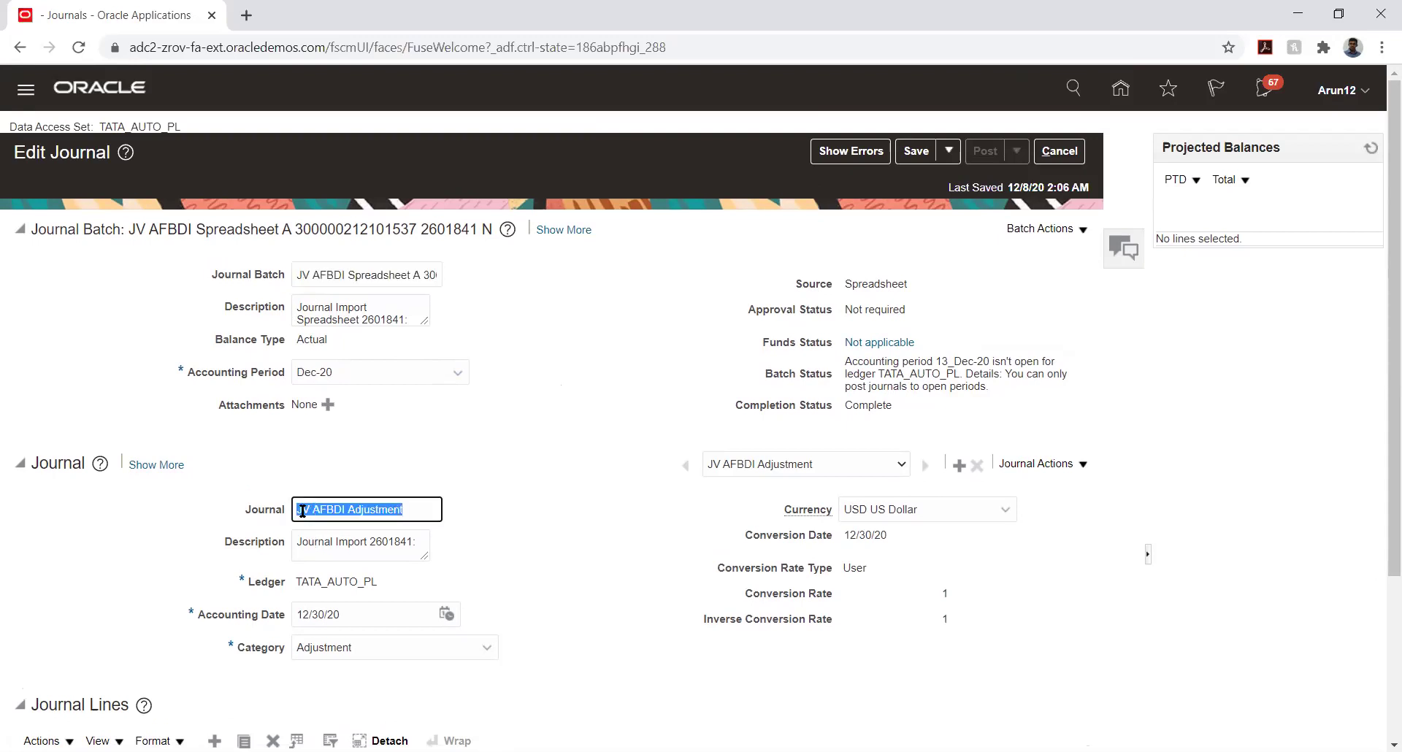
click(948, 151)
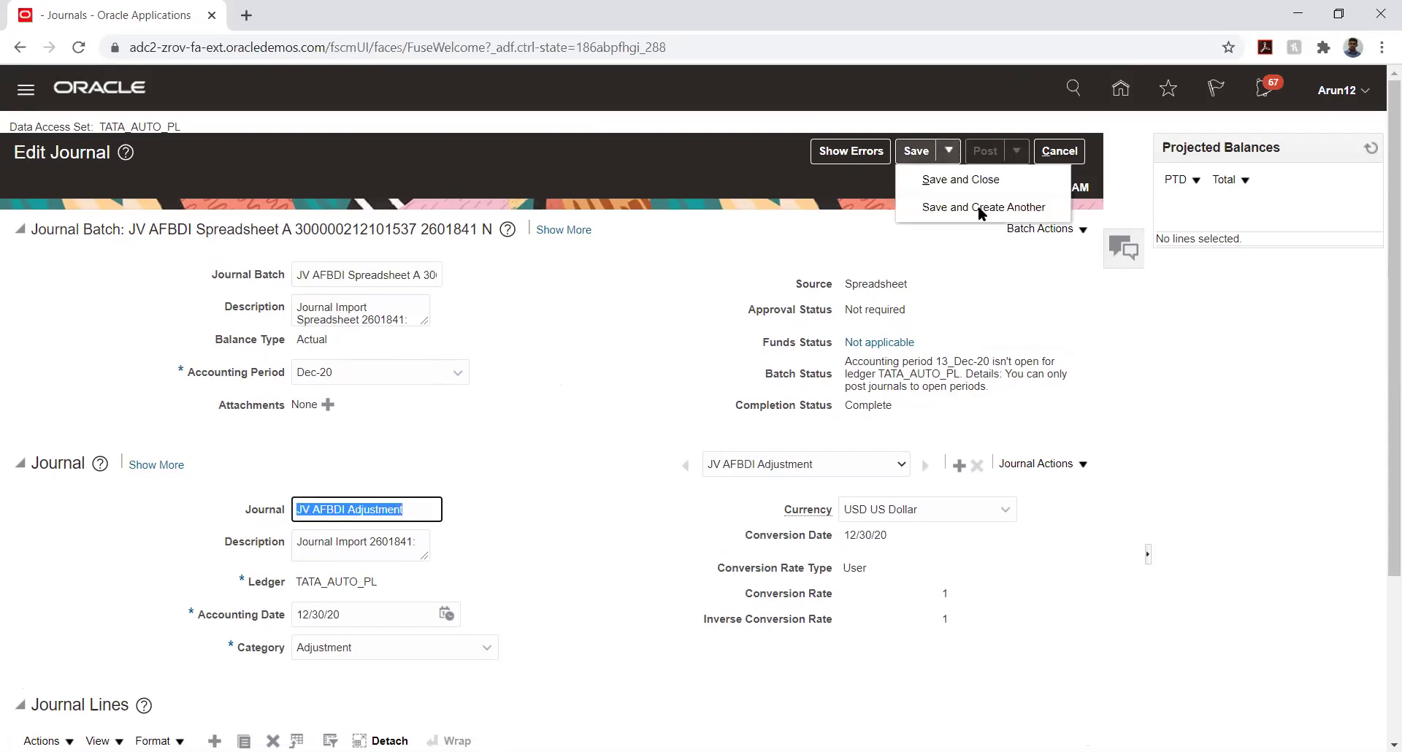
click(979, 208)
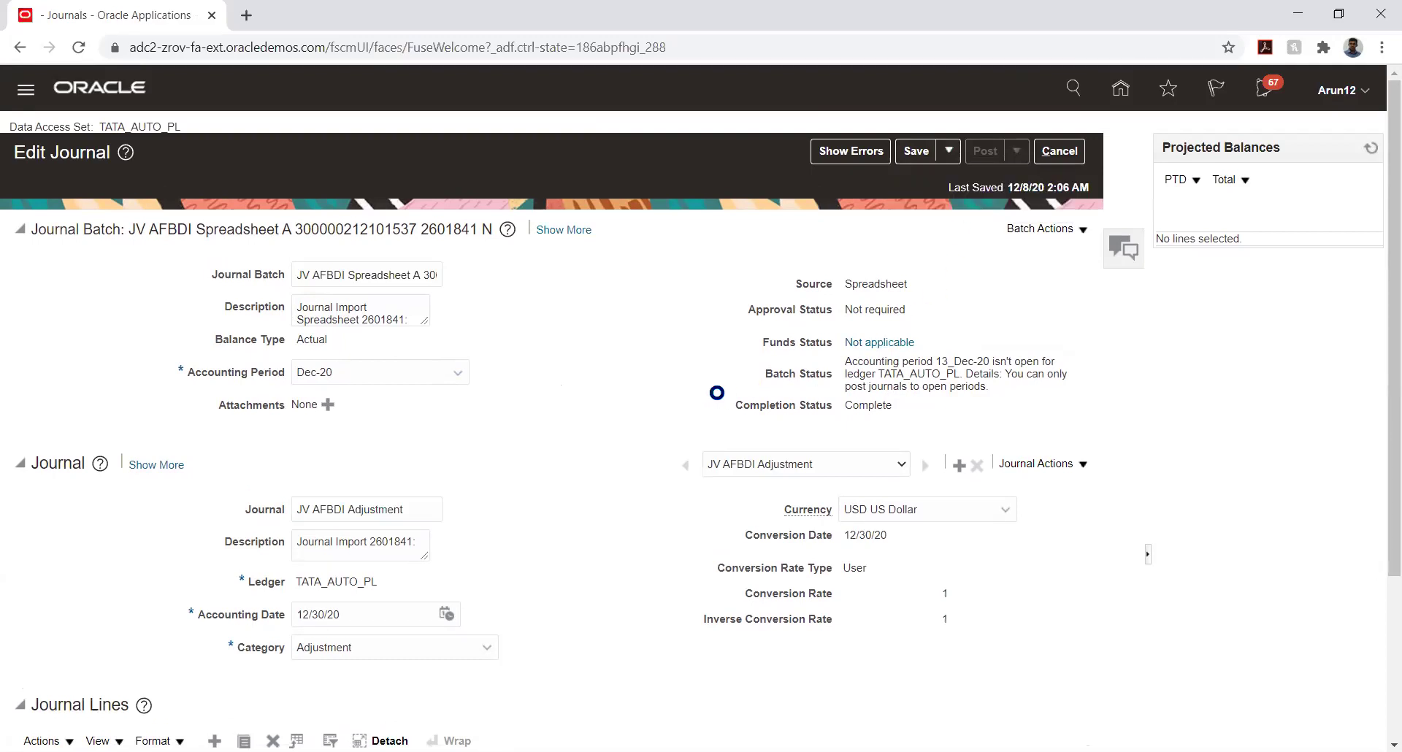
- Search Manage Journals for journals starting with the copied name JV AFBDI Adjustment in accounting period Dec-20
click(1366, 227)
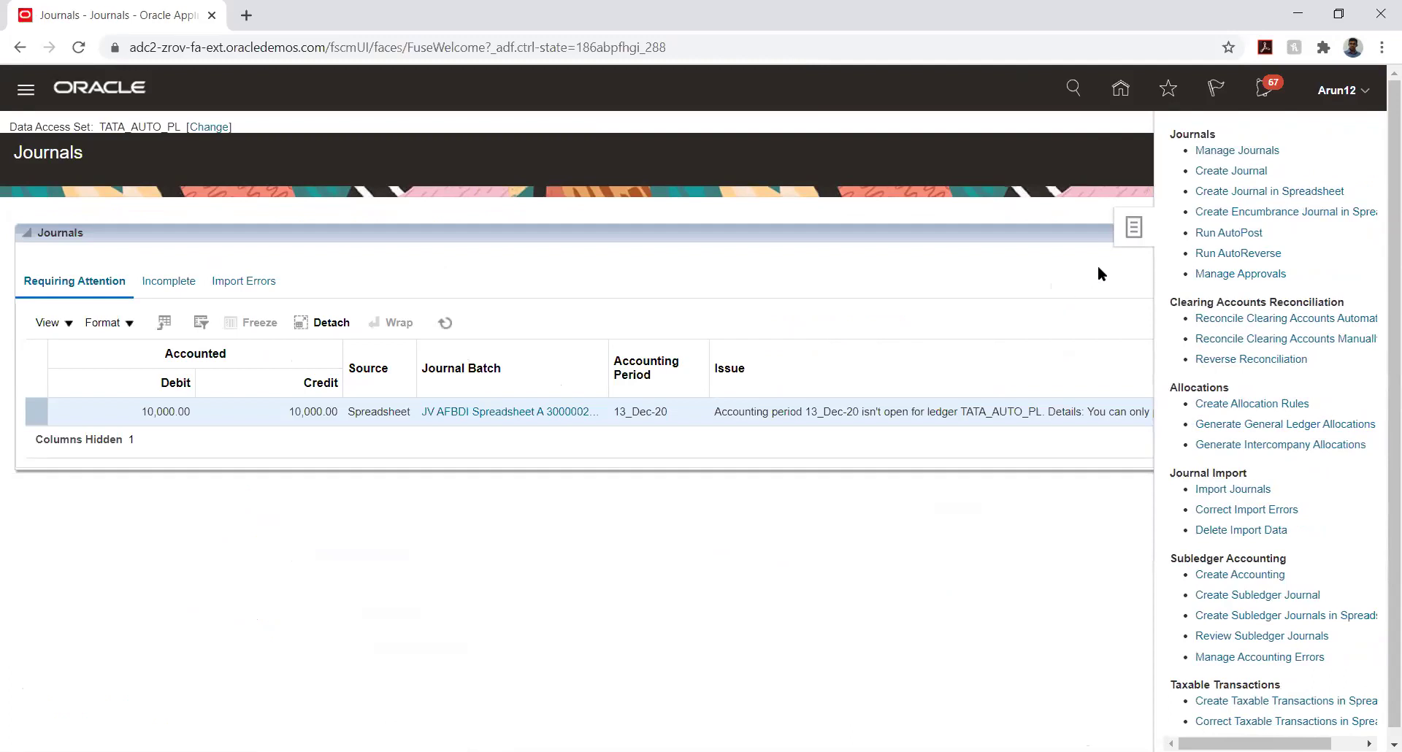
click(1236, 150)
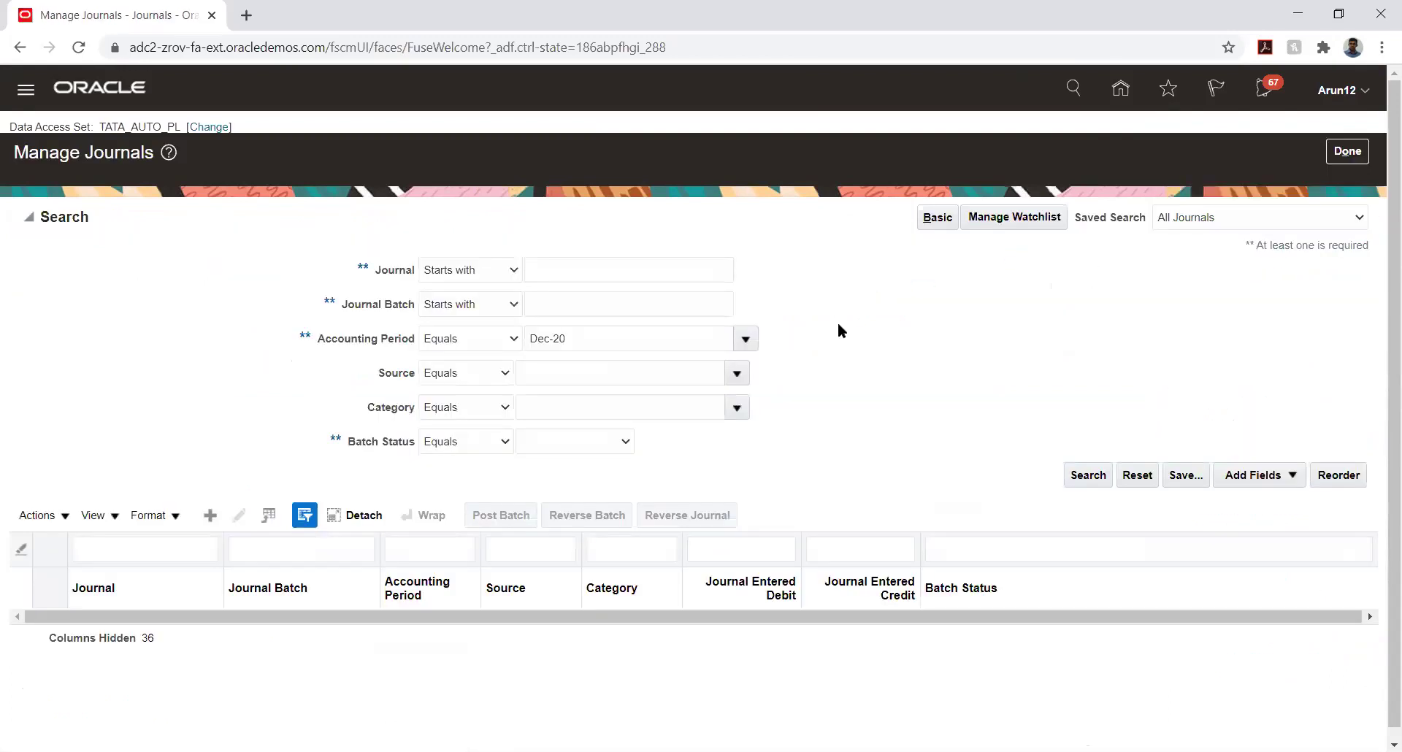
click(576, 269)
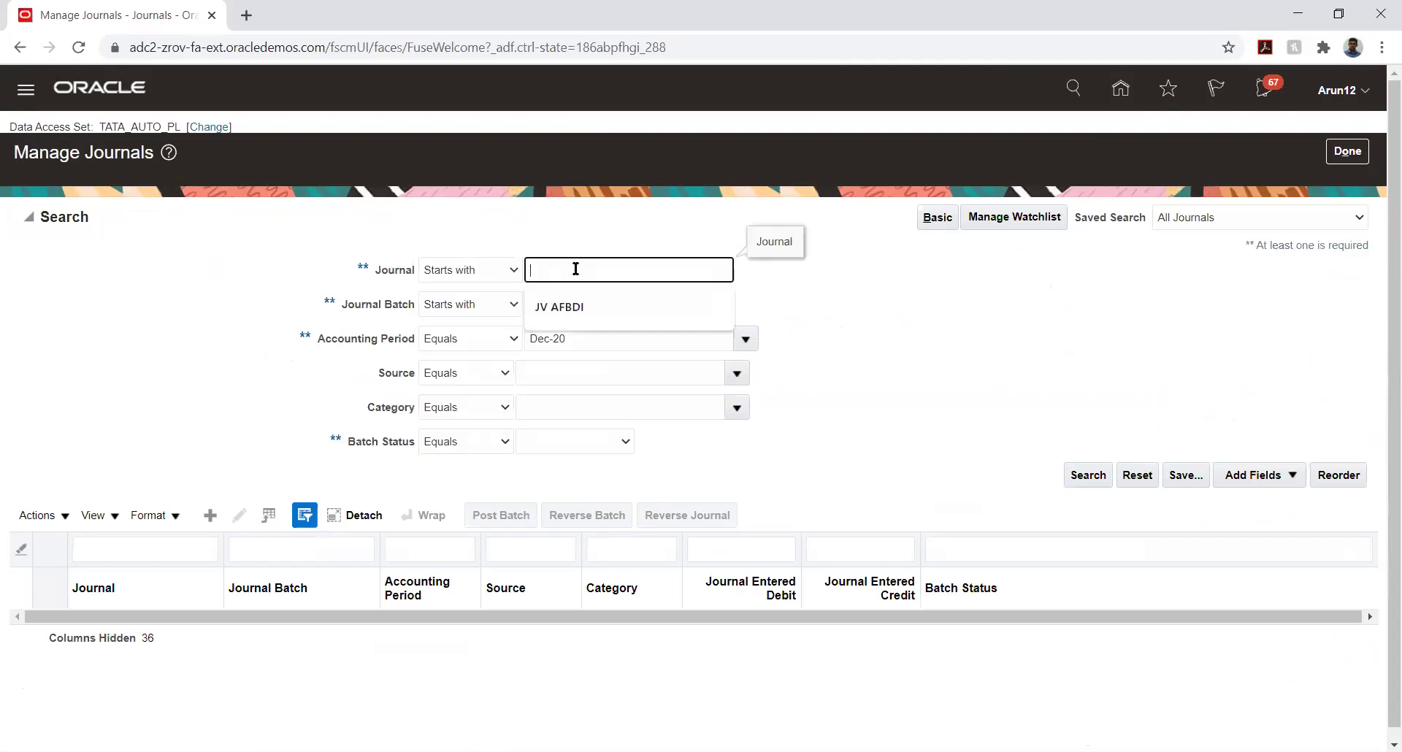
key(ctrl+v)
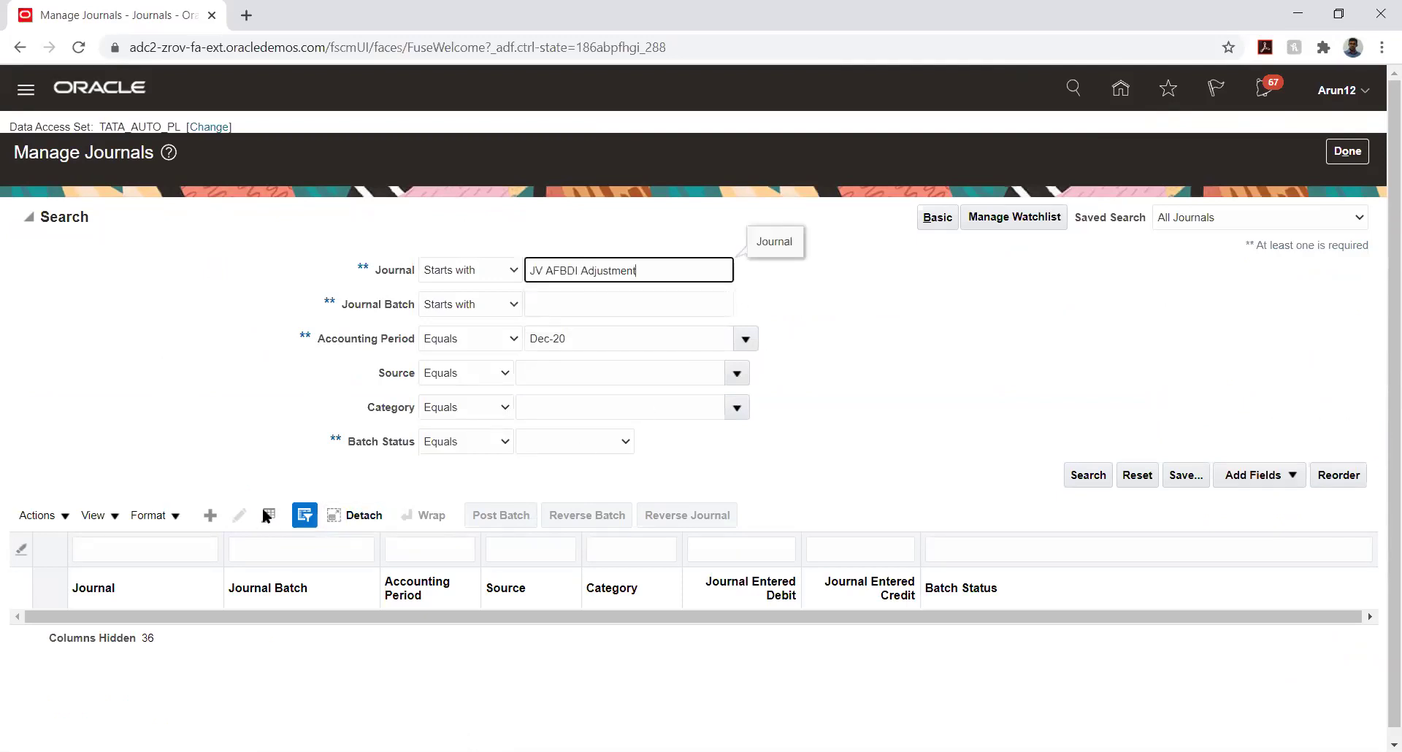
click(1087, 476)
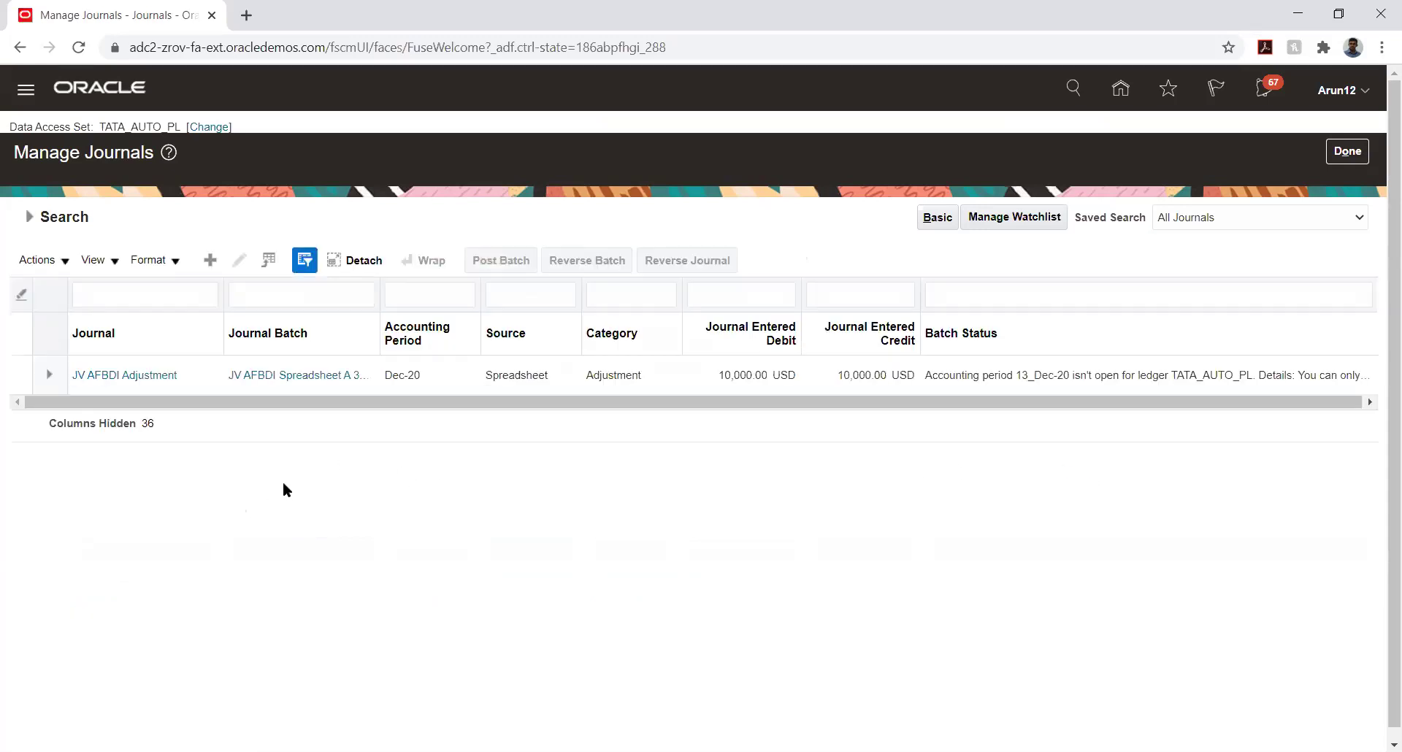
- Open the JV AFBDI Adjustment journal and set its batch's accounting period to 13_Dec-20, keeping the accounting date 12/31/20
click(102, 377)
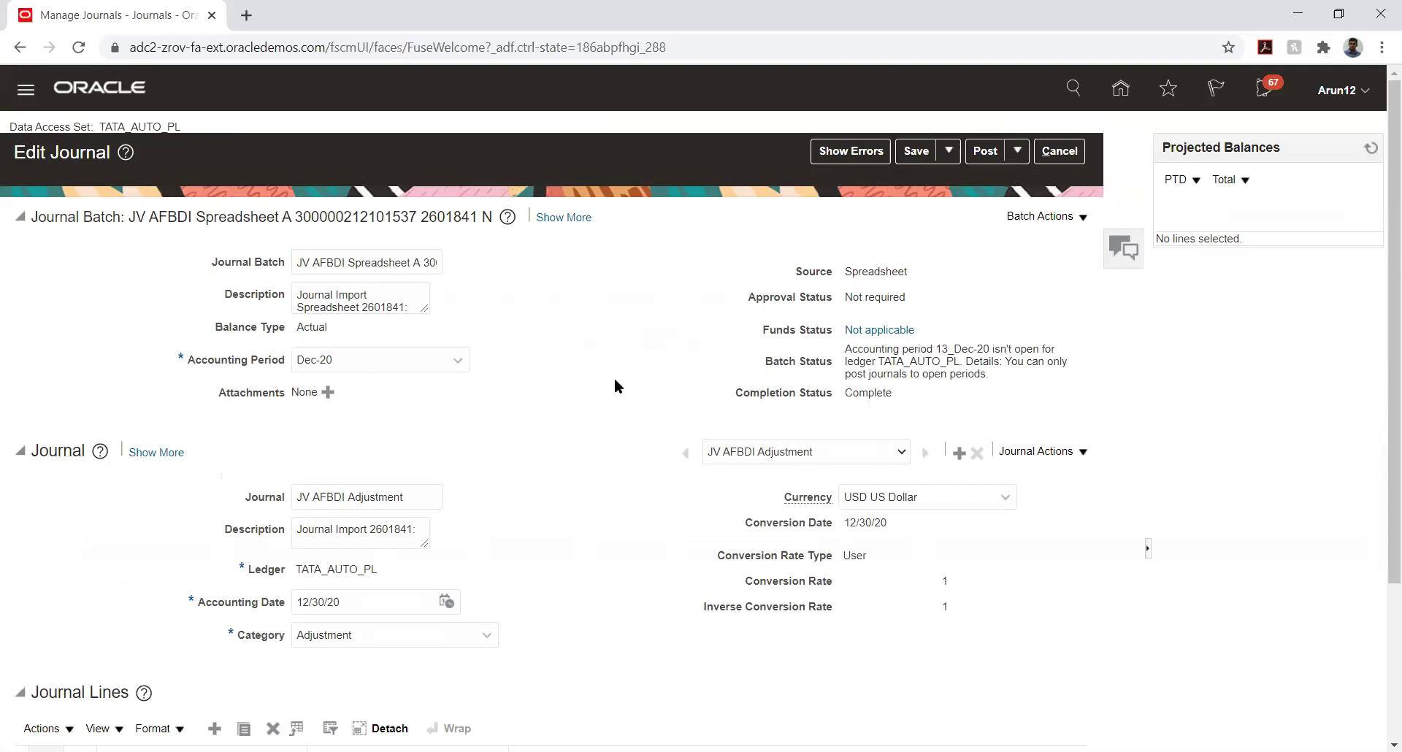
click(437, 356)
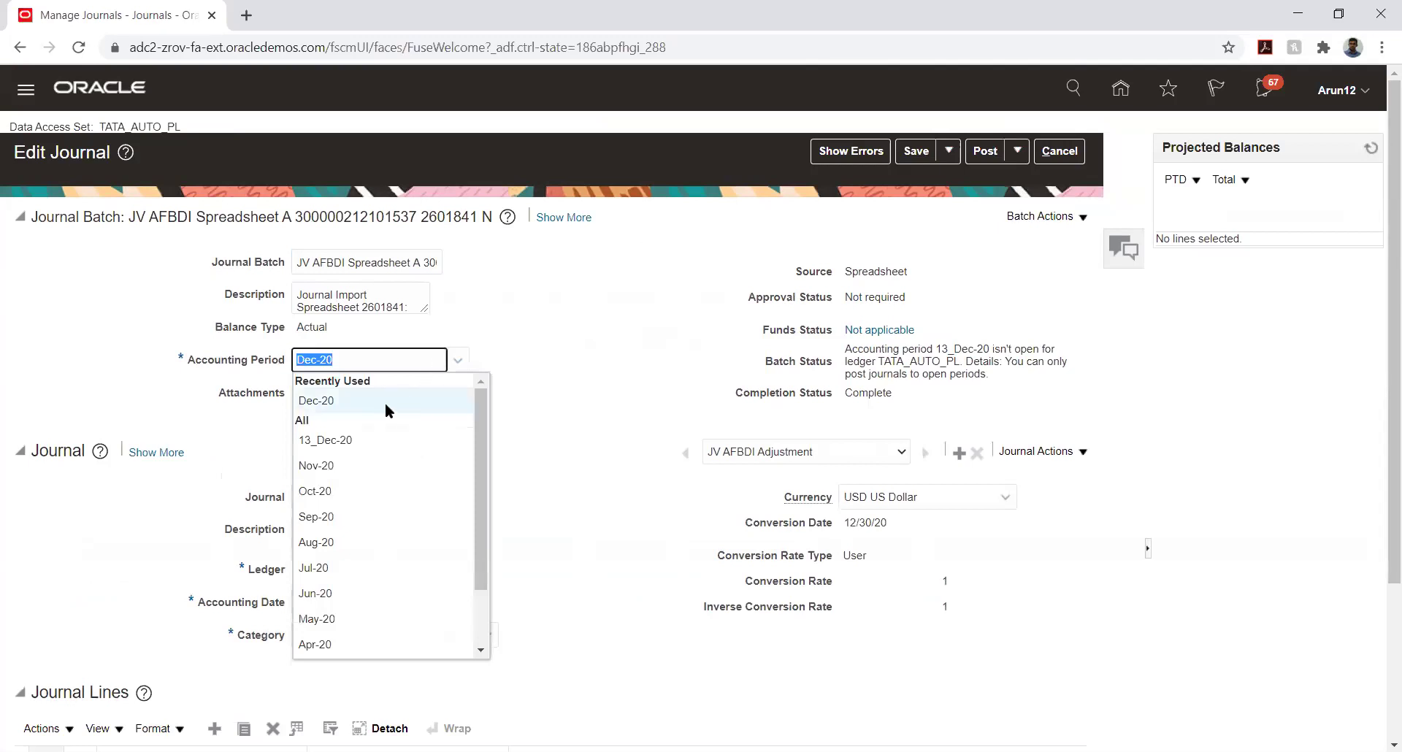
click(362, 438)
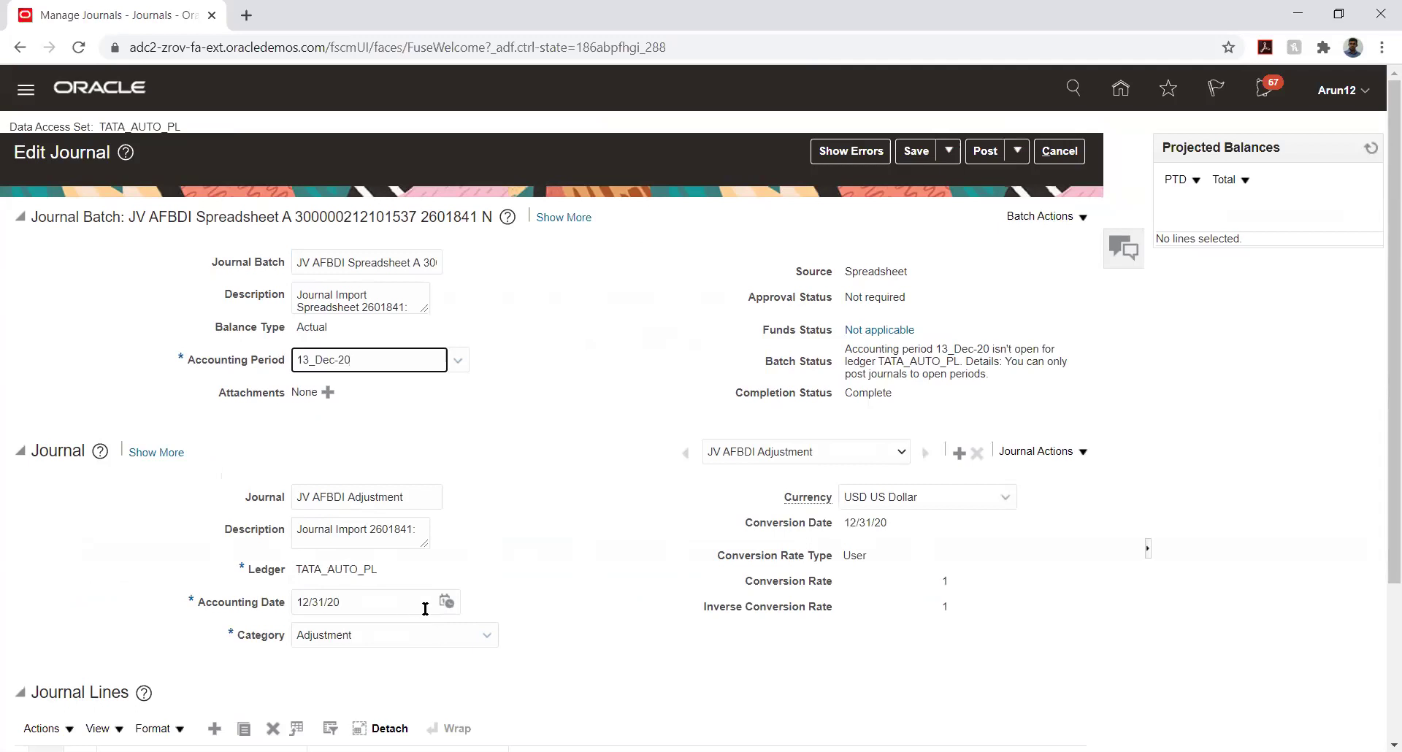
click(445, 601)
click(595, 560)
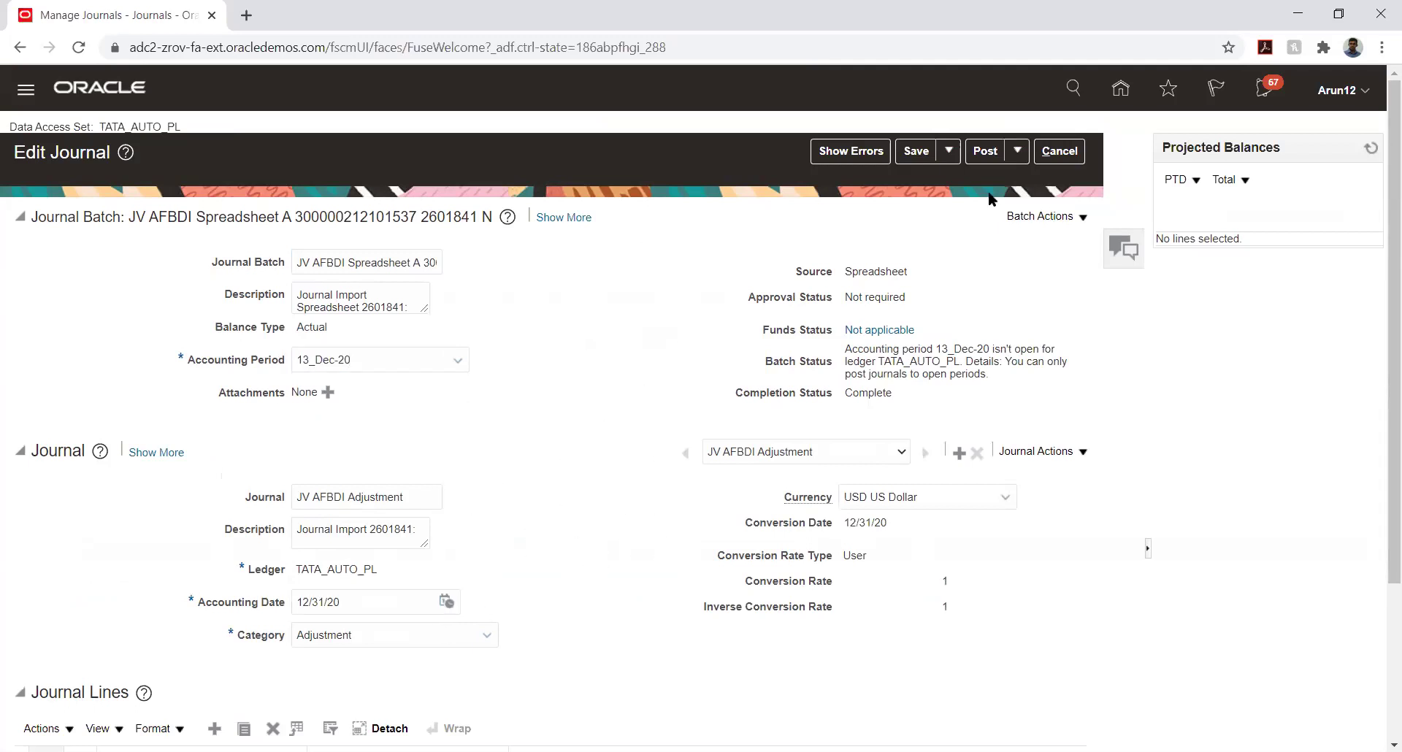
- Post the JV AFBDI Spreadsheet batch, accepting the automatic save and acknowledging the process submission
click(985, 150)
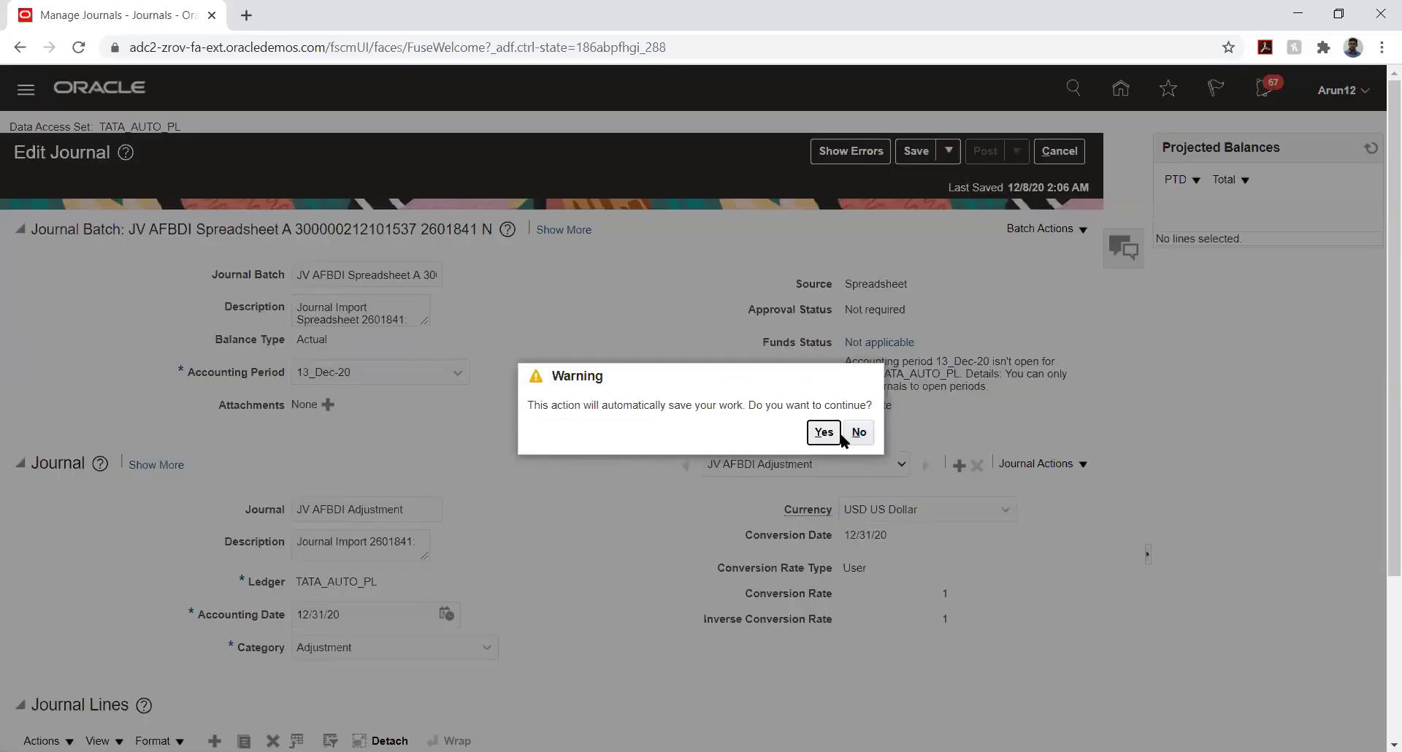
click(823, 433)
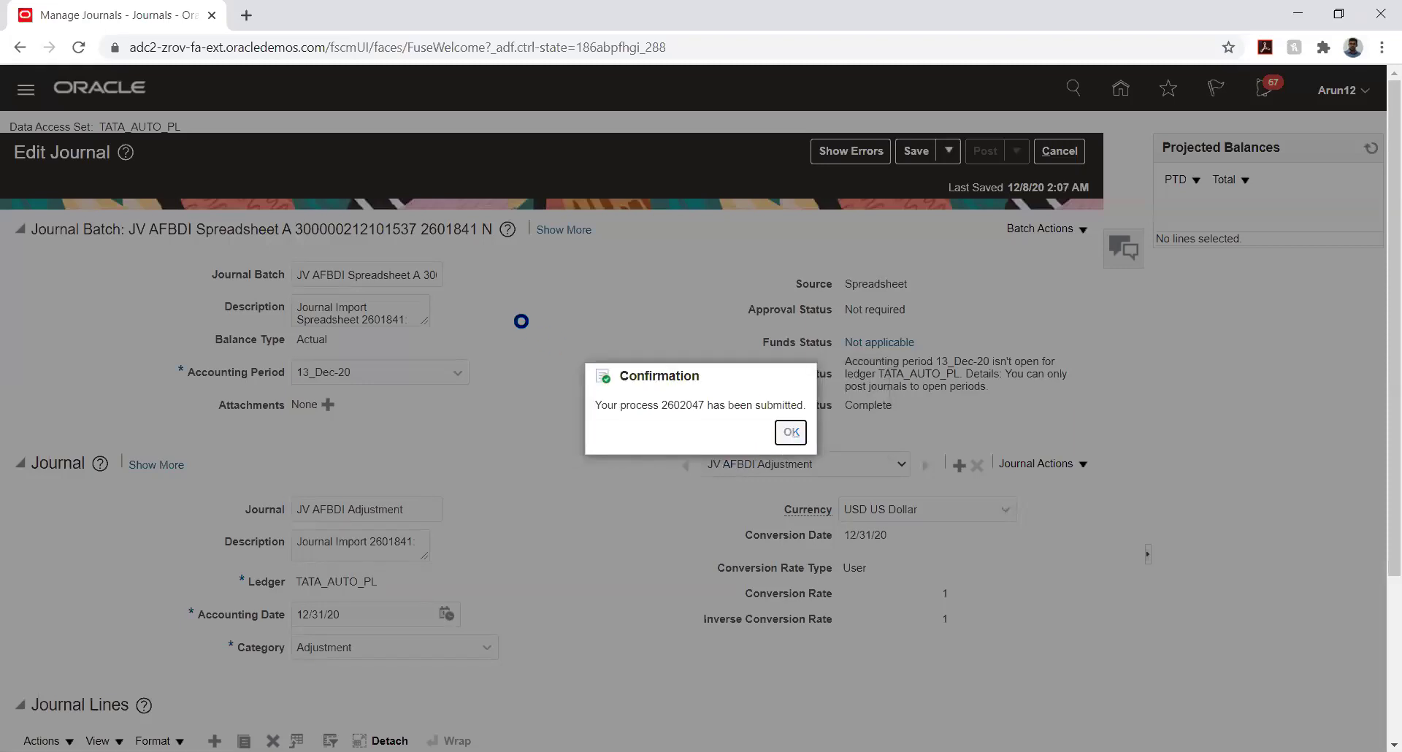
key(Return)
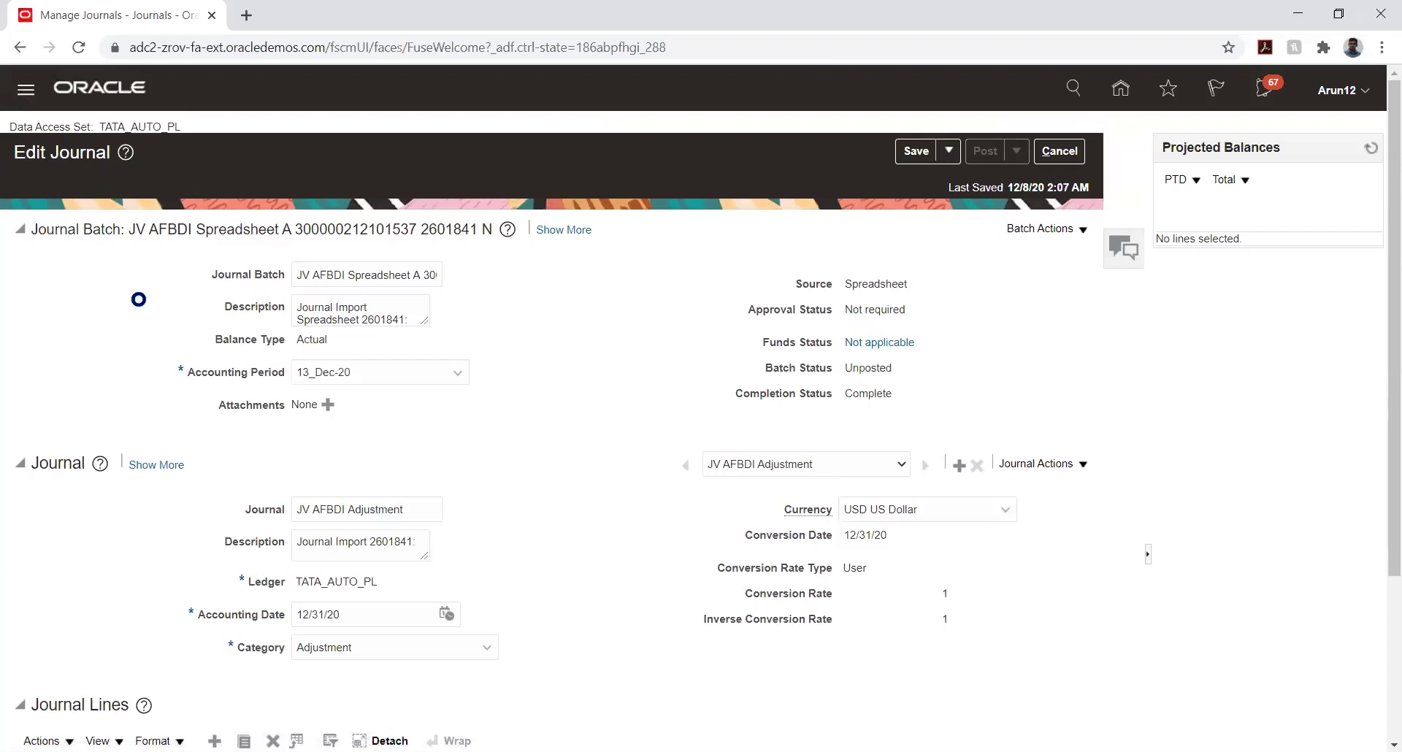
- Open Scheduled Processes, refresh the list of the last 24 hours, and look through it for the submitted posting process
scroll(431, 394, down, 7)
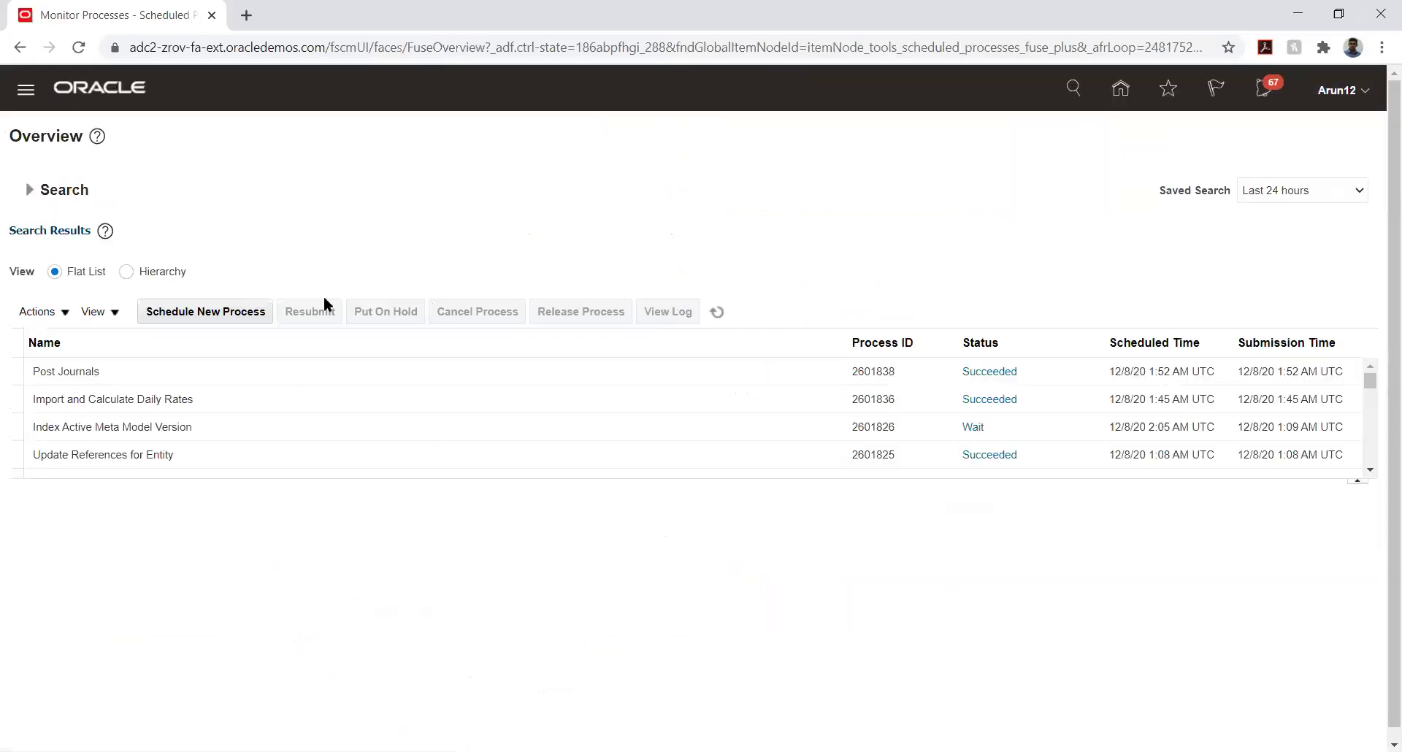
click(717, 312)
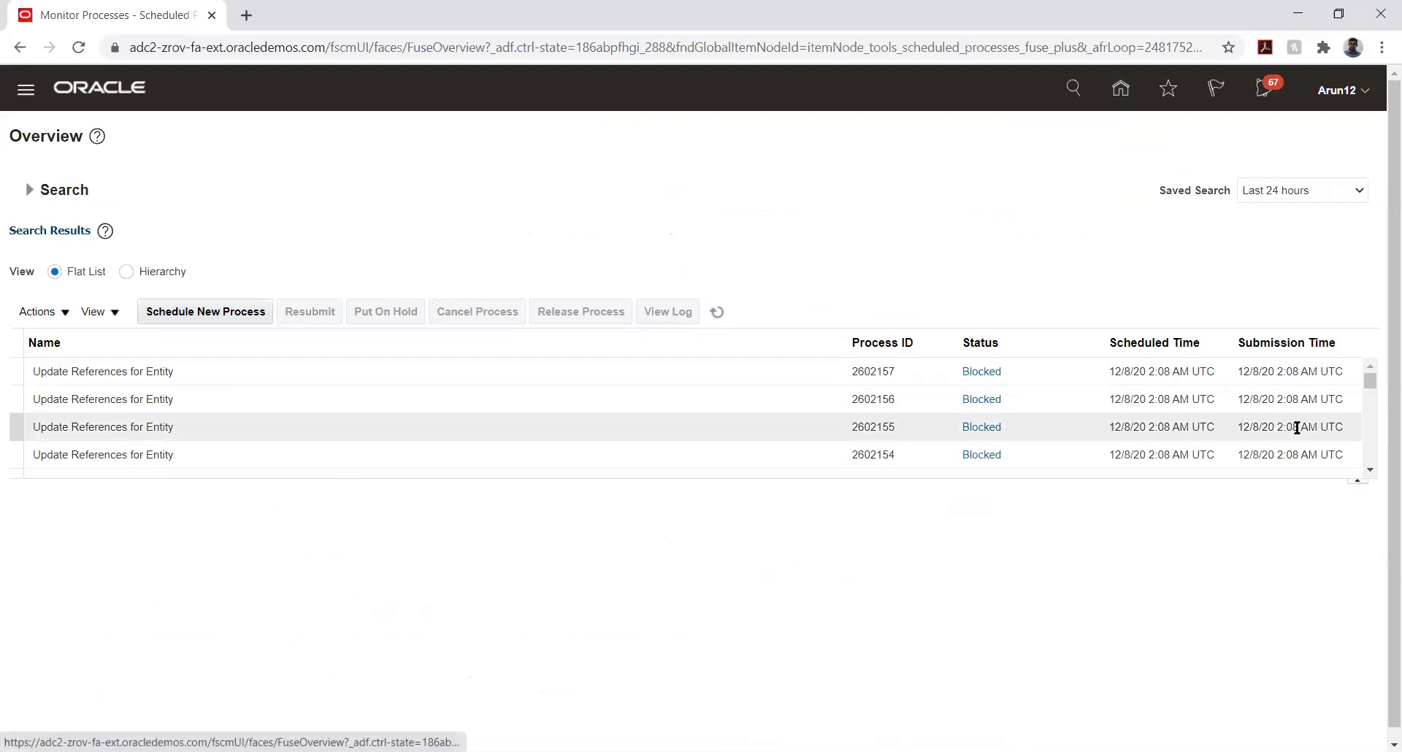
scroll(1285, 409, down, 2)
scroll(1290, 395, down, 12)
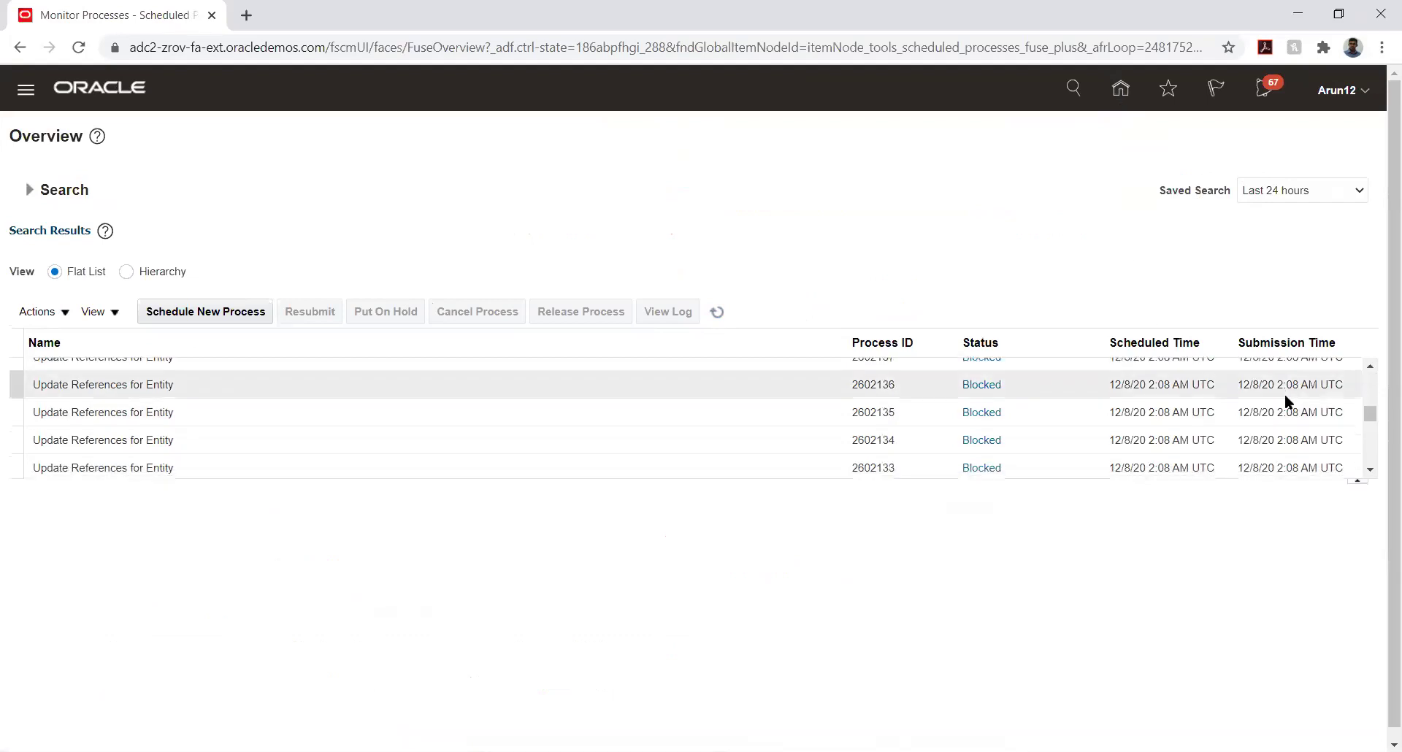
scroll(1274, 400, down, 10)
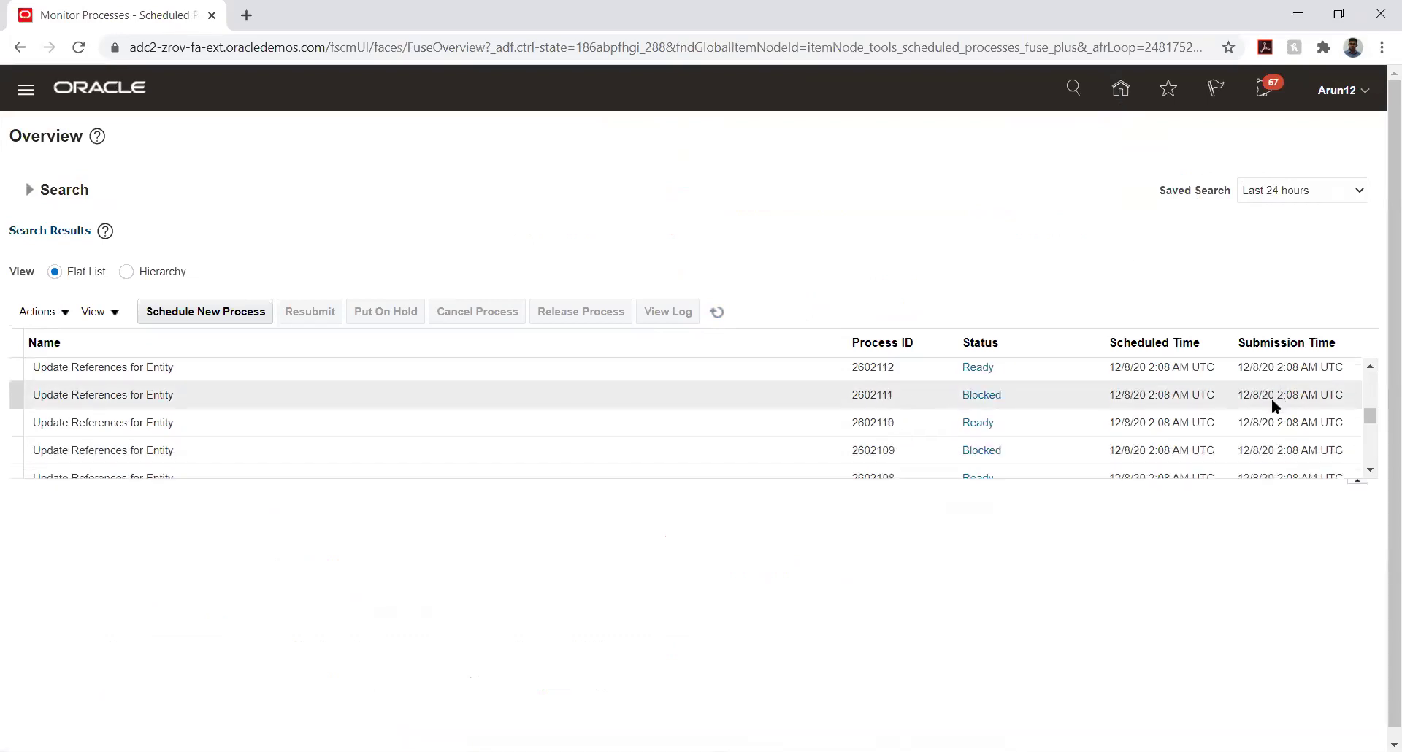
scroll(1274, 402, down, 11)
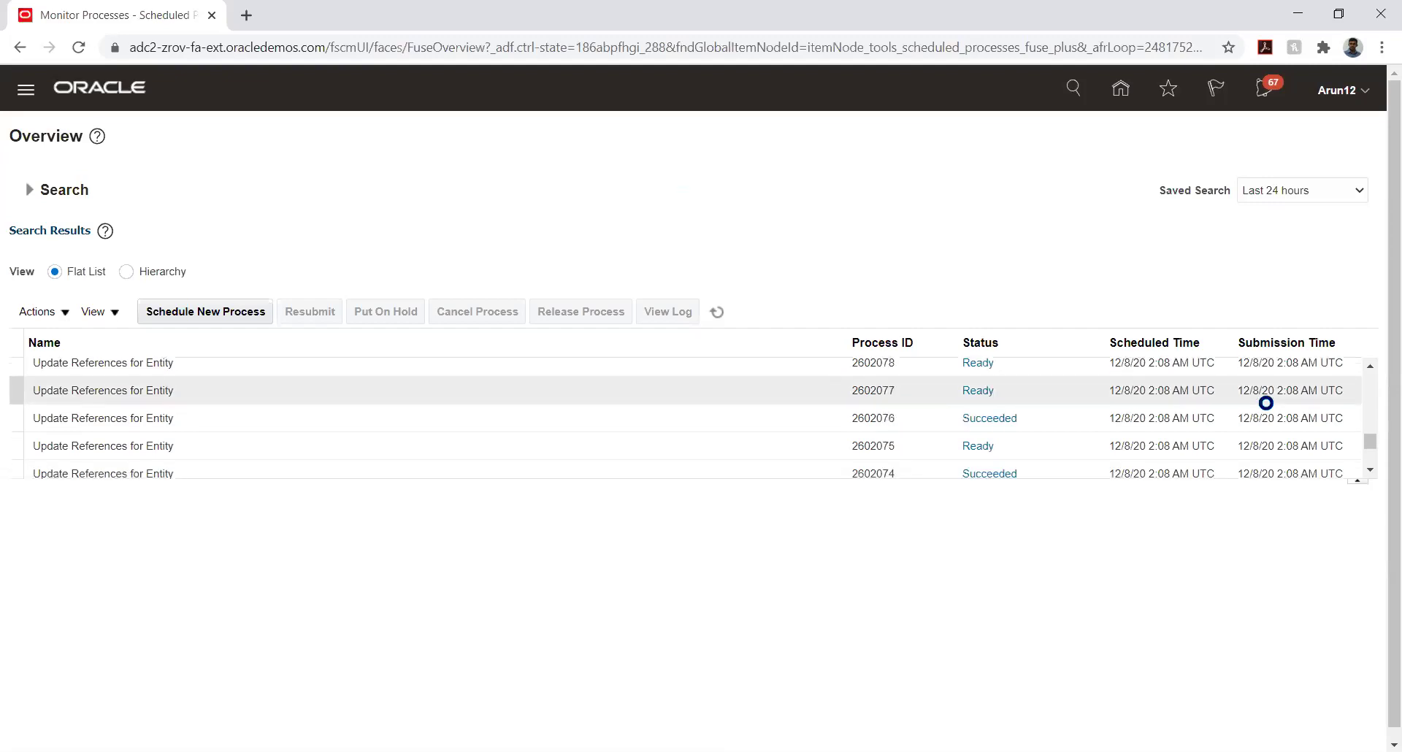
scroll(1265, 403, down, 14)
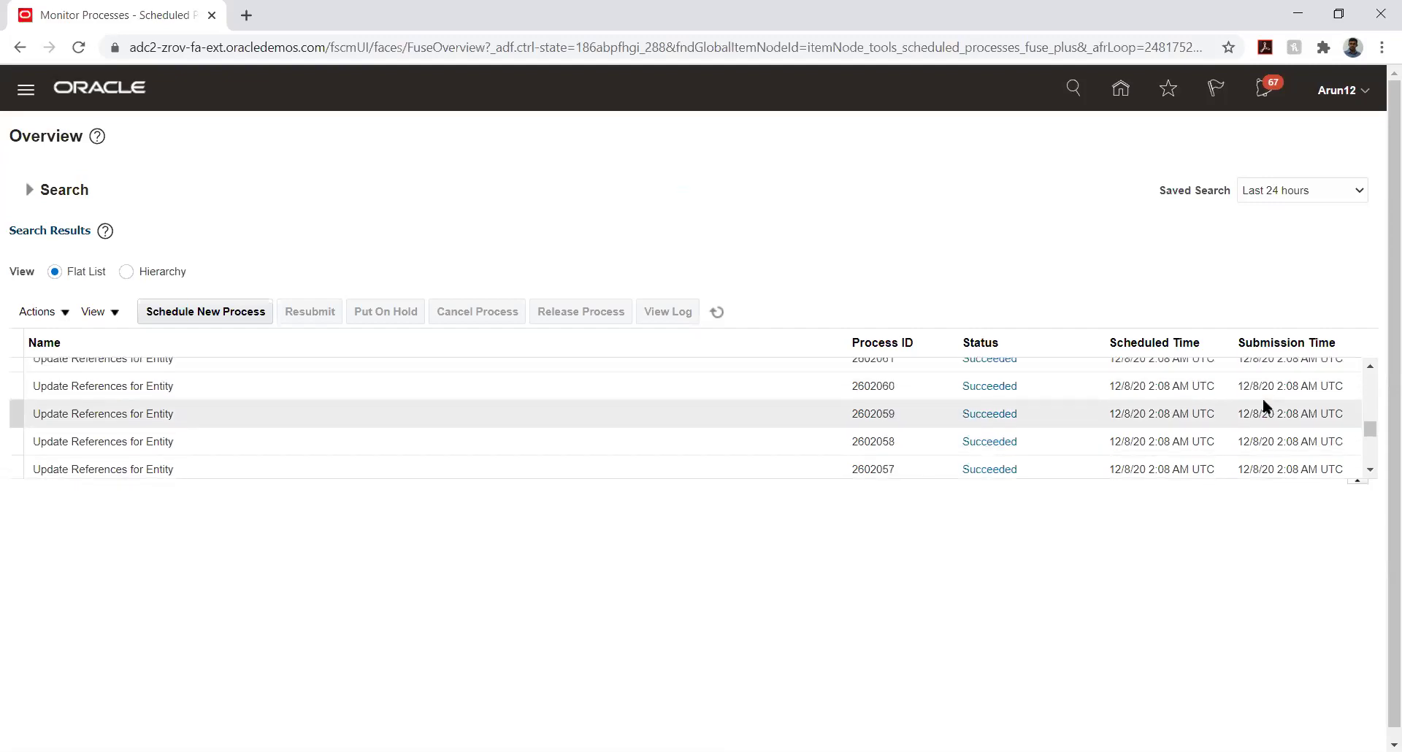
scroll(1264, 402, down, 12)
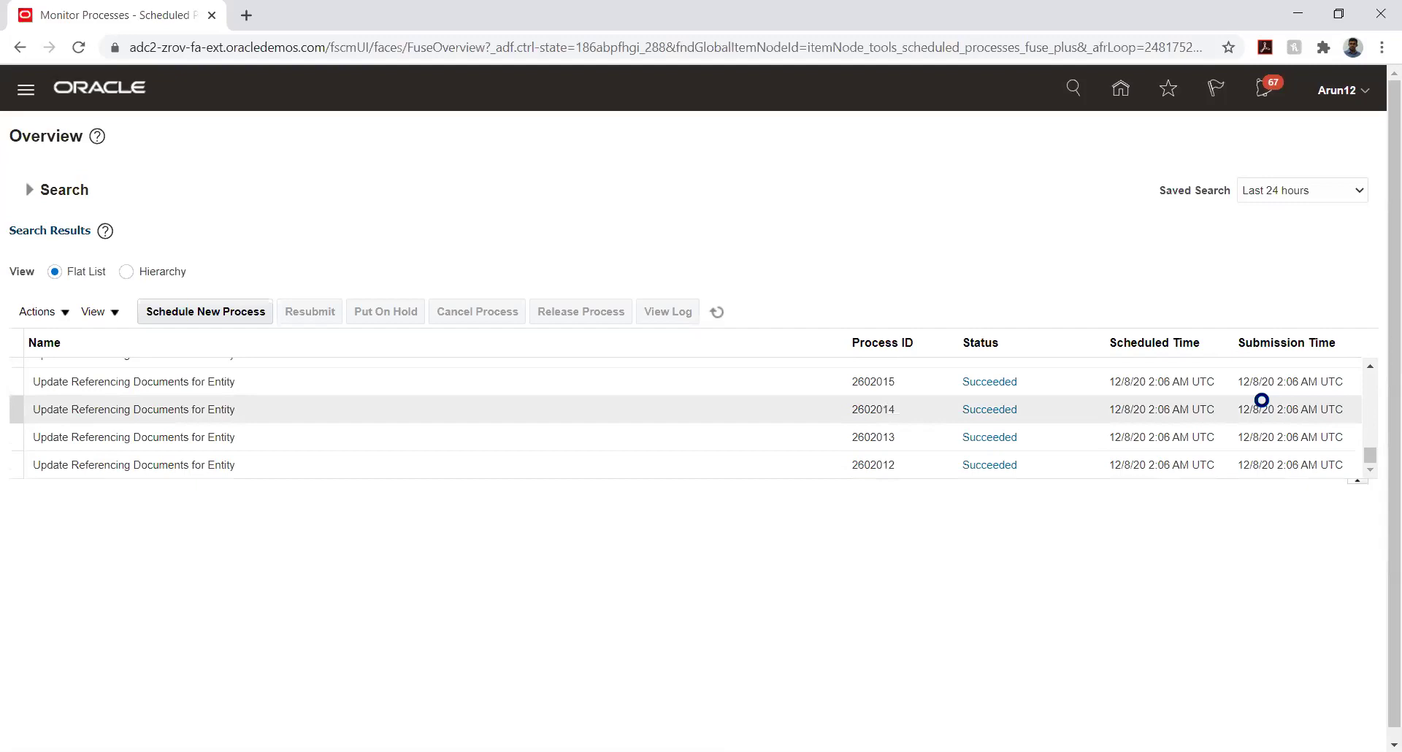
scroll(1260, 401, down, 20)
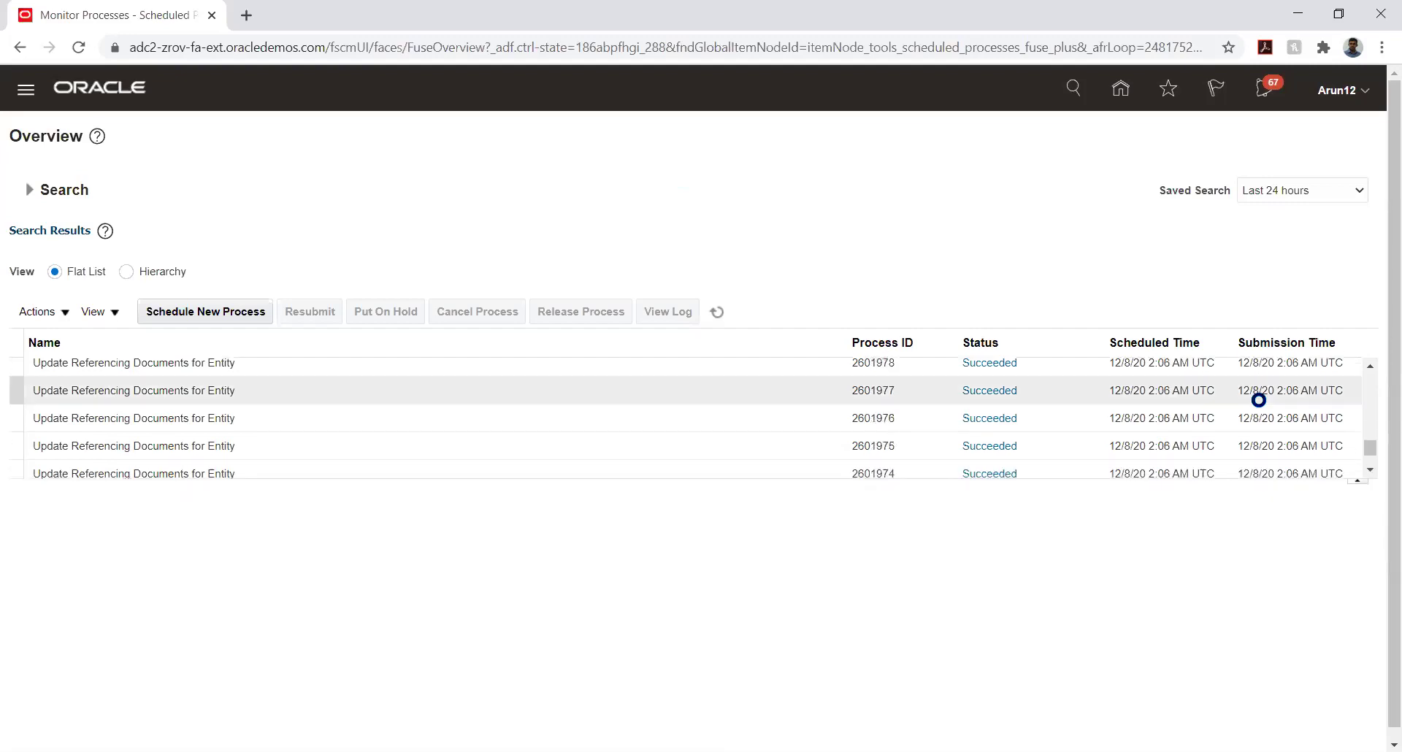
- Return to Journals from the home page and search Manage Journals for the JV AFBDI Adjustment journal in accounting period 13_Dec-20
click(1118, 86)
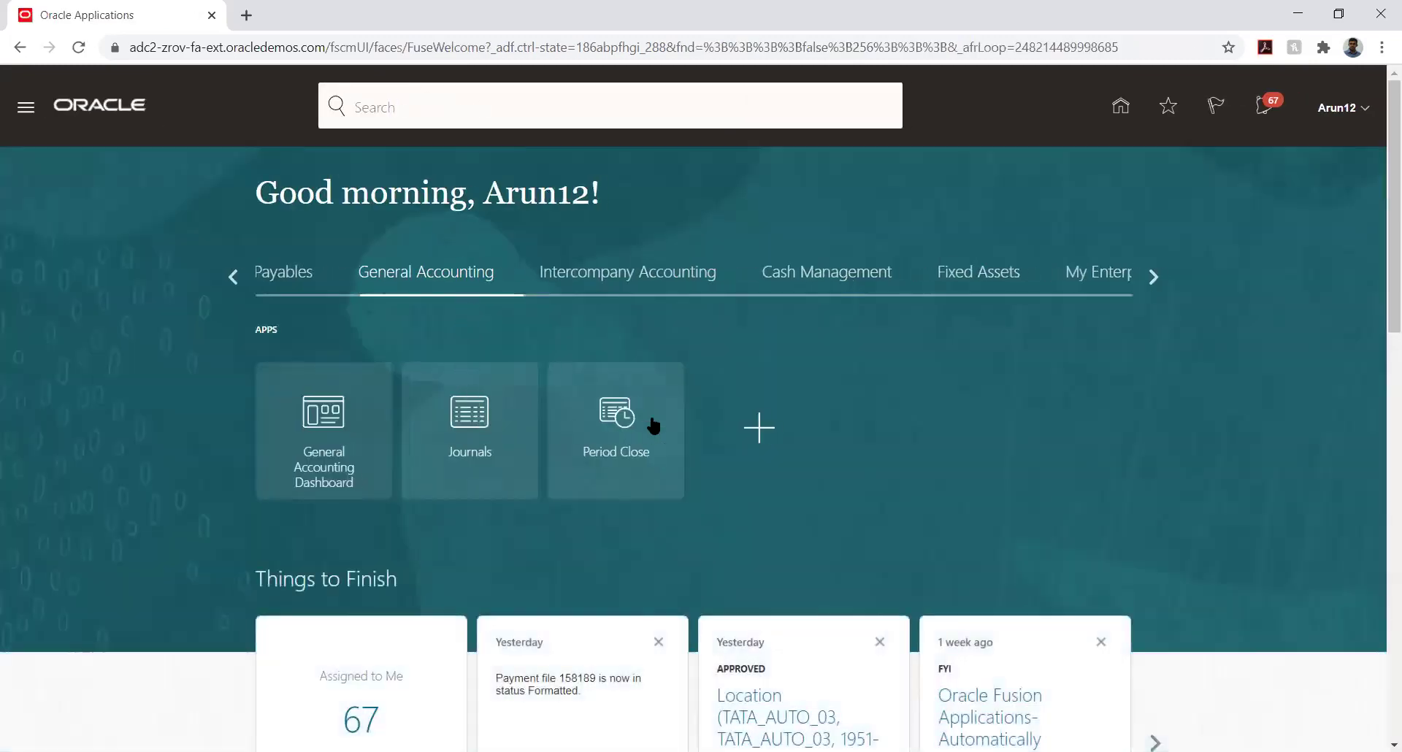
click(463, 409)
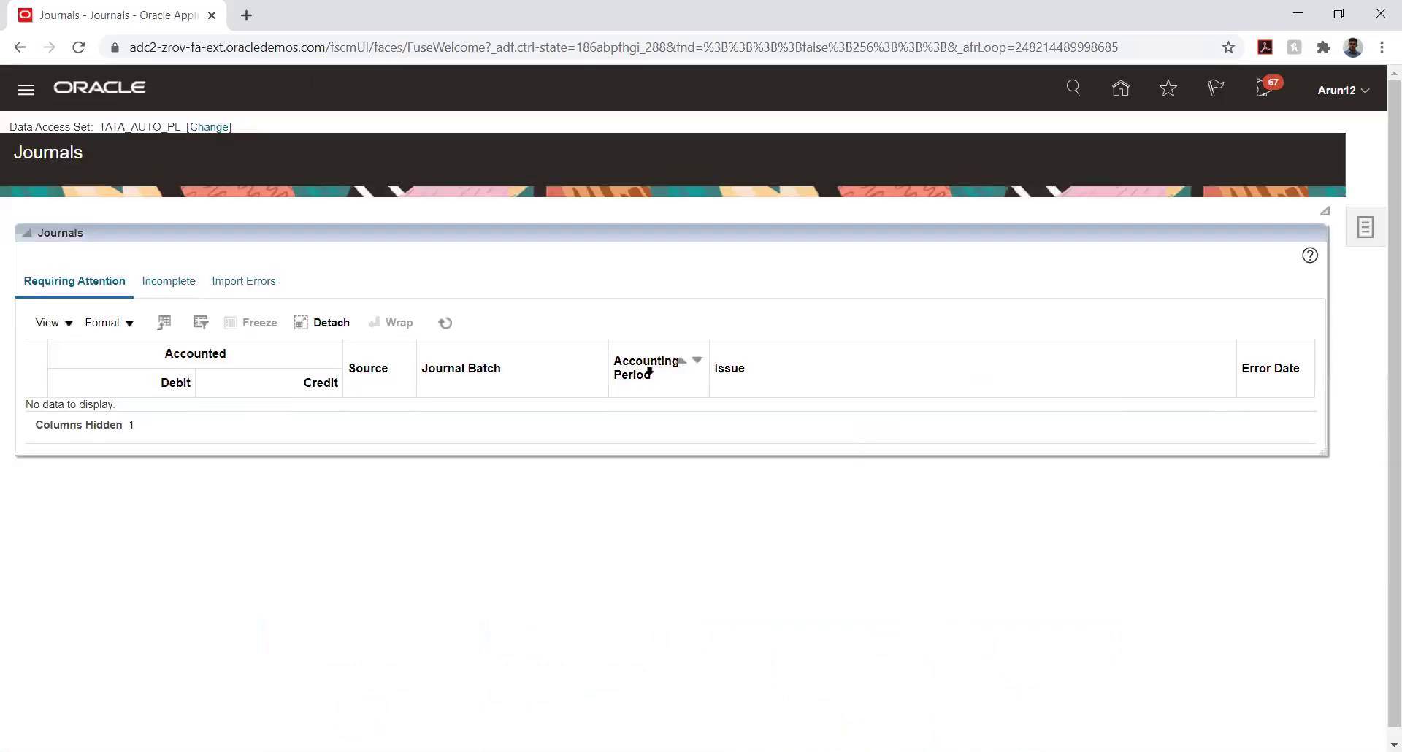
click(1363, 230)
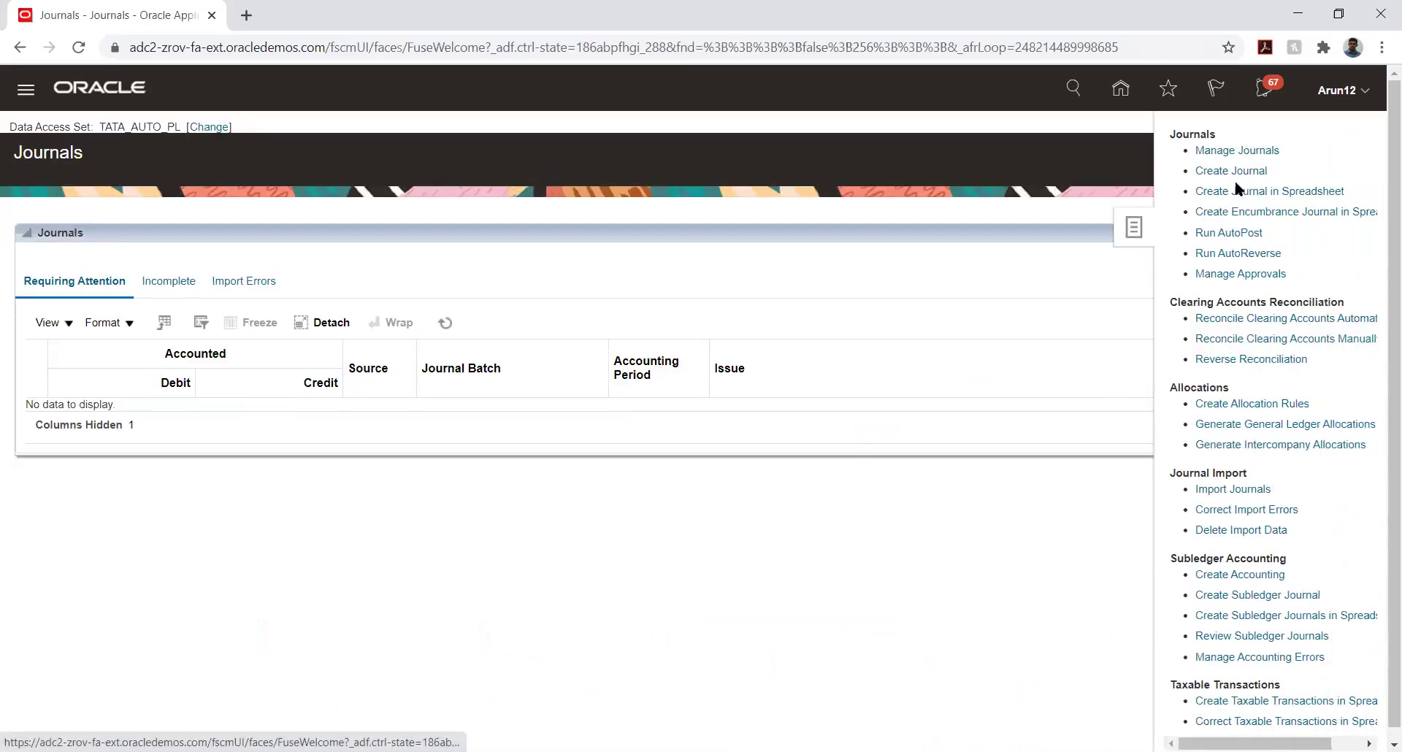
click(1198, 151)
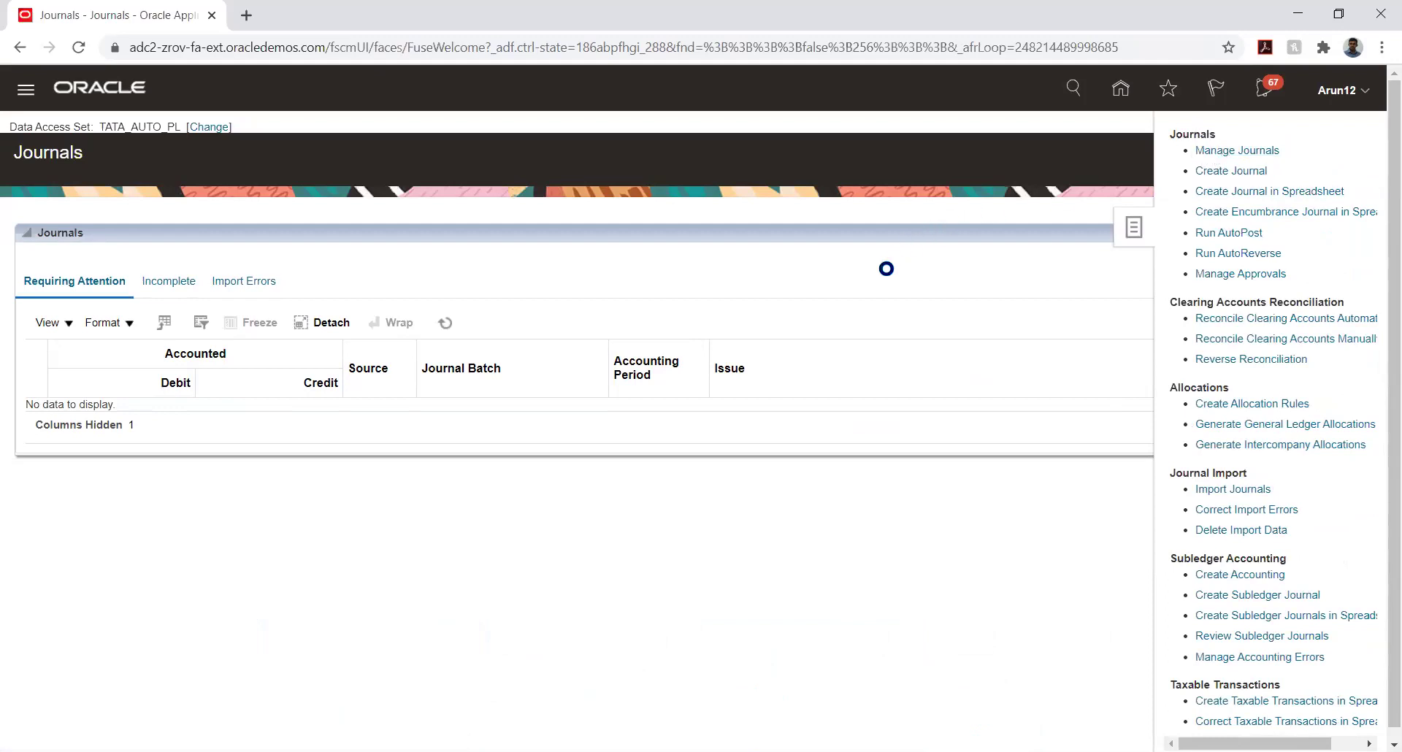
click(538, 270)
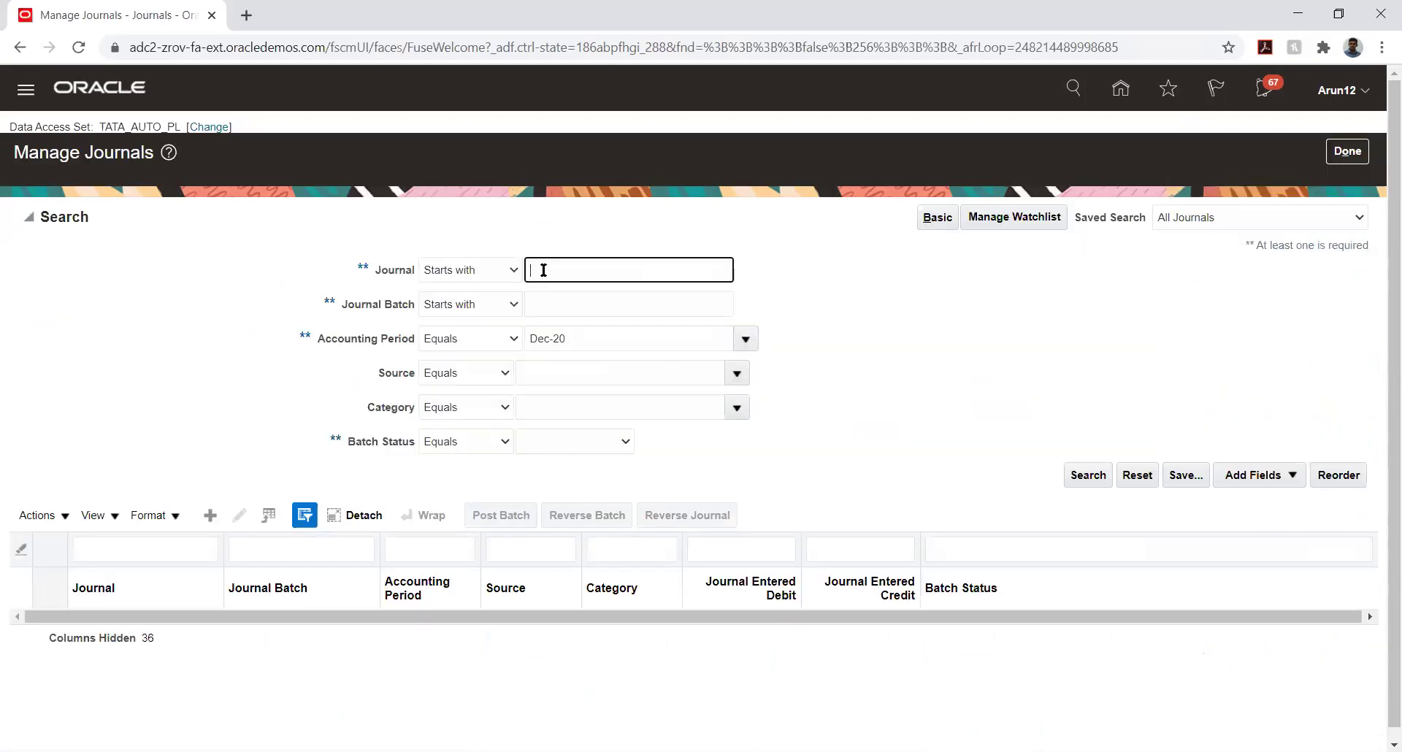
text(JV AFBDI Adjustment)
click(1087, 474)
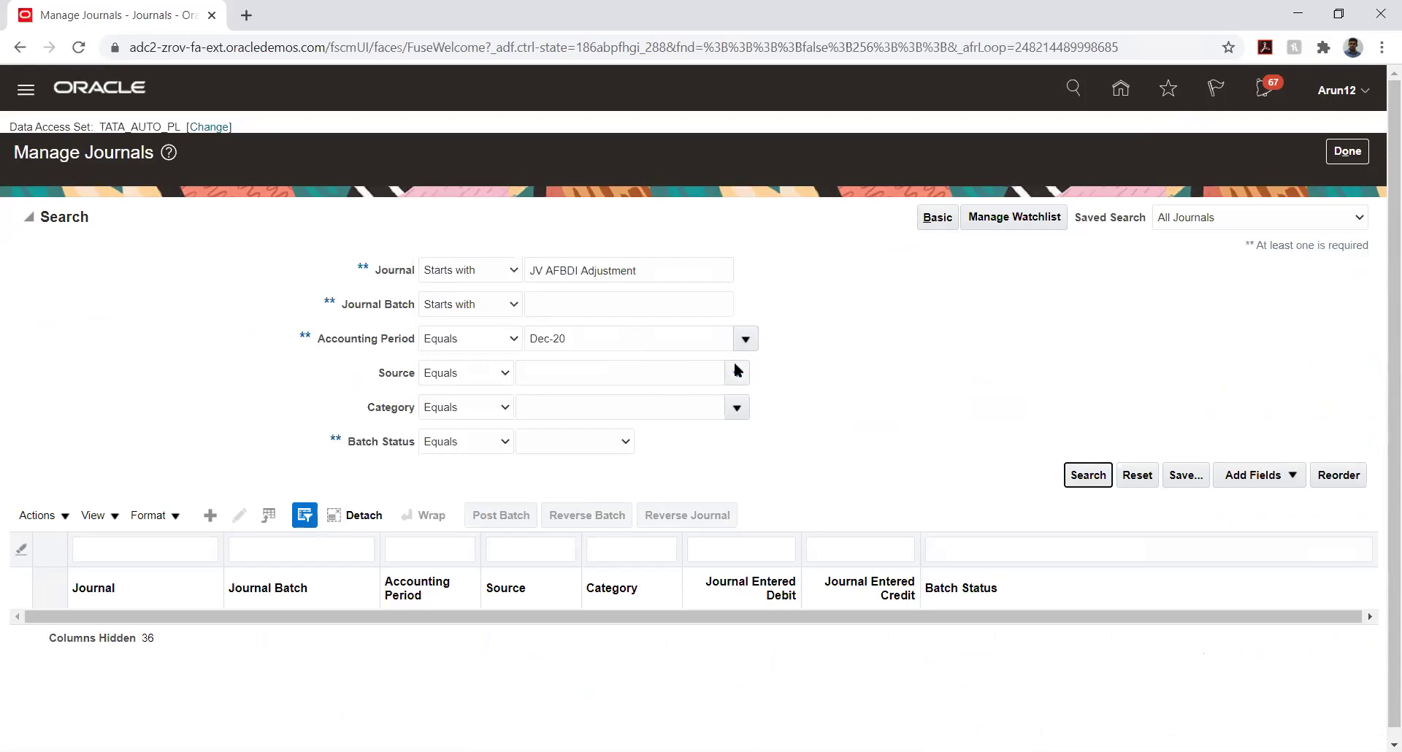
click(745, 338)
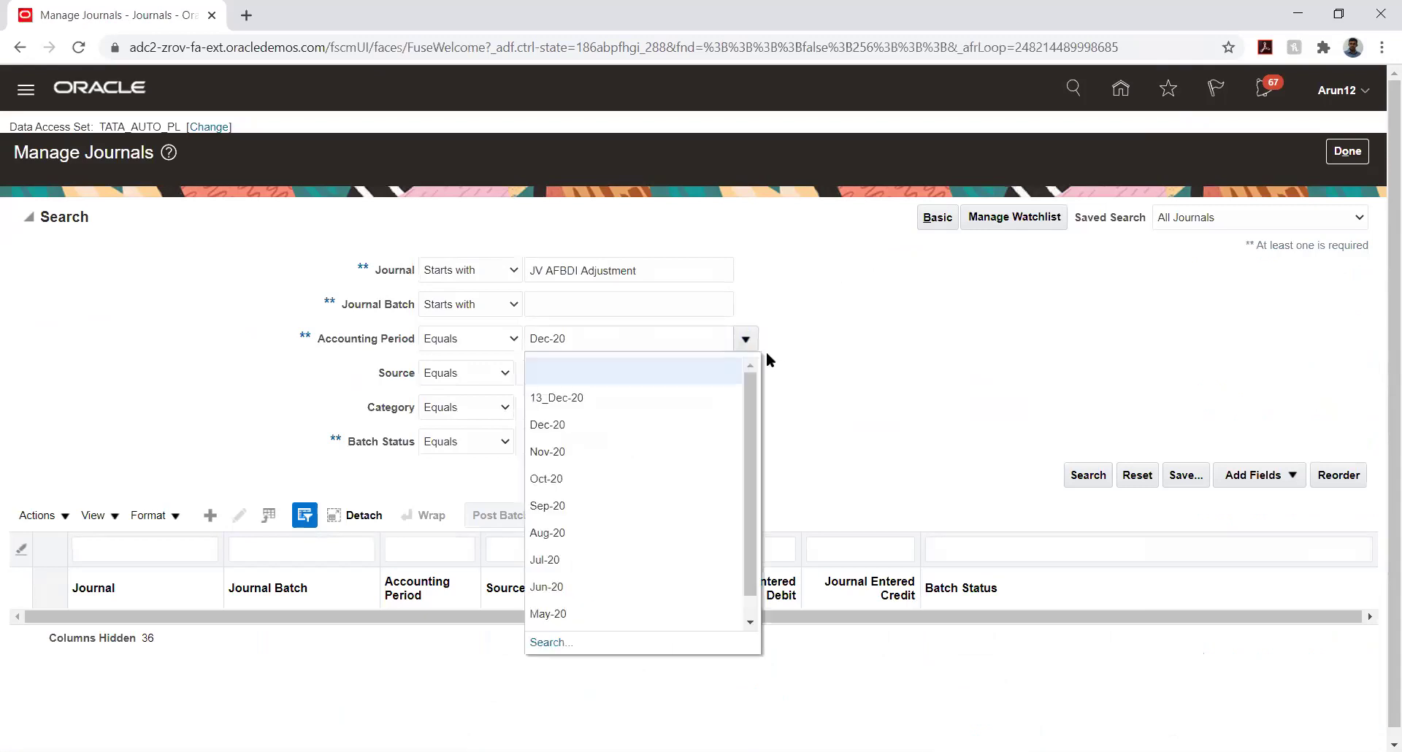
click(970, 452)
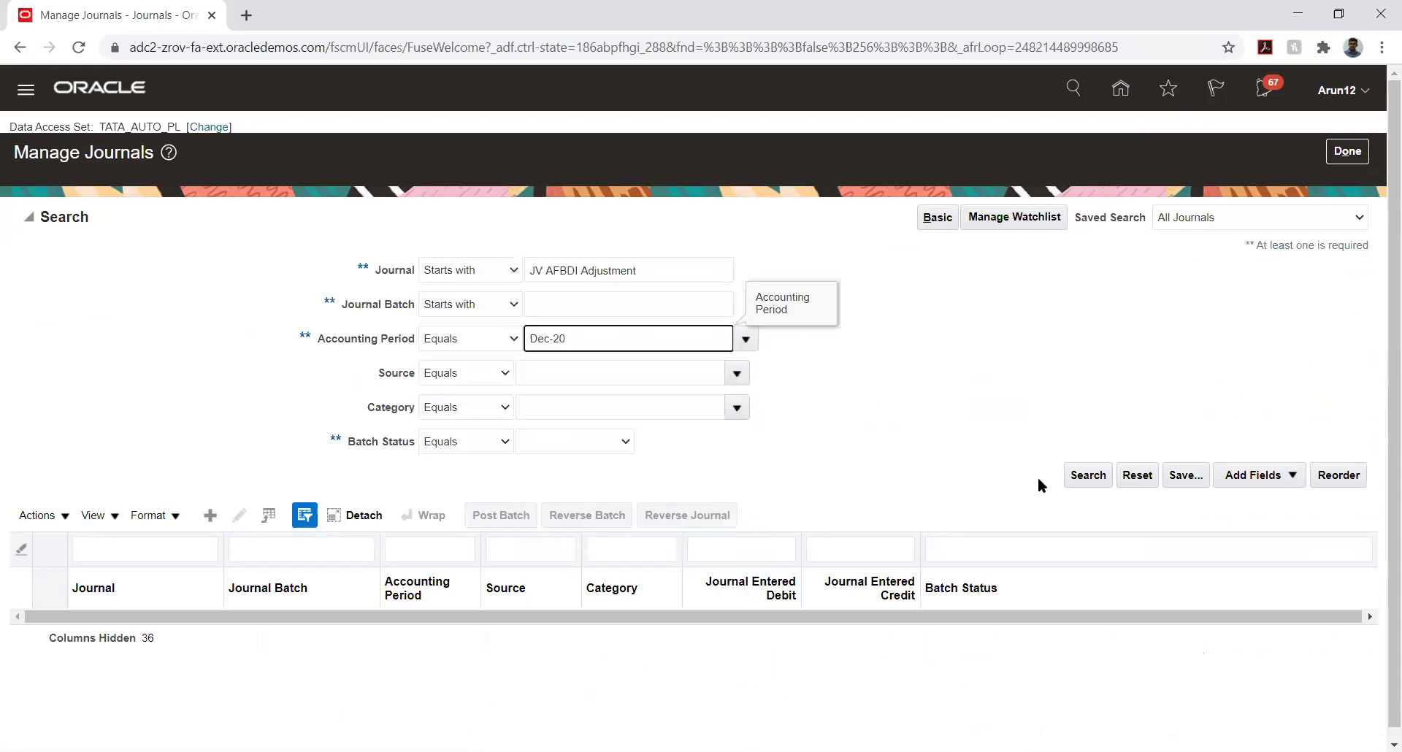
click(1079, 474)
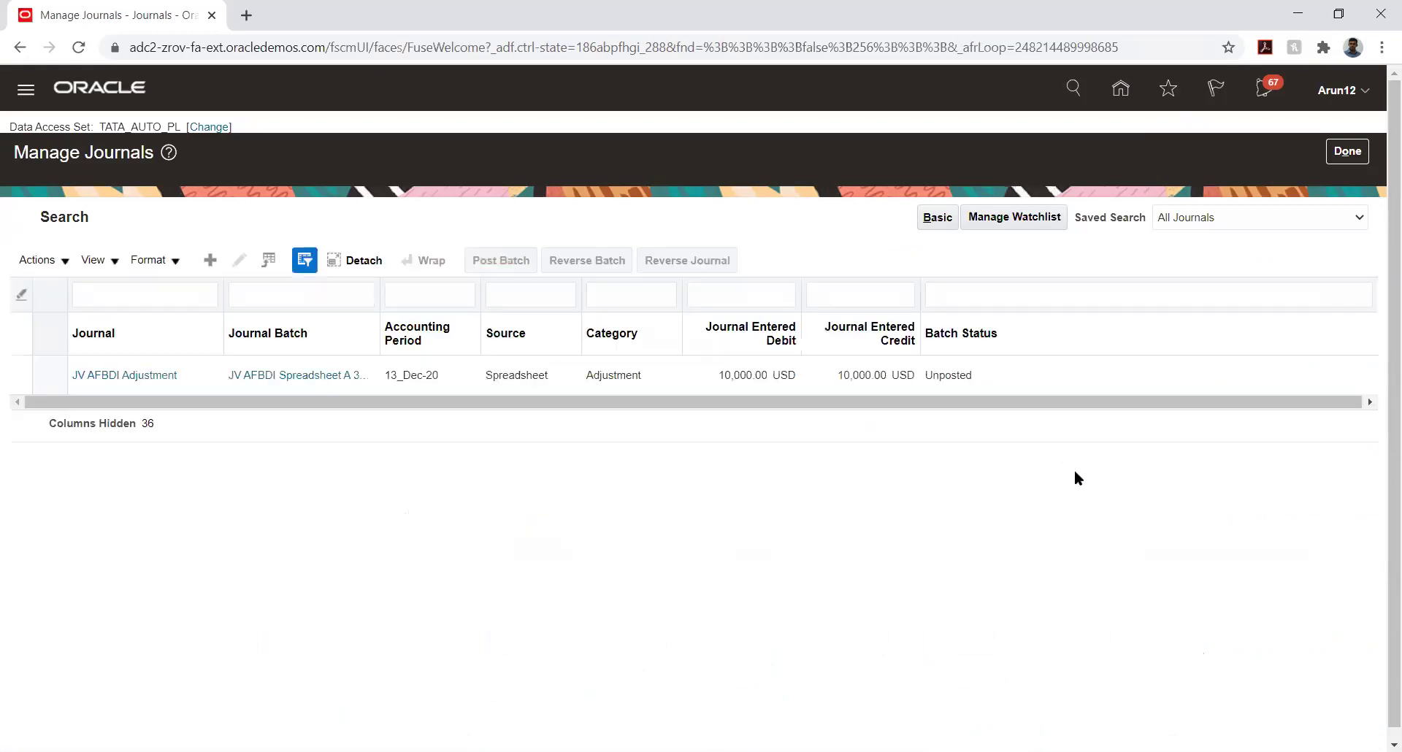
- Open the JV AFBDI Adjustment journal to check its batch status, return to Manage Journals, and view the available journal actions
click(117, 375)
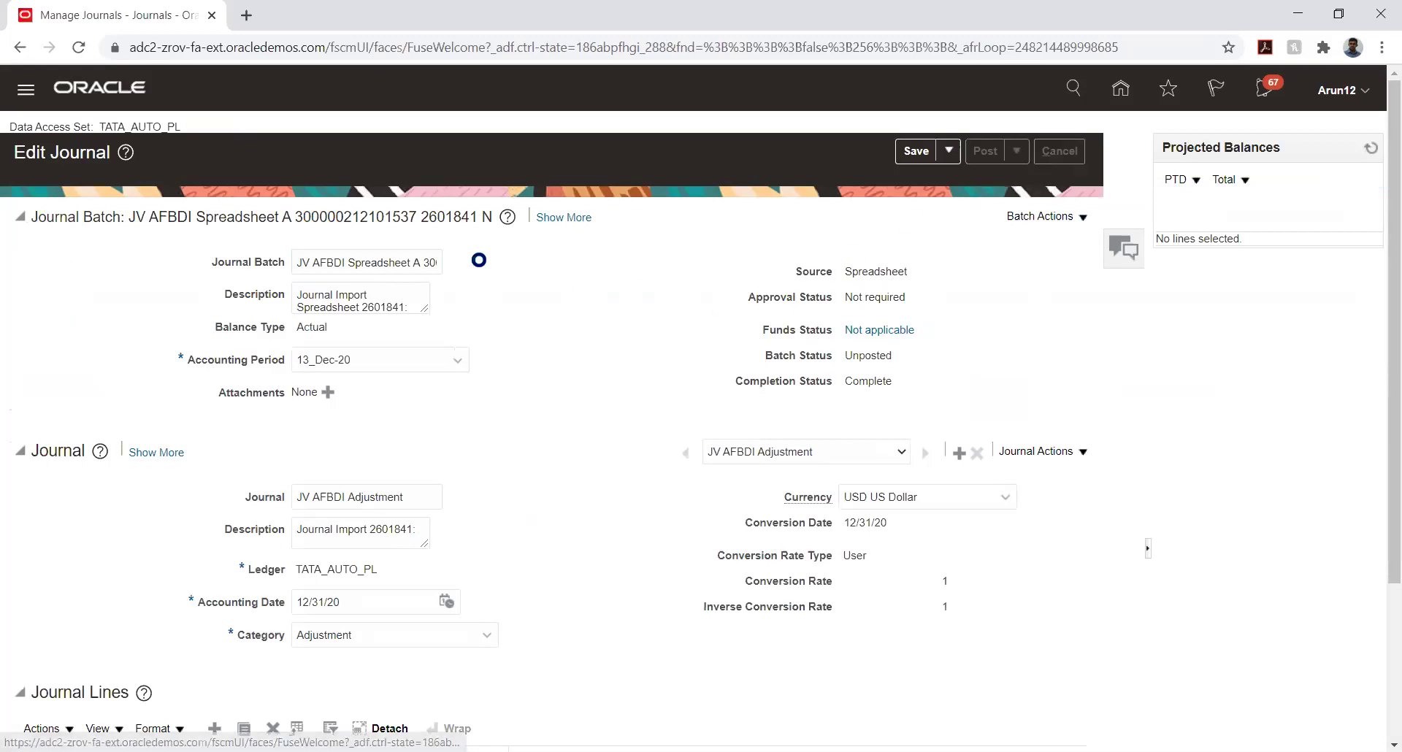
click(26, 92)
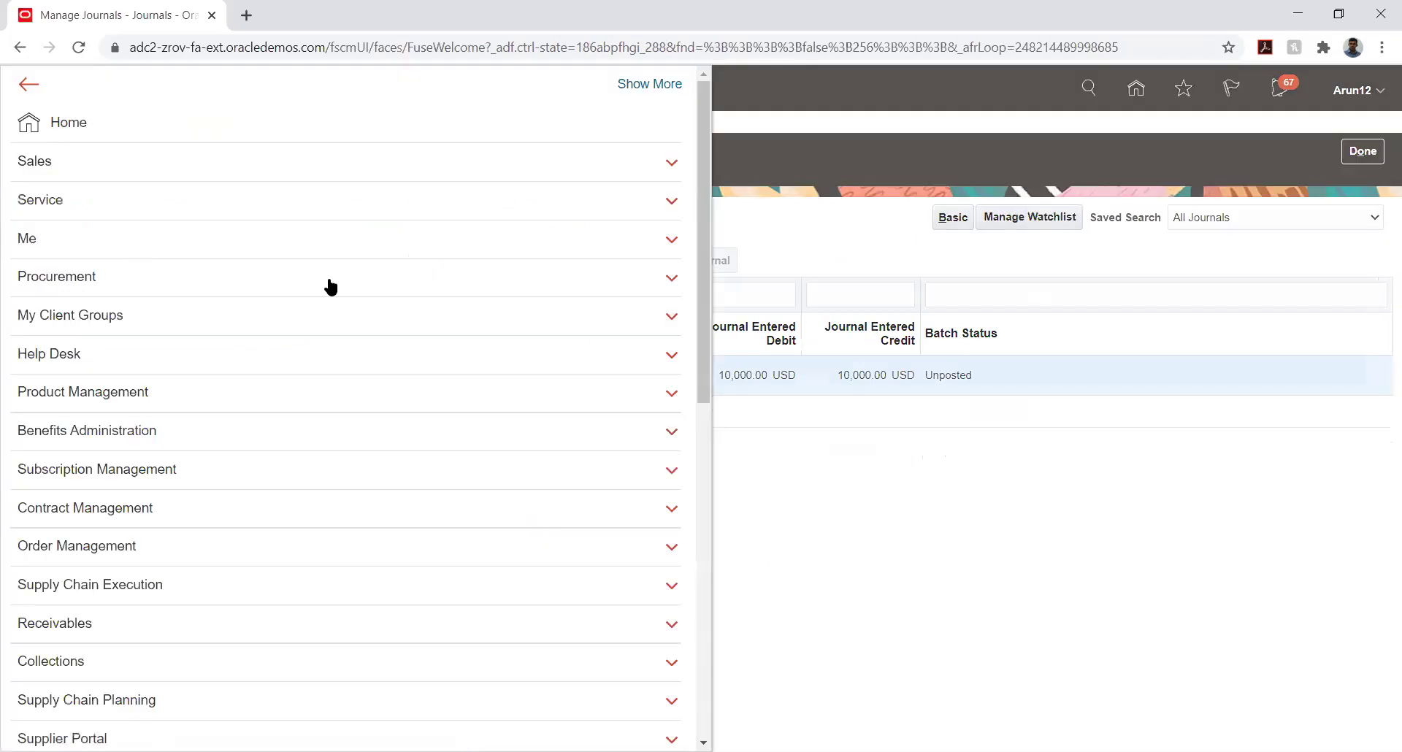
click(797, 519)
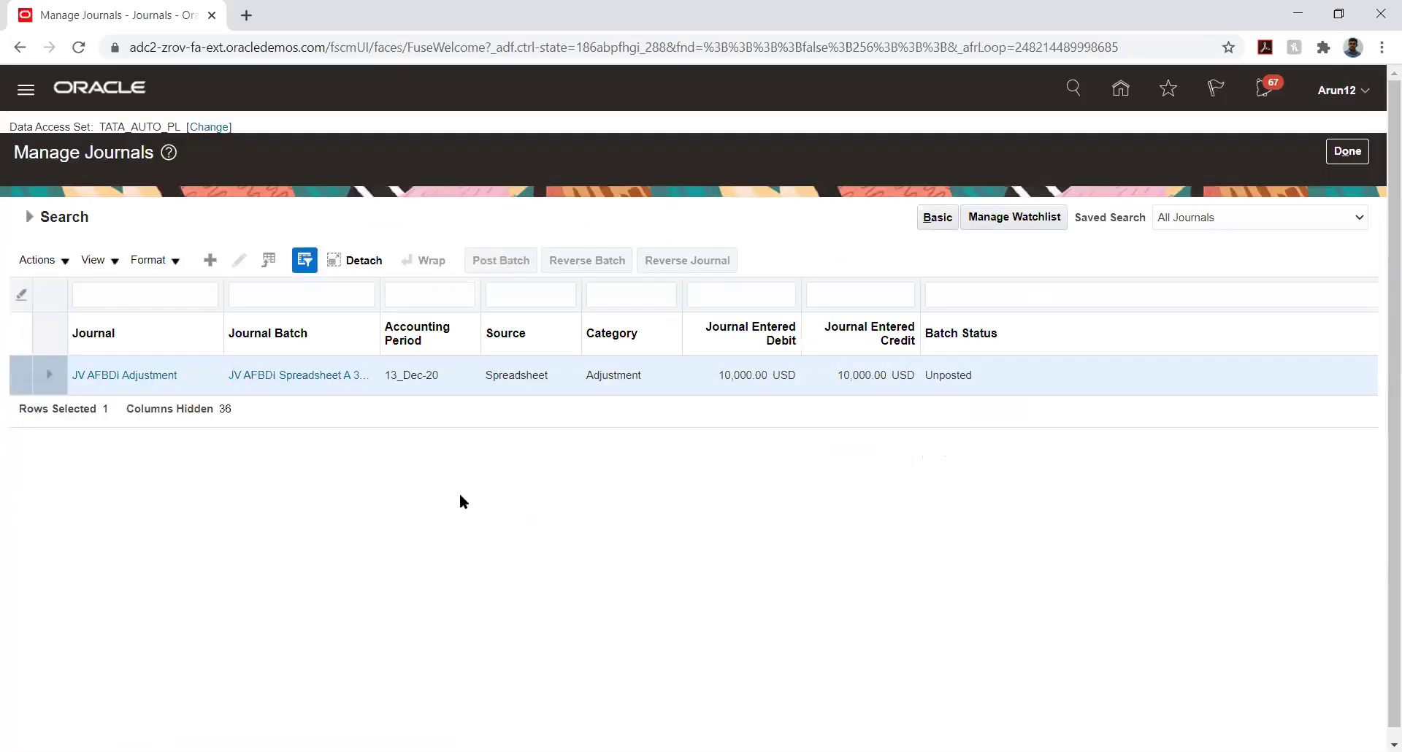
click(60, 261)
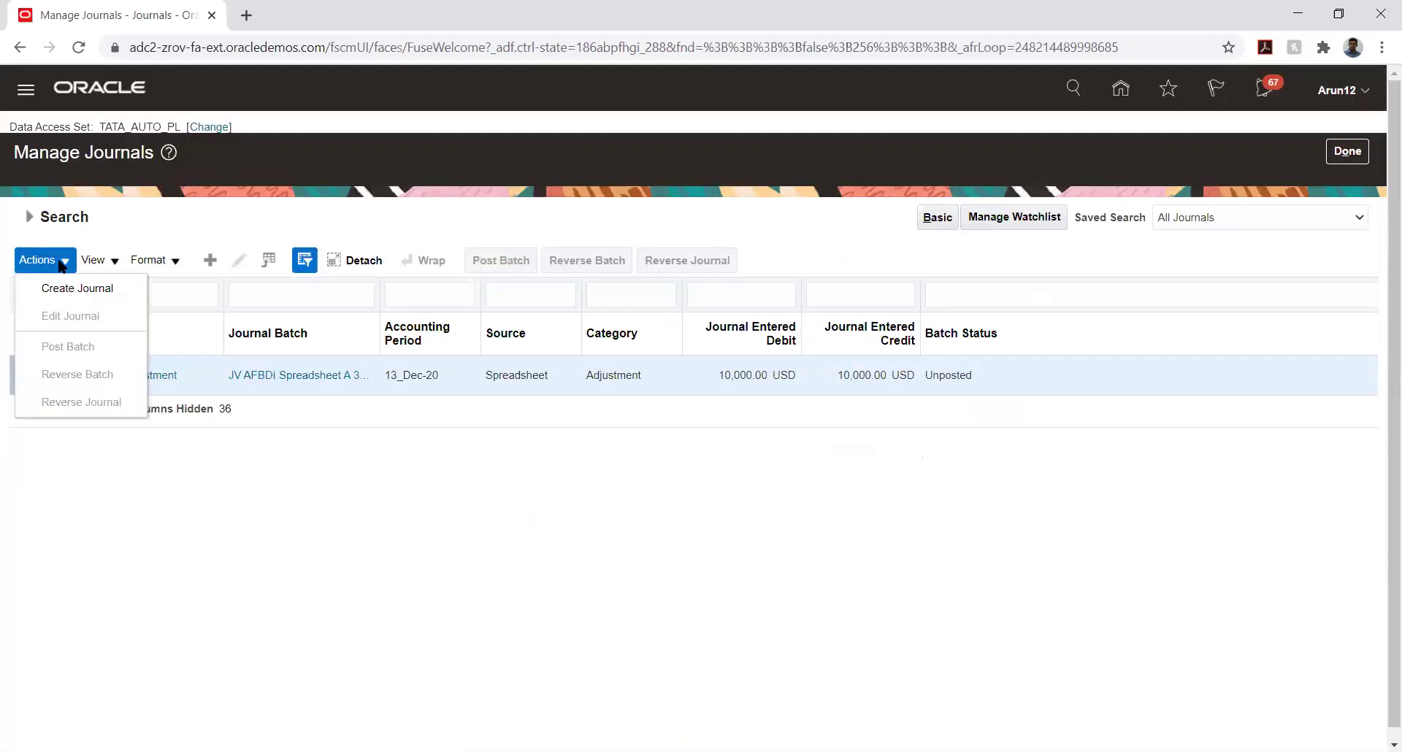
click(147, 230)
- Open Scheduled Processes and look through the last 24 hours of processes for the journal posting process
click(26, 88)
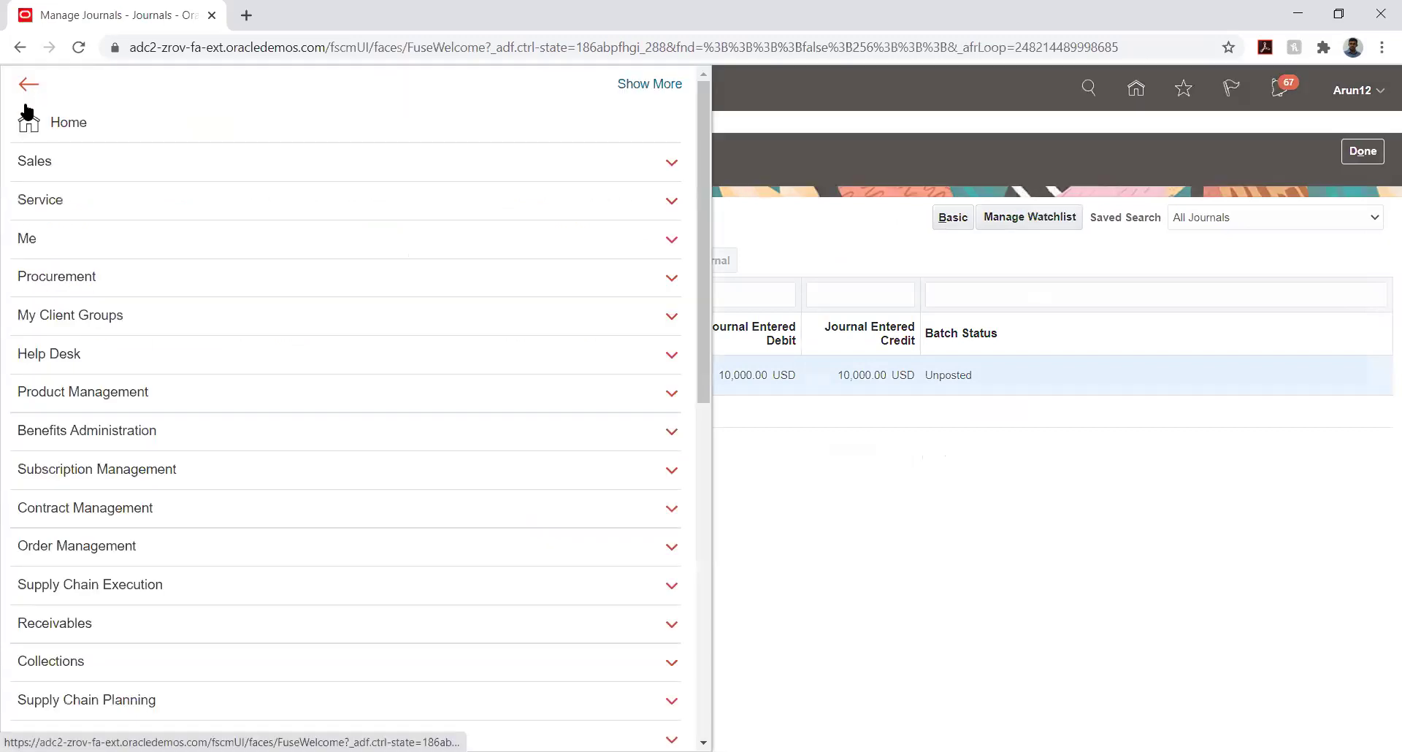
scroll(248, 442, down, 9)
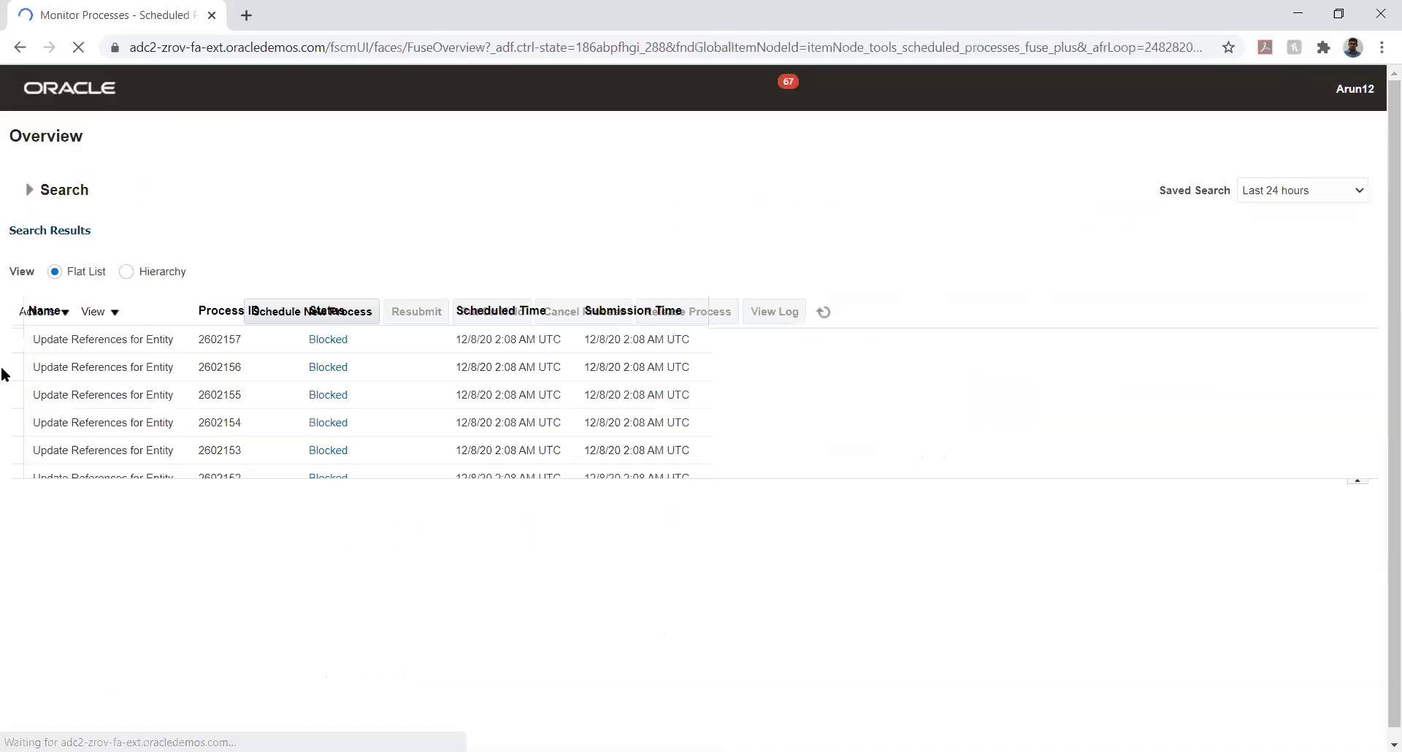
scroll(607, 380, down, 2)
scroll(607, 379, down, 12)
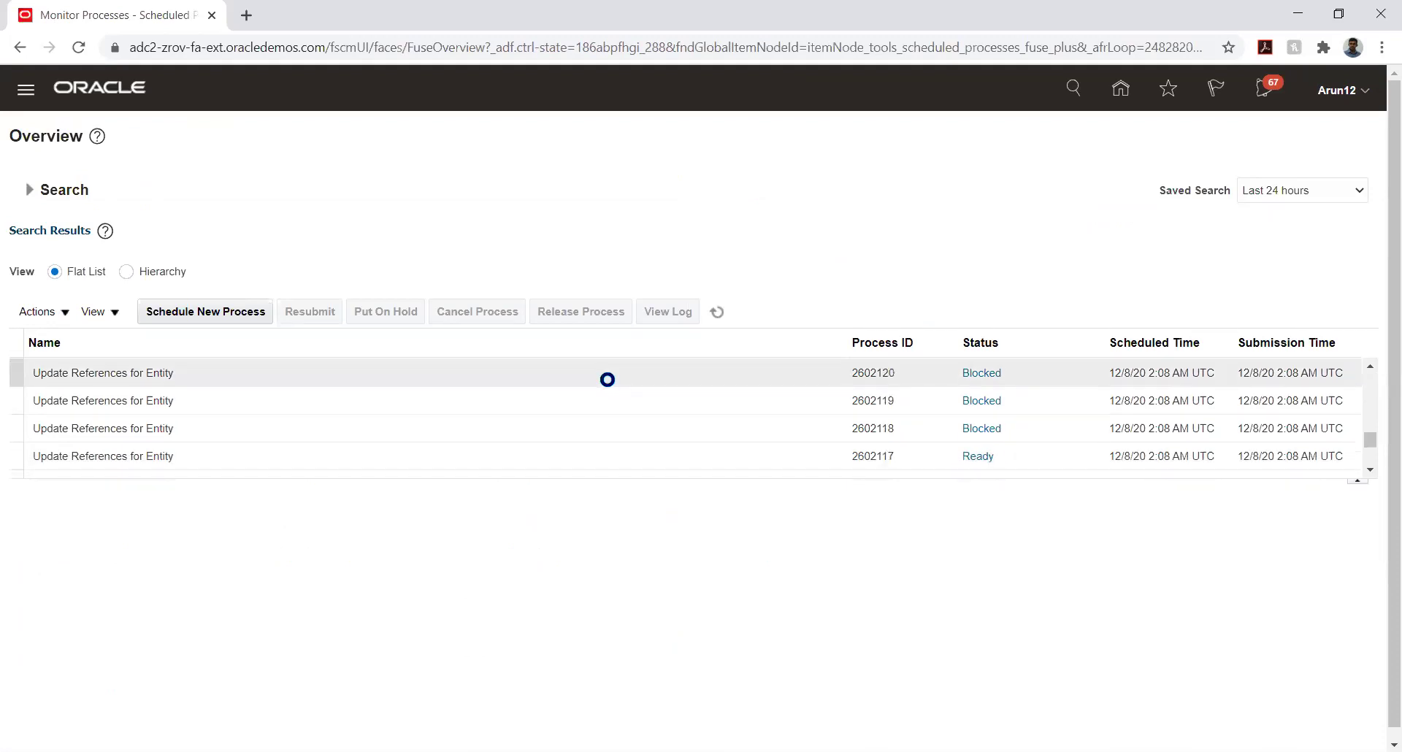
scroll(607, 379, down, 10)
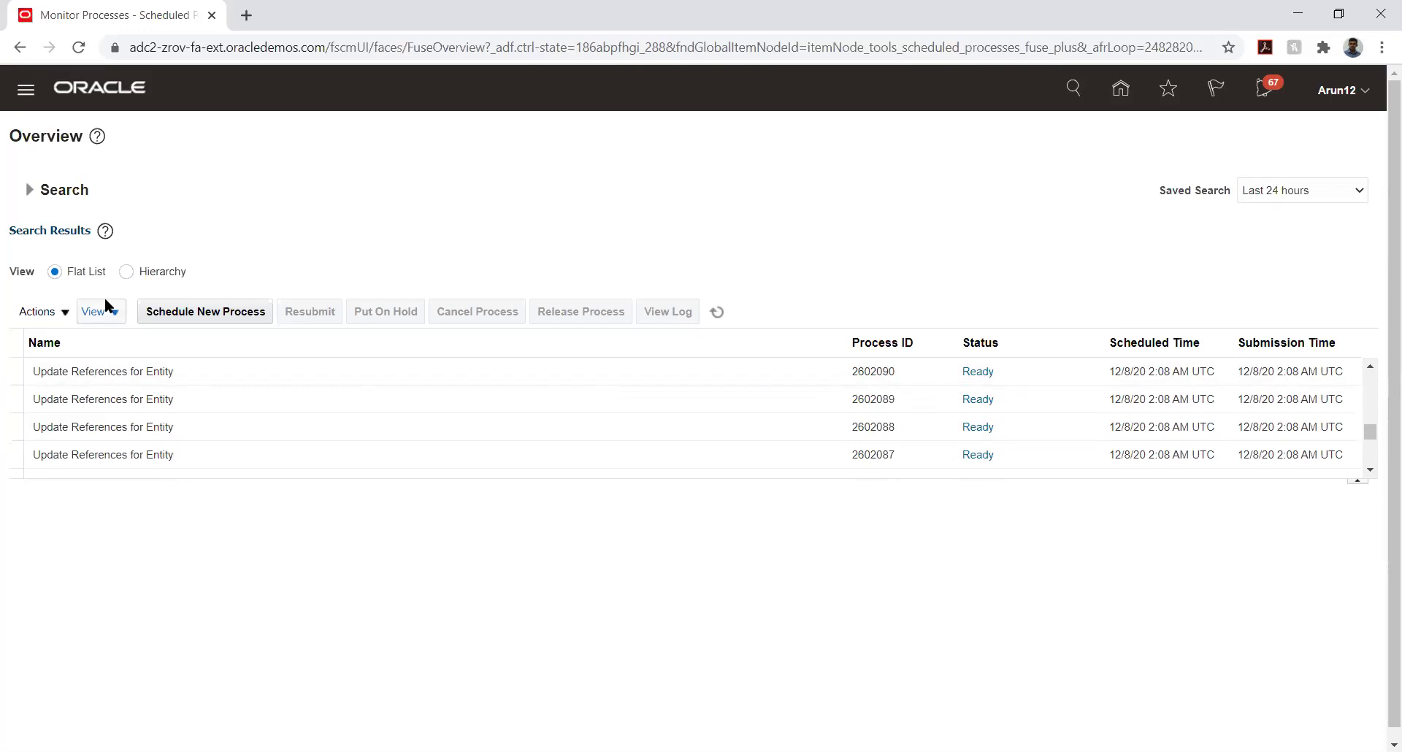
- Search the scheduled processes of the last 24 hours by the name Post
click(30, 190)
click(278, 222)
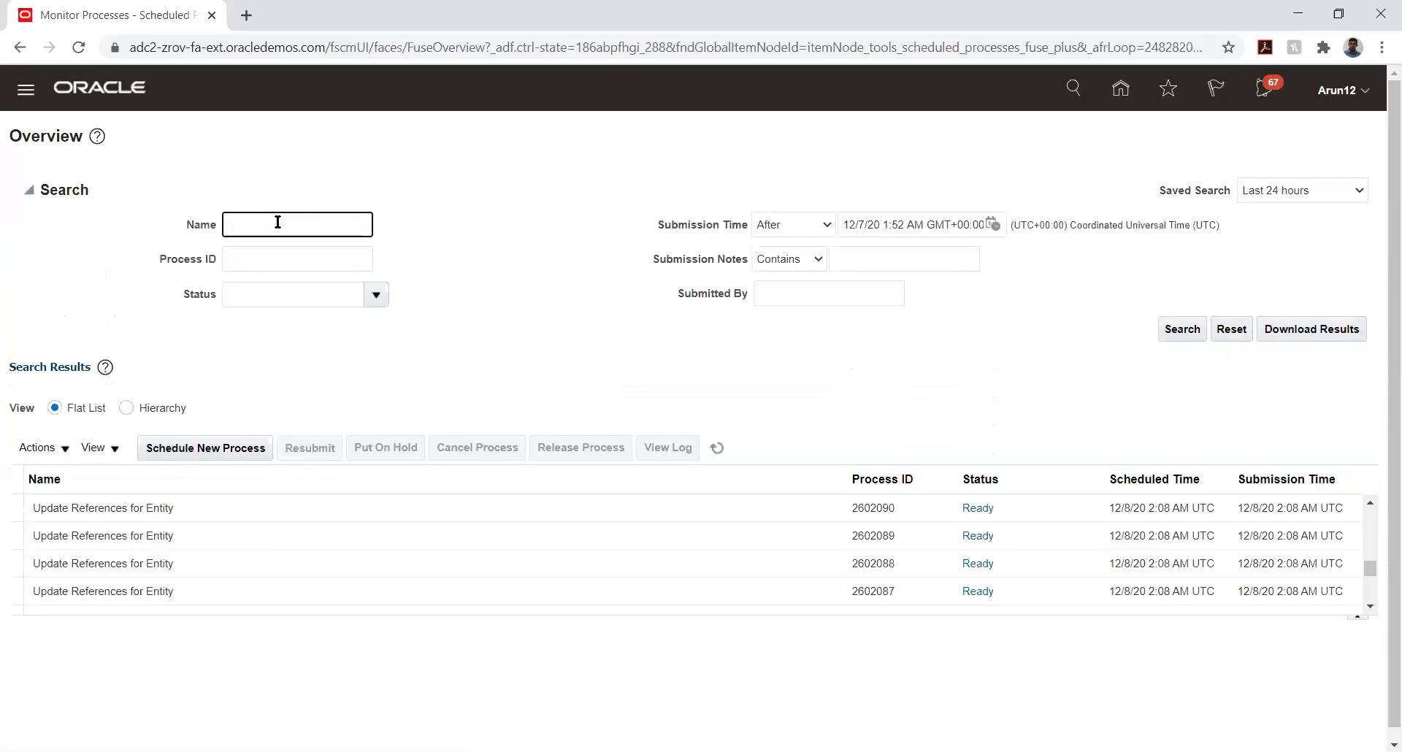
text(Post)
click(1191, 336)
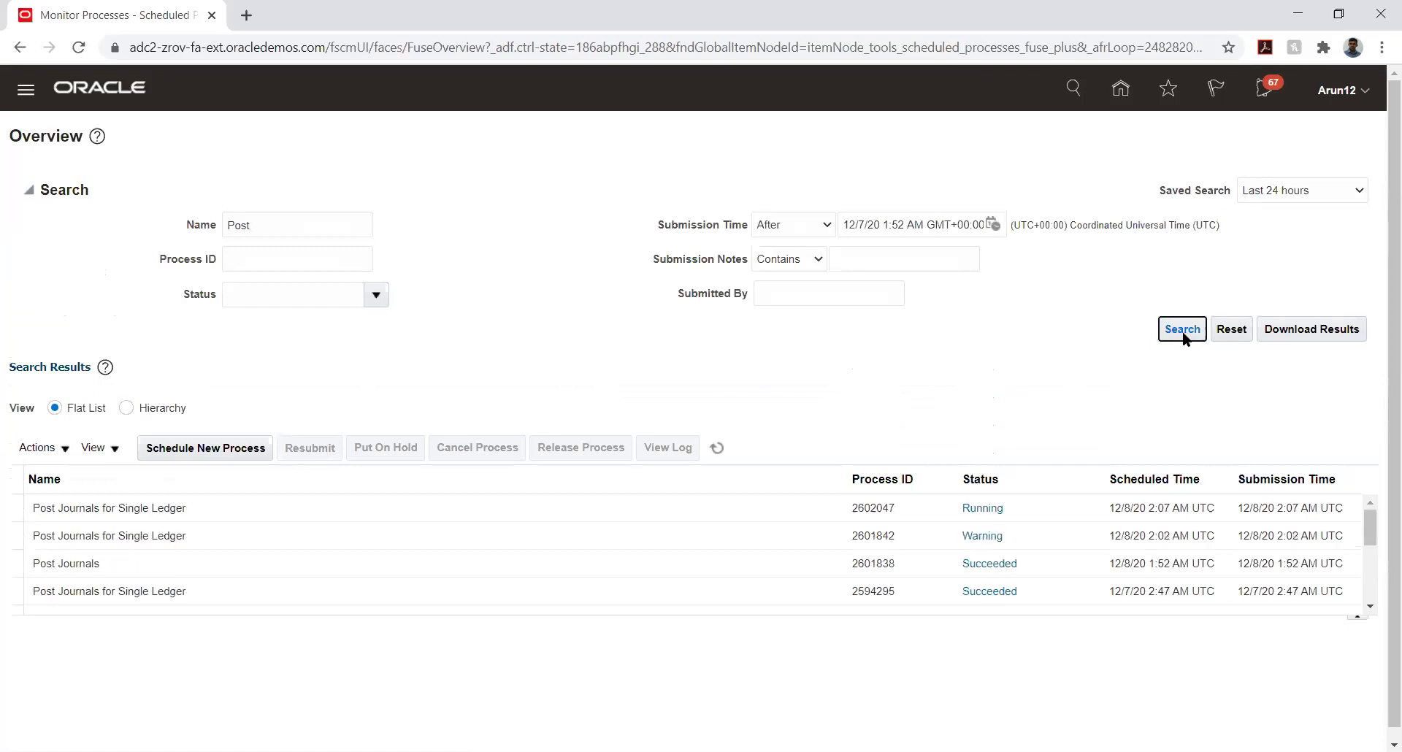
- Examine the details of the latest Post Journals for Single Ledger process and refresh the results to check its status
click(405, 510)
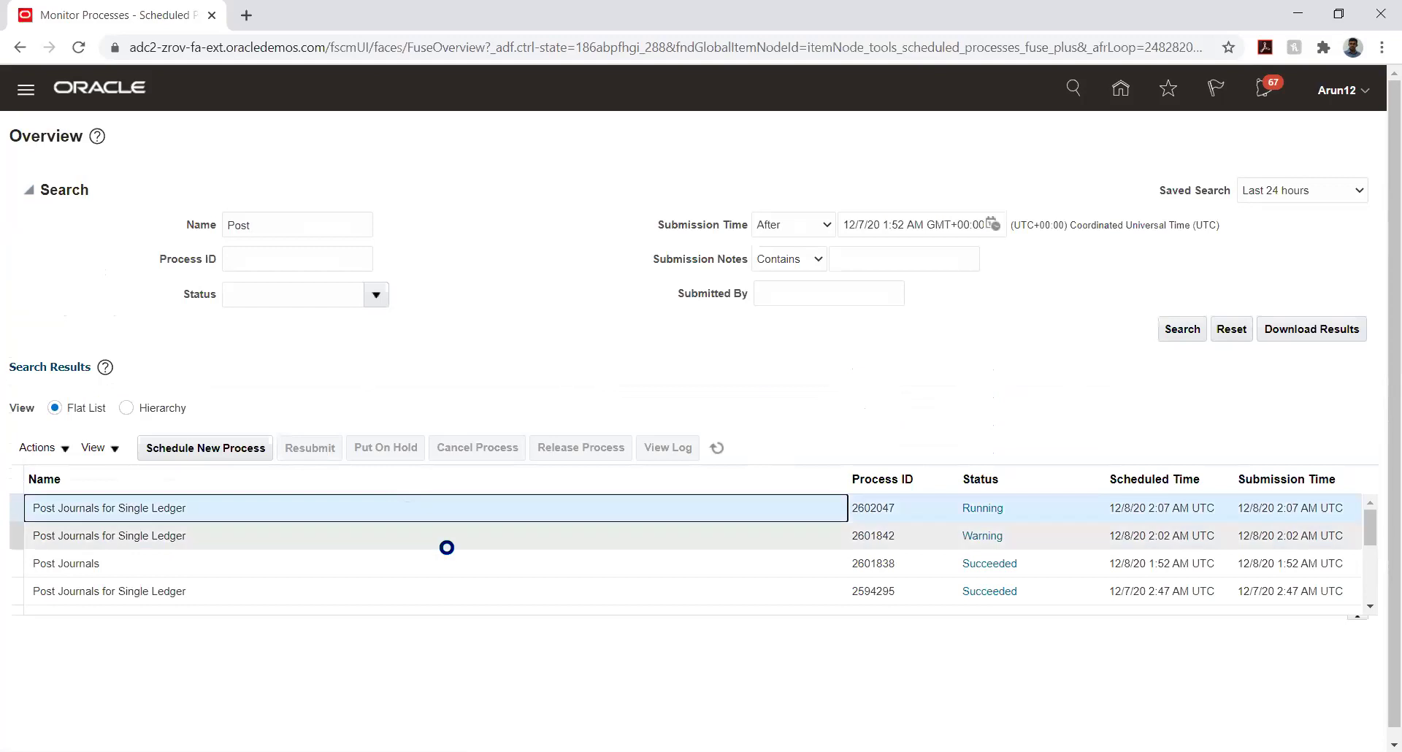
click(719, 448)
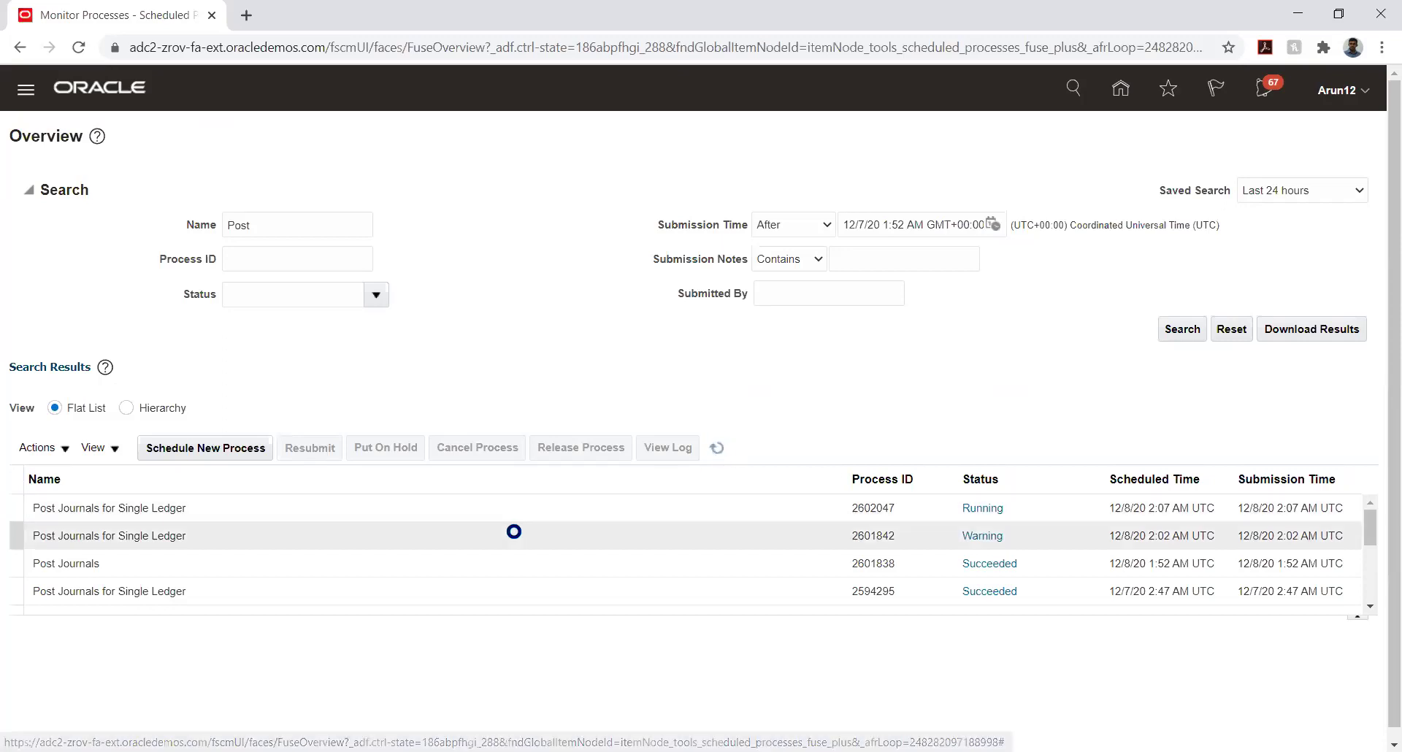
click(496, 510)
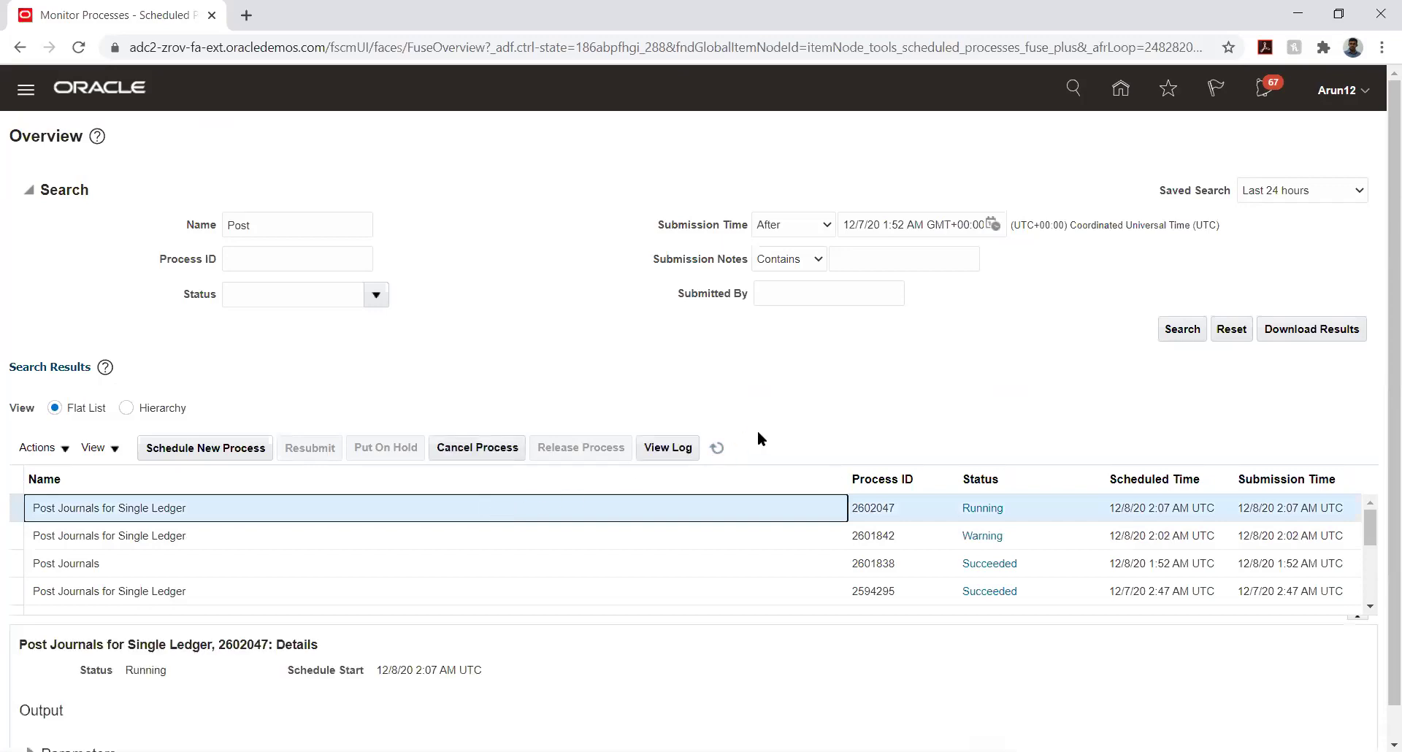
scroll(630, 521, down, 1)
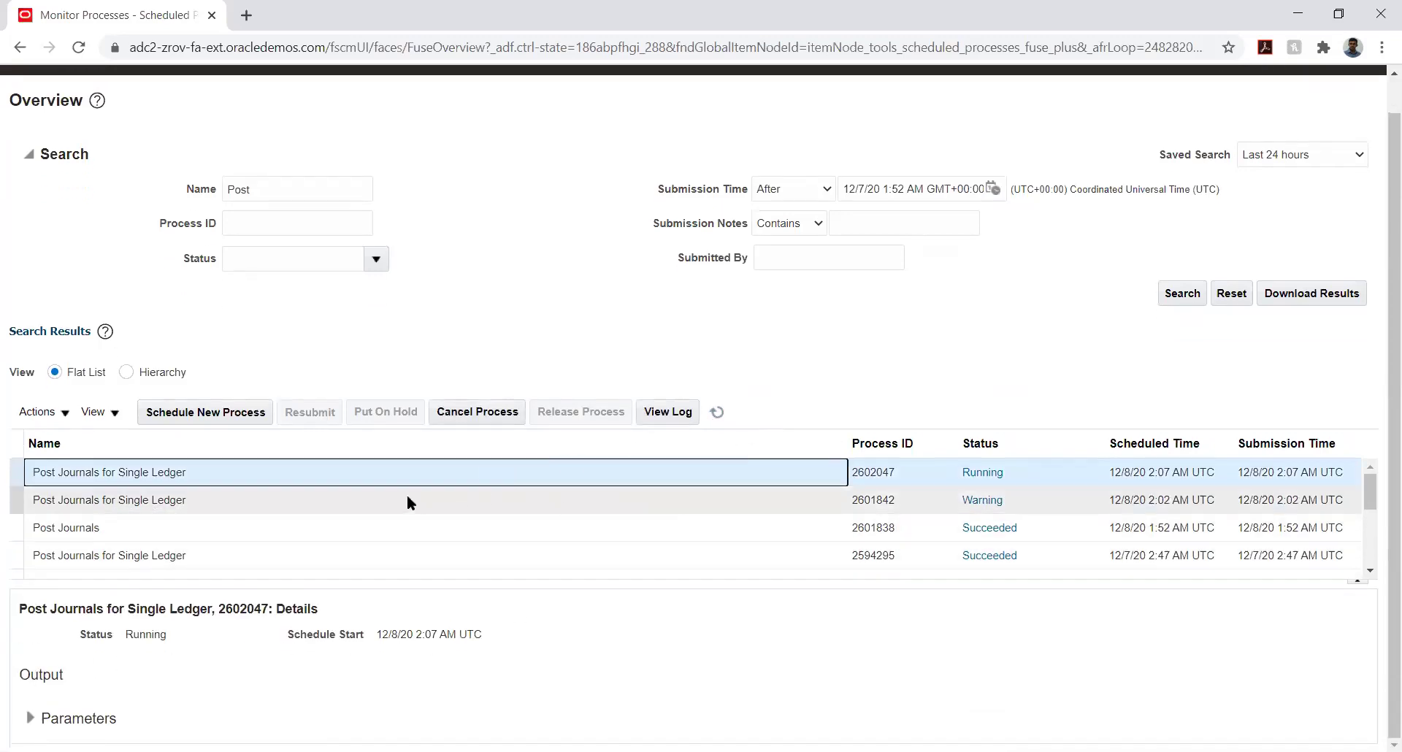
click(721, 410)
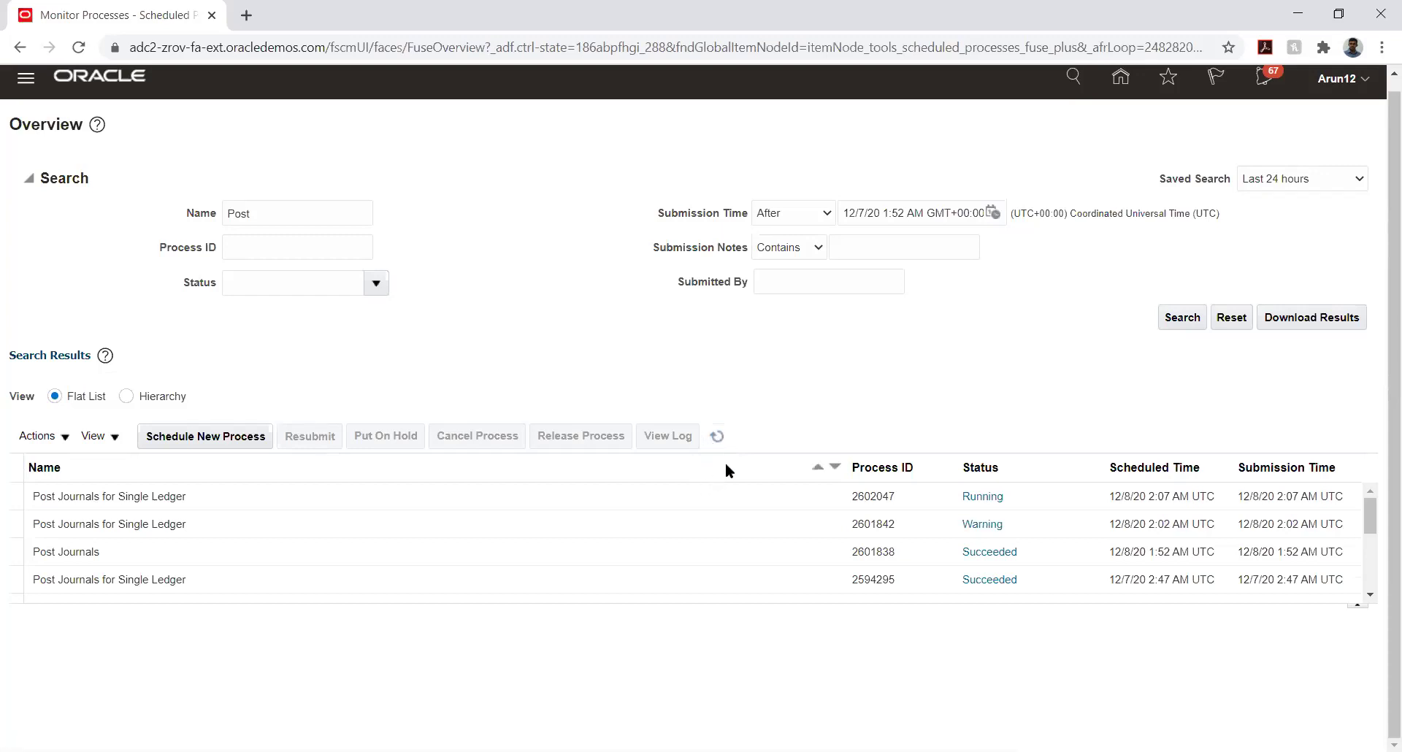
click(718, 436)
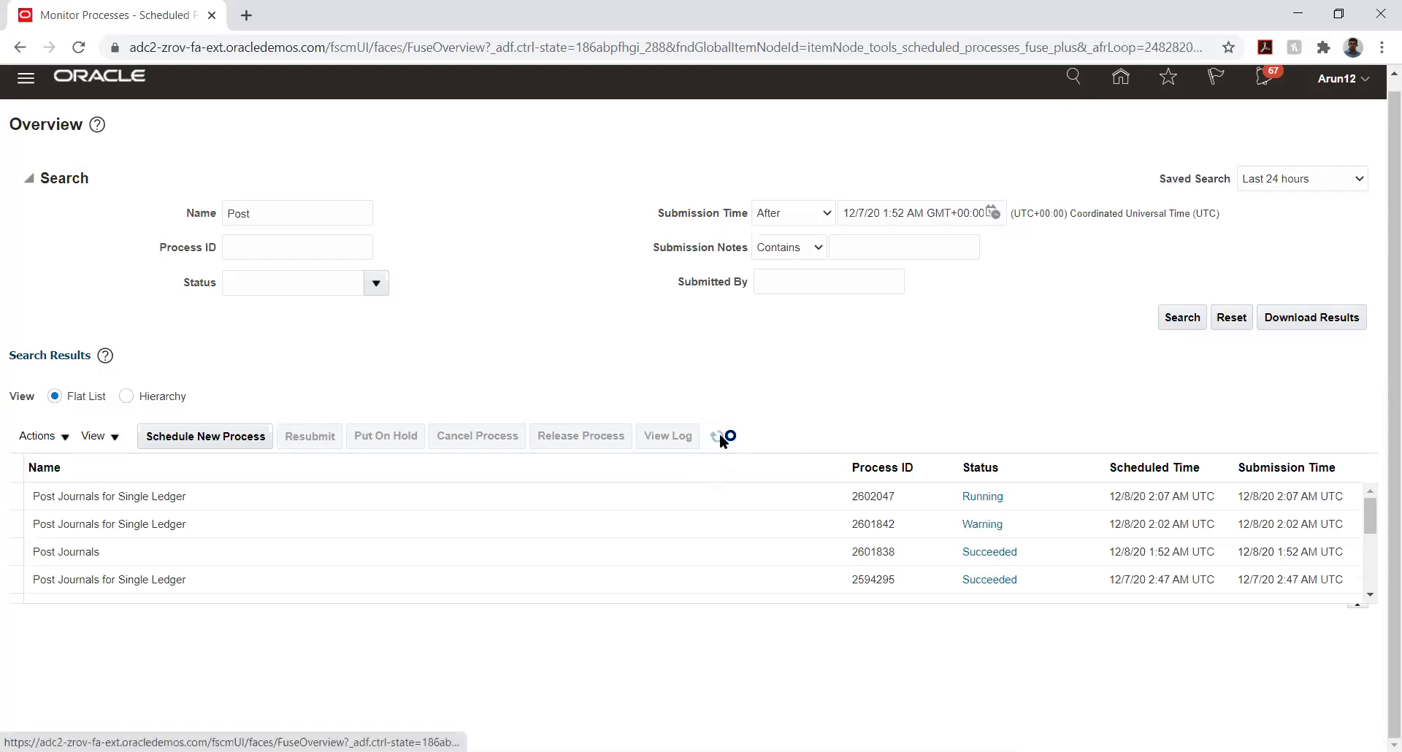
- Return to the Oracle home page and search Google in a new browser tab for "fusion journal"
click(1121, 77)
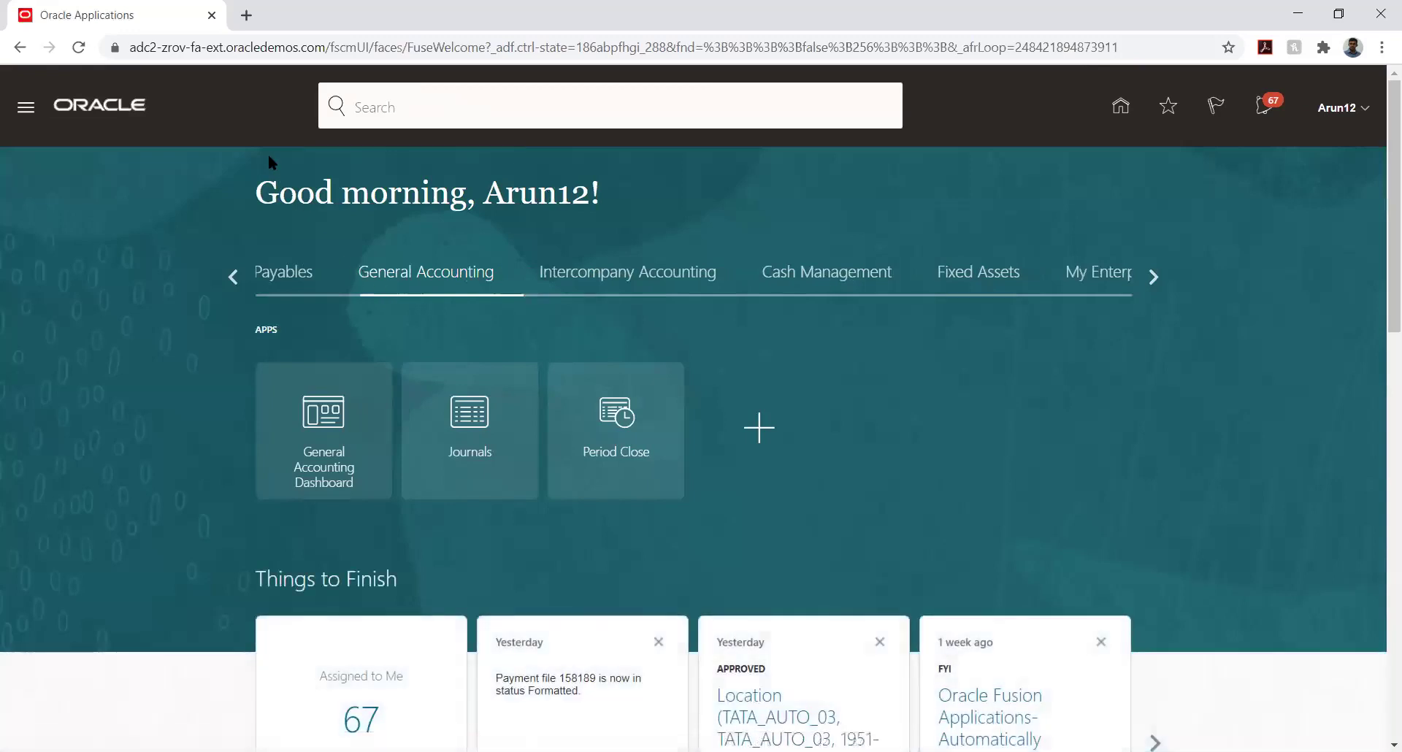
click(247, 15)
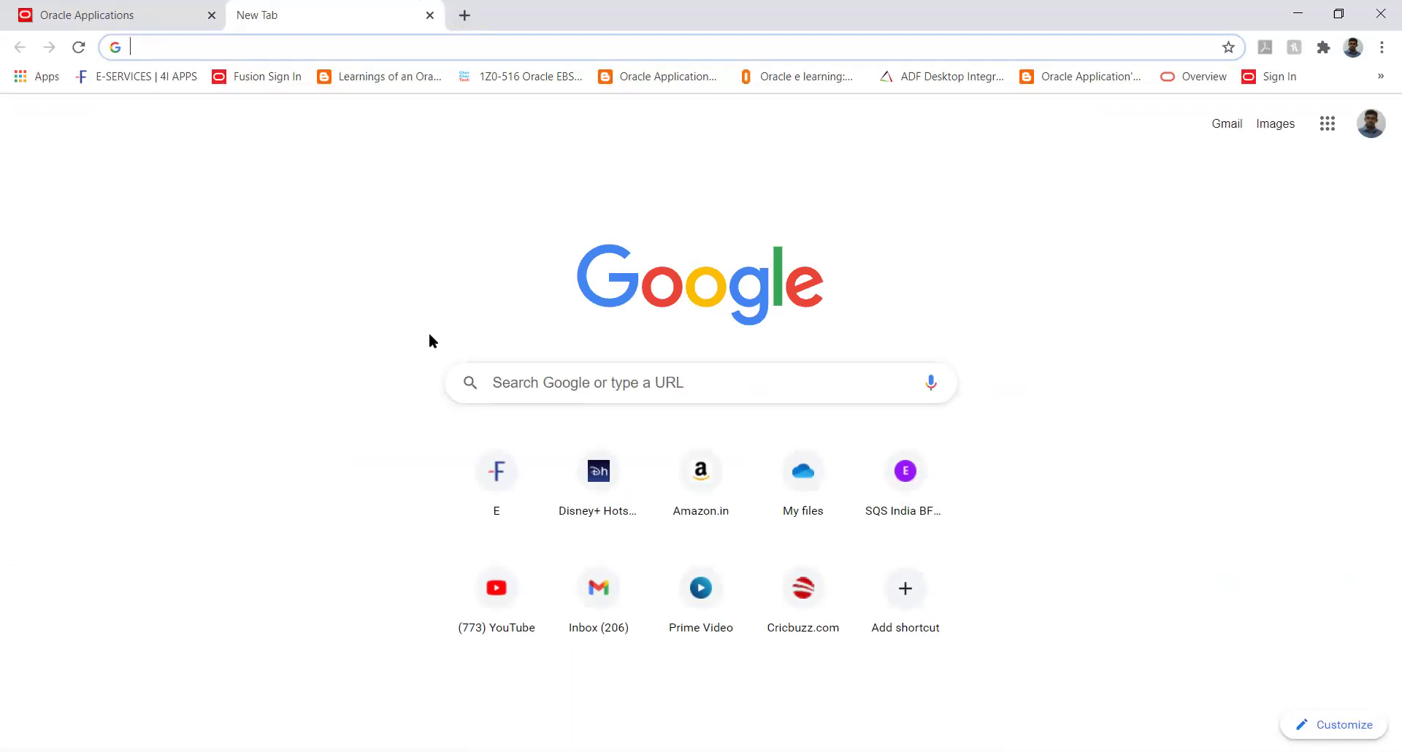
text(fu)
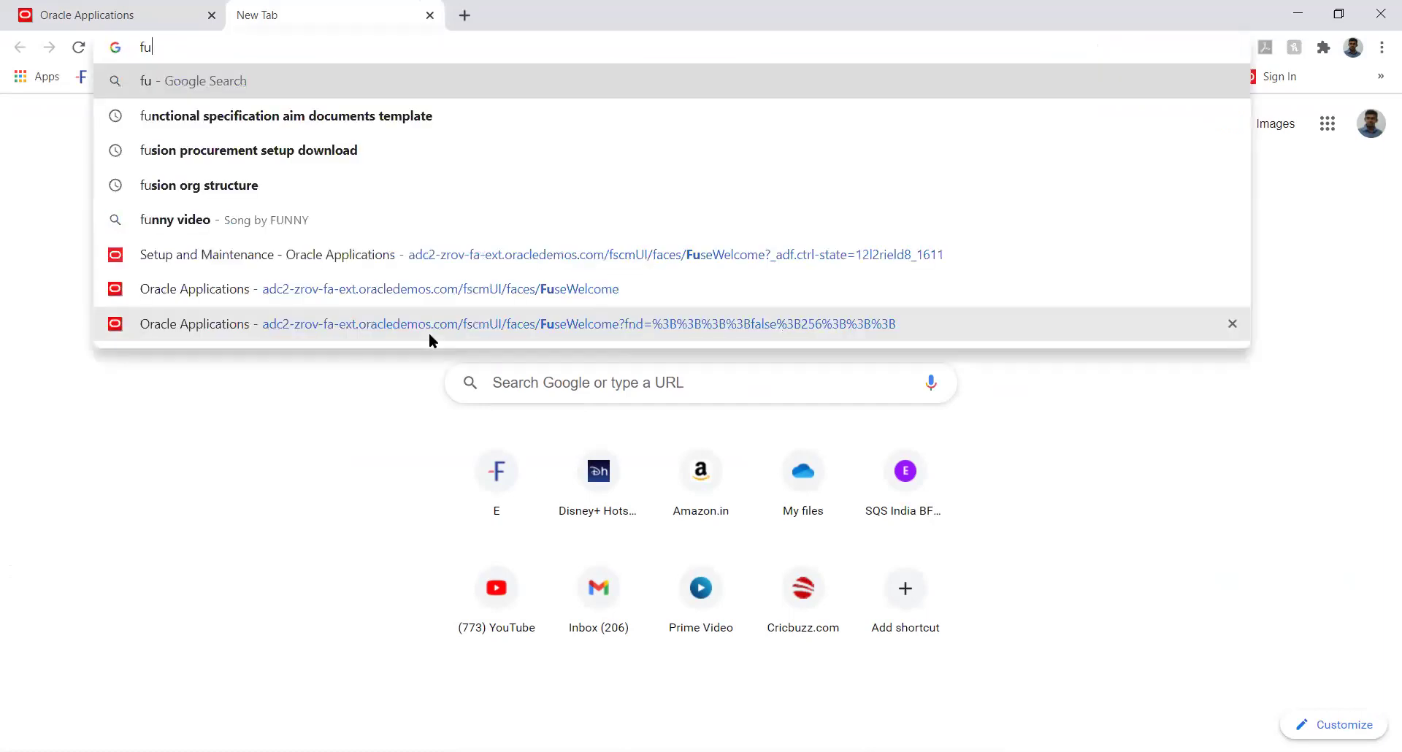
text(sion journal)
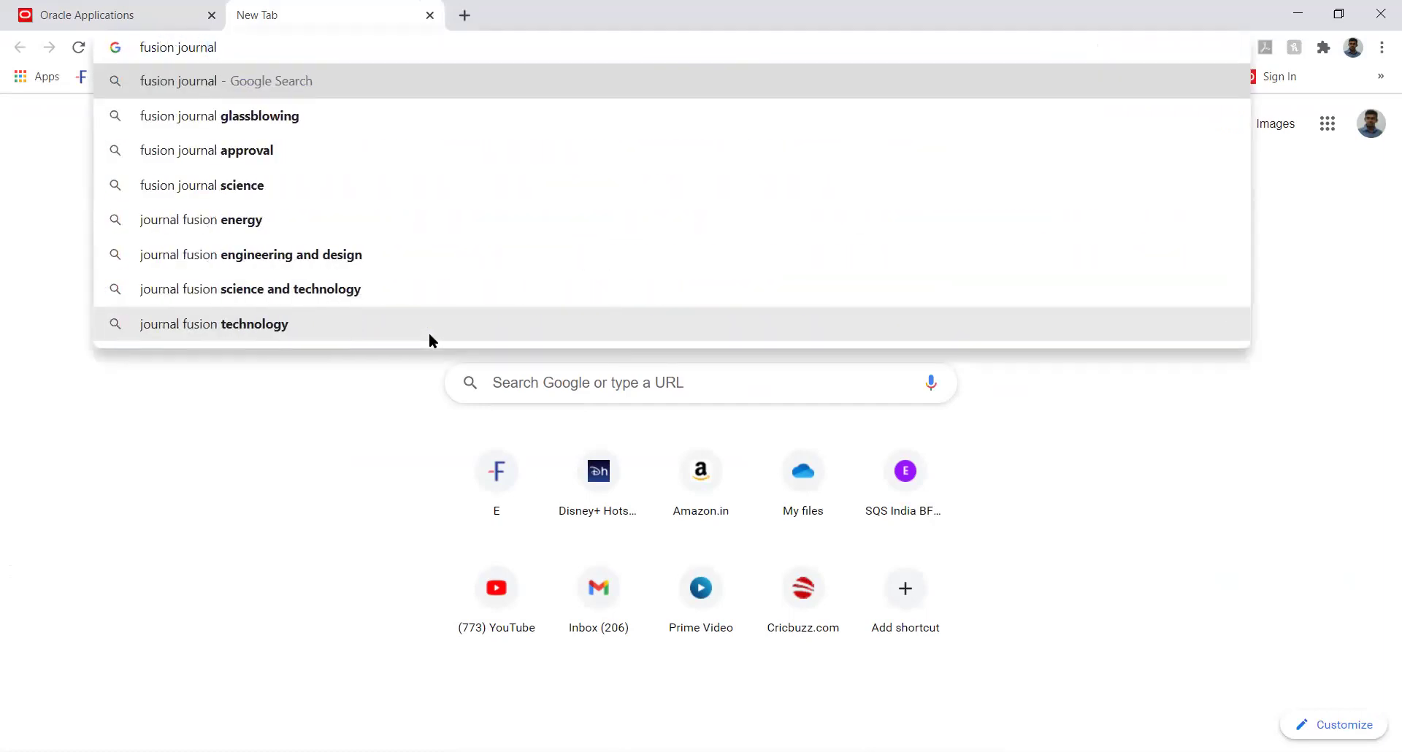
key(Return)
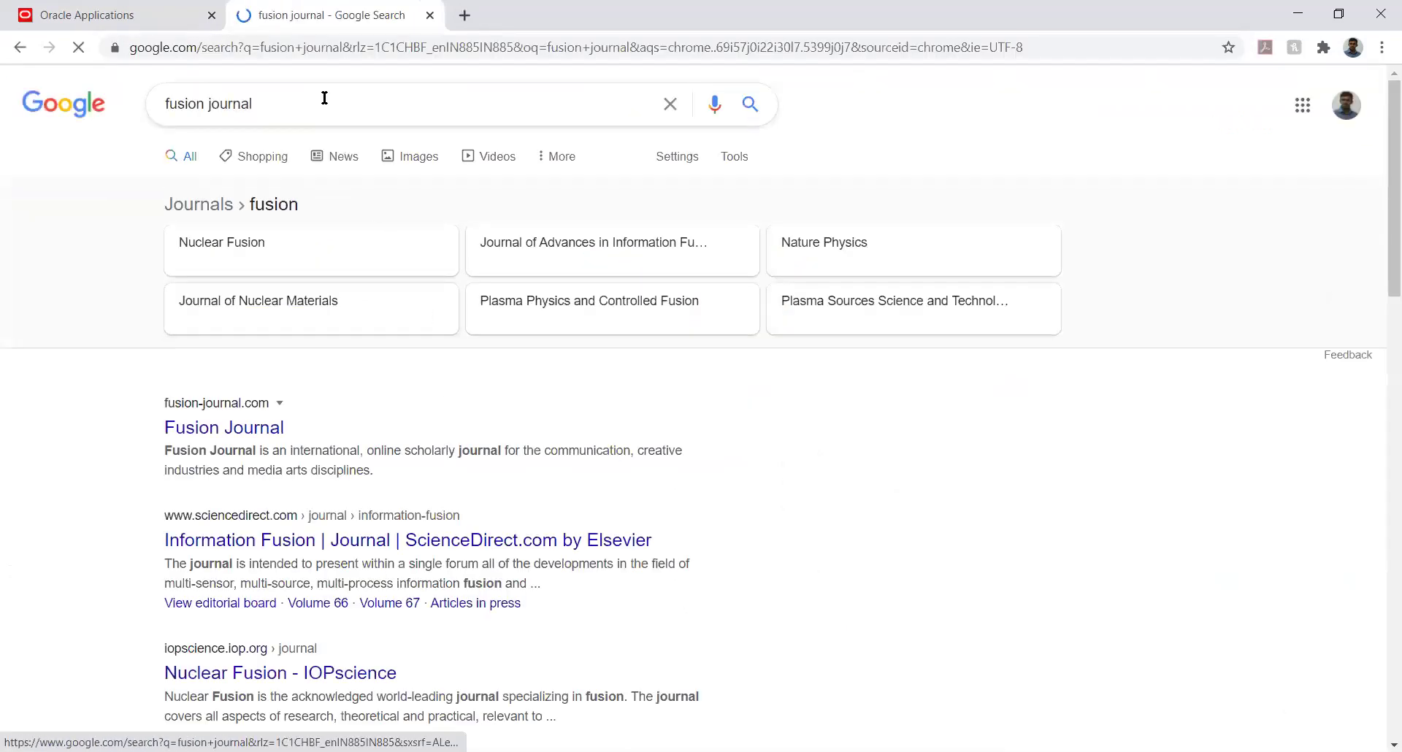
- Refine the Google search to "fusion journal template" and finally to "Oracle fusion journal template", and open the docs.oracle.com financials result
click(289, 100)
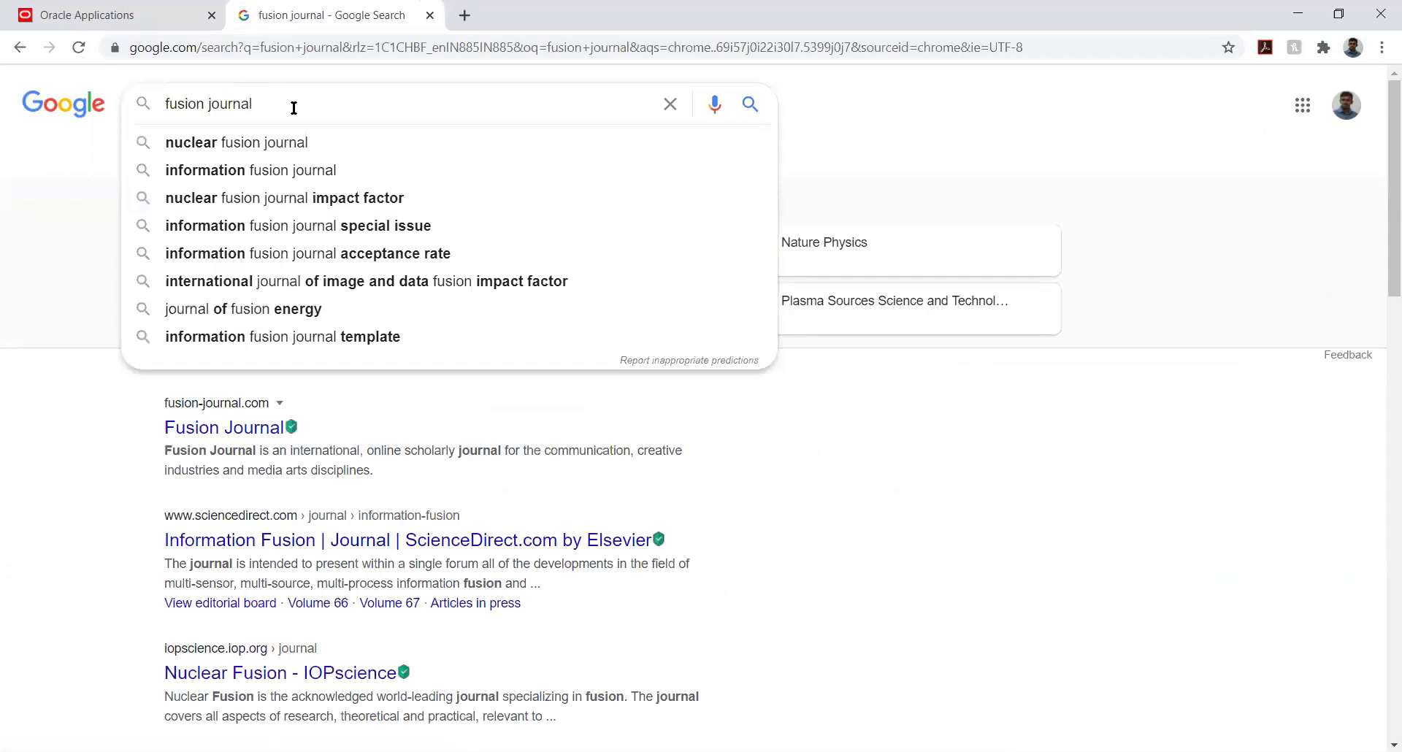
text(t)
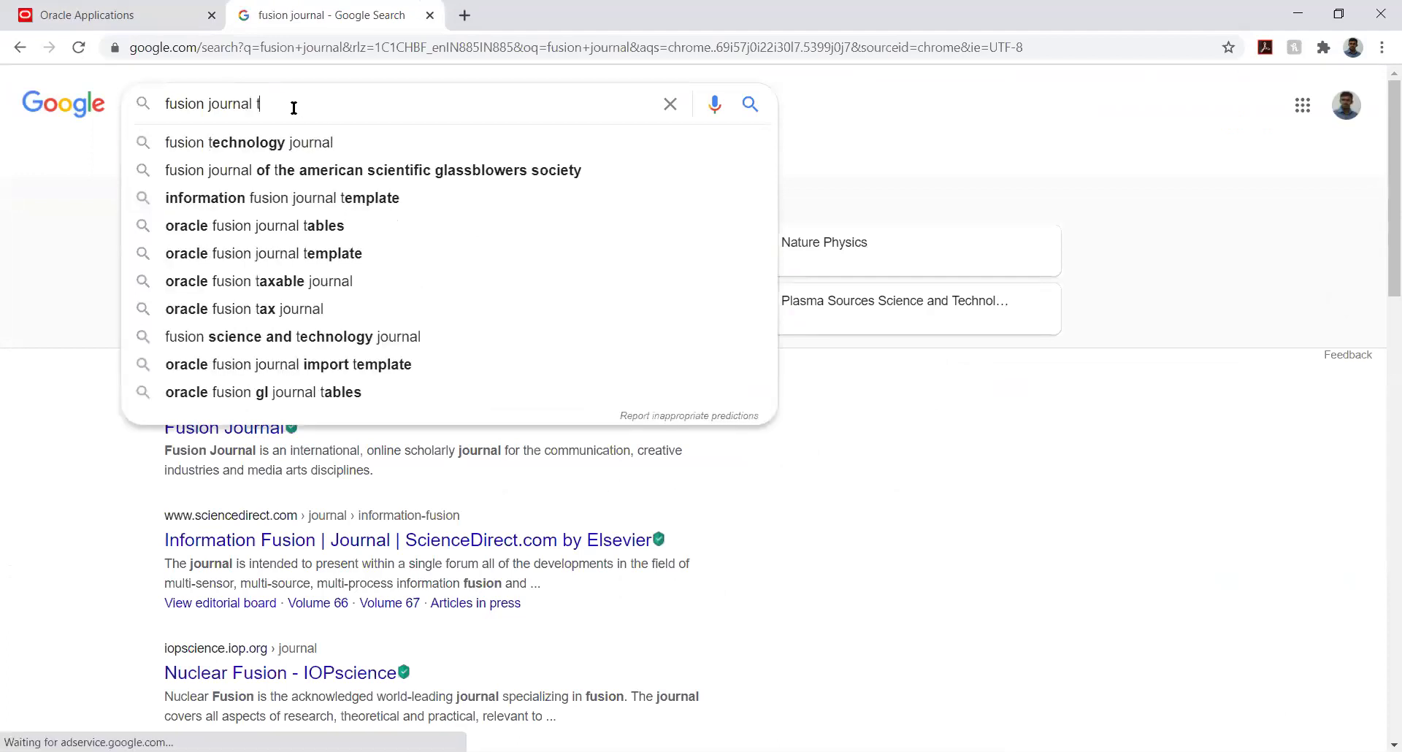
text(emplate)
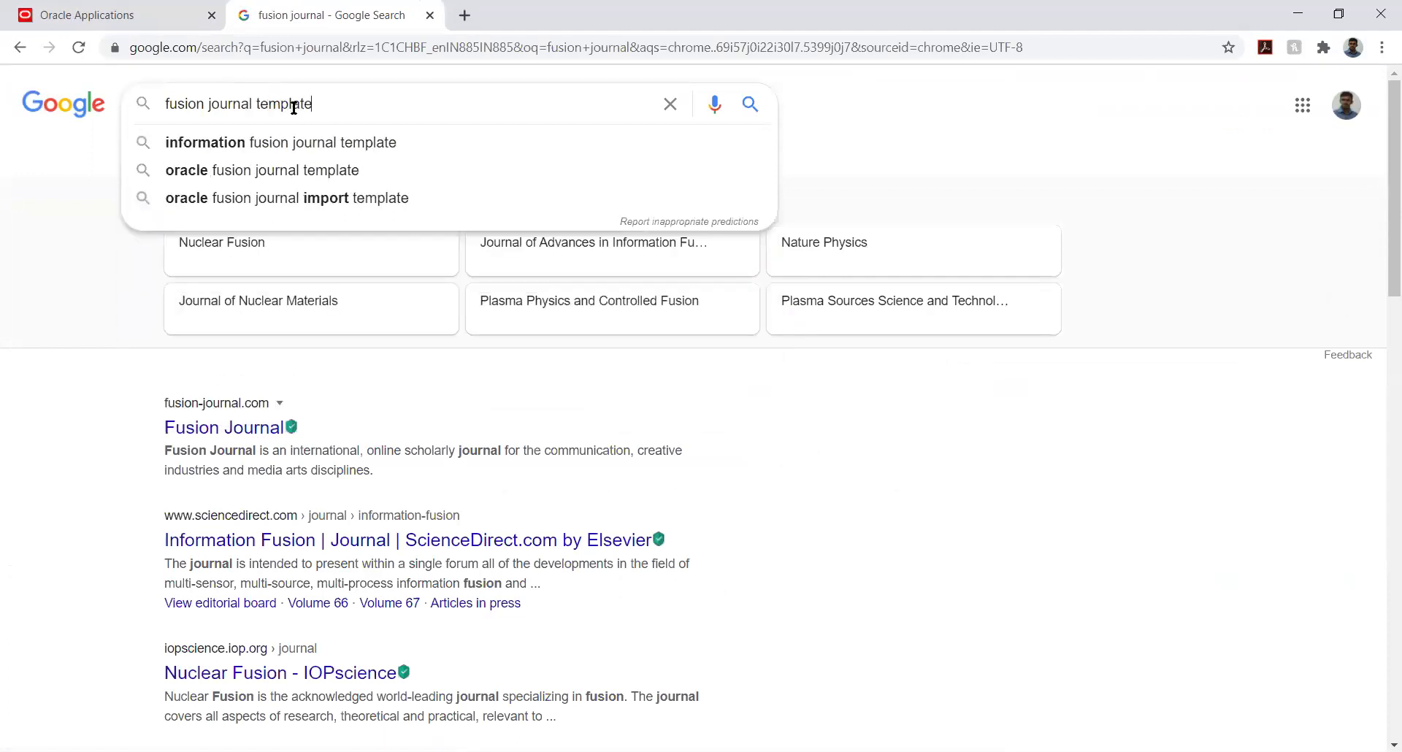
key(Return)
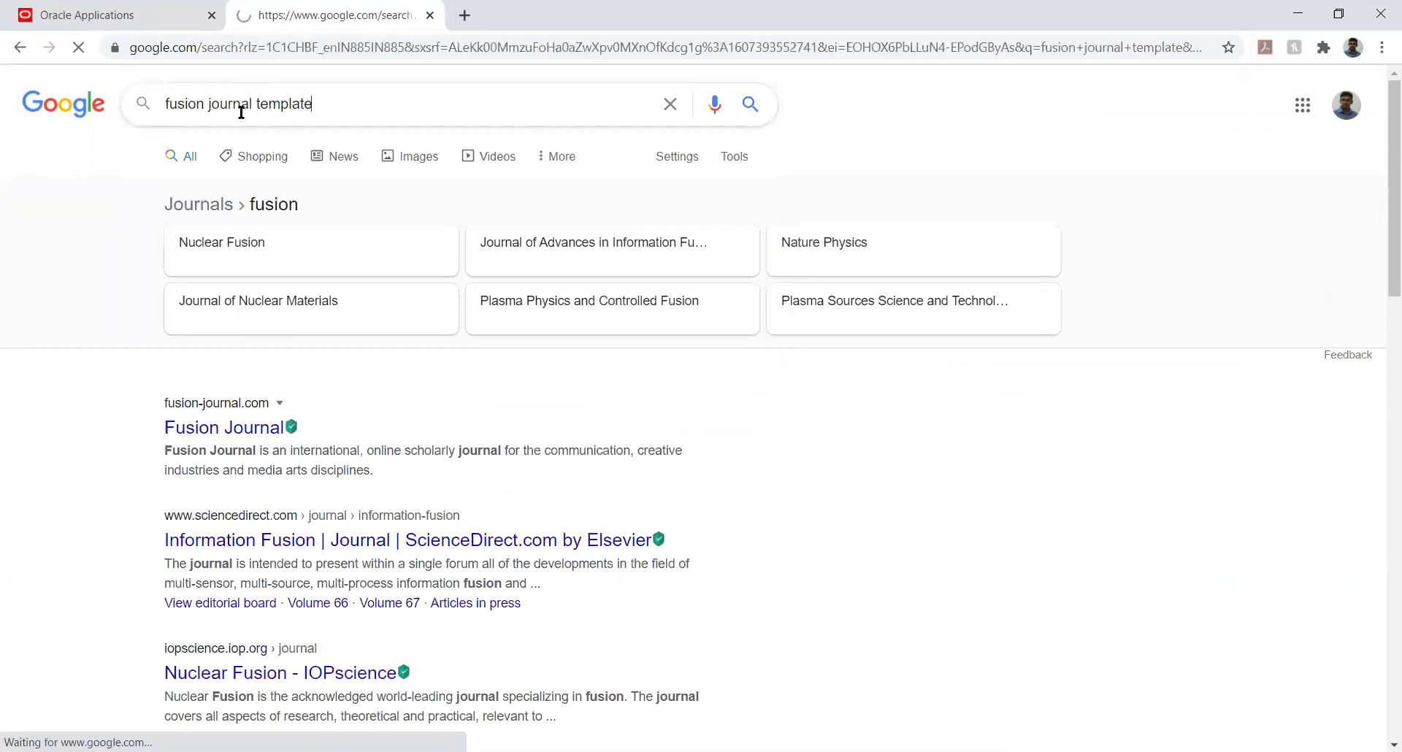
click(168, 104)
text(Oracle)
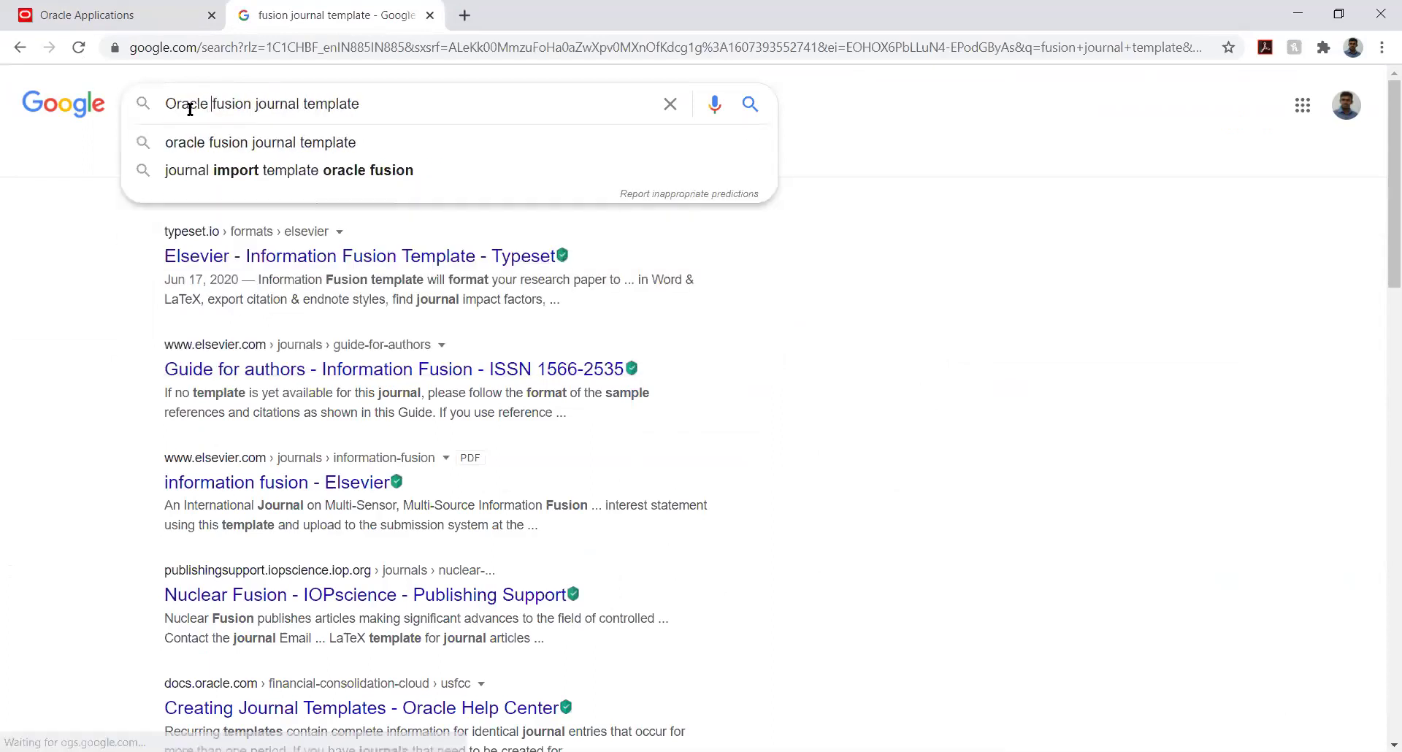
key(Return)
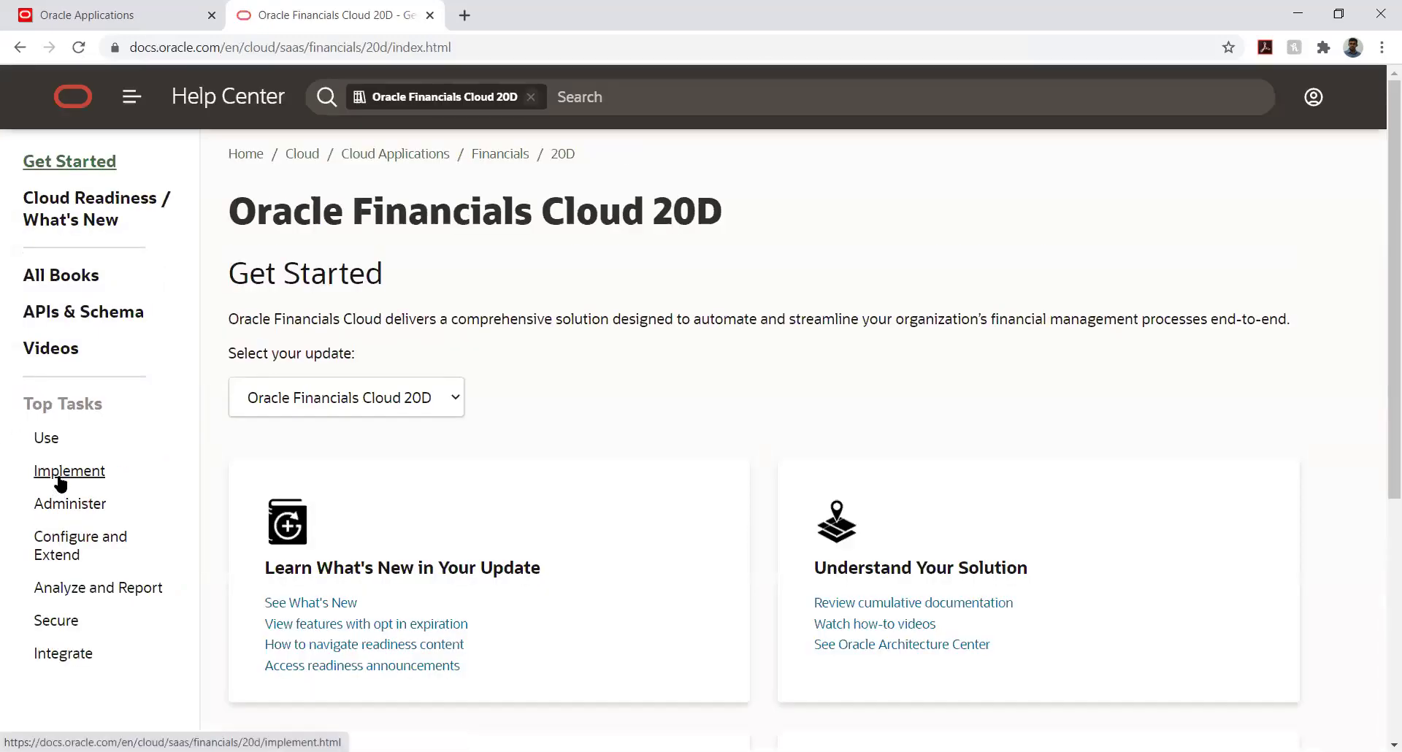
- Check the Creating Journal Templates help page from the search results, and return to the Oracle Financials Cloud 20D documentation
click(18, 47)
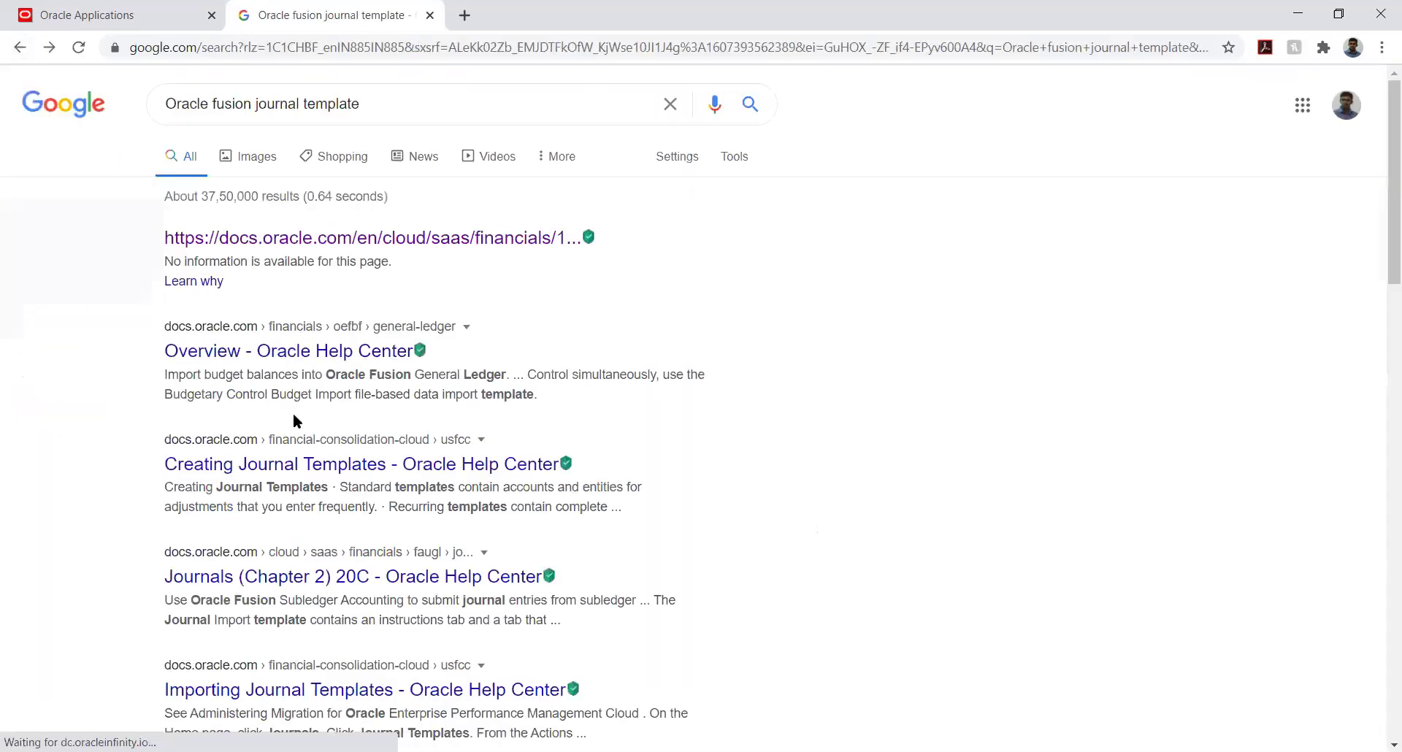
click(287, 468)
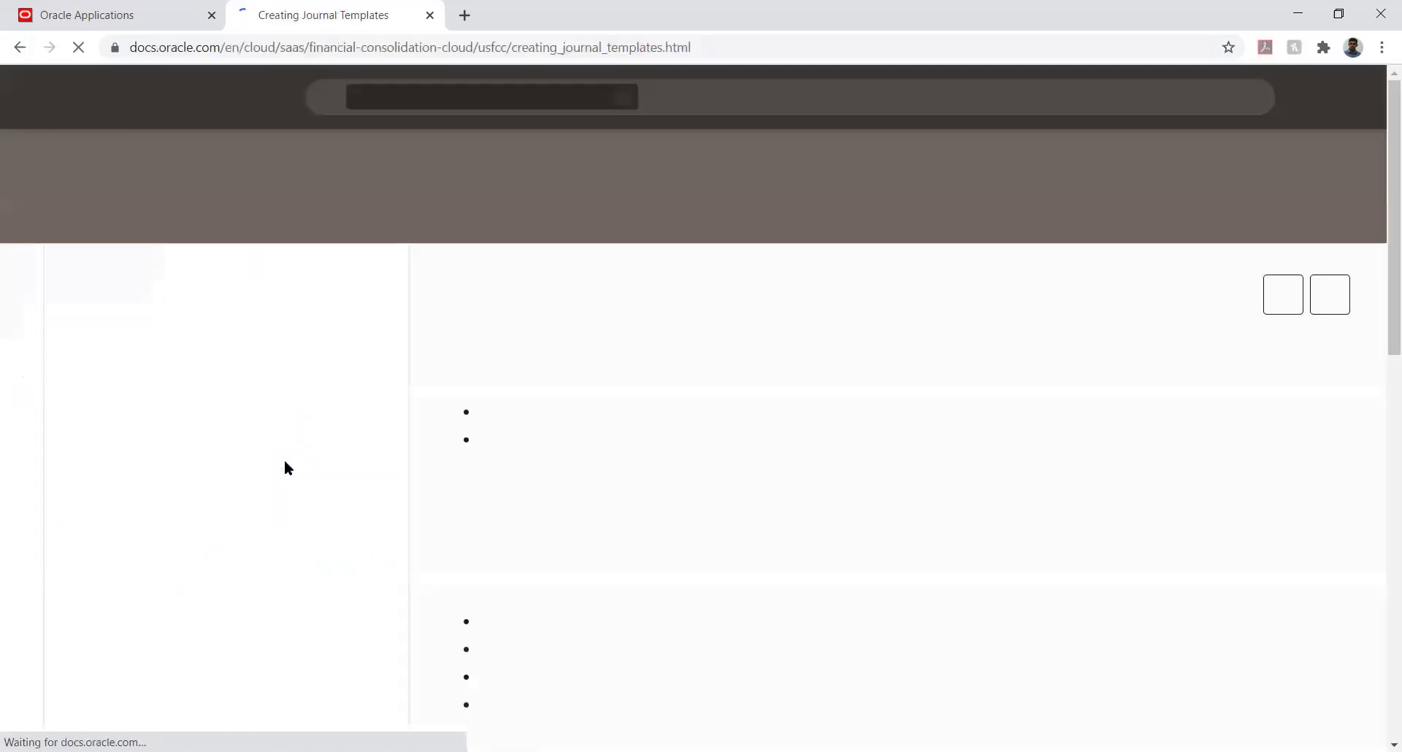
scroll(233, 305, down, 2)
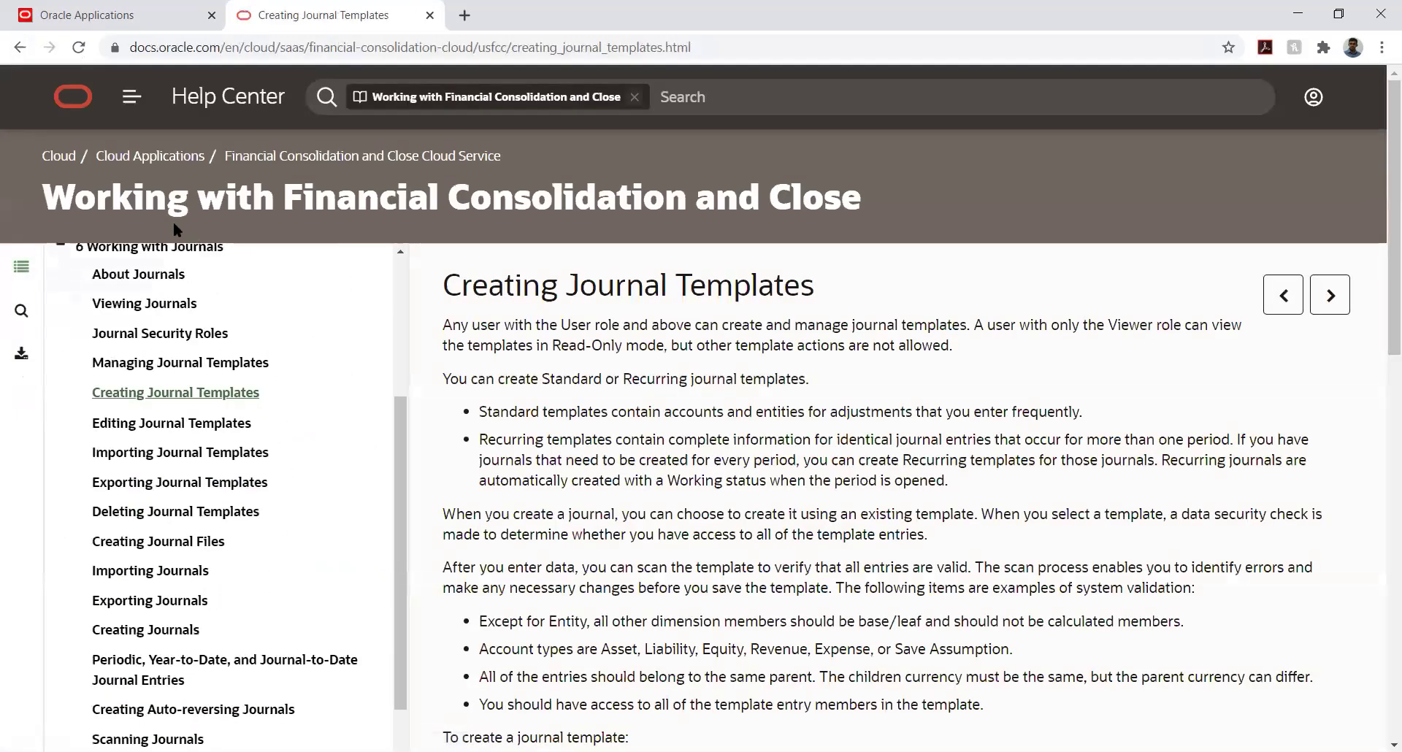
click(19, 47)
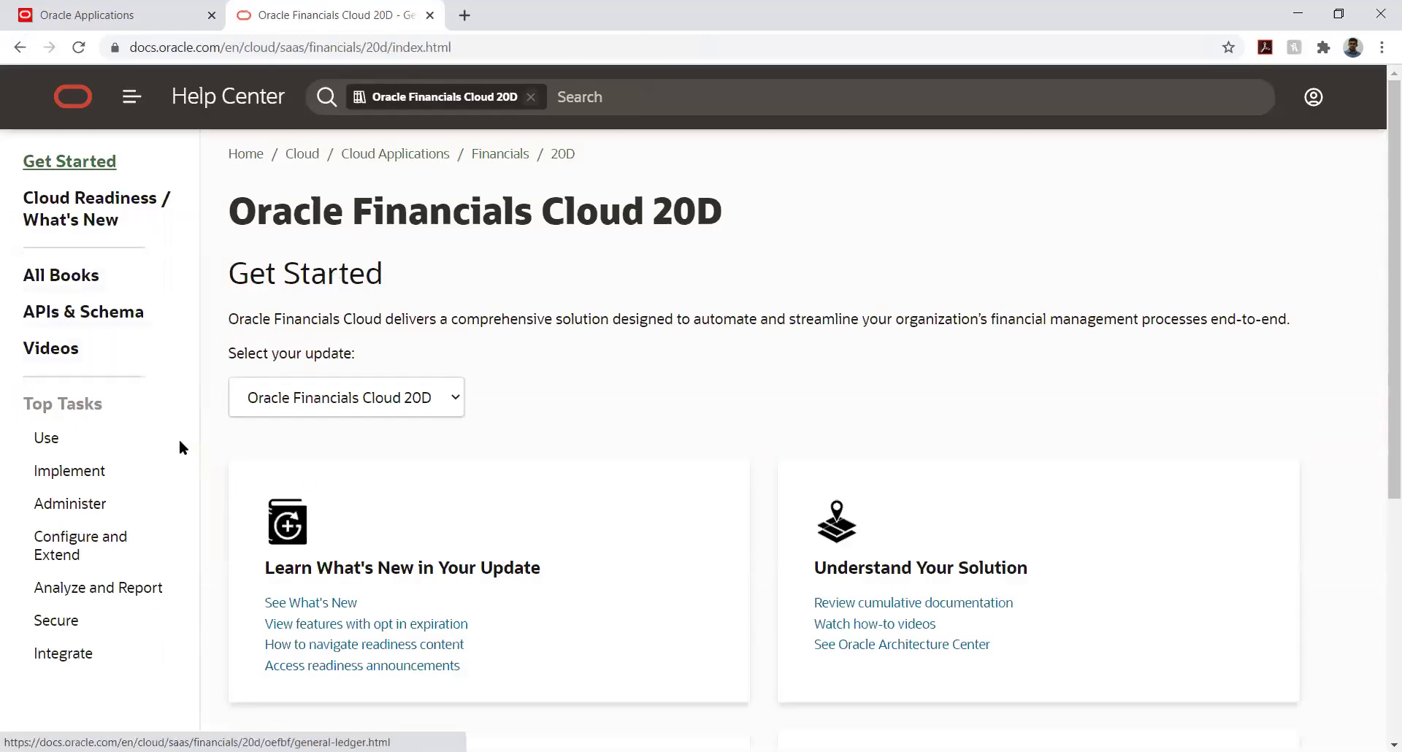
- Look through the Implement topics of the Oracle Financials Cloud 20D documentation and open its Administer topics
click(69, 471)
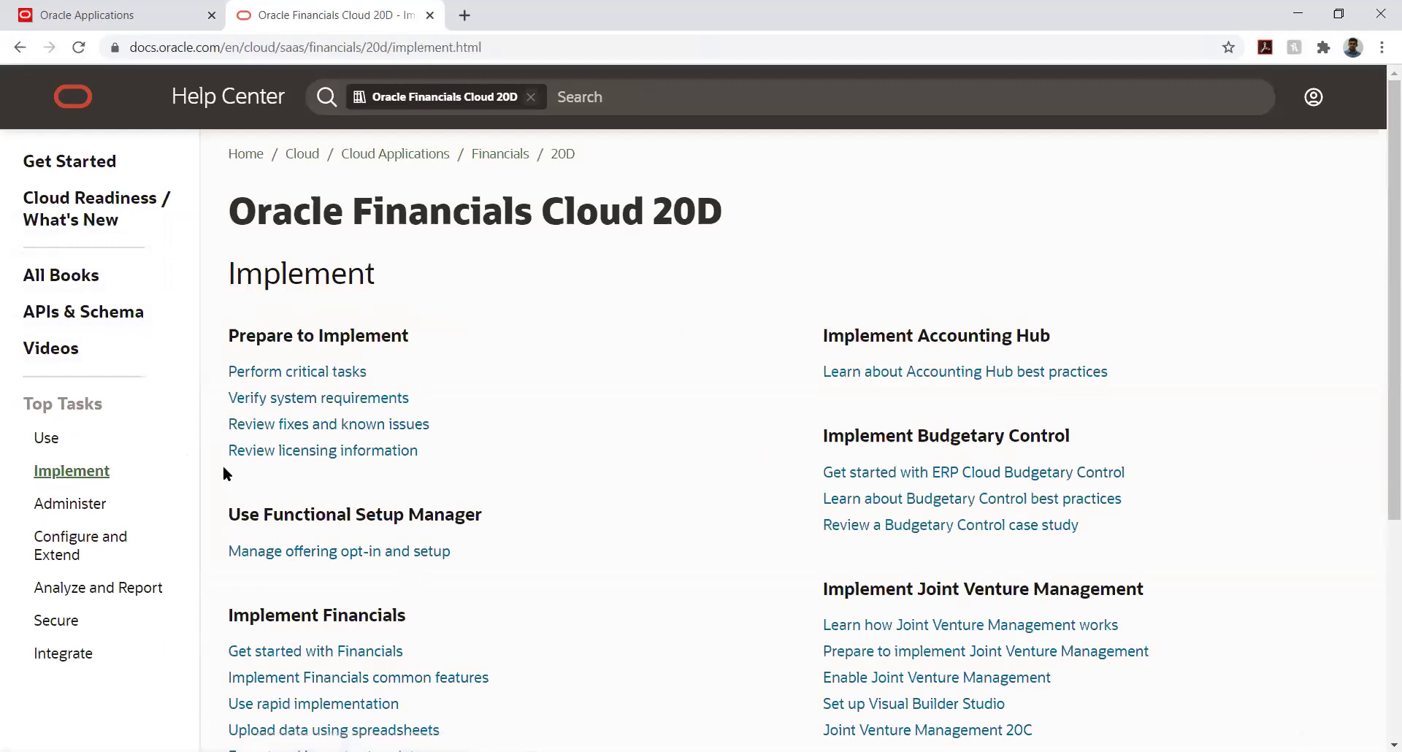
scroll(621, 447, down, 4)
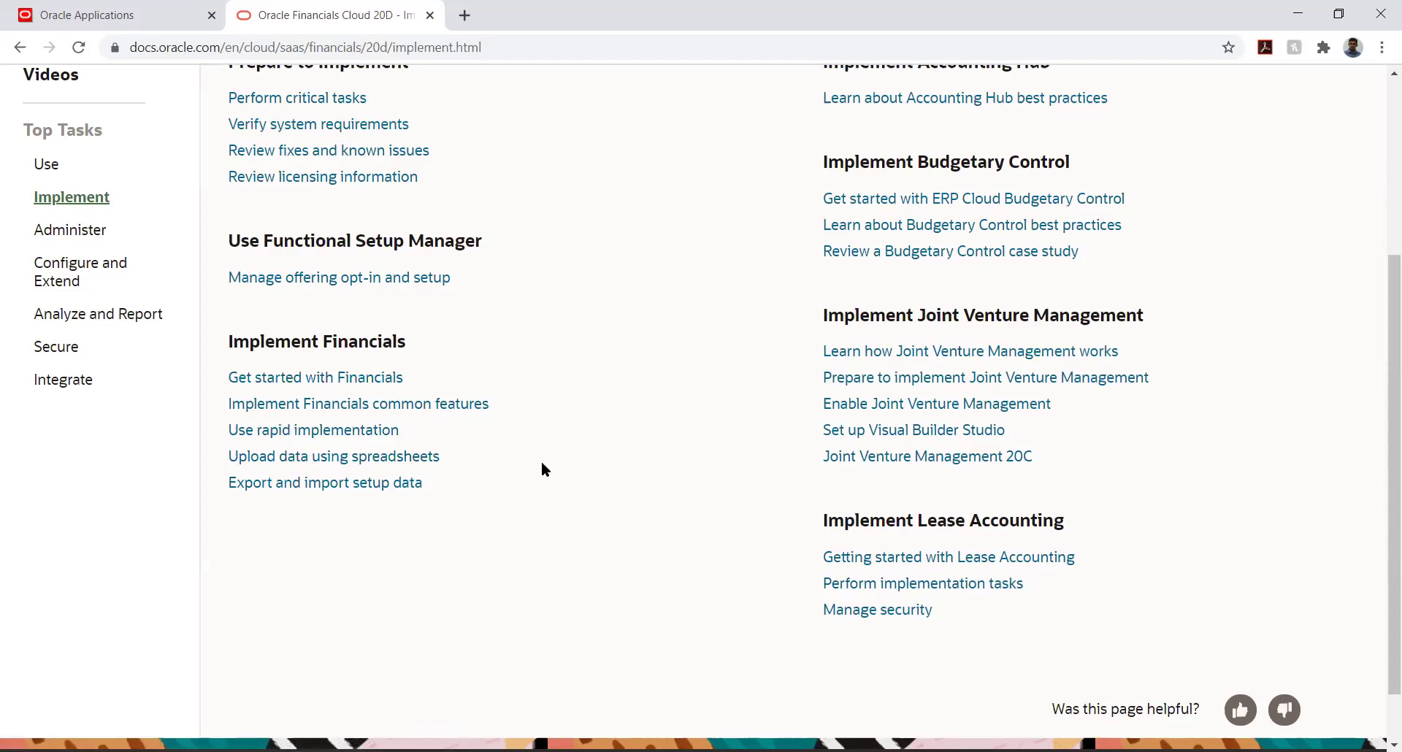
scroll(545, 469, up, 1)
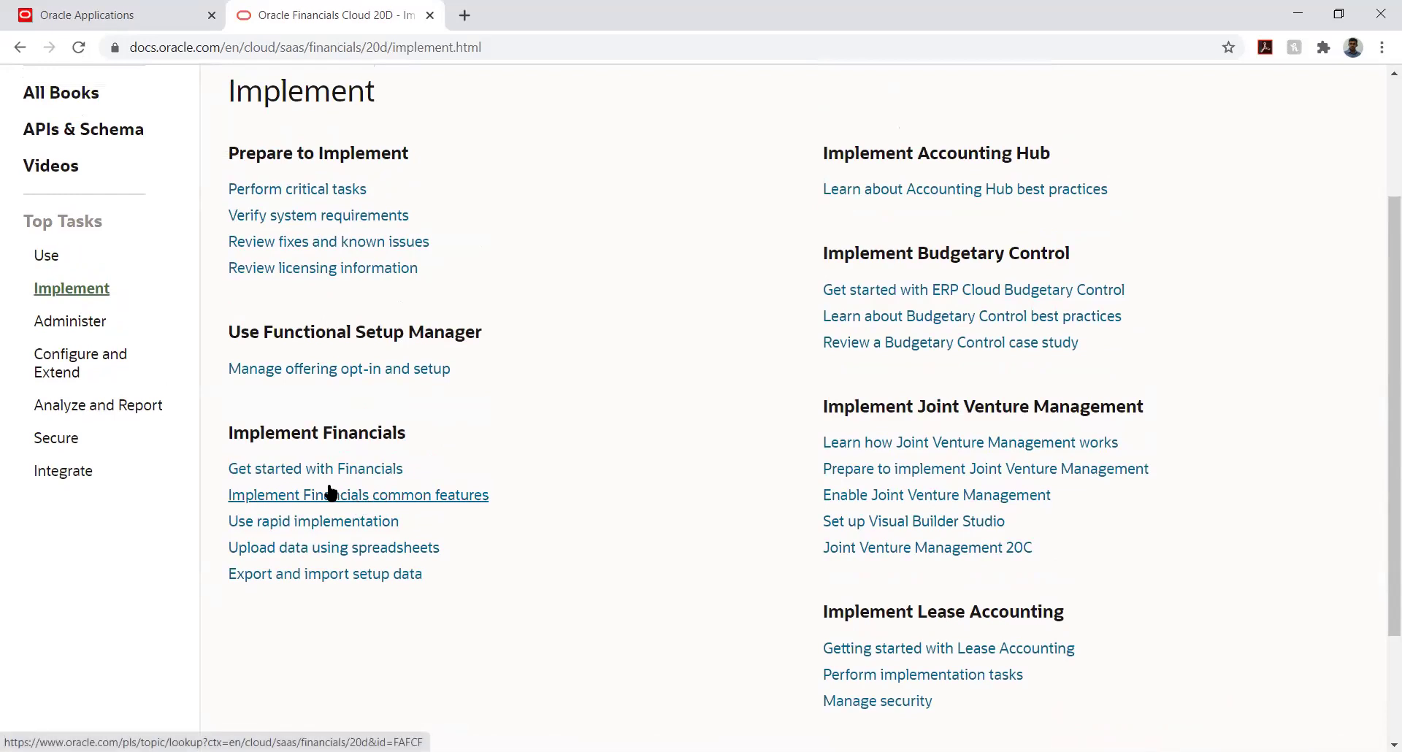
click(73, 322)
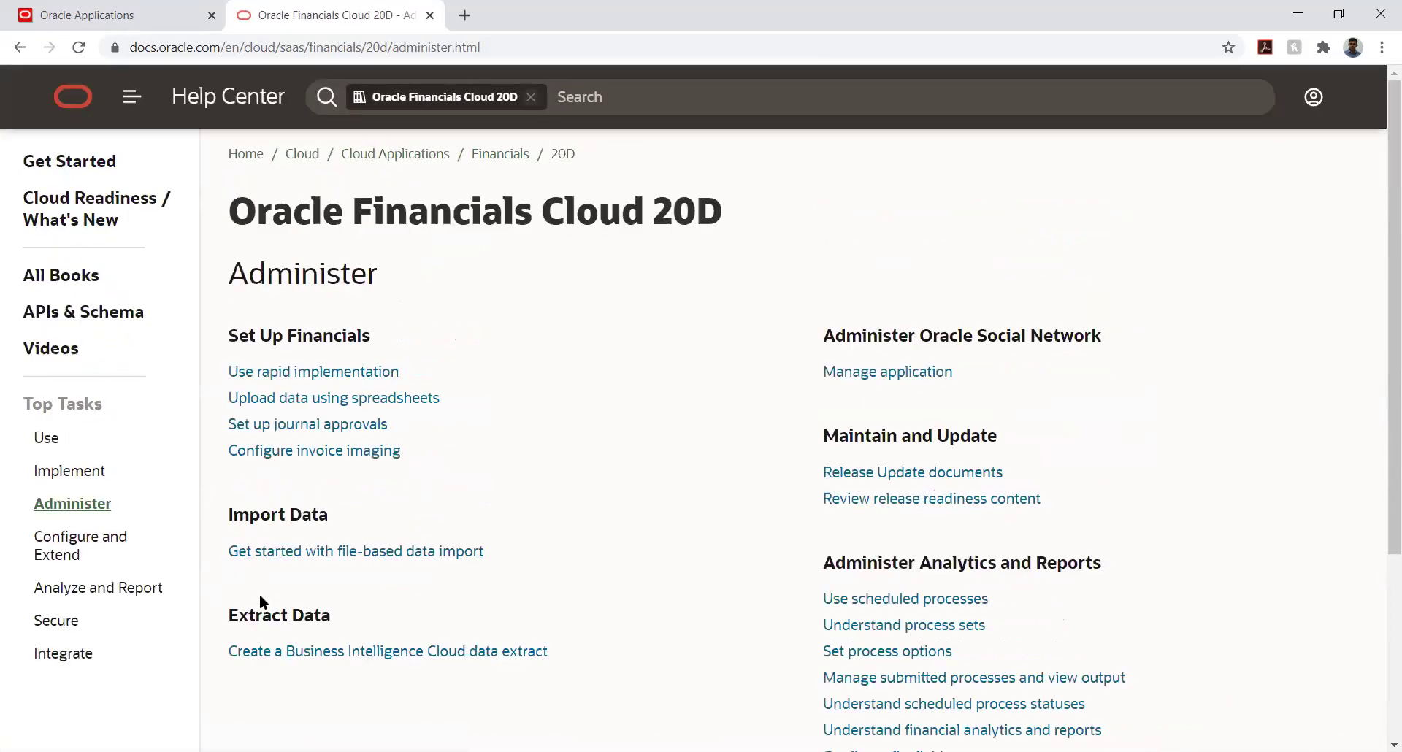
- Open the File-Based Data Import for Financials guide from the Import Data topics and check its Financials Common Module chapter
click(319, 555)
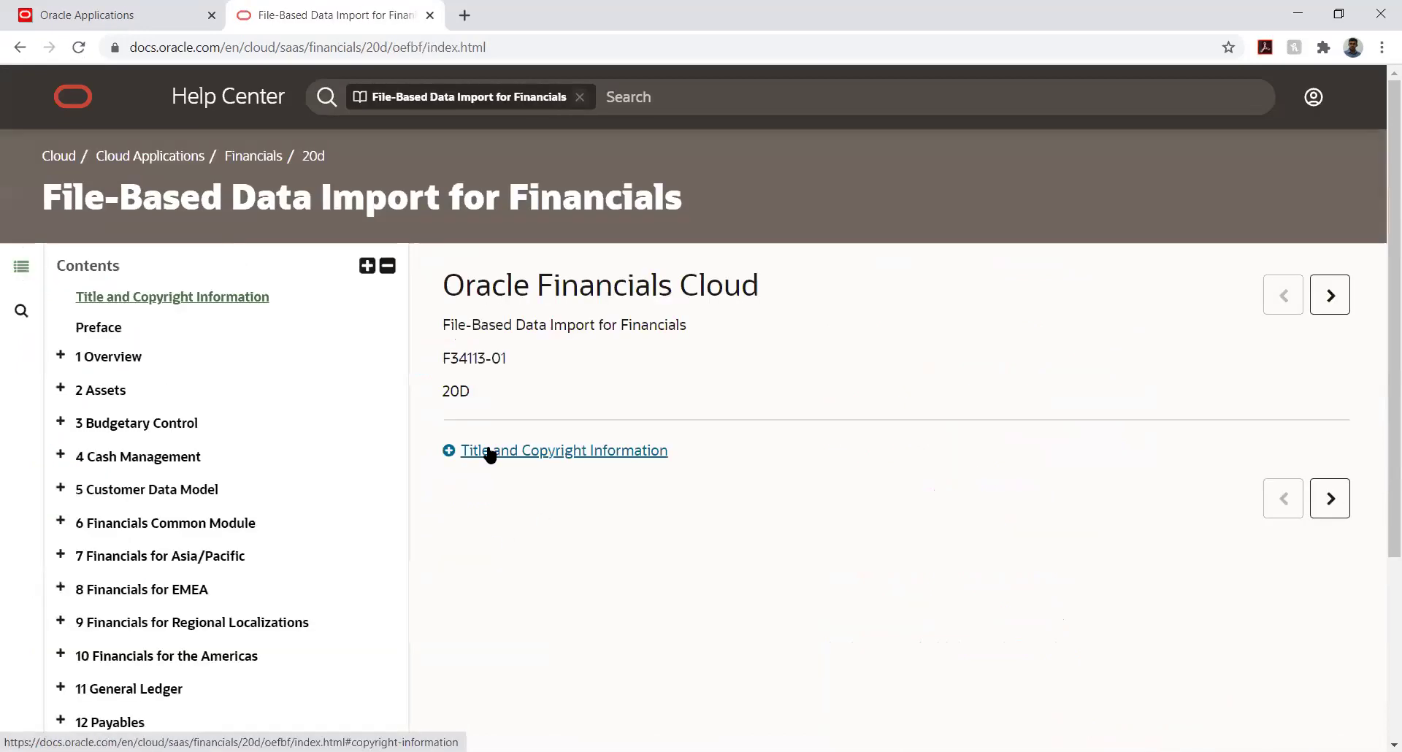
scroll(129, 395, down, 2)
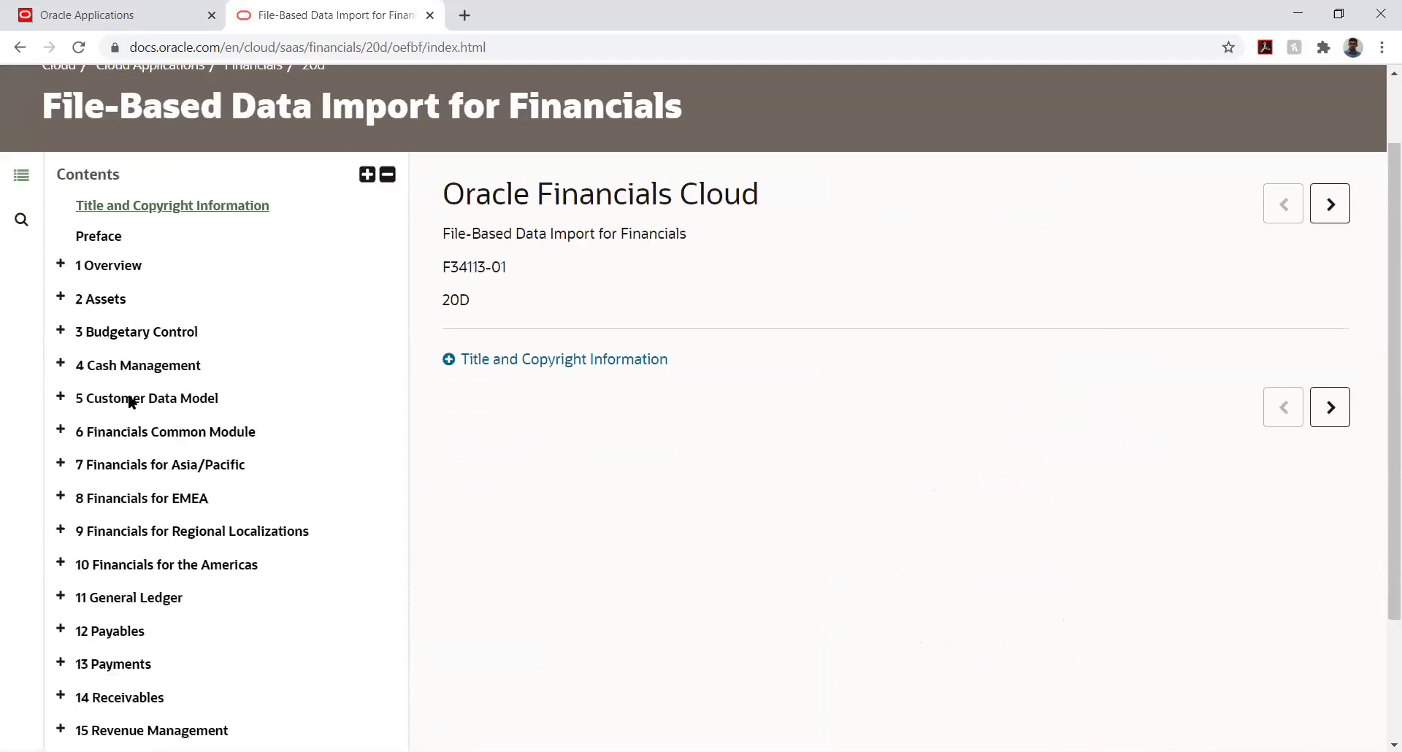
scroll(137, 444, down, 1)
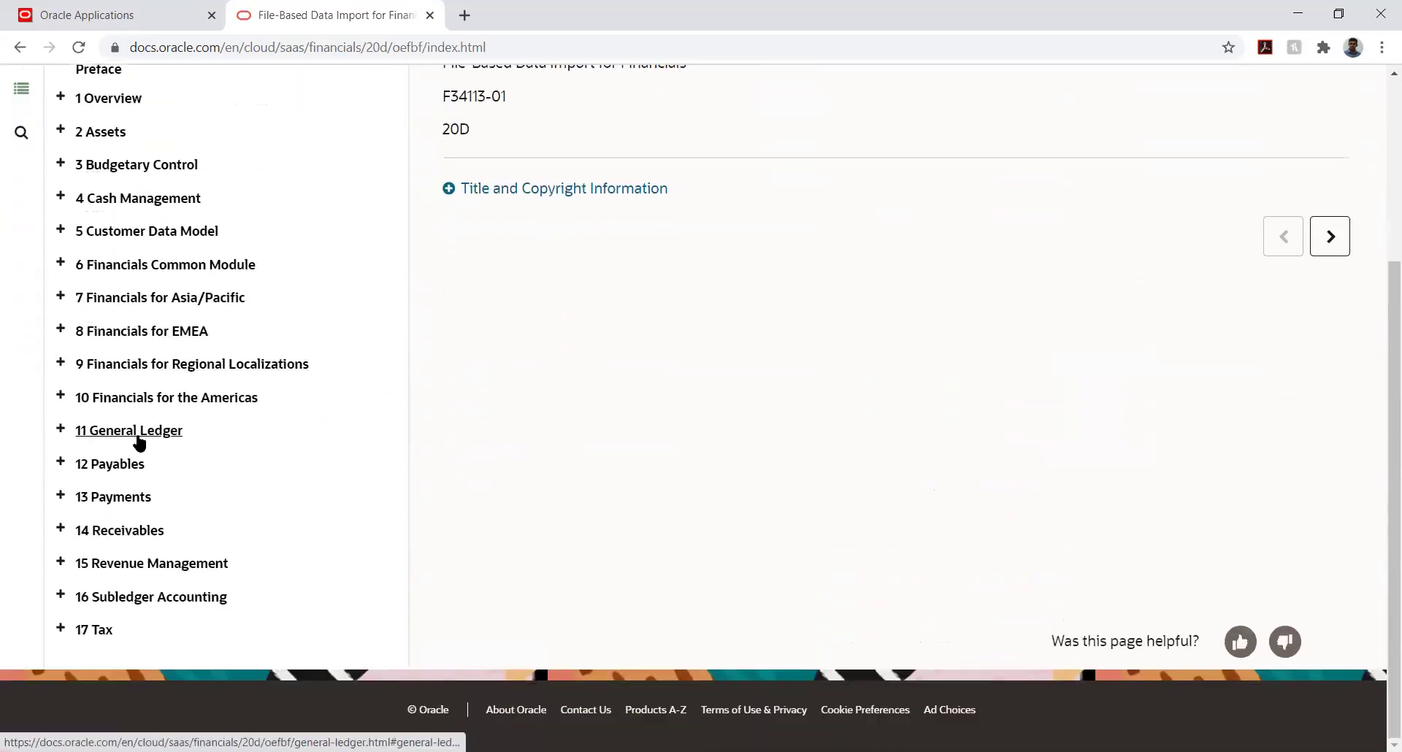
scroll(140, 442, up, 1)
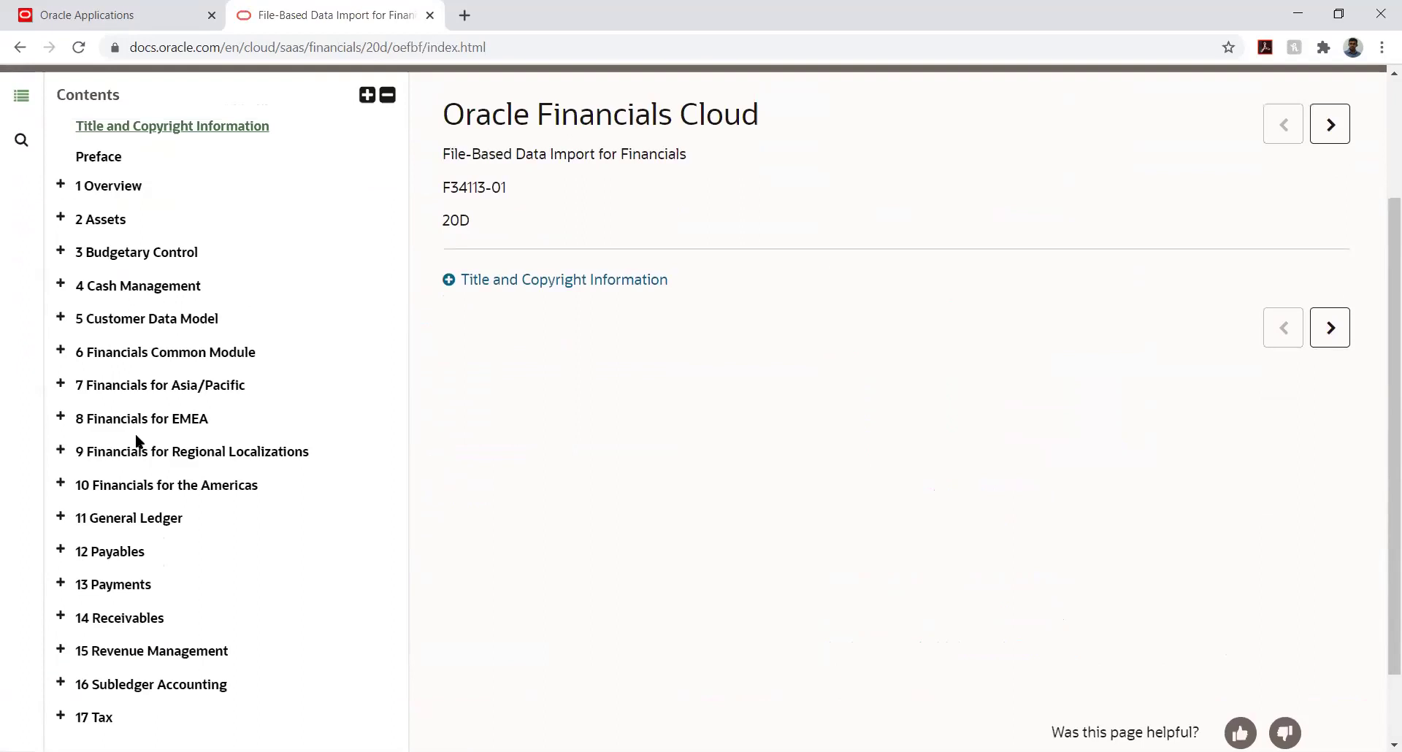
click(93, 356)
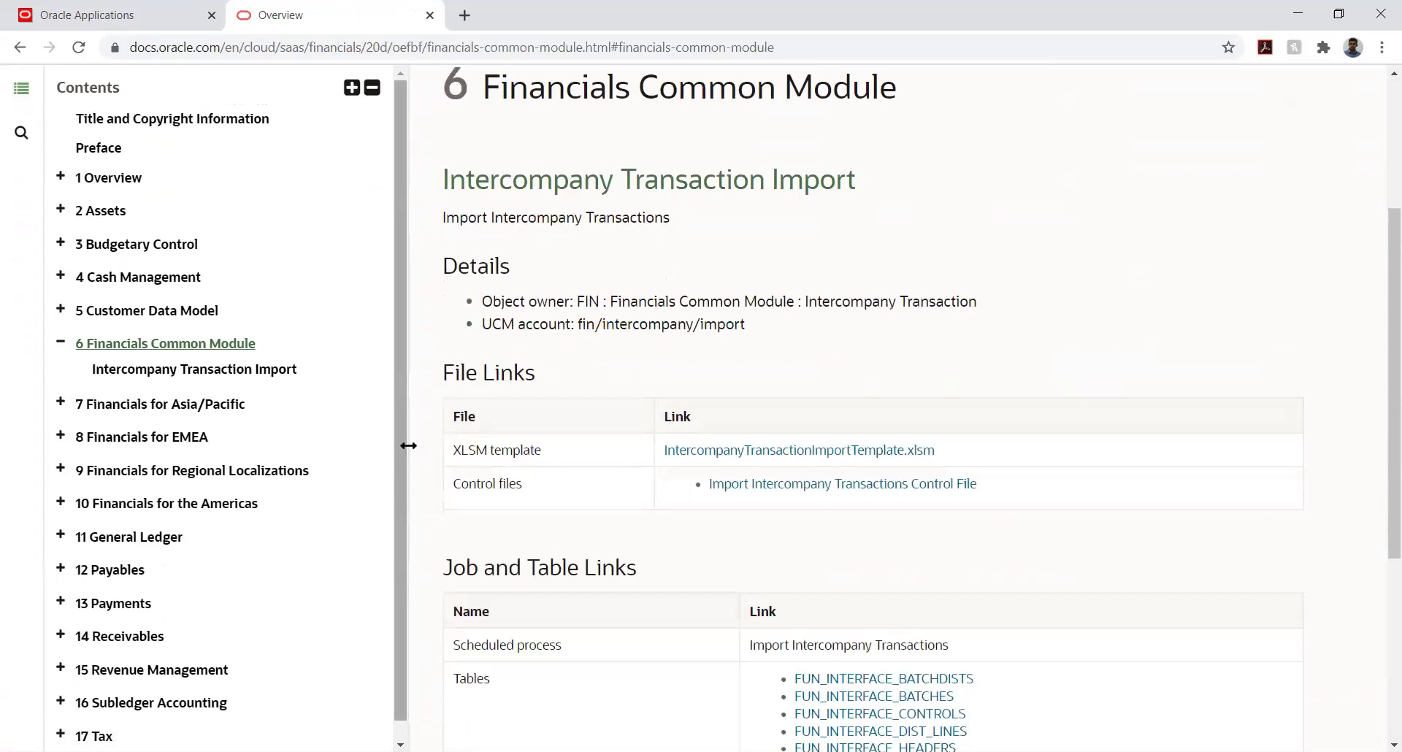
scroll(444, 357, down, 5)
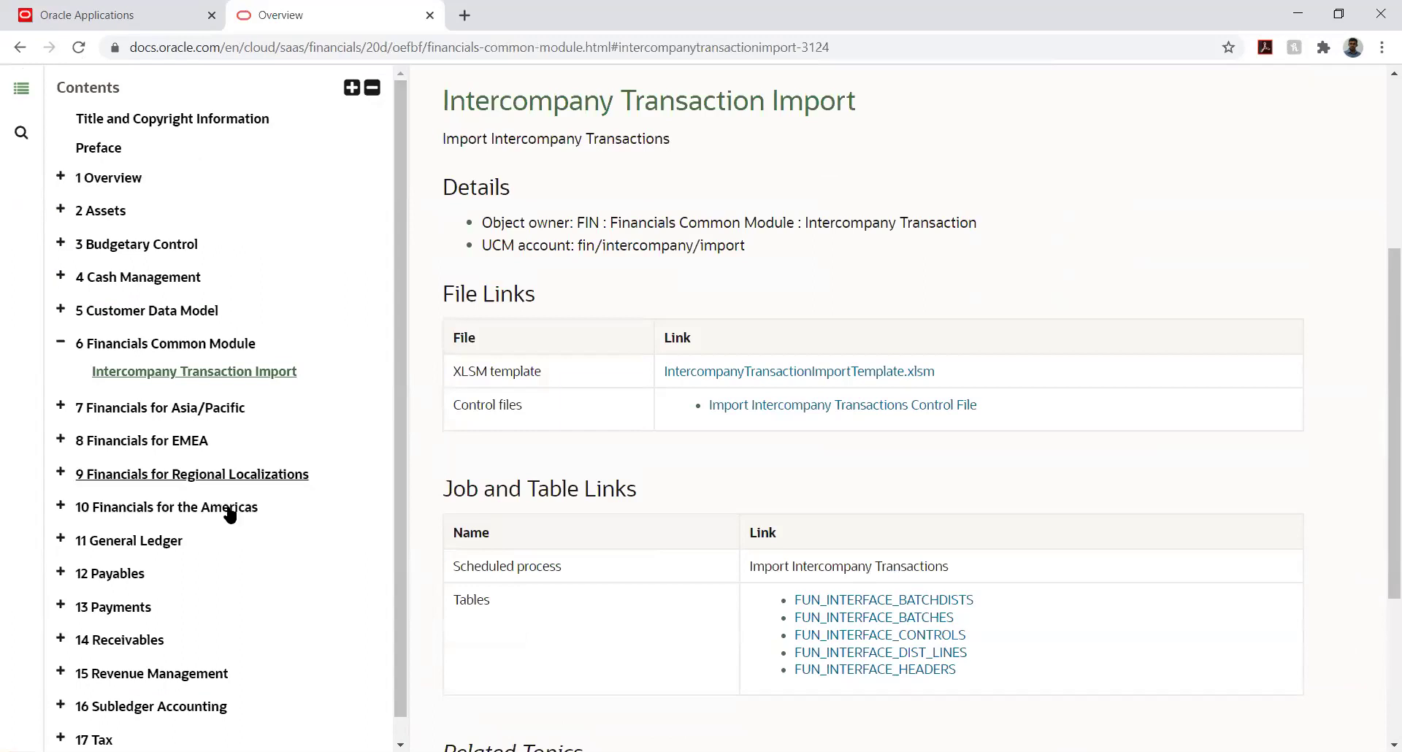
- Open the guide's General Ledger chapter and find the file links of its Journal Import section
click(191, 544)
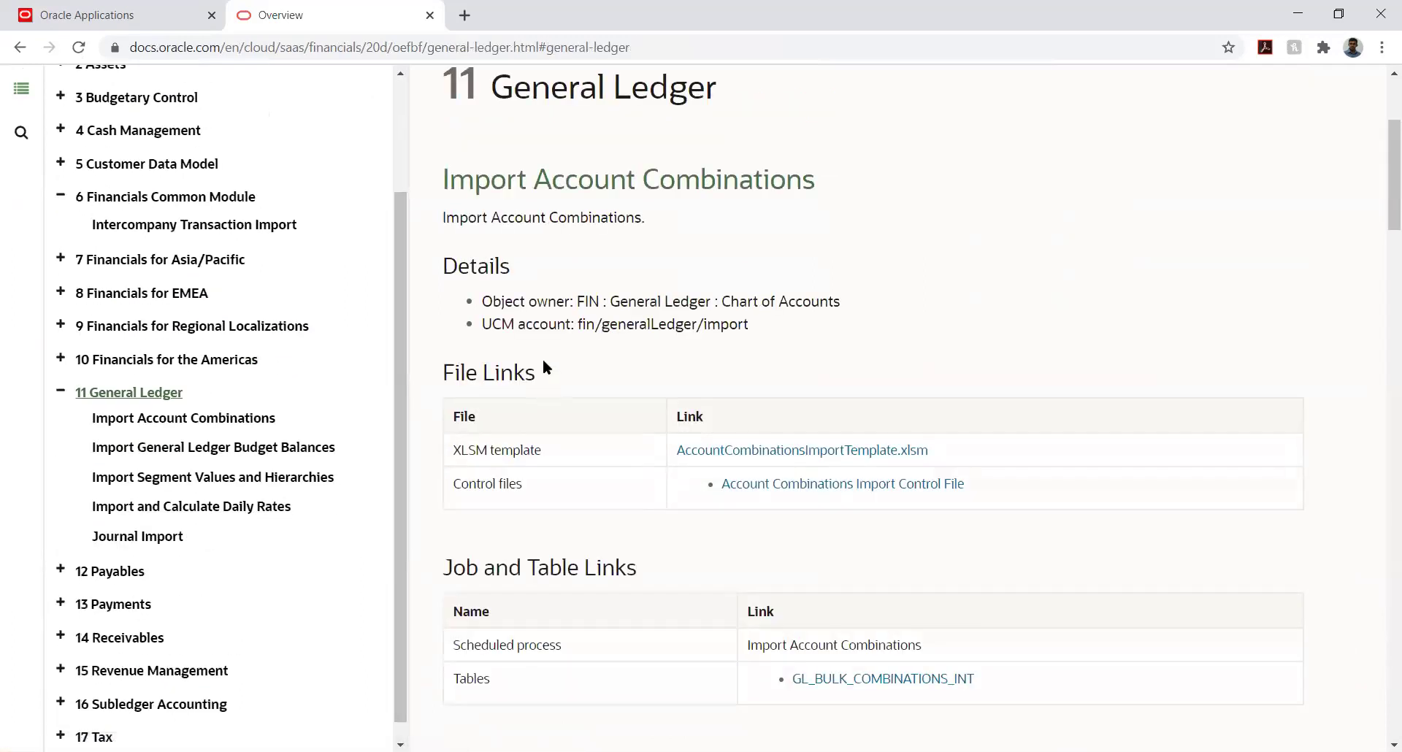
scroll(538, 360, down, 7)
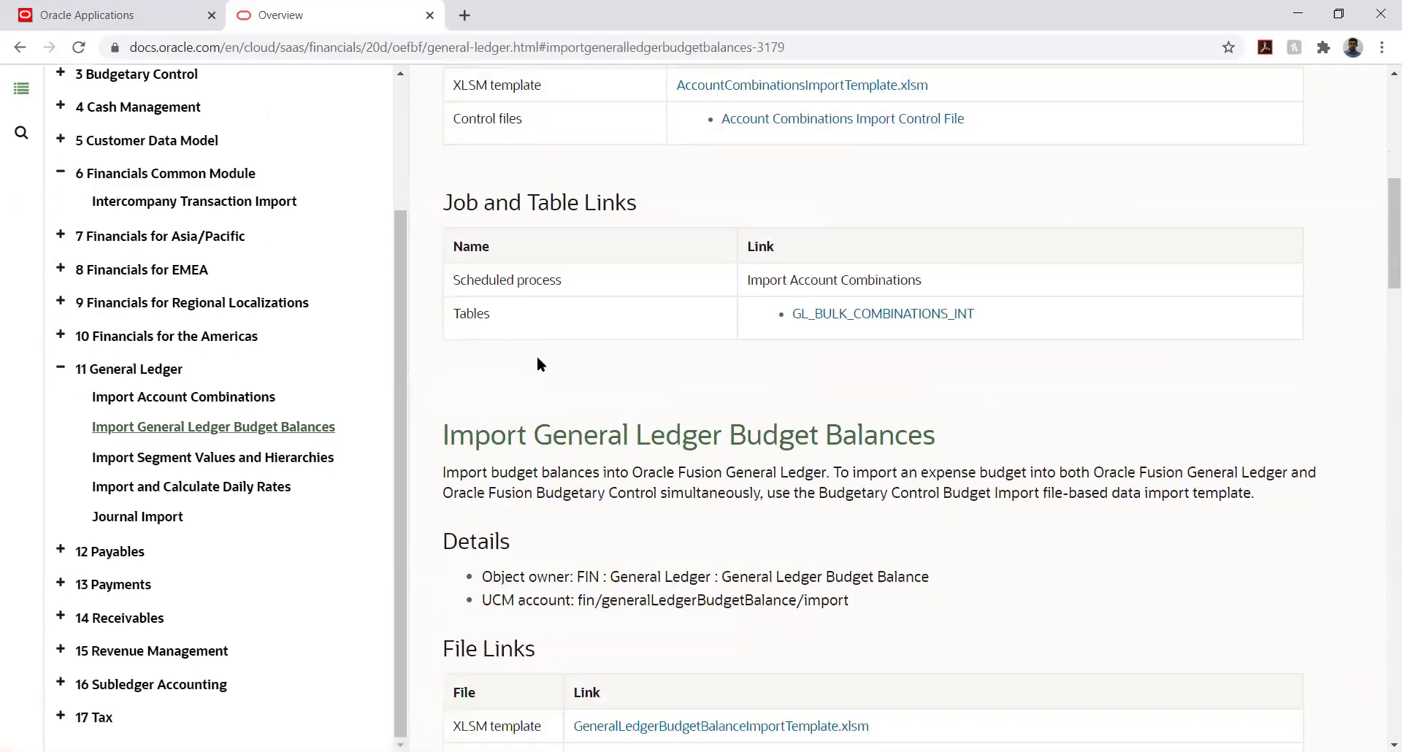
scroll(537, 356, down, 11)
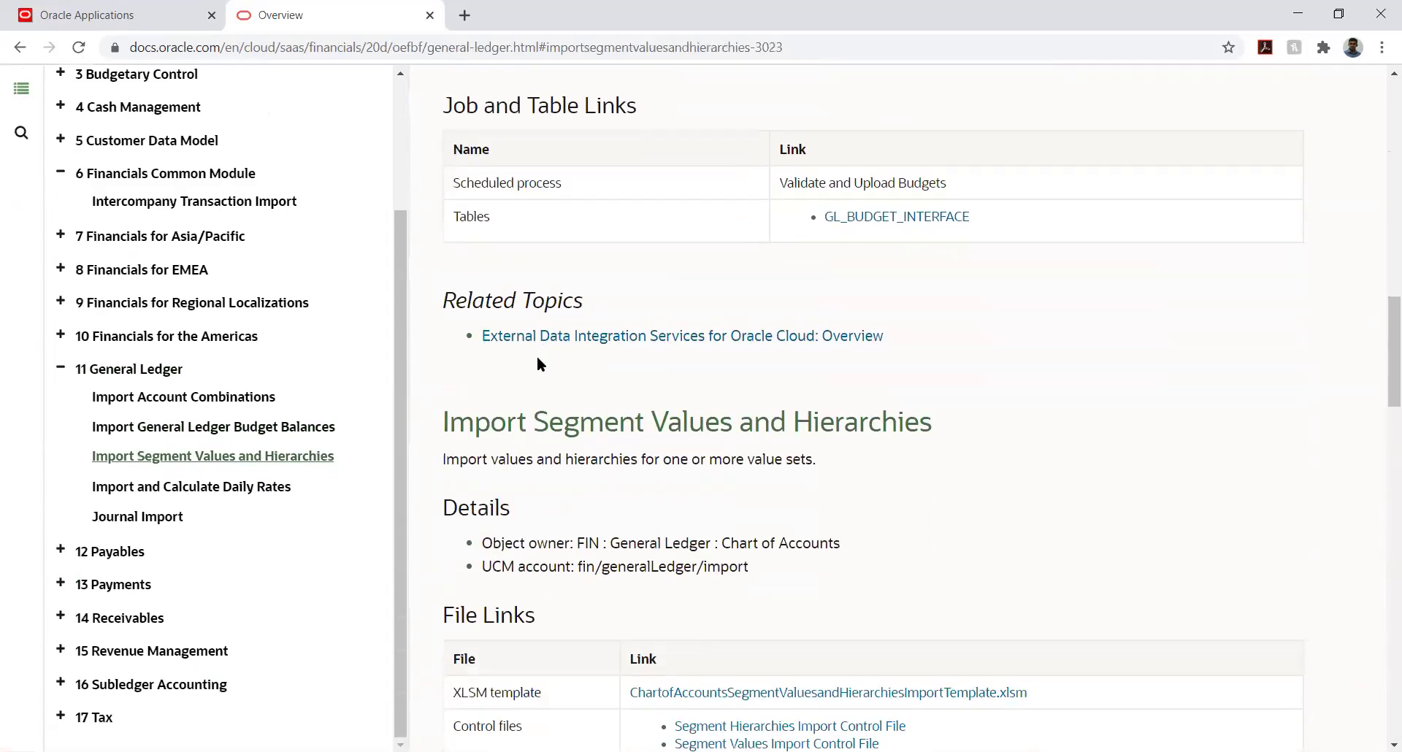
scroll(536, 363, down, 8)
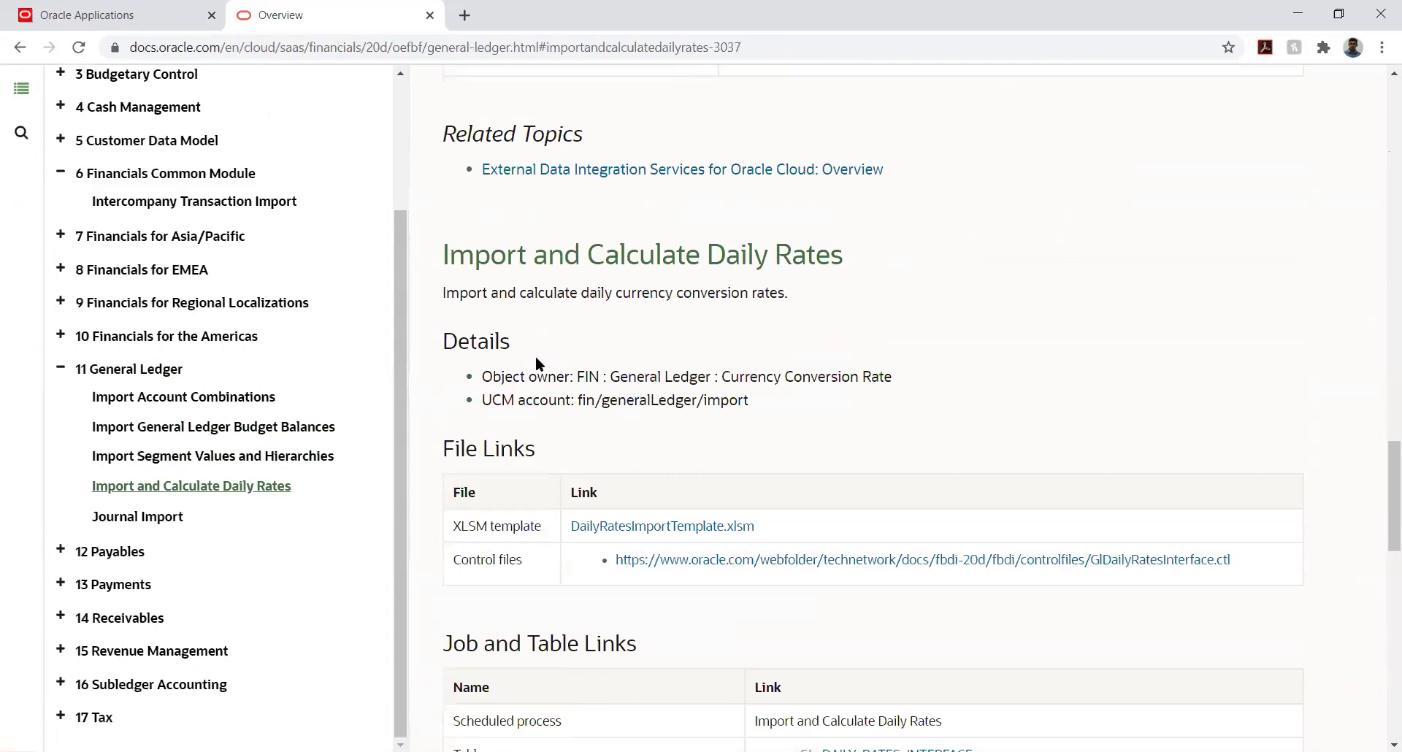
scroll(536, 363, down, 9)
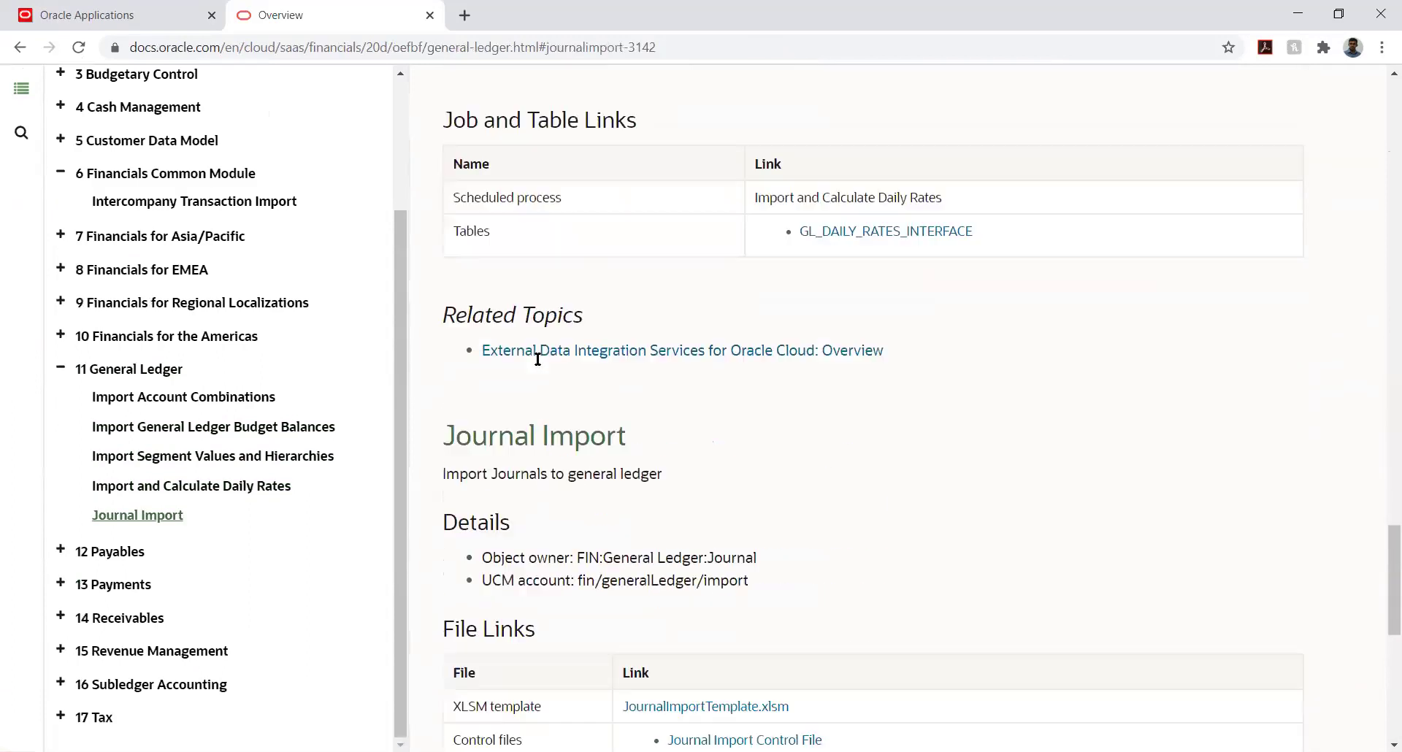
scroll(537, 360, down, 4)
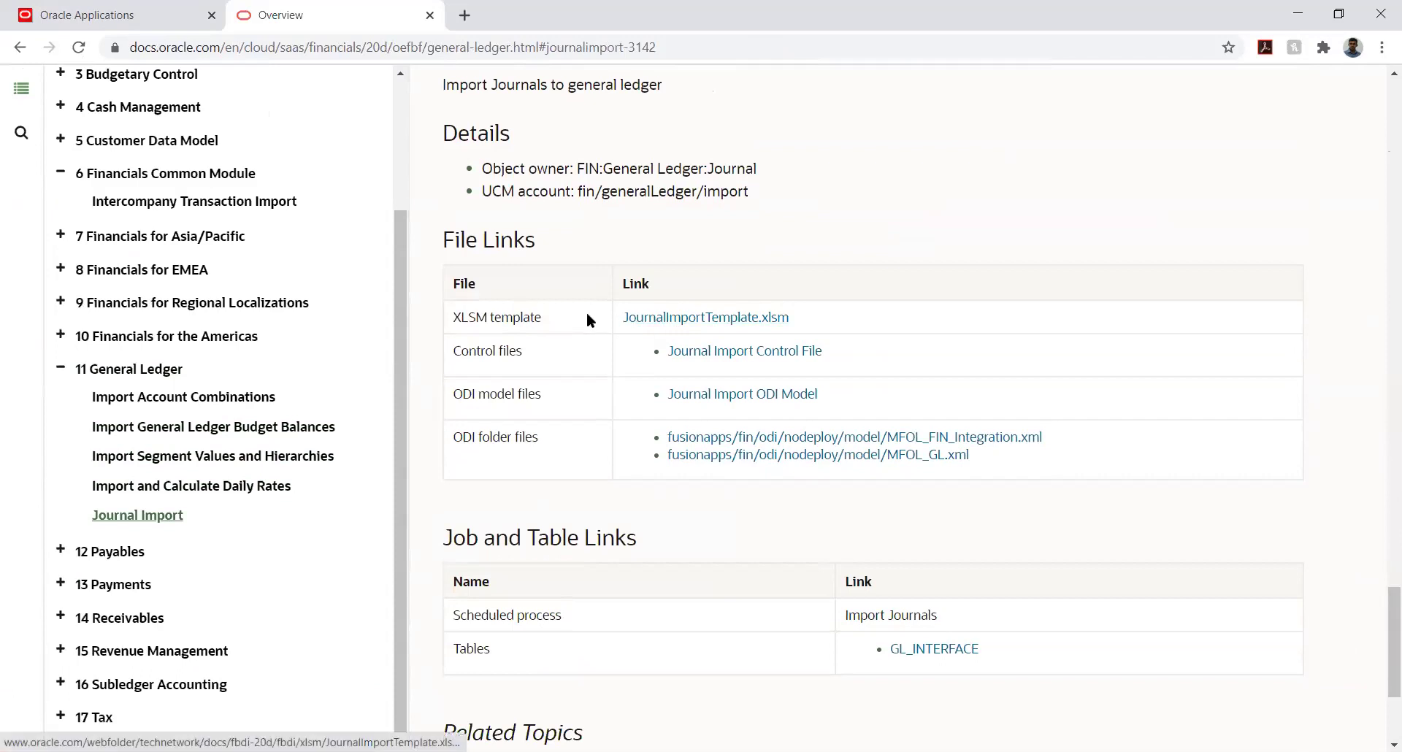
- Download the JournalImportTemplate.xlsm template from the Journal Import file links and open it in Excel
scroll(538, 350, up, 3)
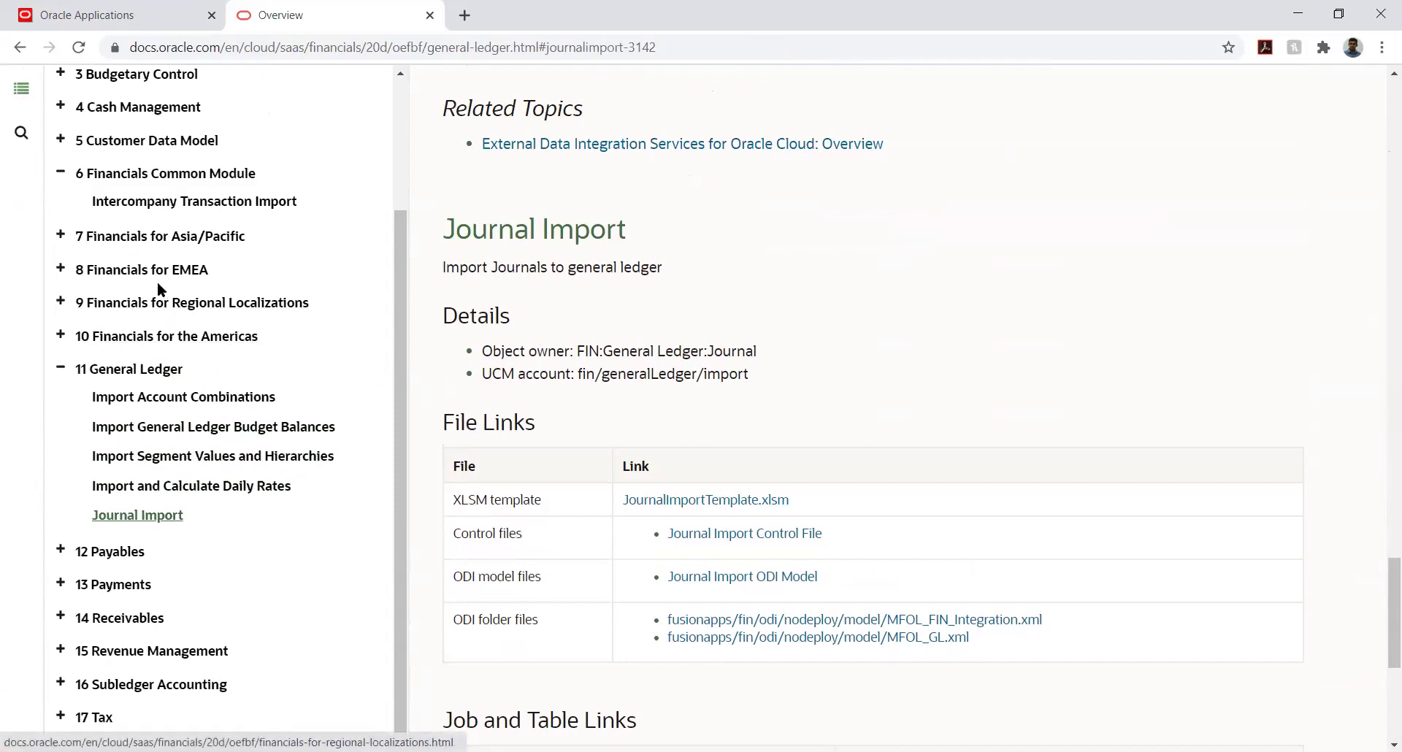
scroll(165, 307, up, 1)
scroll(157, 287, up, 1)
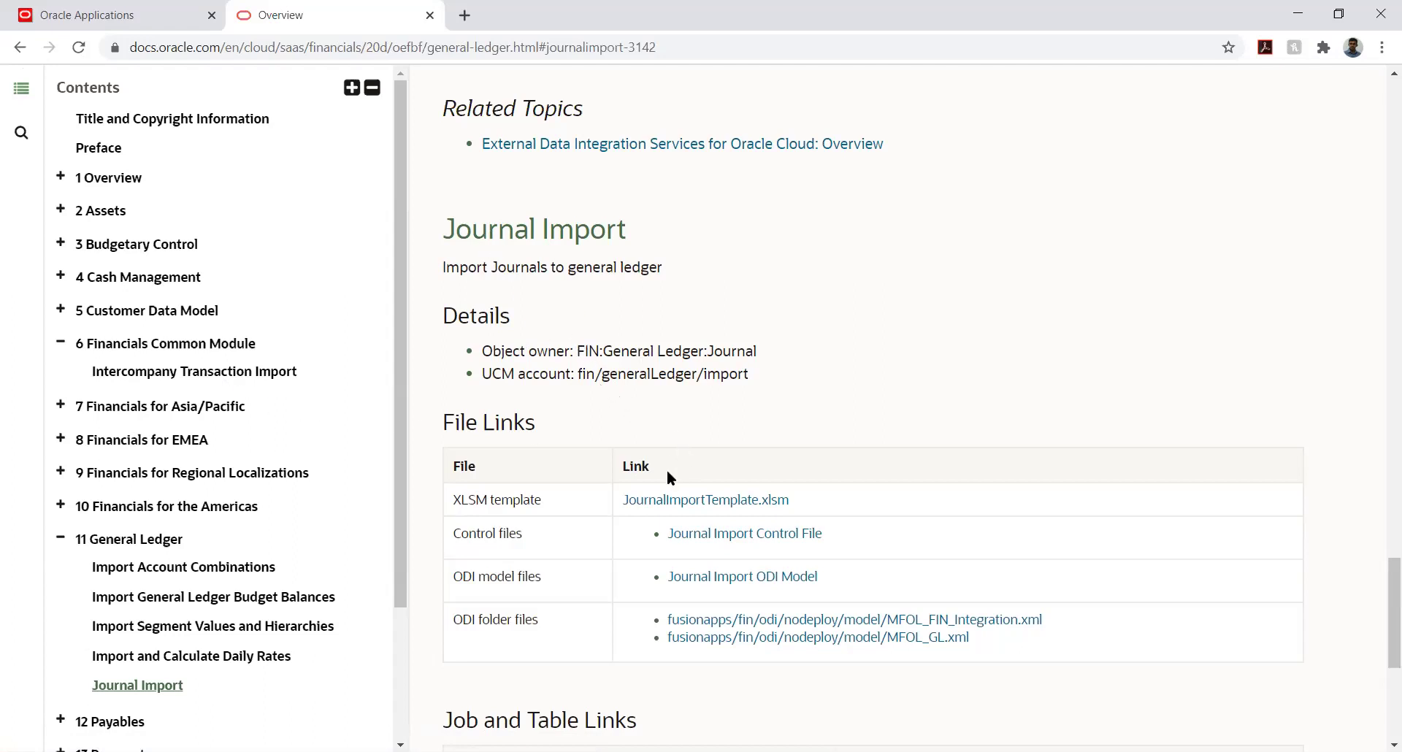
click(647, 504)
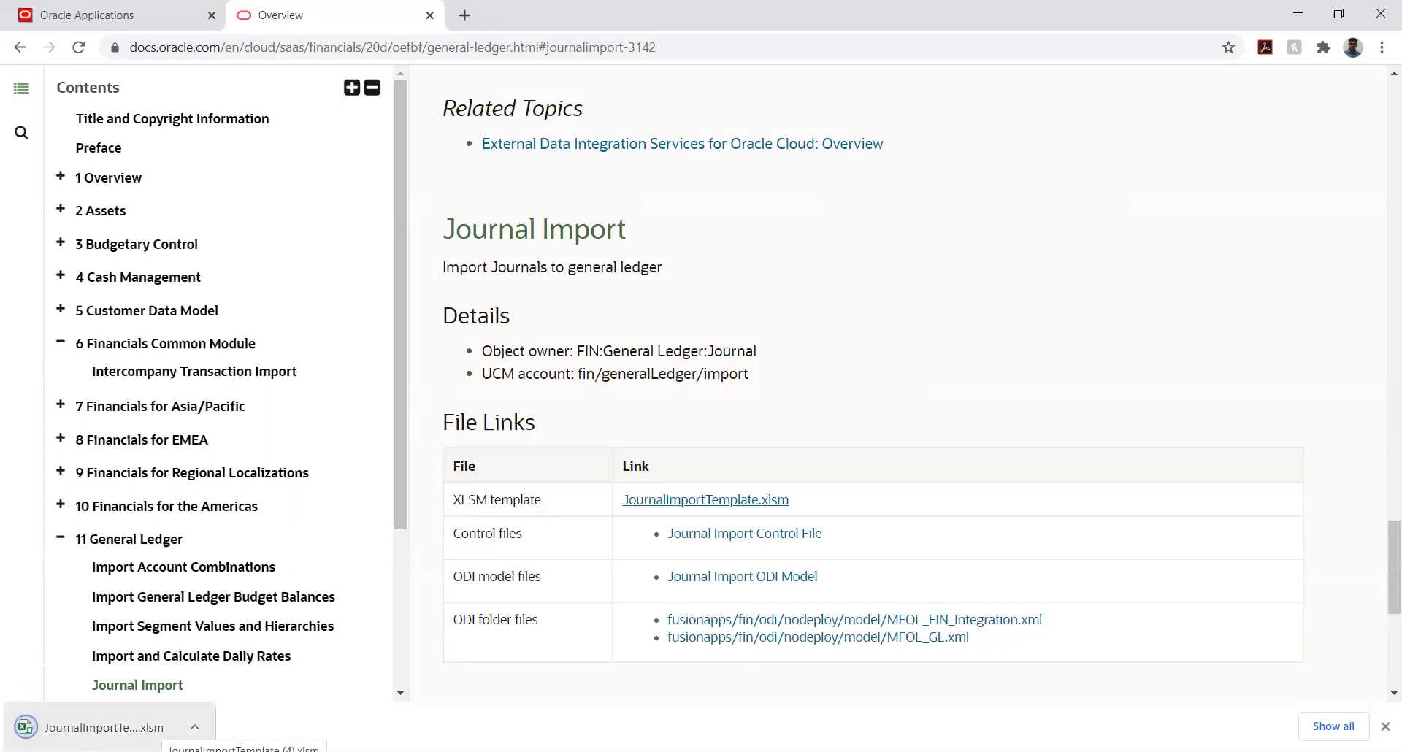
click(109, 726)
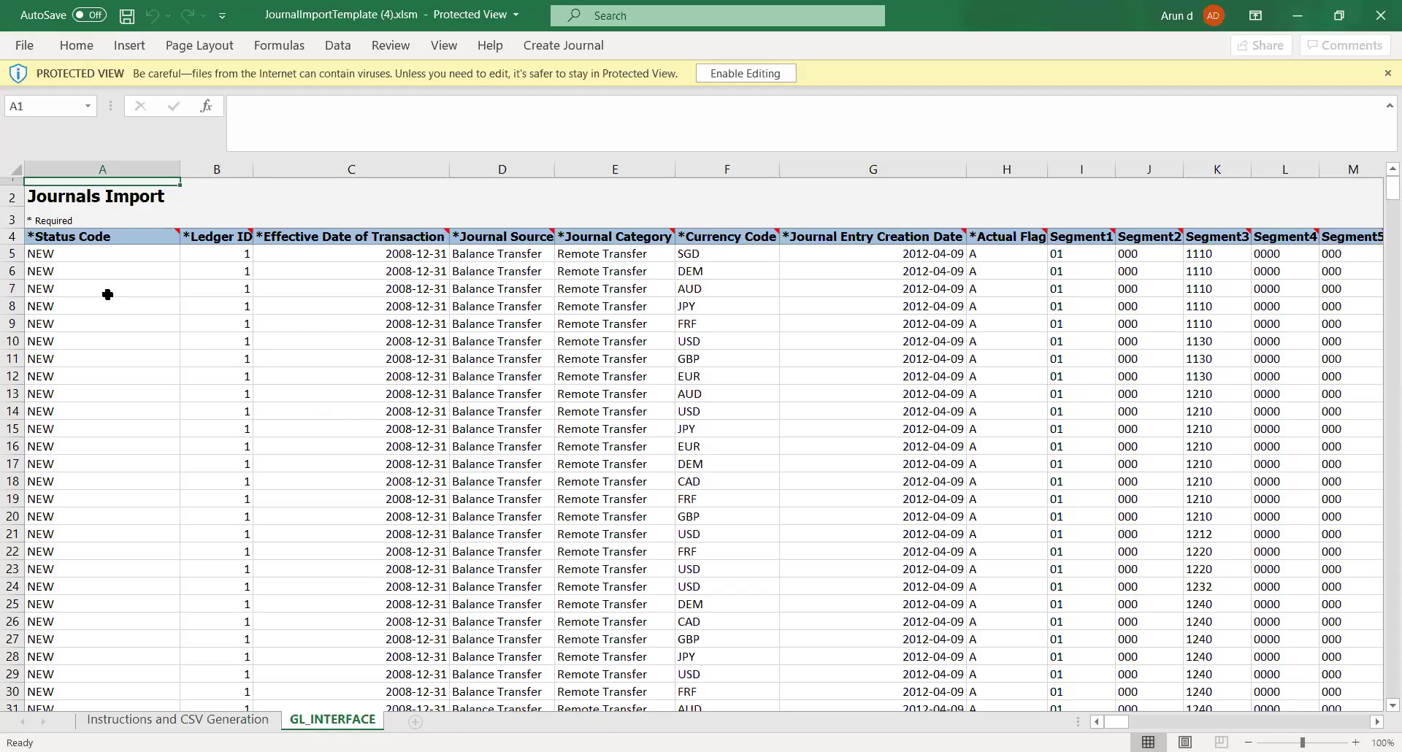
click(93, 268)
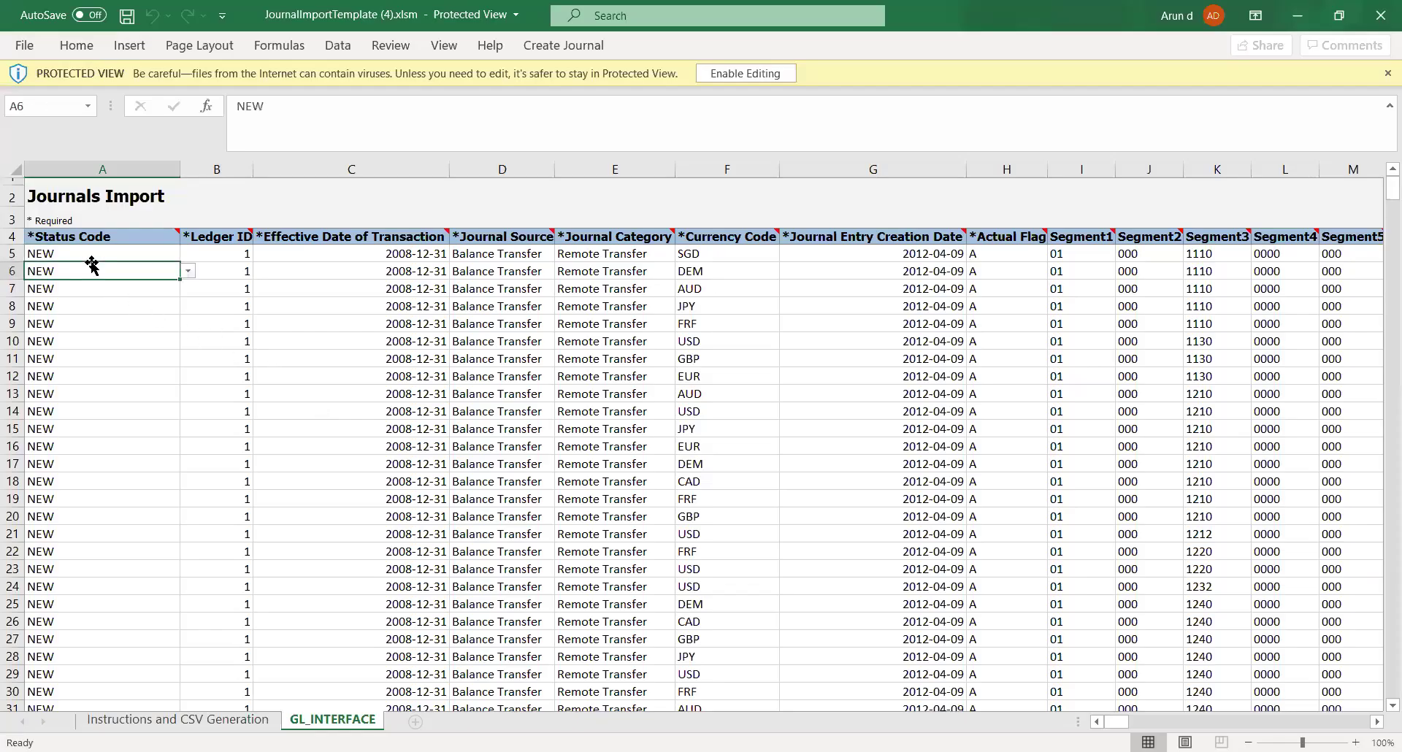
key(Down)
key(ctrl+a)
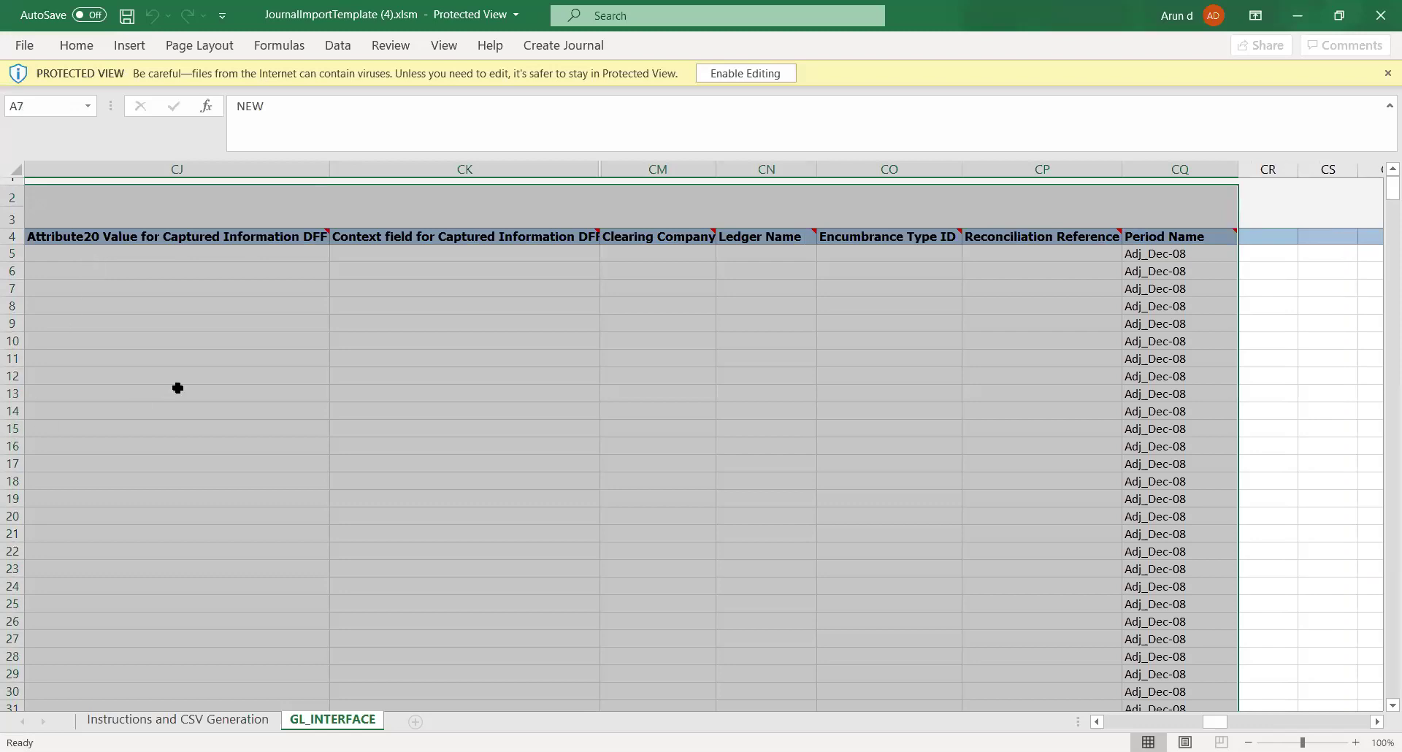
click(195, 362)
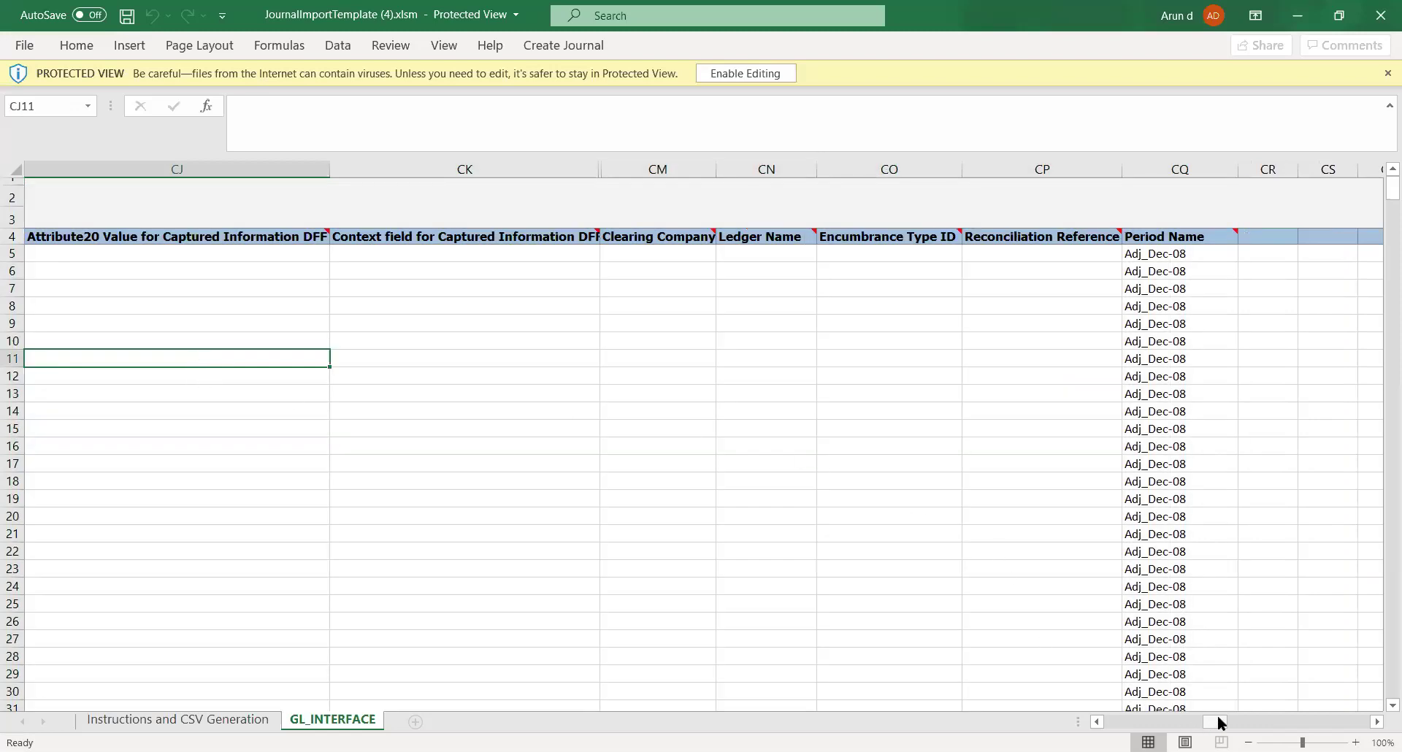
drag(1216, 719, 976, 698)
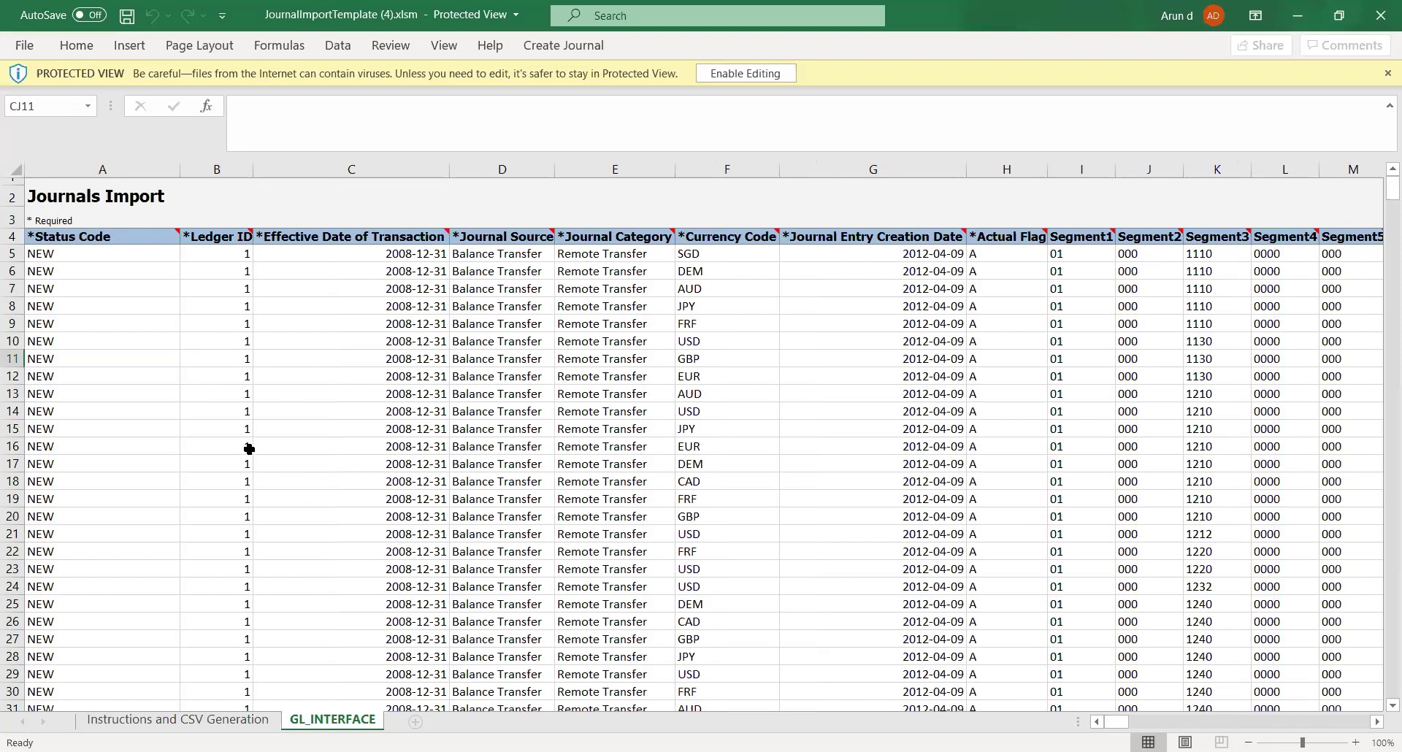
click(53, 270)
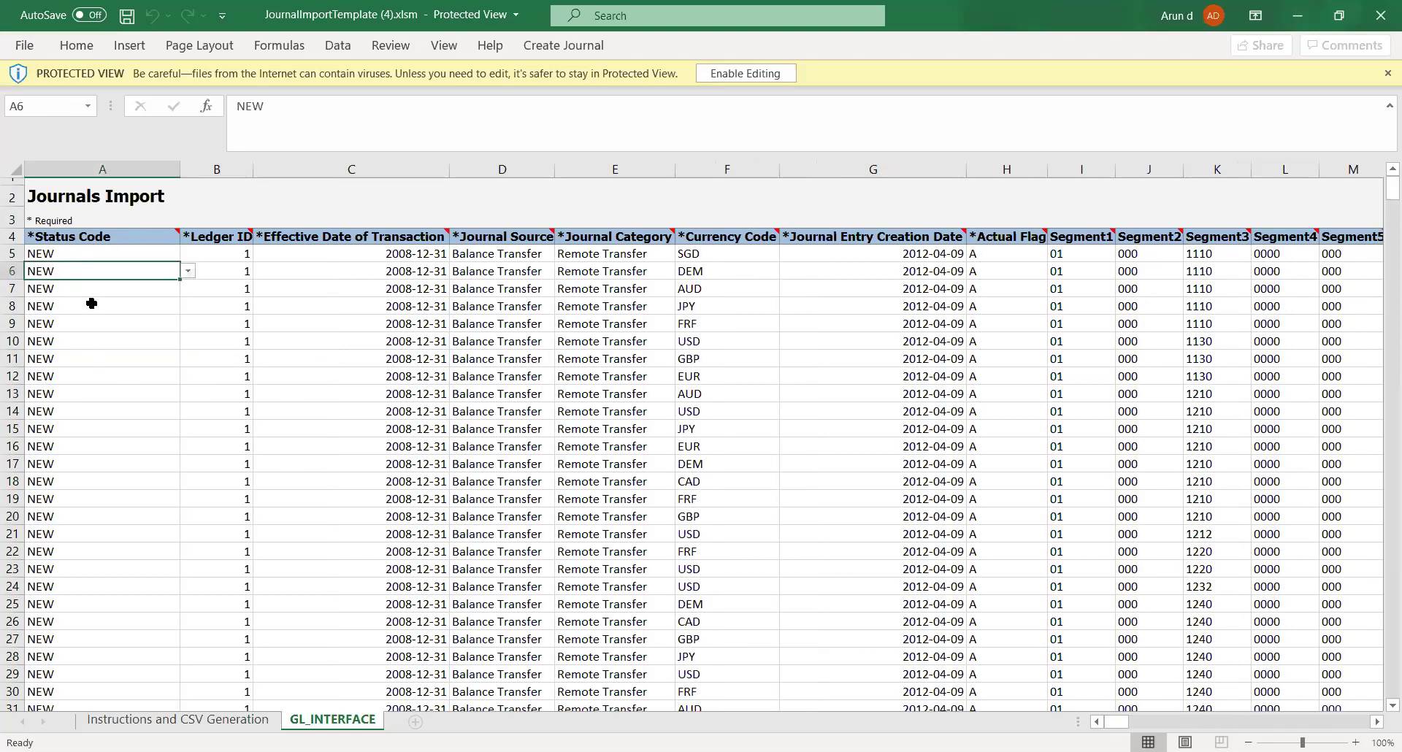
key(Up)
key(Down)
key(ctrl+a)
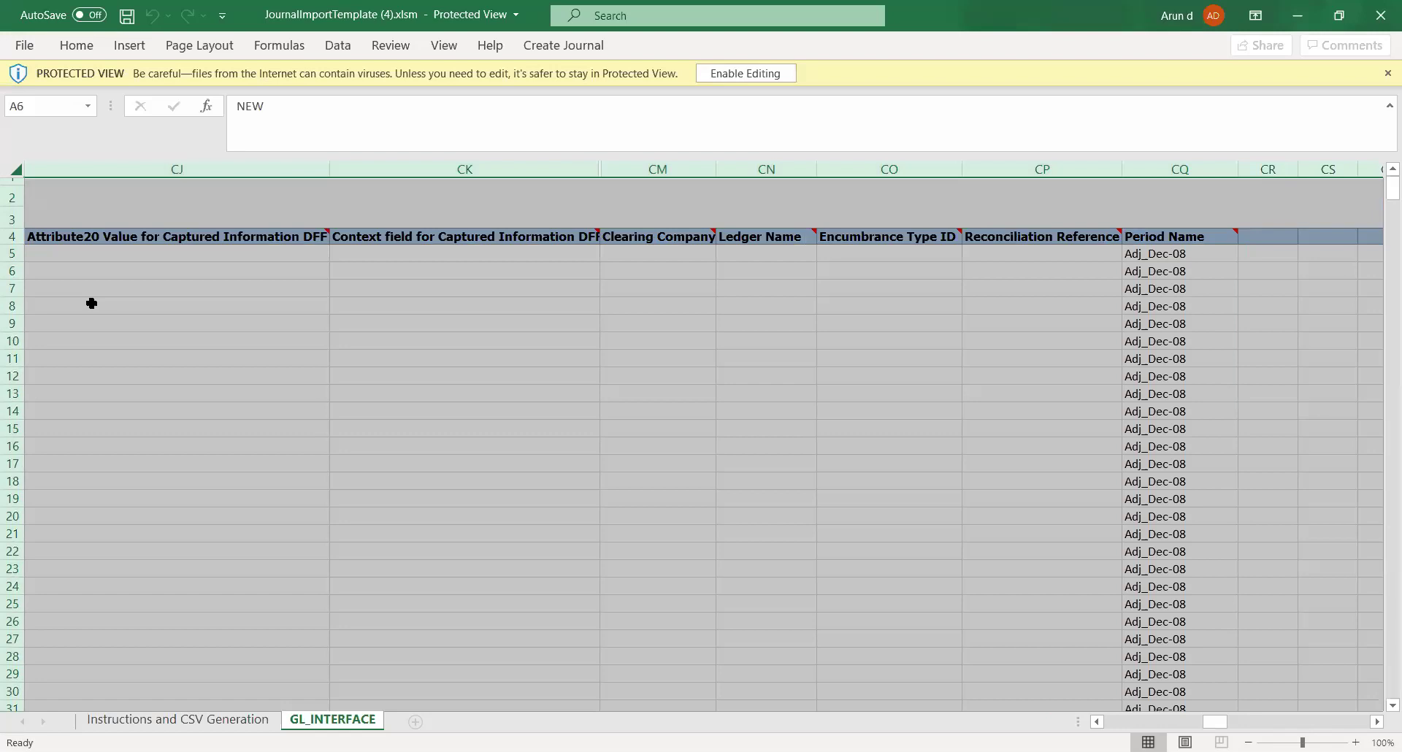
click(86, 340)
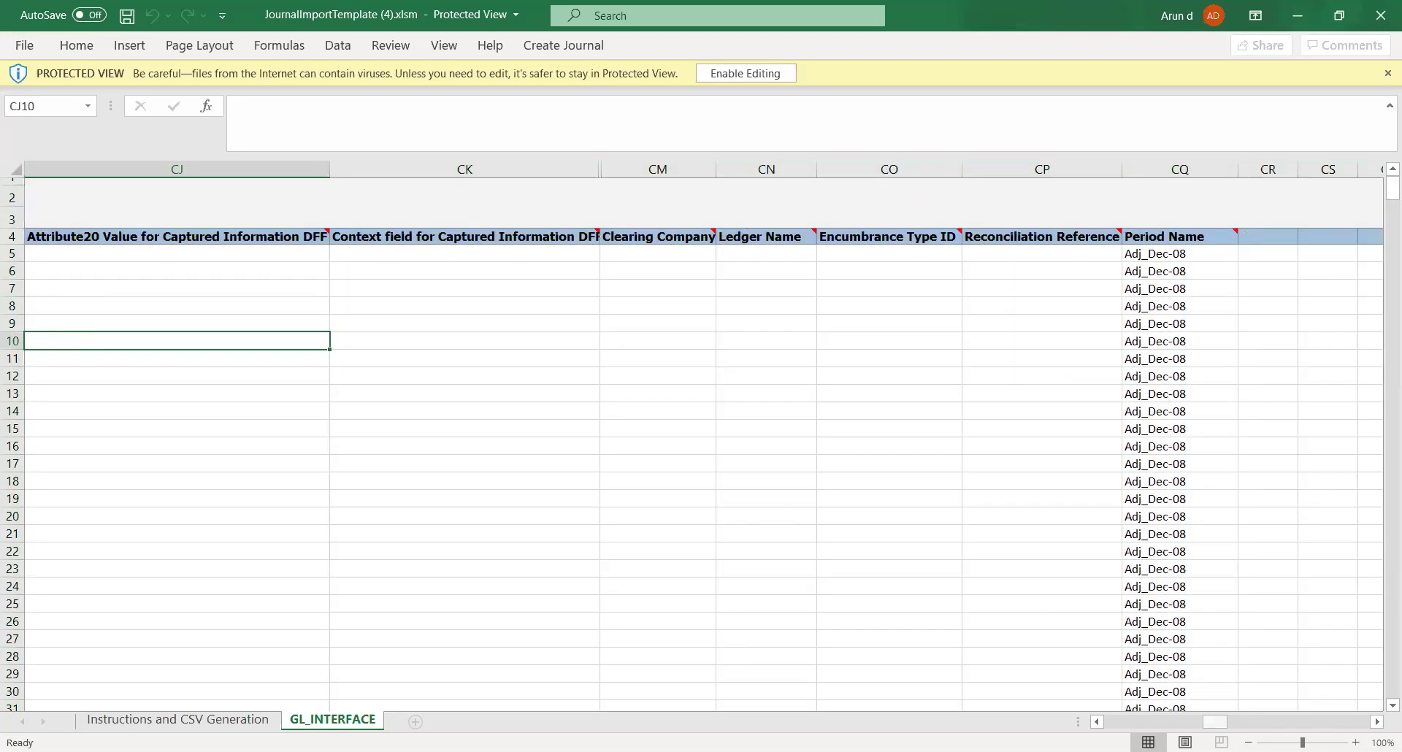
drag(1215, 722, 1116, 722)
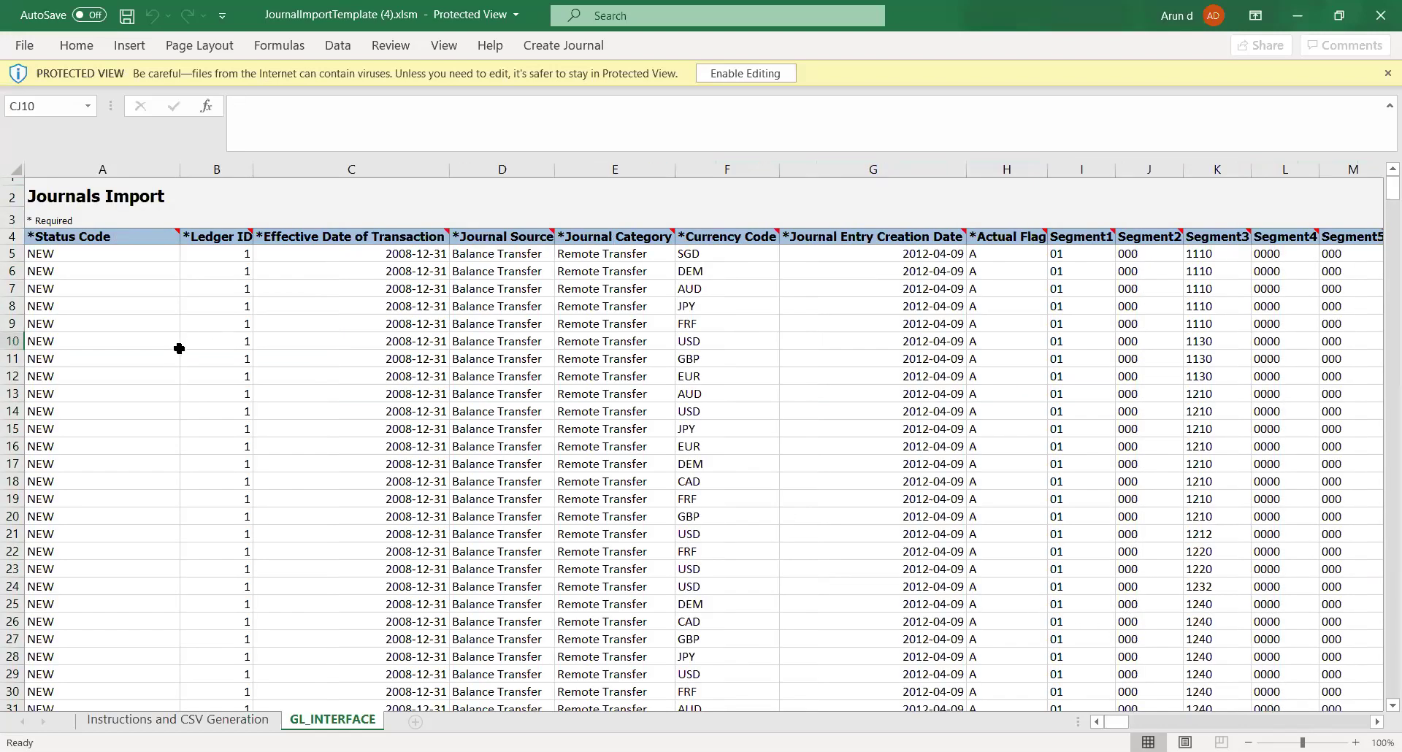
drag(43, 272, 159, 668)
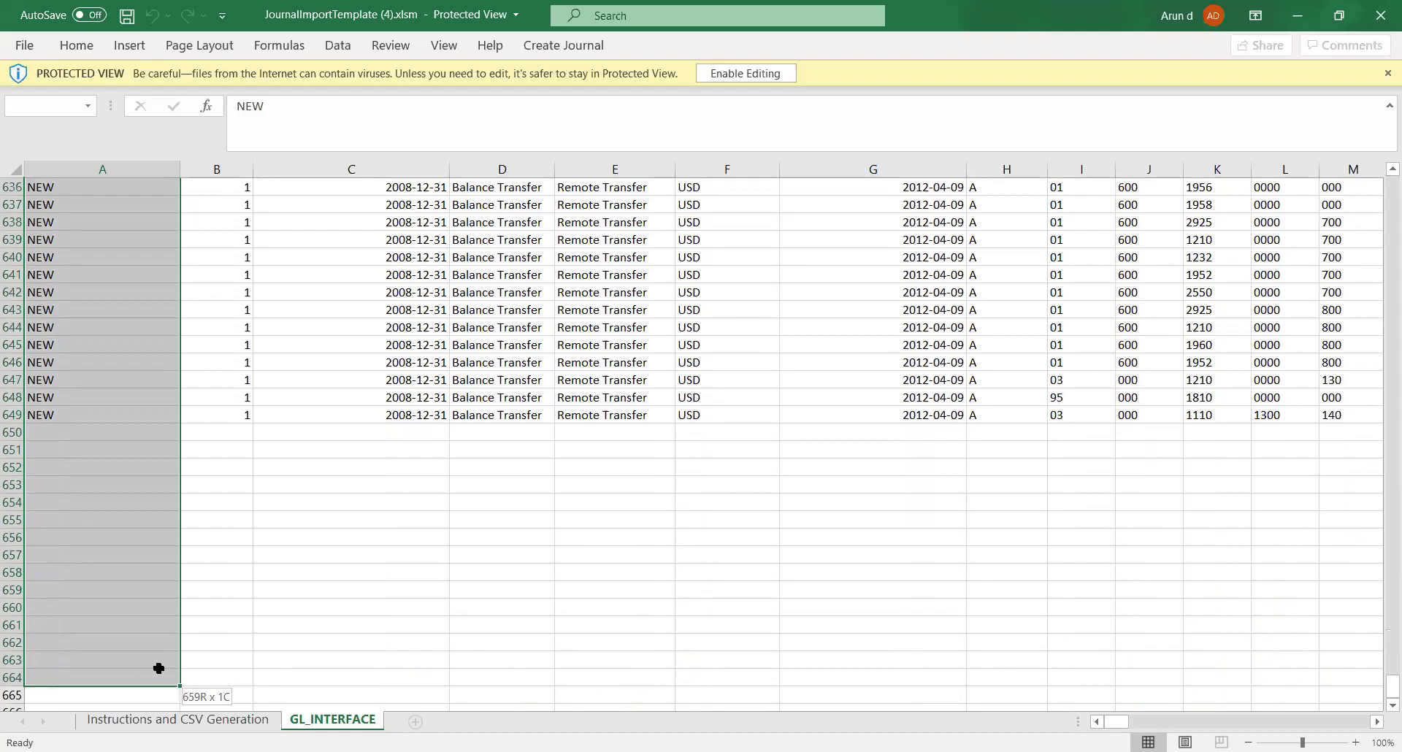
drag(158, 668, 159, 669)
key(ctrl+shift+End)
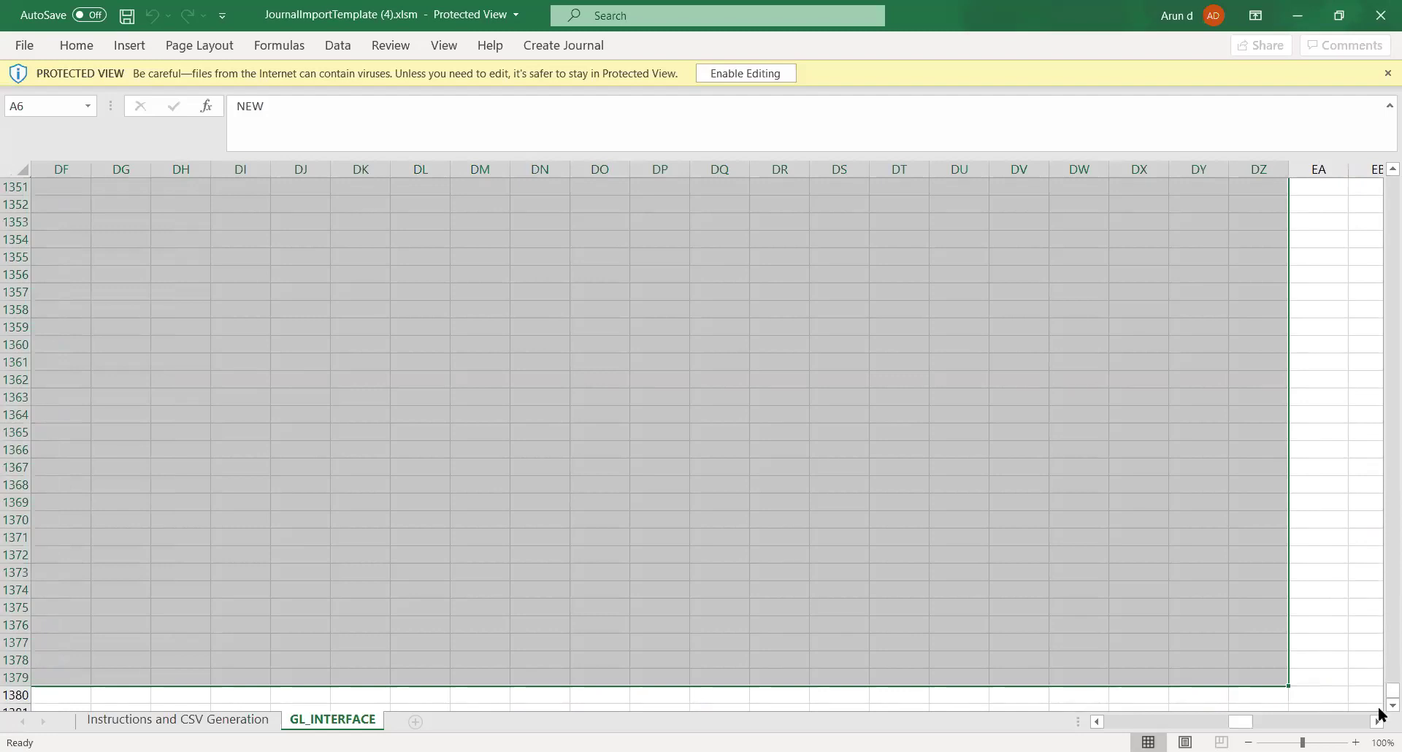
drag(1382, 694, 1378, 175)
click(678, 341)
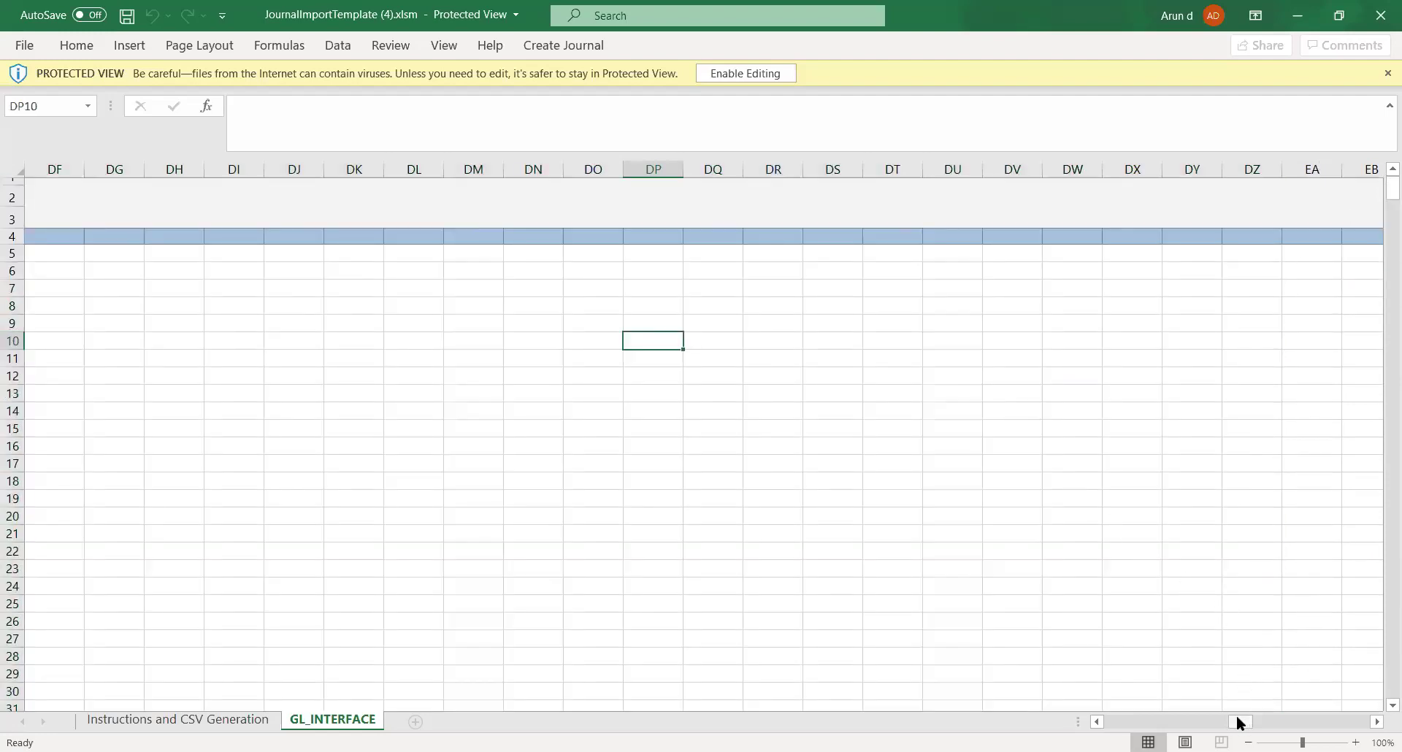
drag(1237, 721, 1117, 721)
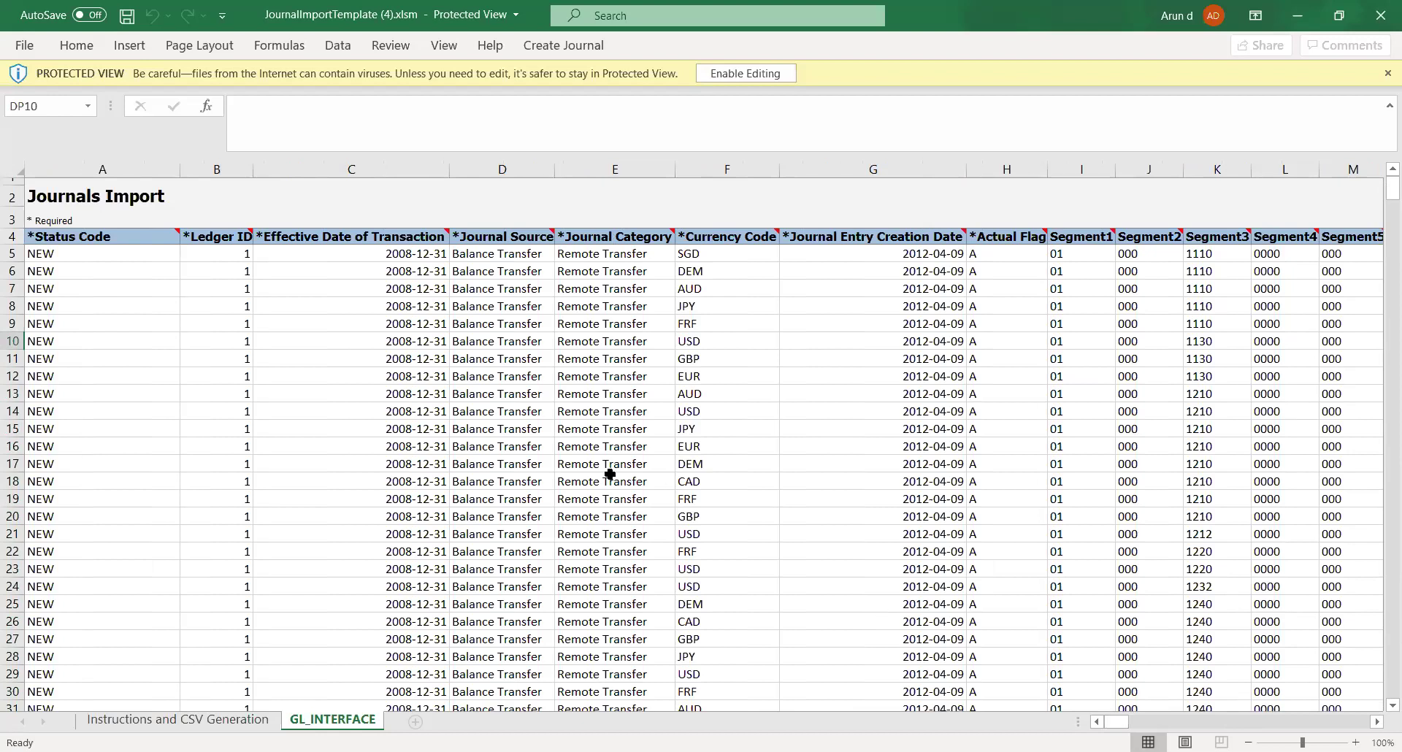
drag(33, 272, 95, 394)
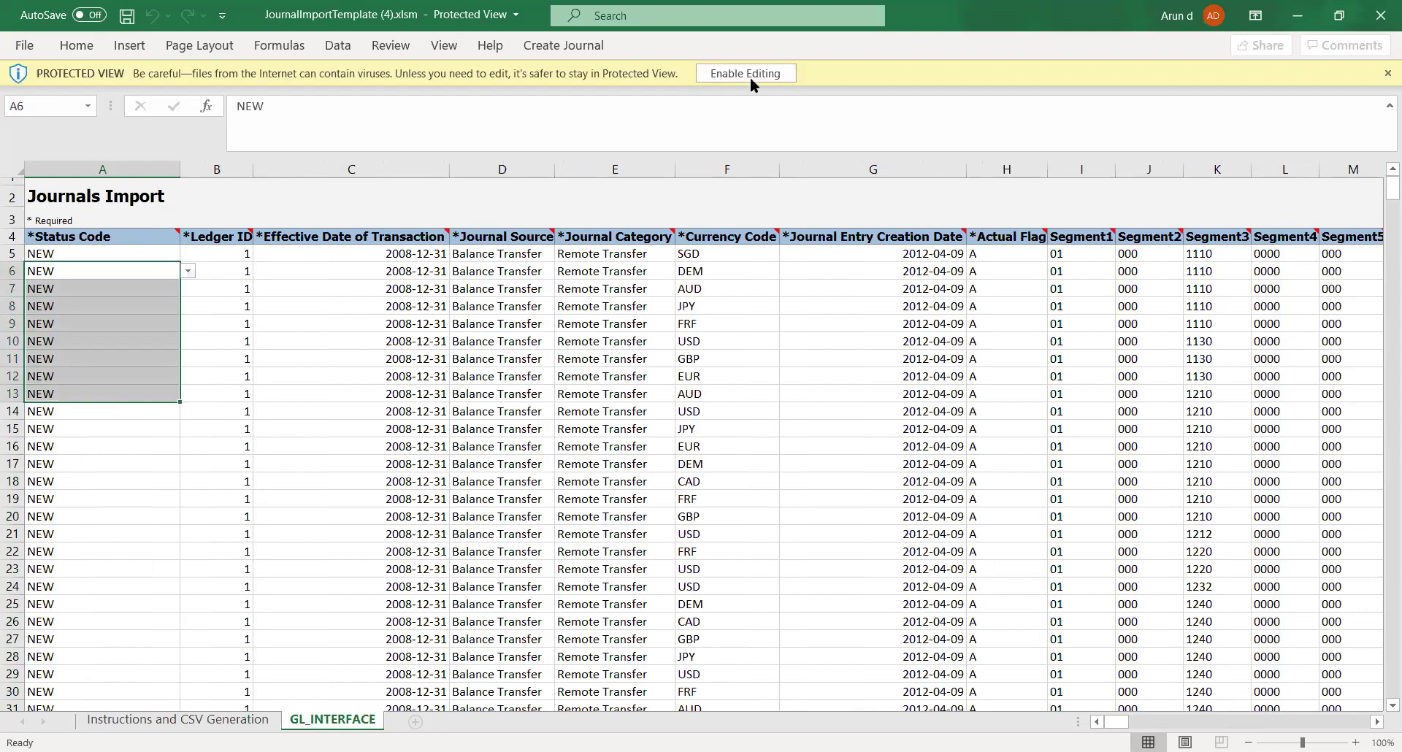
- Enable editing and the disabled active content in the journal import template workbook
click(727, 75)
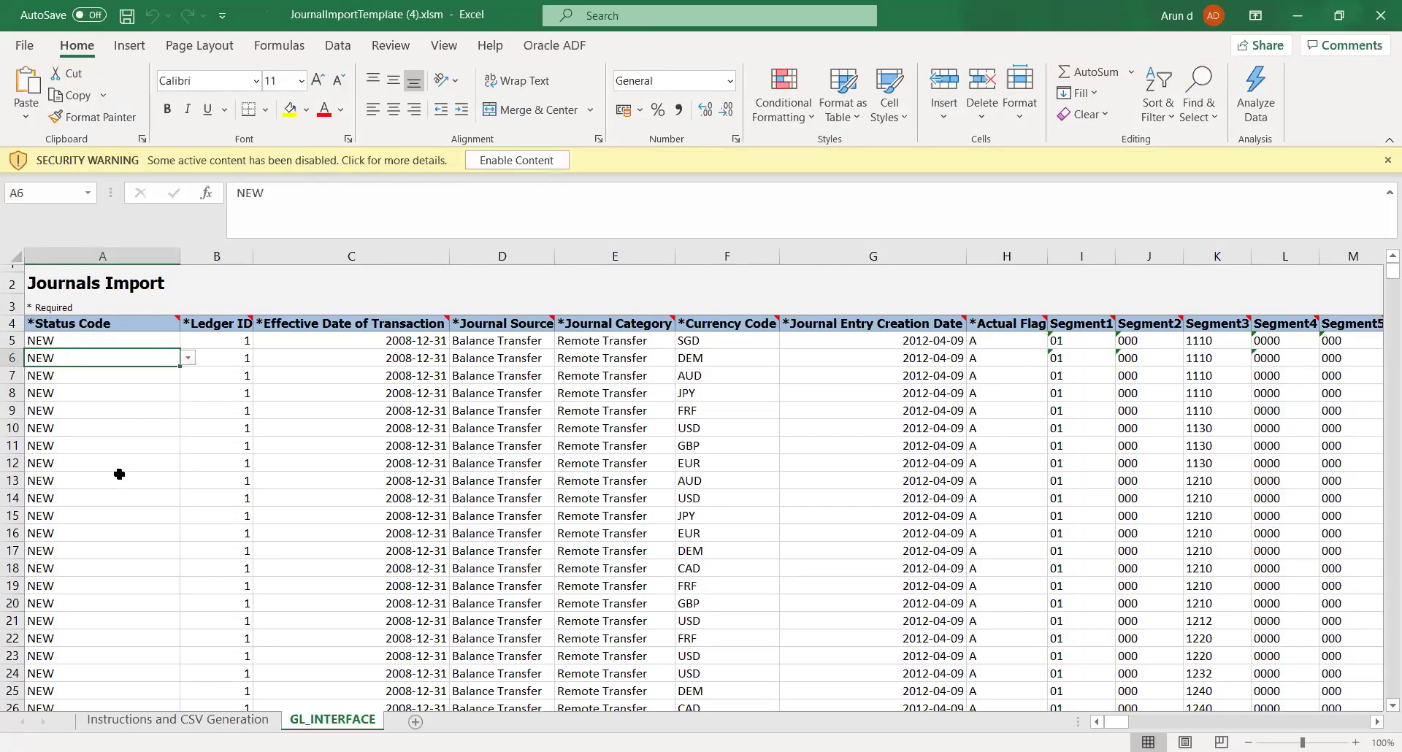
click(125, 476)
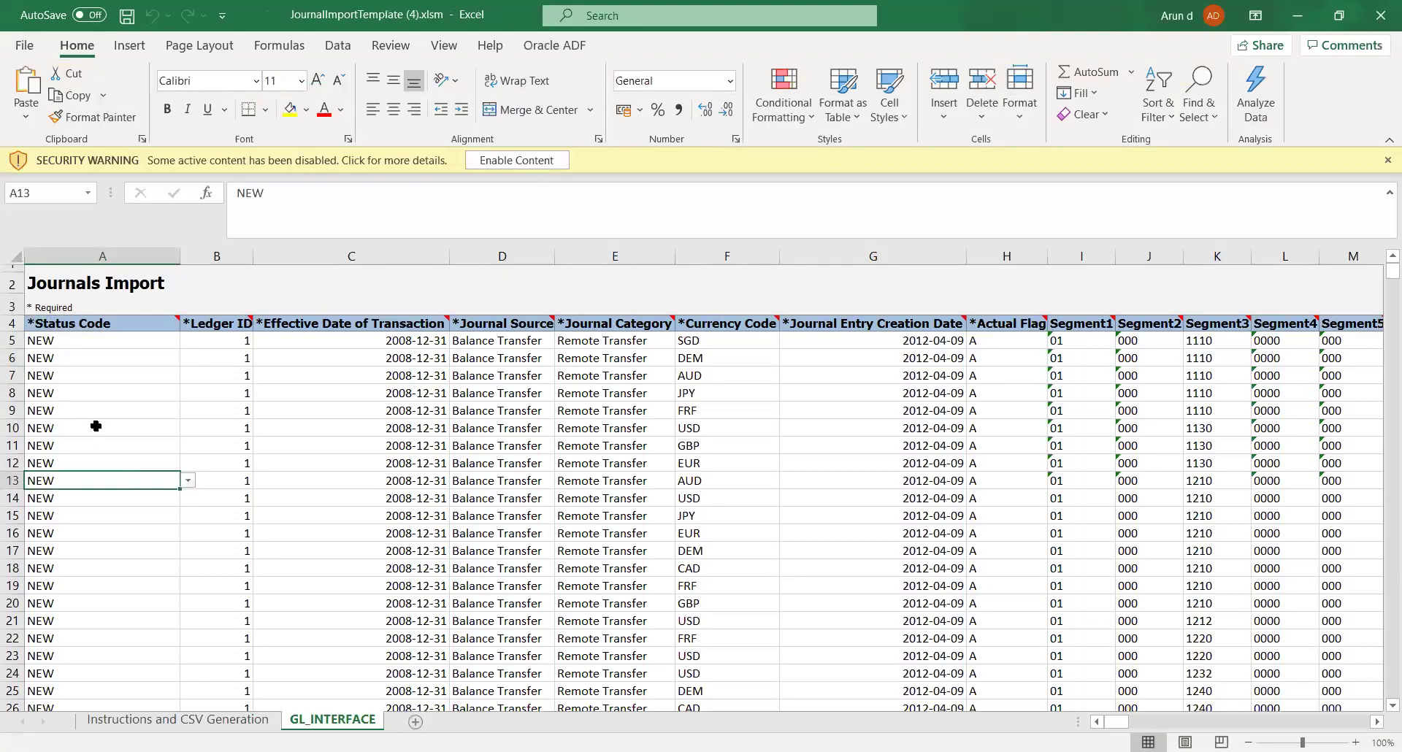
click(511, 160)
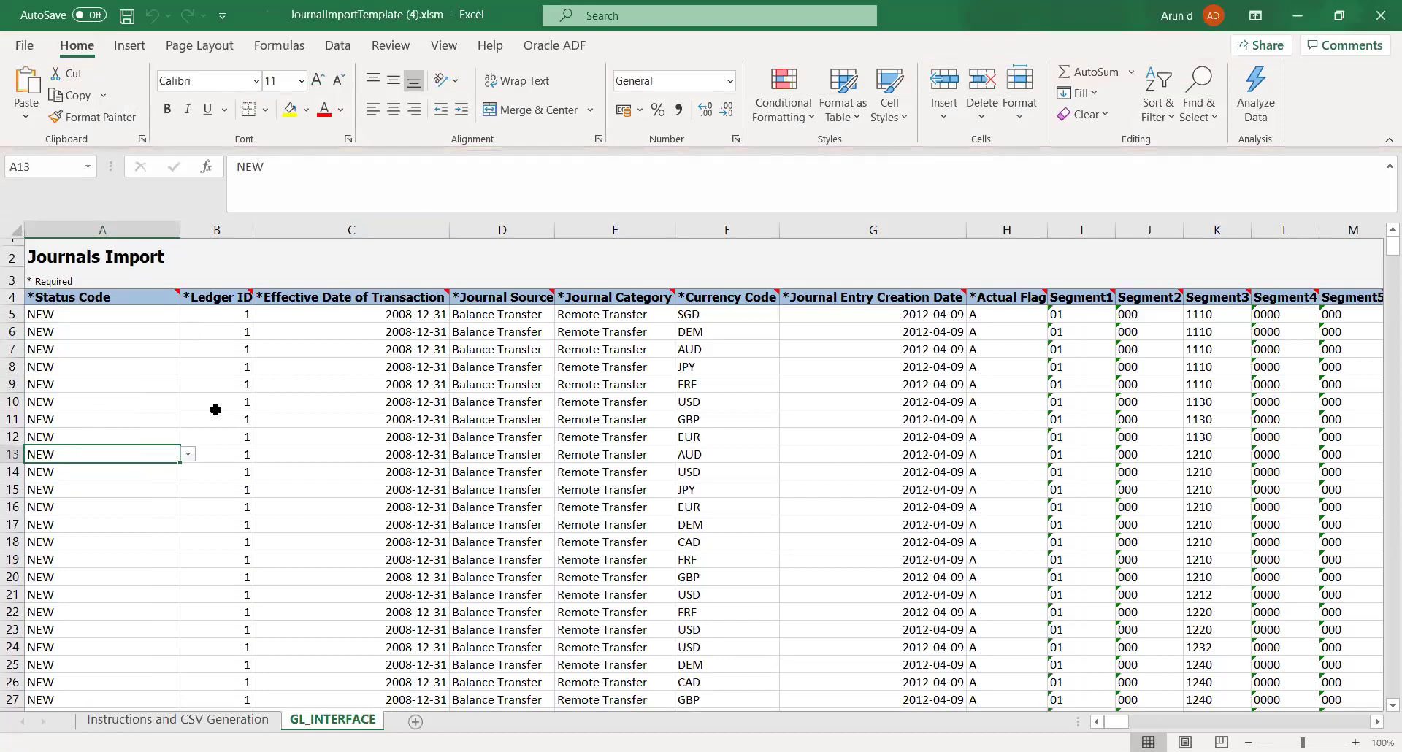
- Clear all sample journal data from row 6 down on the GL_INTERFACE sheet, keeping row 5 as the example
click(115, 354)
drag(51, 331, 123, 651)
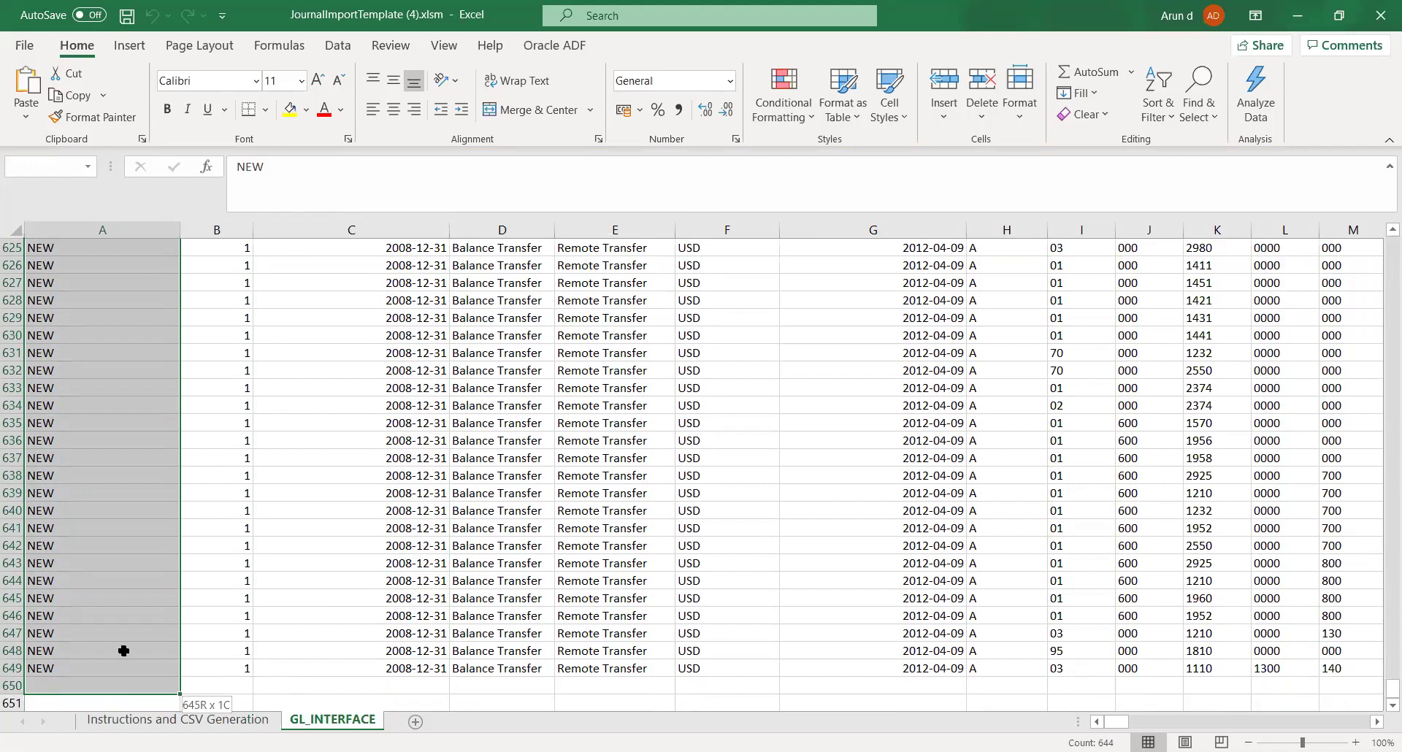
drag(124, 651, 1384, 455)
key(Delete)
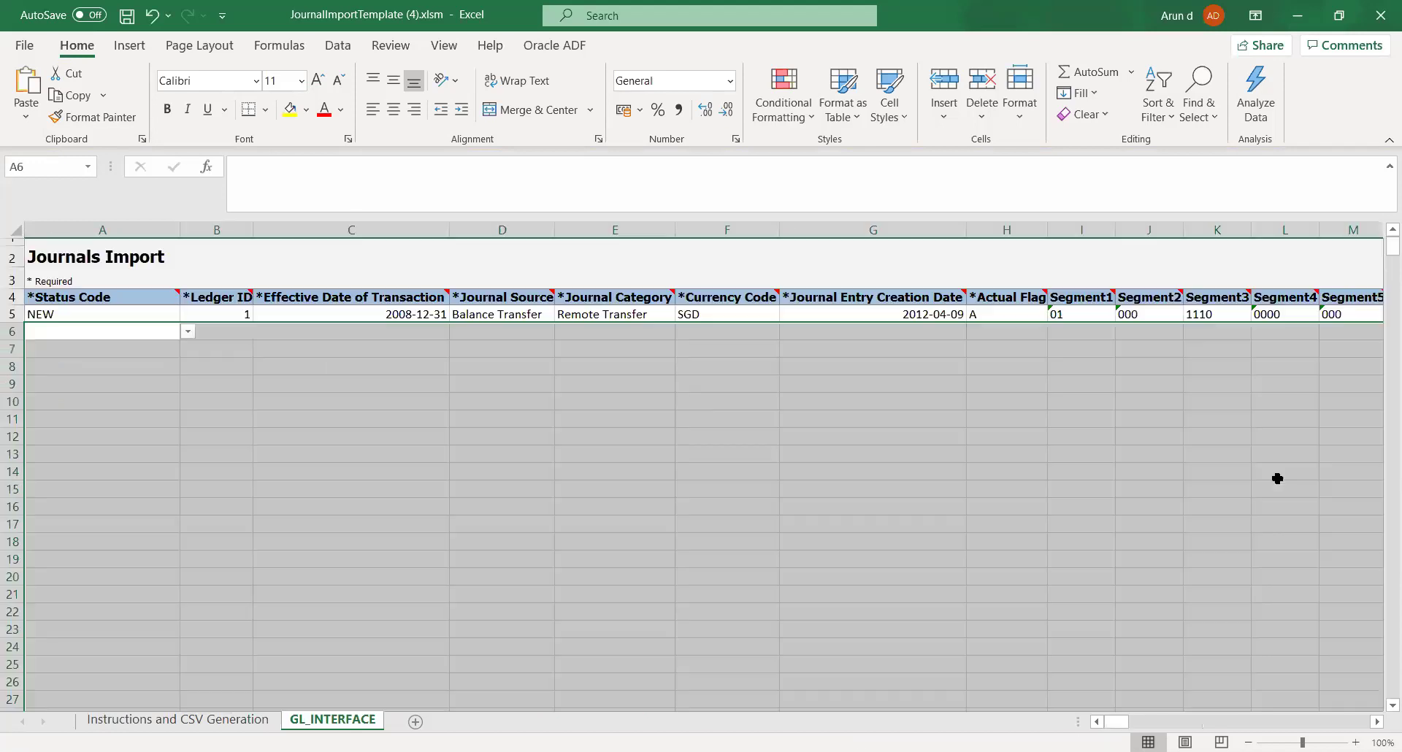
click(176, 426)
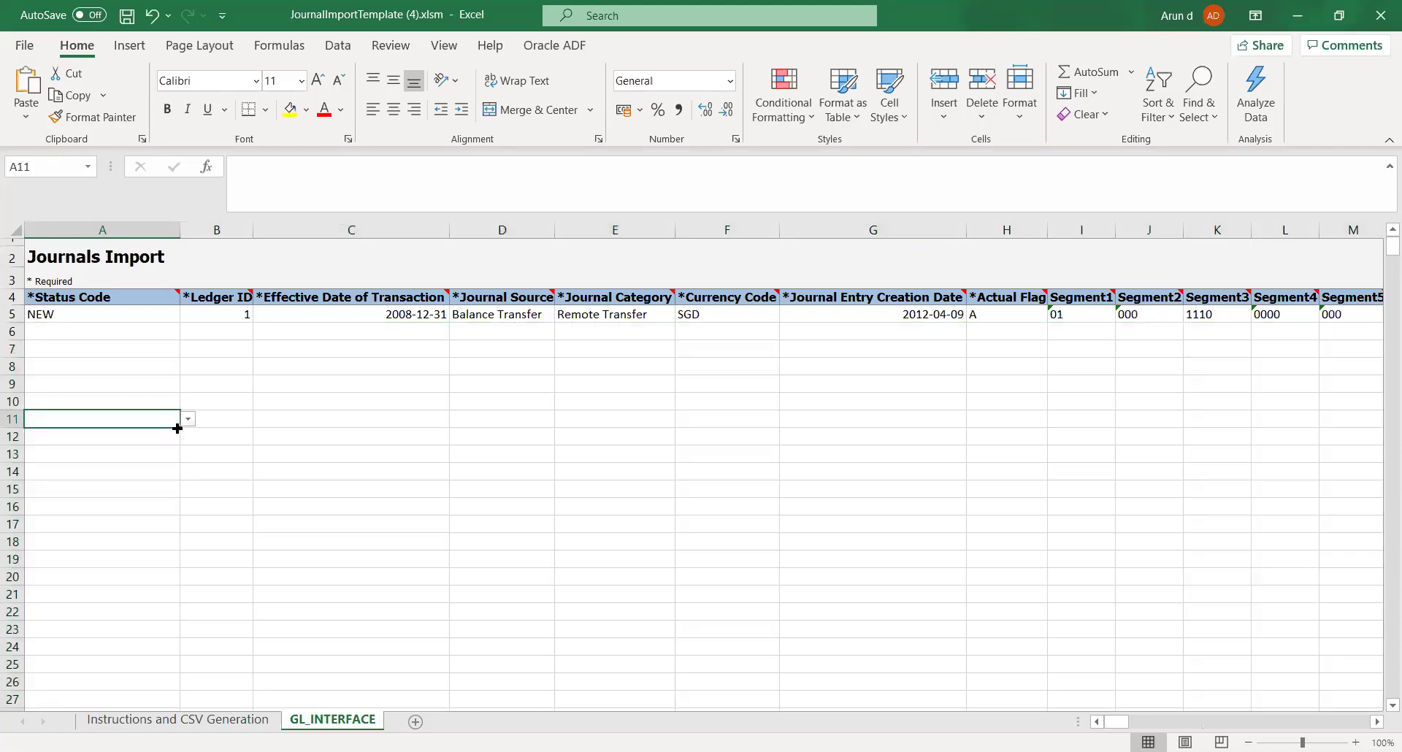
- Check the allowed Status Code values in row 5 of the GL_INTERFACE sheet and select the row's Ledger ID cell
click(64, 313)
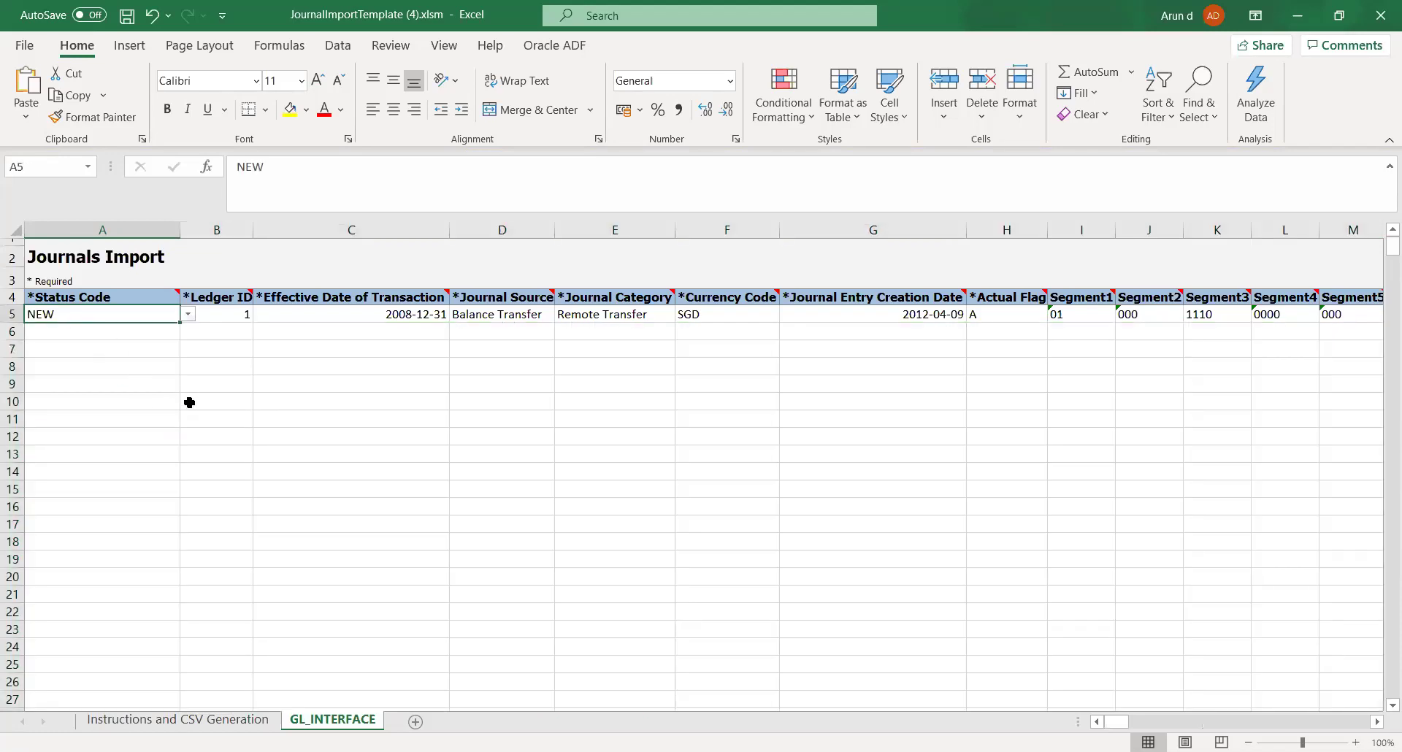
click(225, 367)
click(162, 314)
click(188, 318)
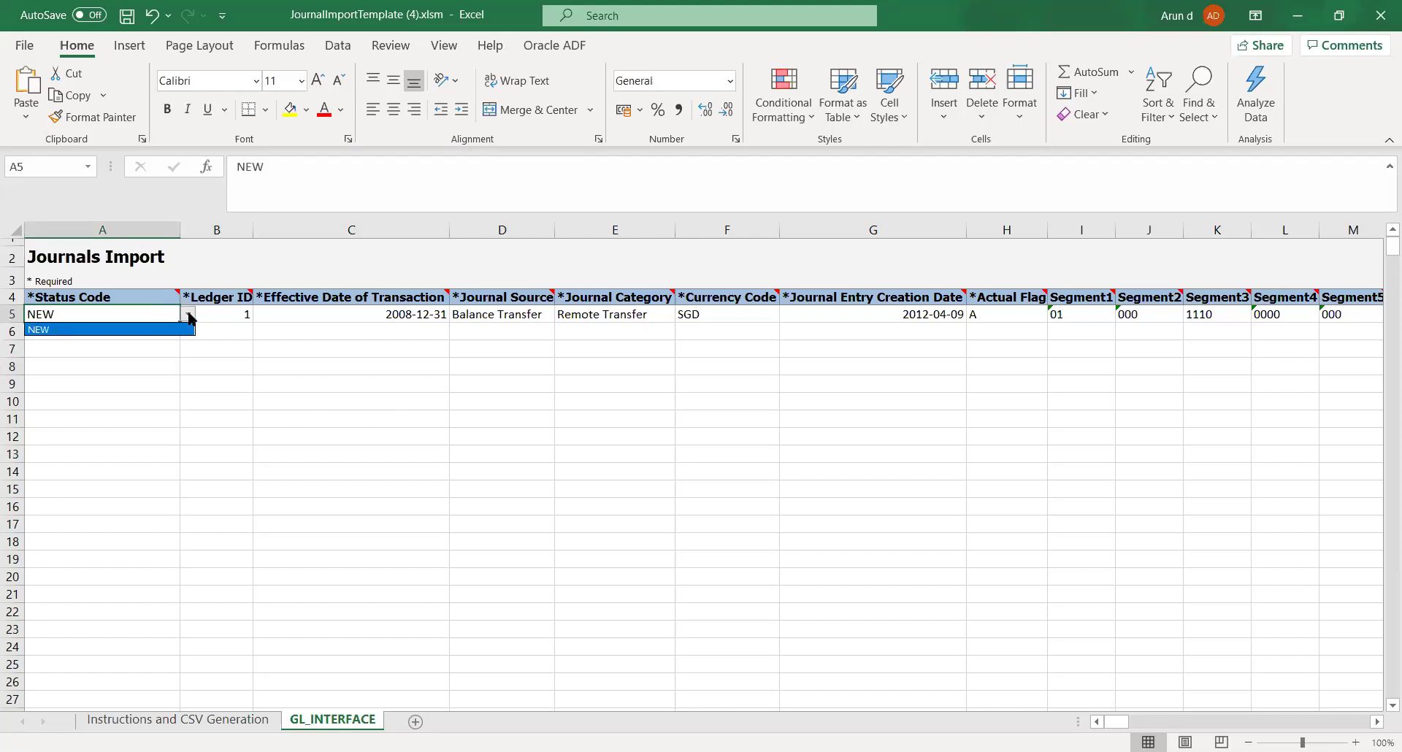
click(236, 363)
click(234, 318)
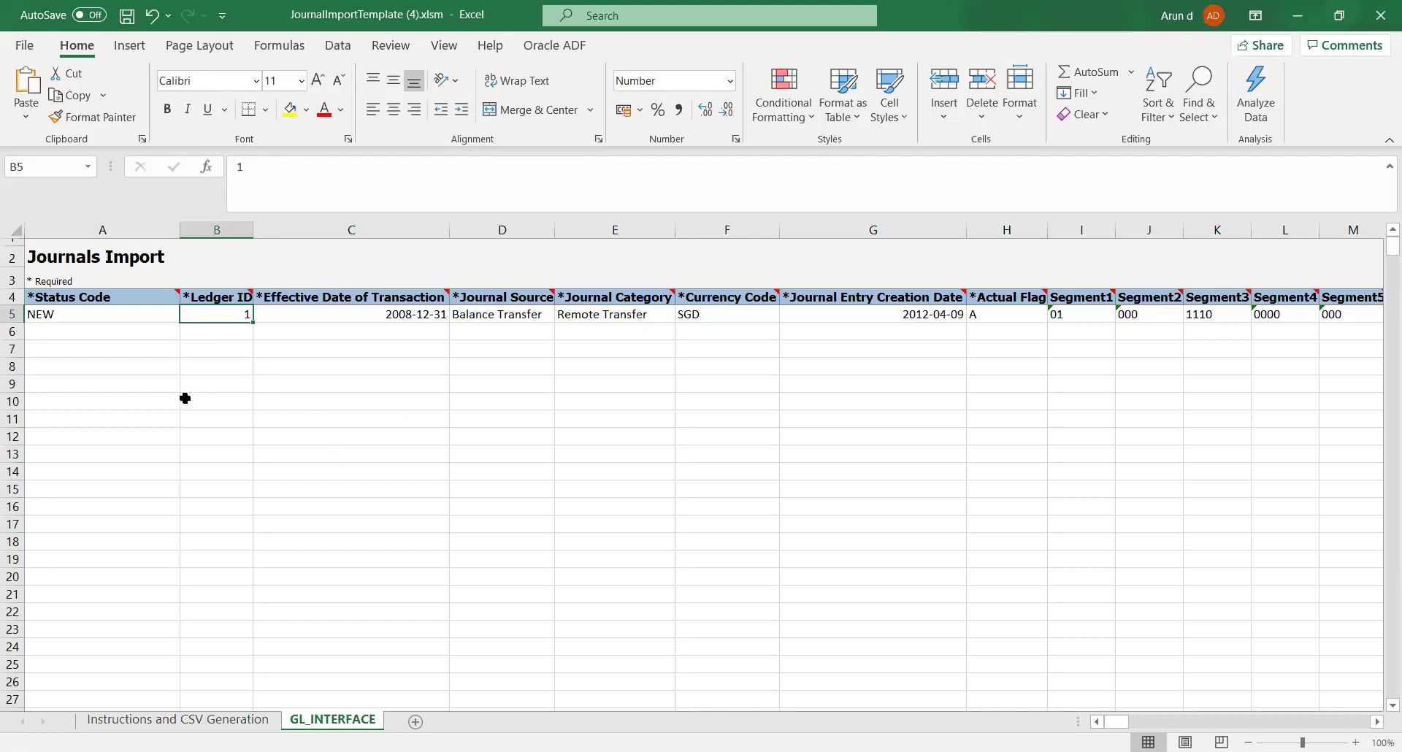
click(229, 344)
click(216, 315)
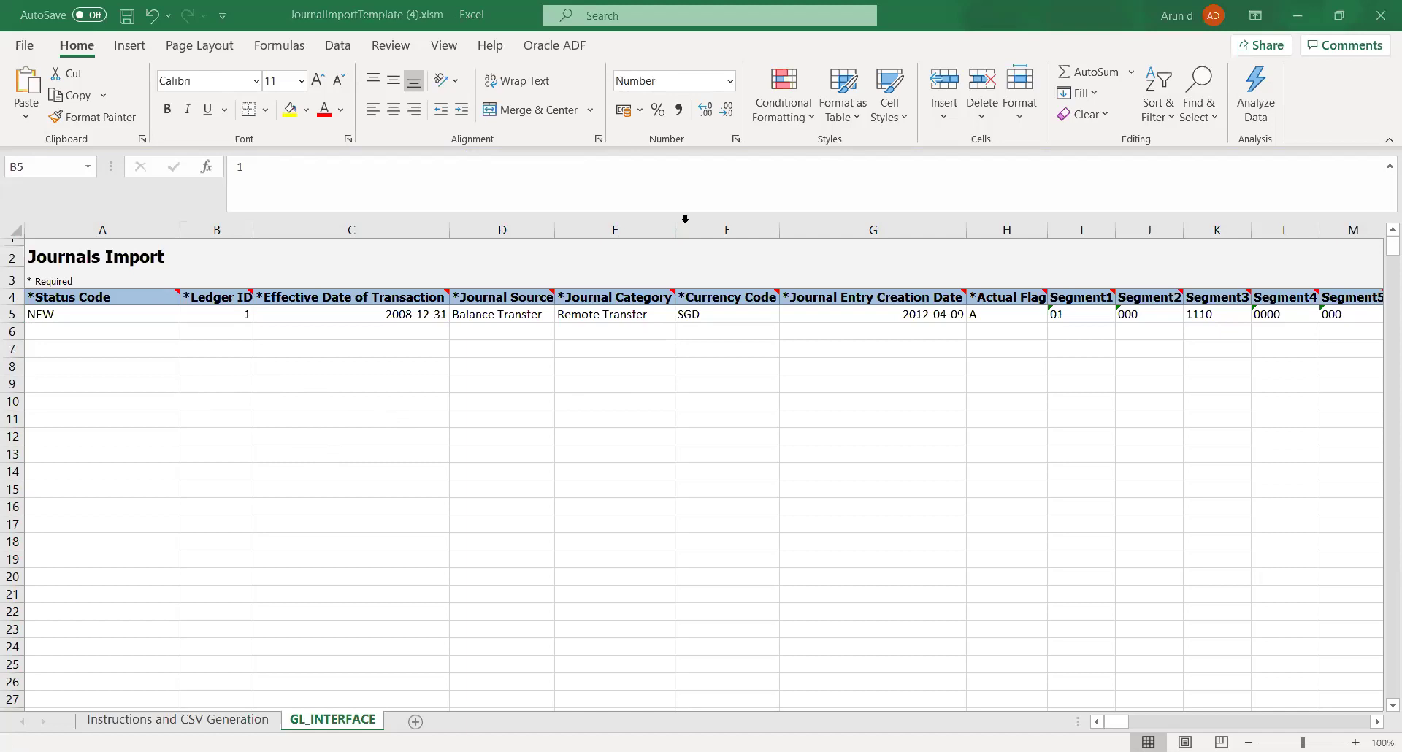
- Switch to Oracle Applications in the browser and open the TATA PROJECT implementation project from Setup and Maintenance
key(alt+Tab)
click(98, 13)
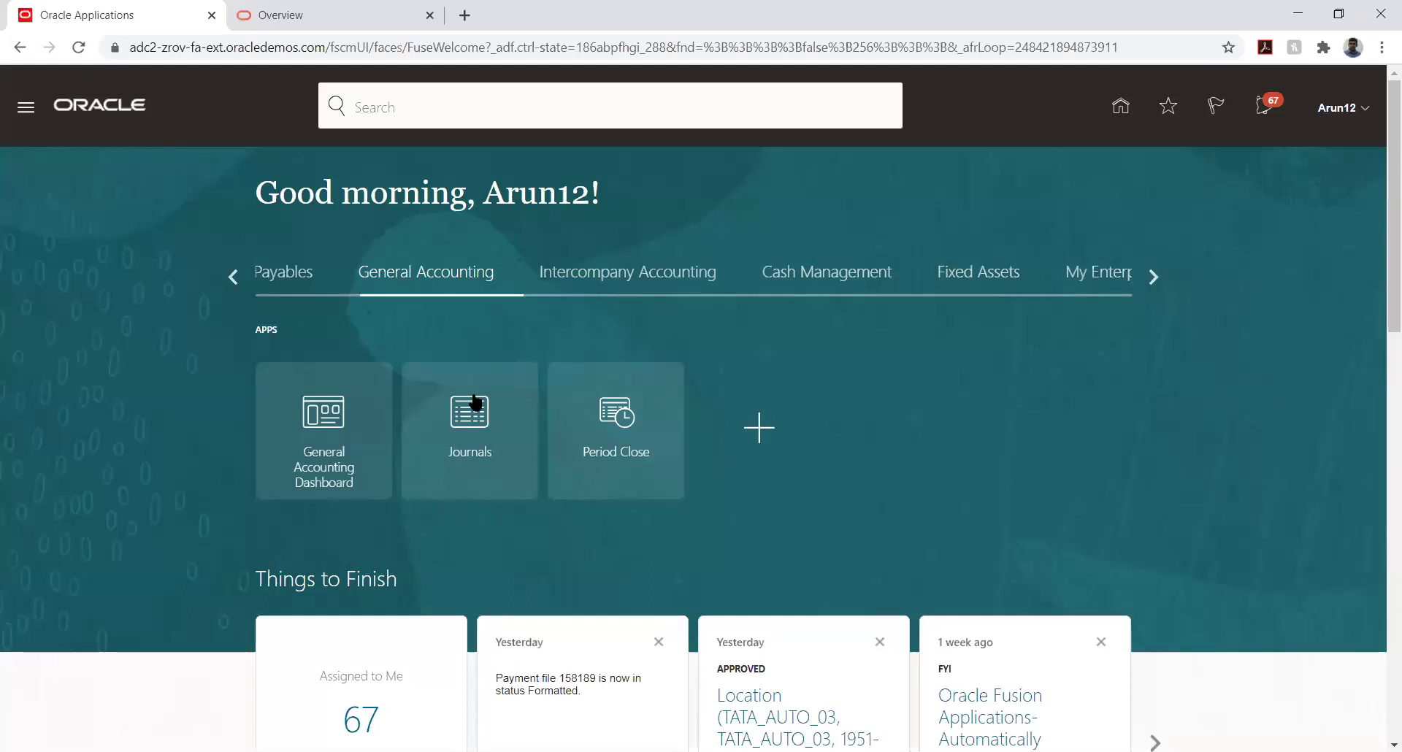
click(1361, 108)
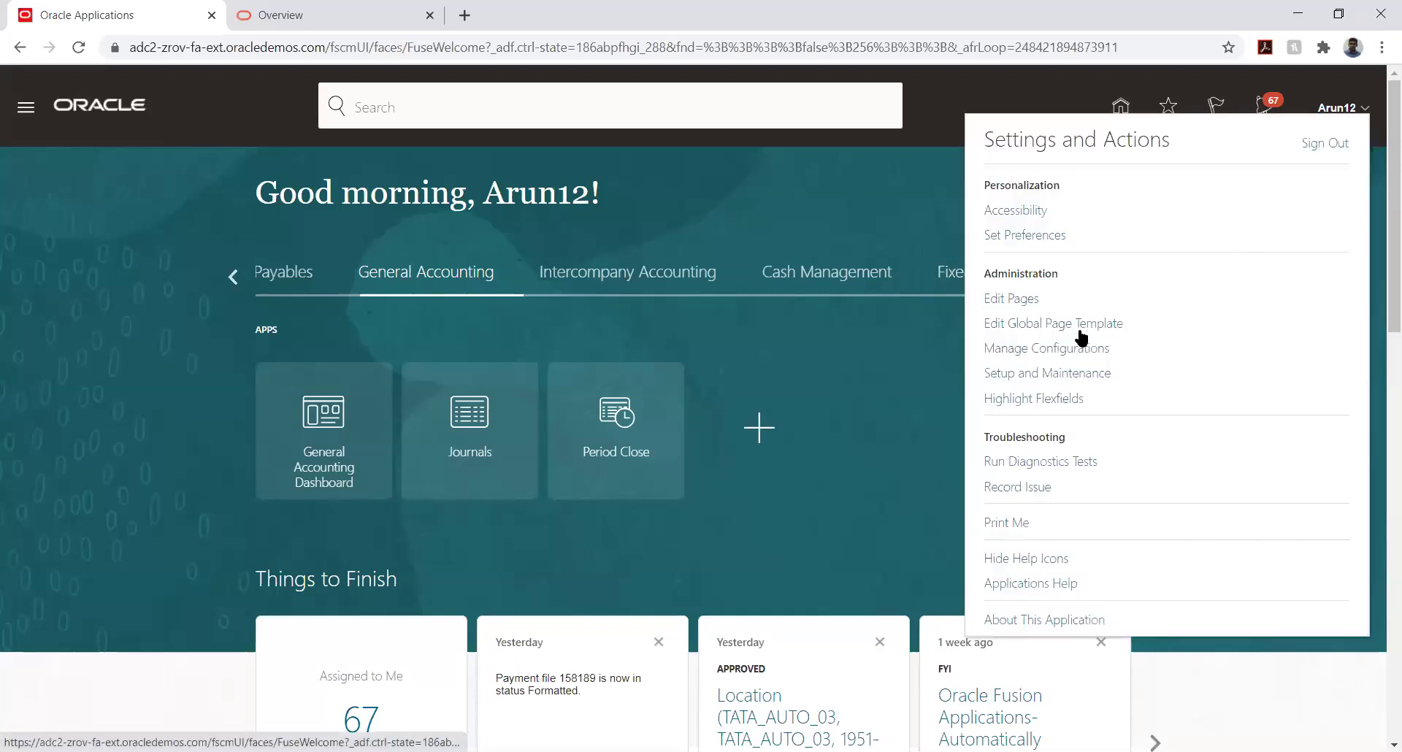
click(1048, 373)
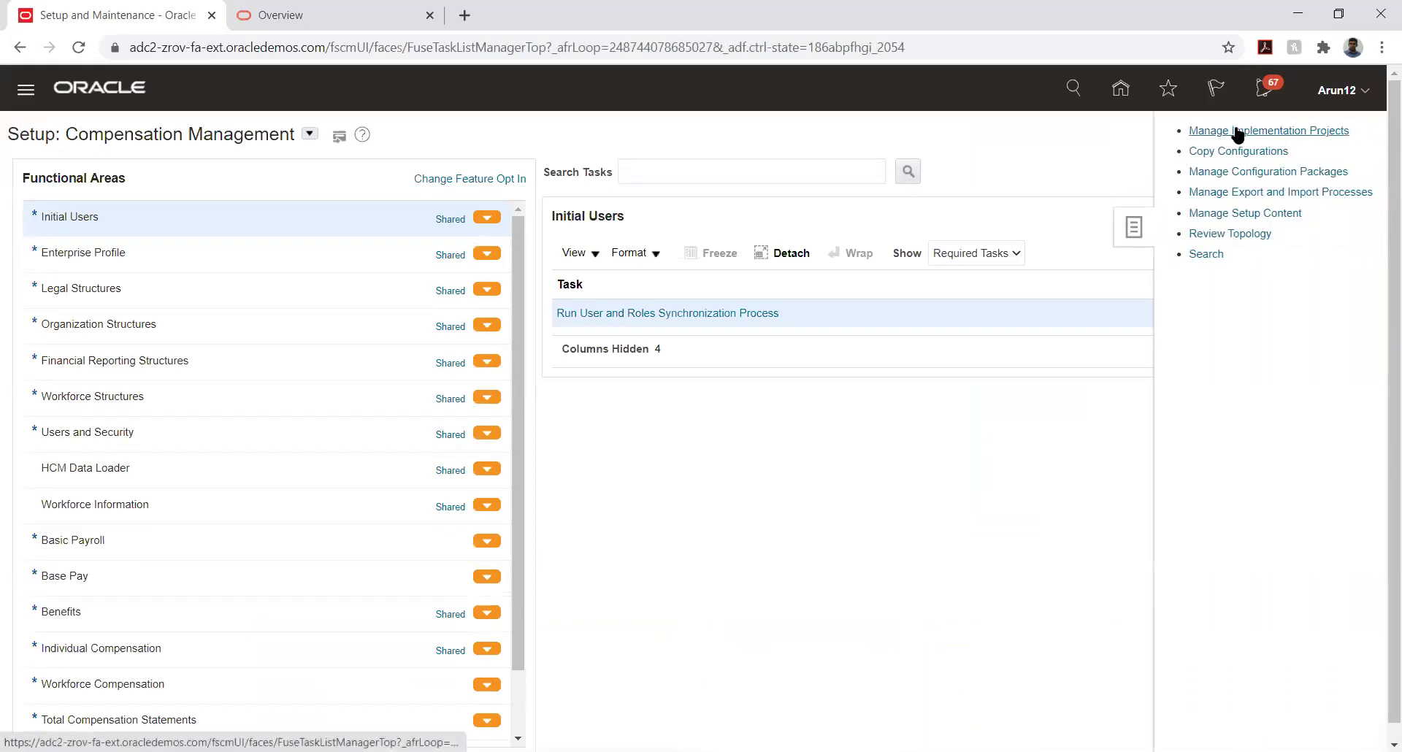
click(1183, 132)
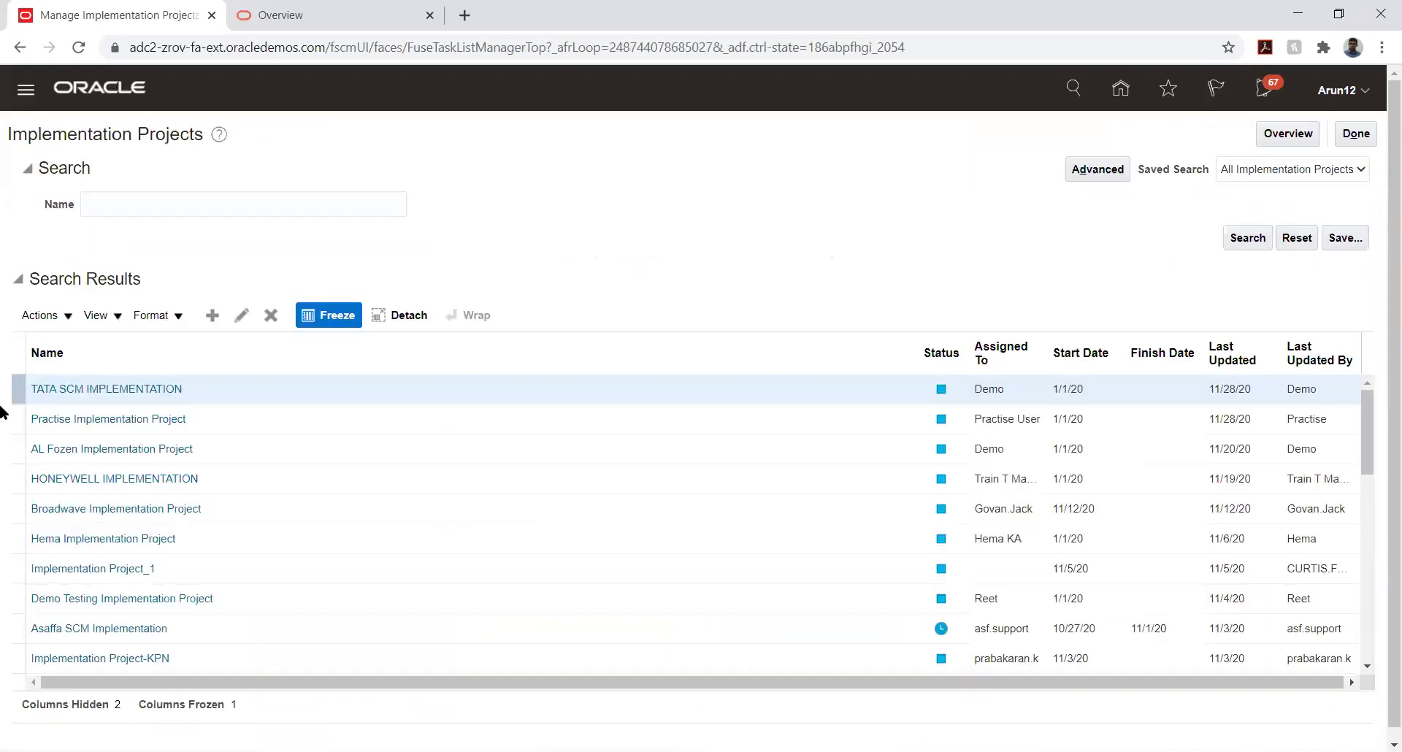
scroll(132, 539, down, 2)
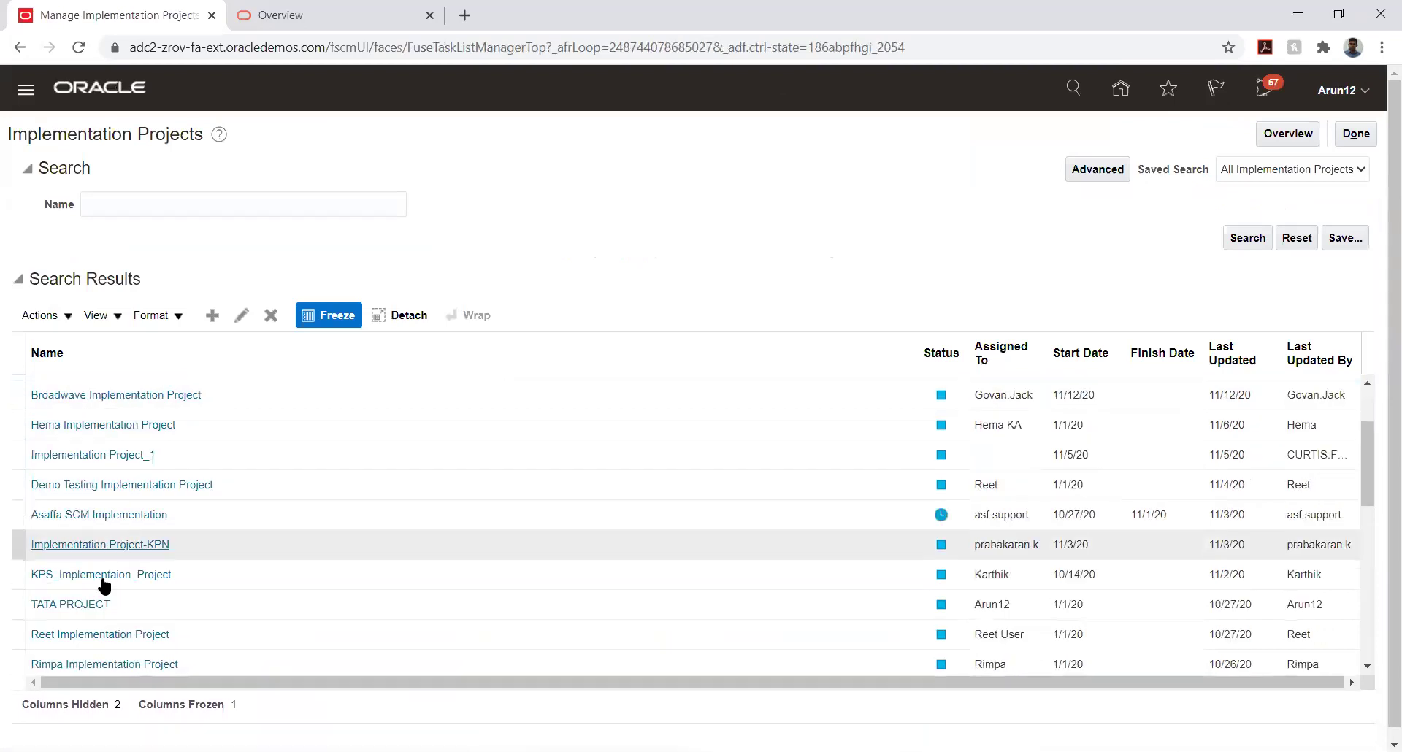
click(88, 606)
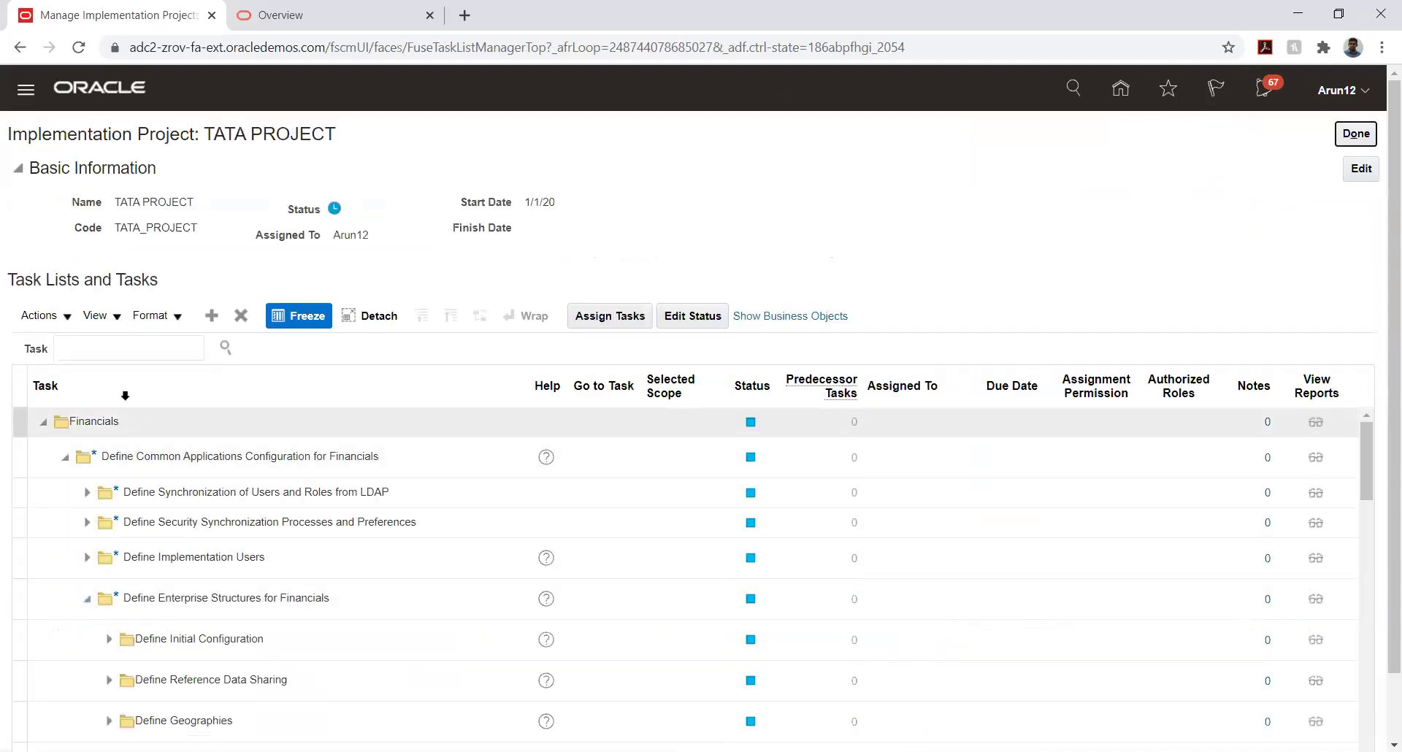
- Open the Manage Primary Ledgers task under Define Ledgers, Define Accounting Configurations in the project's task list
scroll(238, 581, down, 2)
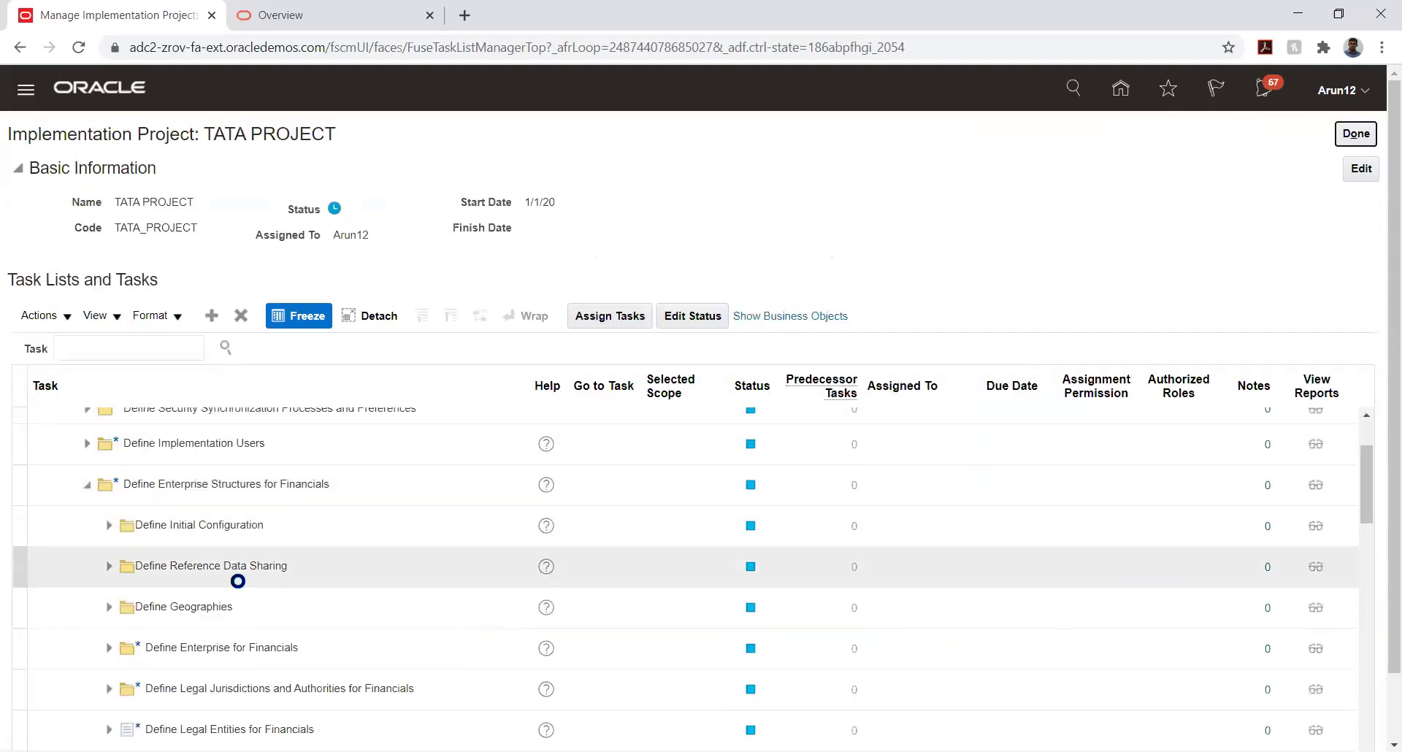
scroll(234, 581, up, 2)
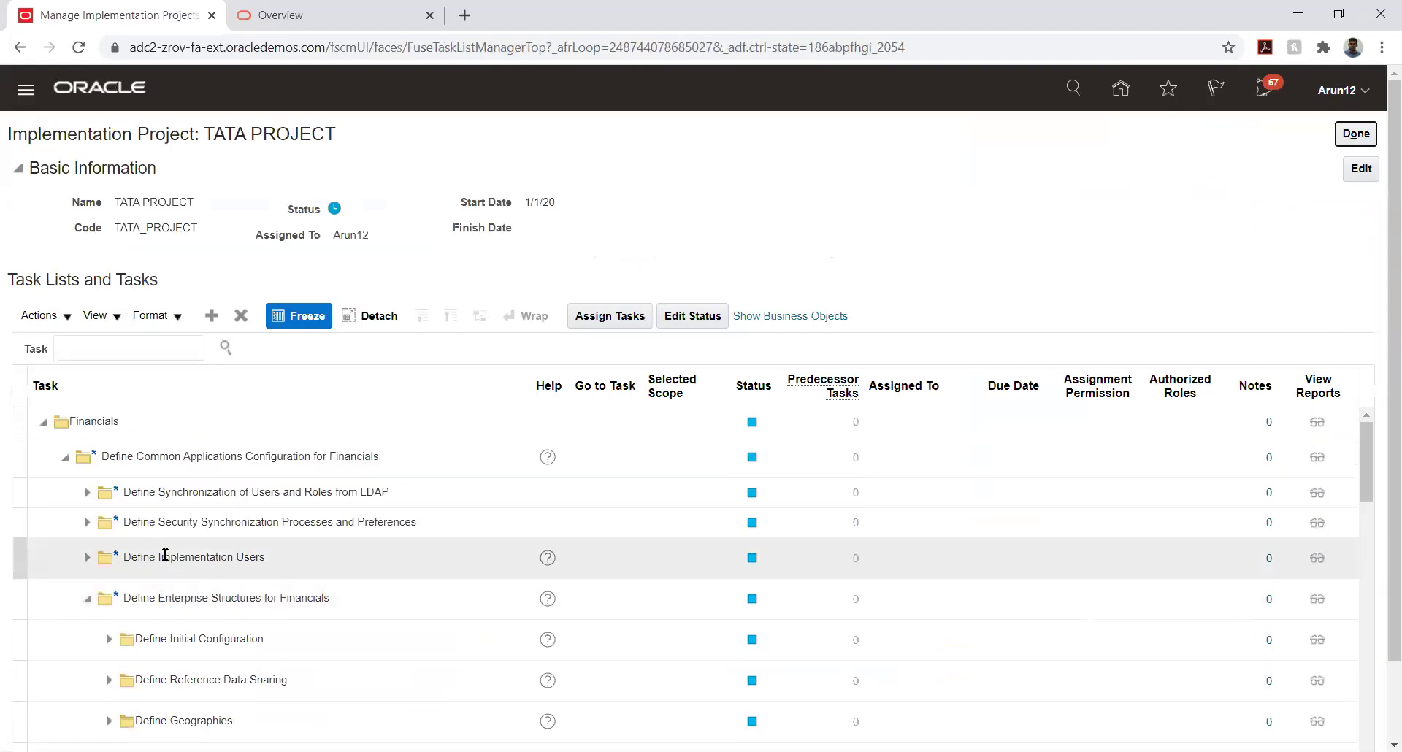
scroll(166, 554, down, 5)
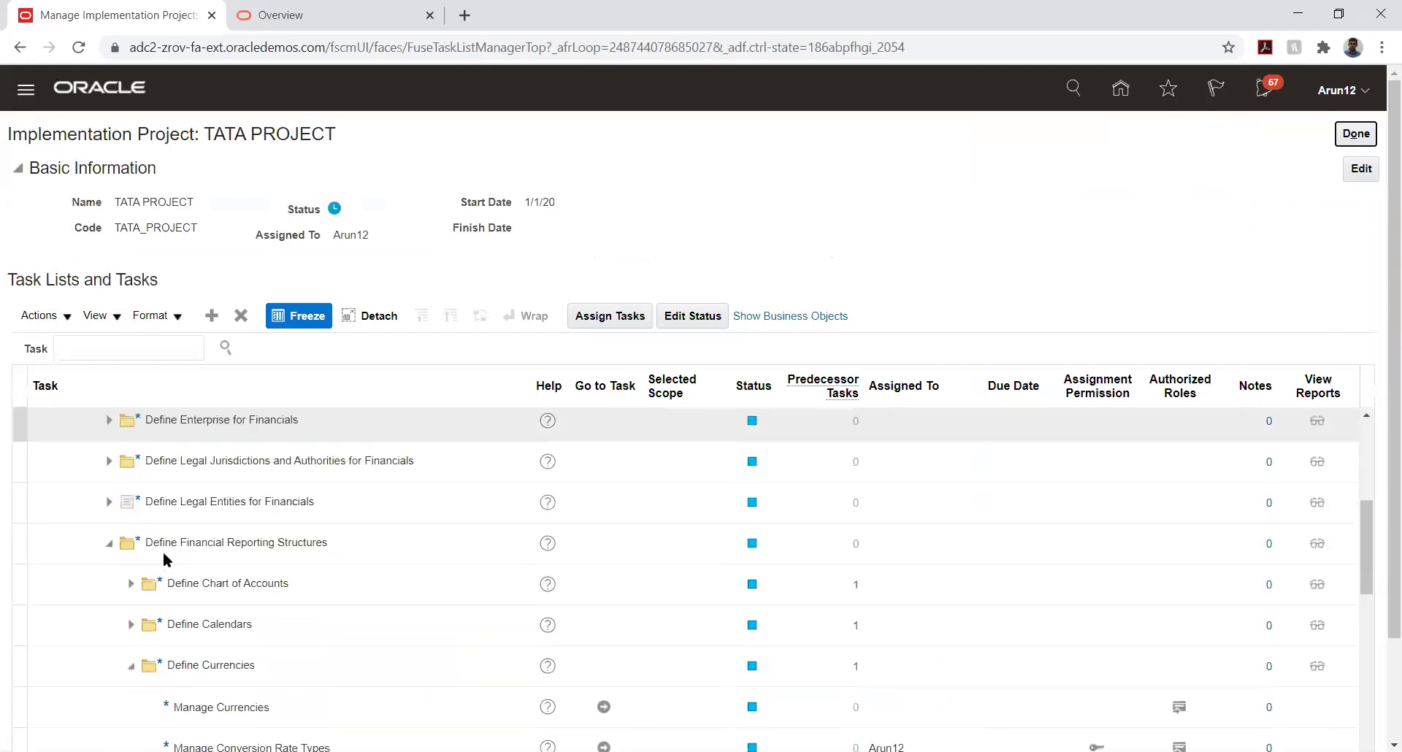
scroll(163, 551, down, 2)
scroll(164, 551, up, 2)
scroll(163, 559, up, 2)
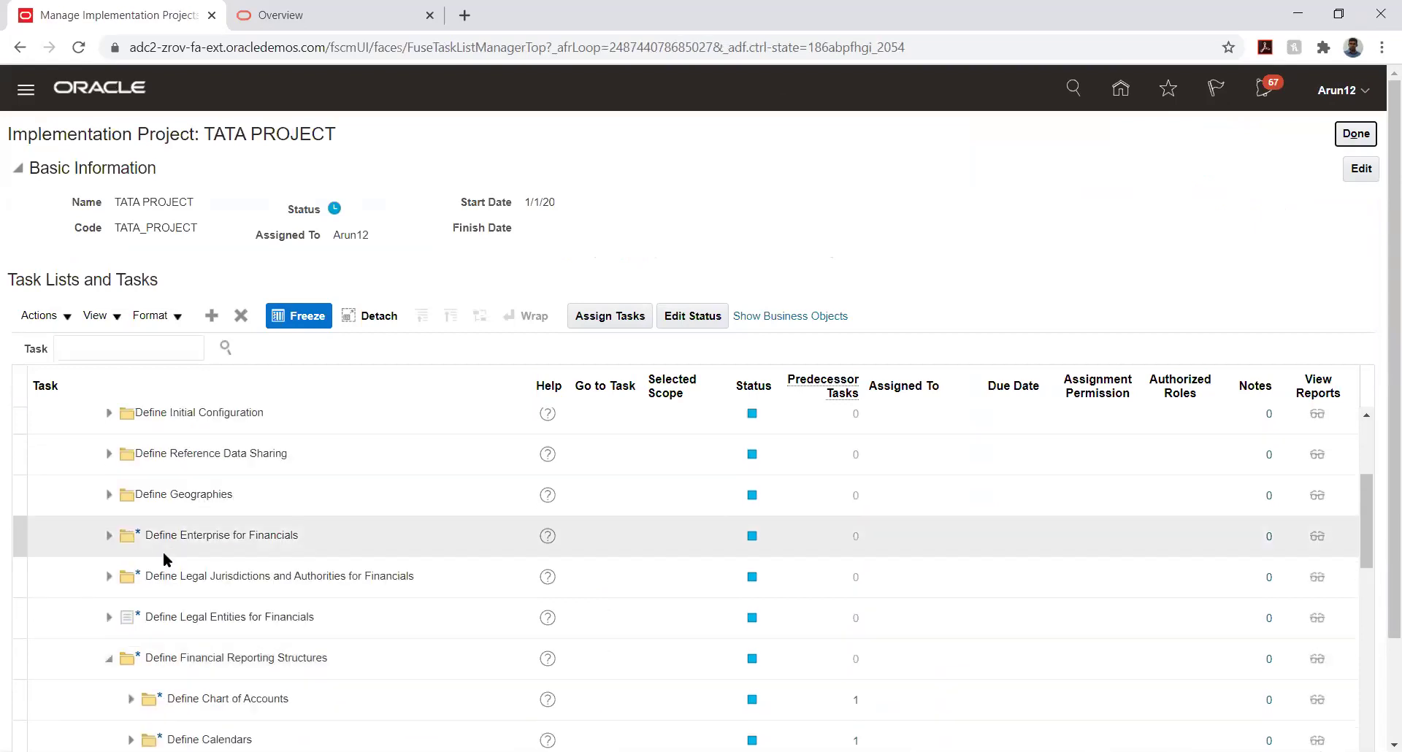
scroll(164, 559, down, 7)
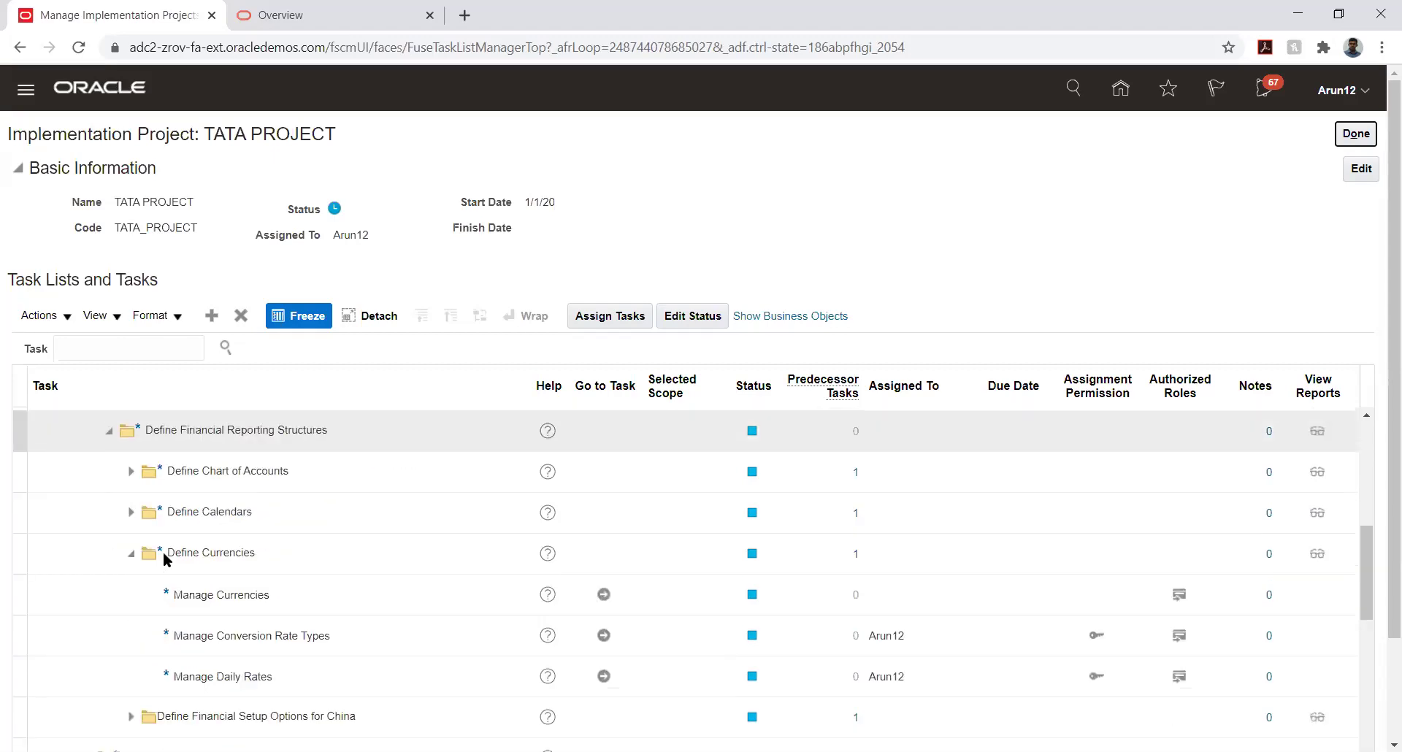
click(87, 530)
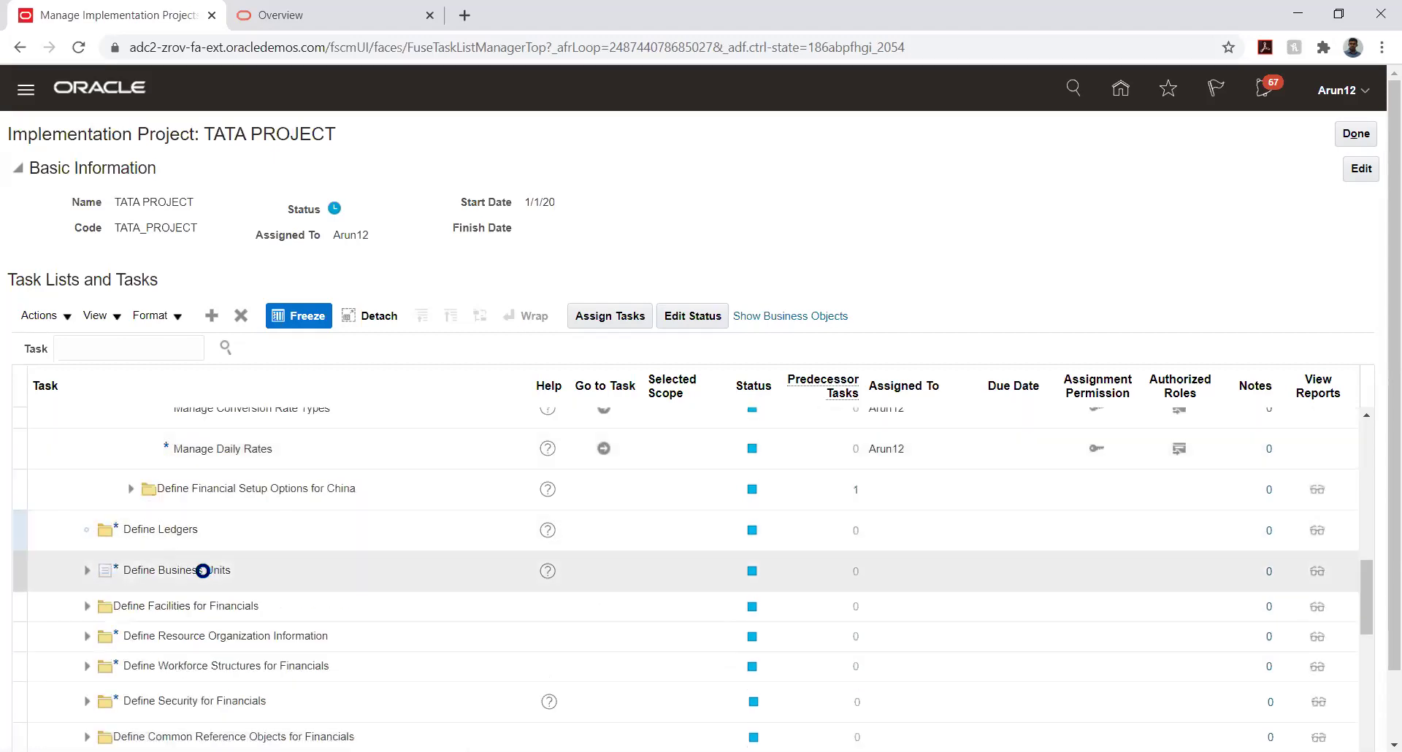
click(108, 570)
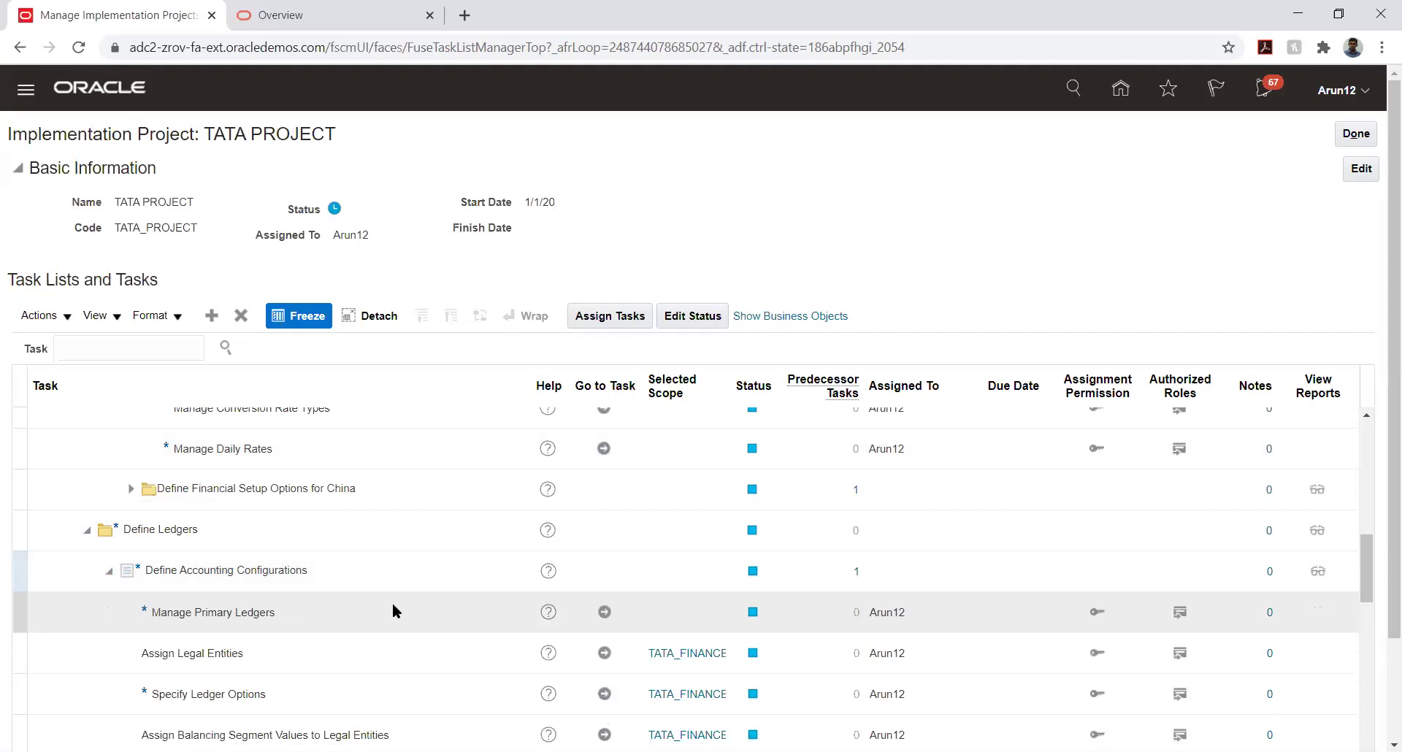
click(602, 612)
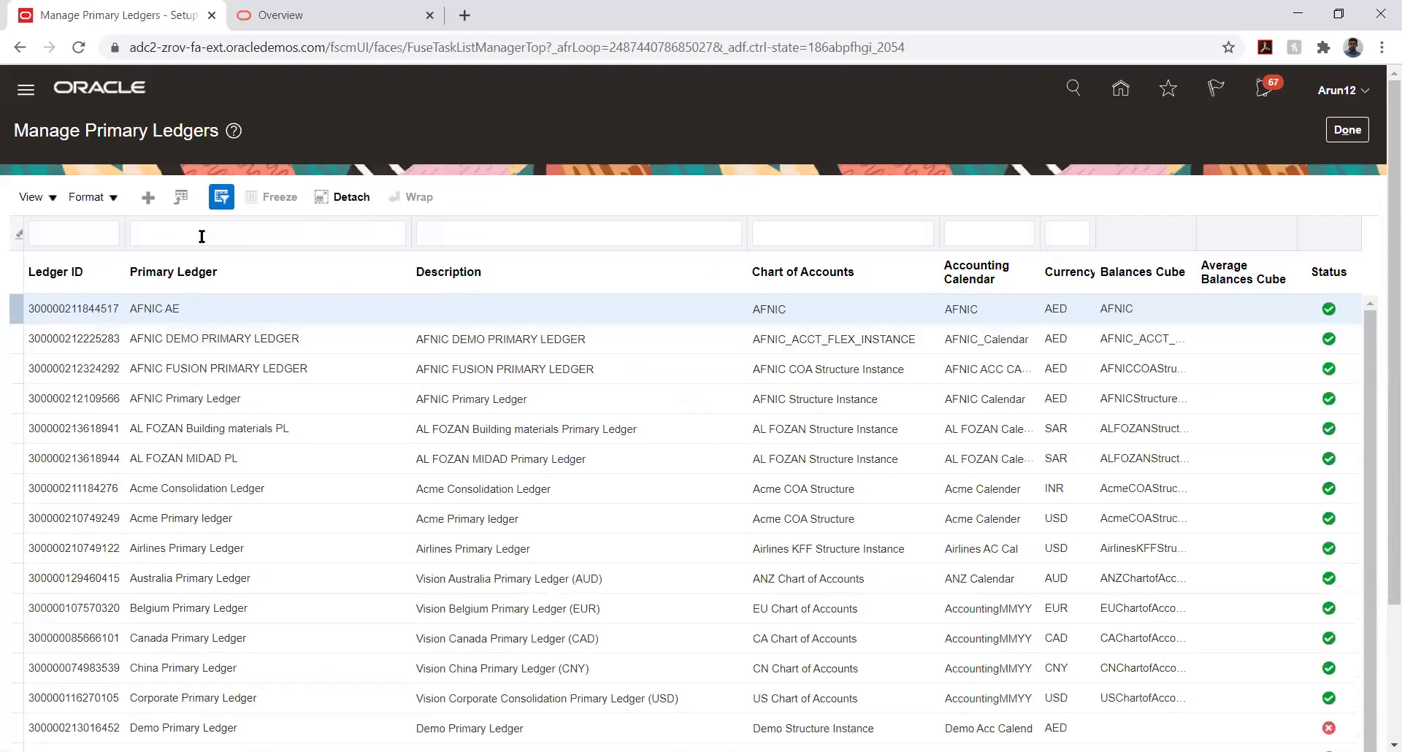
- Filter the primary ledgers by the name "tata" and copy the ledger ID of TATA_AUTO_PL
click(200, 234)
text(tata)
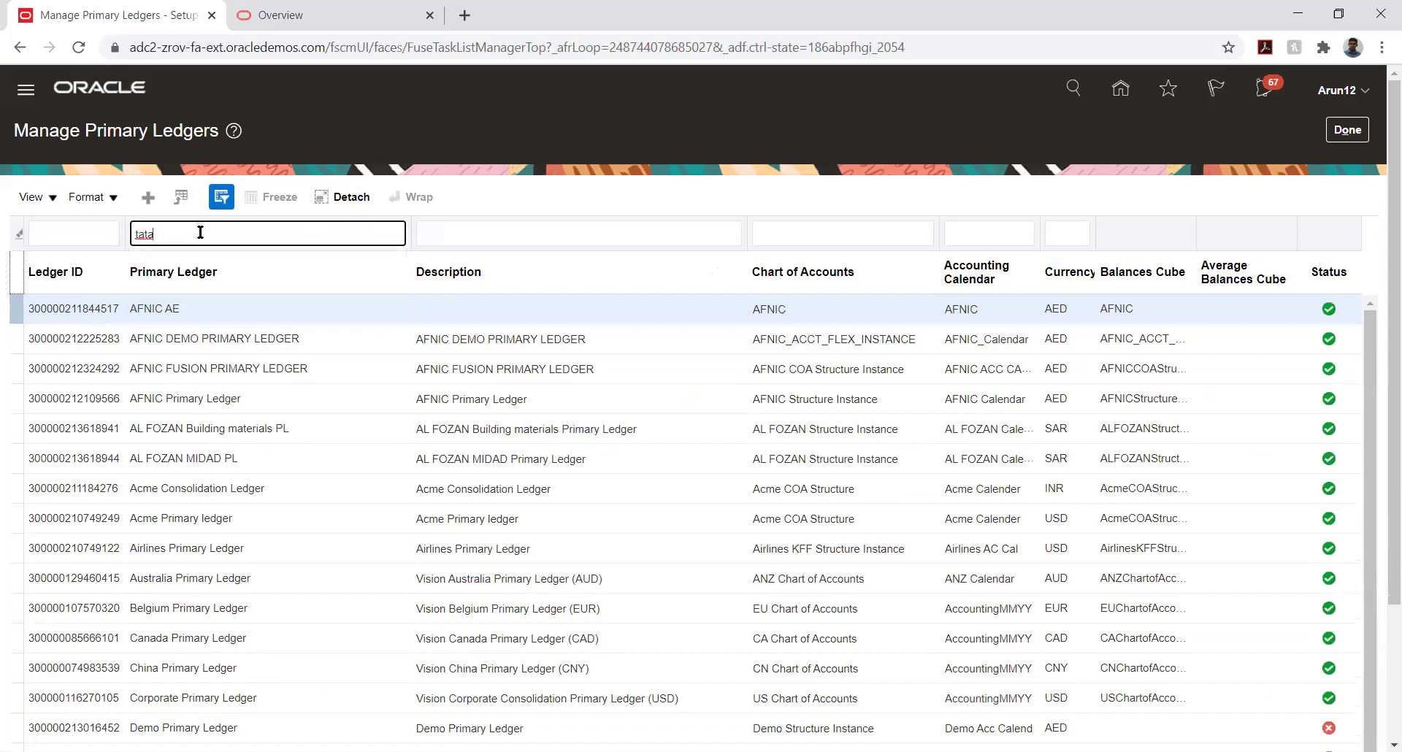
key(Return)
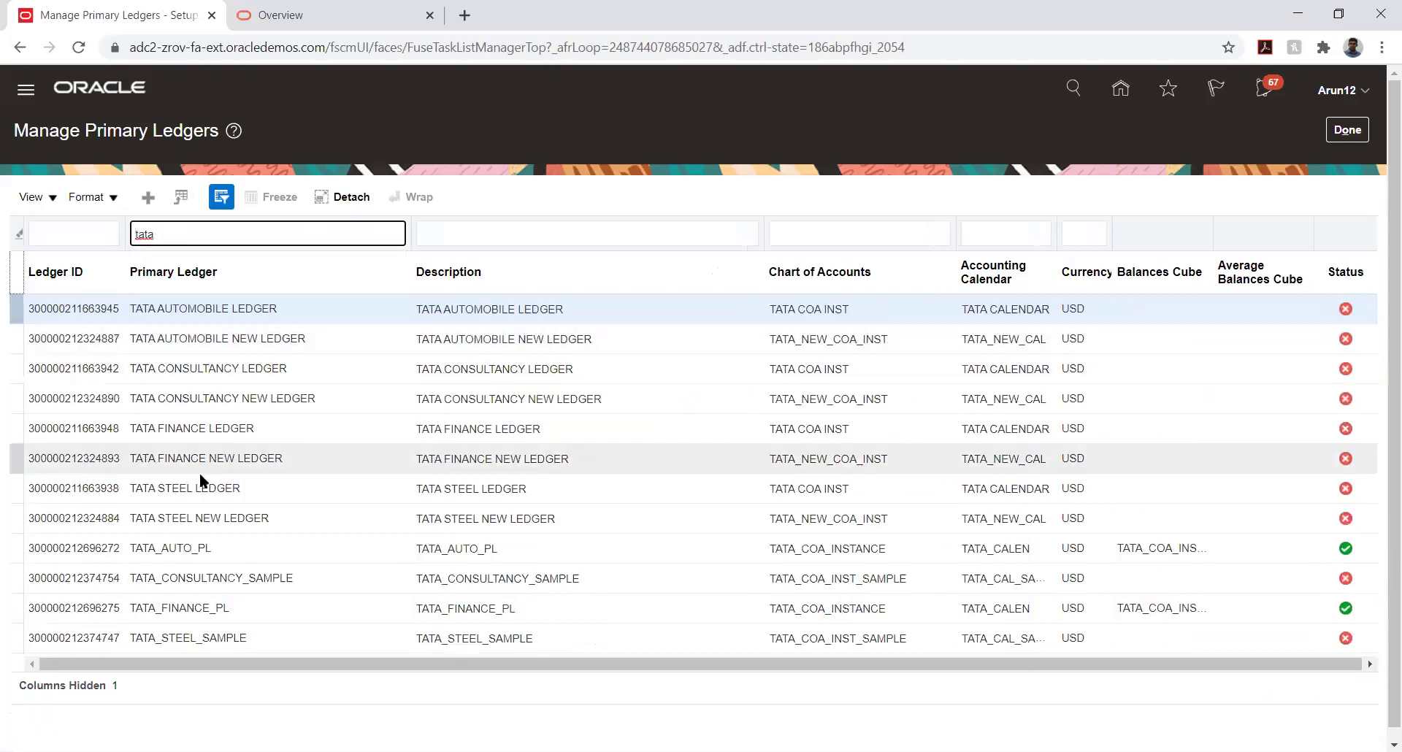
click(257, 554)
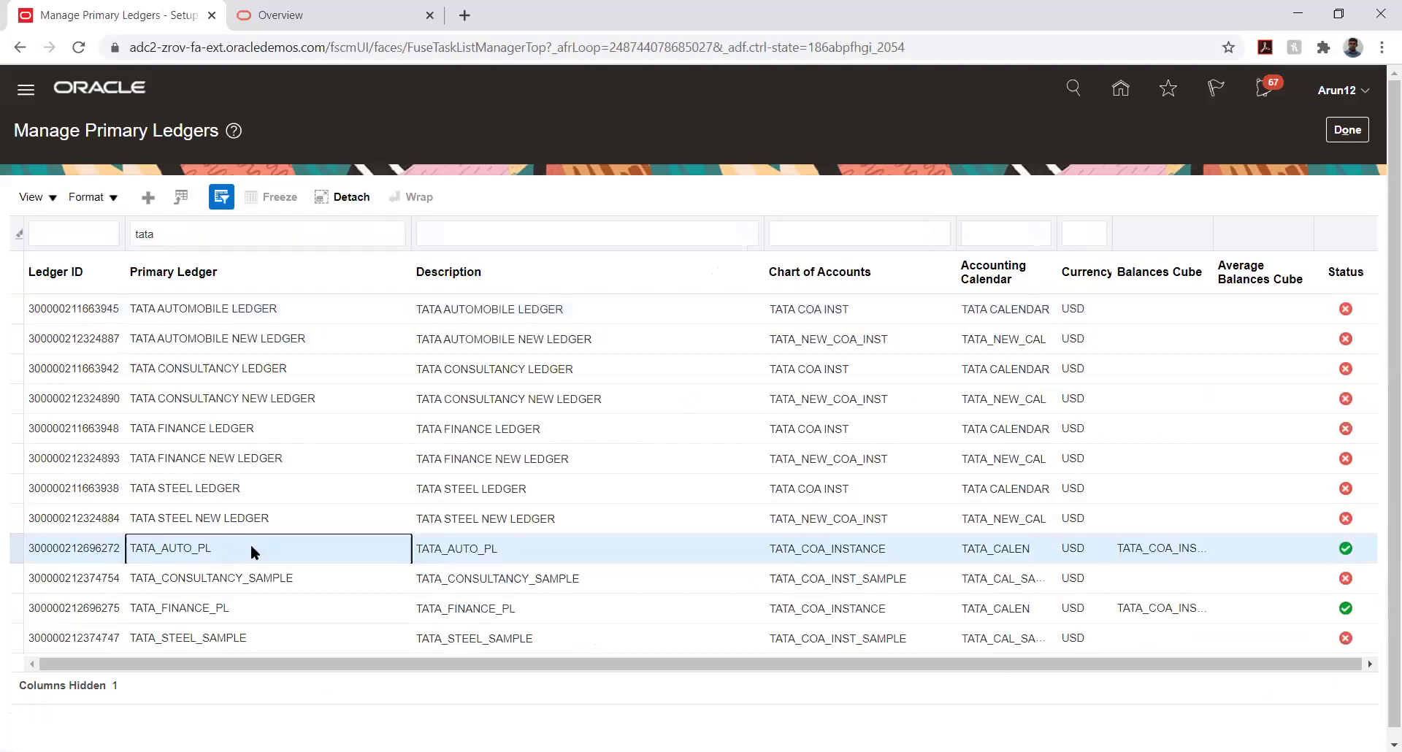
double_click(55, 549)
key(ctrl+c)
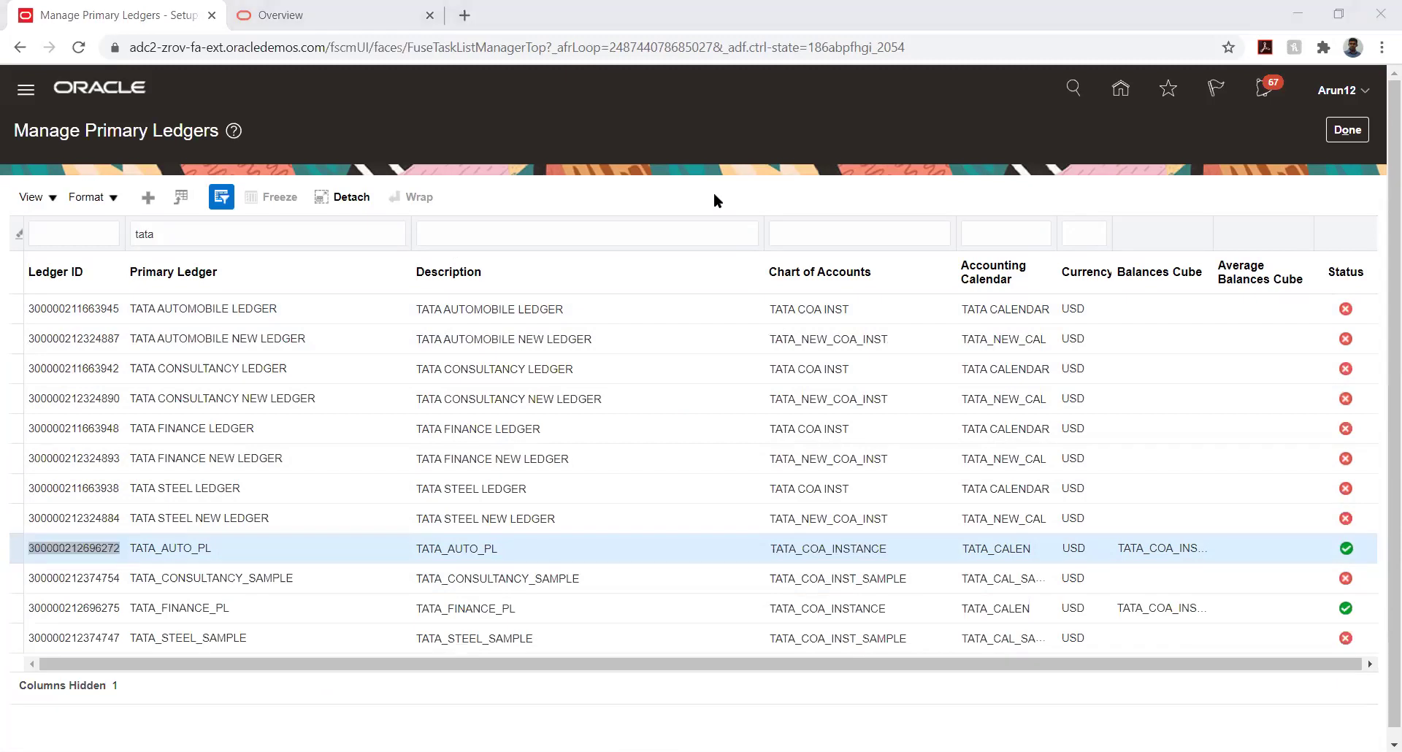
- Switch to the Excel template and replace the Ledger ID in row 5 with the copied TATA_AUTO_PL ledger ID
key(alt+Tab)
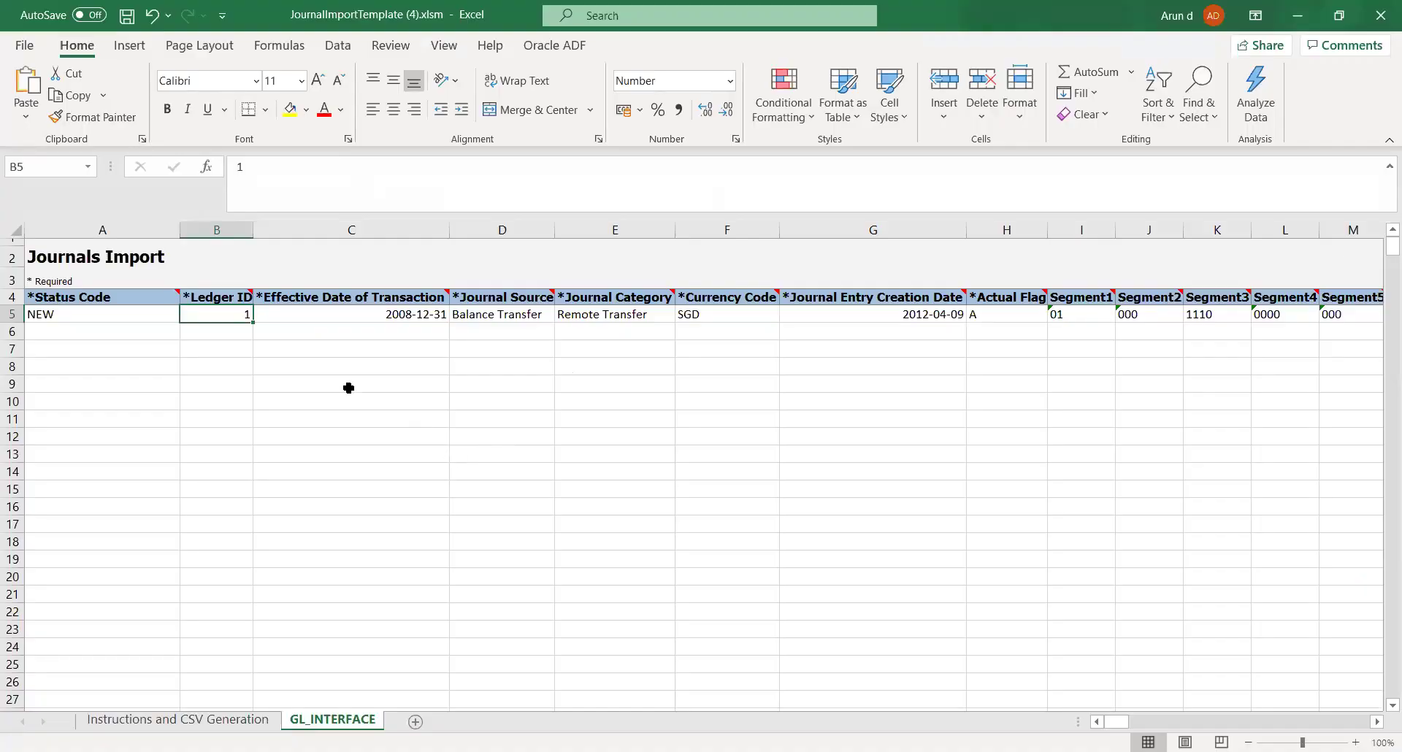
key(BackSpace)
click(320, 173)
key(ctrl+v)
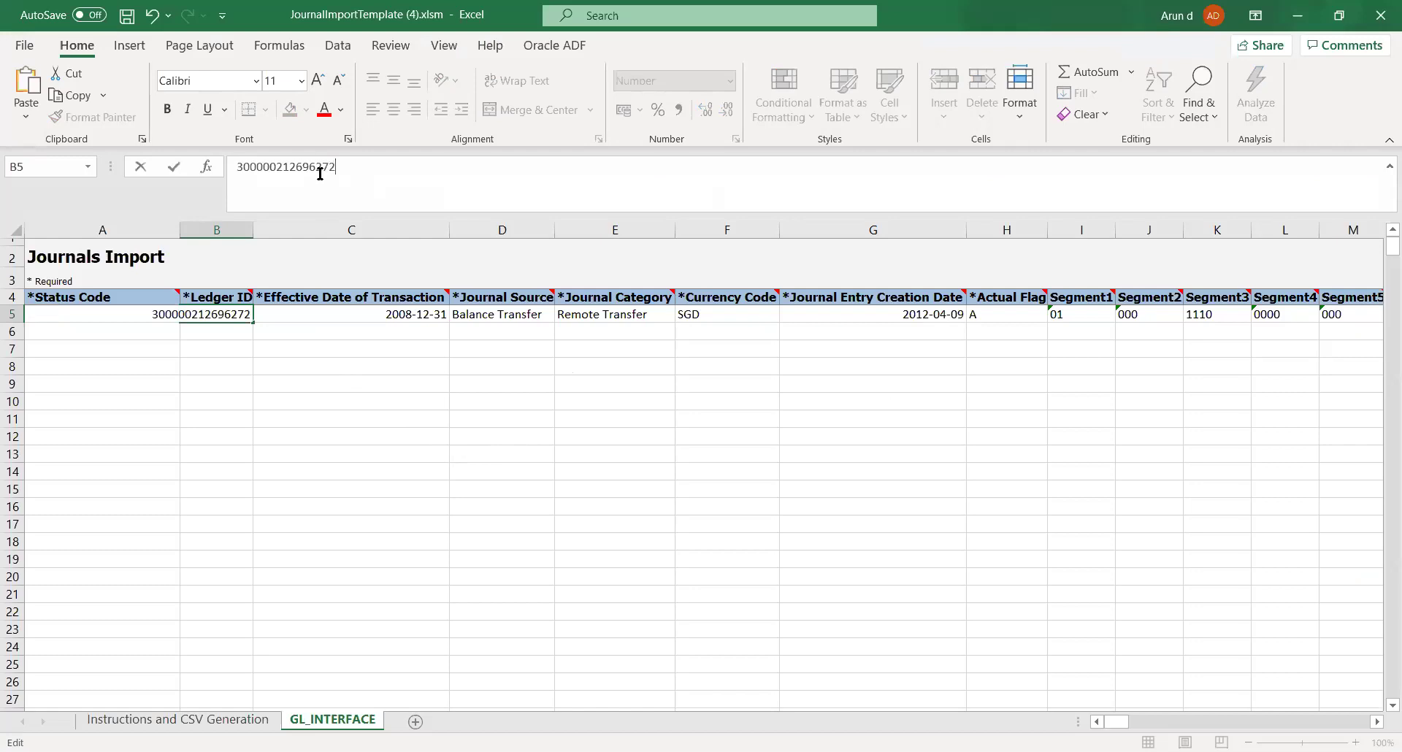
key(Tab)
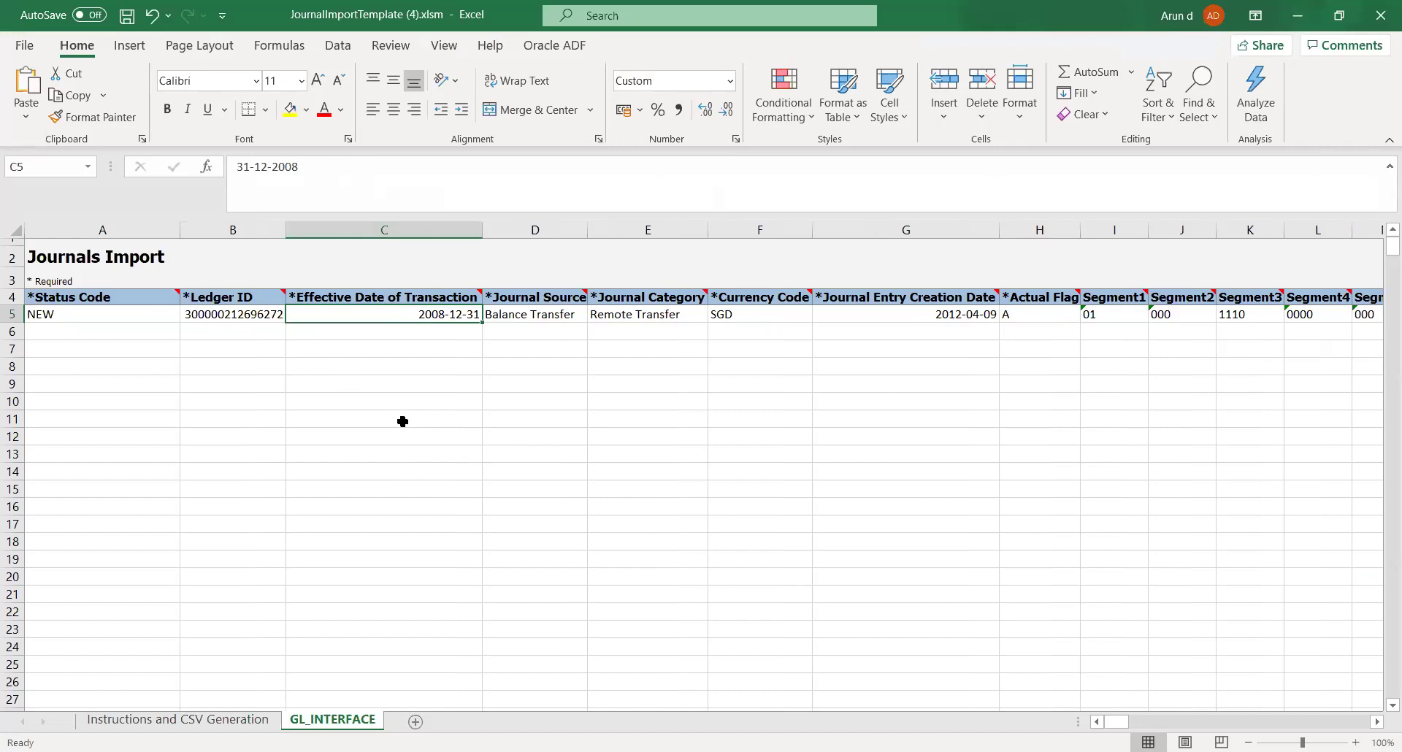
- Set the Effective Date of Transaction in row 5 to 8 December 2020
text(0)
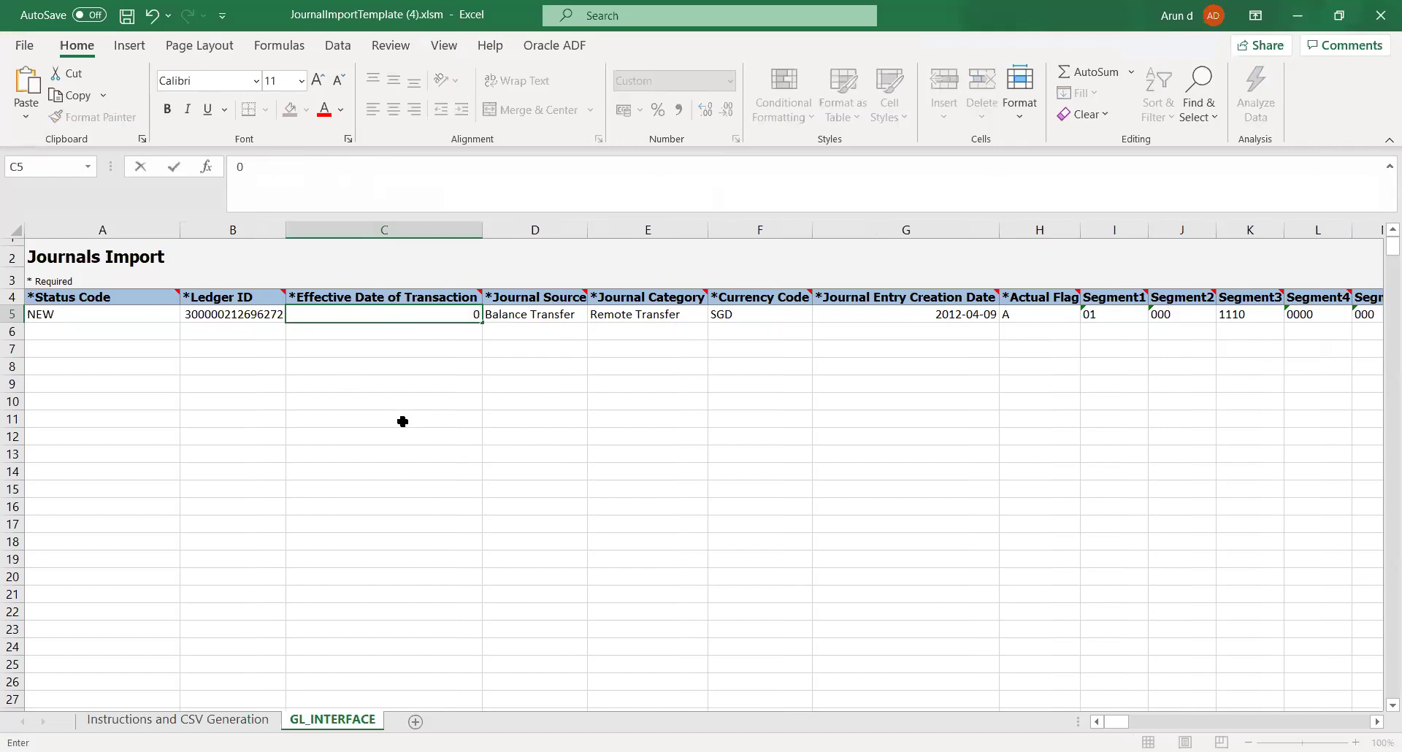
text(8DEC2020)
key(Tab)
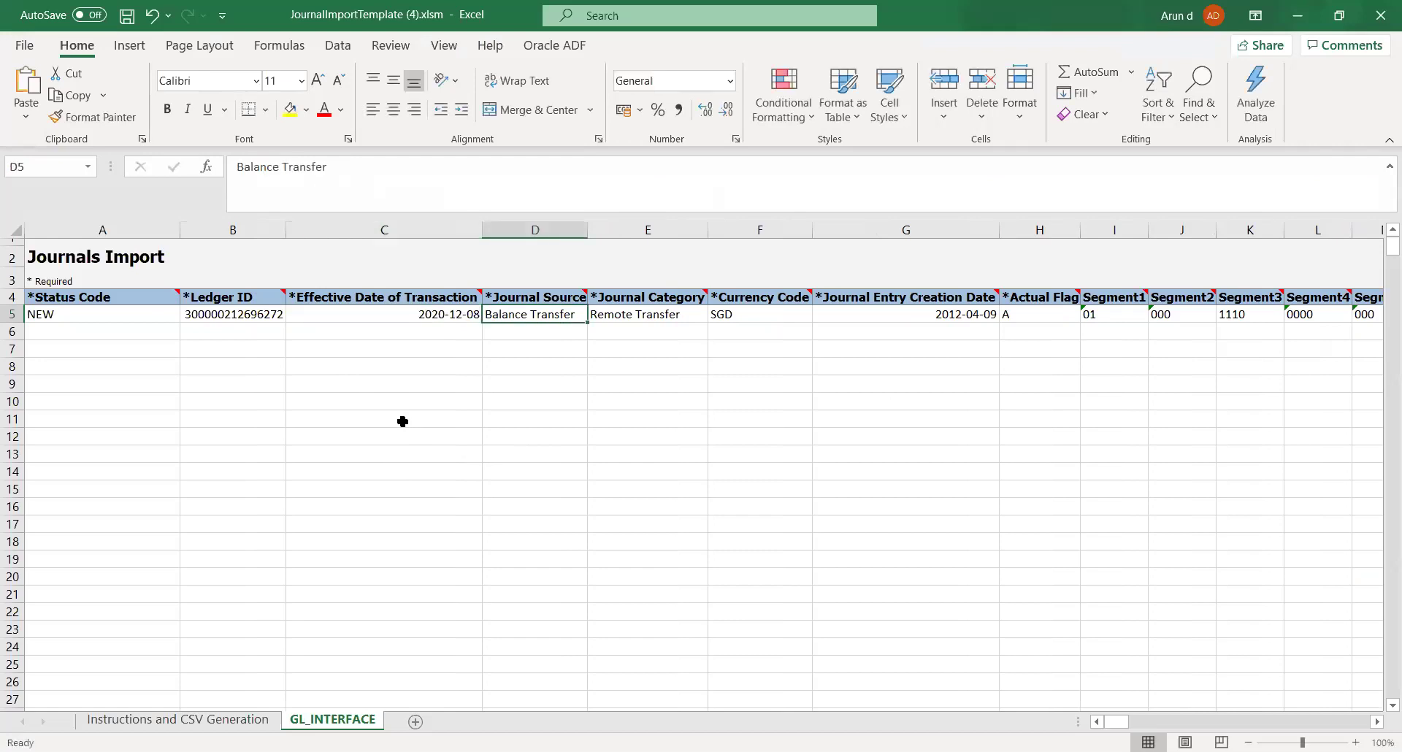
click(563, 346)
click(553, 311)
click(1116, 343)
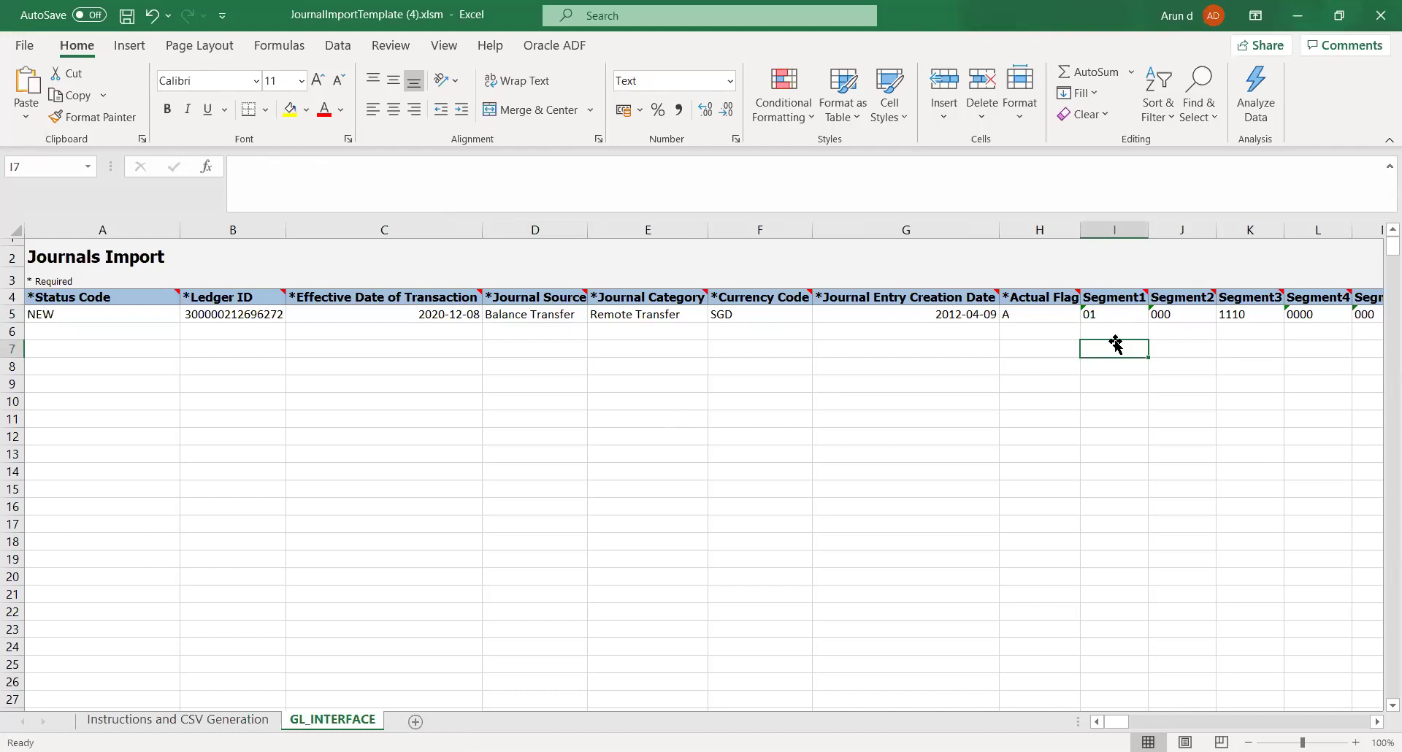
key(Tab)
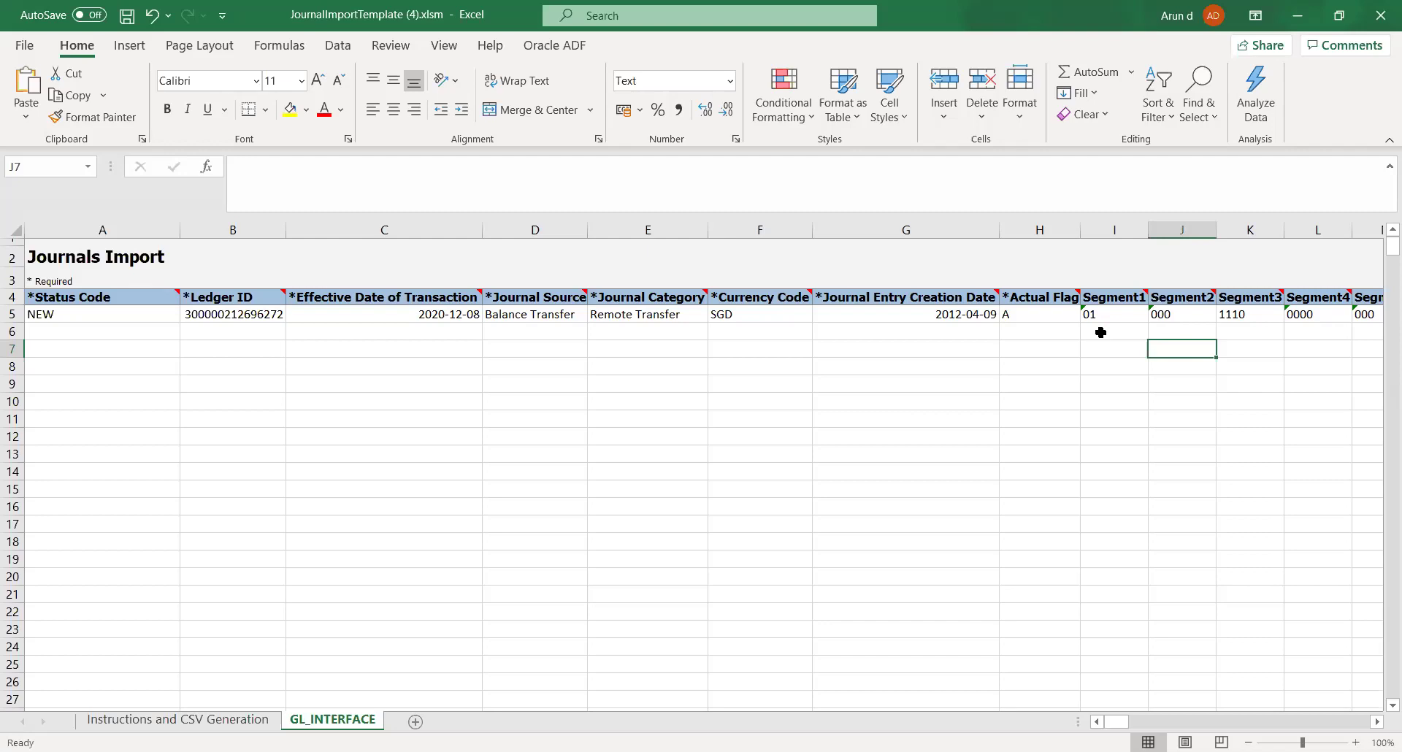
mouse_move(1117, 723)
mouse_down()
mouse_move(1152, 726)
mouse_move(1118, 723)
mouse_up()
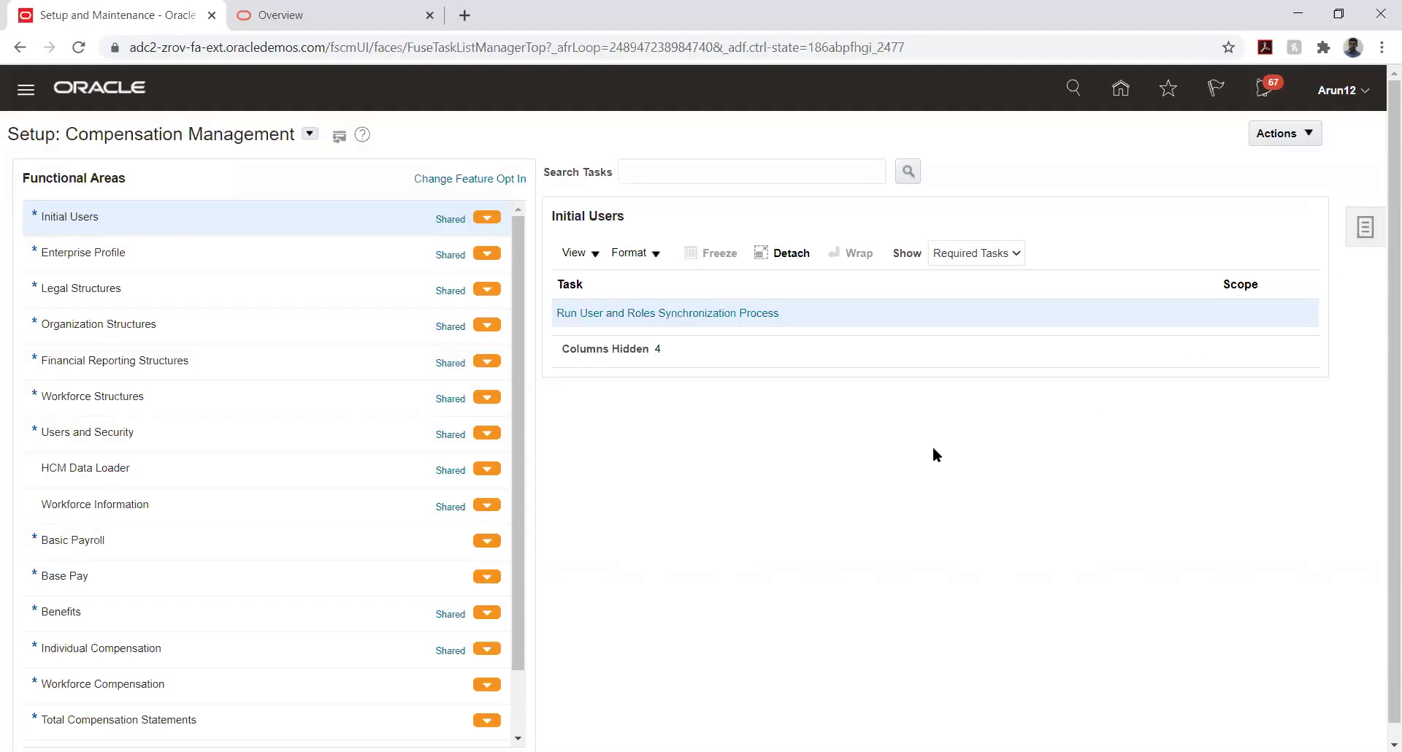
- Open TATA PROJECT from the list of implementation projects
click(1365, 227)
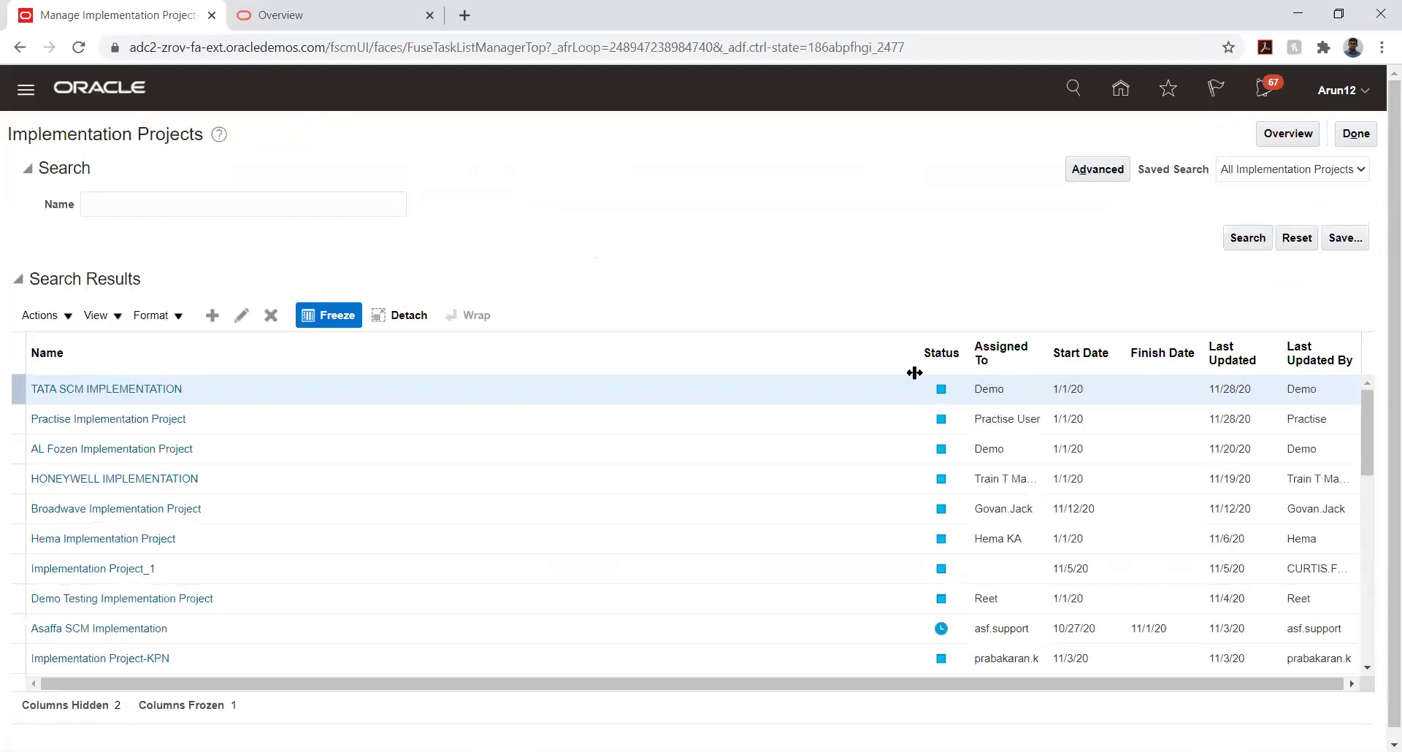
scroll(168, 515, down, 2)
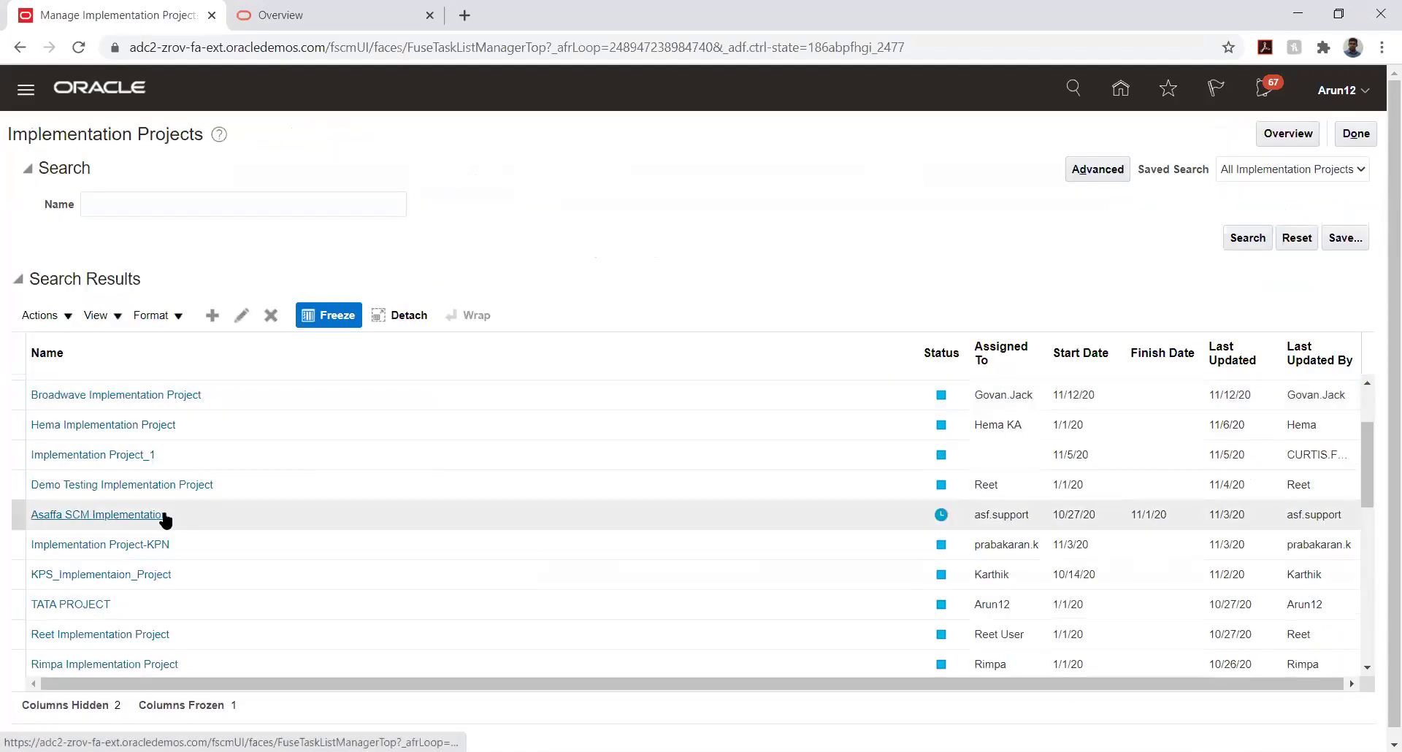
click(81, 611)
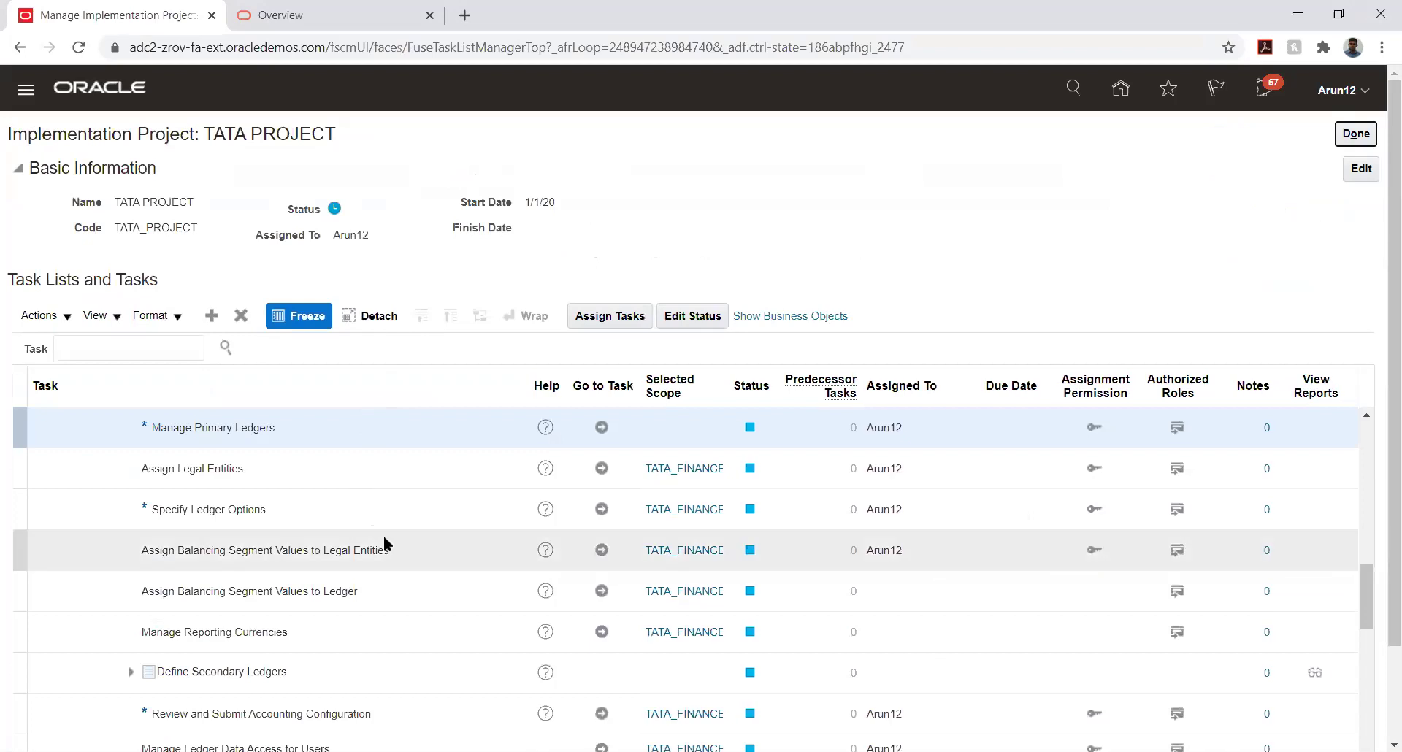
- Open the Manage Chart of Accounts Structures task under Define Financial Reporting Structures, Define Chart of Accounts
scroll(384, 544, up, 3)
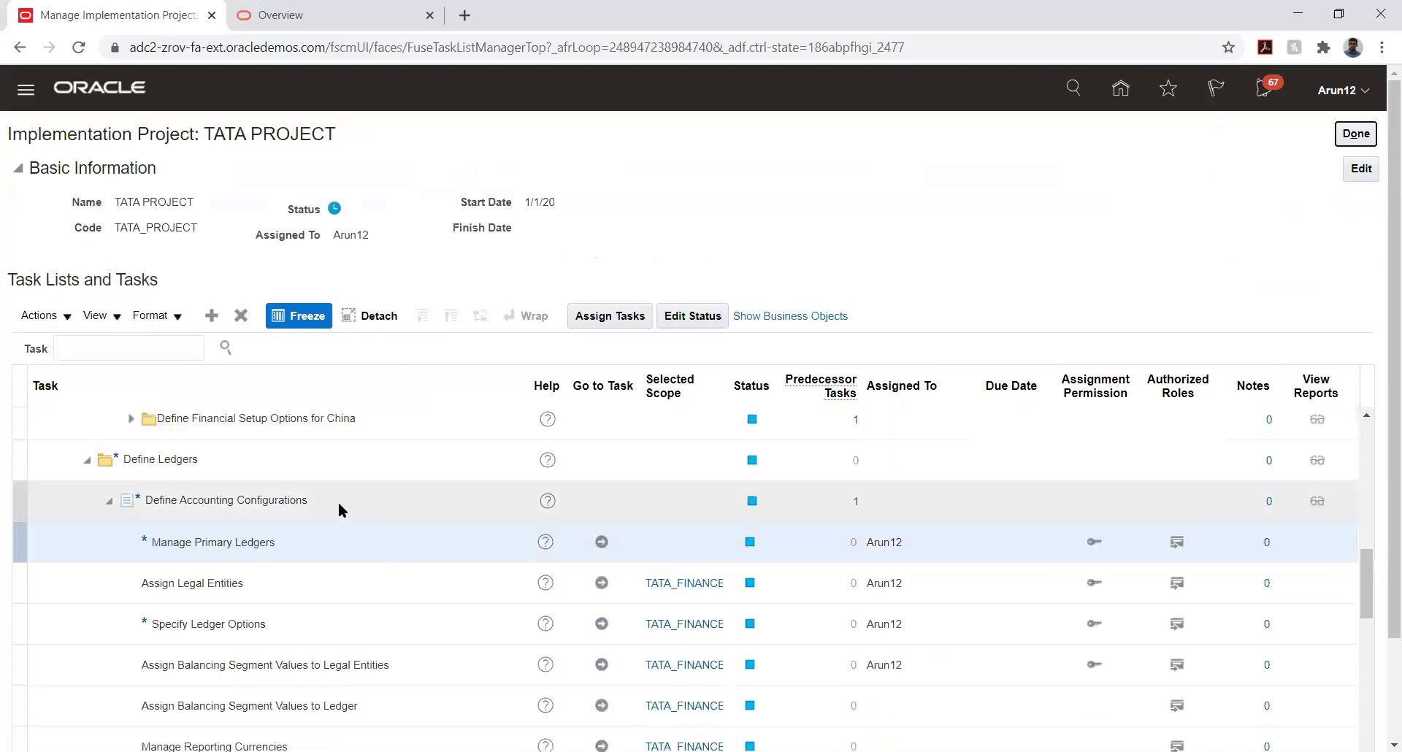
scroll(339, 501, up, 5)
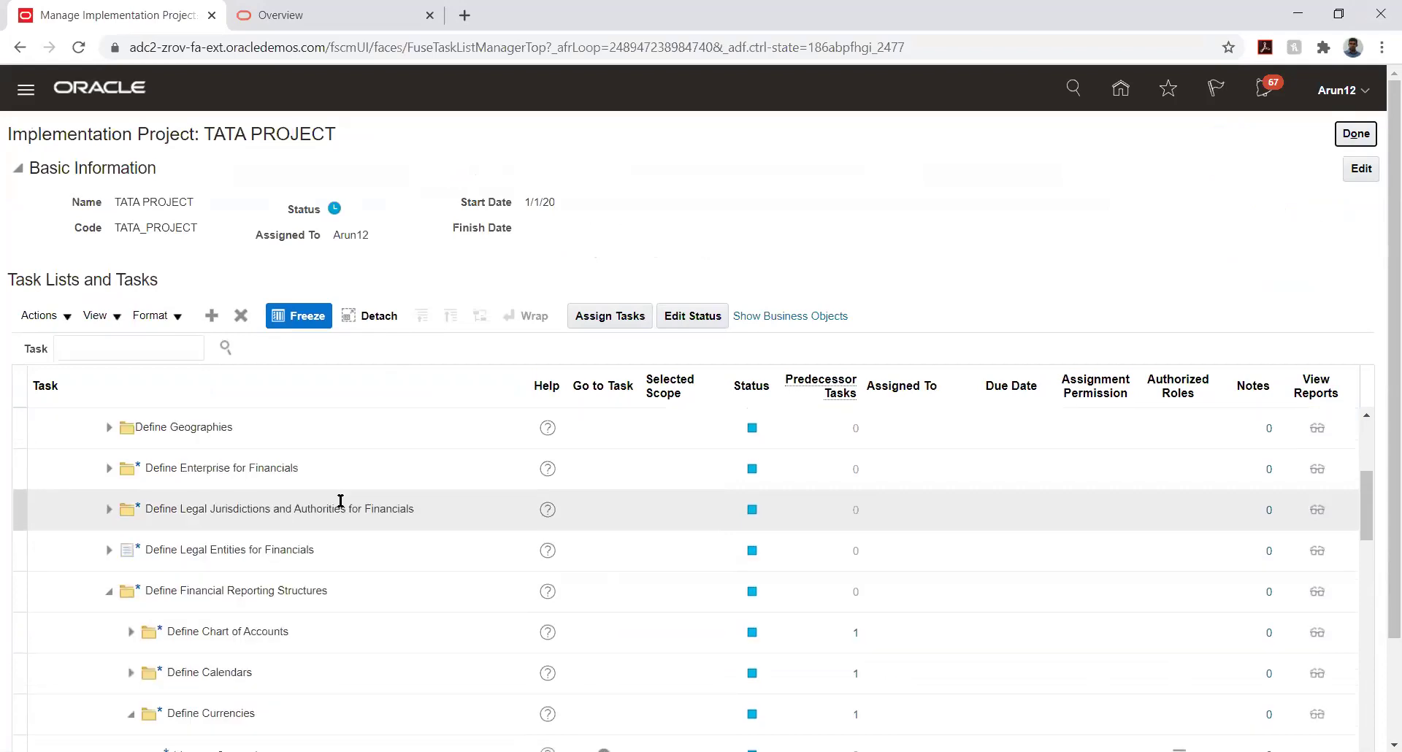
click(131, 633)
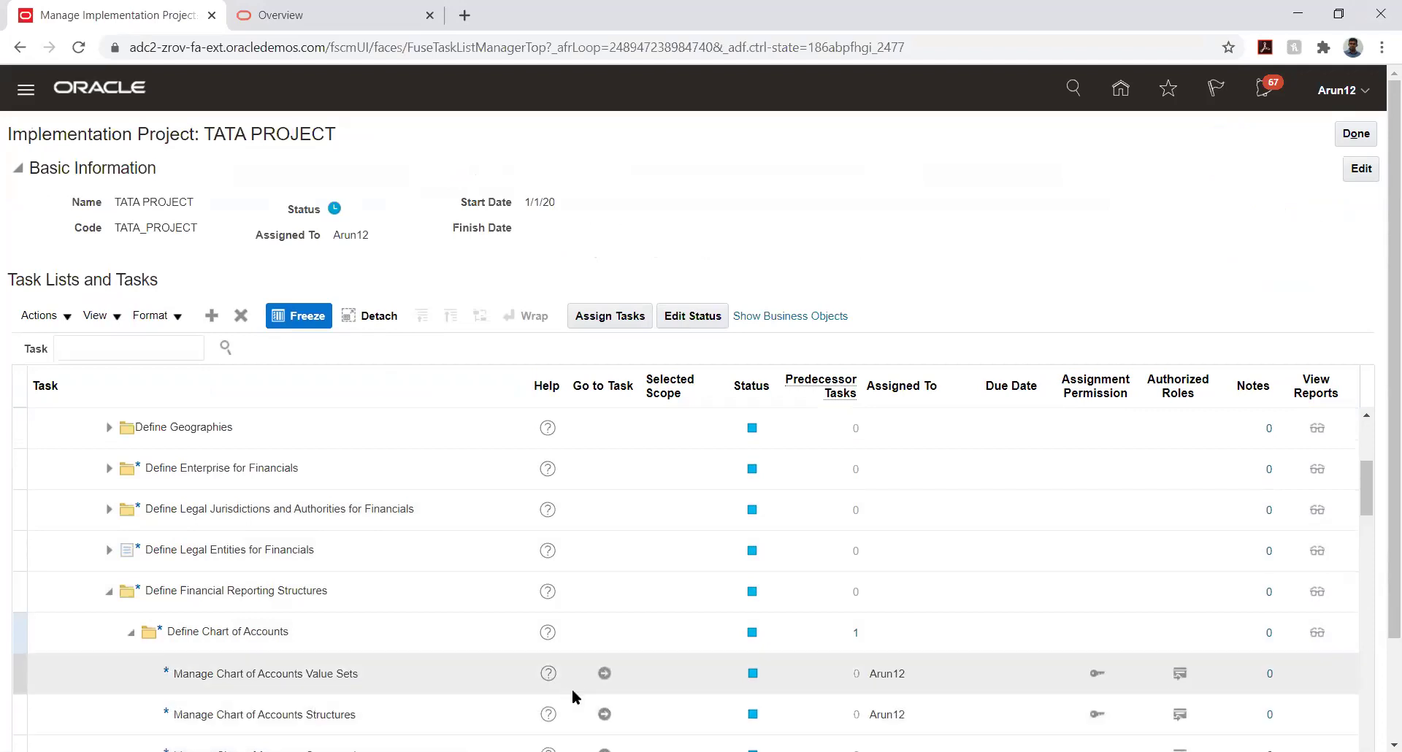
click(605, 714)
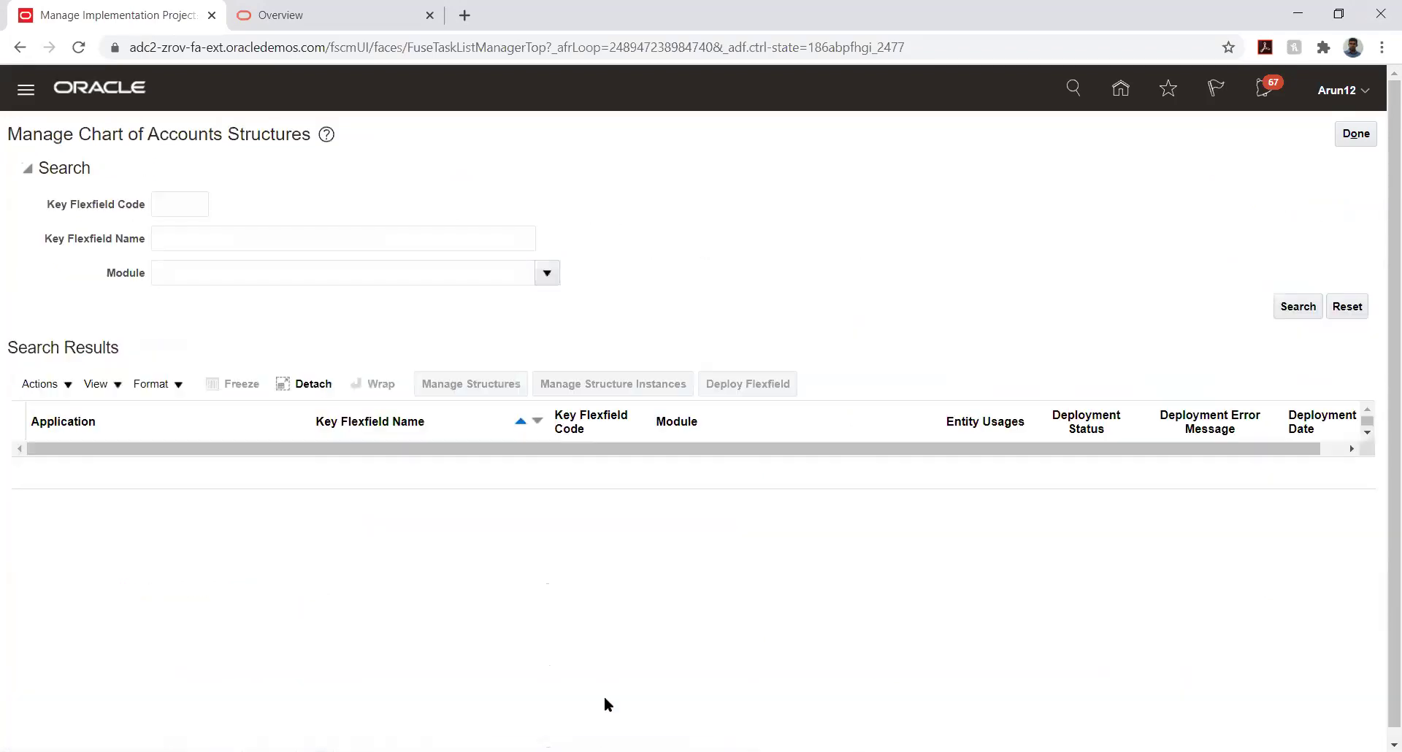
- Open the structures of the General Ledger Accounting Flexfield and search for structure code "tata"
click(1288, 312)
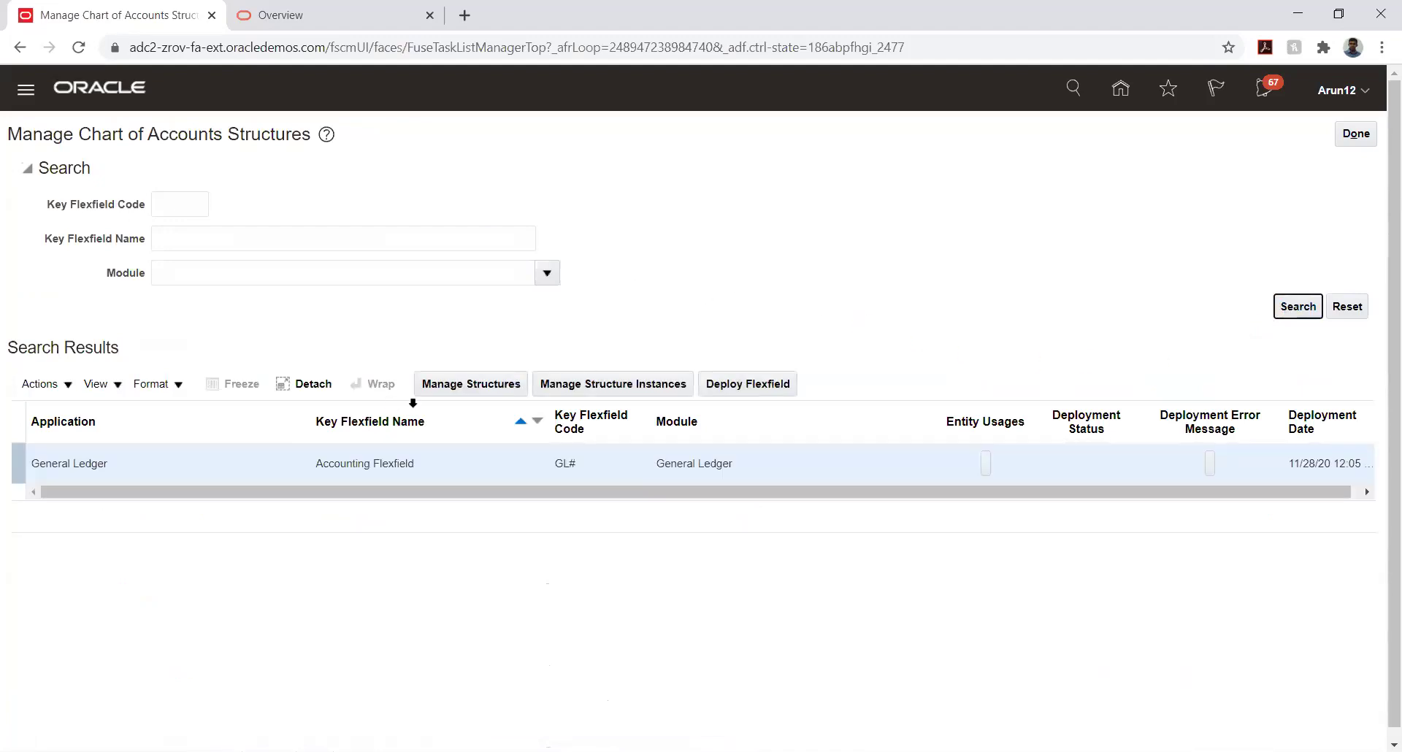
click(445, 382)
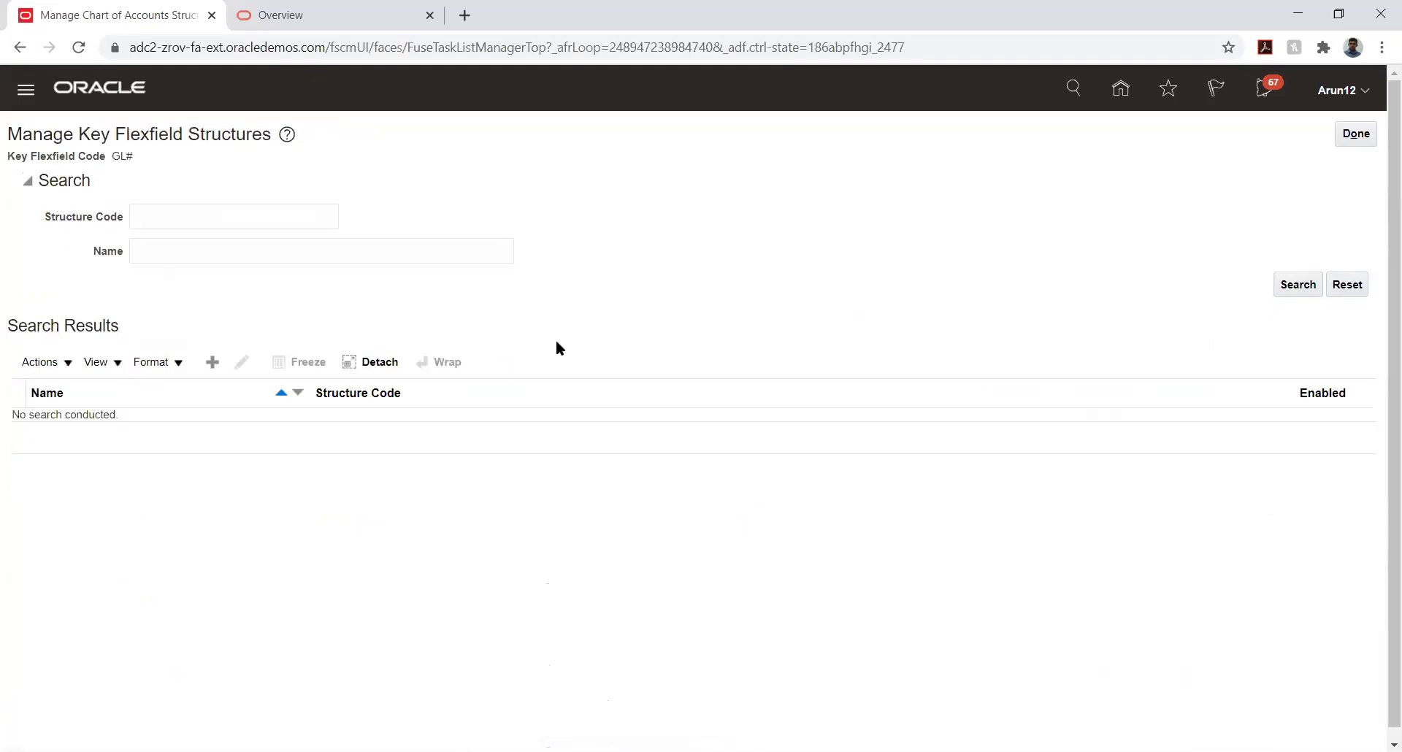
click(214, 213)
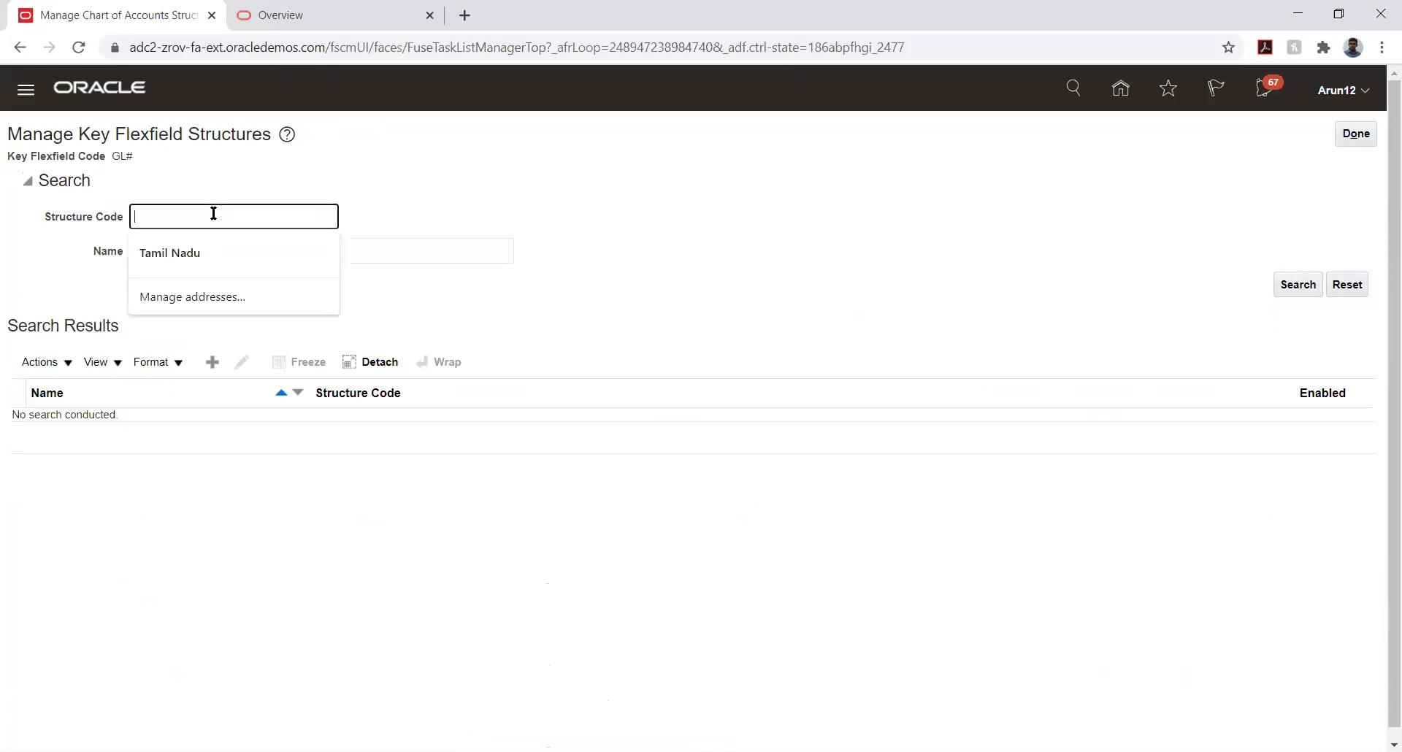
text(tata)
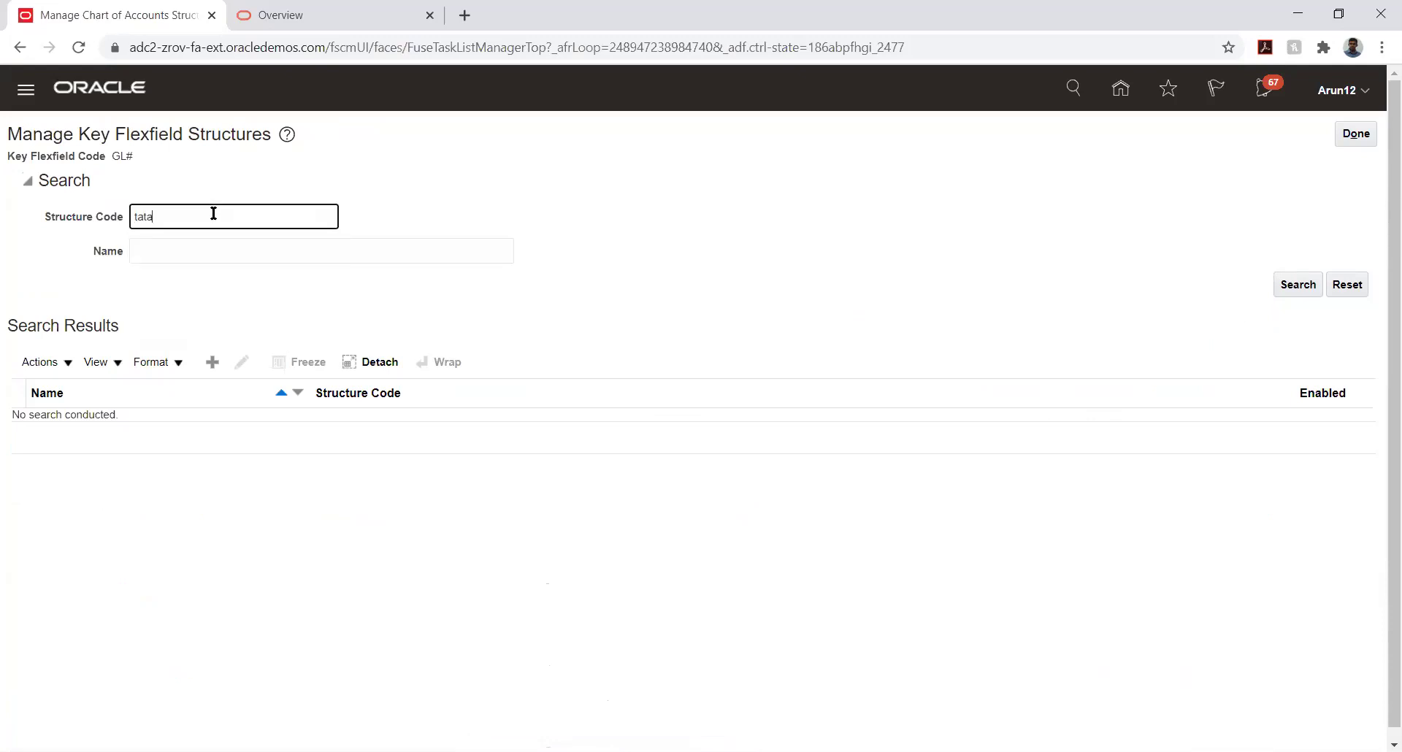
key(Return)
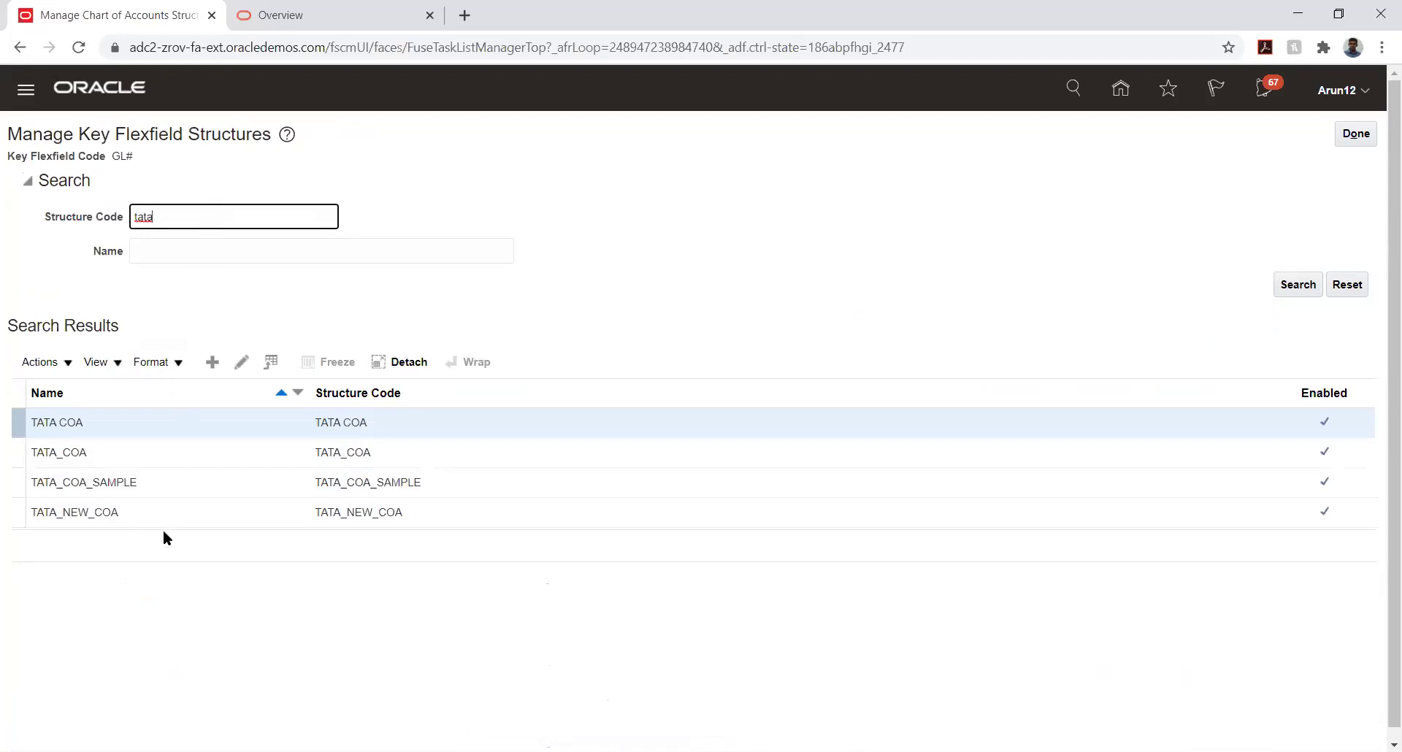
- Open the TATA_COA structure to examine its segments, and open its TATA_COMP segment
click(126, 453)
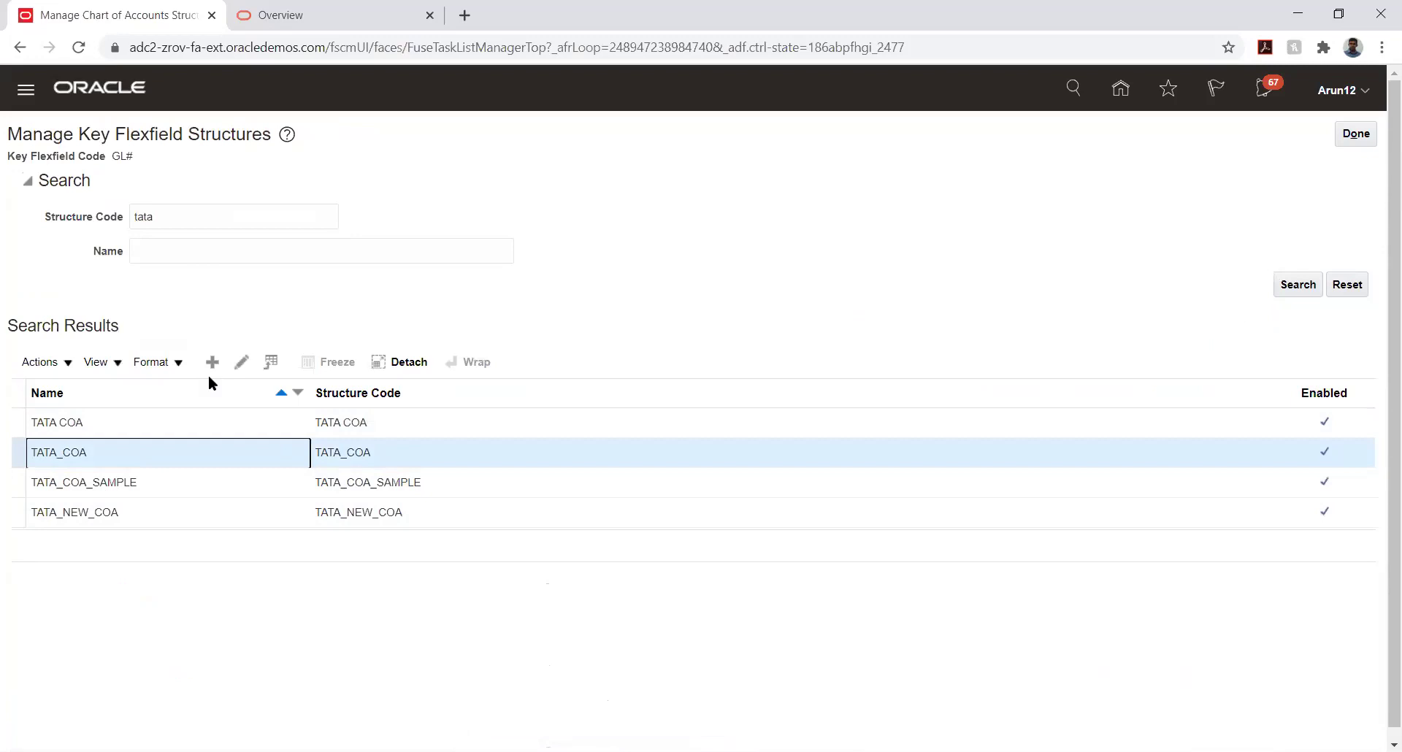
click(241, 362)
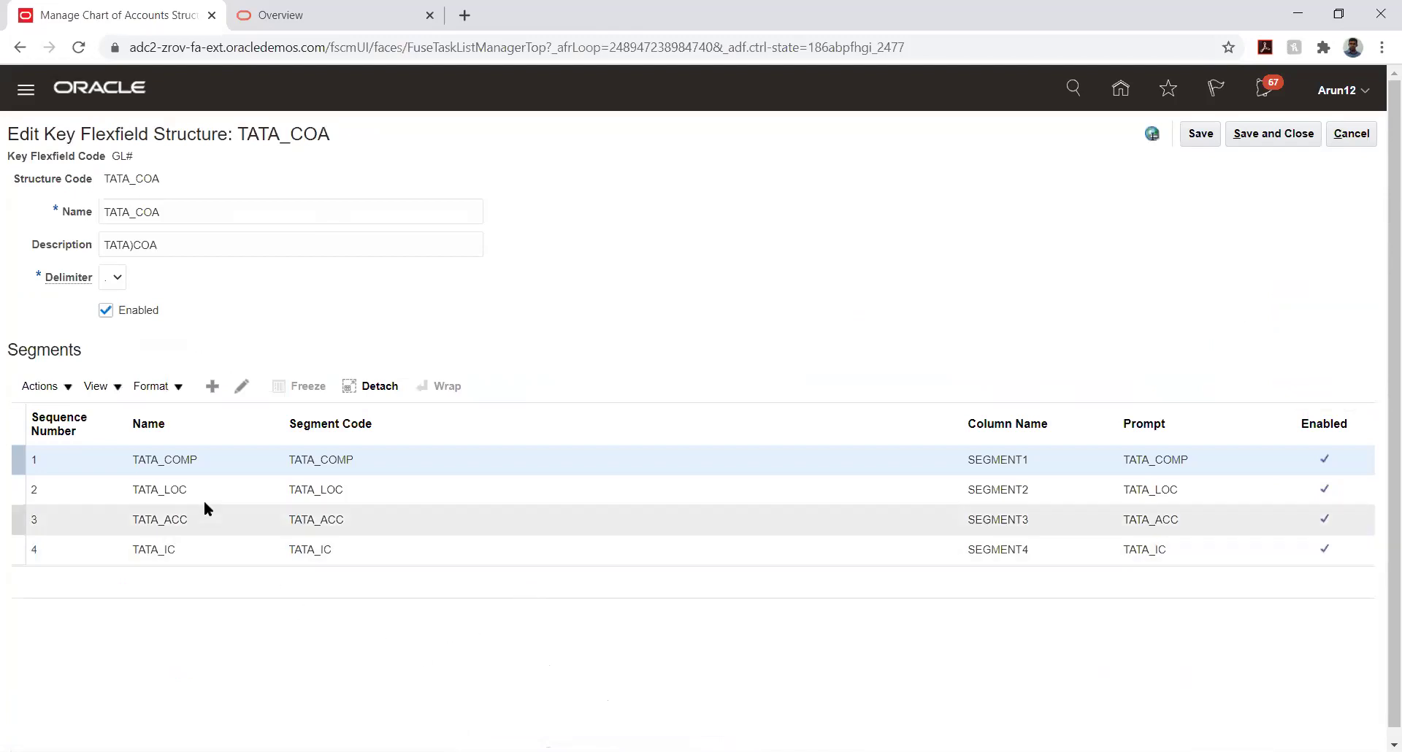
click(222, 460)
click(243, 387)
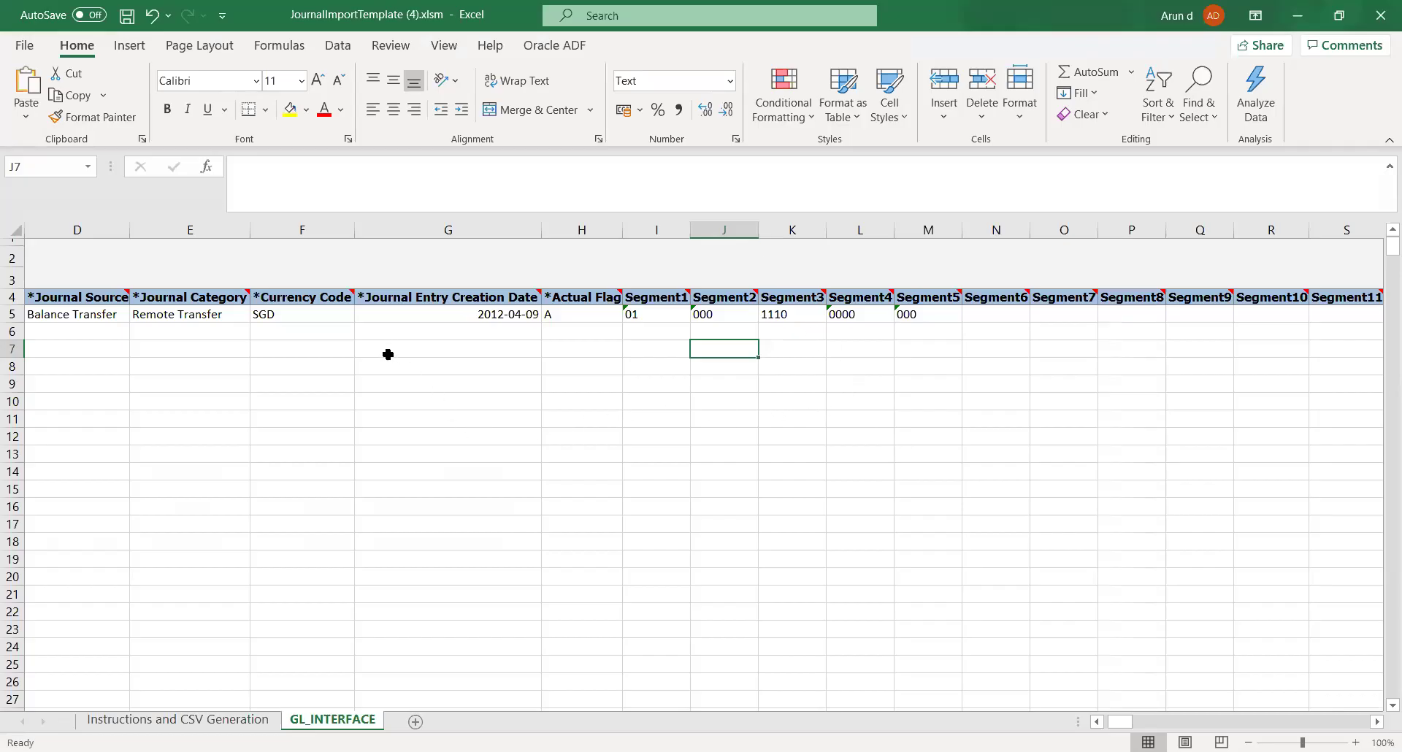
- In the Excel journal import template, set the Journal Category in row 5 to Adjustment
click(340, 353)
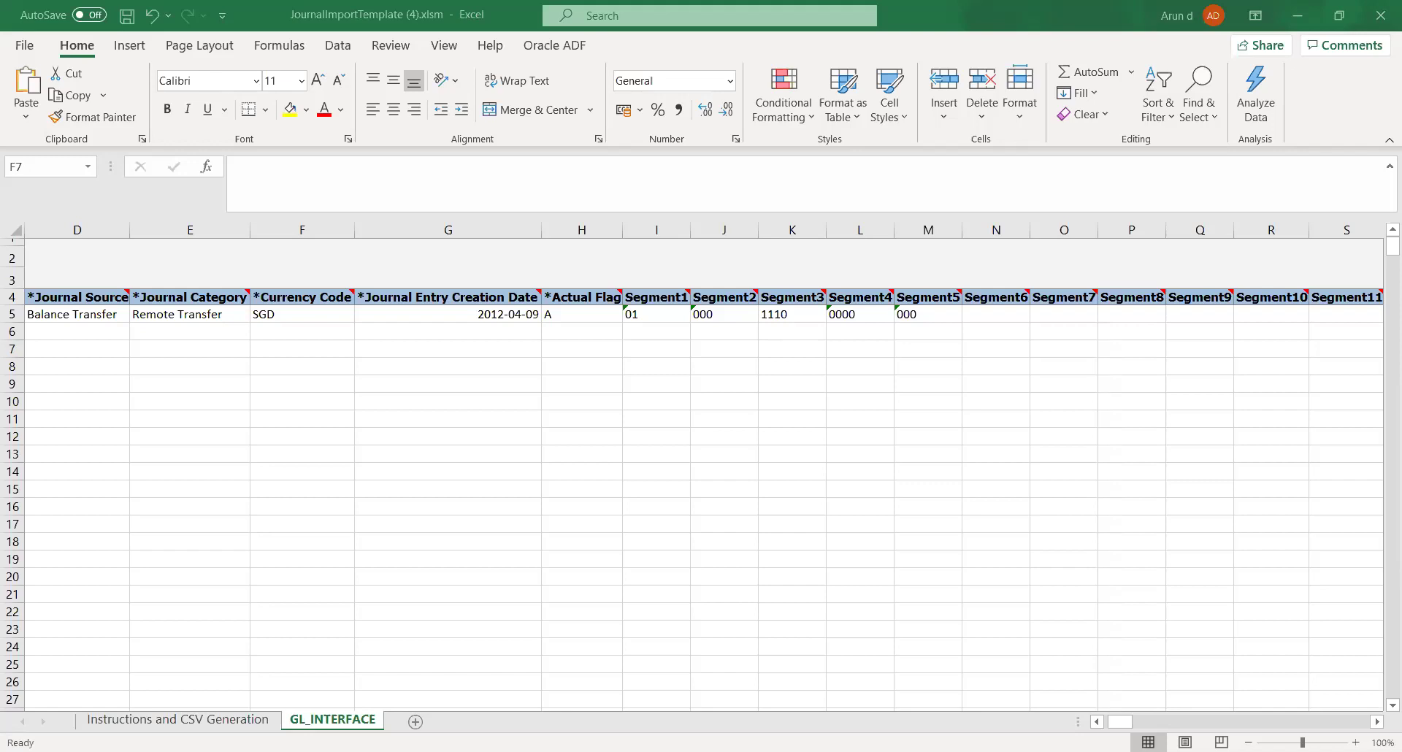
click(303, 348)
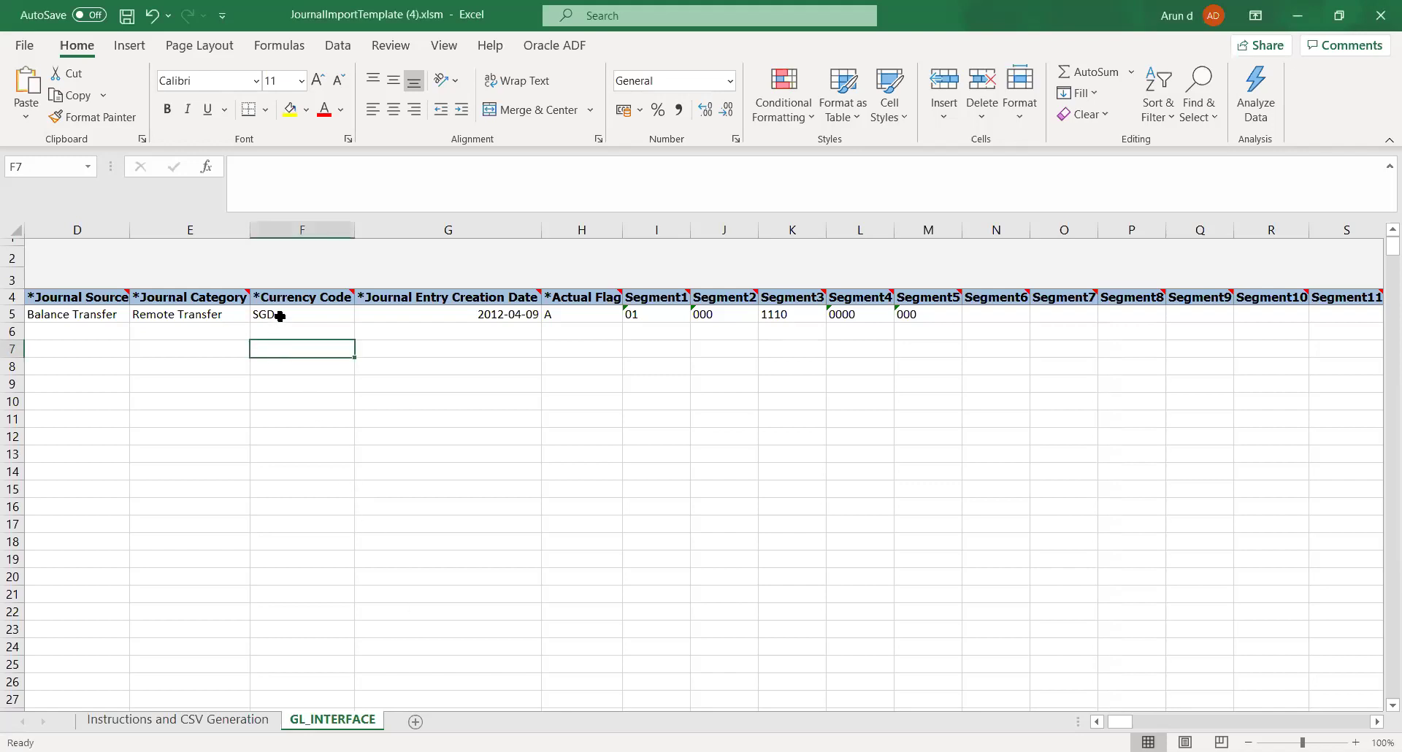
click(42, 316)
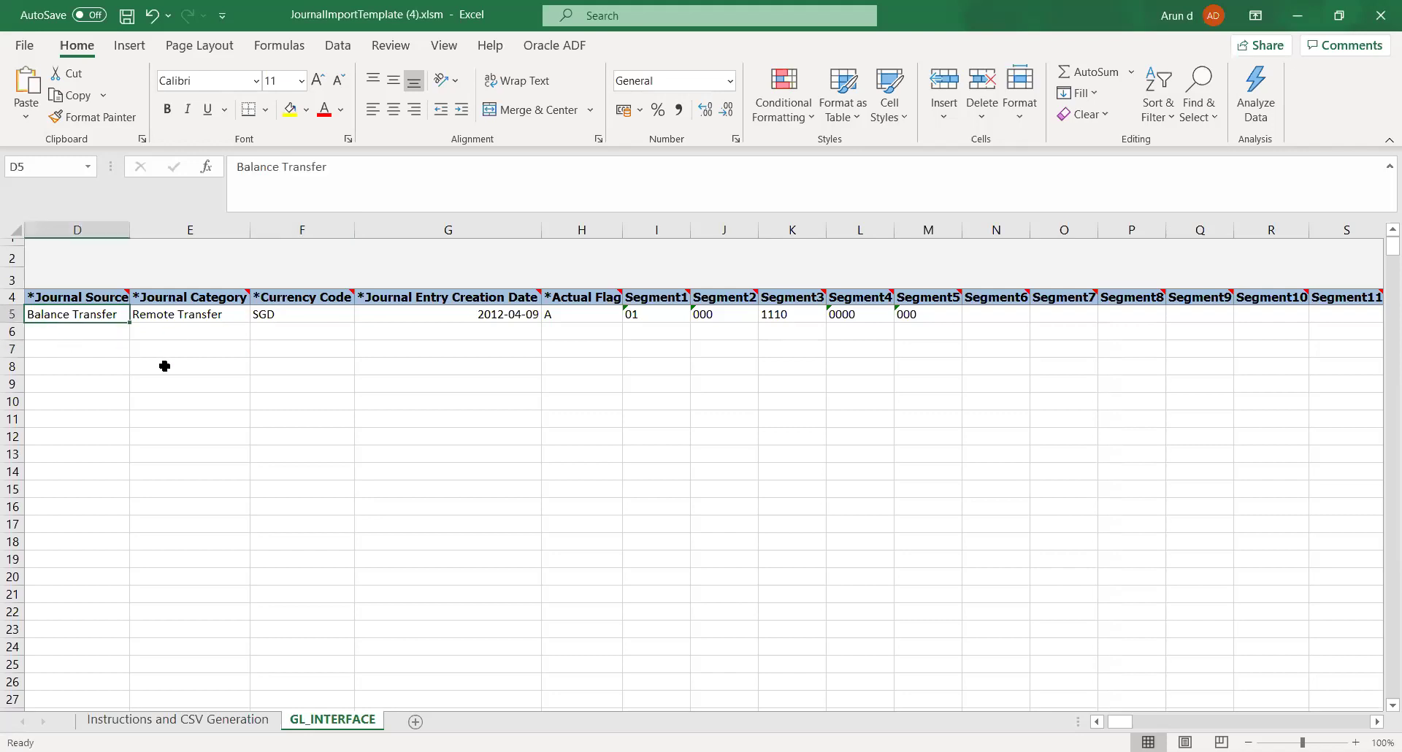
key(Left)
key(Right)
key(Right)
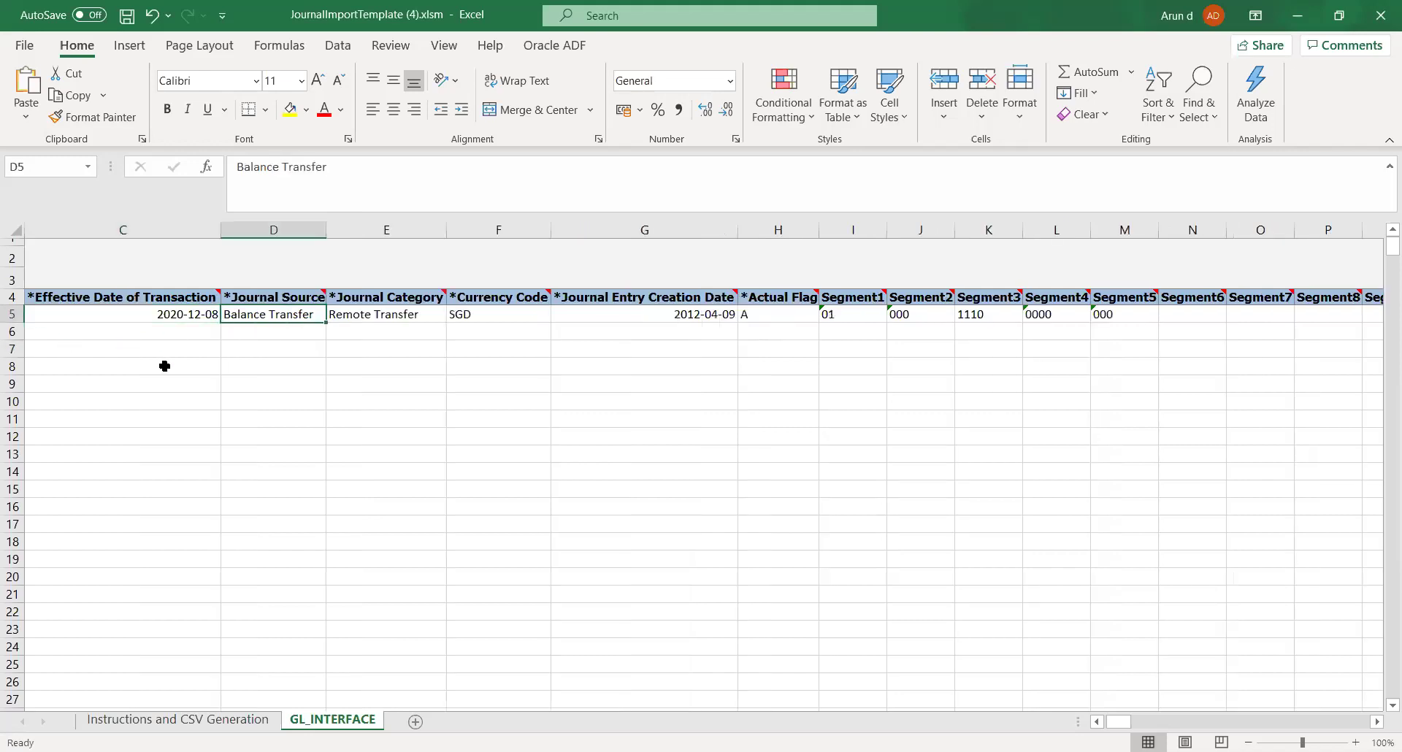
text(A)
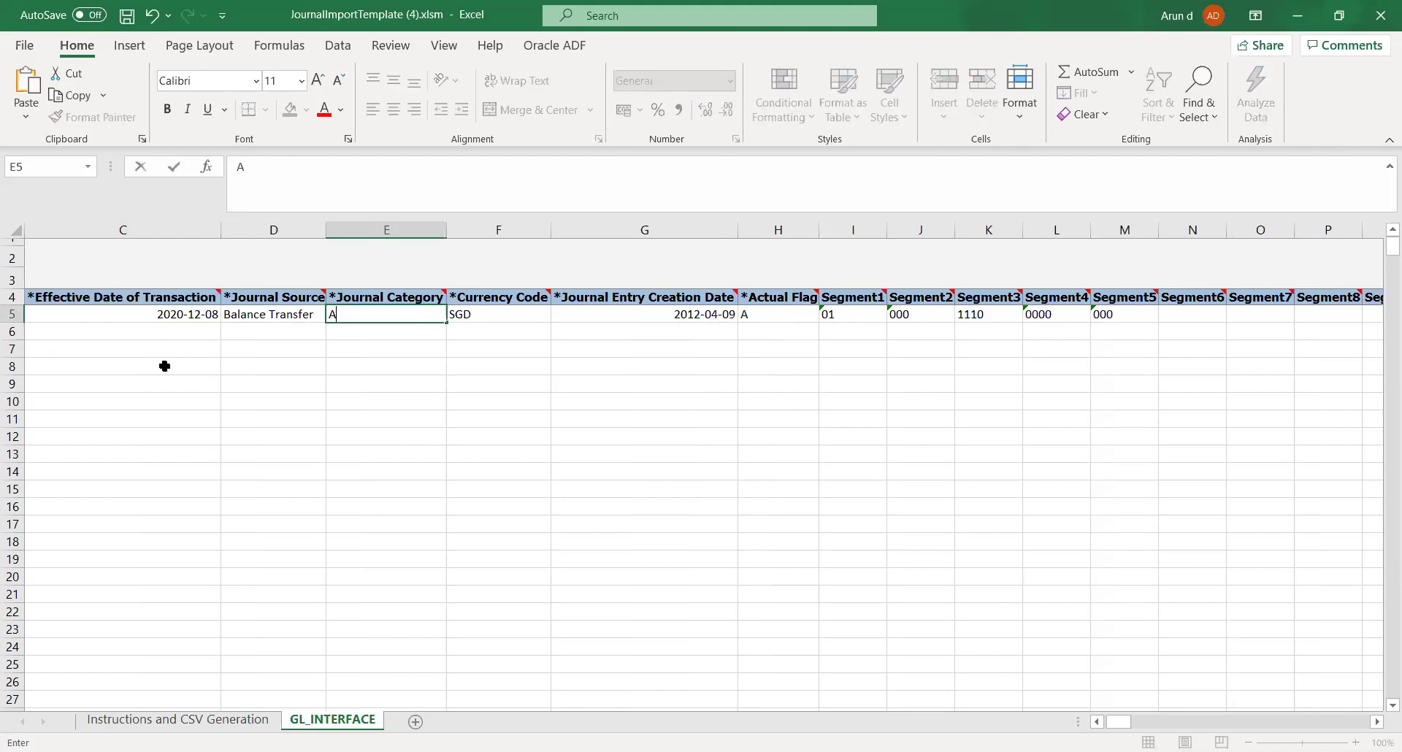
text(djustment)
key(Right)
key(Left)
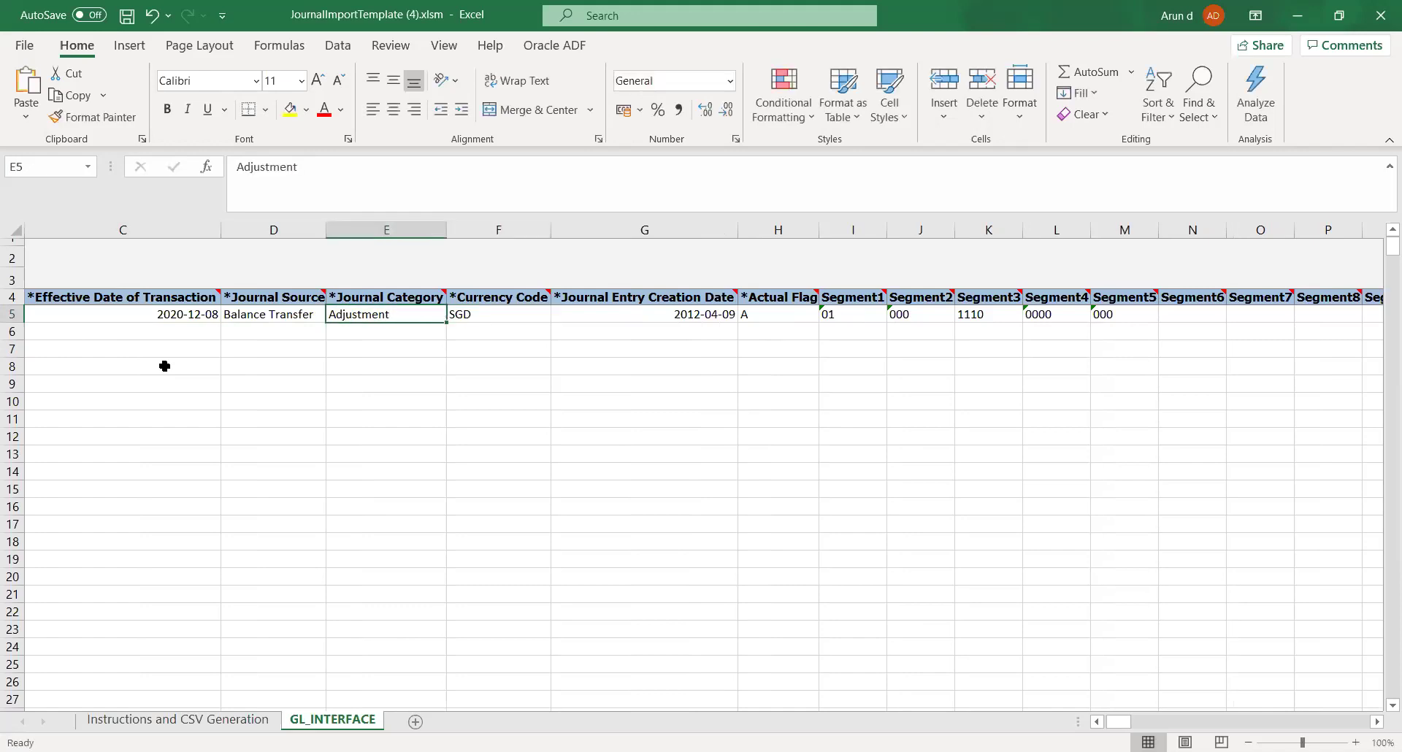
key(Left)
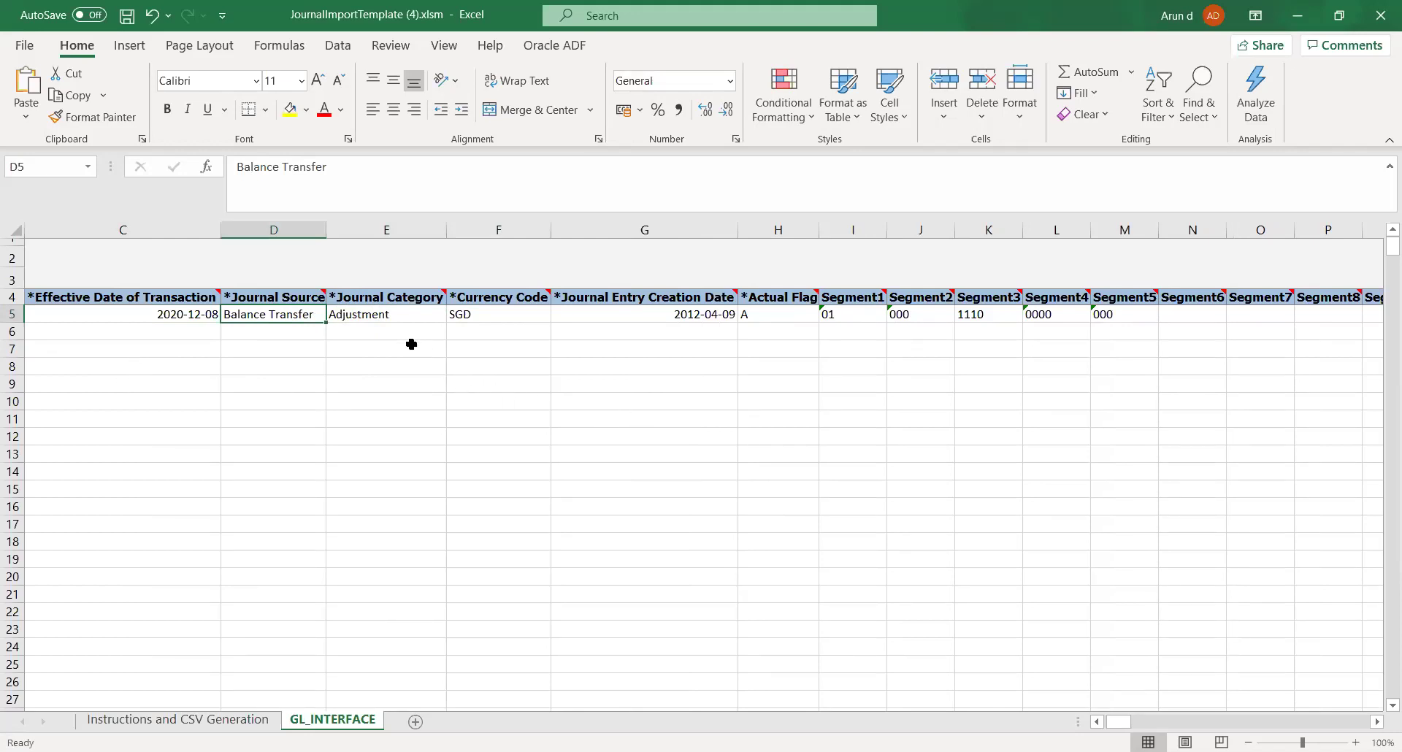
click(377, 346)
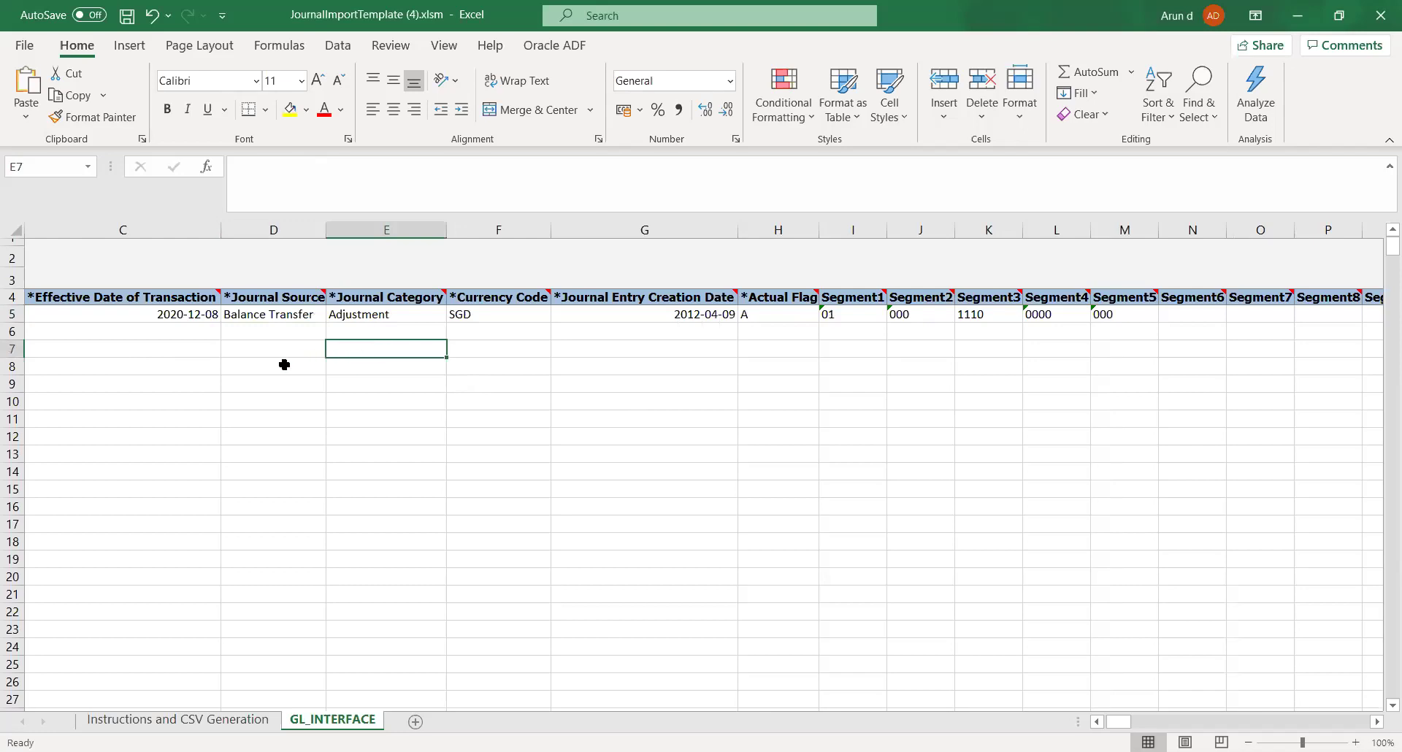
click(261, 333)
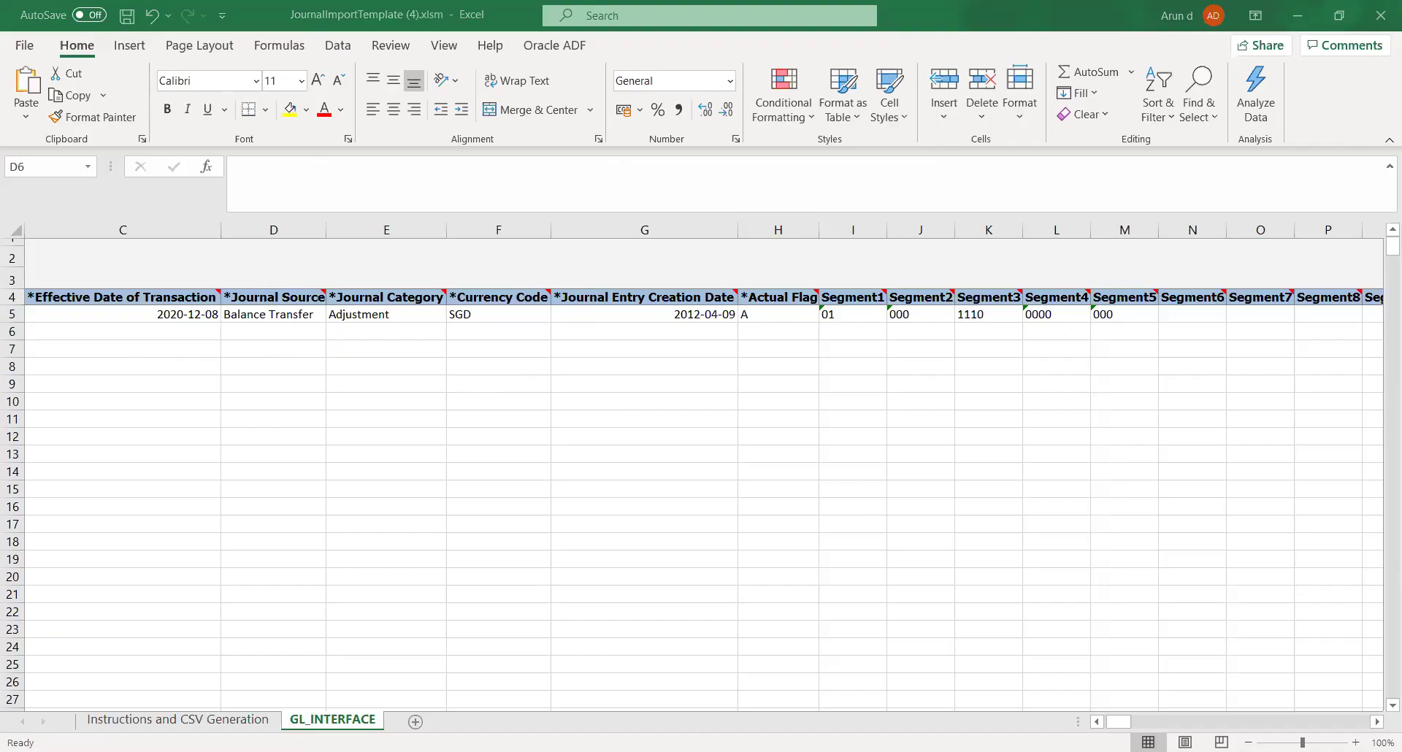
- Switch to Oracle Fusion in the browser and reopen TATA PROJECT from the implementation projects in Setup and Maintenance
key(alt+Tab)
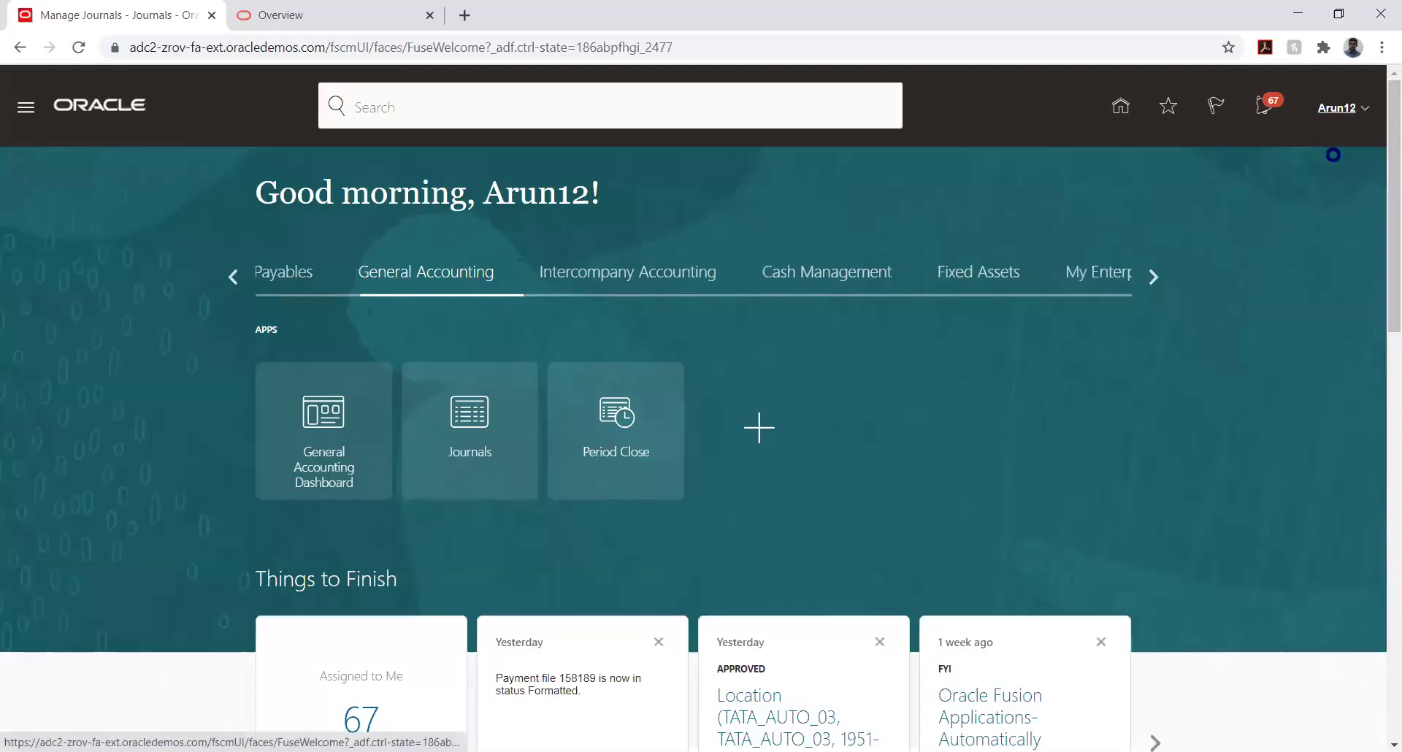
click(1017, 374)
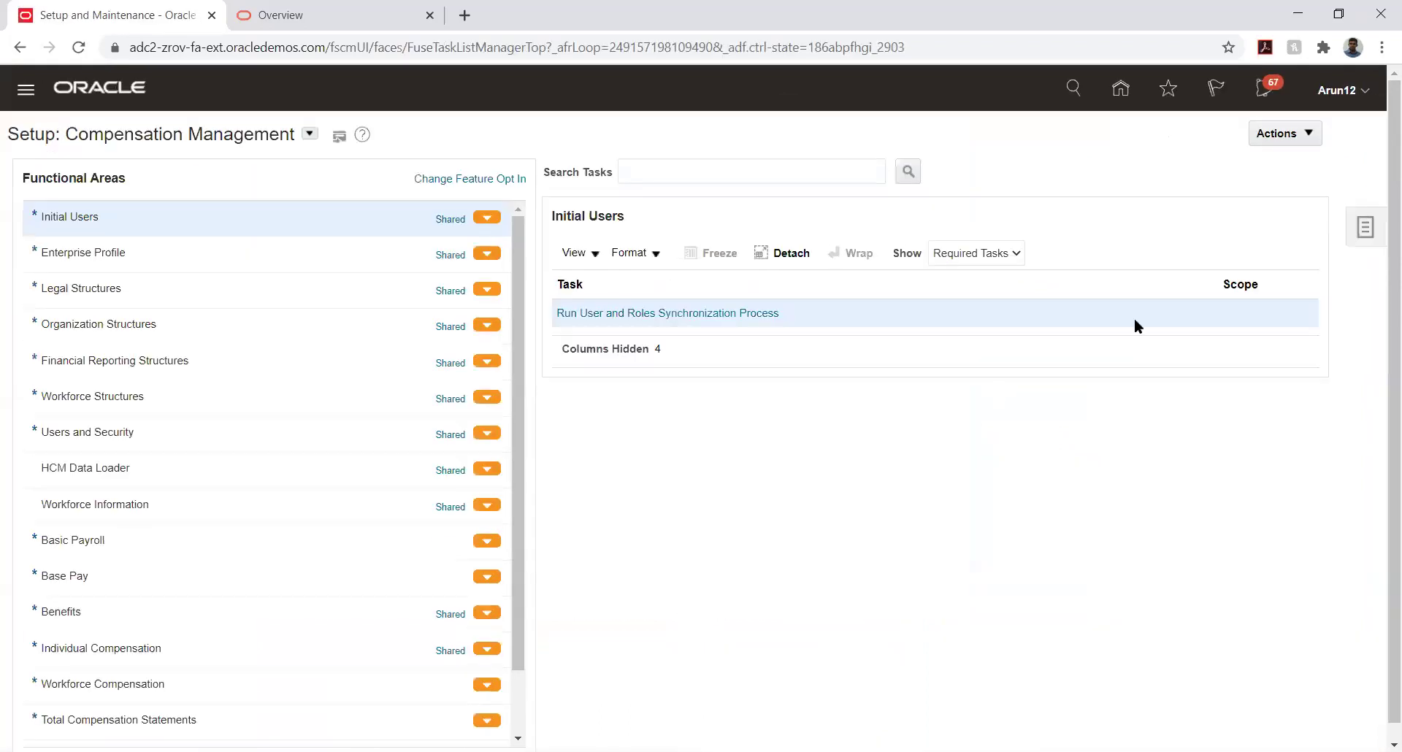
click(1365, 227)
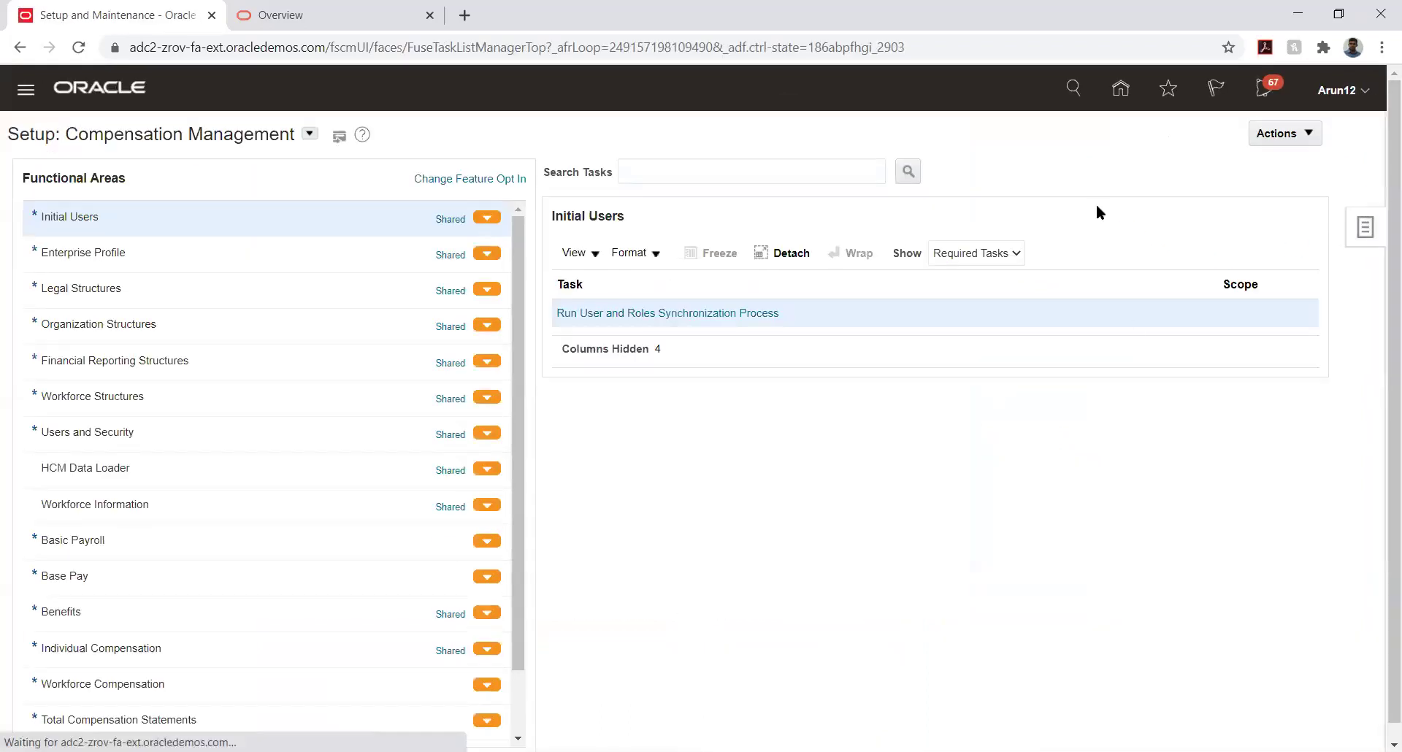
click(1234, 132)
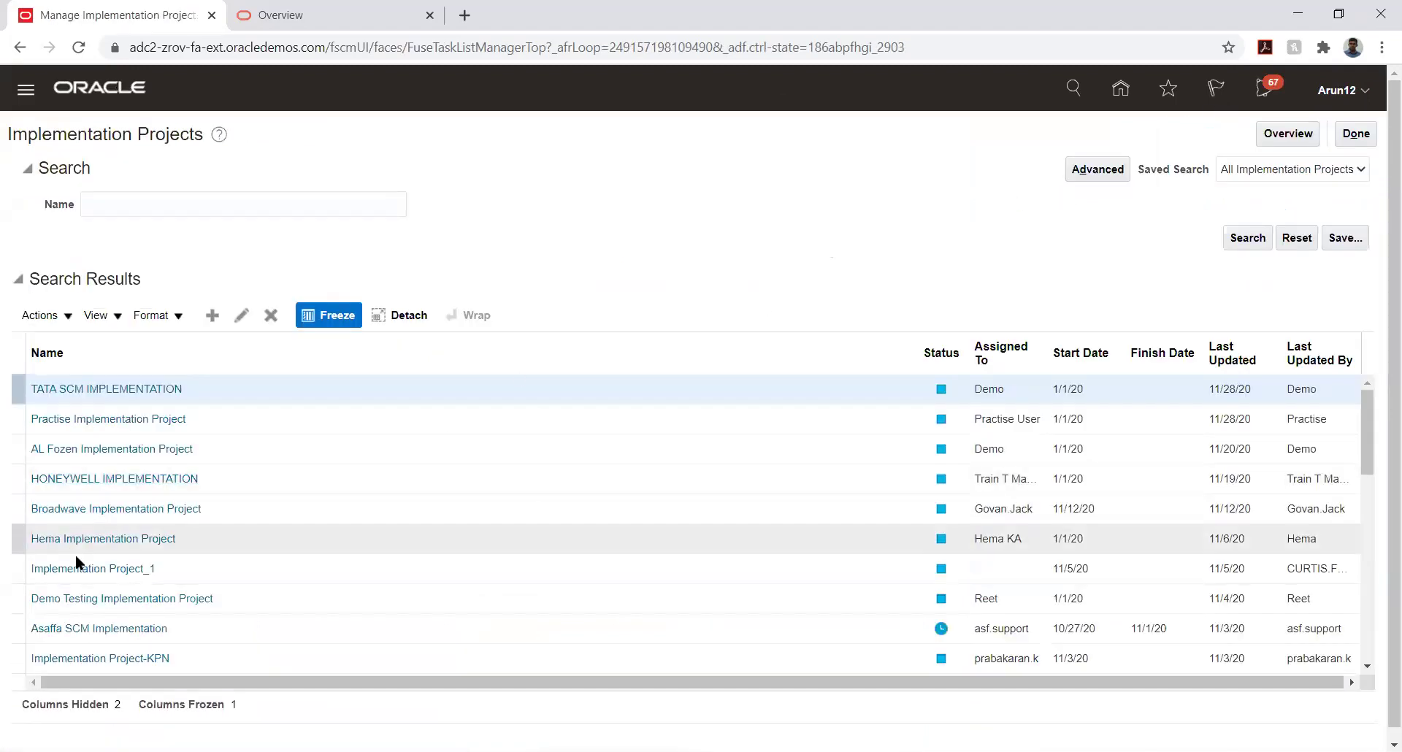
scroll(109, 558, down, 2)
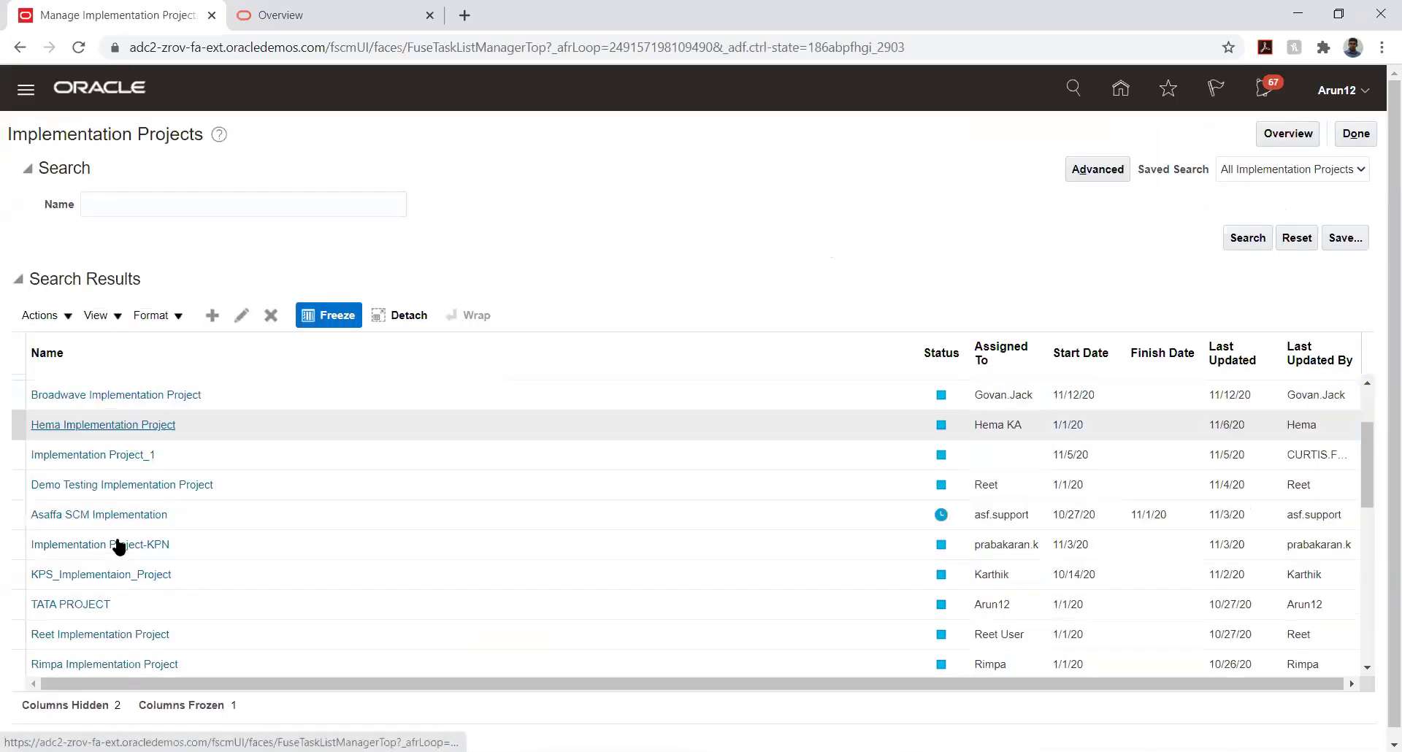
click(70, 601)
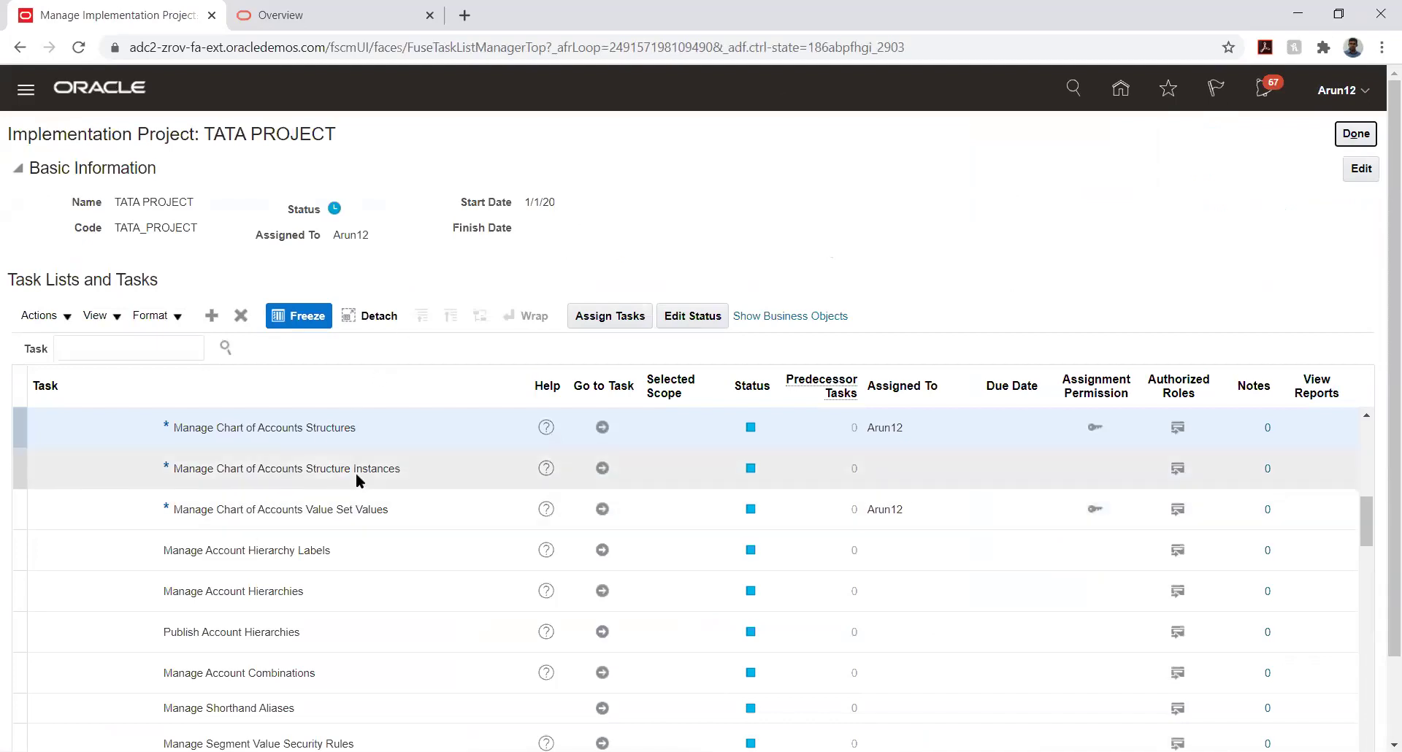
- Search the project's task list for tasks matching "%journal%so%"
scroll(352, 466, down, 2)
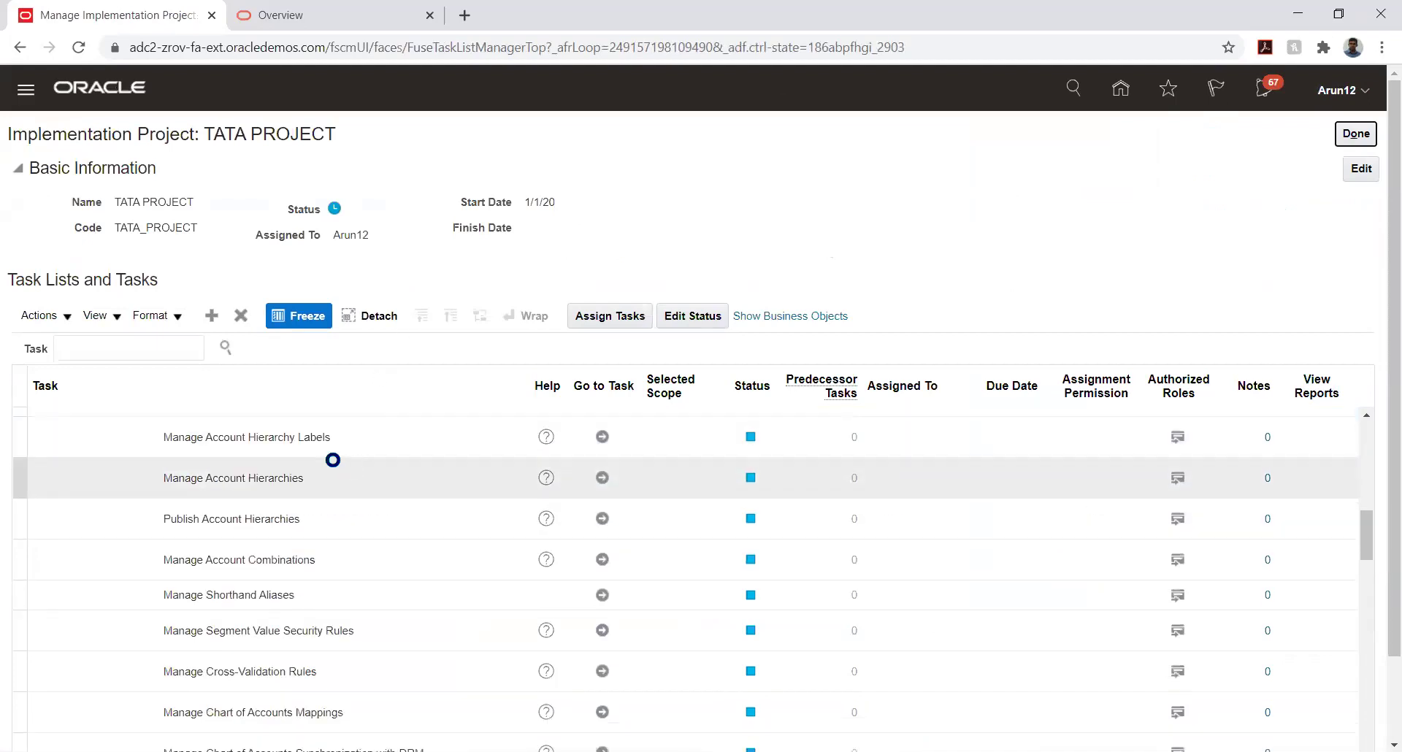
click(129, 348)
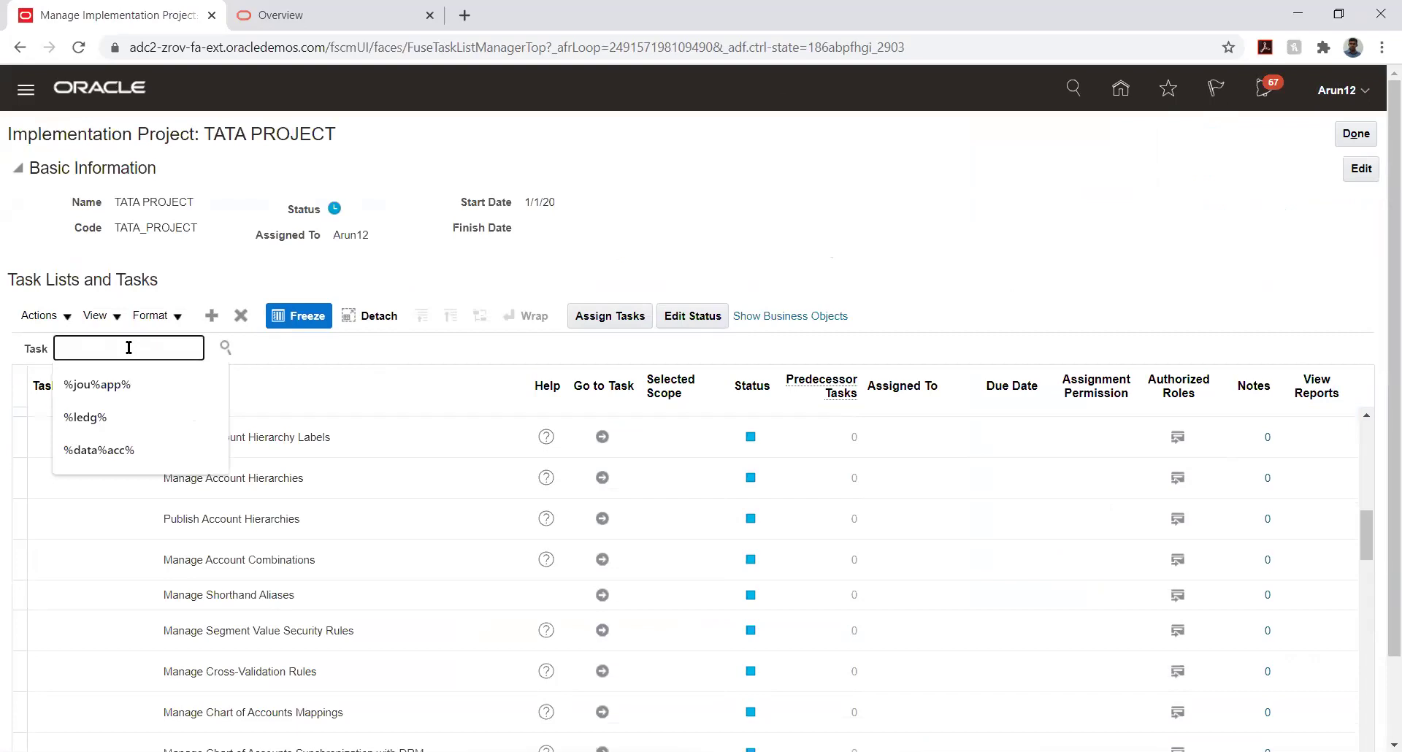
text(%jo)
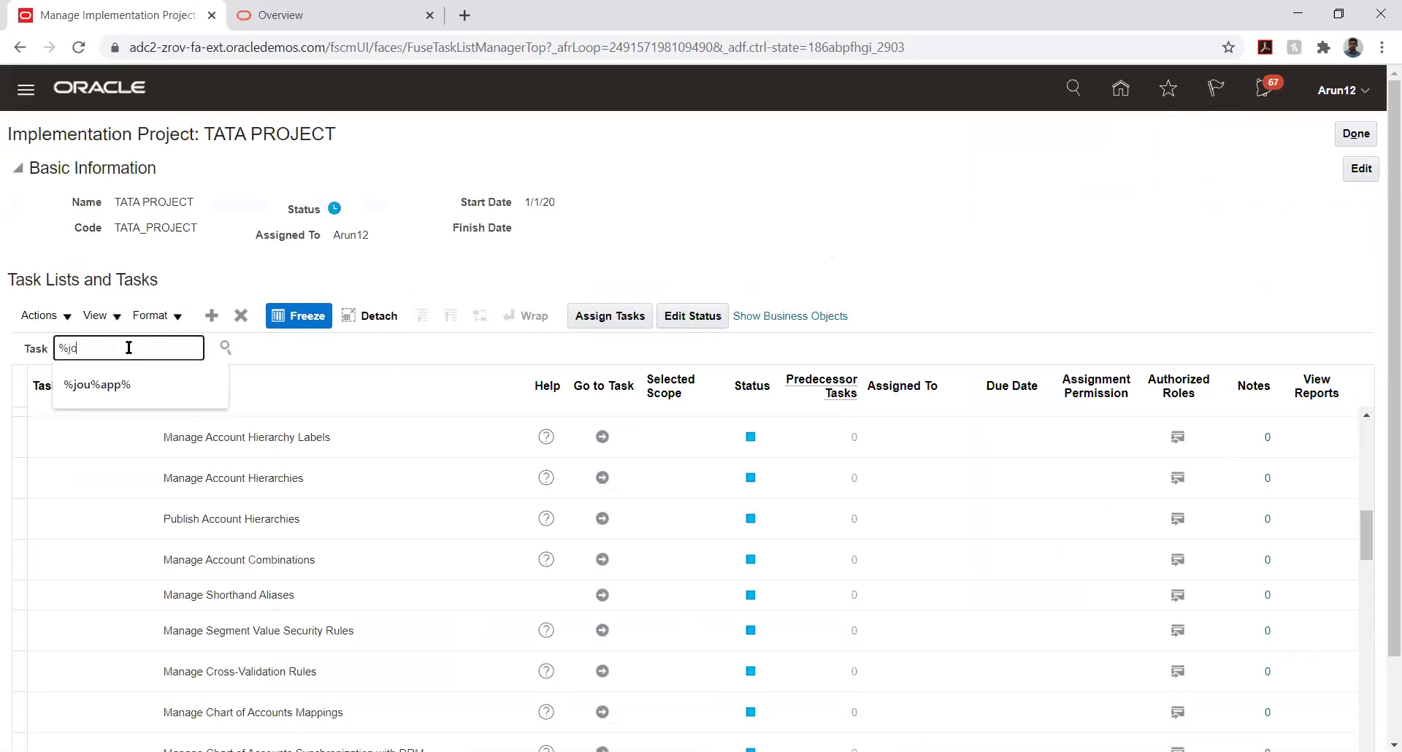
text(urnal%so%)
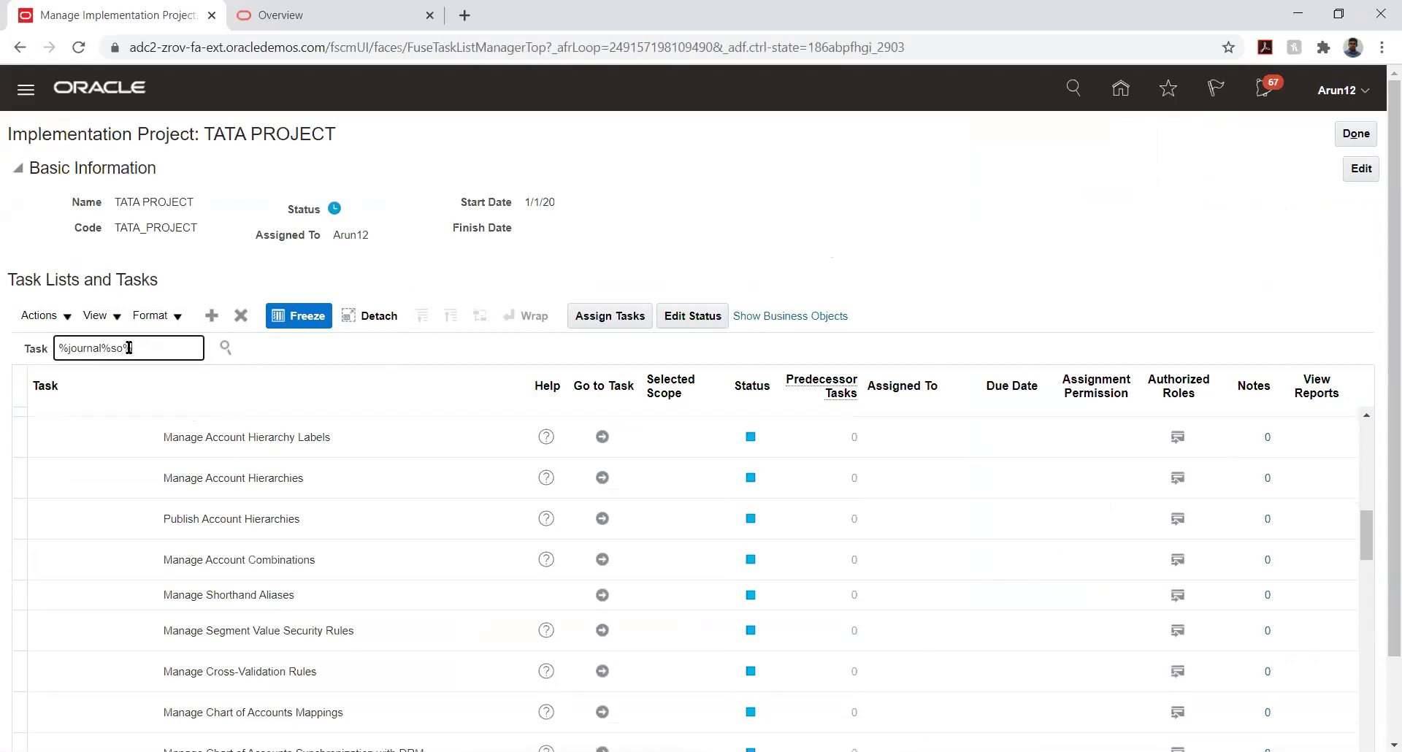
click(227, 348)
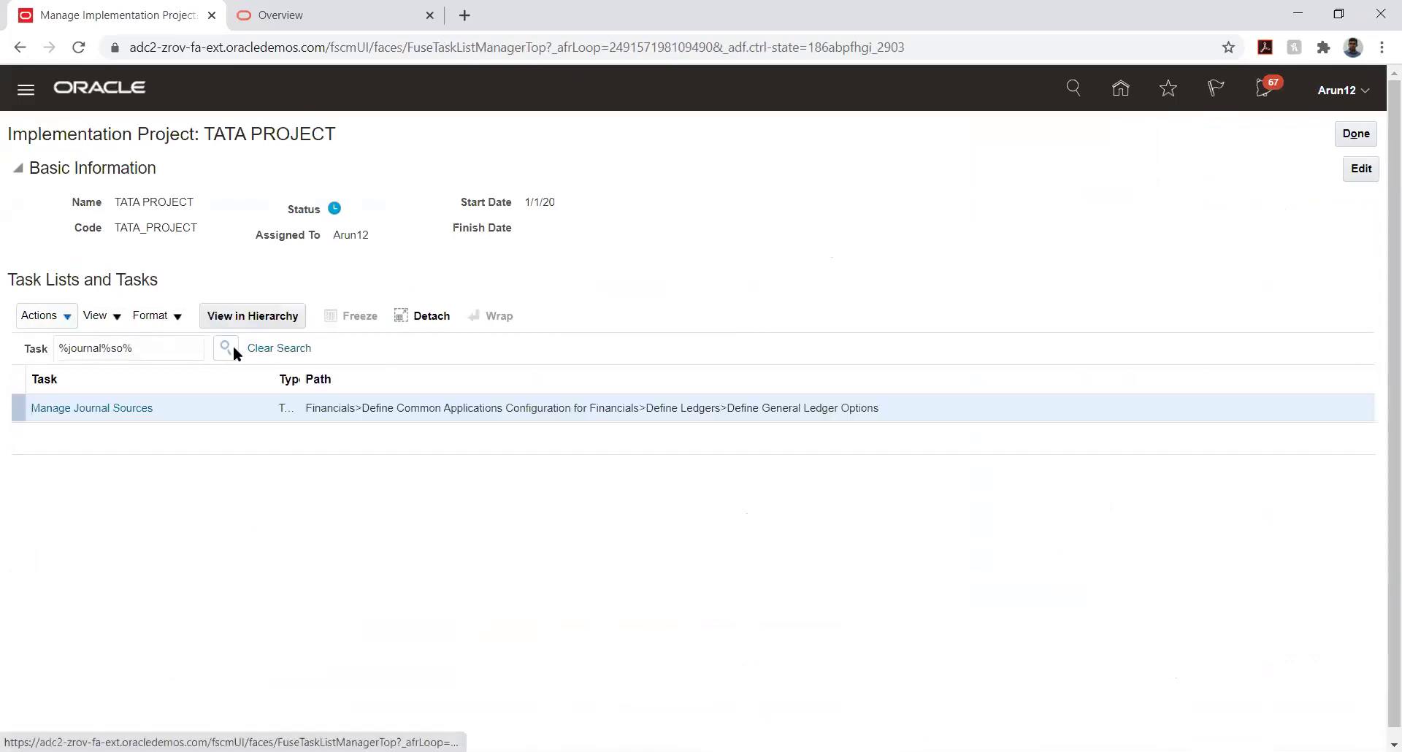
- Locate Manage Journal Sources under Define General Ledger Options in the task list and go to that task
click(130, 408)
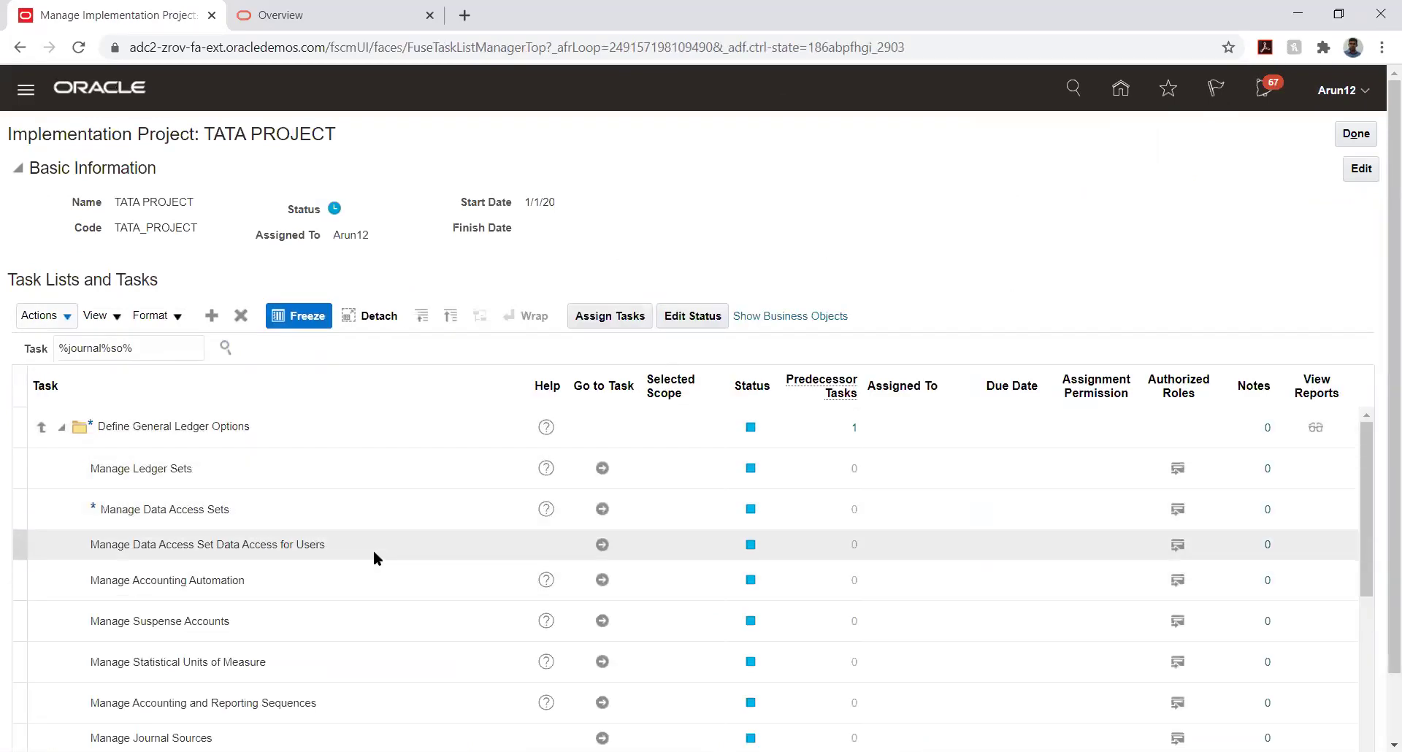
scroll(254, 622, down, 2)
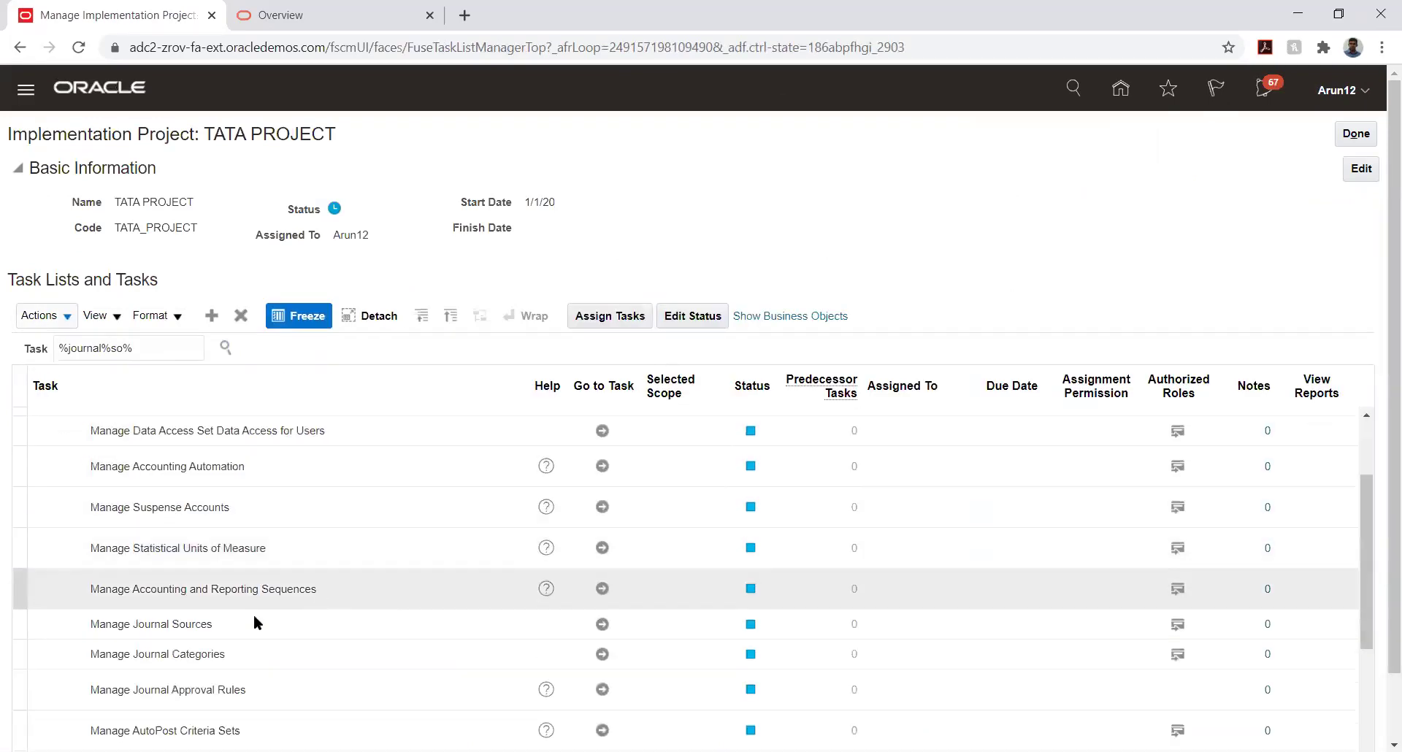
click(602, 623)
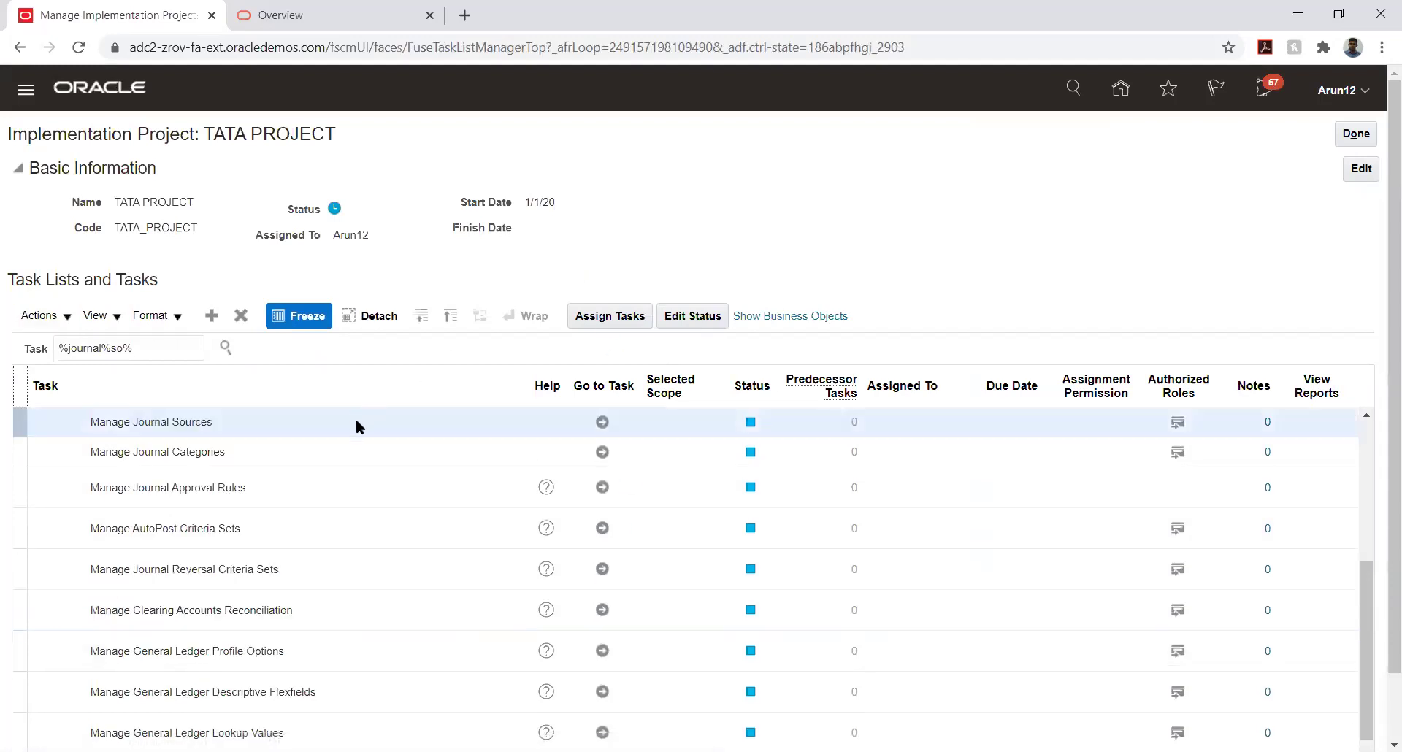
click(602, 424)
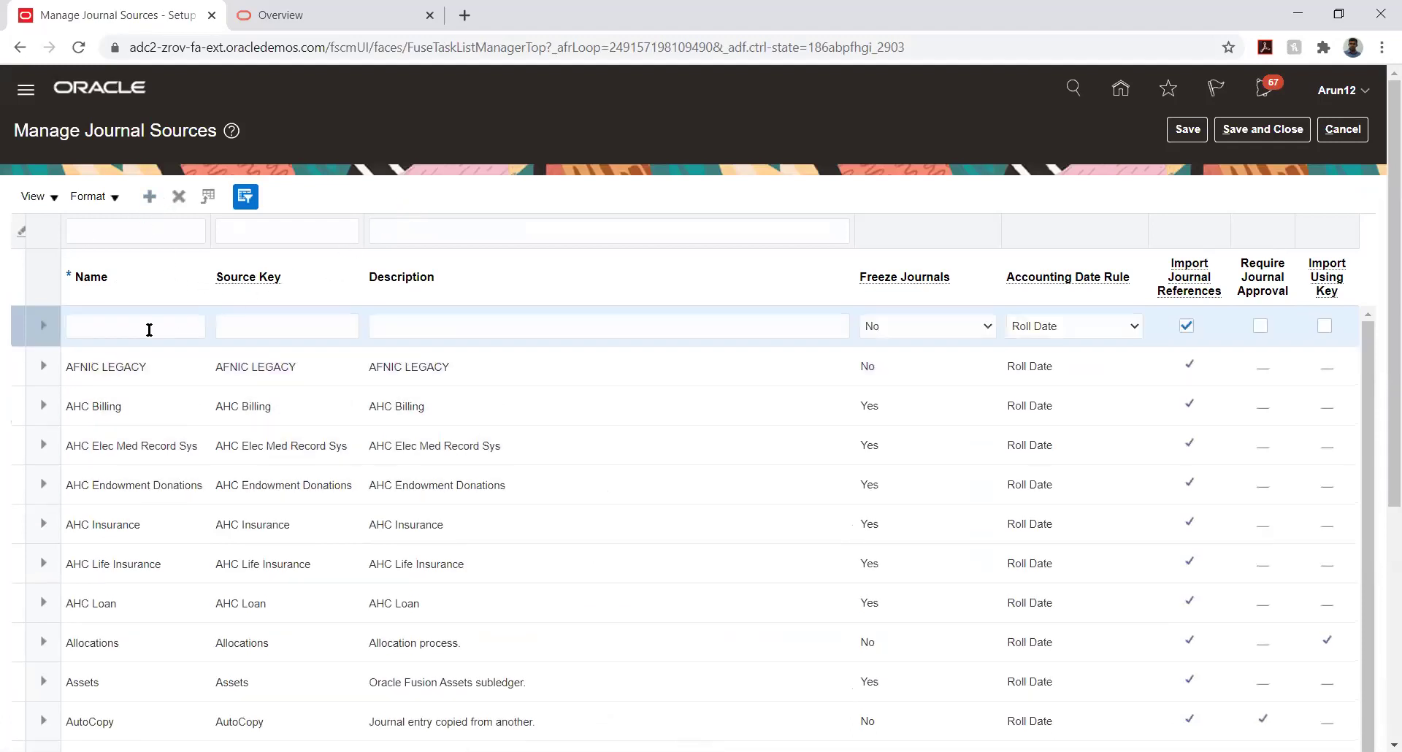
- Add a new journal source with TATA_LEGACY as its name, source key and description
click(149, 326)
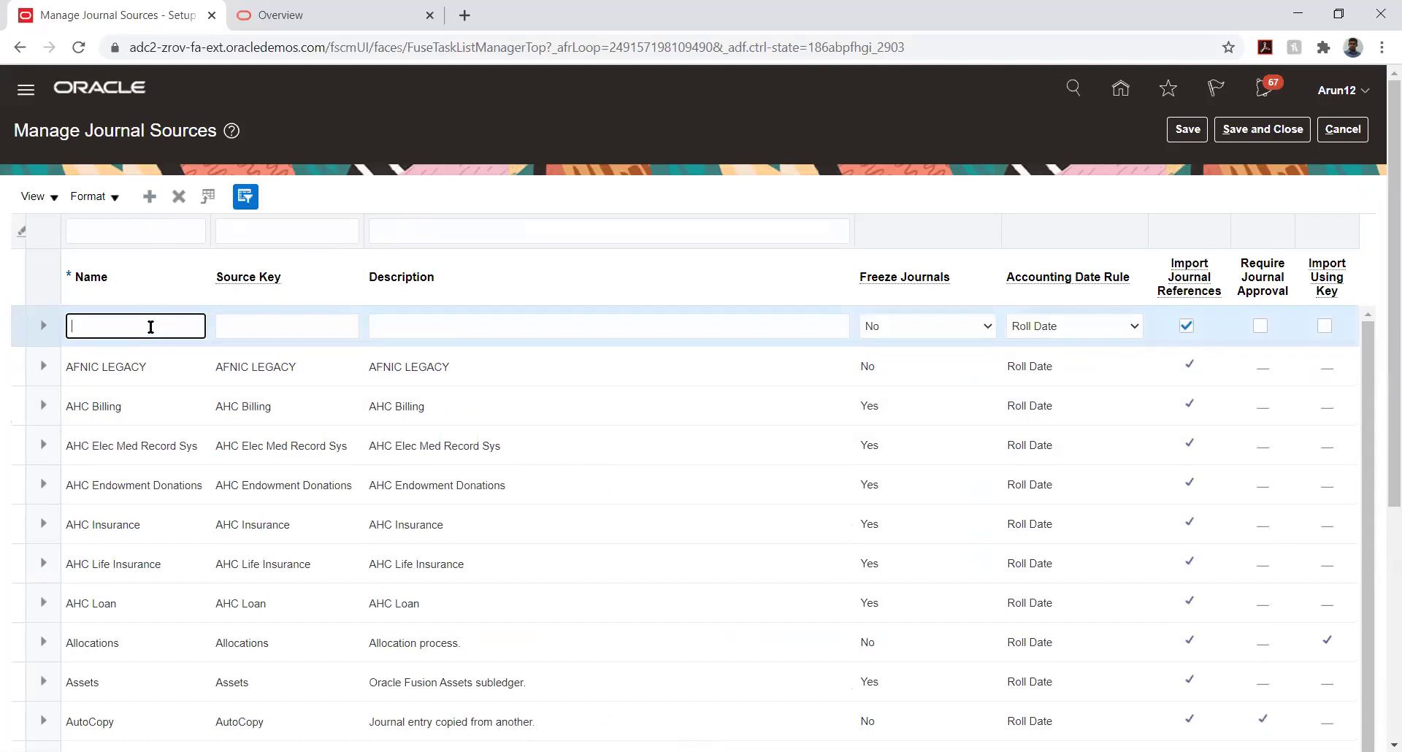
text(TATA_LEGACY)
double_click(127, 324)
key(ctrl+c)
key(Tab)
key(ctrl+v)
key(Tab)
key(ctrl+v)
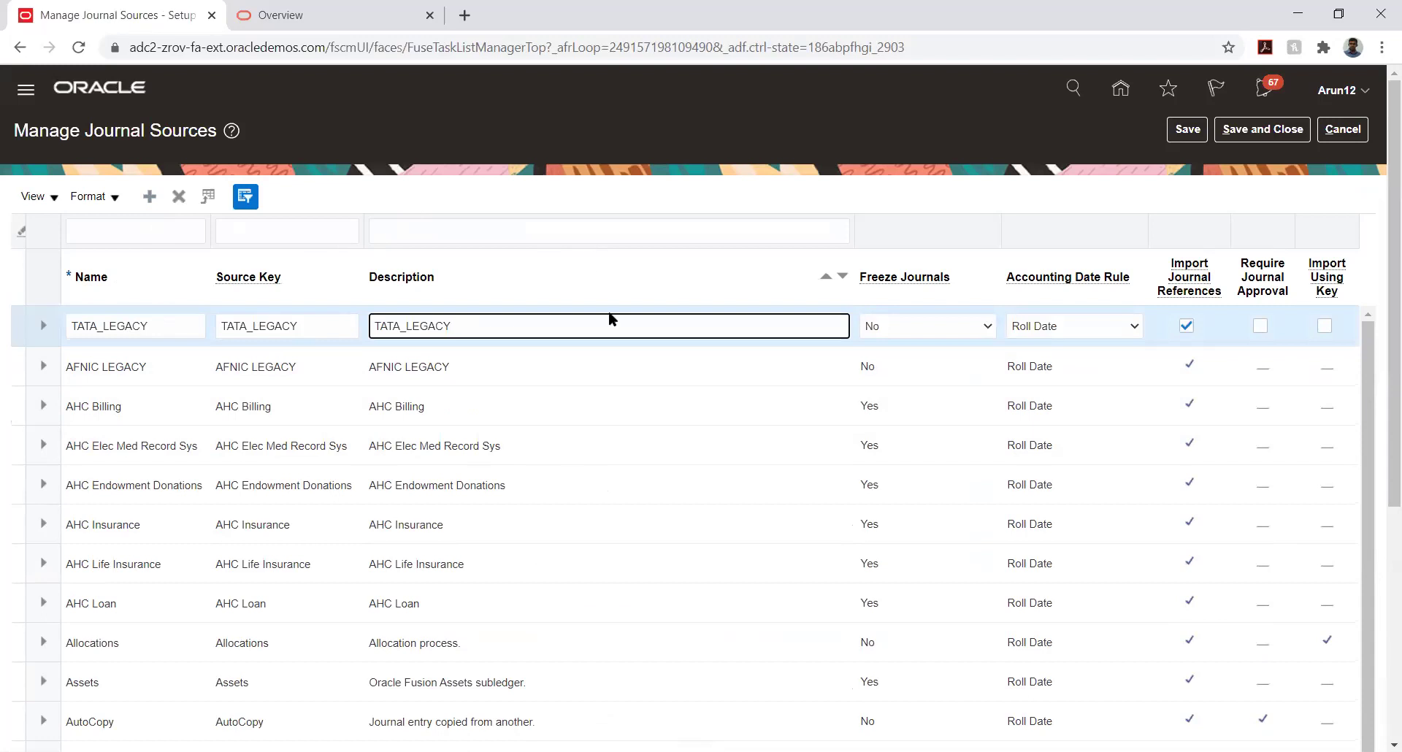
click(971, 194)
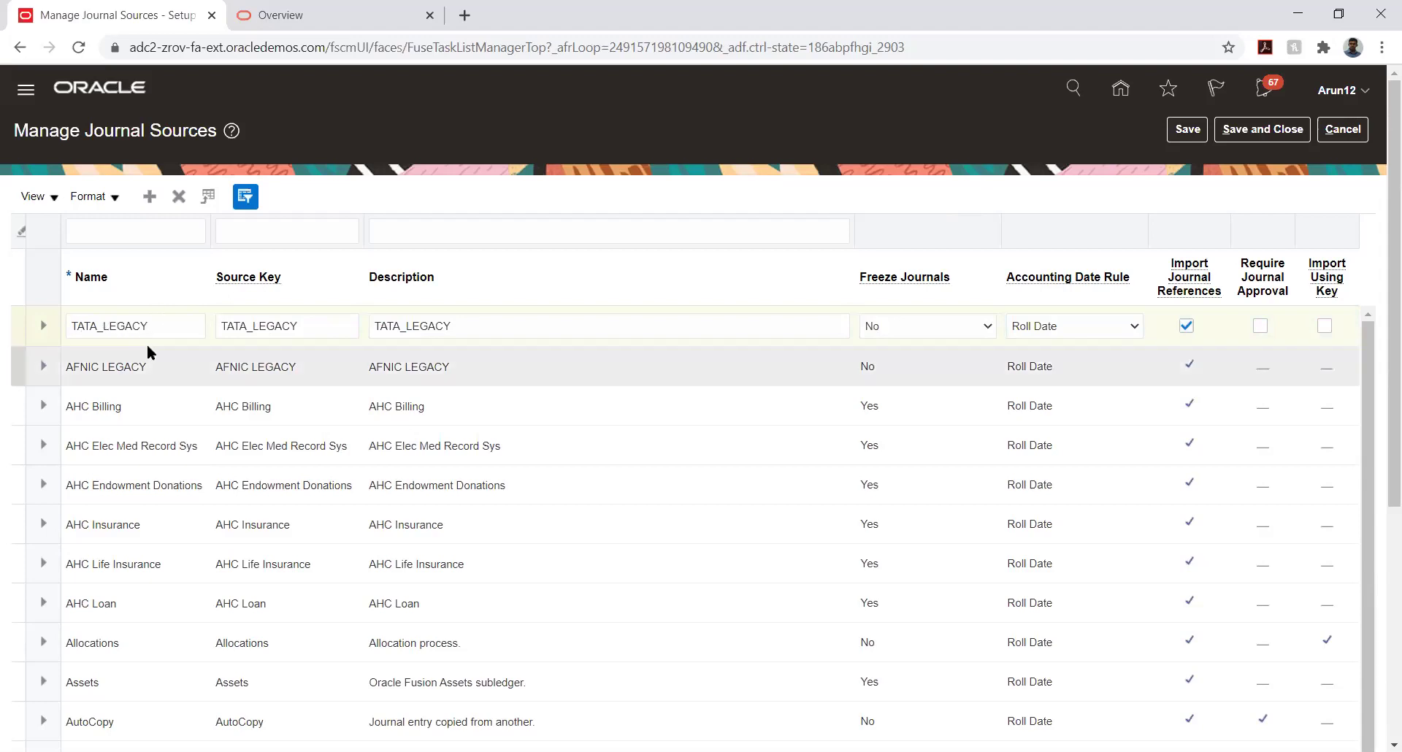
- Examine the available Freeze Journals and Accounting Date Rule options for the TATA_LEGACY source without changing them
click(178, 326)
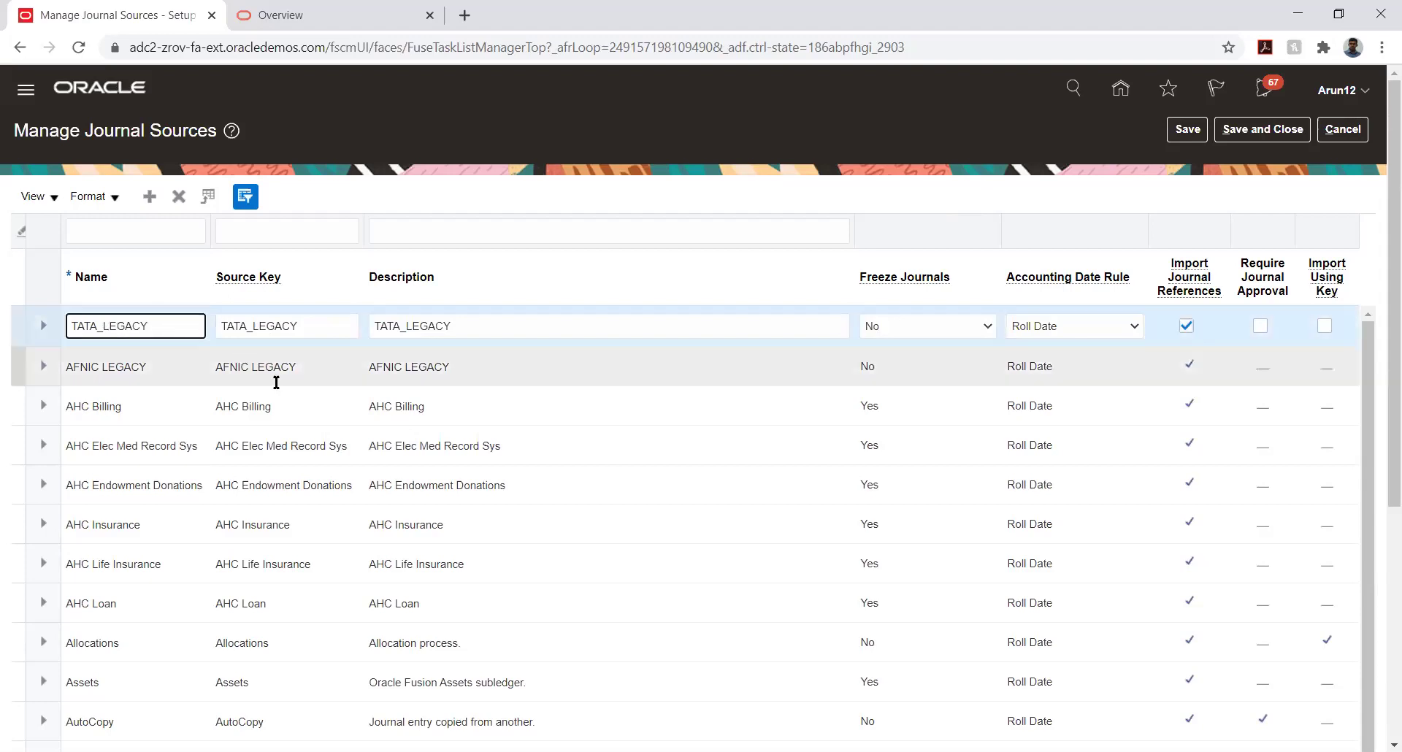
click(892, 322)
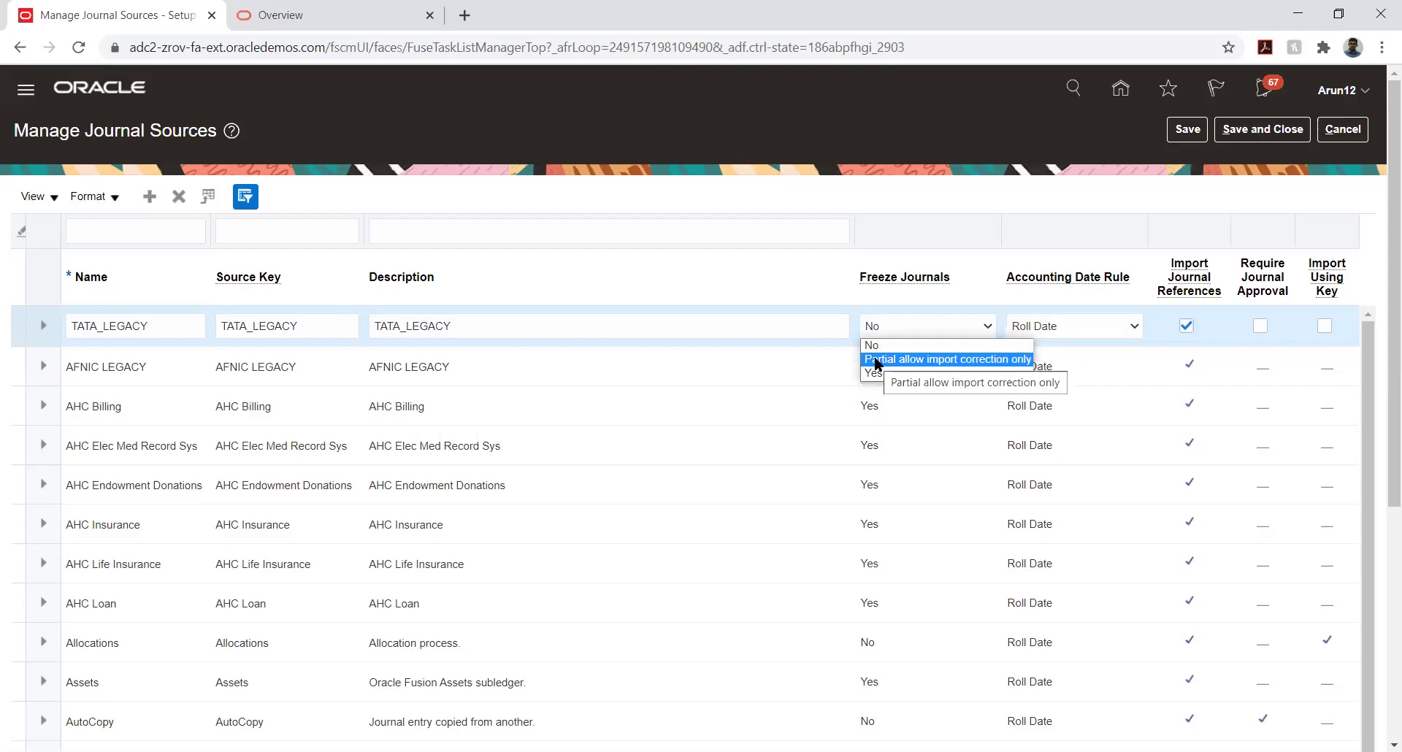
click(863, 212)
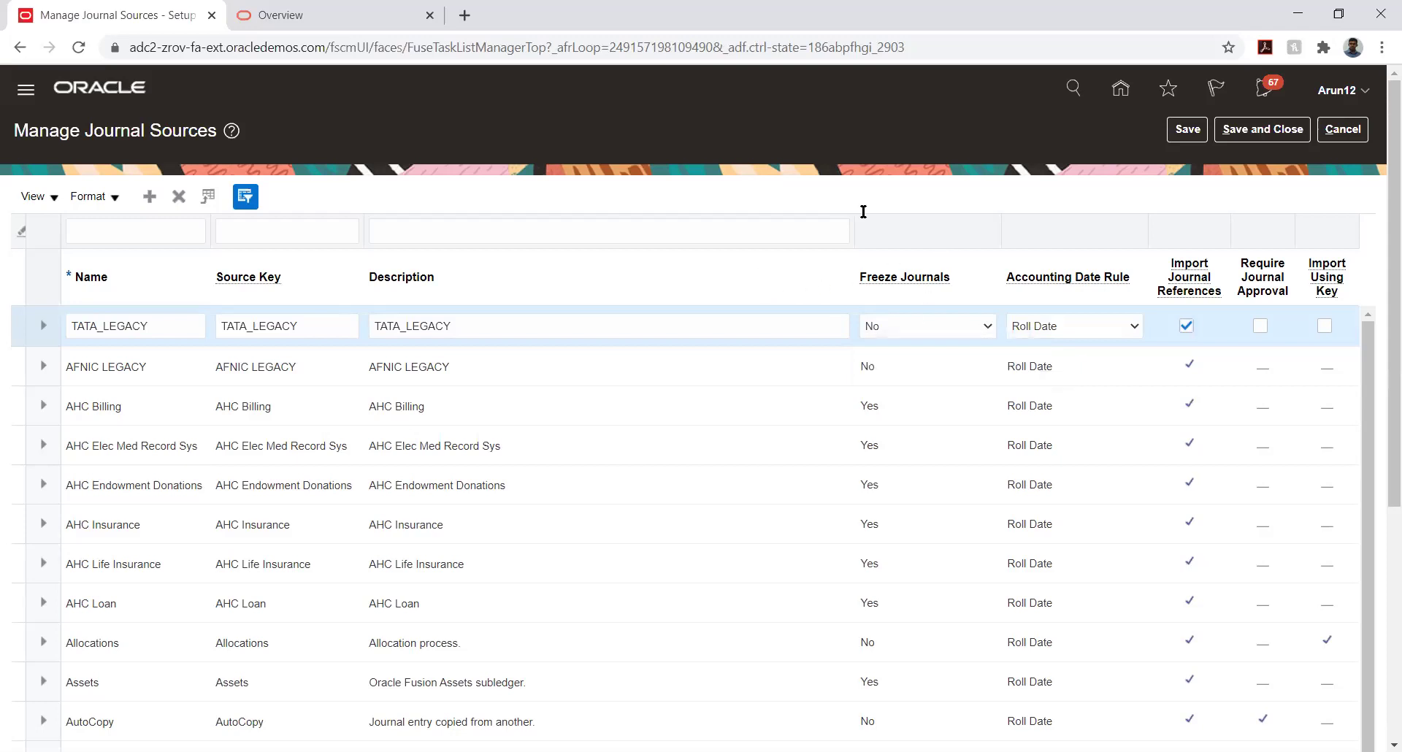
click(1115, 327)
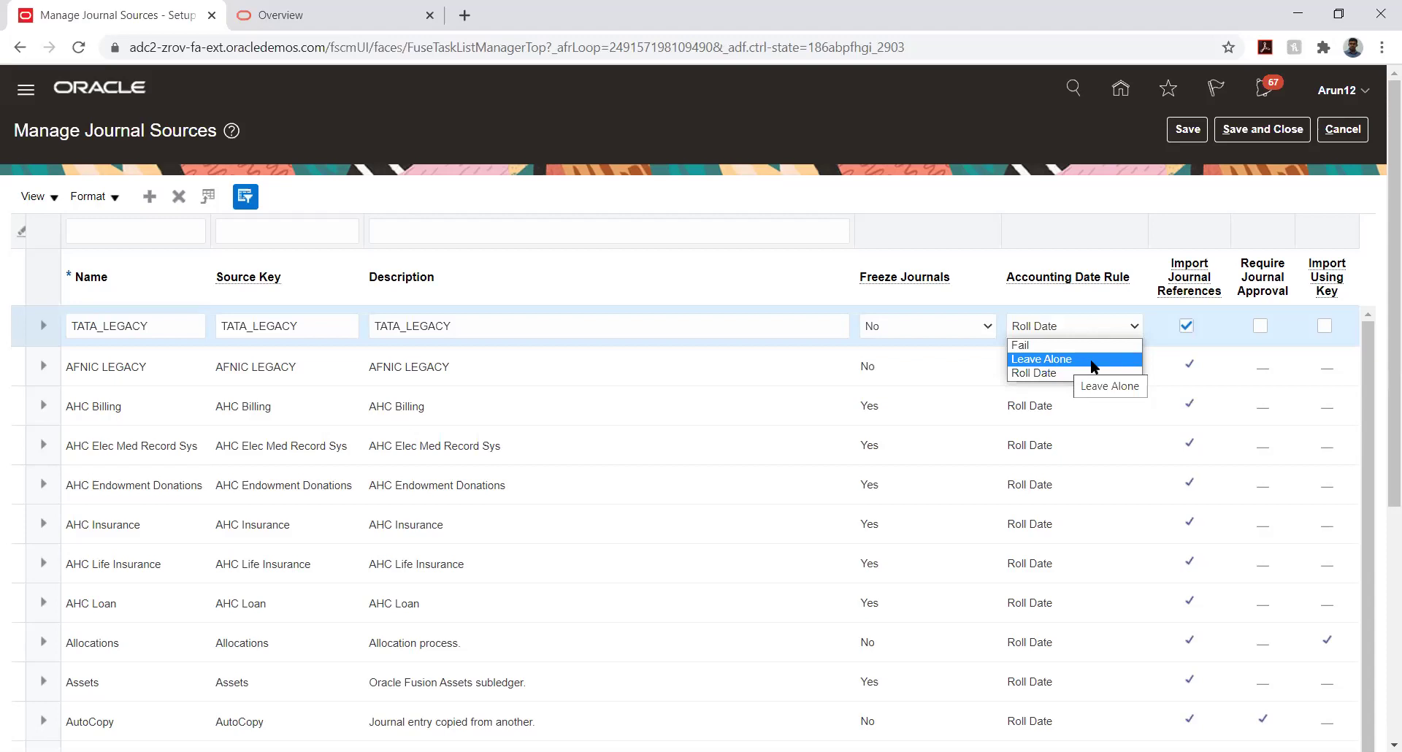
click(1078, 195)
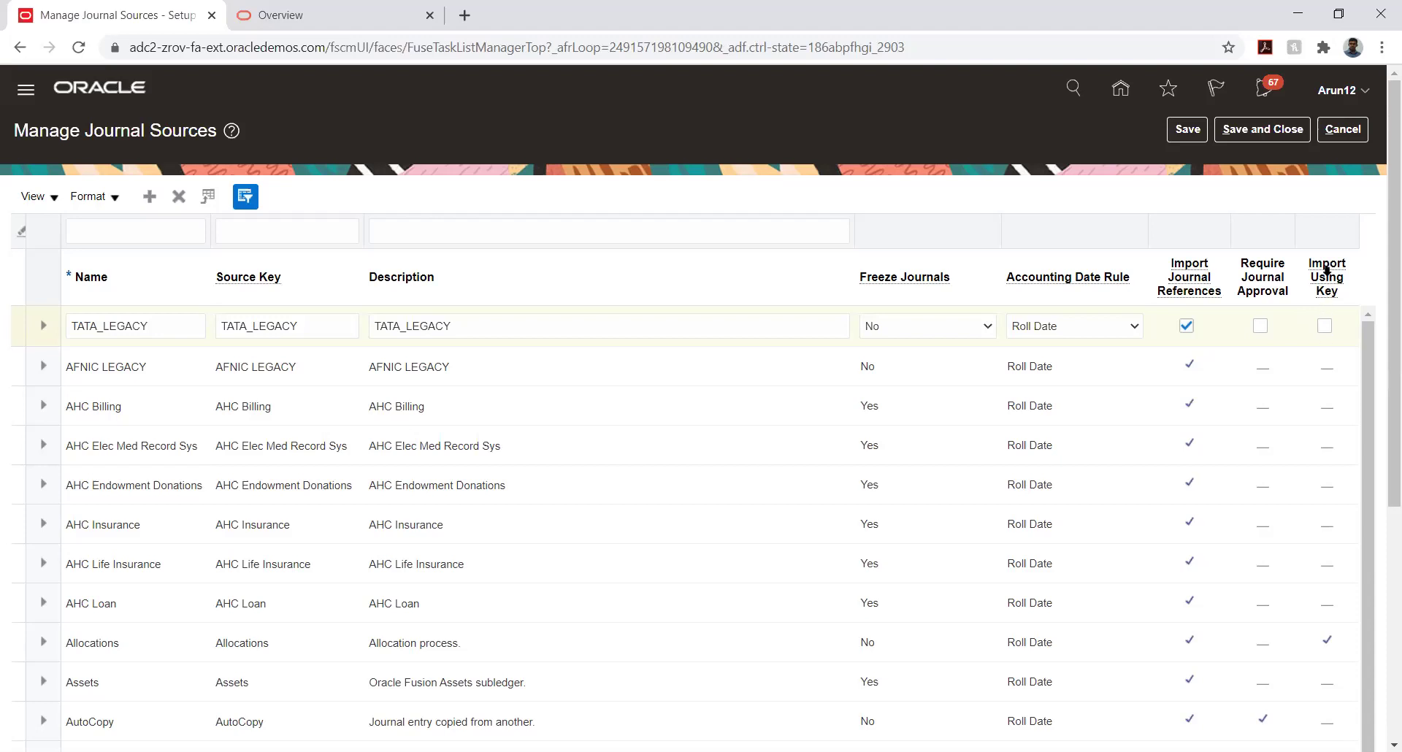
- Enable Import Using Key for the TATA_LEGACY source, then save the journal sources and close the page
click(1326, 327)
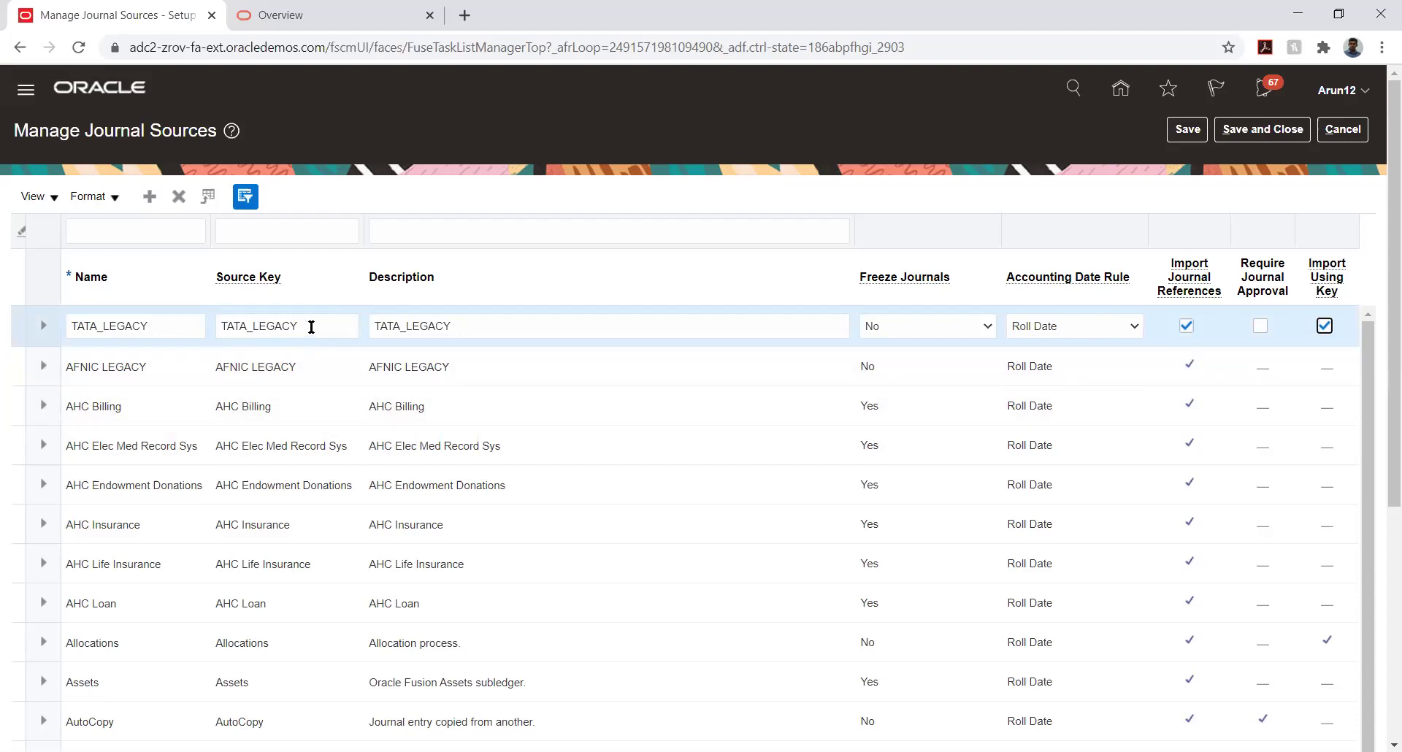
double_click(296, 330)
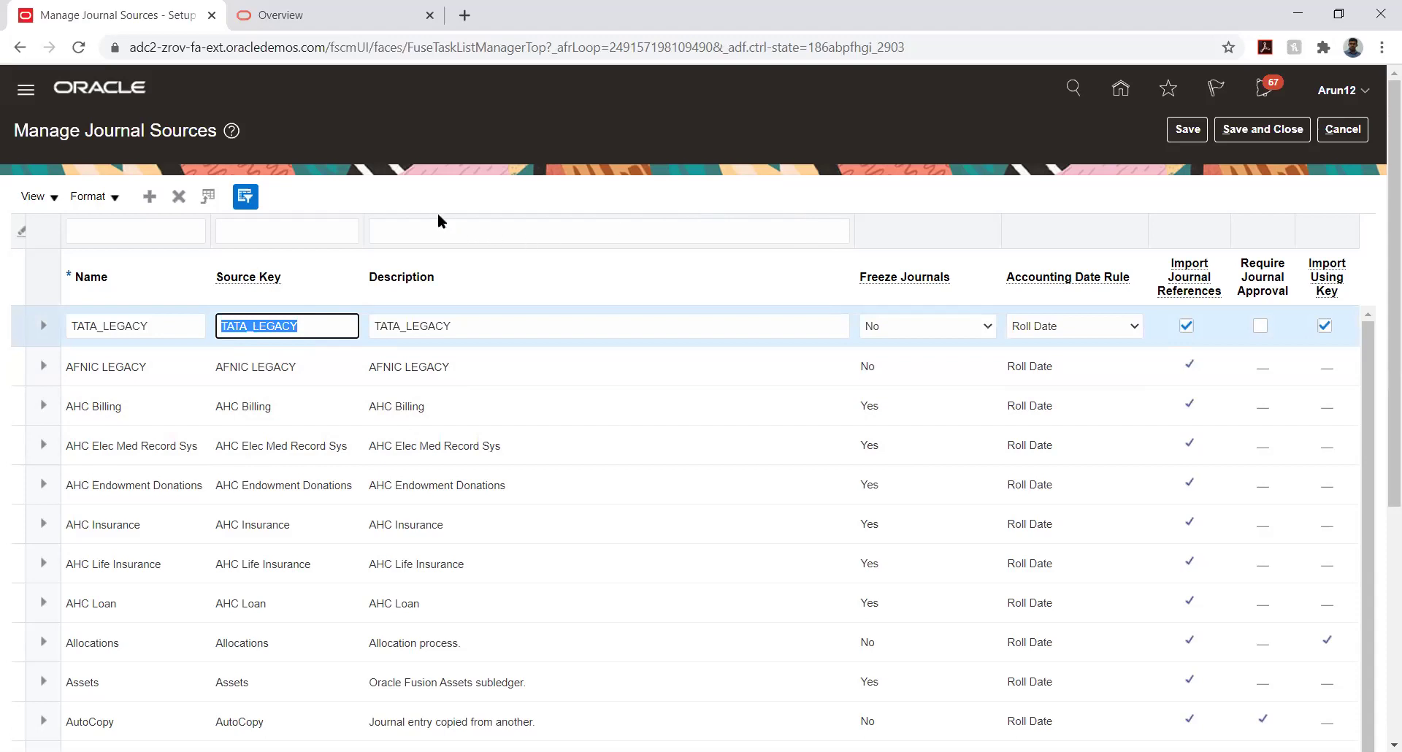
click(407, 199)
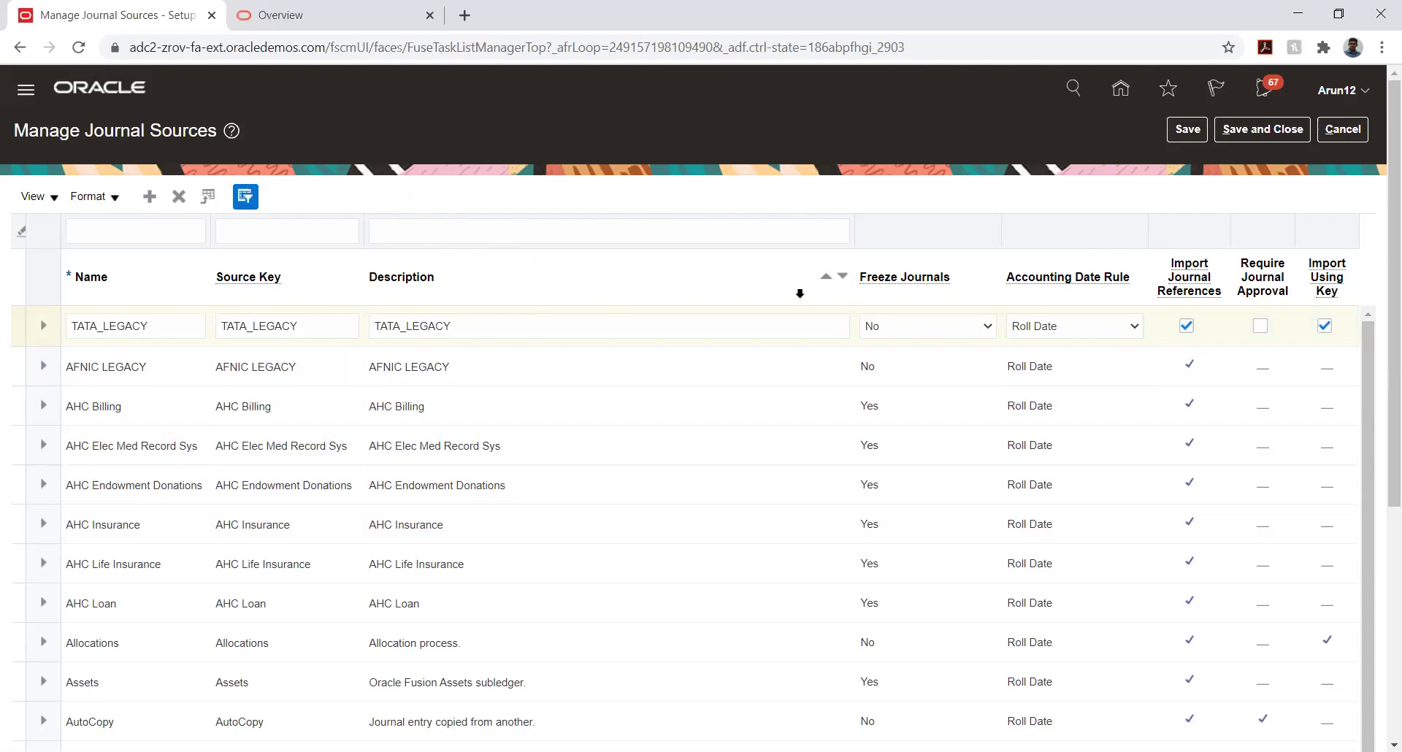
click(1187, 129)
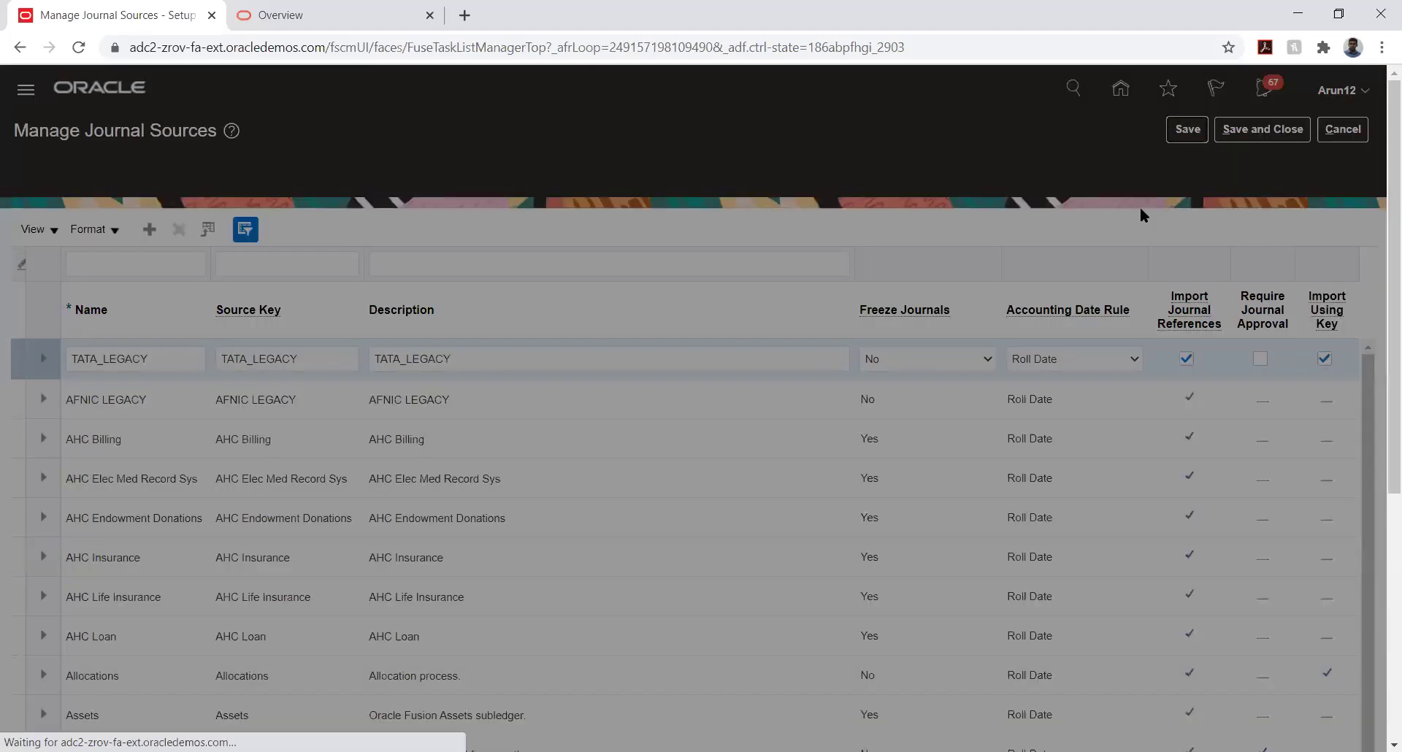
click(754, 437)
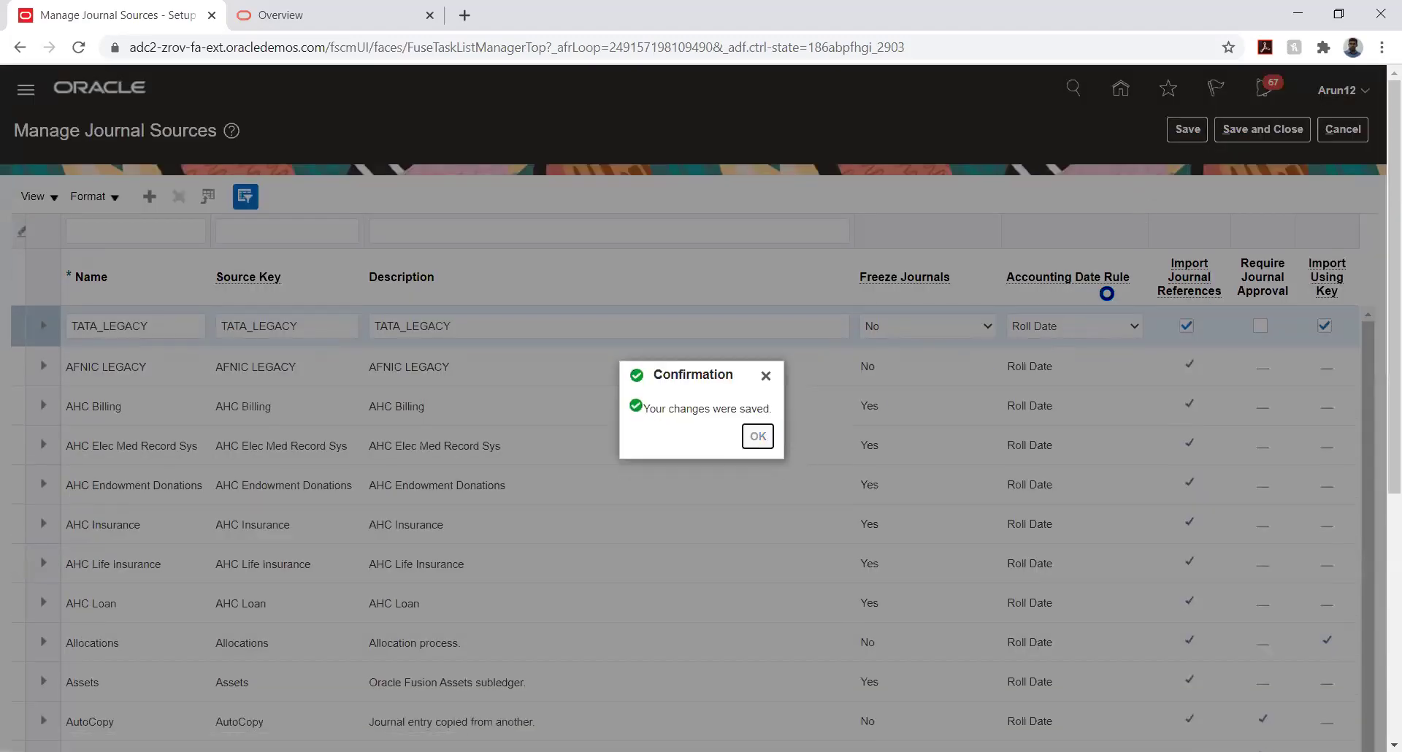
click(1259, 132)
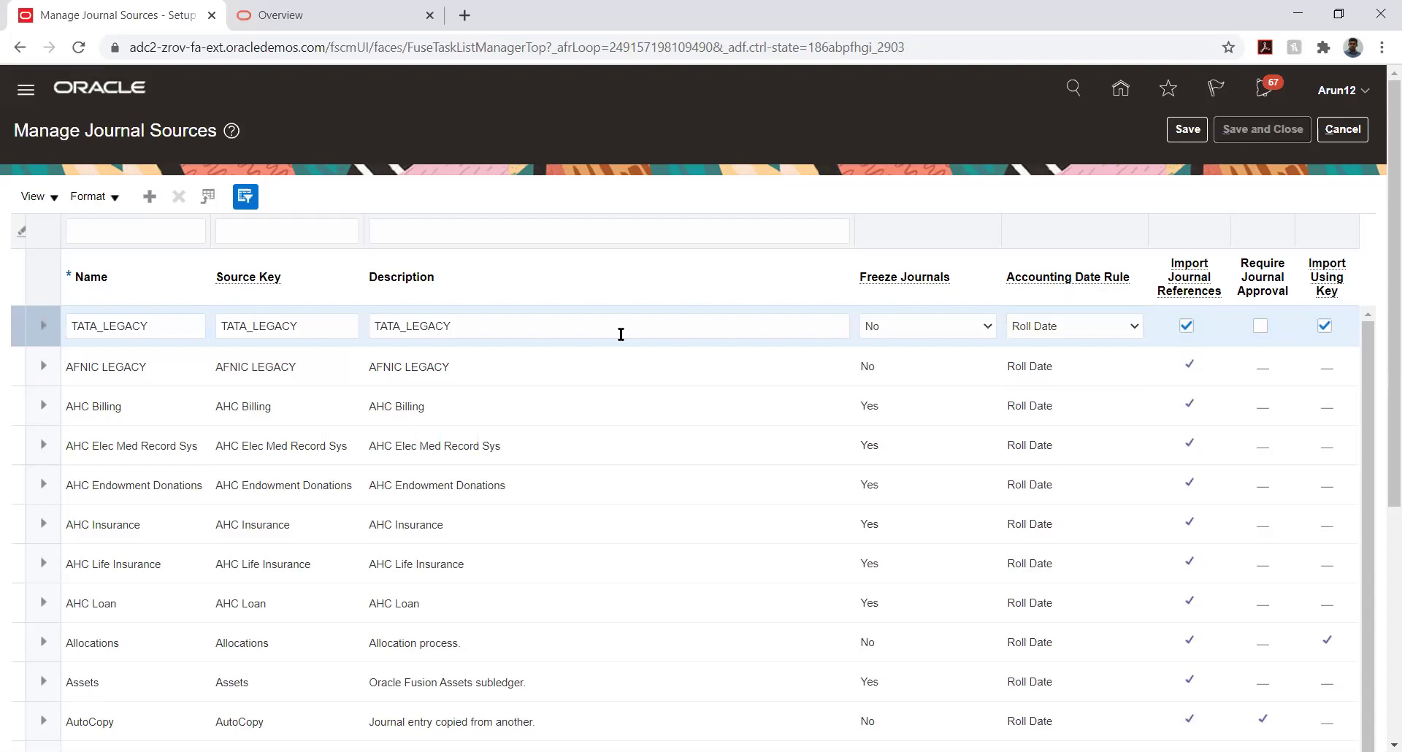